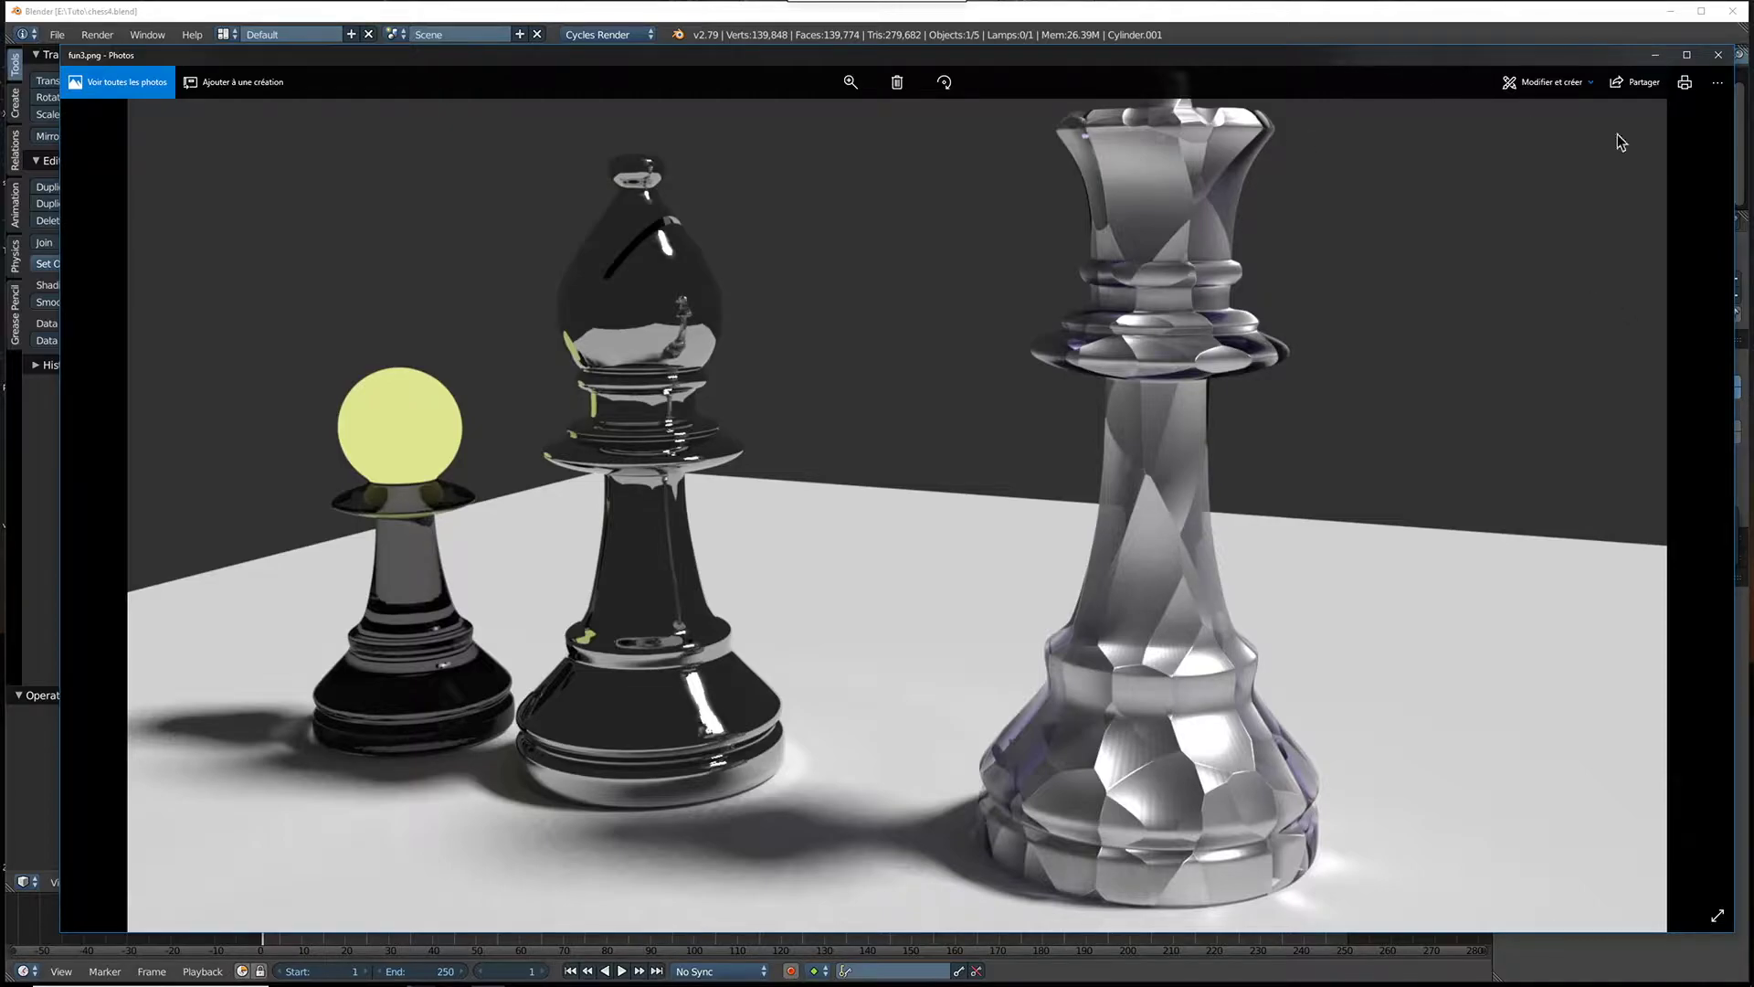
Return from the Photos window to Blender and show only the empty third scene layer
click(1652, 52)
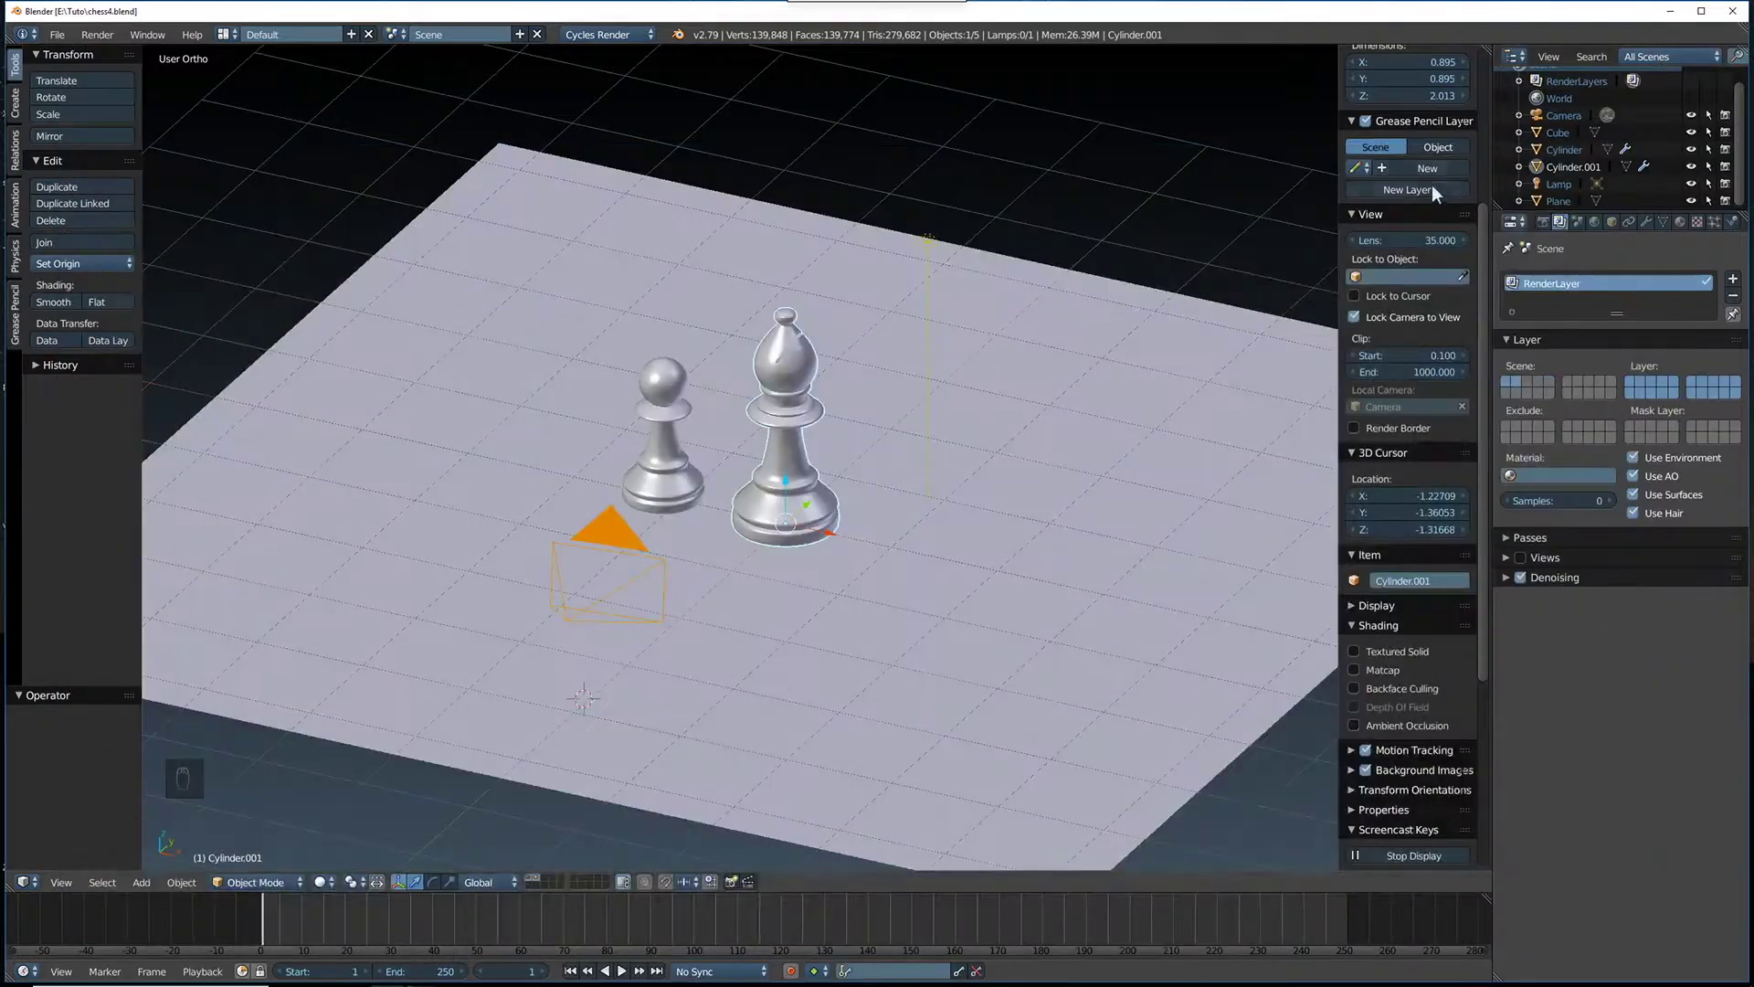
middle_drag(890, 506, 901, 480)
scroll(897, 481, up, 2)
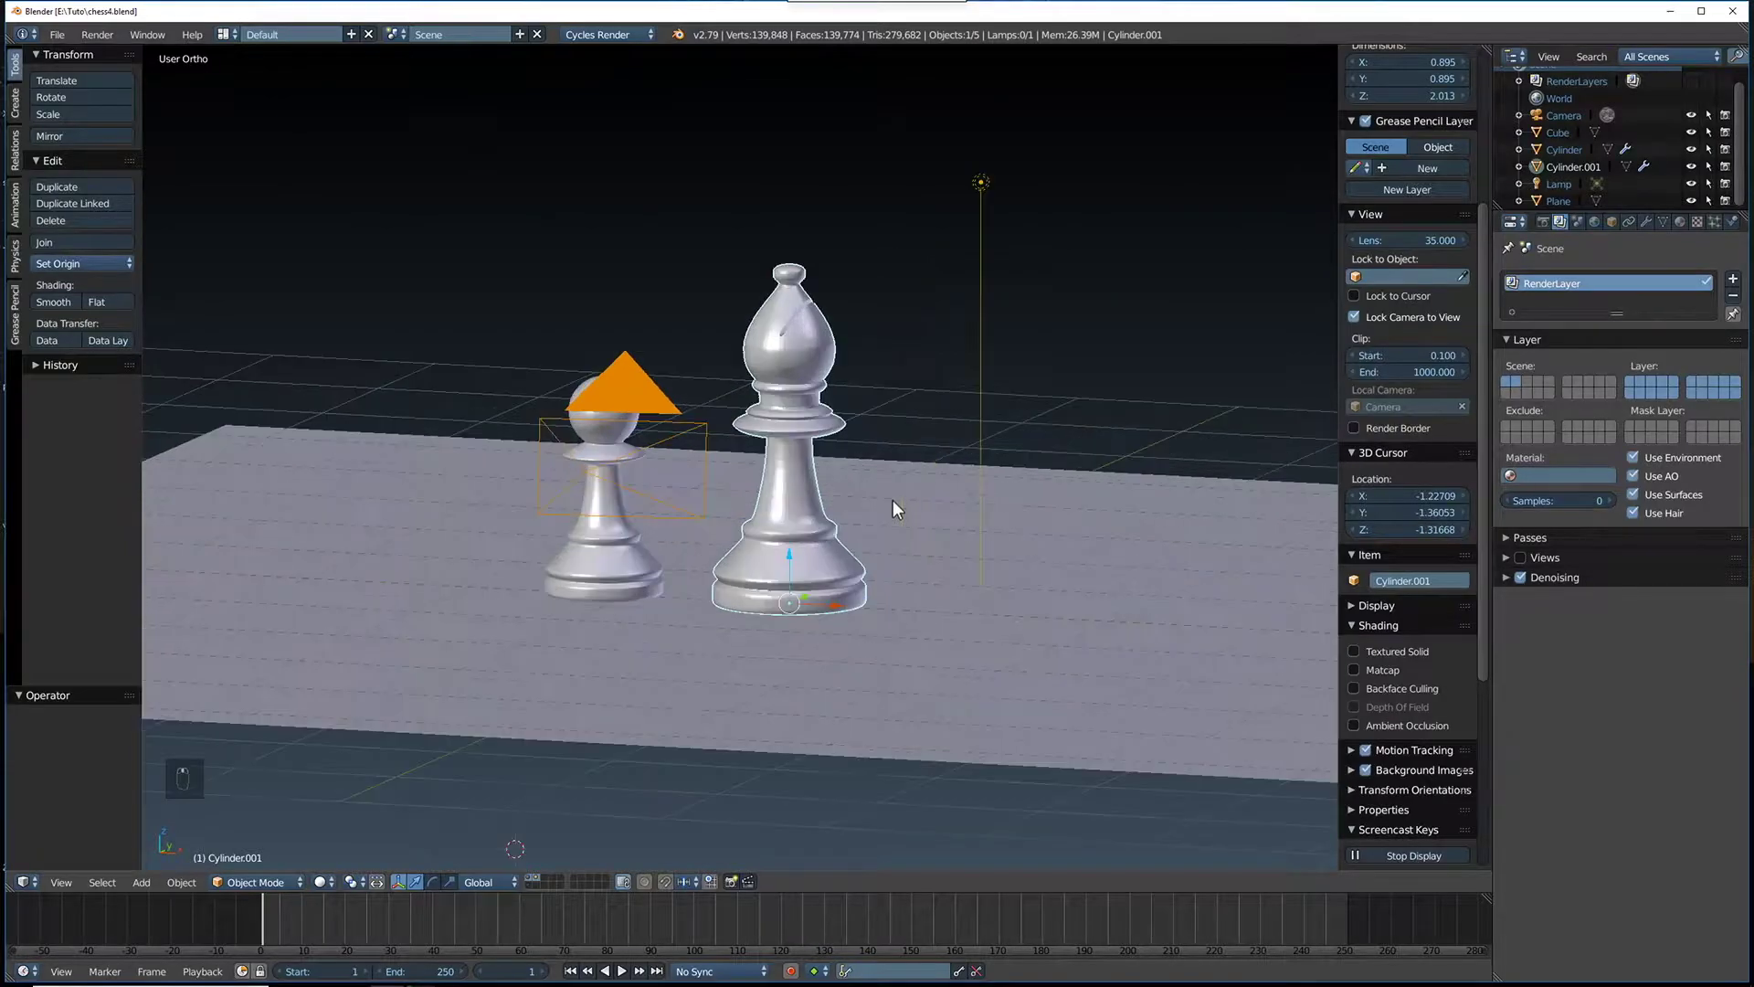
click(541, 875)
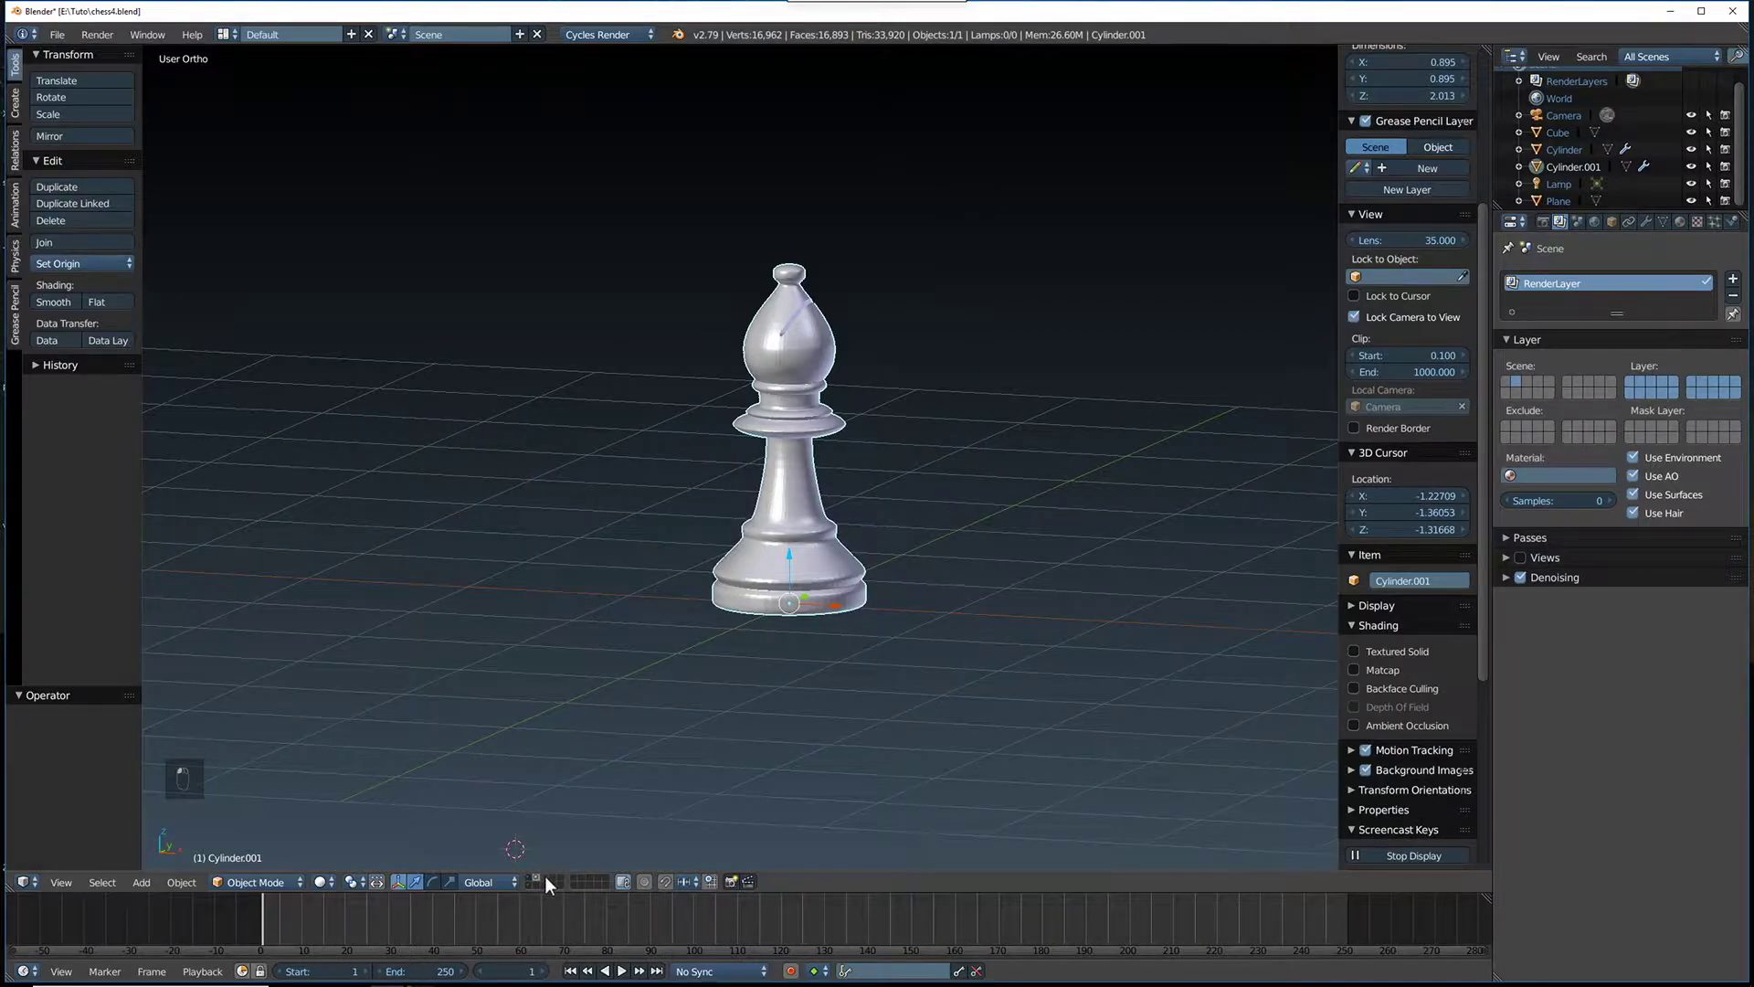
click(544, 876)
scroll(709, 678, down, 5)
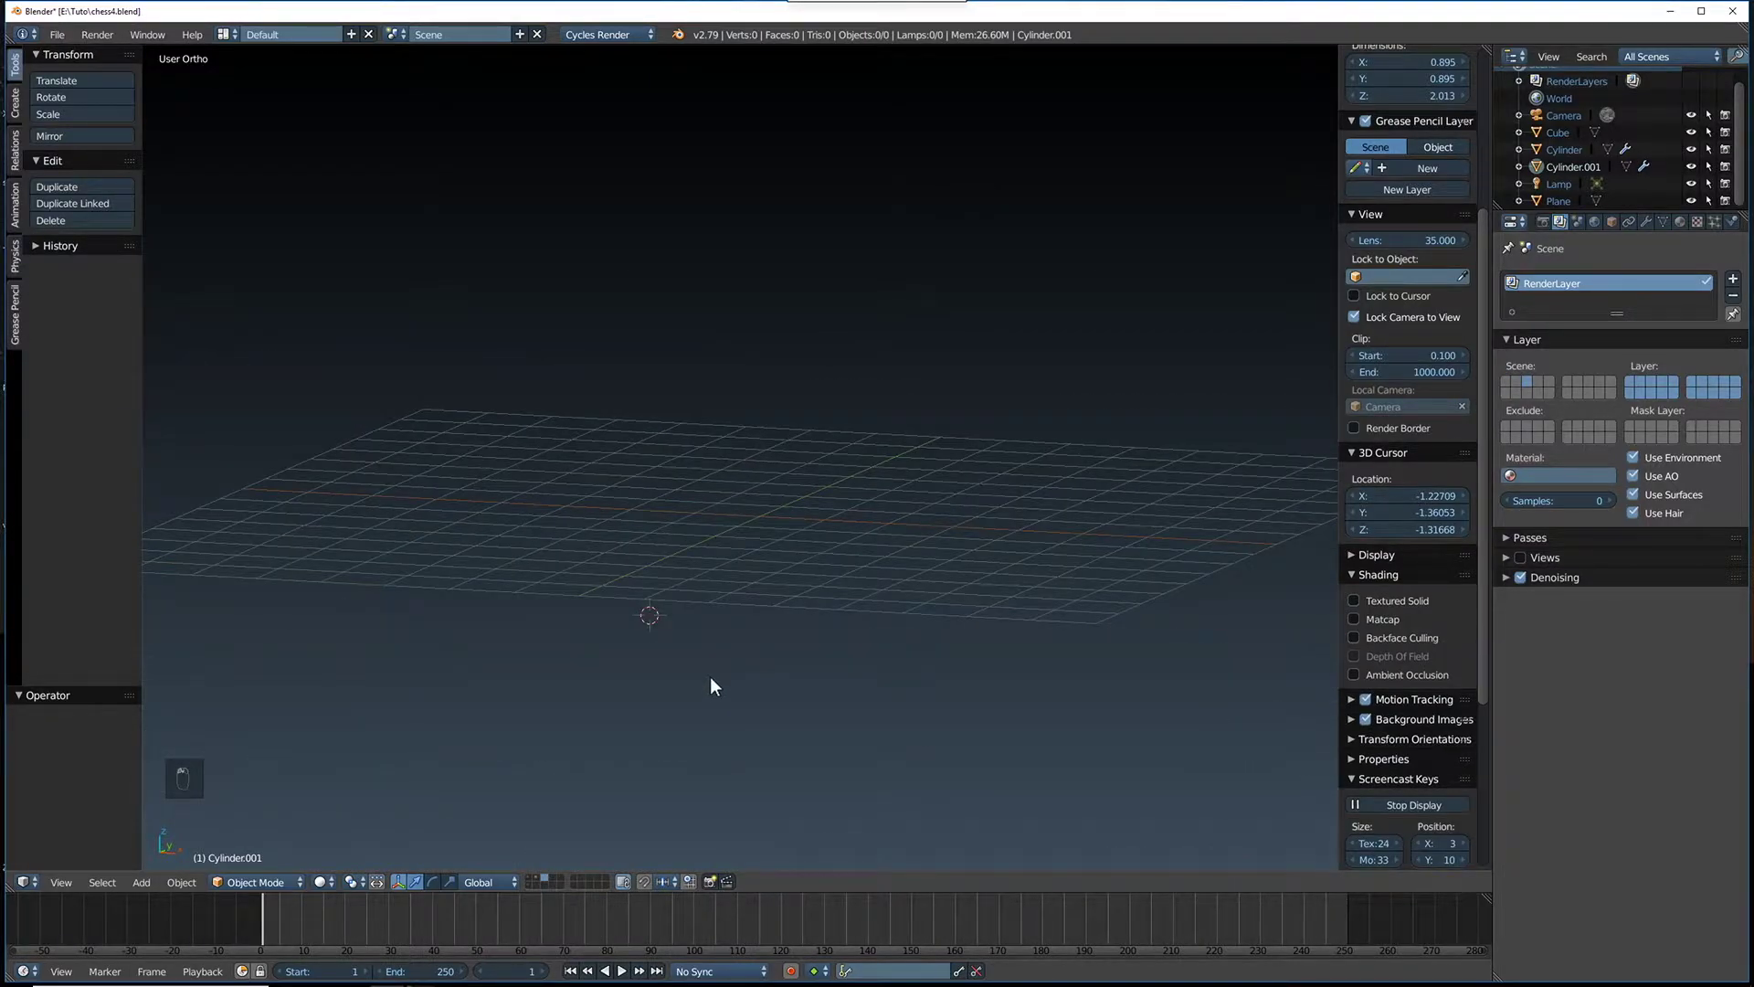
Switch to the front orthographic view and add another background image slot
key(KP_1)
scroll(873, 549, up, 3)
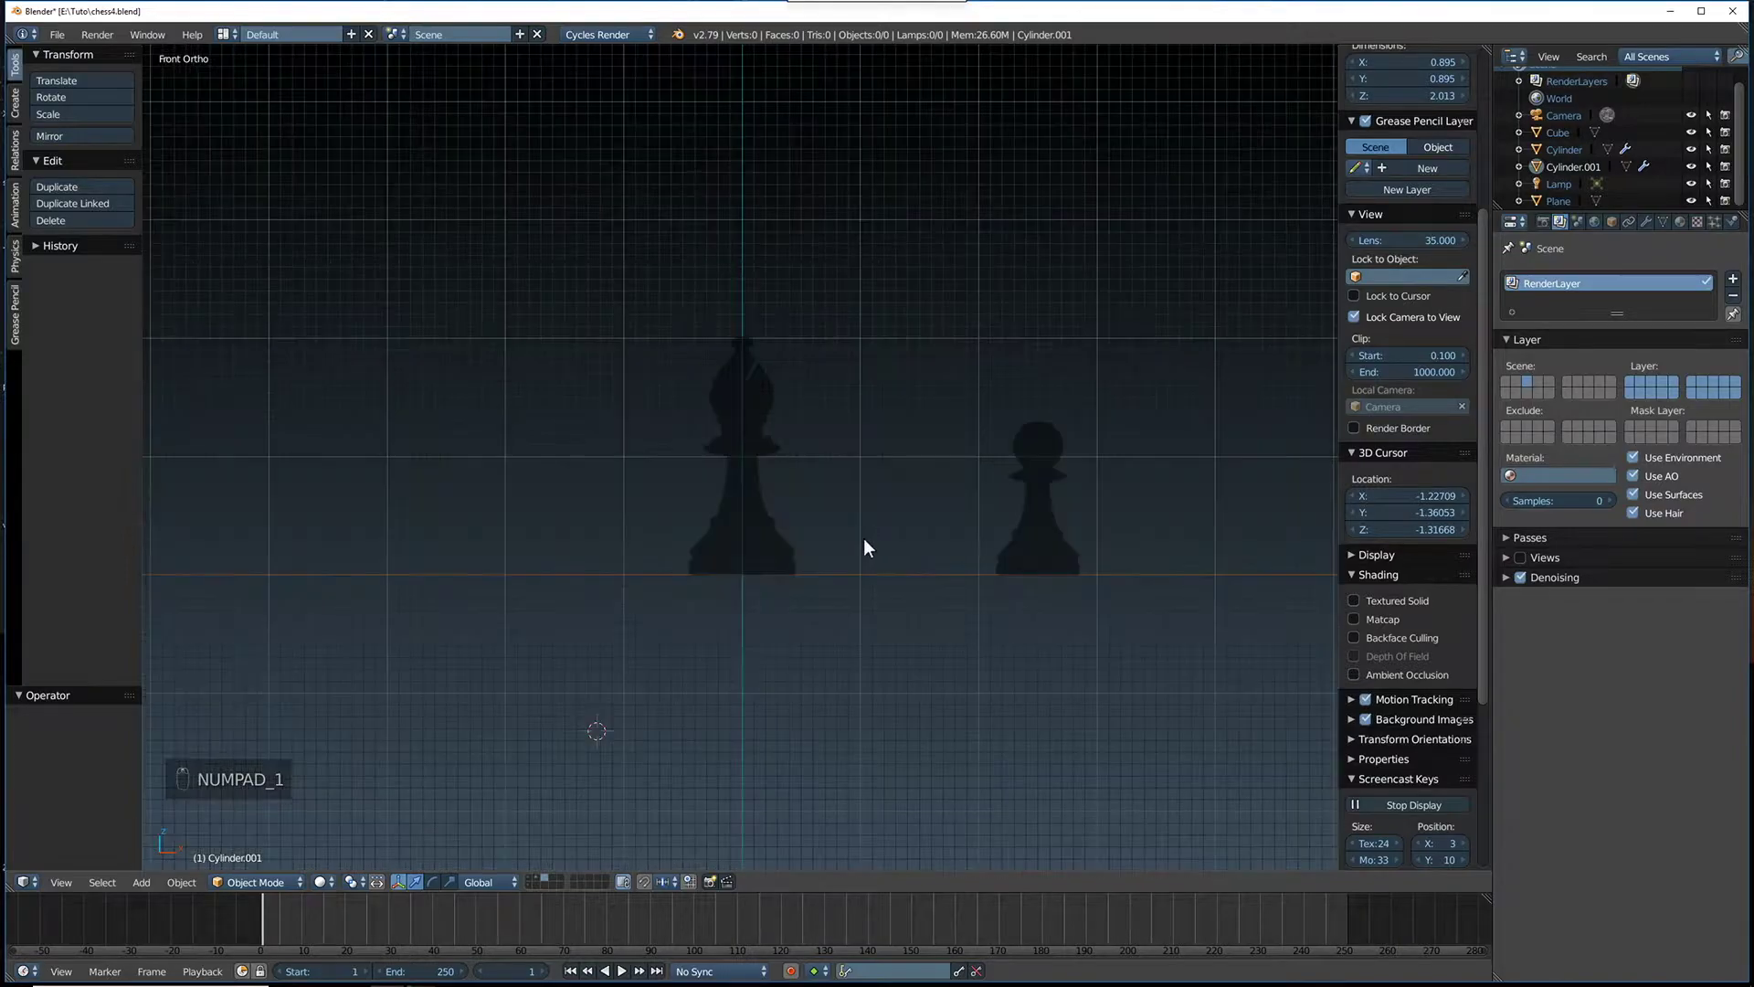
scroll(1456, 698, down, 6)
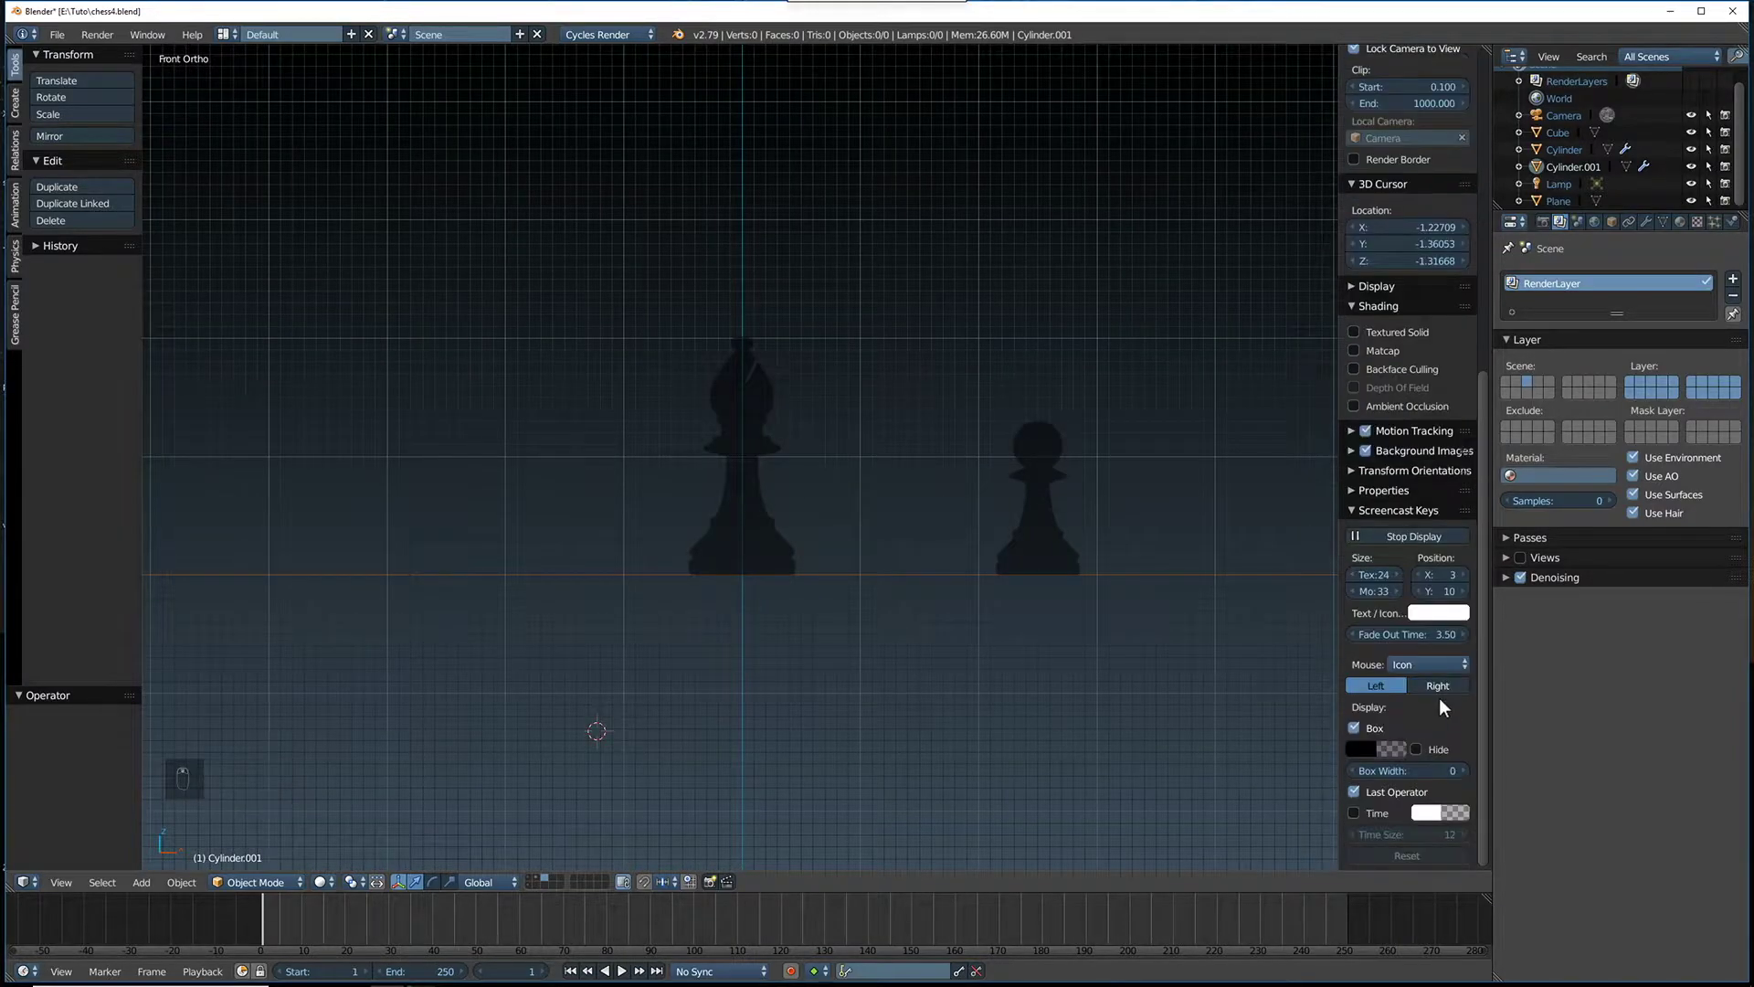
click(1405, 451)
click(1407, 475)
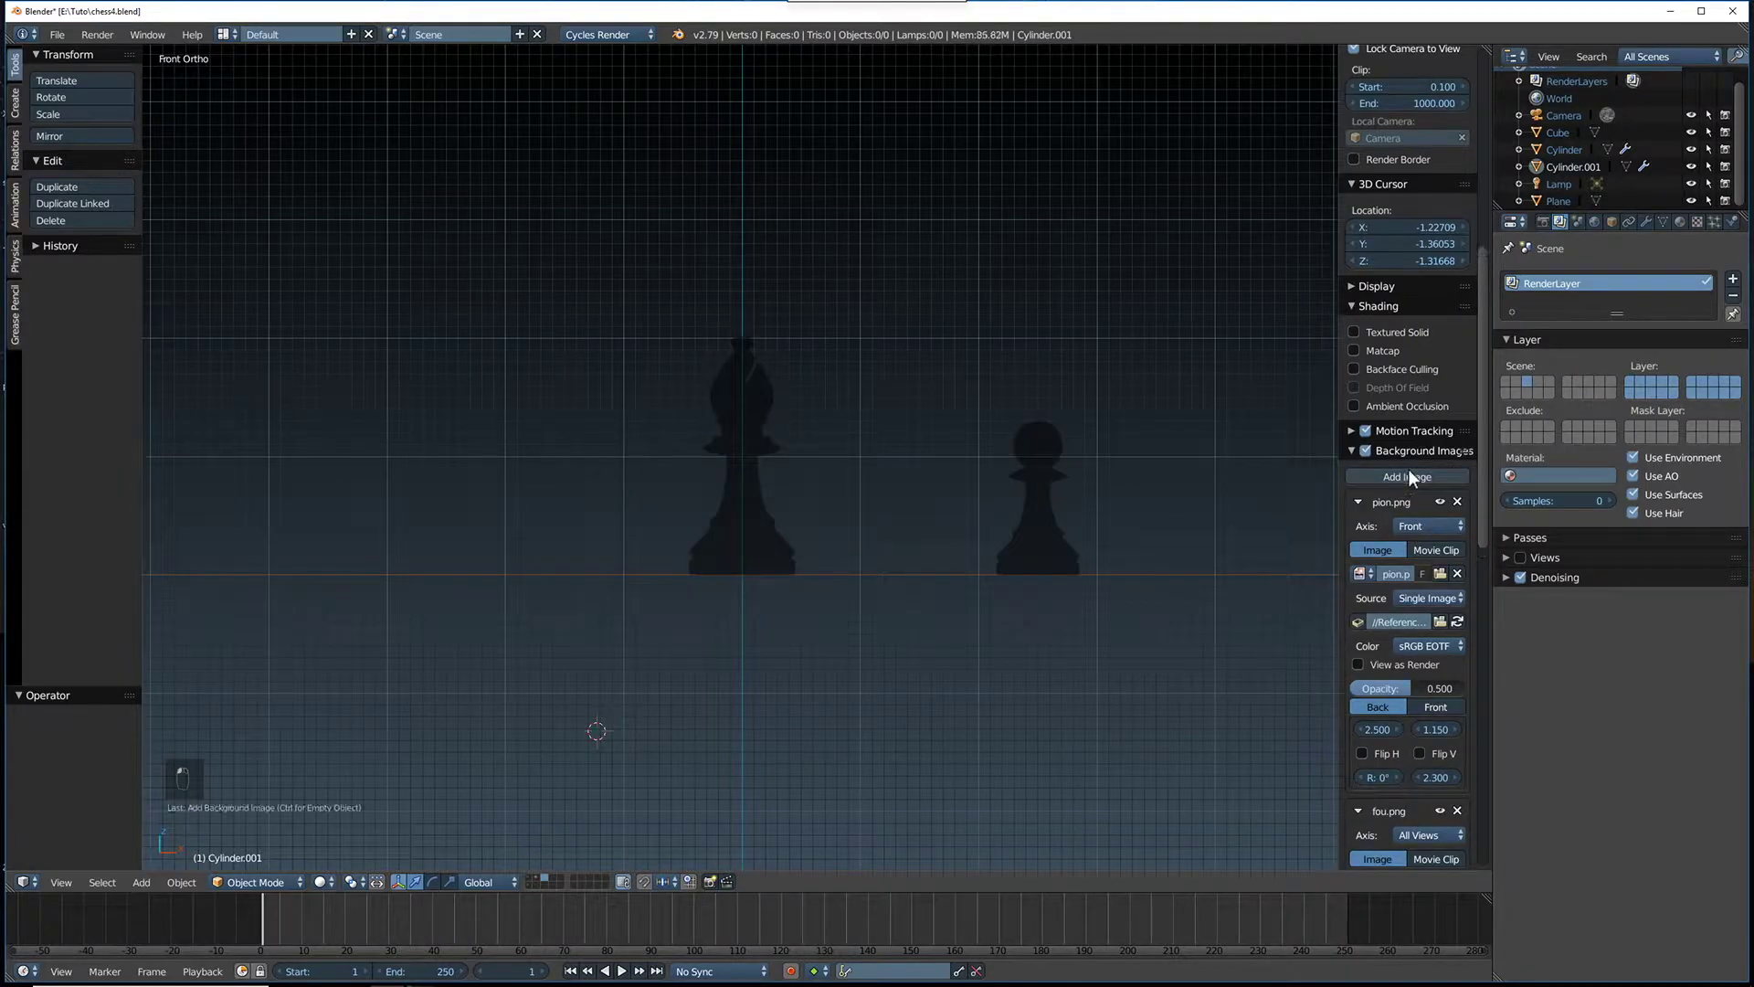
Load reine.png from the Reference folder into an empty background image slot
scroll(1407, 631, down, 6)
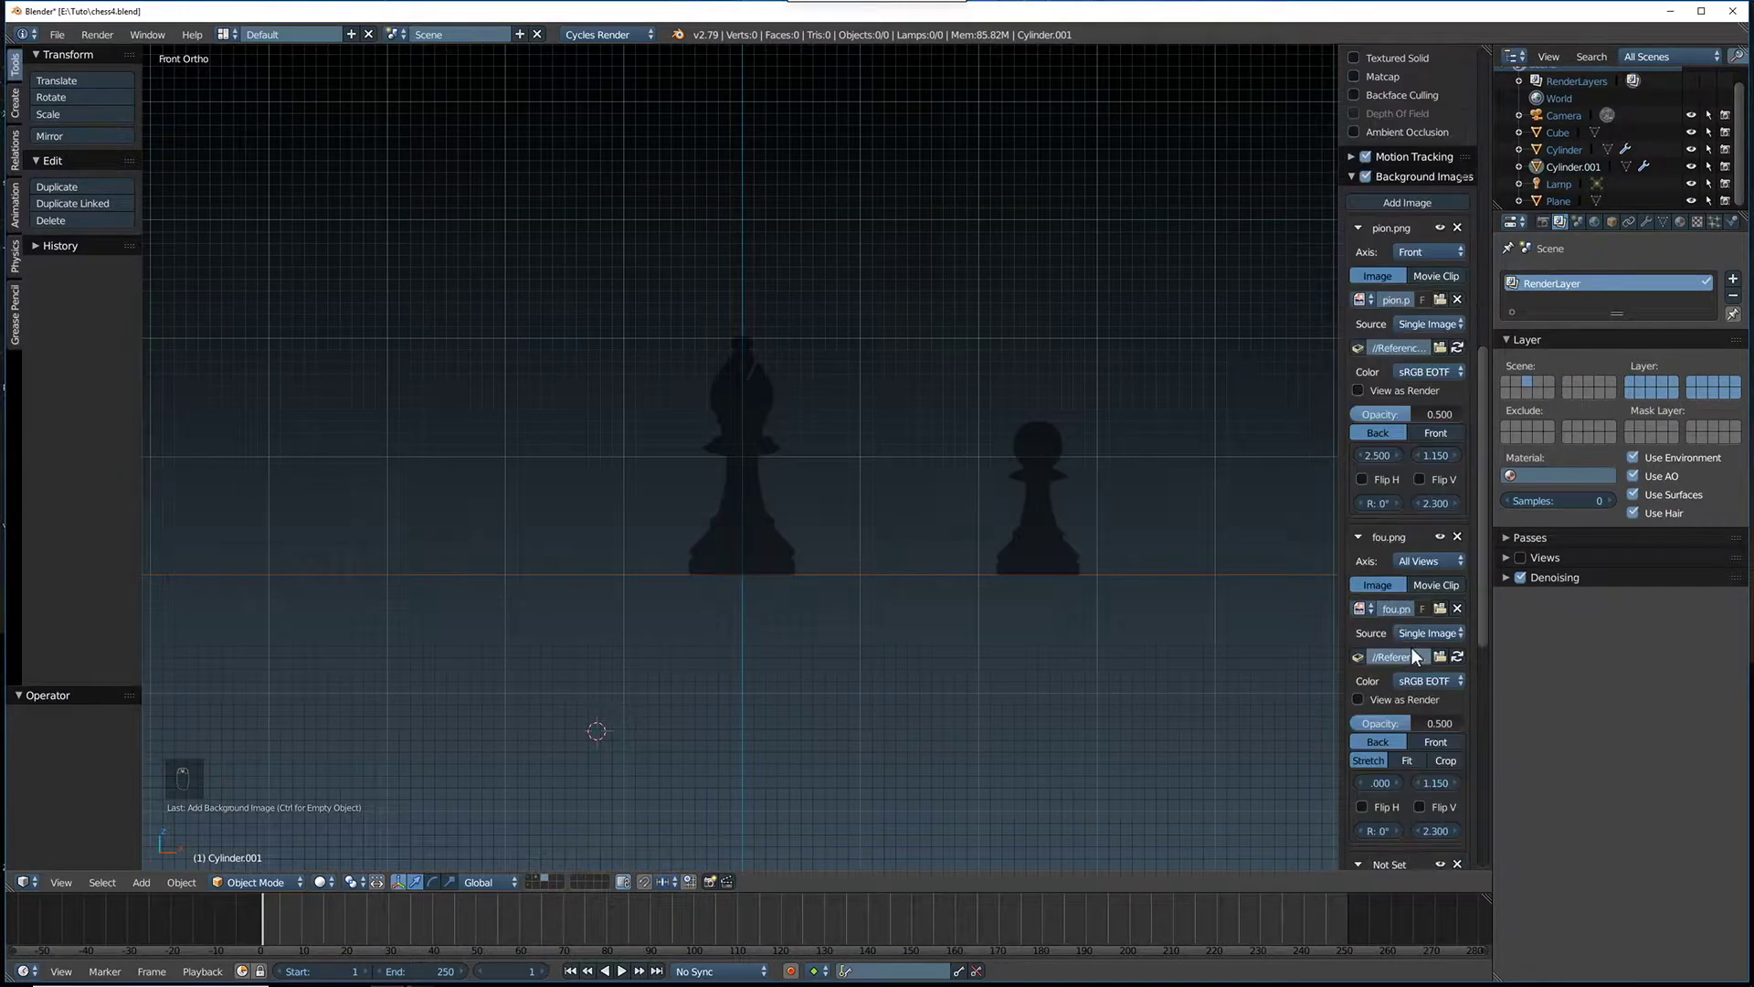
scroll(1431, 710, down, 5)
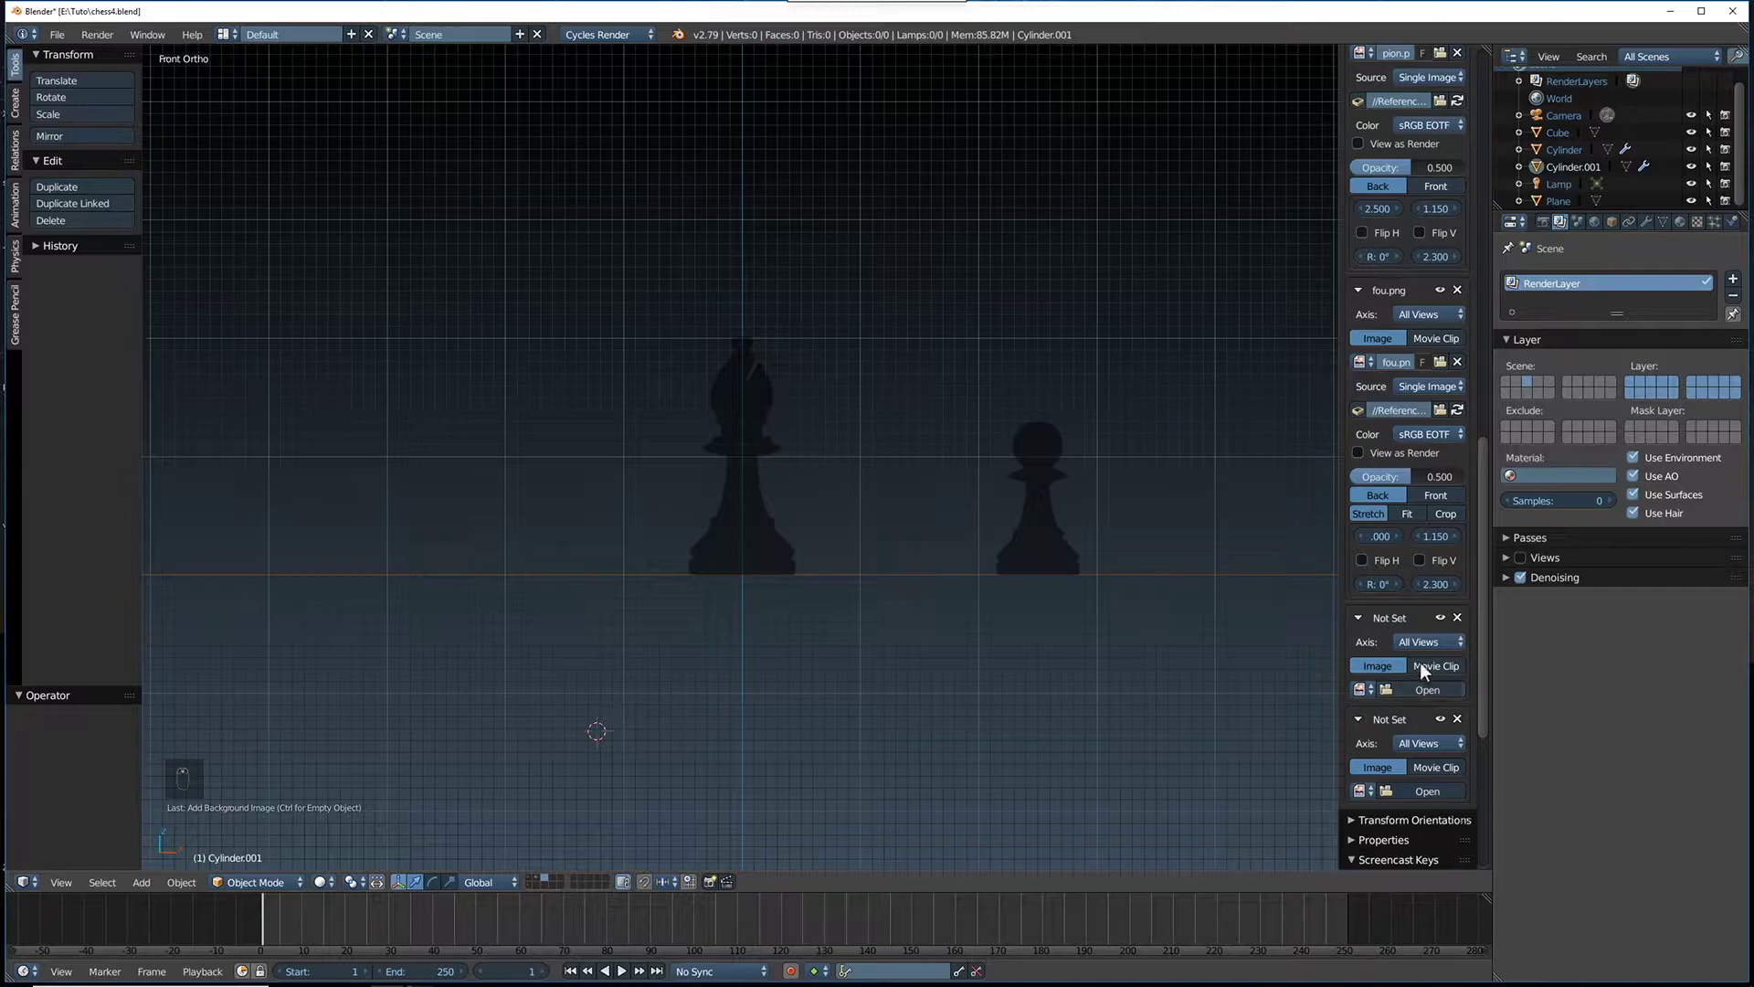
click(1403, 691)
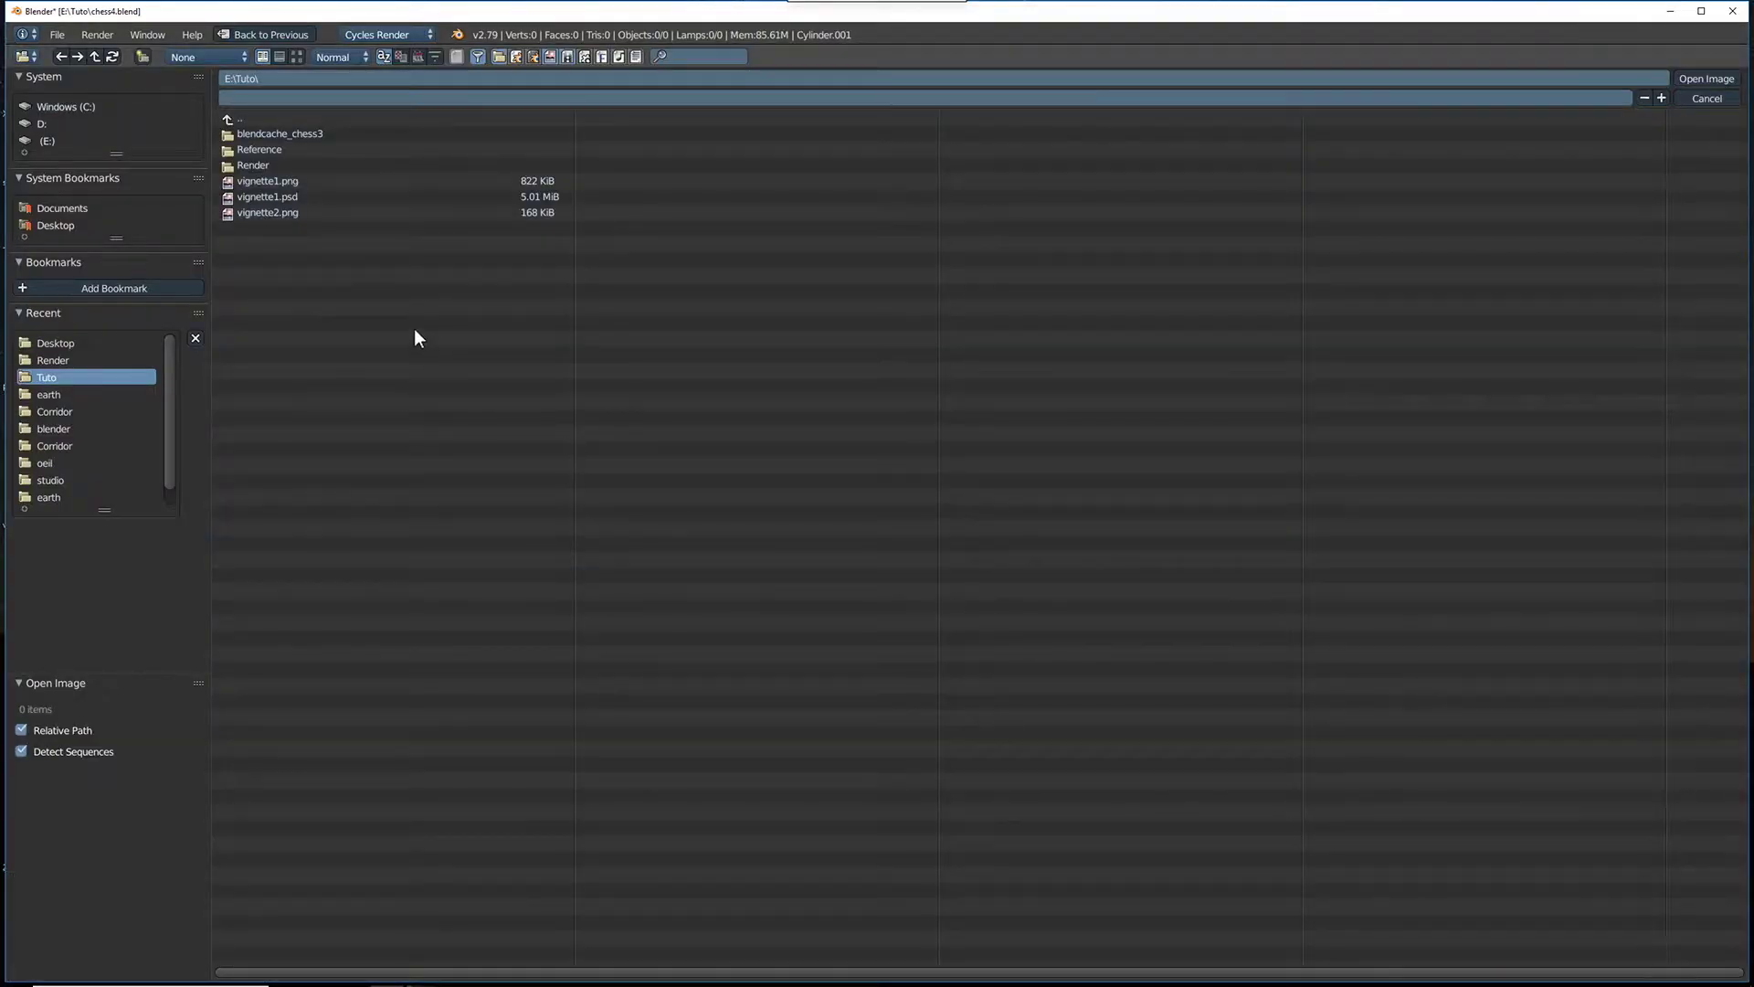
click(299, 148)
click(300, 165)
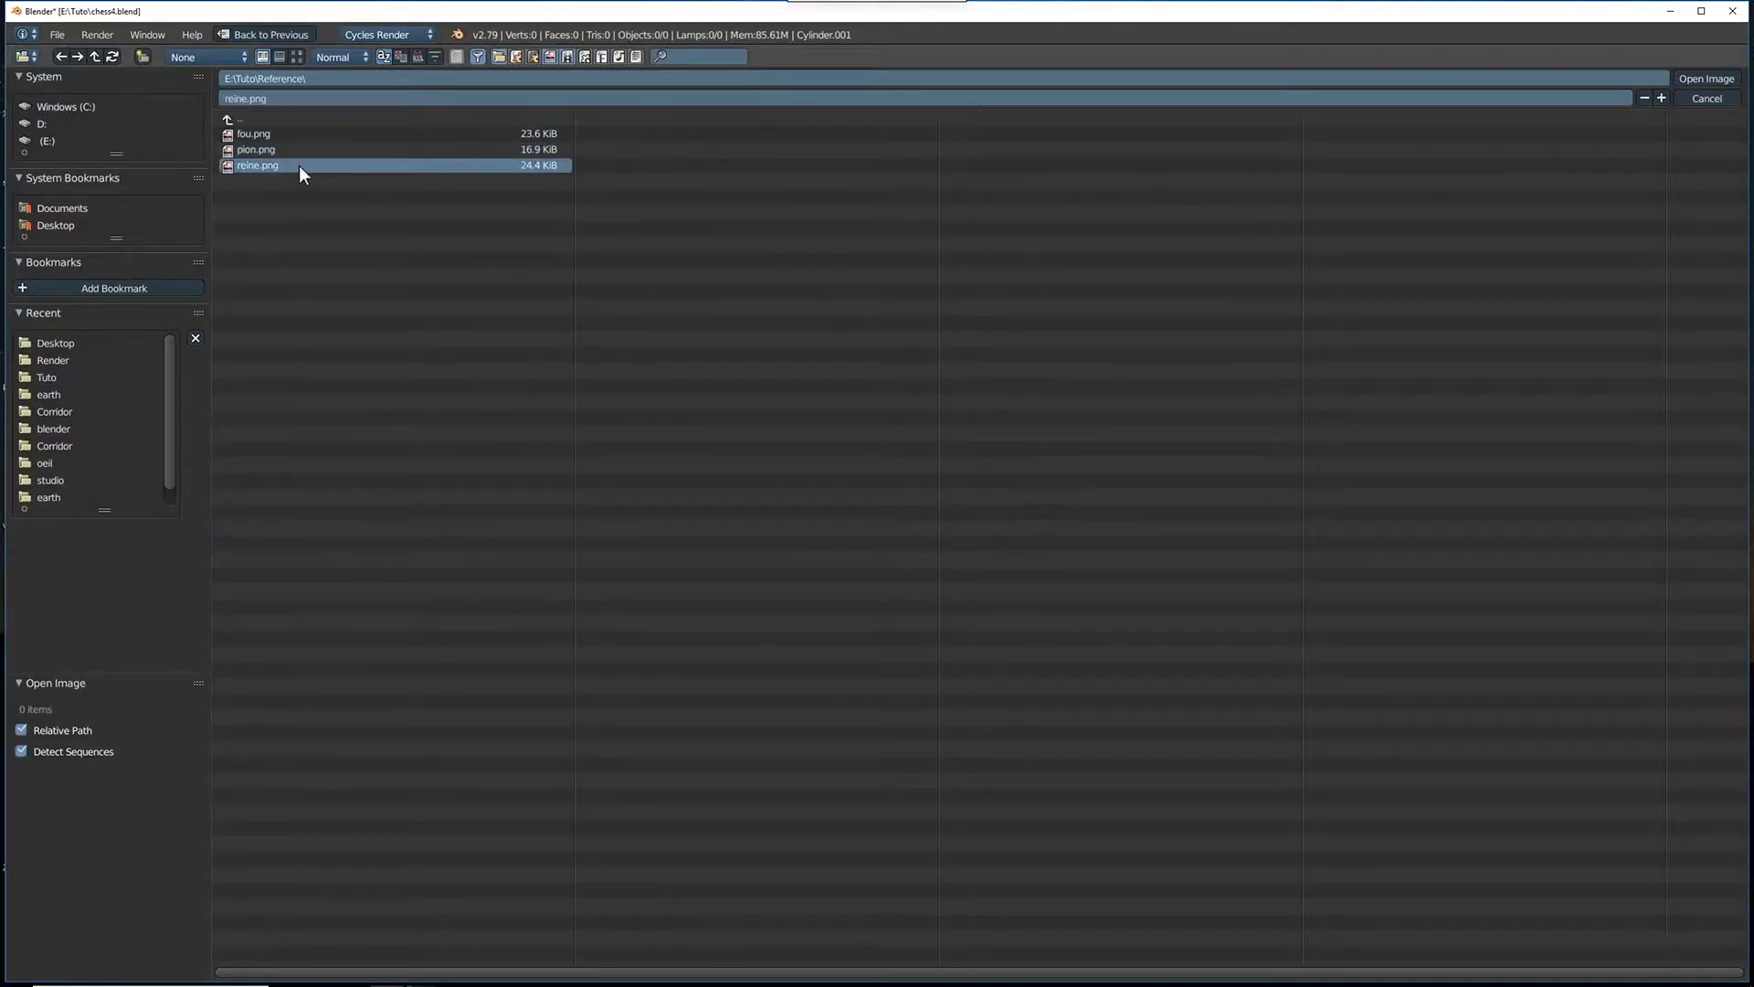
click(1691, 75)
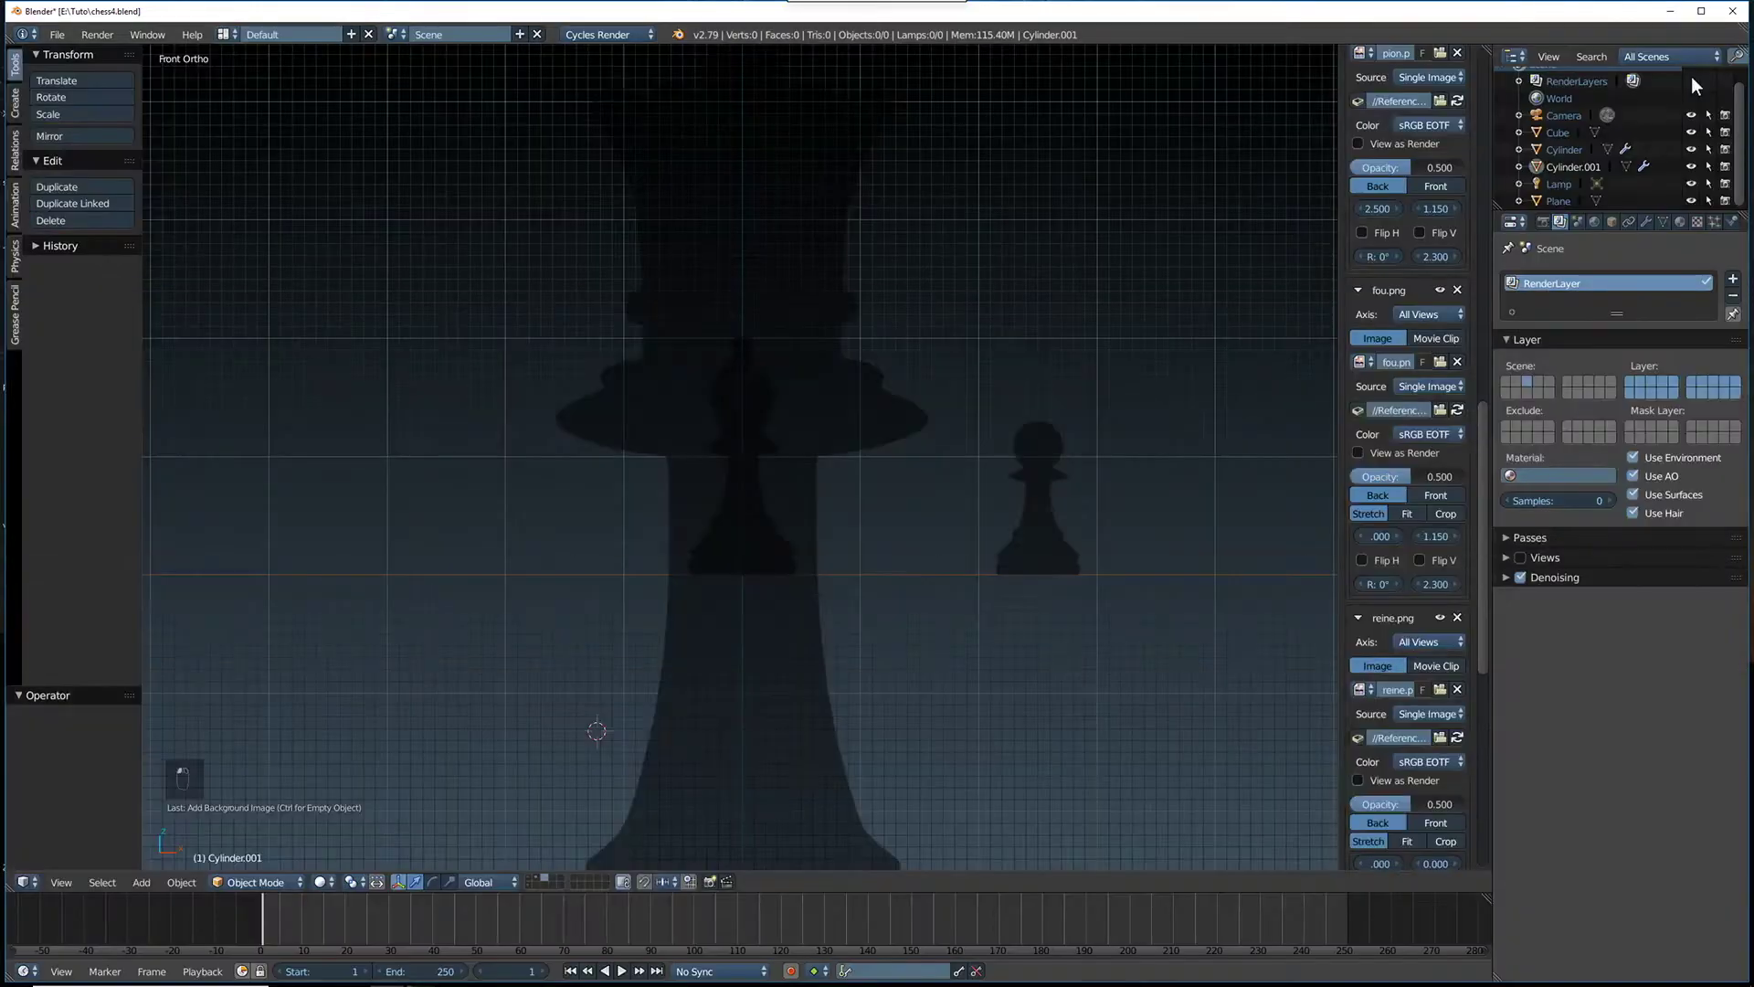
Set the size of the reine.png background image to 2.3
scroll(1430, 632, down, 6)
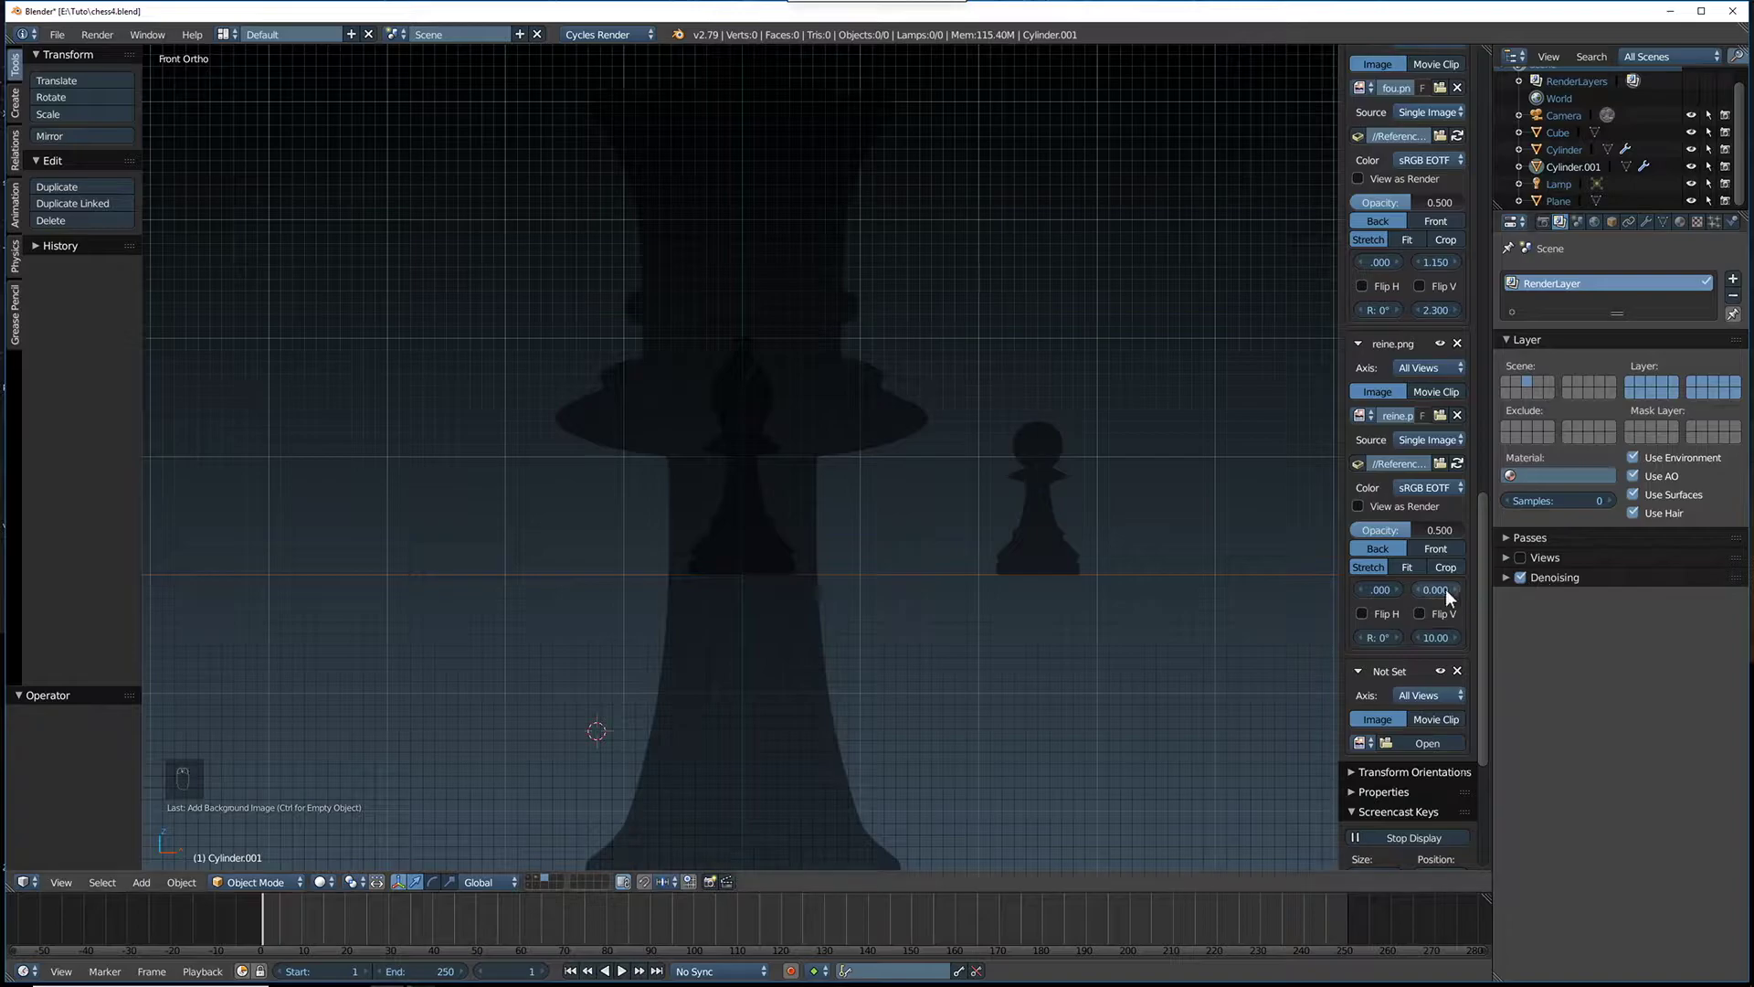
click(1441, 588)
click(1440, 643)
text(2.3)
key(Return)
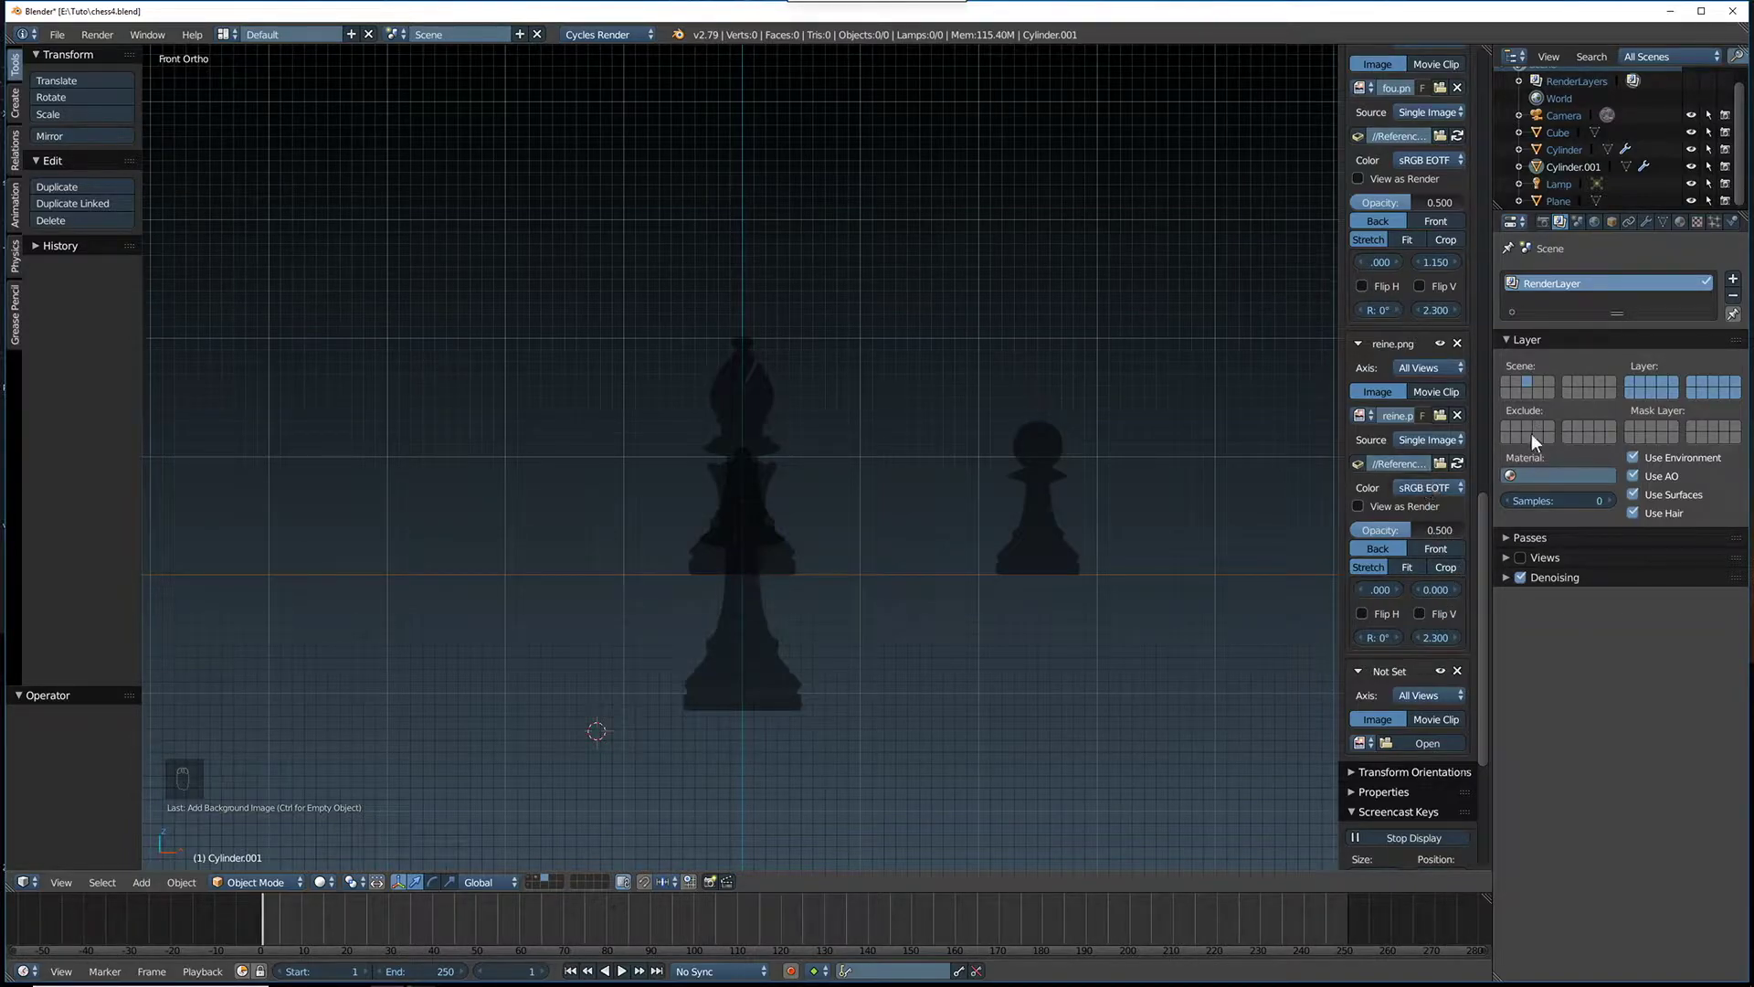
Hide the fou.png background image so it does not overlap the queen reference
scroll(1489, 513, up, 1)
scroll(1491, 521, up, 4)
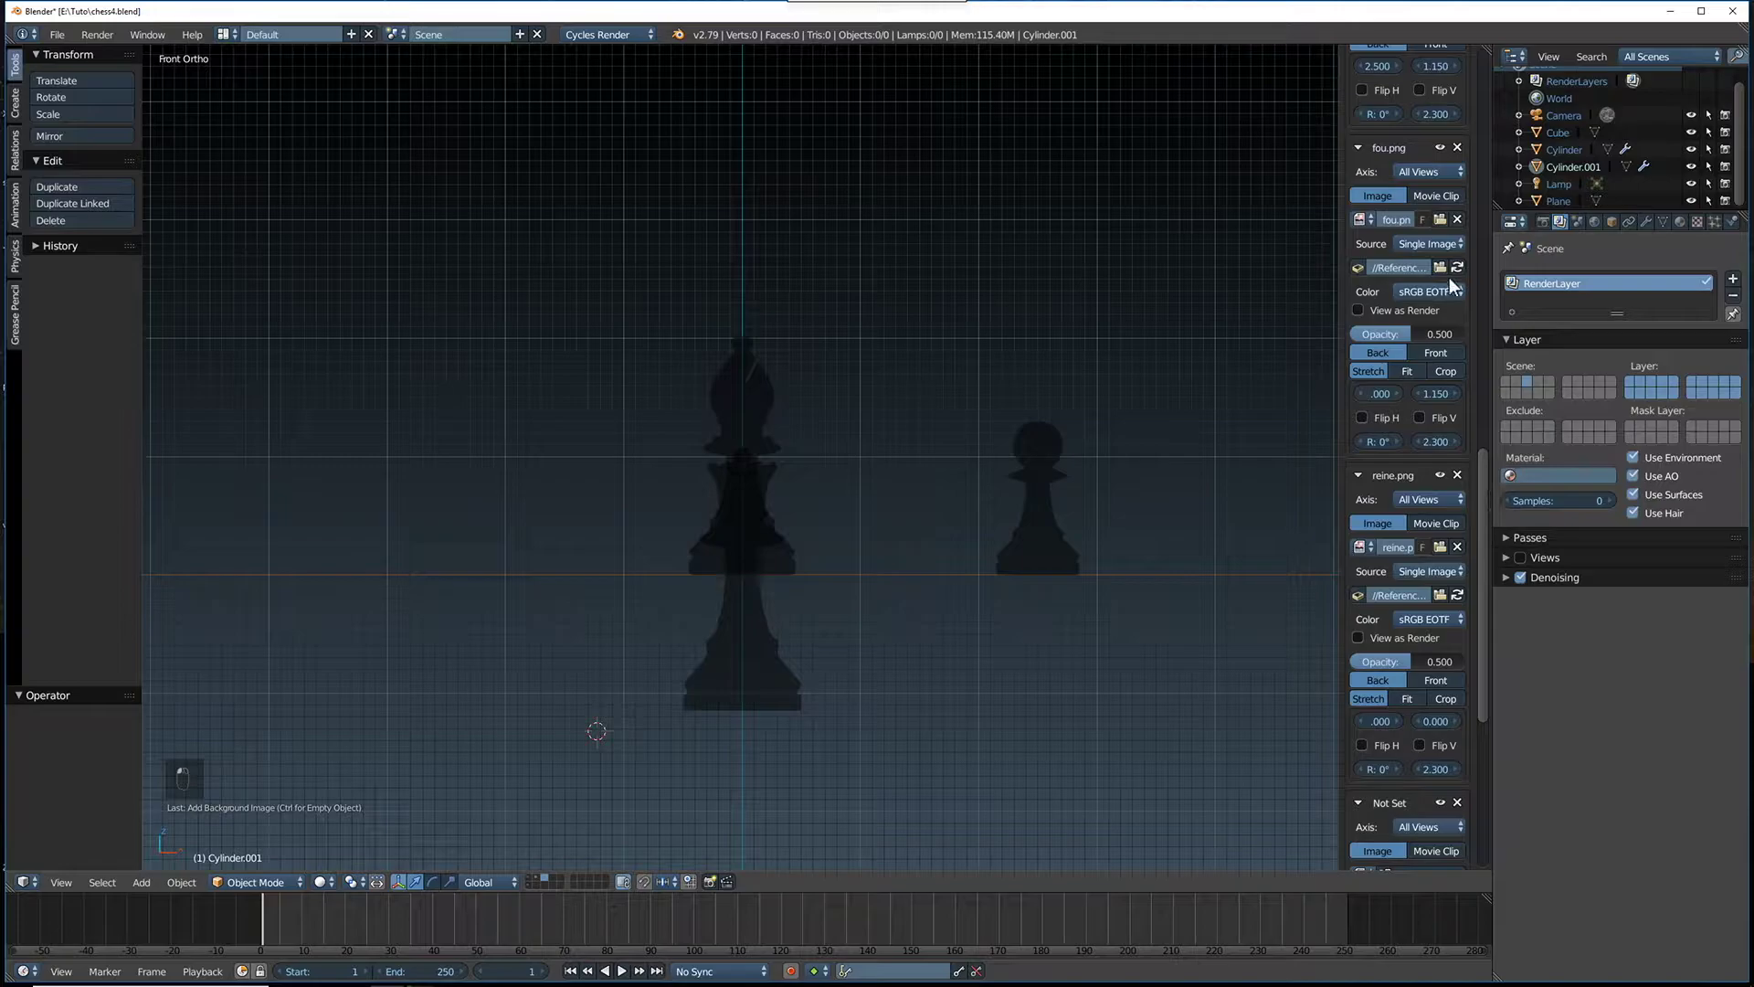
click(1439, 148)
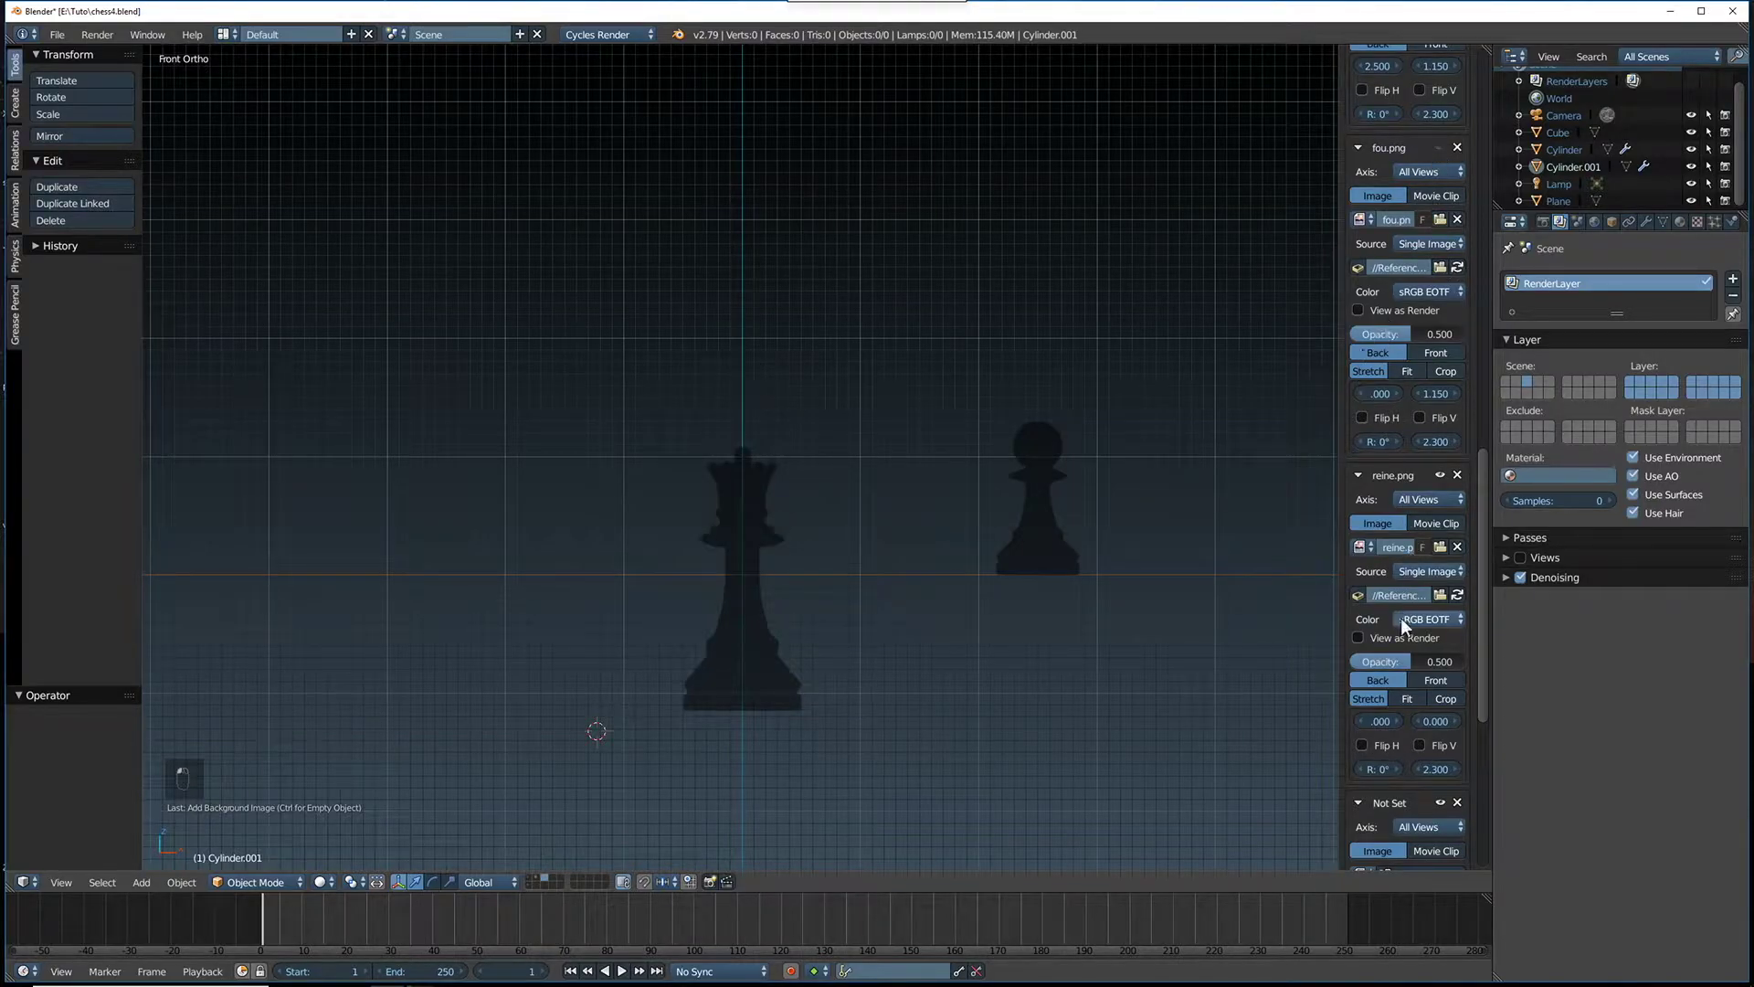
Raise the reine.png background image to a vertical offset of 1.150 so the queen's base sits on the ground line
scroll(1472, 595, down, 4)
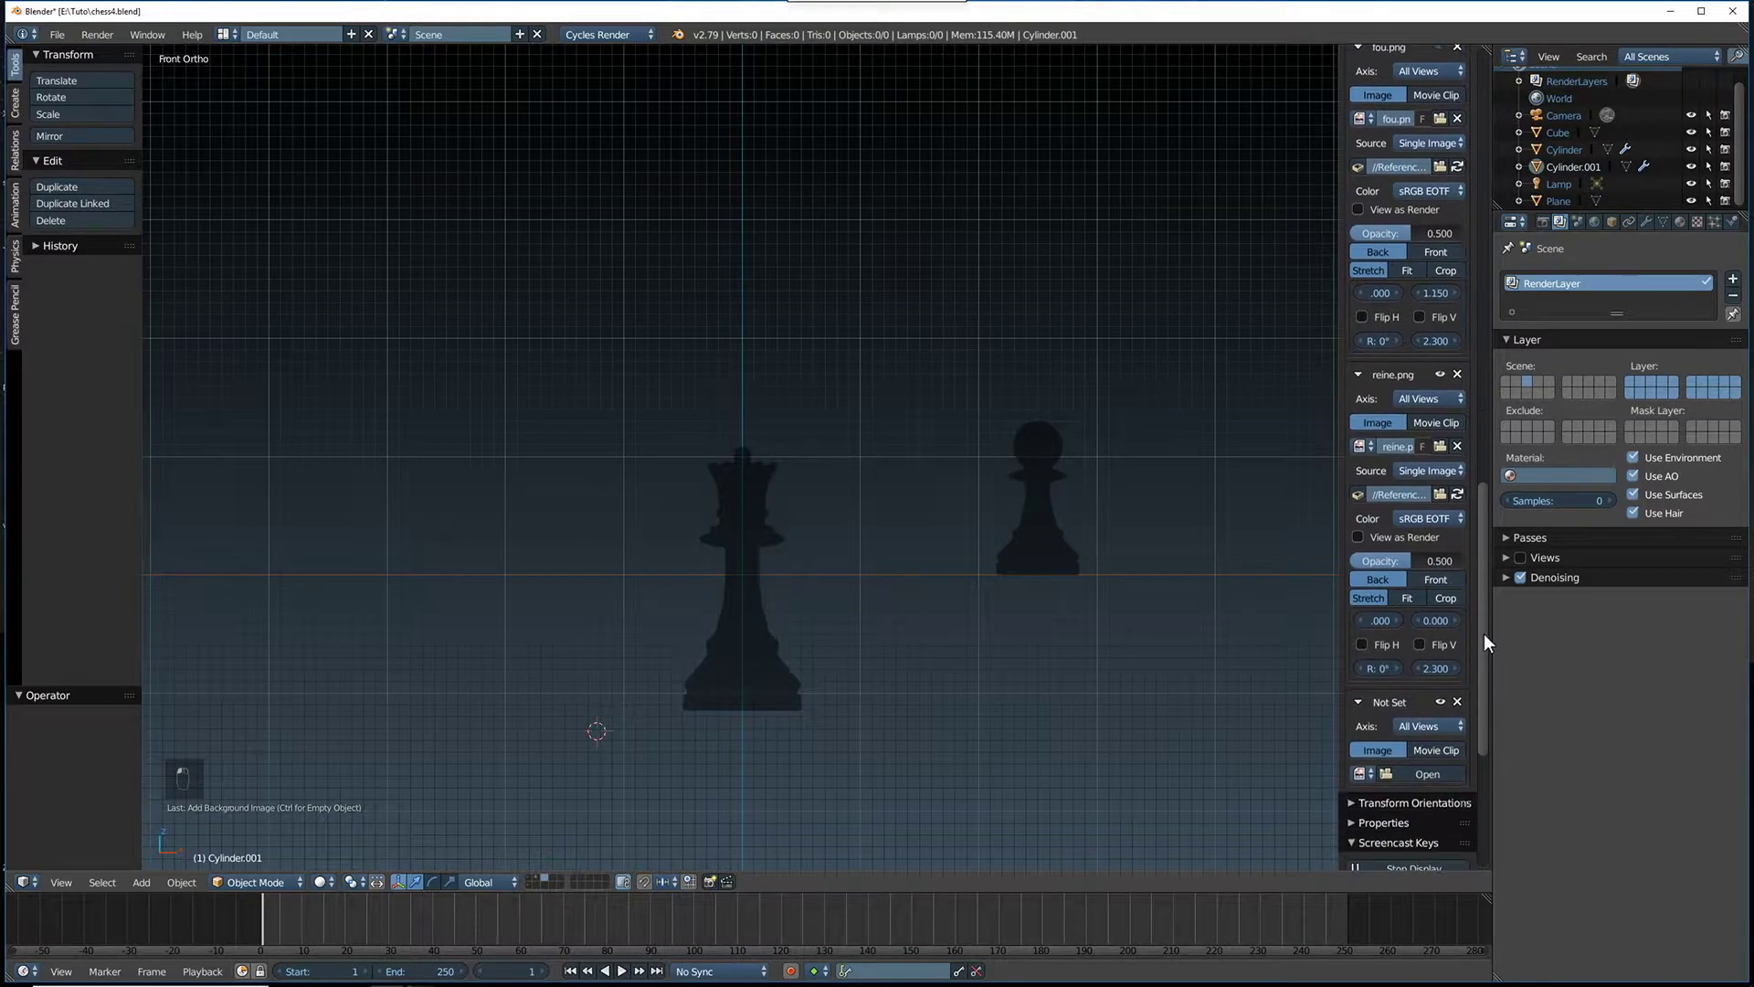
drag(1454, 618, 1467, 617)
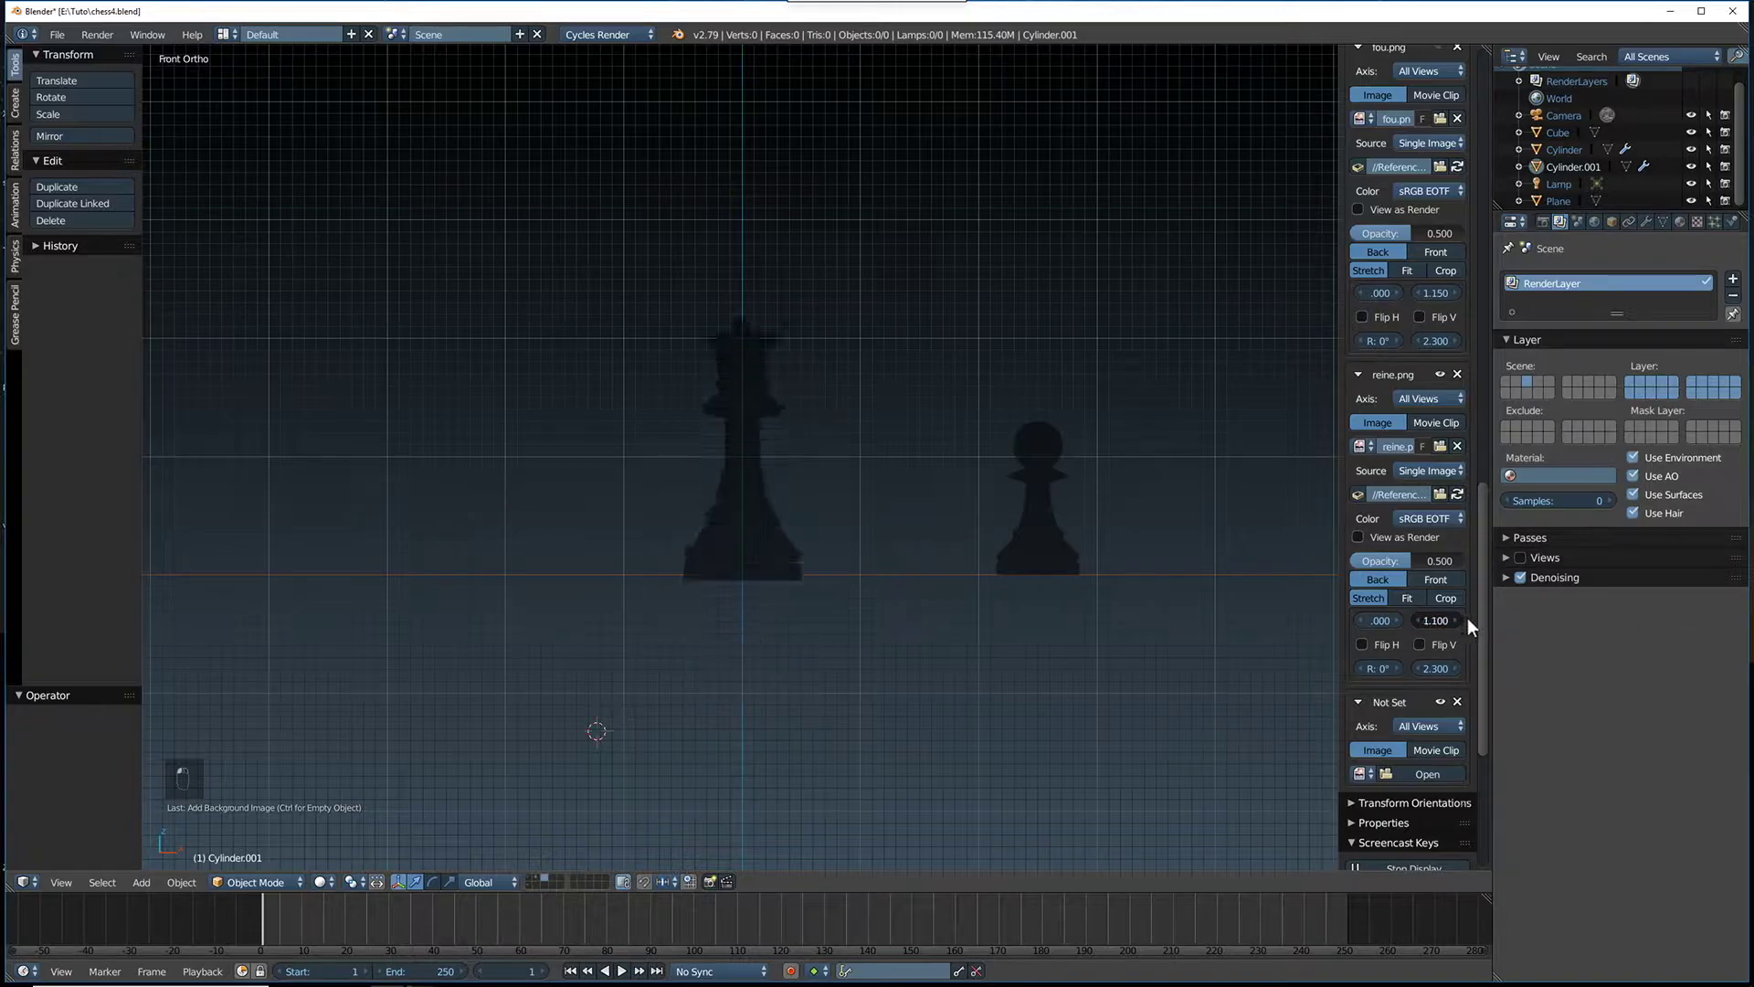
scroll(1027, 639, up, 10)
scroll(1026, 639, up, 2)
scroll(1027, 640, down, 8)
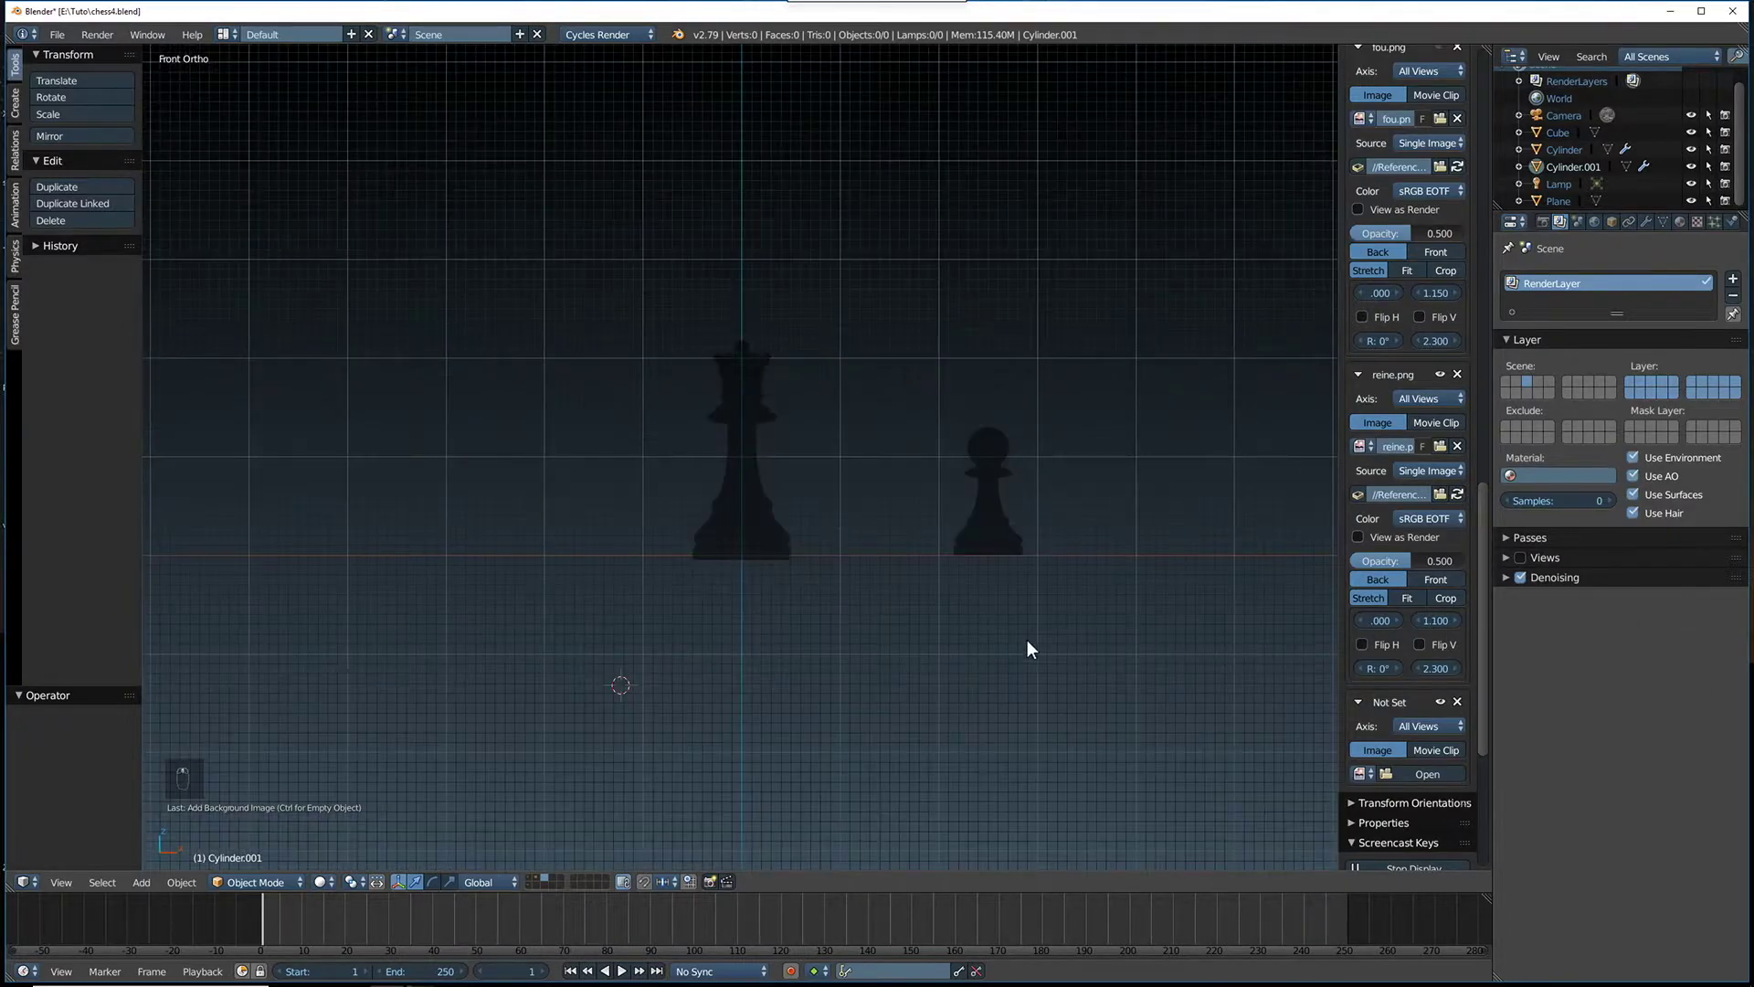
scroll(983, 634, up, 6)
shift+middle_drag(983, 644, 994, 367)
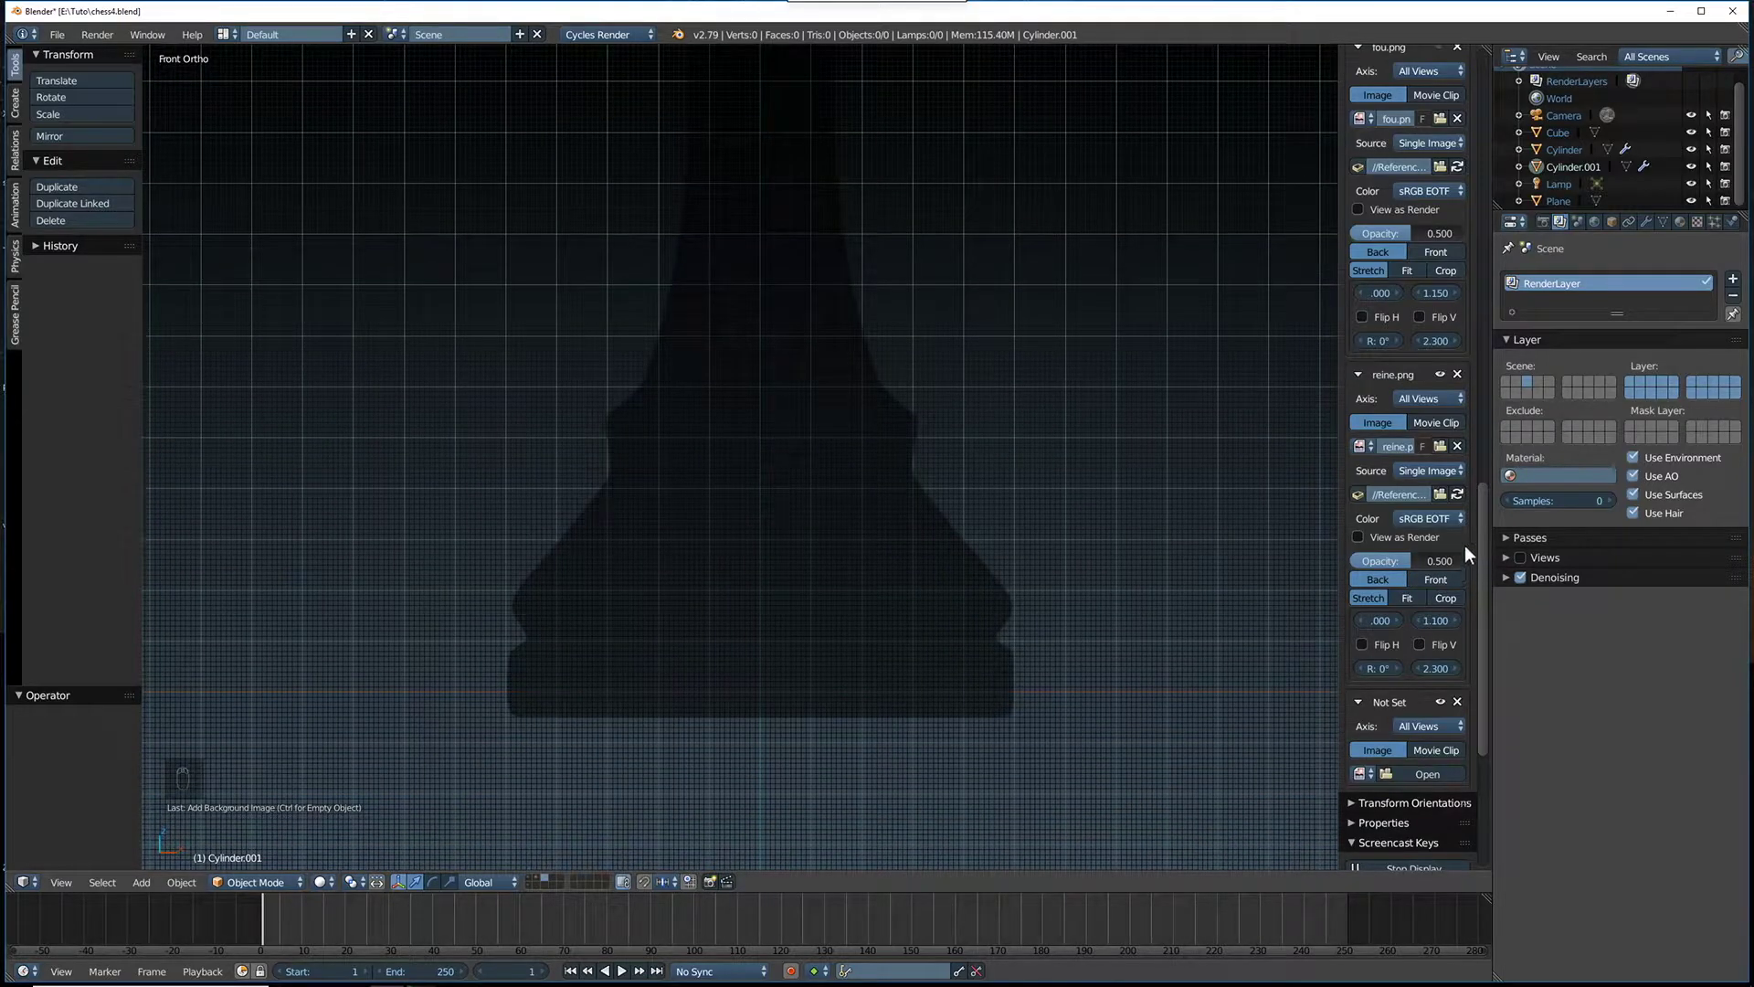
drag(1456, 617, 1461, 617)
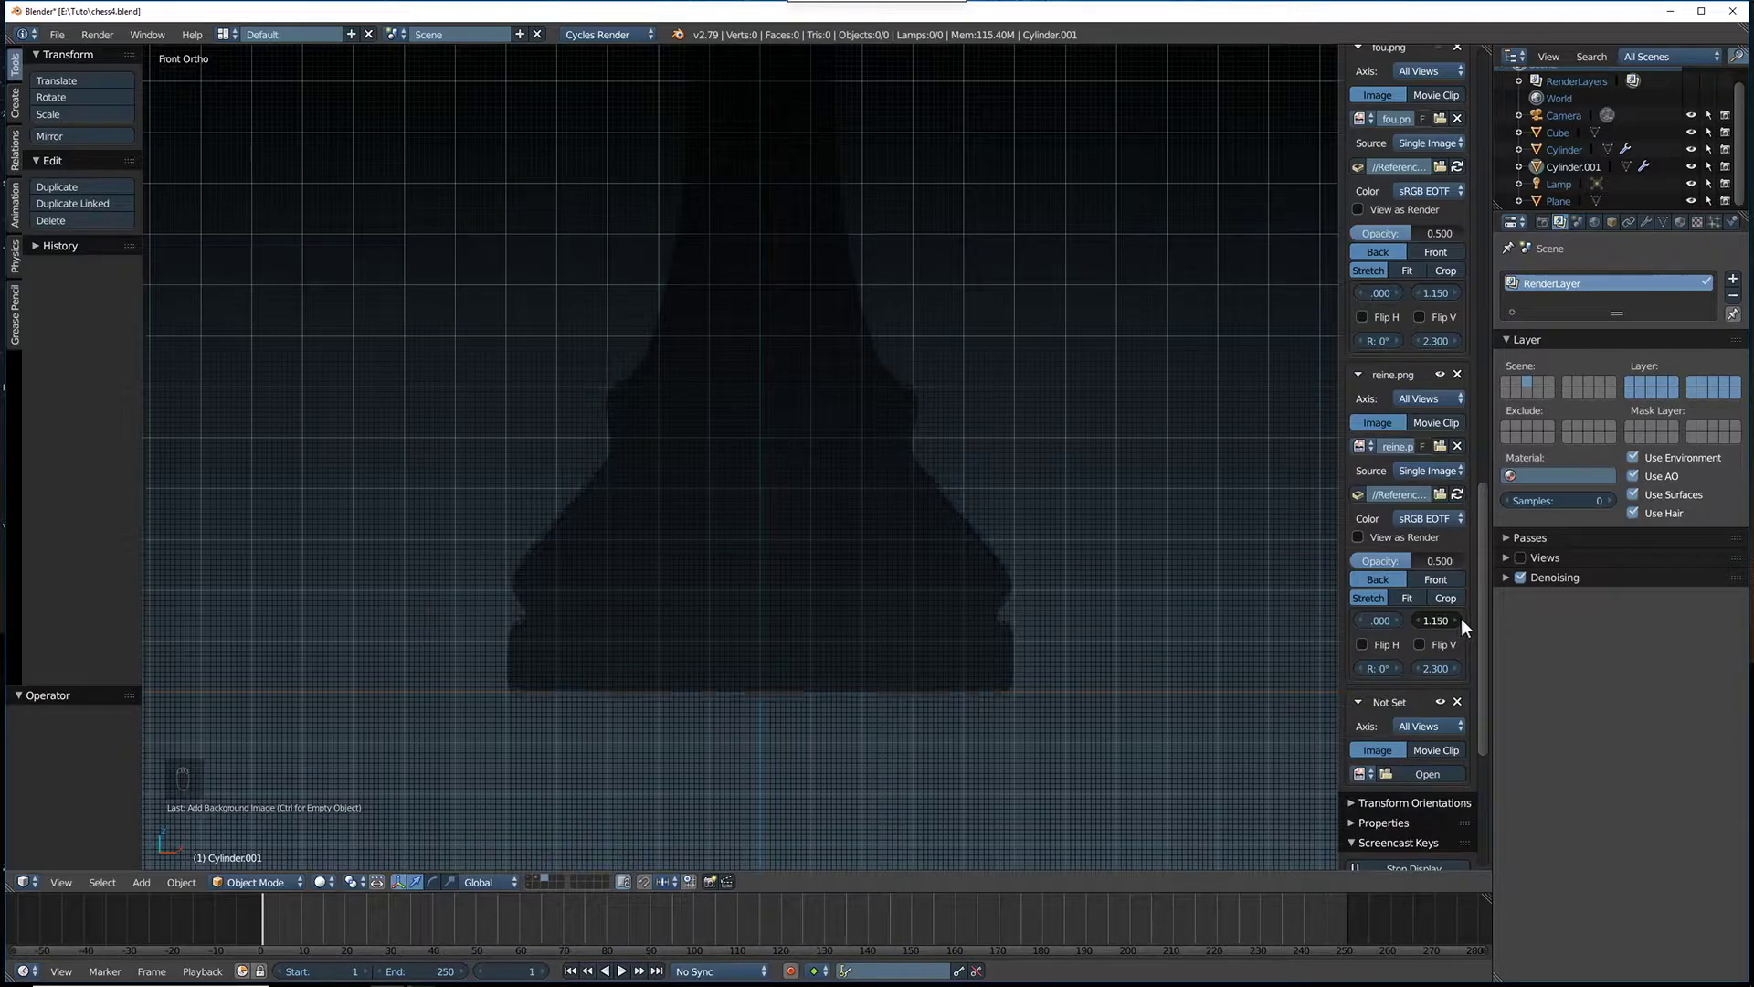
Place the 3D cursor at the base of the queen silhouette and add a cylinder there in front view
scroll(882, 638, down, 5)
scroll(731, 520, up, 3)
scroll(744, 471, up, 1)
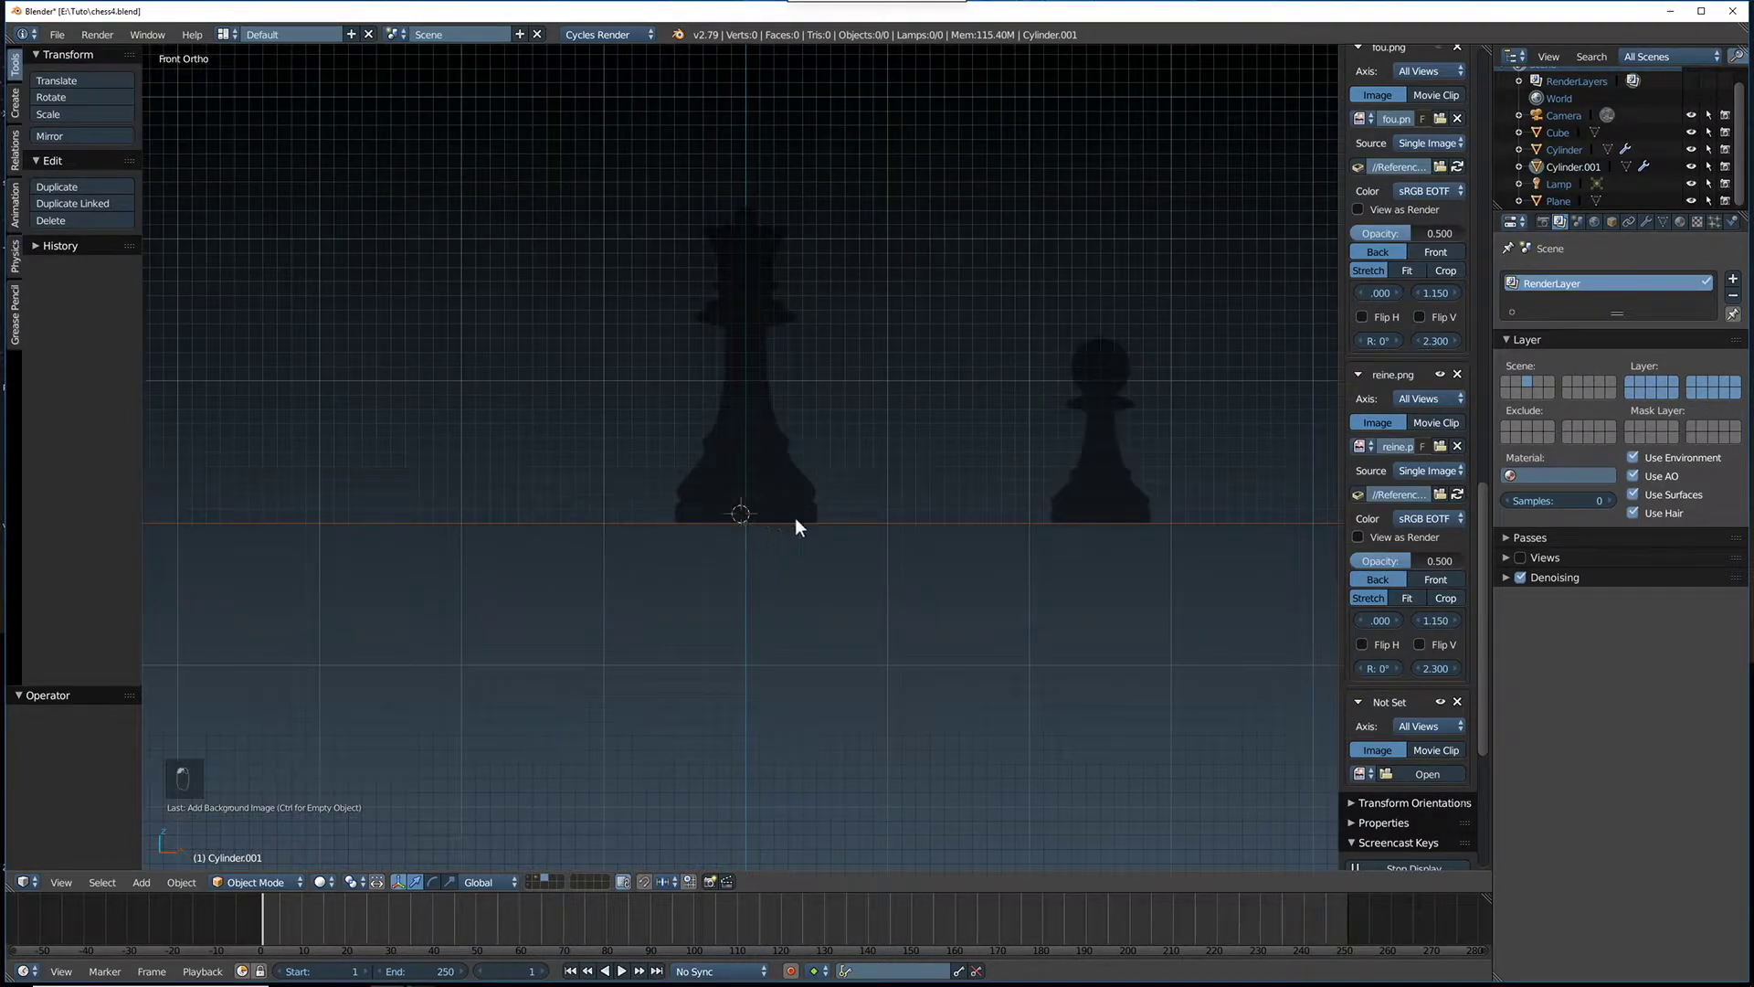
middle_drag(794, 517, 816, 528)
key(KP_1)
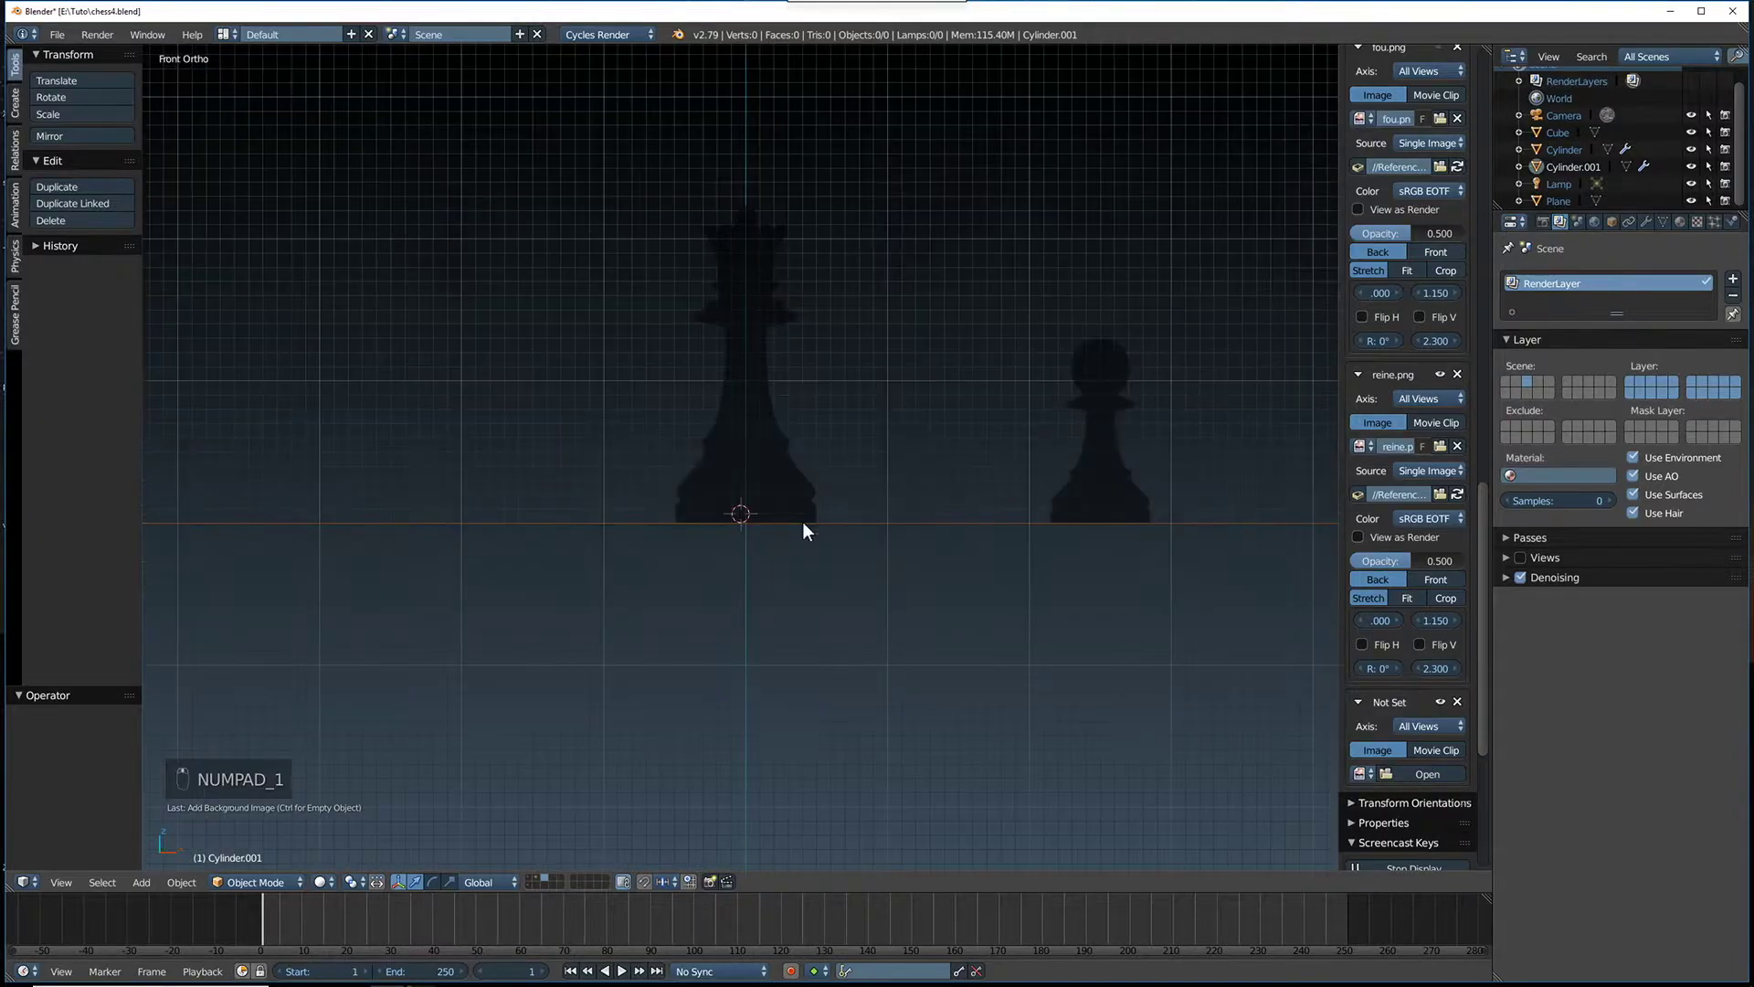
key(shift+a)
mouse_move(802, 523)
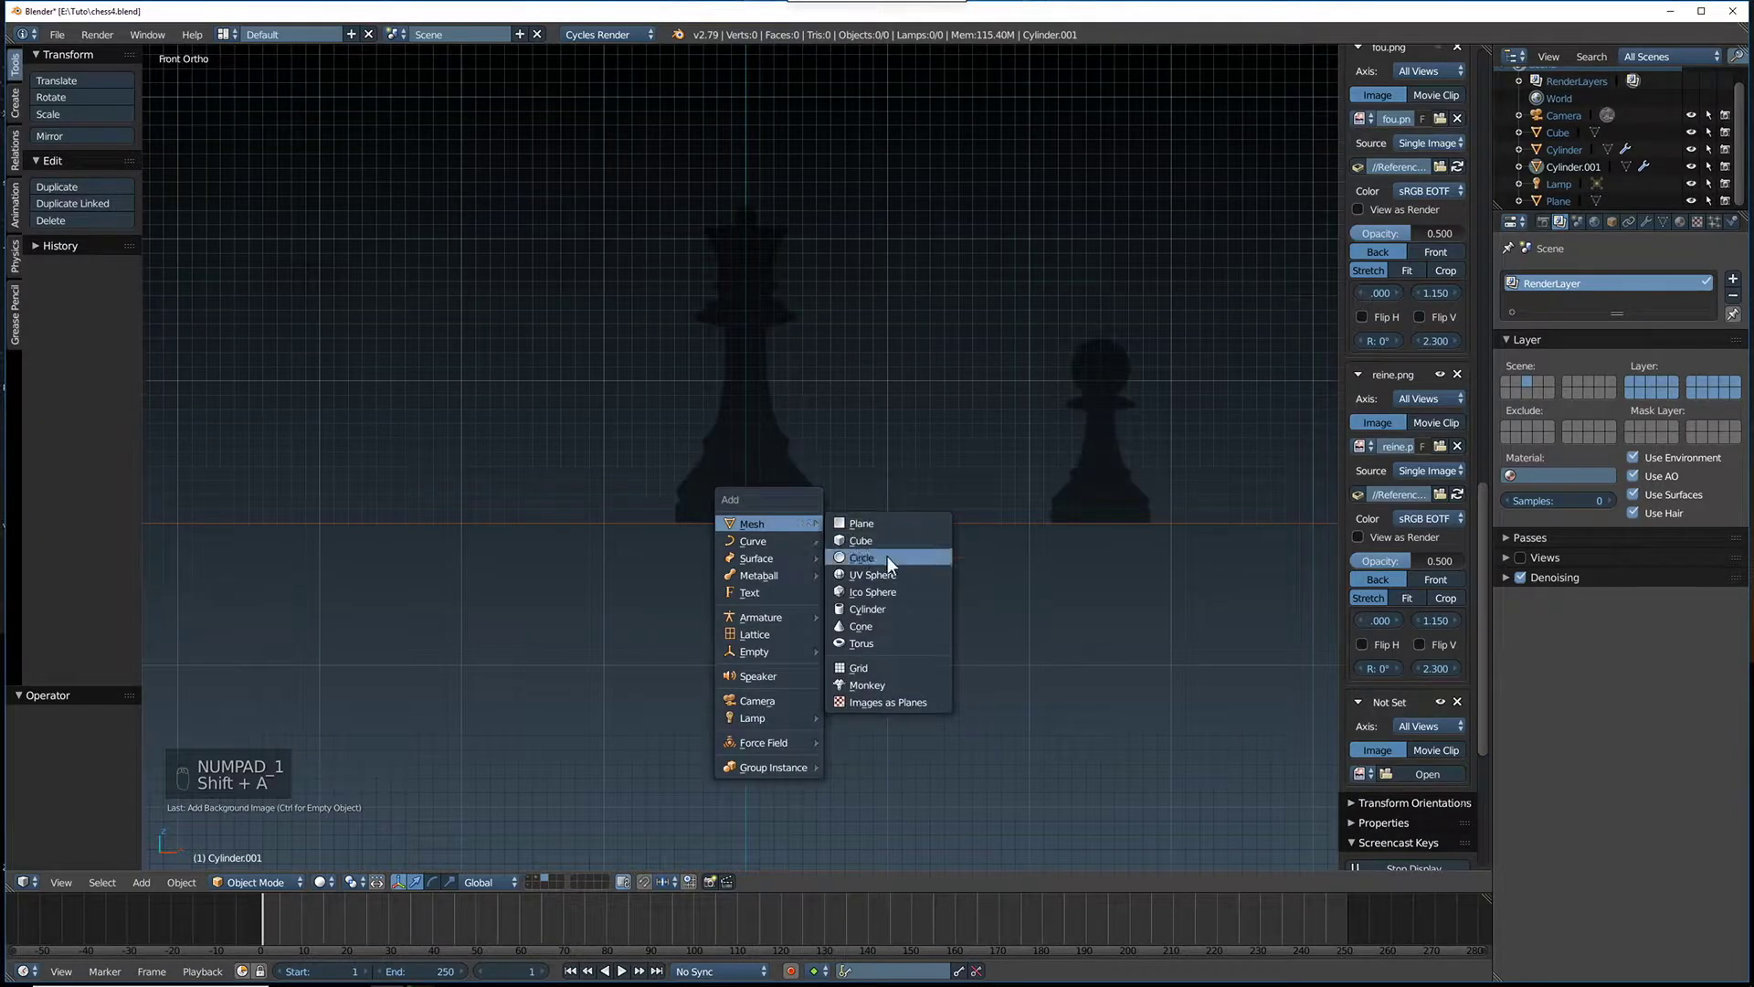
click(897, 606)
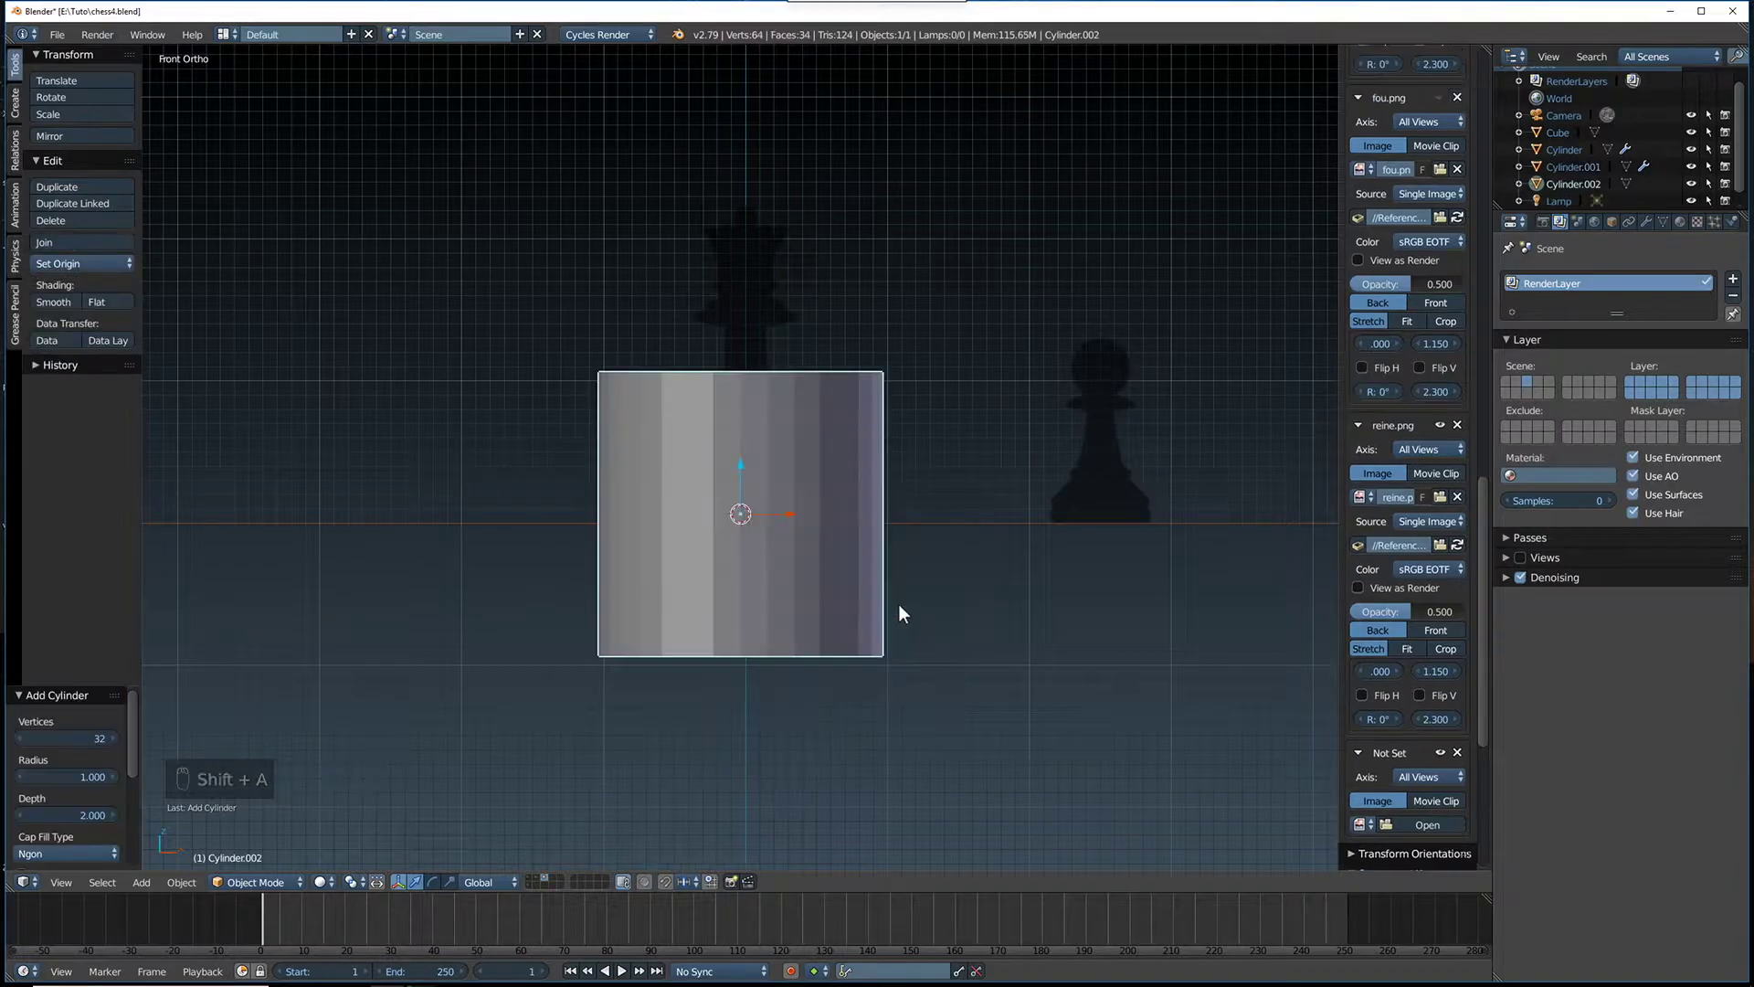
Set the cylinder's X and Y location to 0
scroll(1420, 145, up, 10)
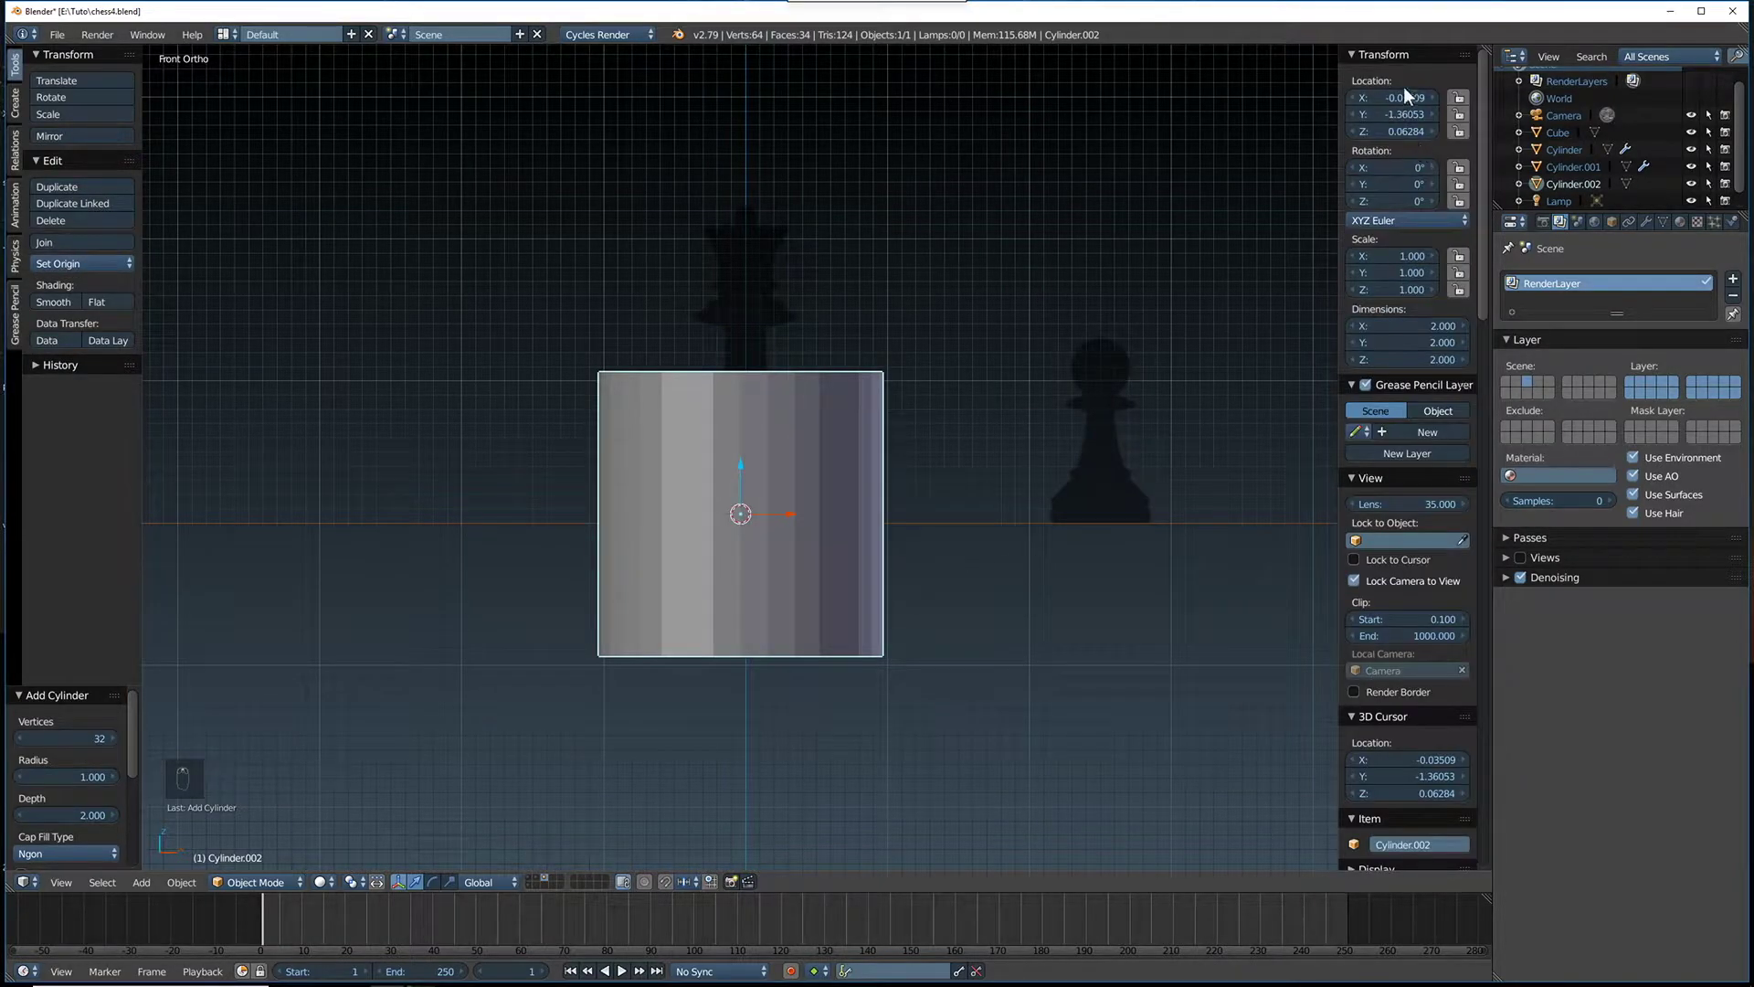
text(0)
key(Tab)
text(0)
key(Return)
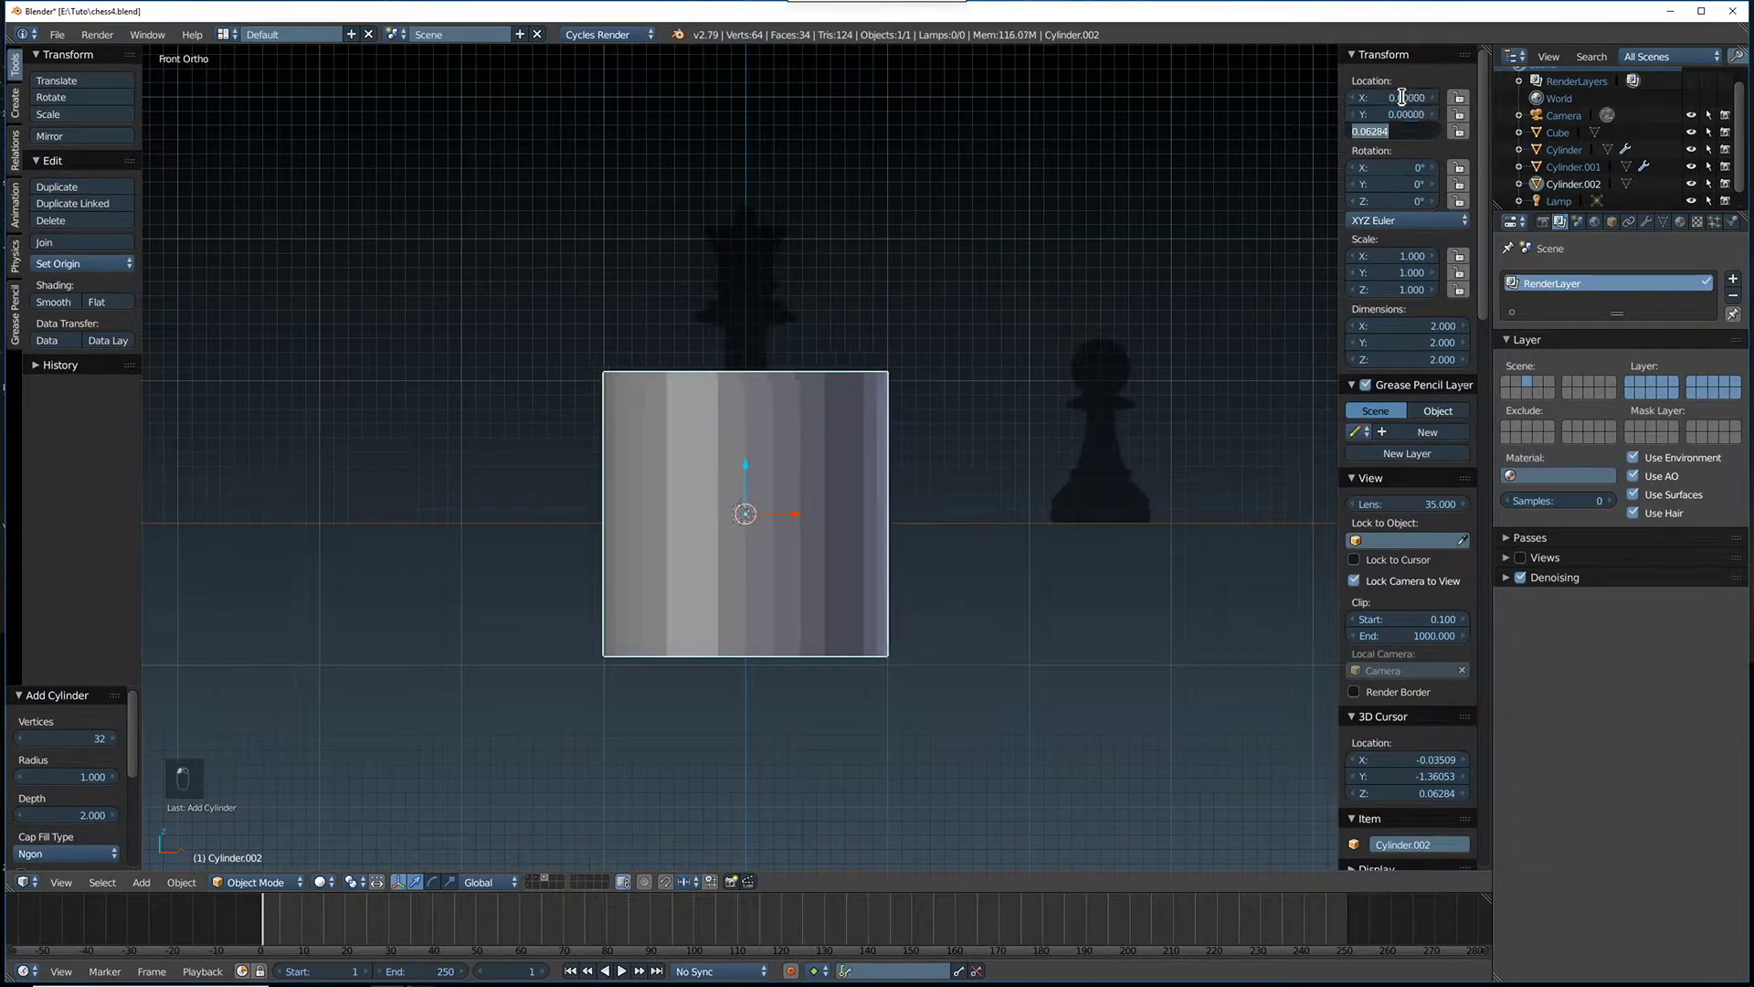
Scale the cylinder to about 0.46, then flatten it along Z to a height of about 0.05
key(s)
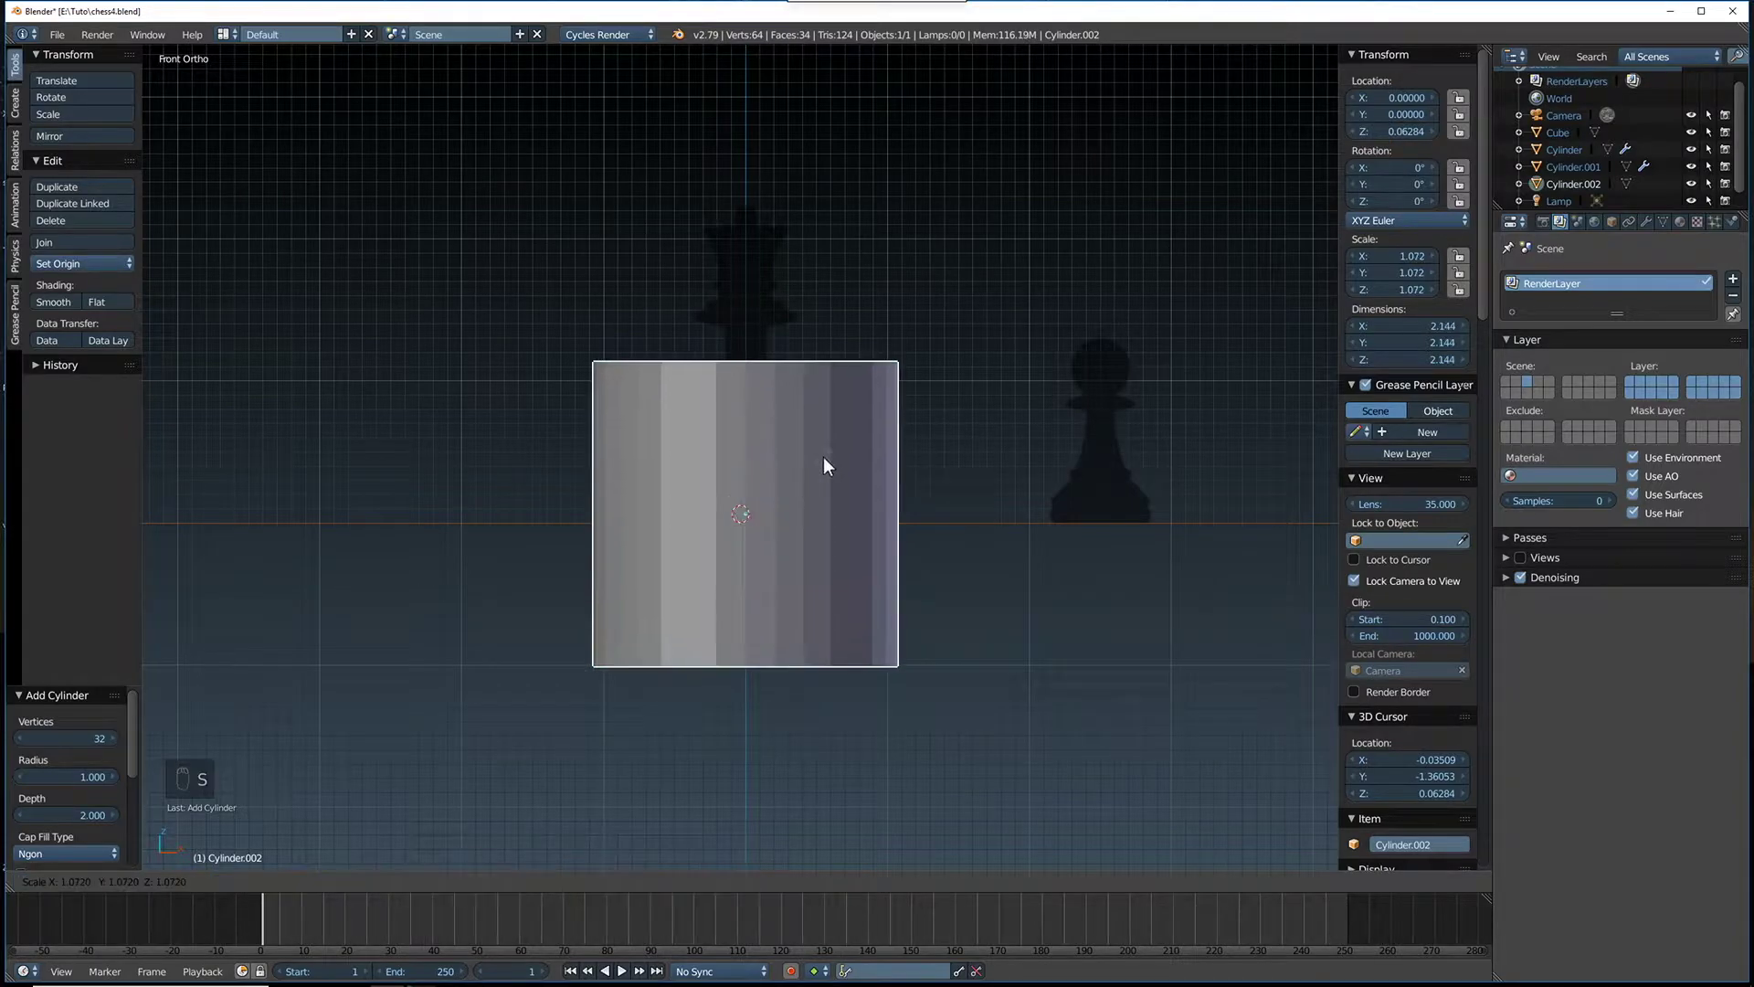
click(777, 489)
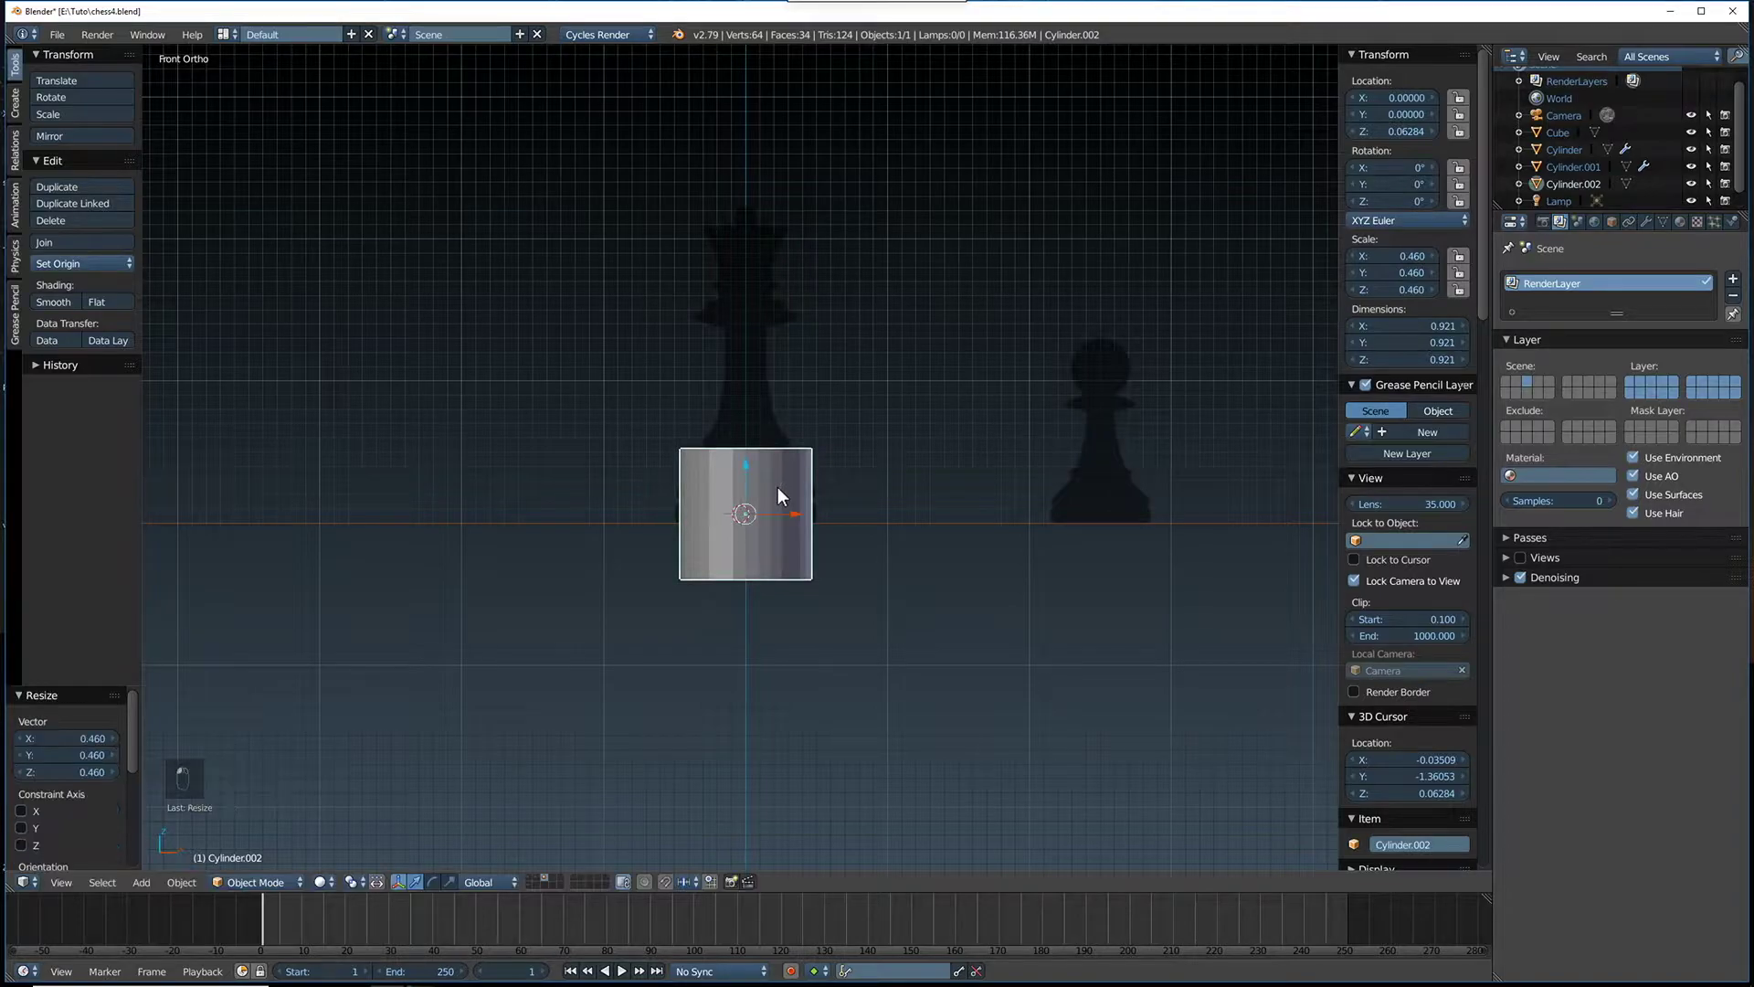
key(s)
key(z)
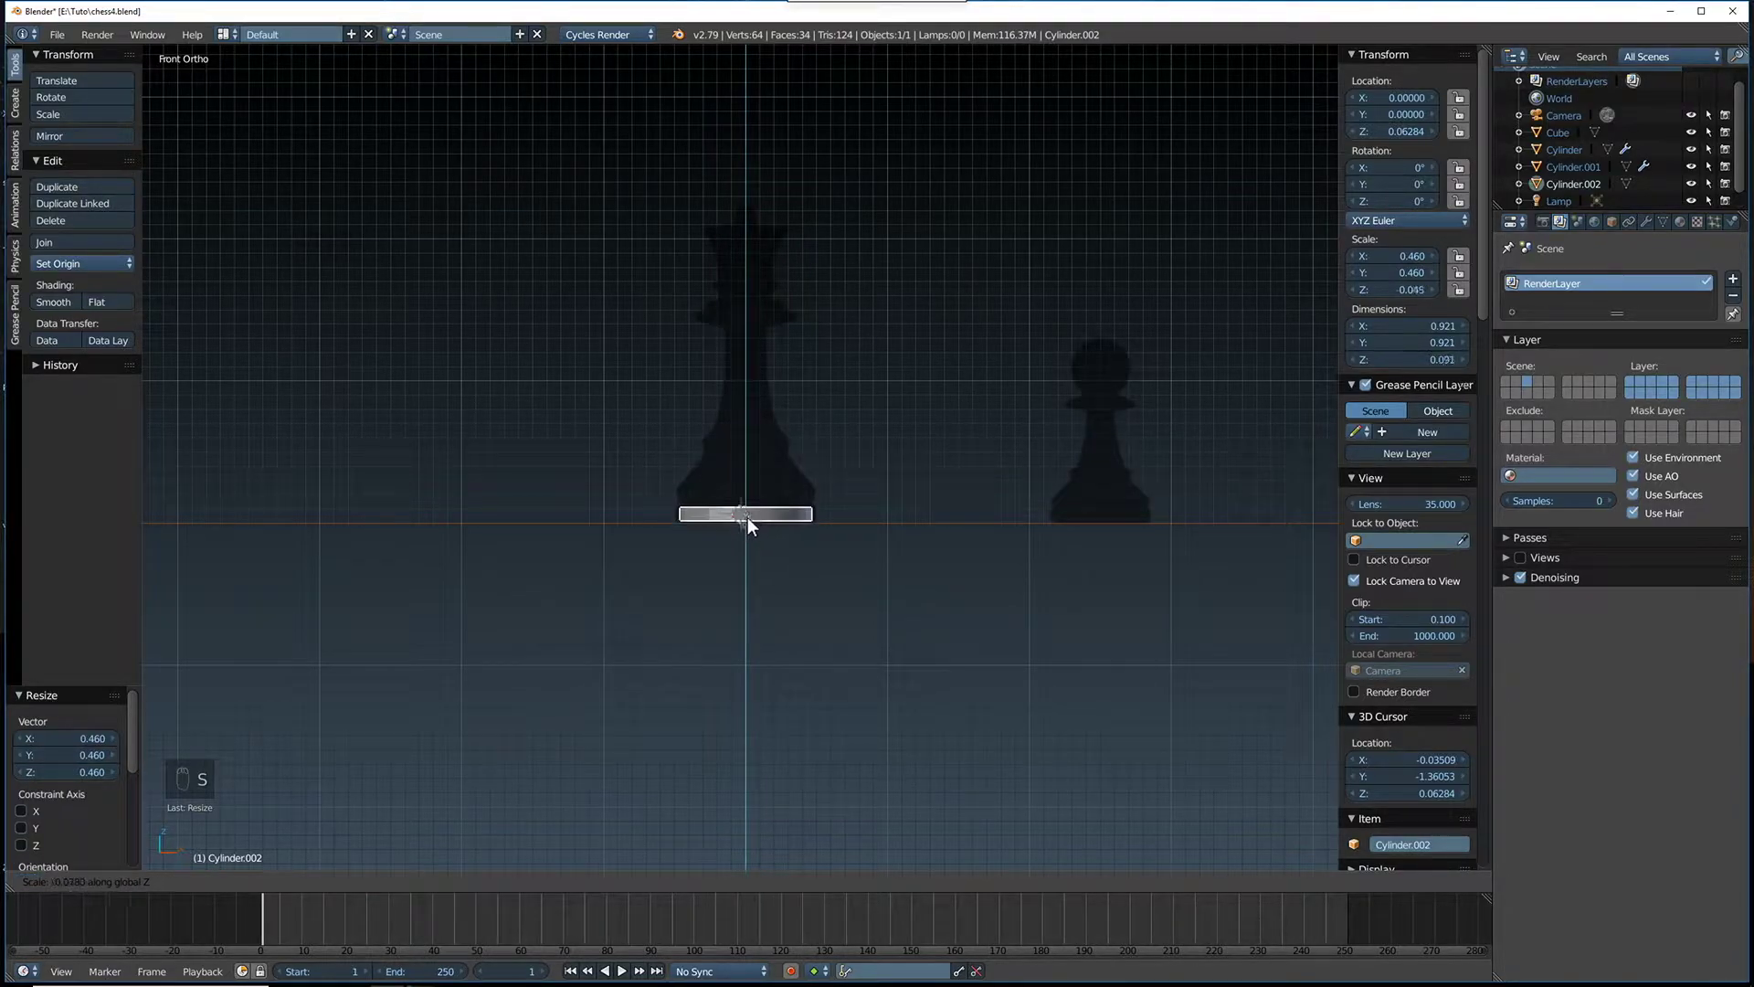
click(748, 512)
Lower the flattened cylinder to a Z location of about 0.029 and scale it up to about 0.955 across
scroll(753, 521, up, 5)
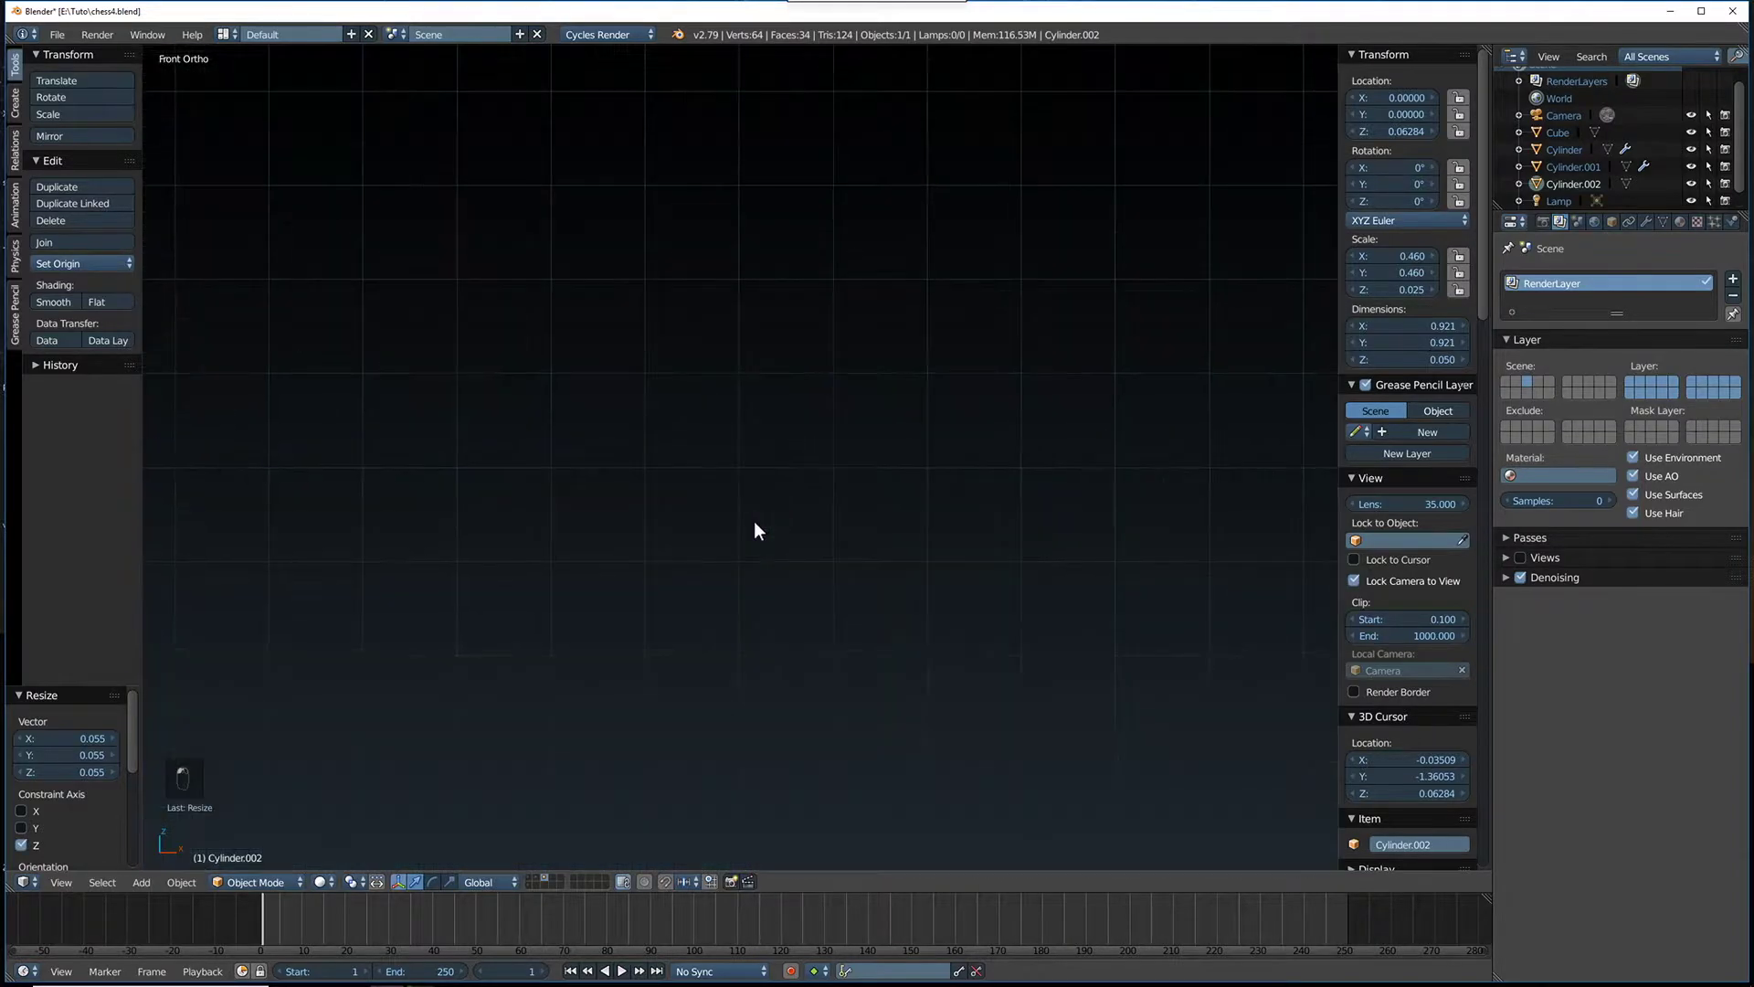
scroll(754, 521, down, 4)
shift+middle_drag(754, 522, 738, 379)
drag(757, 610, 753, 640)
key(s)
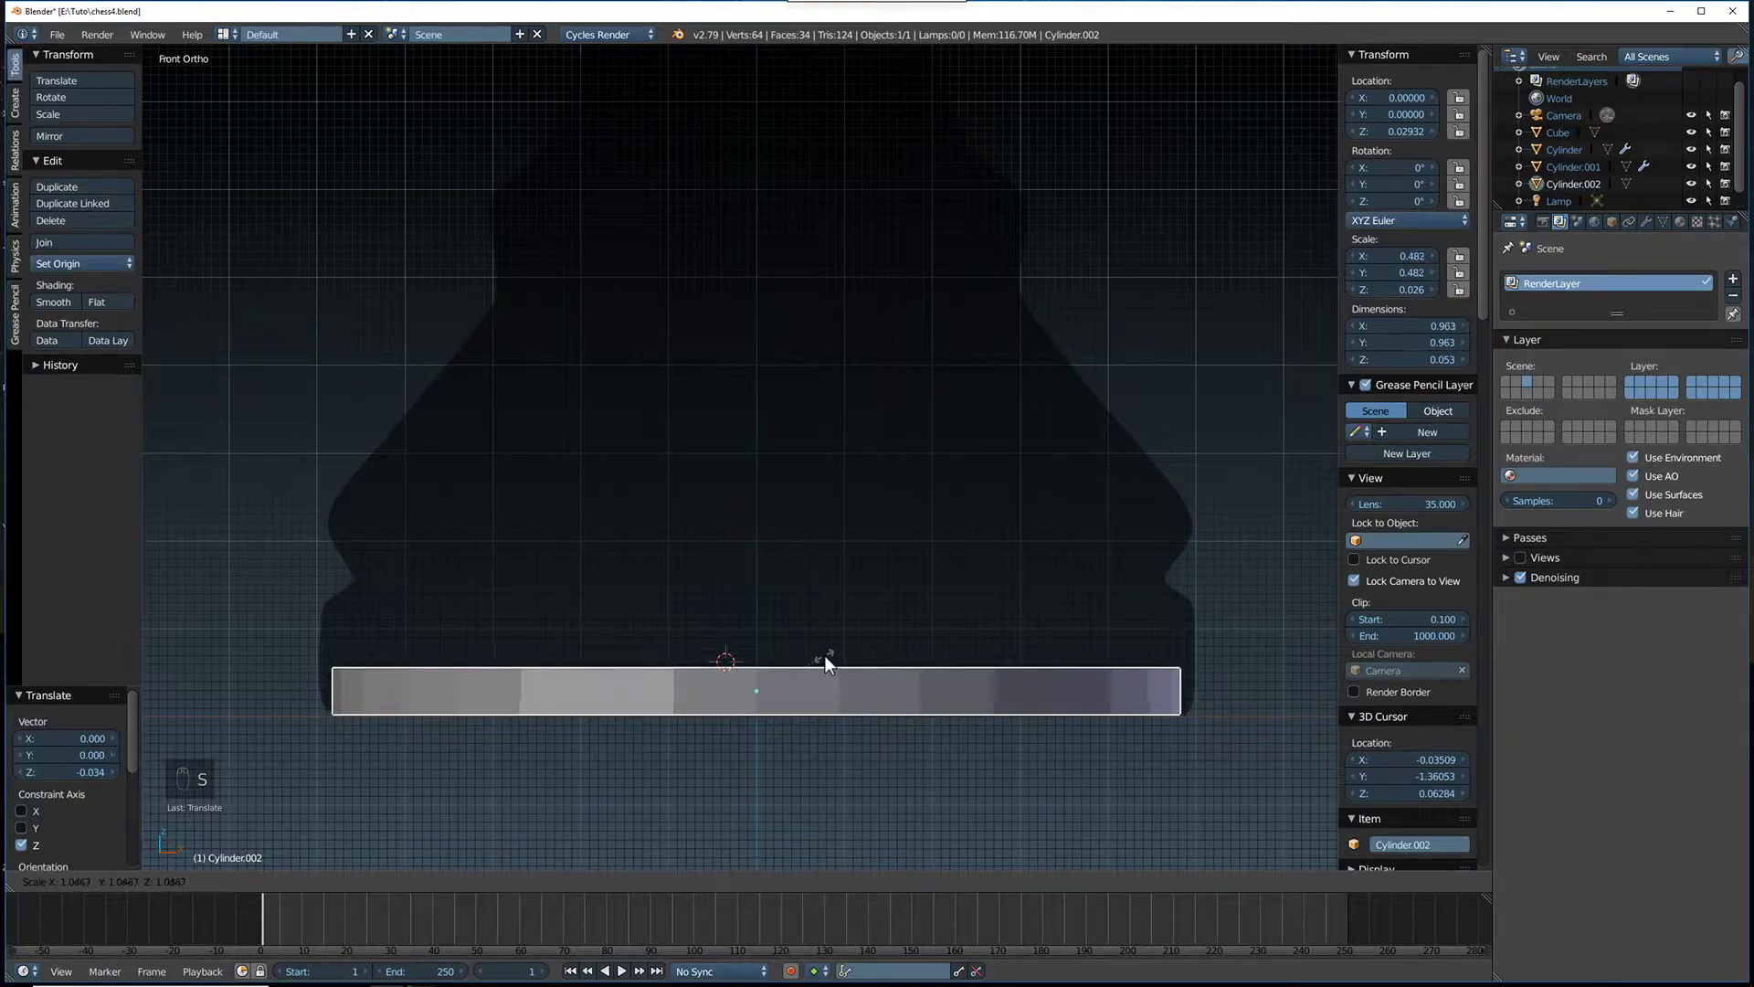
click(824, 656)
Flatten the cylinder along Z to a height of about 0.008 and lower it to a Z location of about 0.0075
key(s)
key(z)
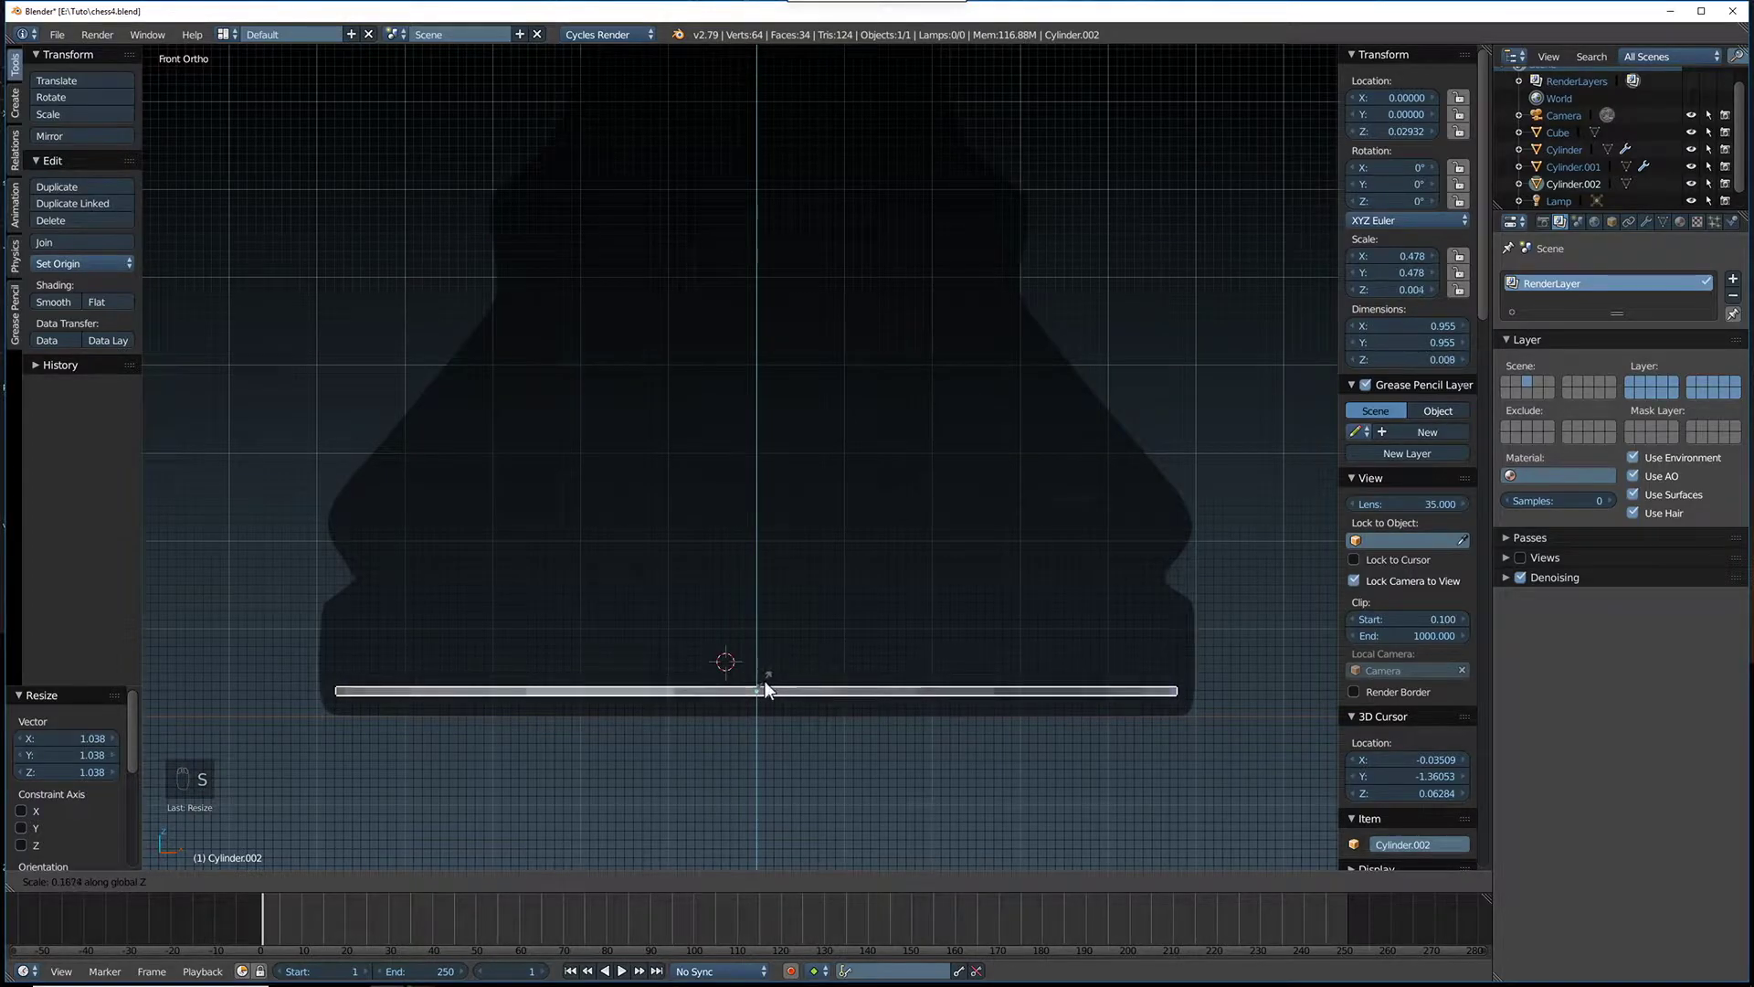
click(767, 686)
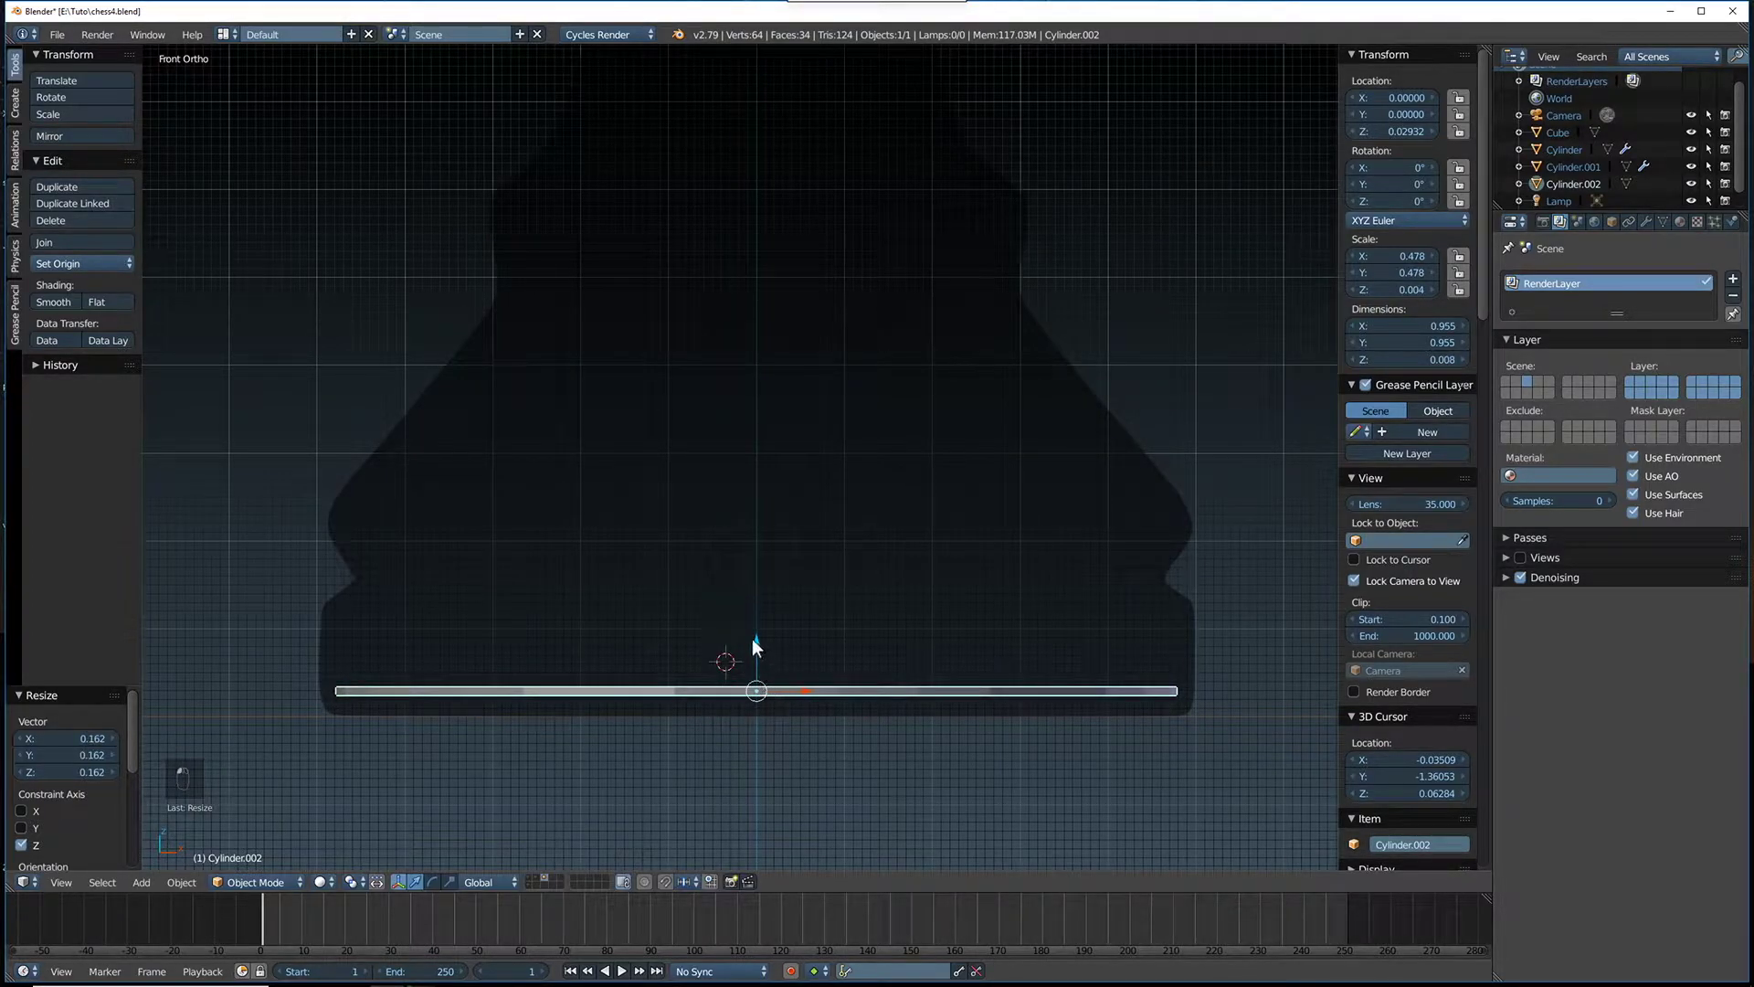
key(g)
key(z)
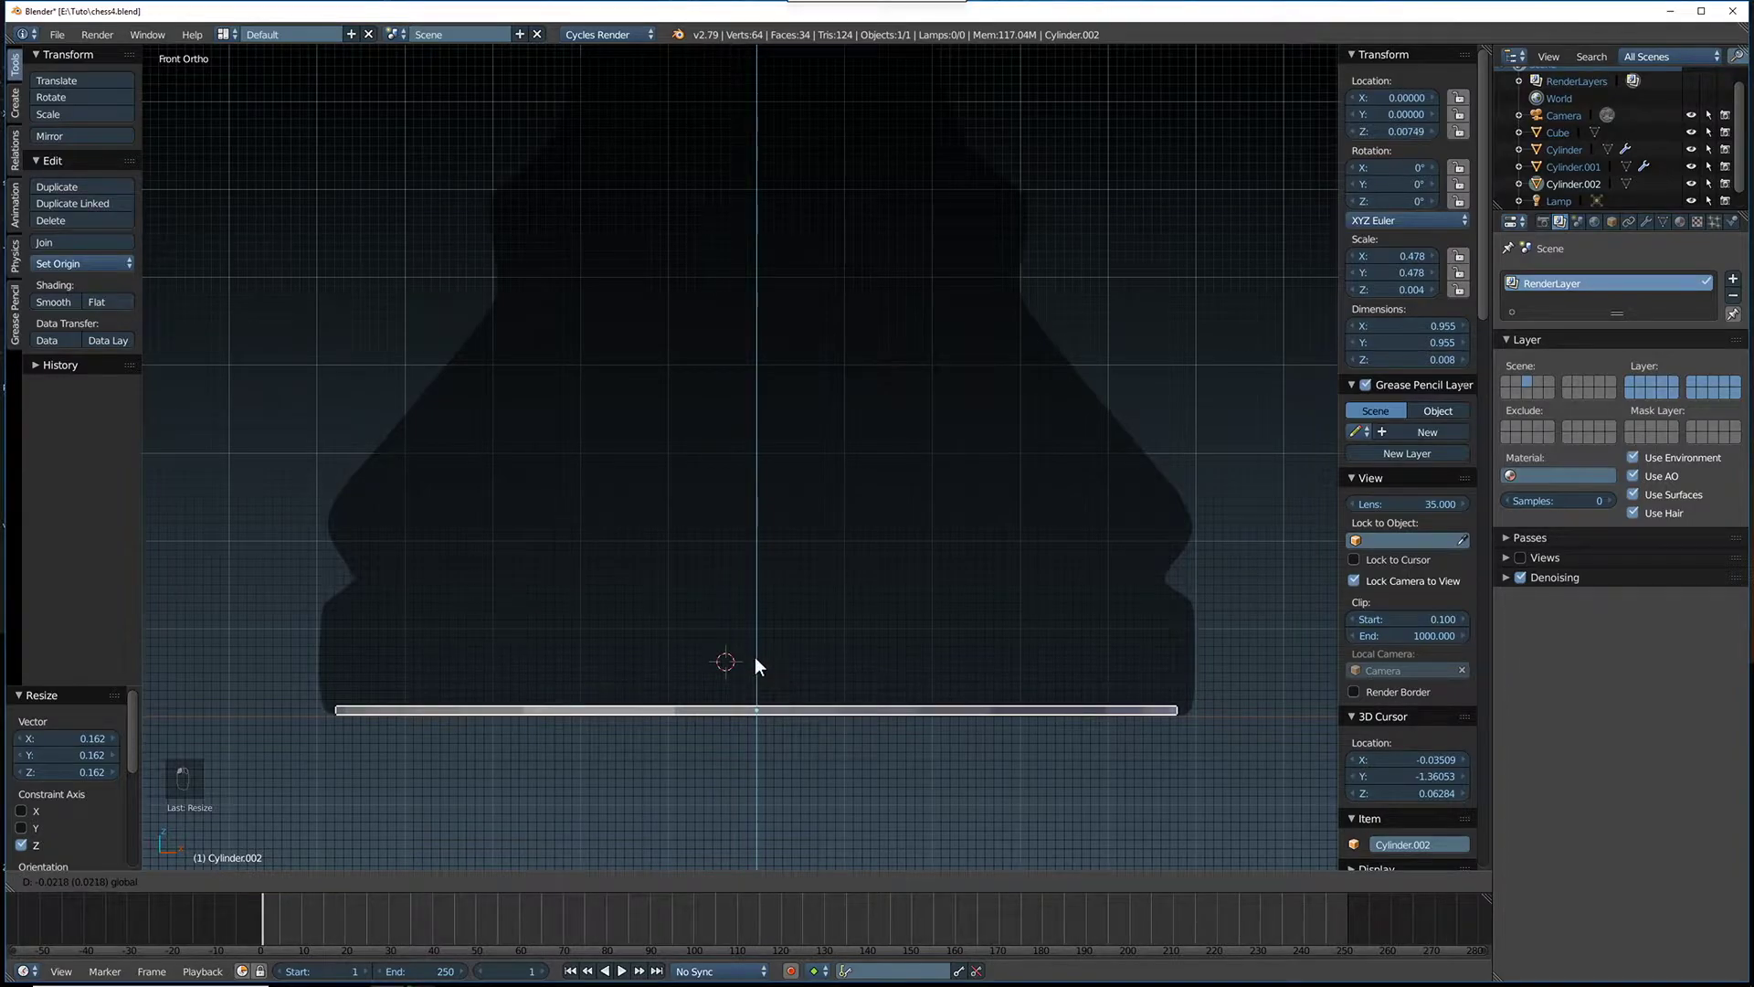
click(756, 659)
Select the disc's top face in Edit Mode and scale it up by about 1.034 to match the silhouette's base width
middle_drag(875, 742, 873, 760)
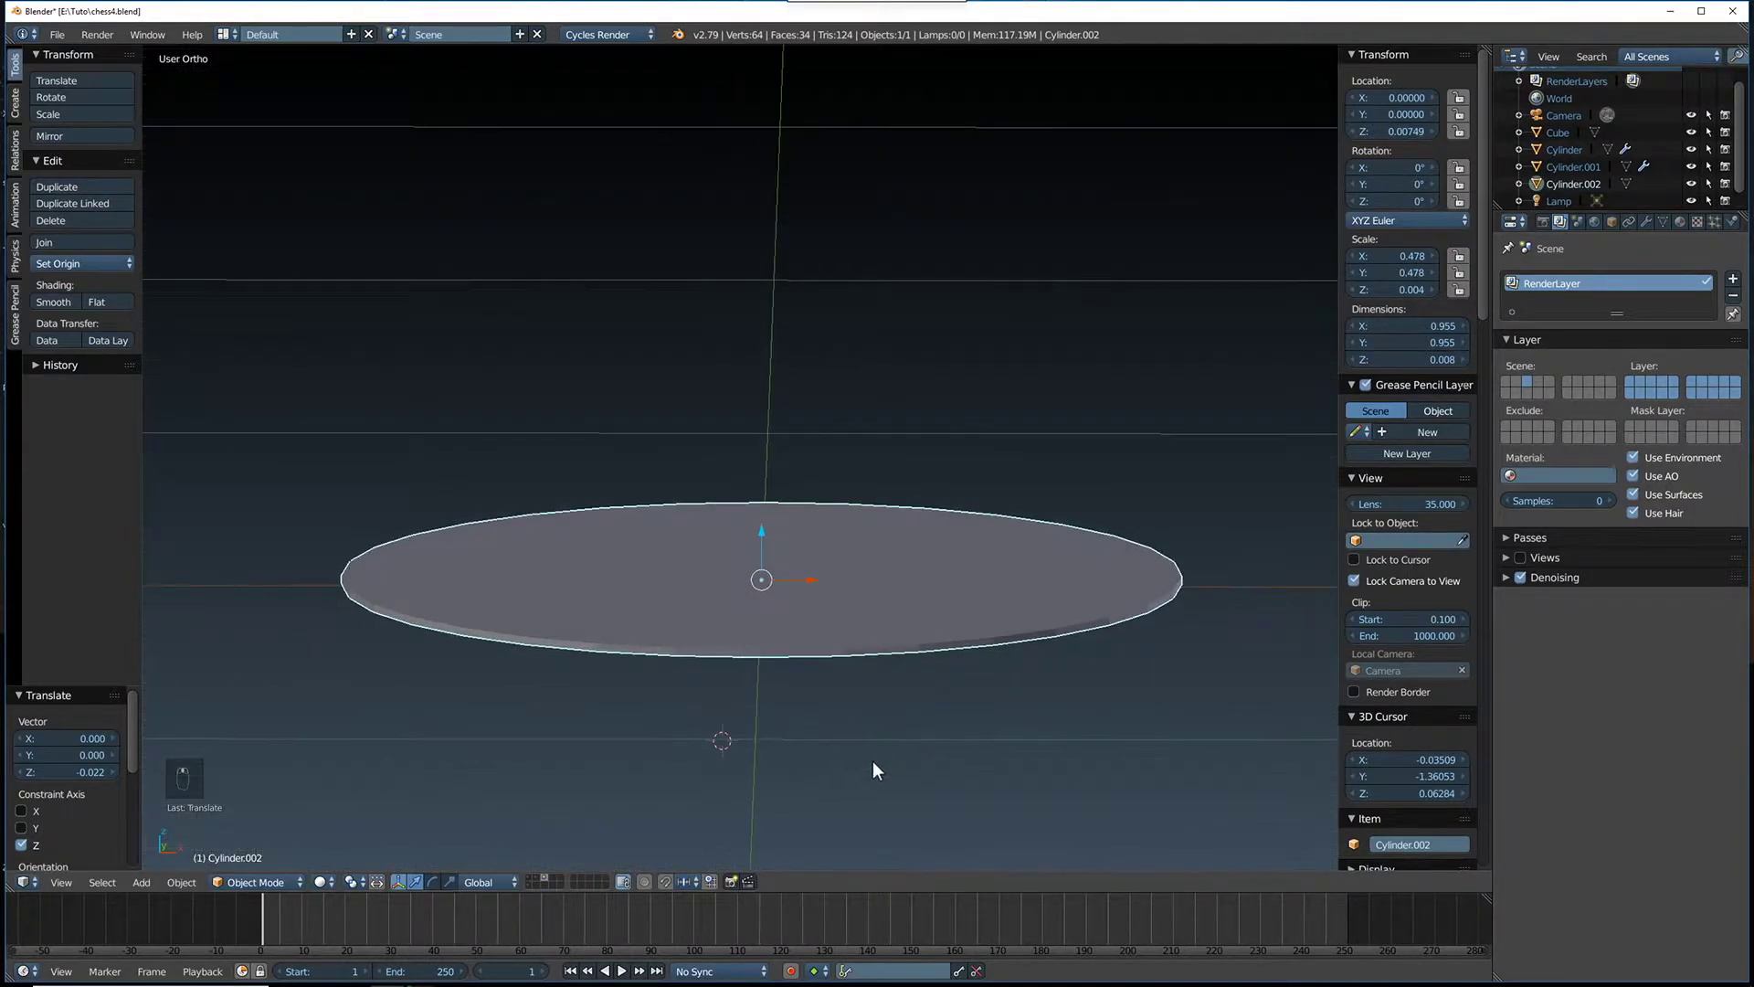
key(Tab)
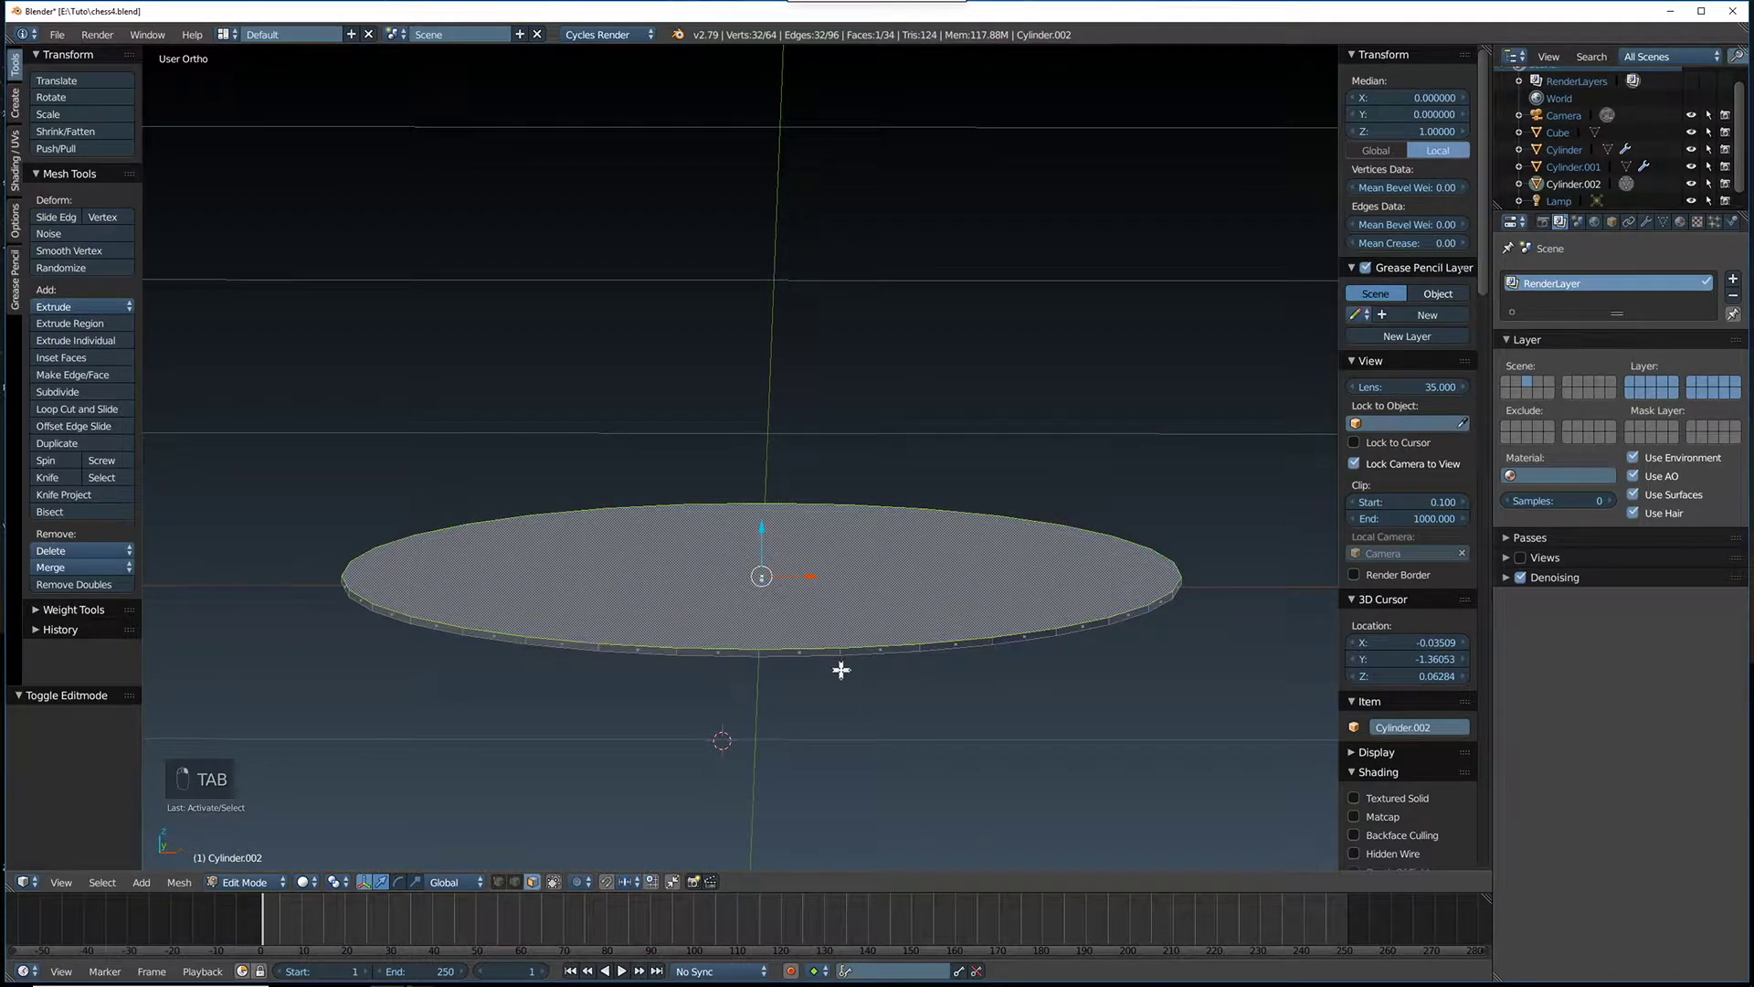
key(KP_1)
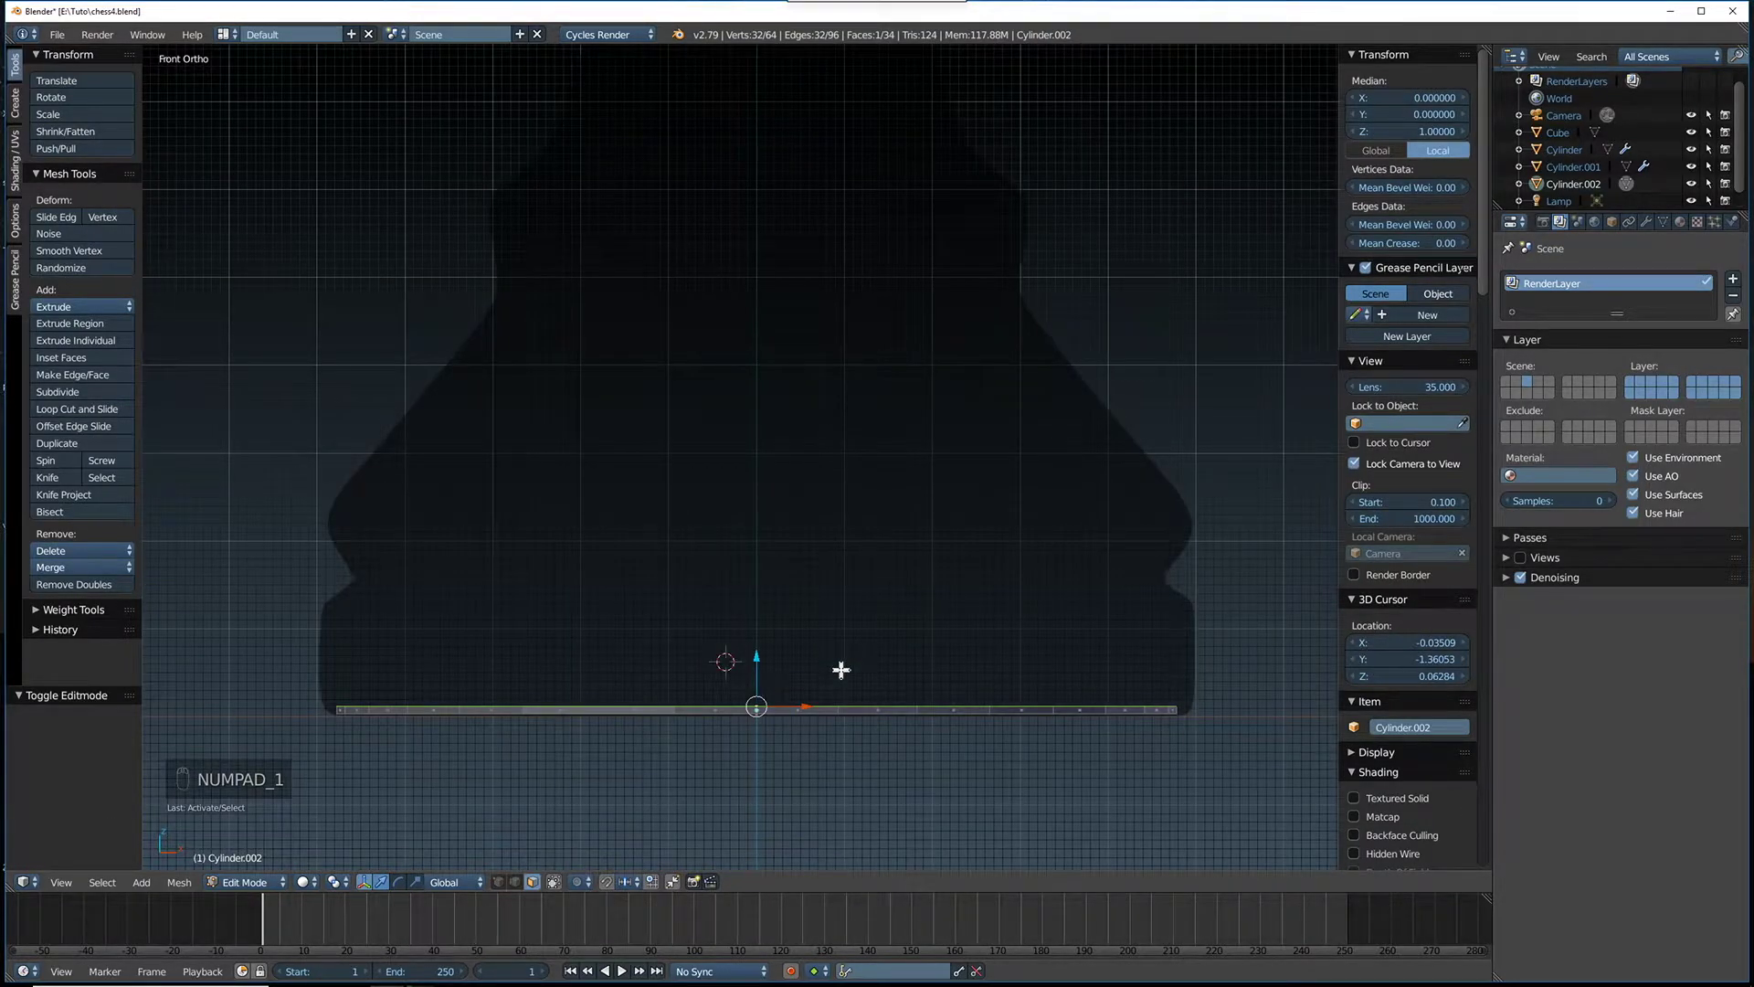
key(s)
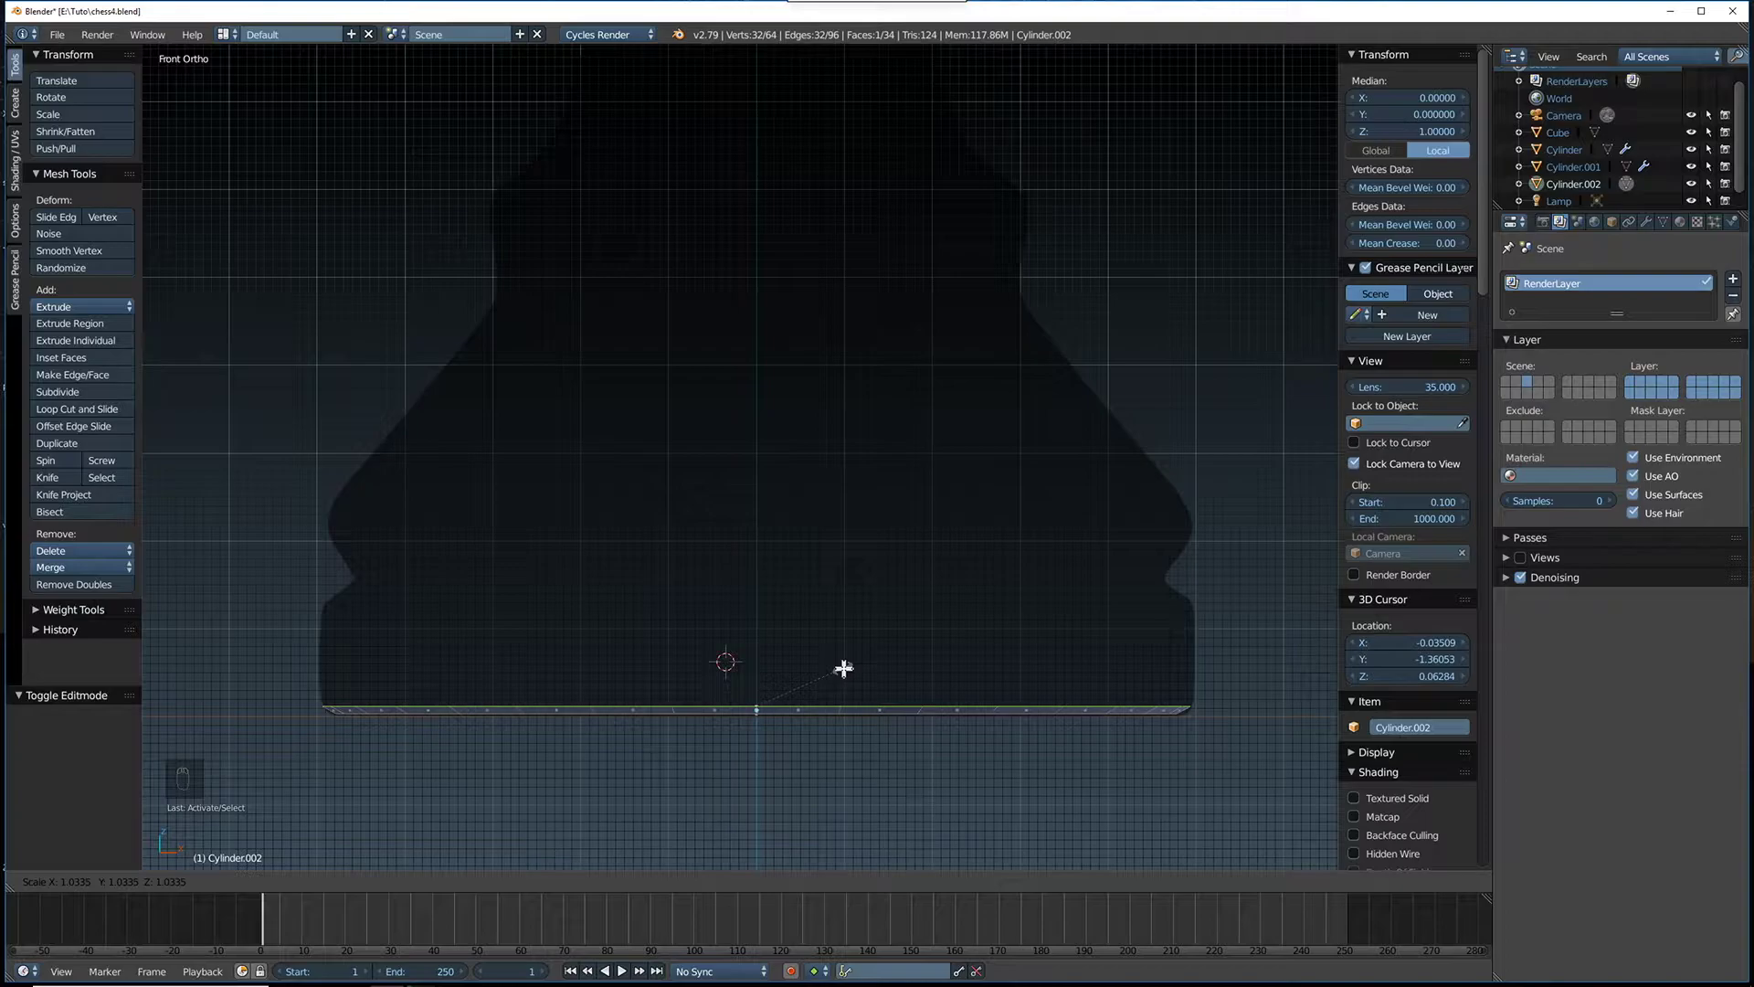
click(843, 668)
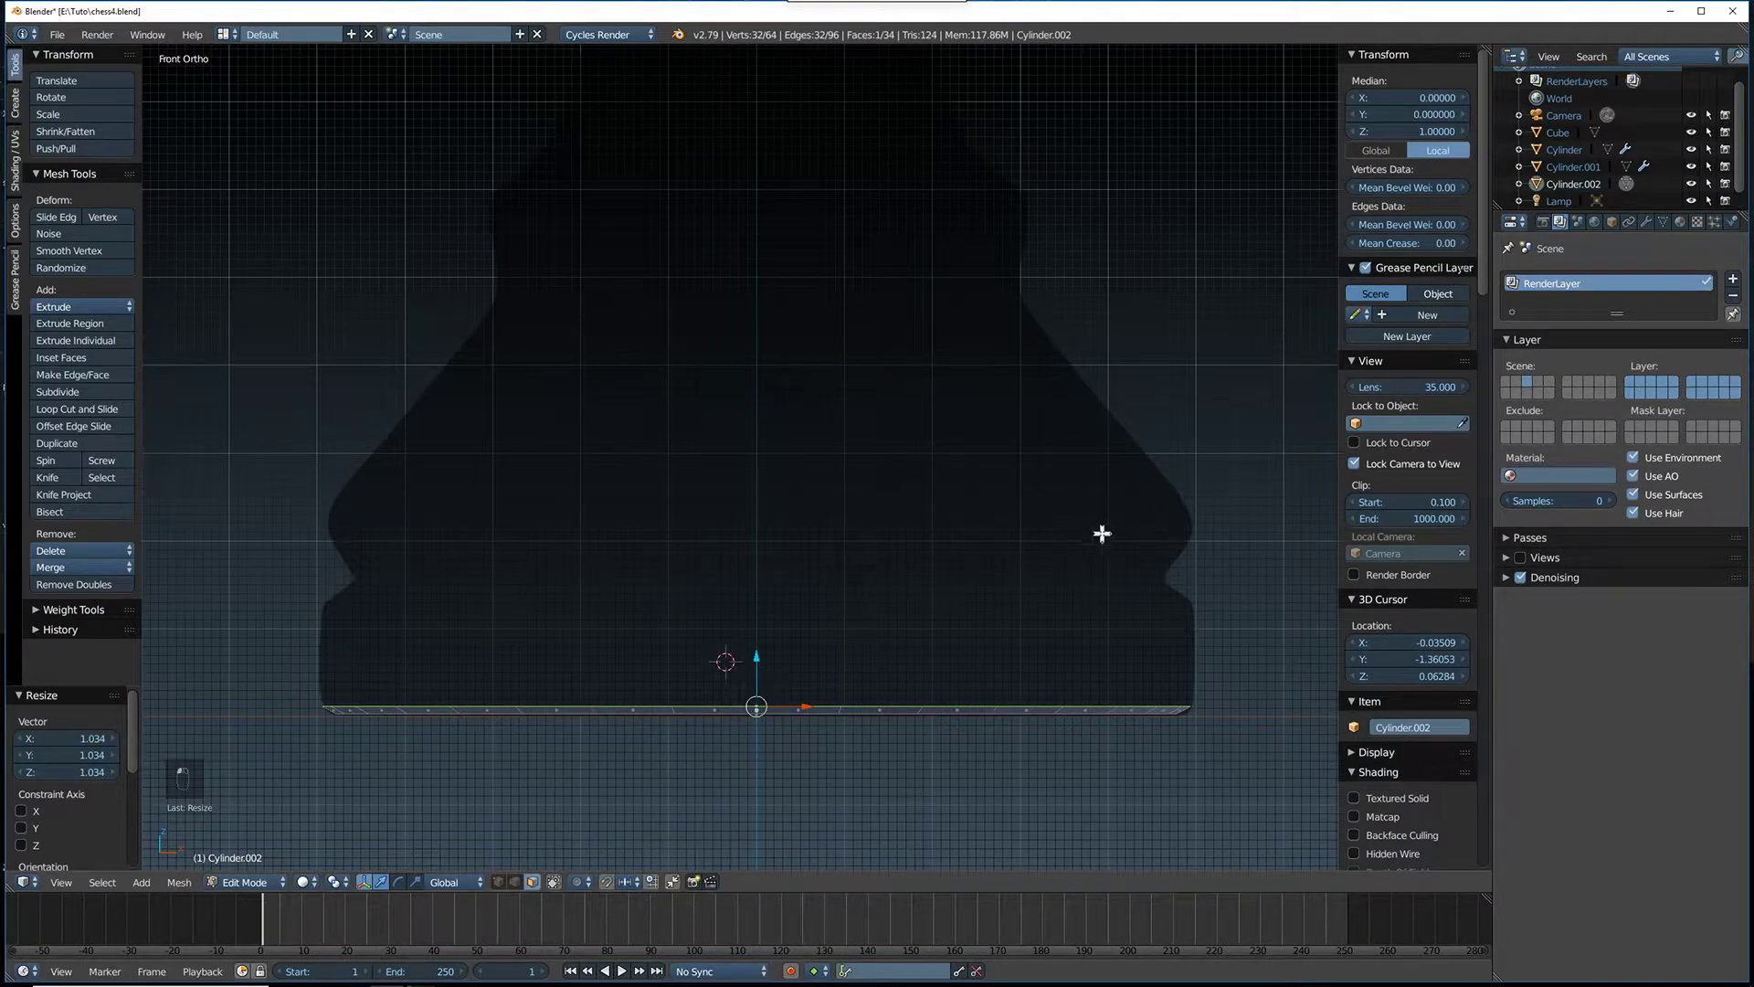
Extrude and scale the top face upward in front view to form the thick rounded rim of the queen's base
key(e)
click(1056, 667)
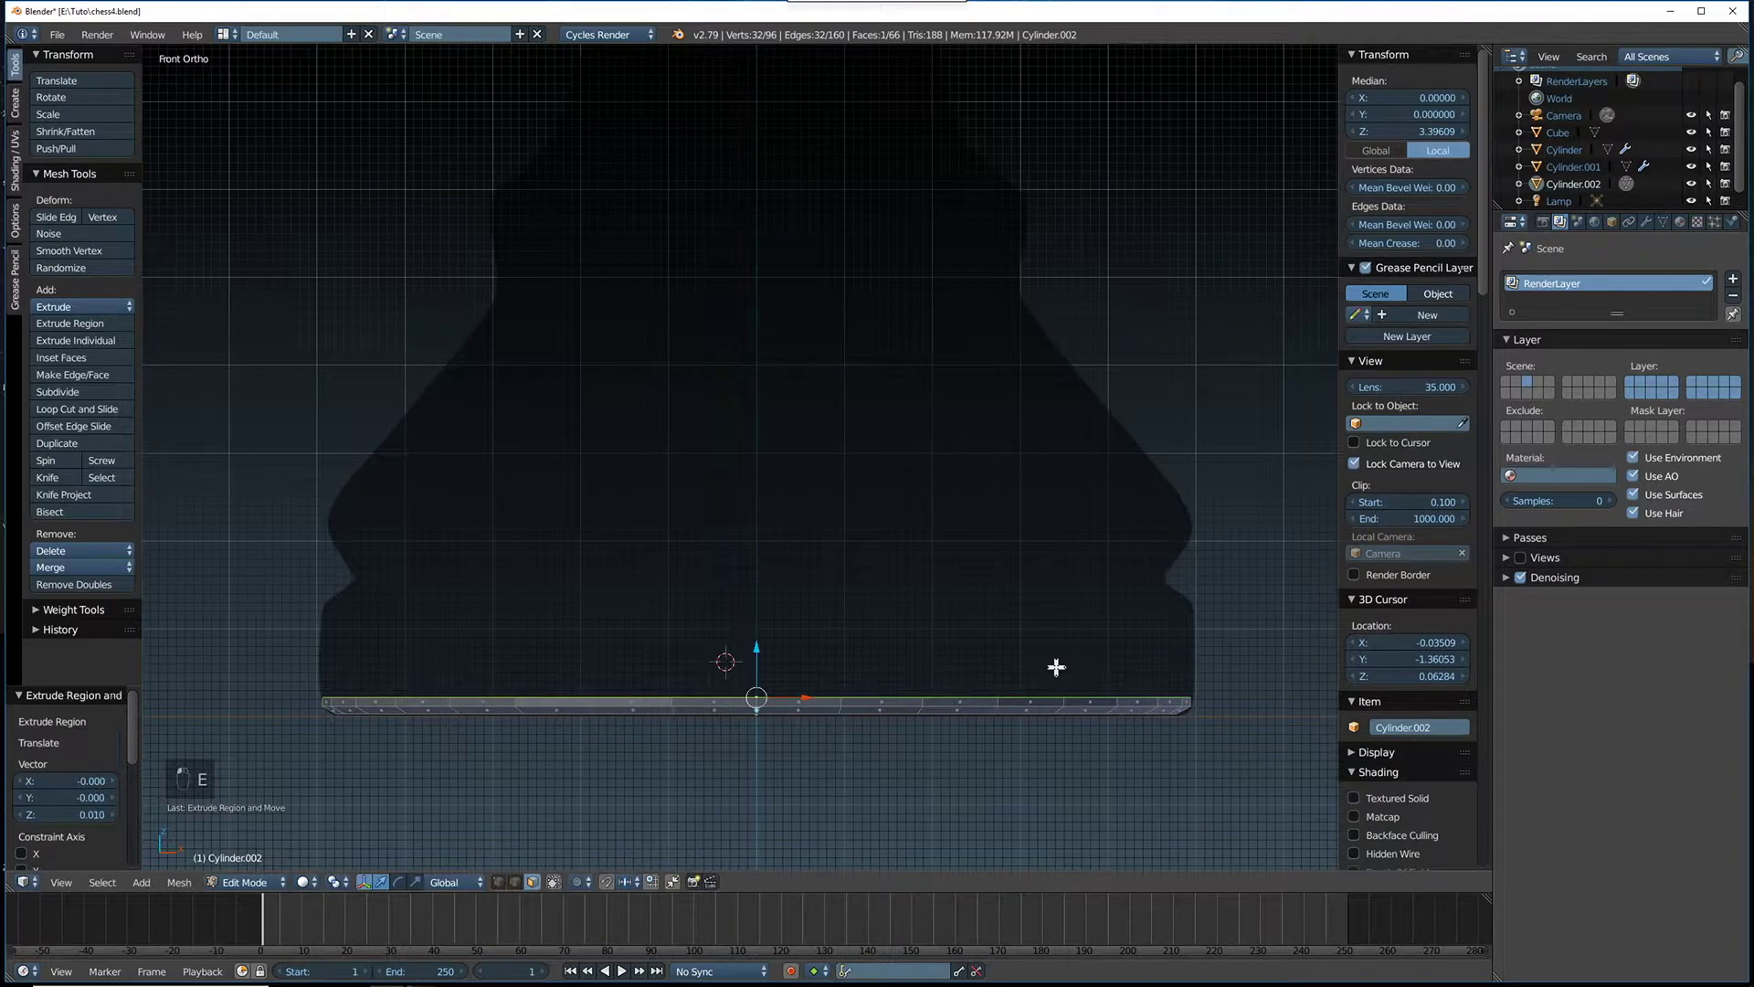
key(s)
right_click(1058, 666)
key(ctrl+z)
scroll(1090, 583, up, 5)
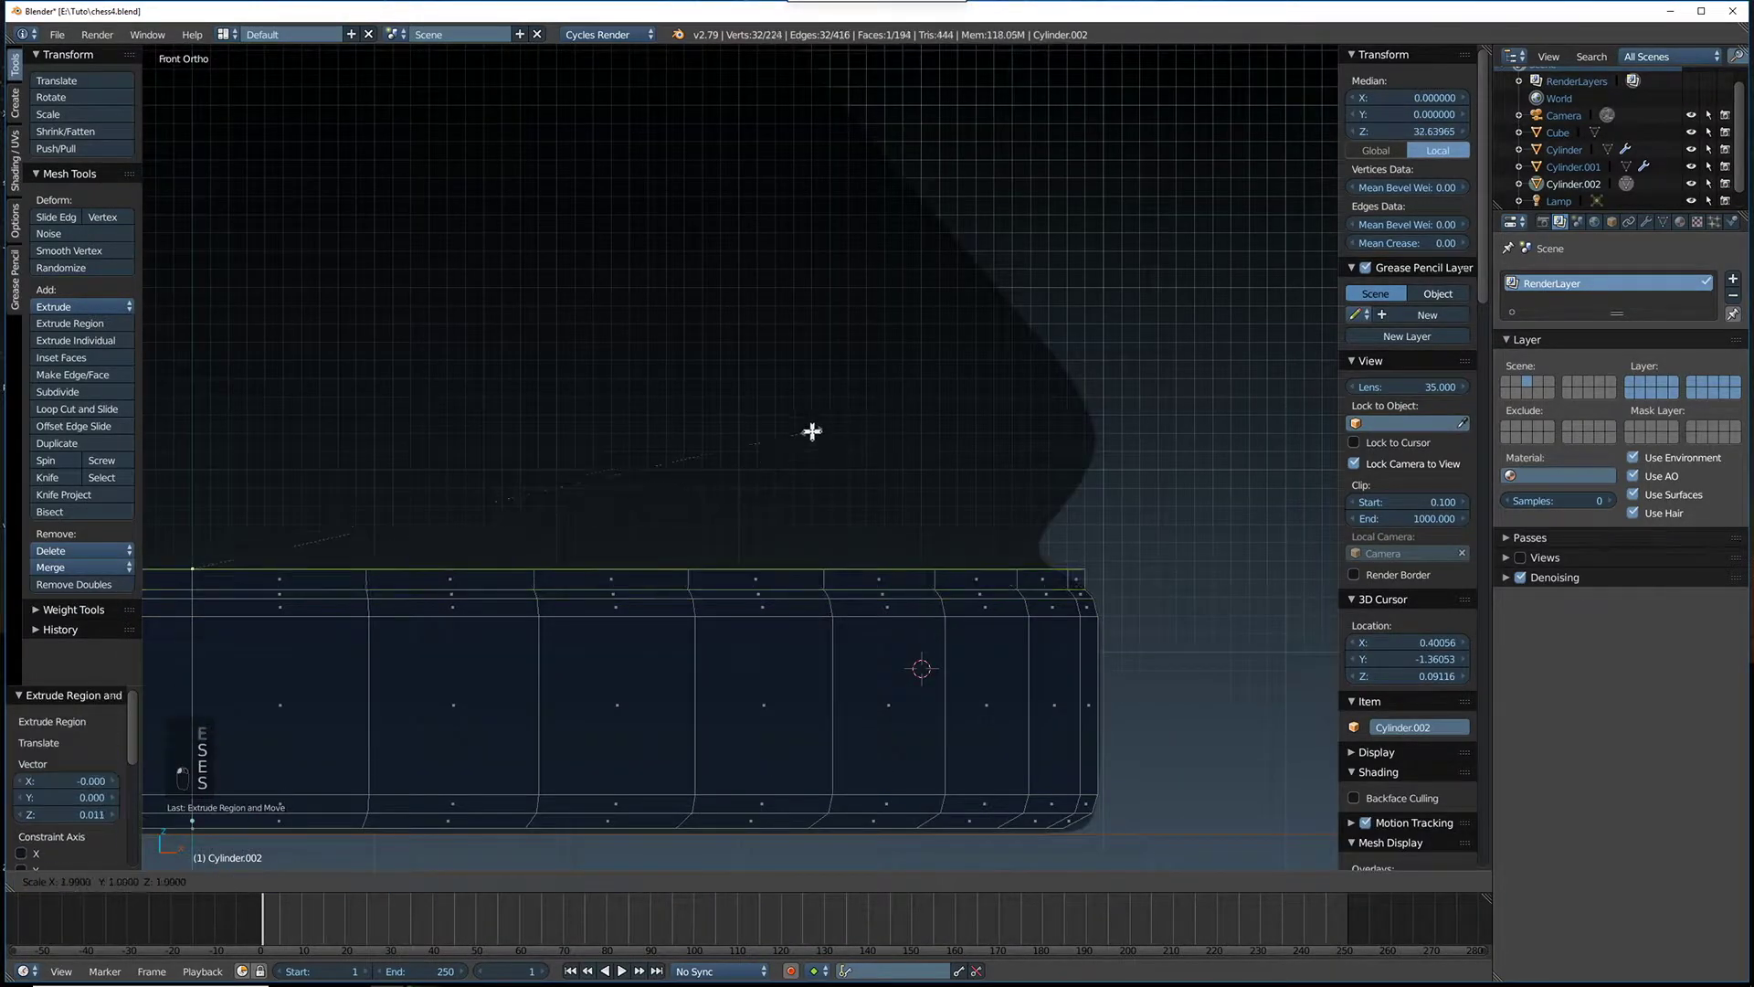
Extrude and scale the top face through the notch above the rim, around the bulge and up the sloping lower body
key(ctrl+r)
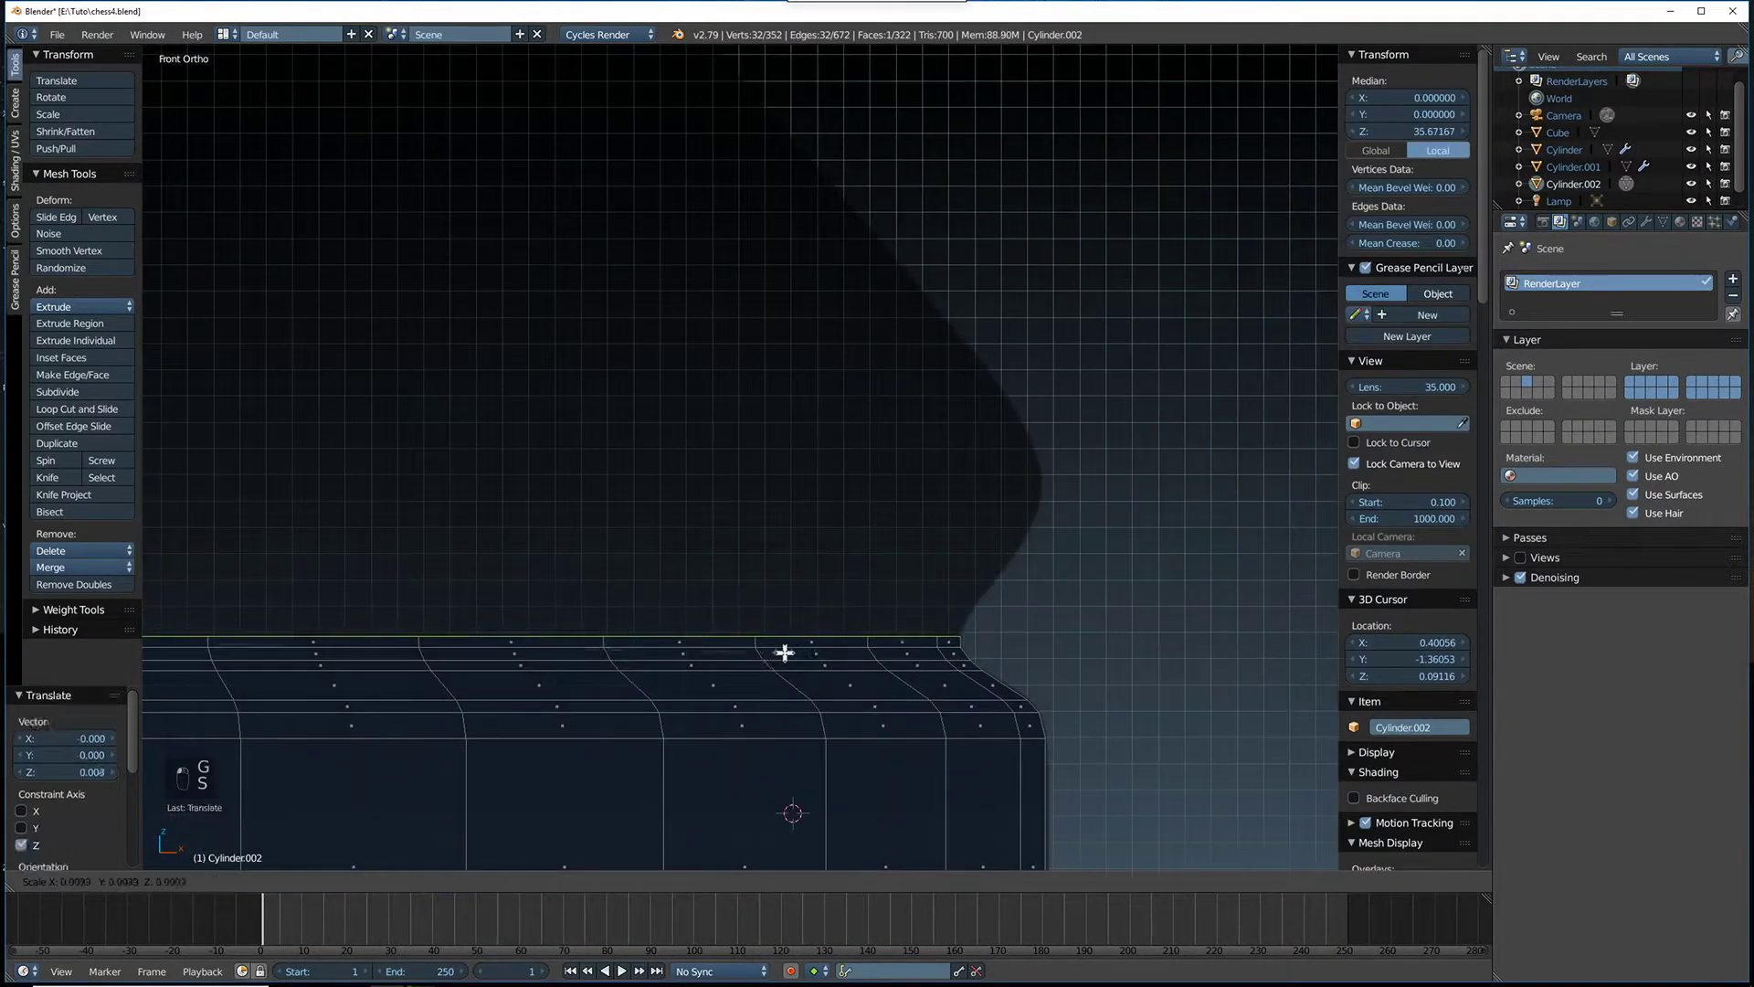
key(s)
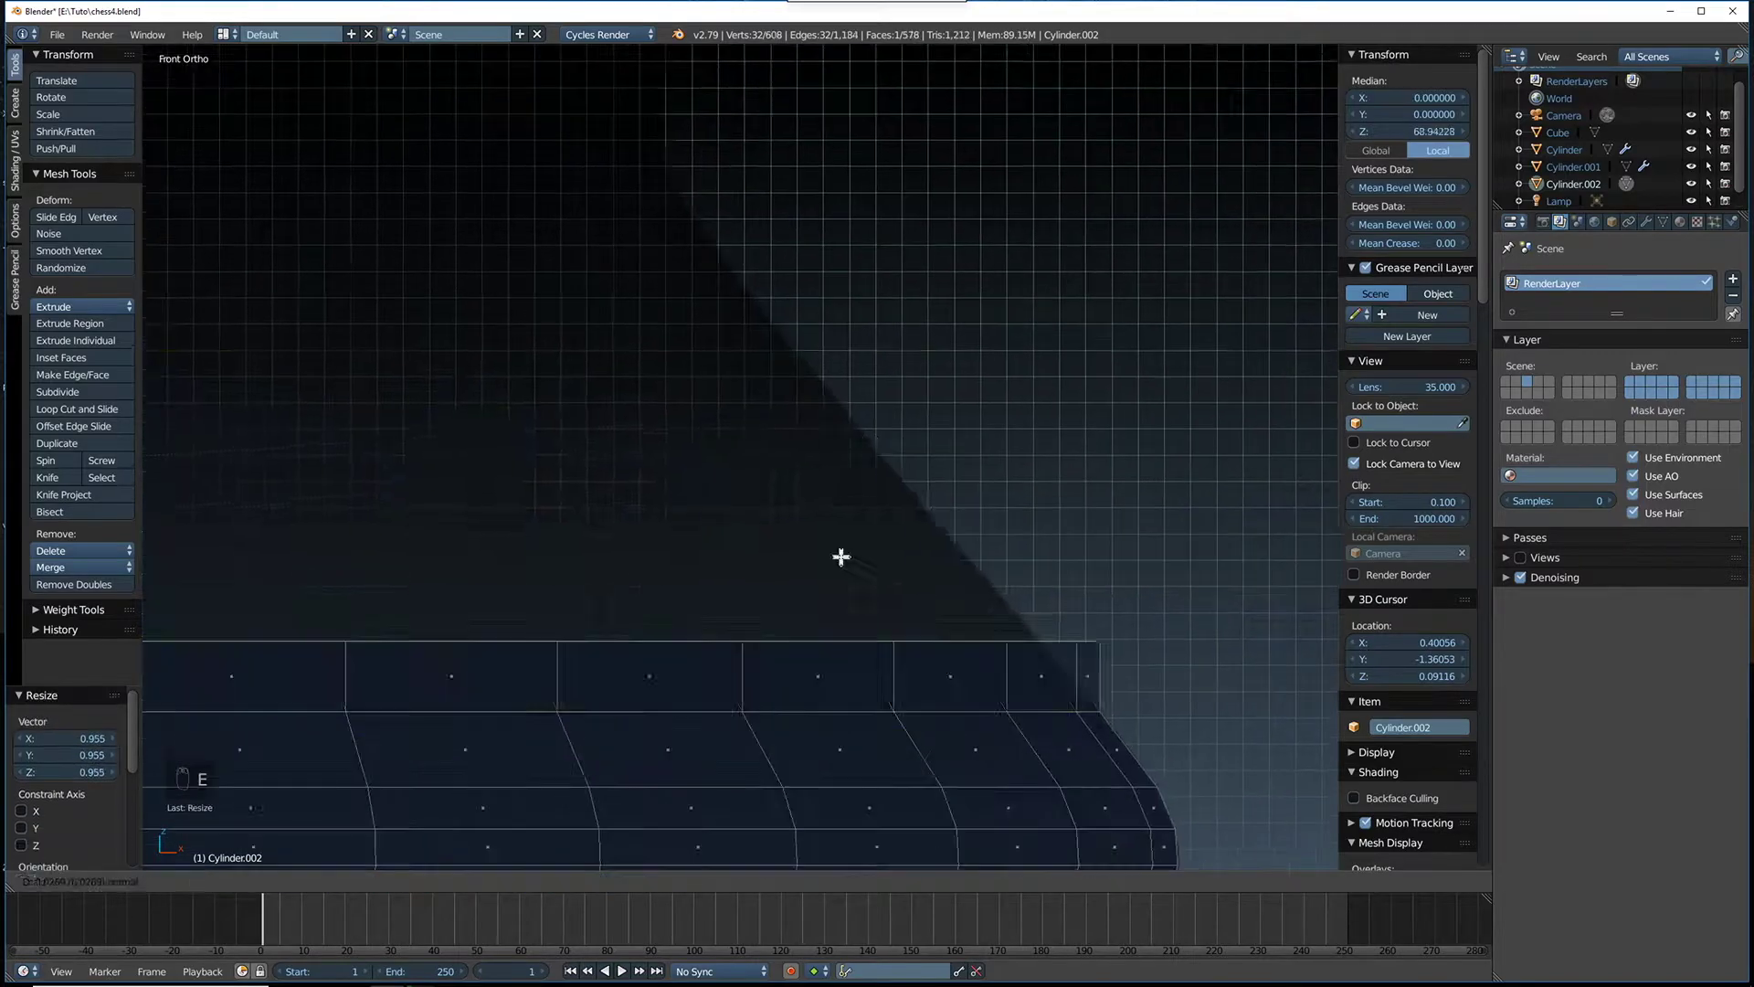
key(e)
key(s)
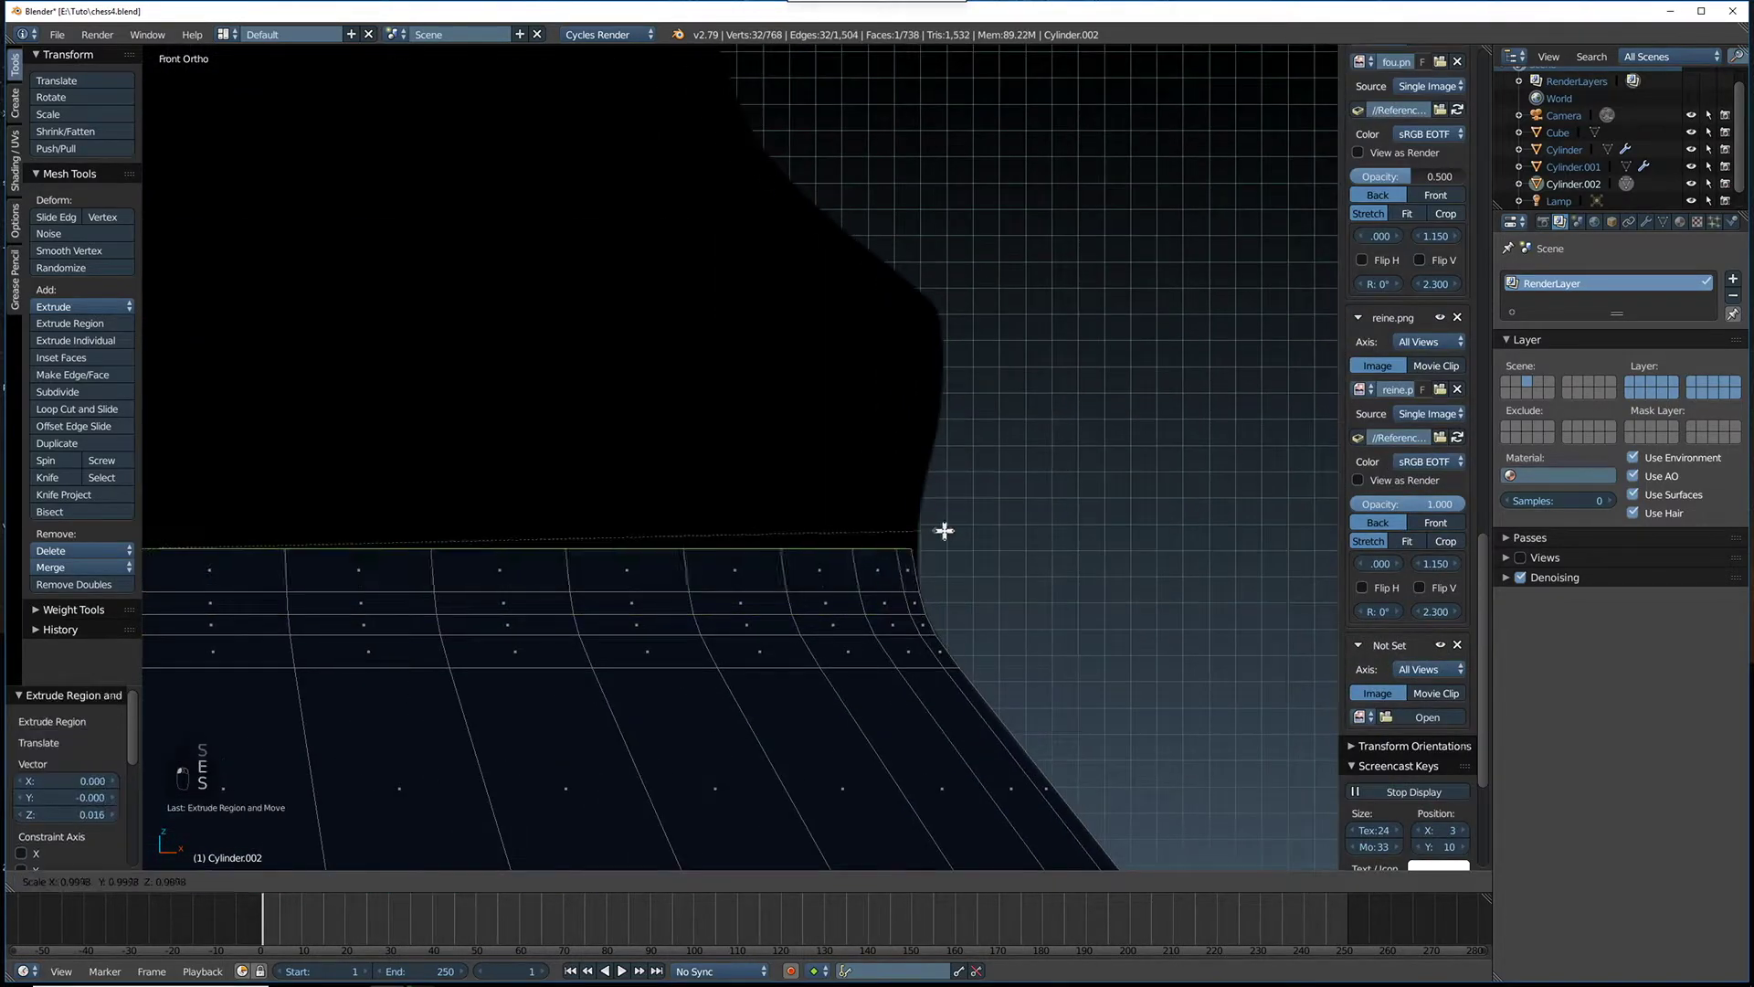
click(944, 531)
Extrude the top face upward along the slightly flared collar above the sloping lower body
key(e)
click(971, 317)
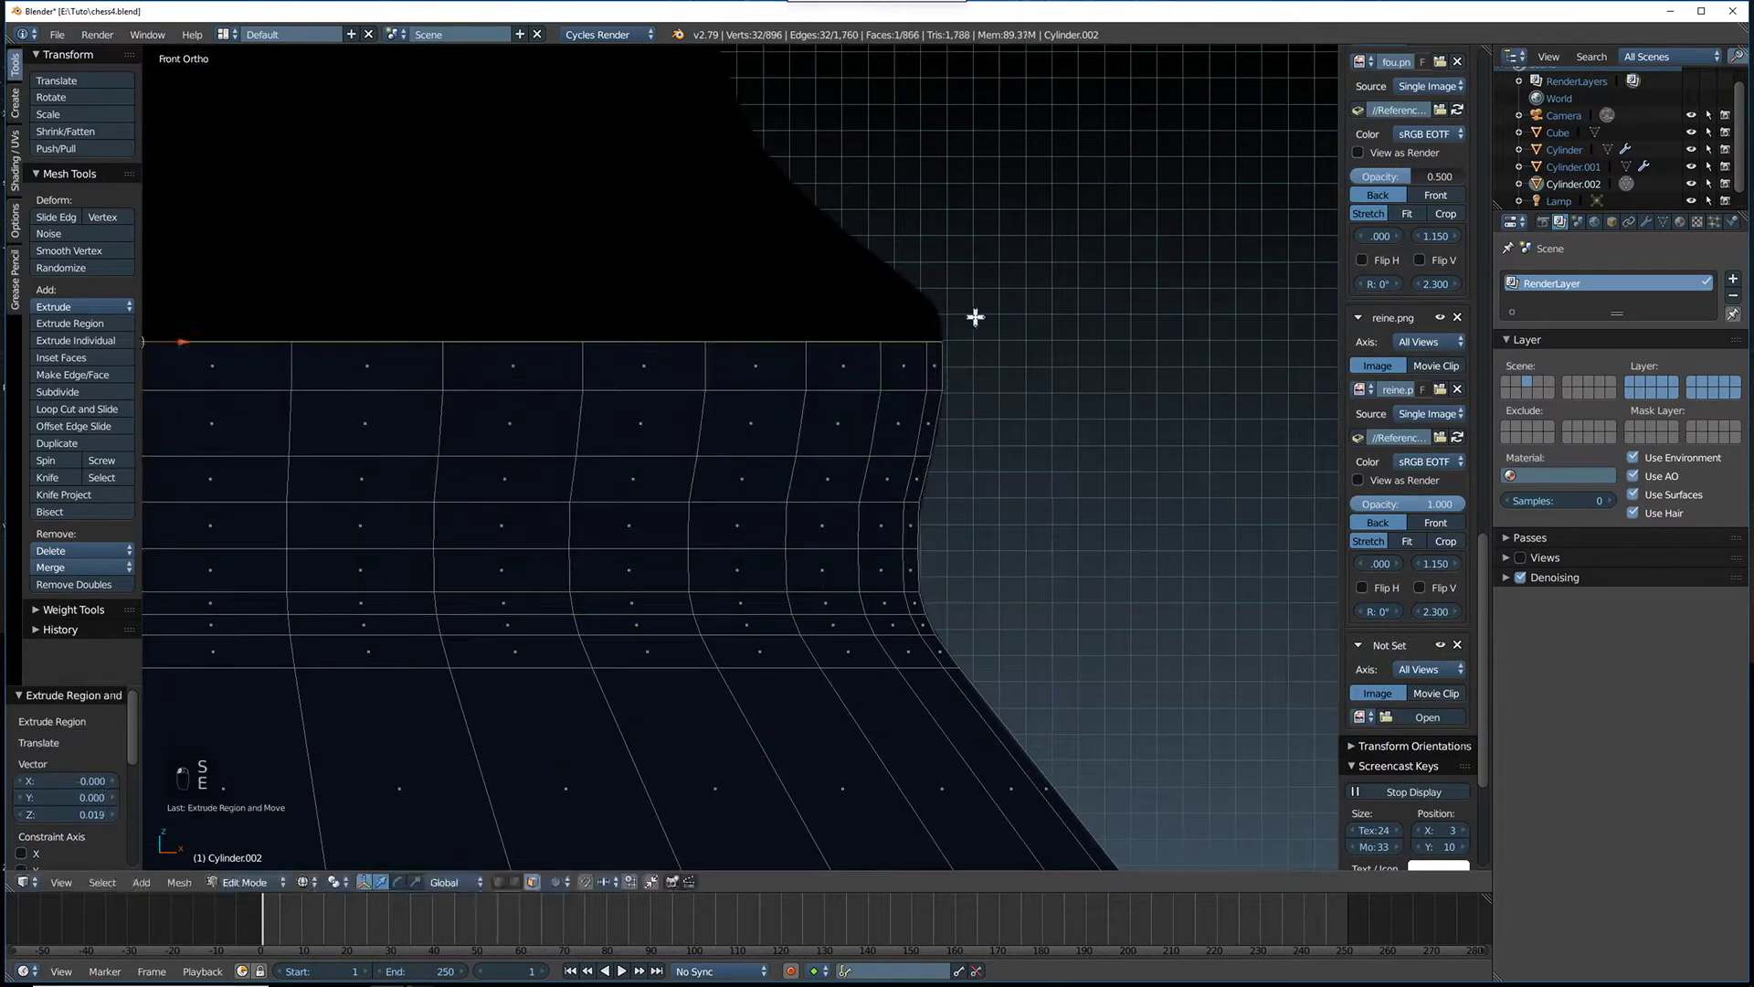
shift+middle_drag(971, 317, 881, 513)
key(e)
click(834, 487)
Narrow the top face along the shoulder above the collar to reach the start of the tapered stem
shift+middle_drag(595, 243, 785, 621)
key(s)
click(791, 287)
key(e)
key(ctrl+z)
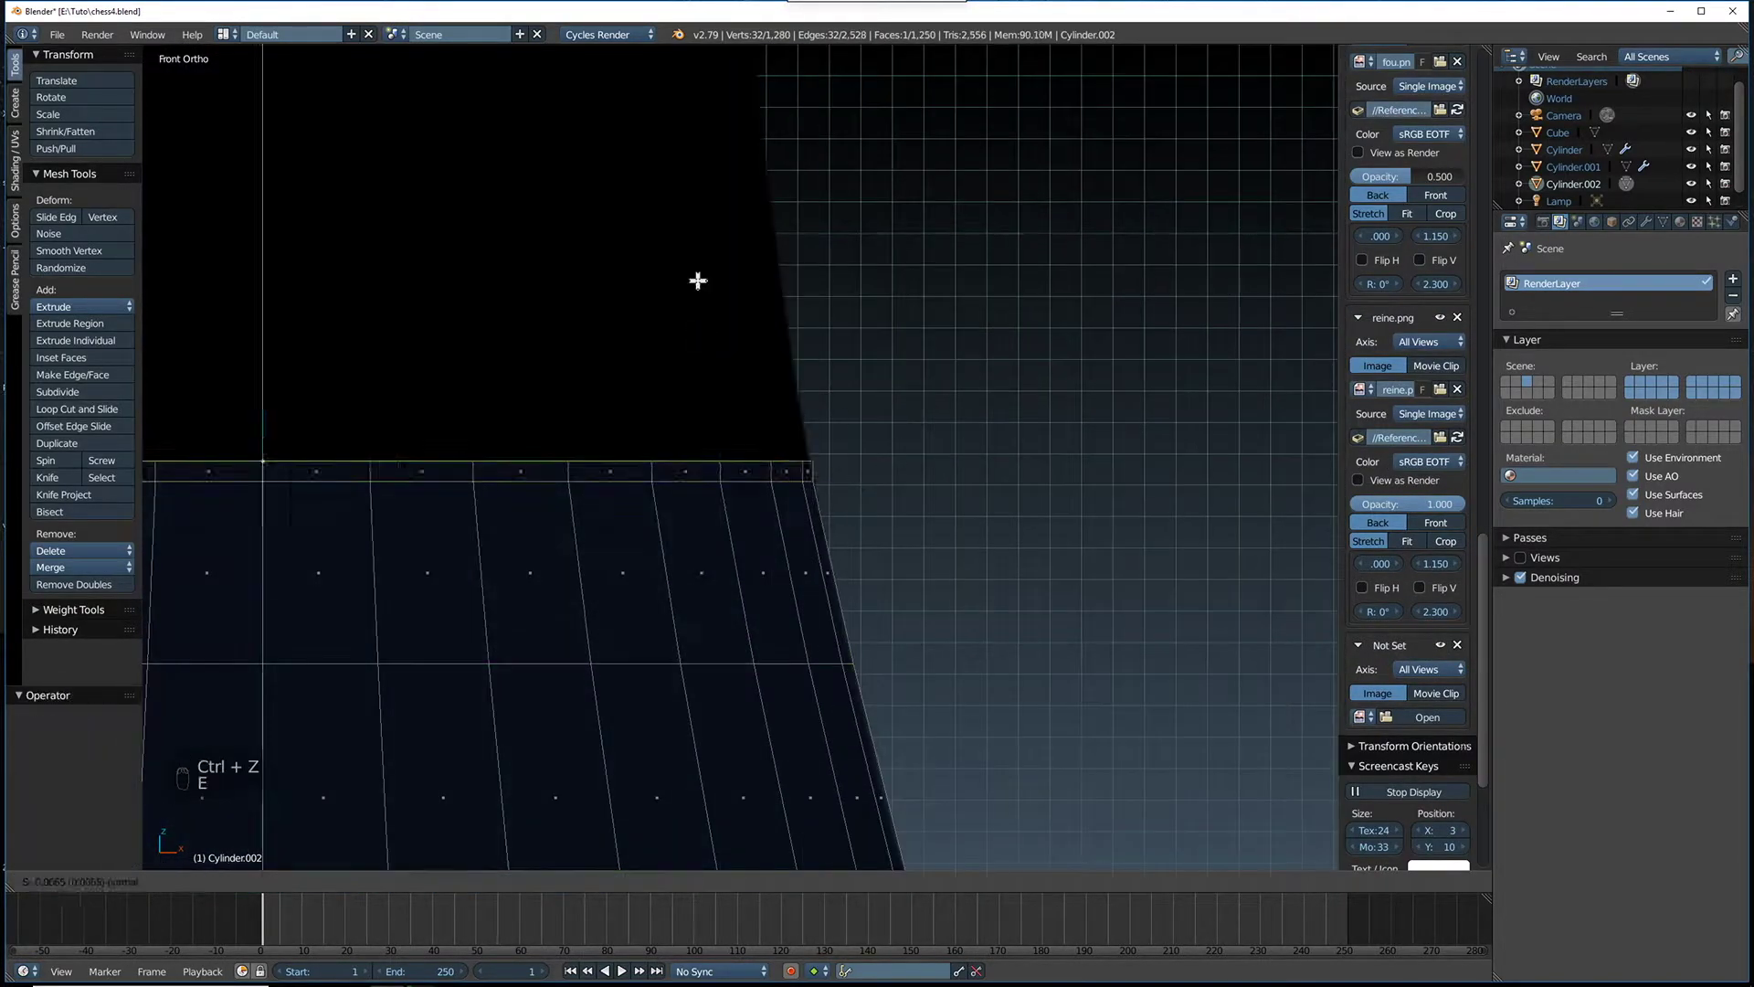
Extrude and scale the top face up the tapered stem to the underside of the wide upper collar
key(e)
key(s)
scroll(935, 219, down, 3)
key(s)
click(1150, 504)
Add an edge loop on the wide collar's underside and scale it outward by about 1.014 to fit the silhouette
key(ctrl+r)
key(s)
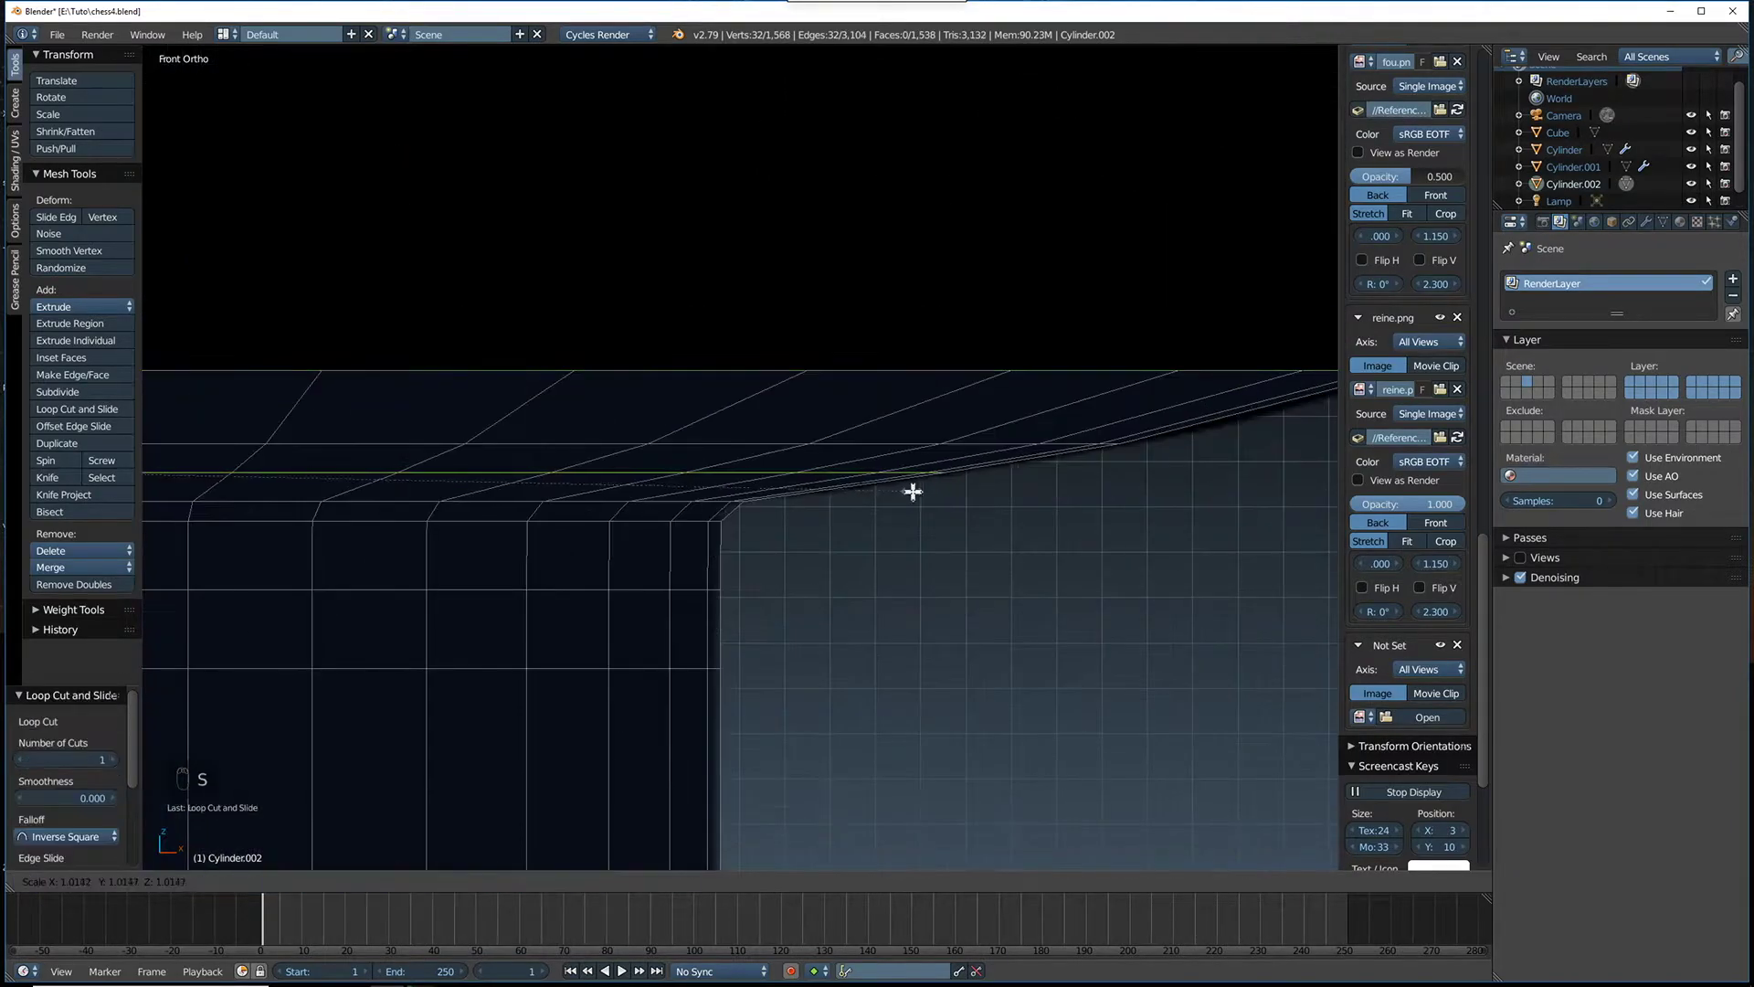
click(912, 489)
Extrude and scale the top face in small increments around the rounded outer edge of the wide collar
middle_drag(764, 584, 555, 326)
key(KP_1)
key(e)
key(s)
key(e)
key(s)
key(e)
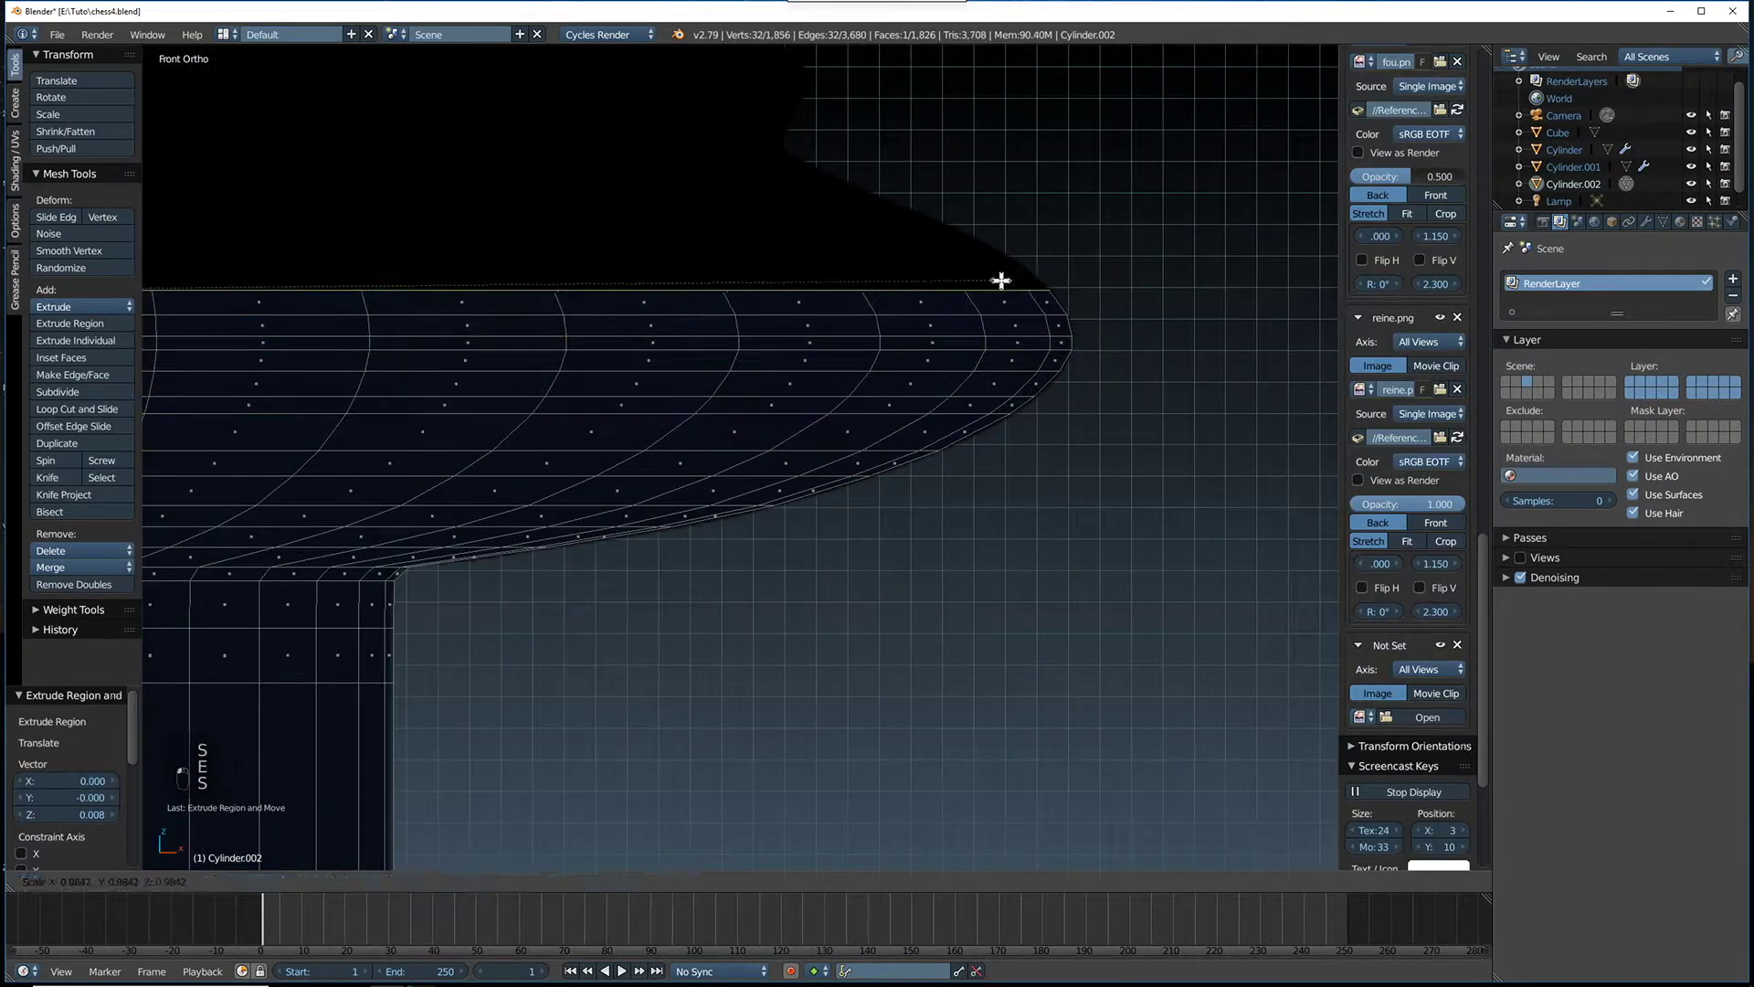
Extrude and scale the top face inward over the wide collar and up through the groove to the next ring
shift+middle_drag(794, 173, 833, 473)
key(s)
scroll(849, 468, up, 4)
key(e)
key(s)
key(e)
key(s)
key(e)
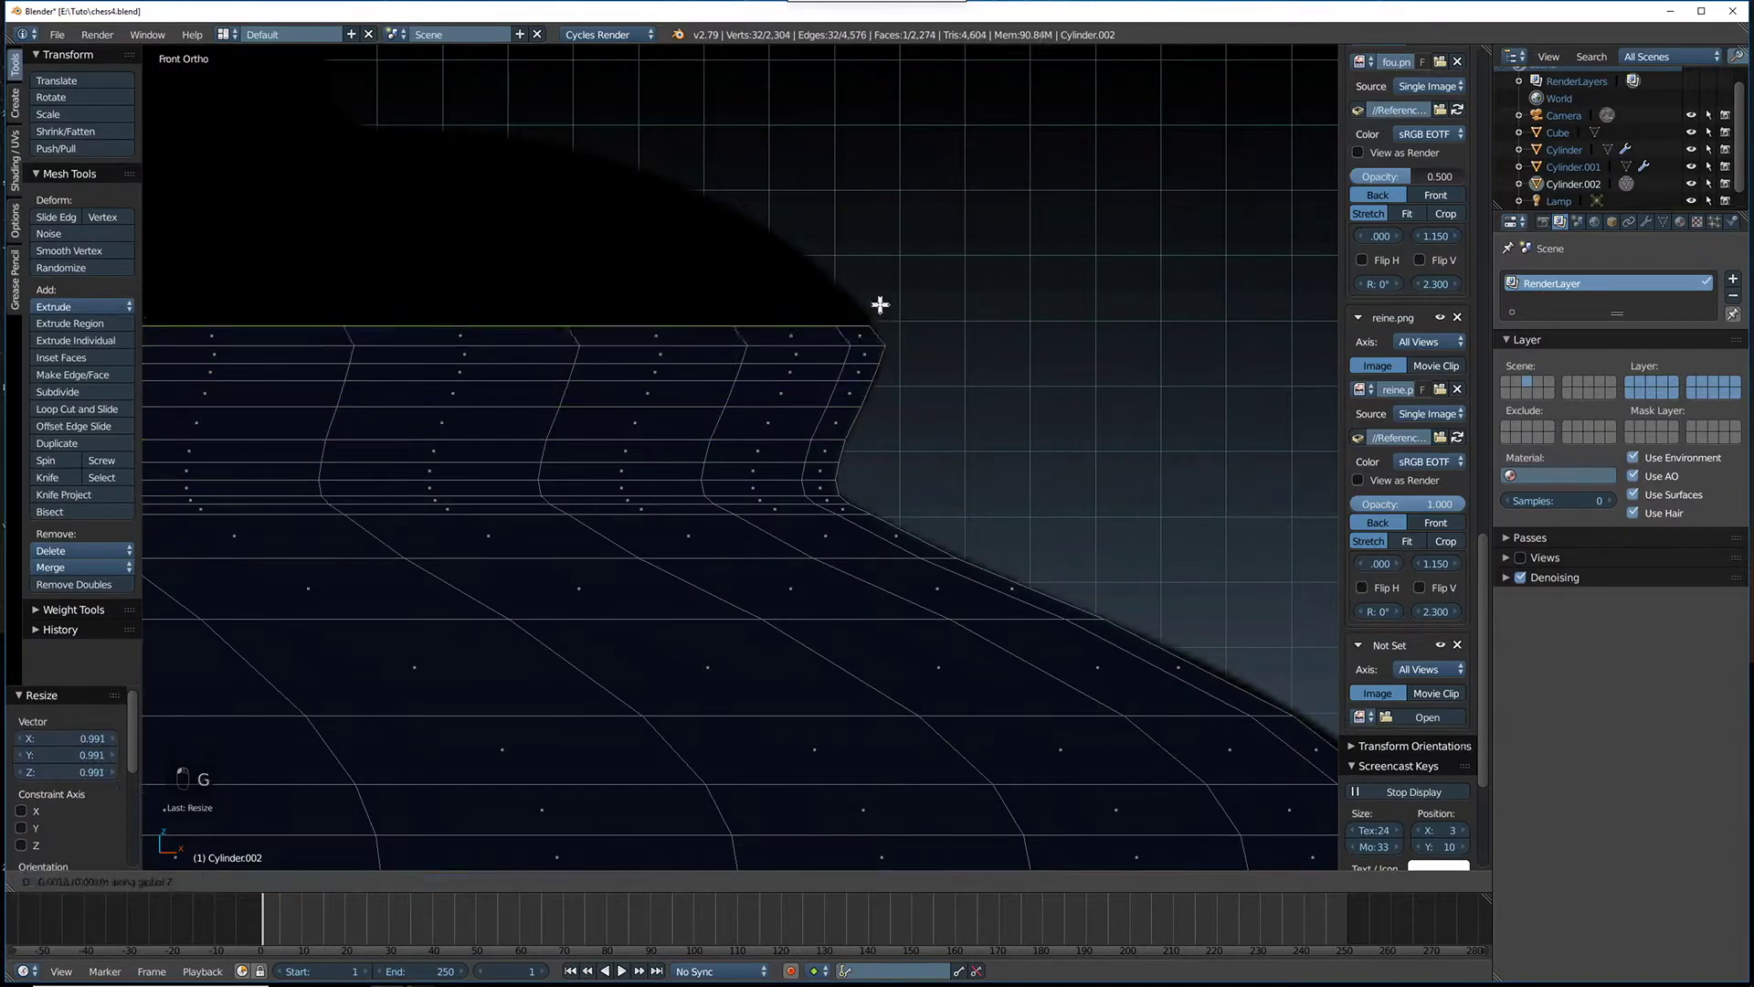
Round off the domed ring above the groove with scaled extrusions and refine it with an added edge loop
shift+middle_drag(703, 240, 840, 466)
key(e)
key(s)
key(e)
scroll(548, 494, up, 4)
key(ctrl+r)
key(s)
scroll(600, 411, down, 10)
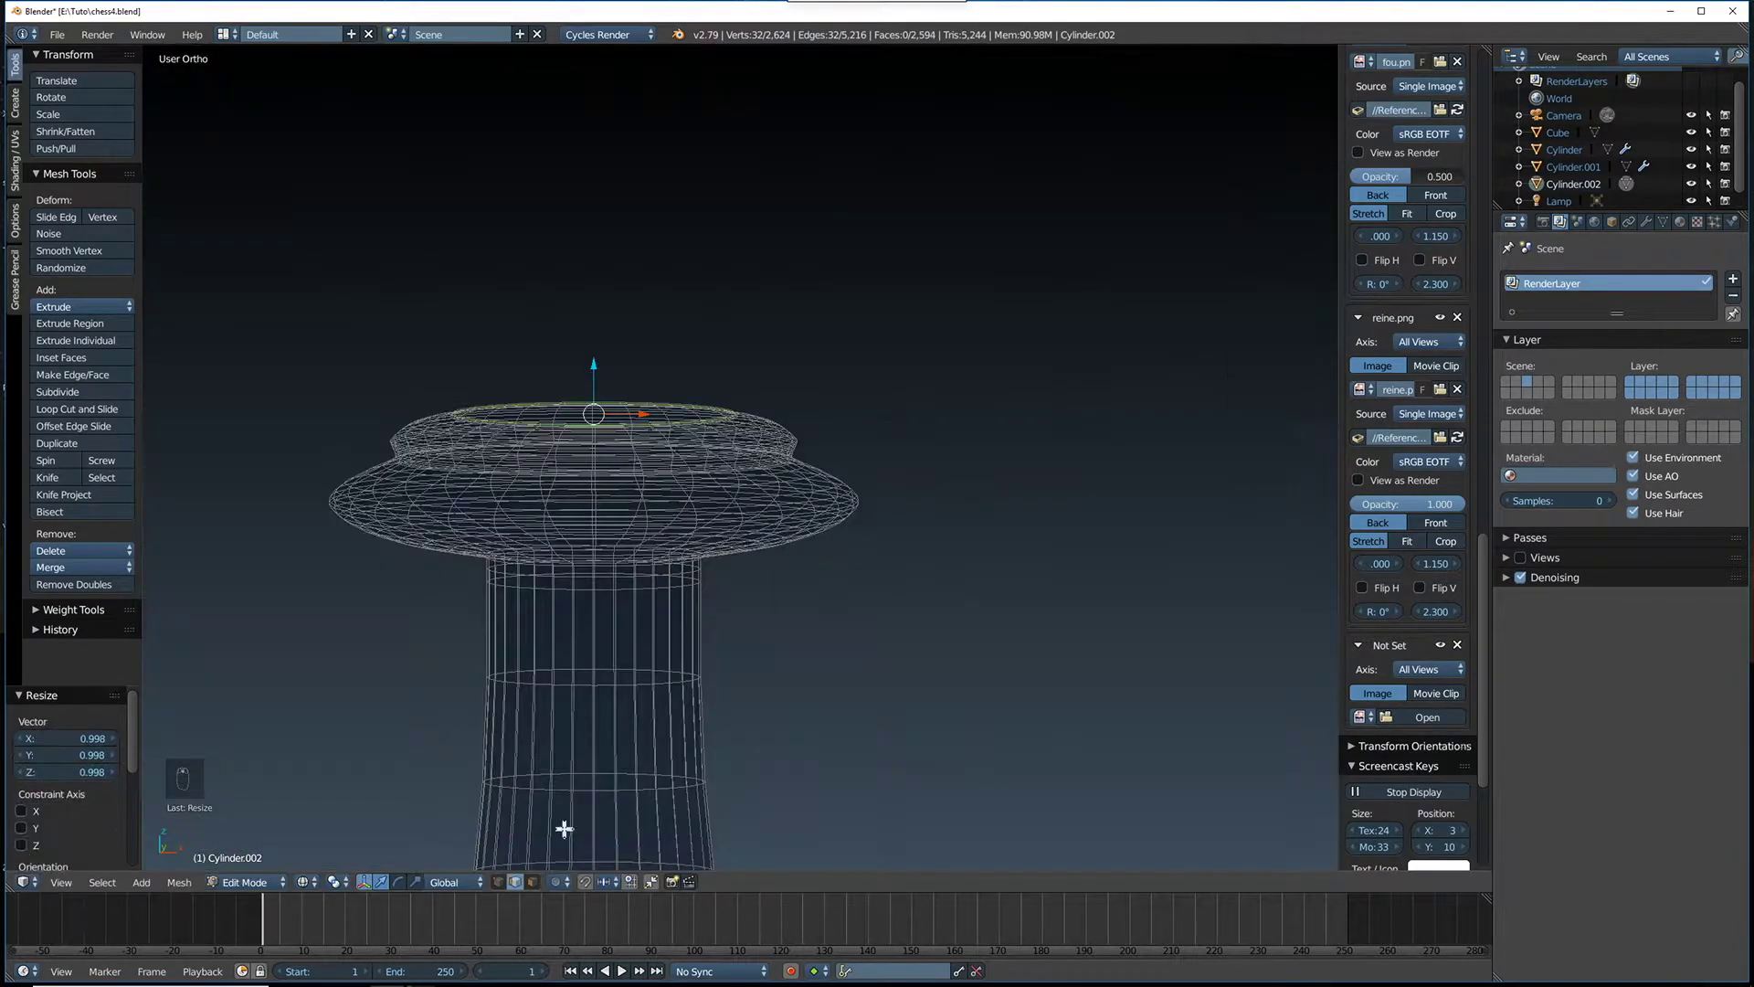
Extrude and scale the top face up the short neck and around the lower half of the small bead
scroll(654, 380, up, 6)
key(e)
key(s)
scroll(811, 320, up, 4)
key(e)
key(s)
key(e)
key(s)
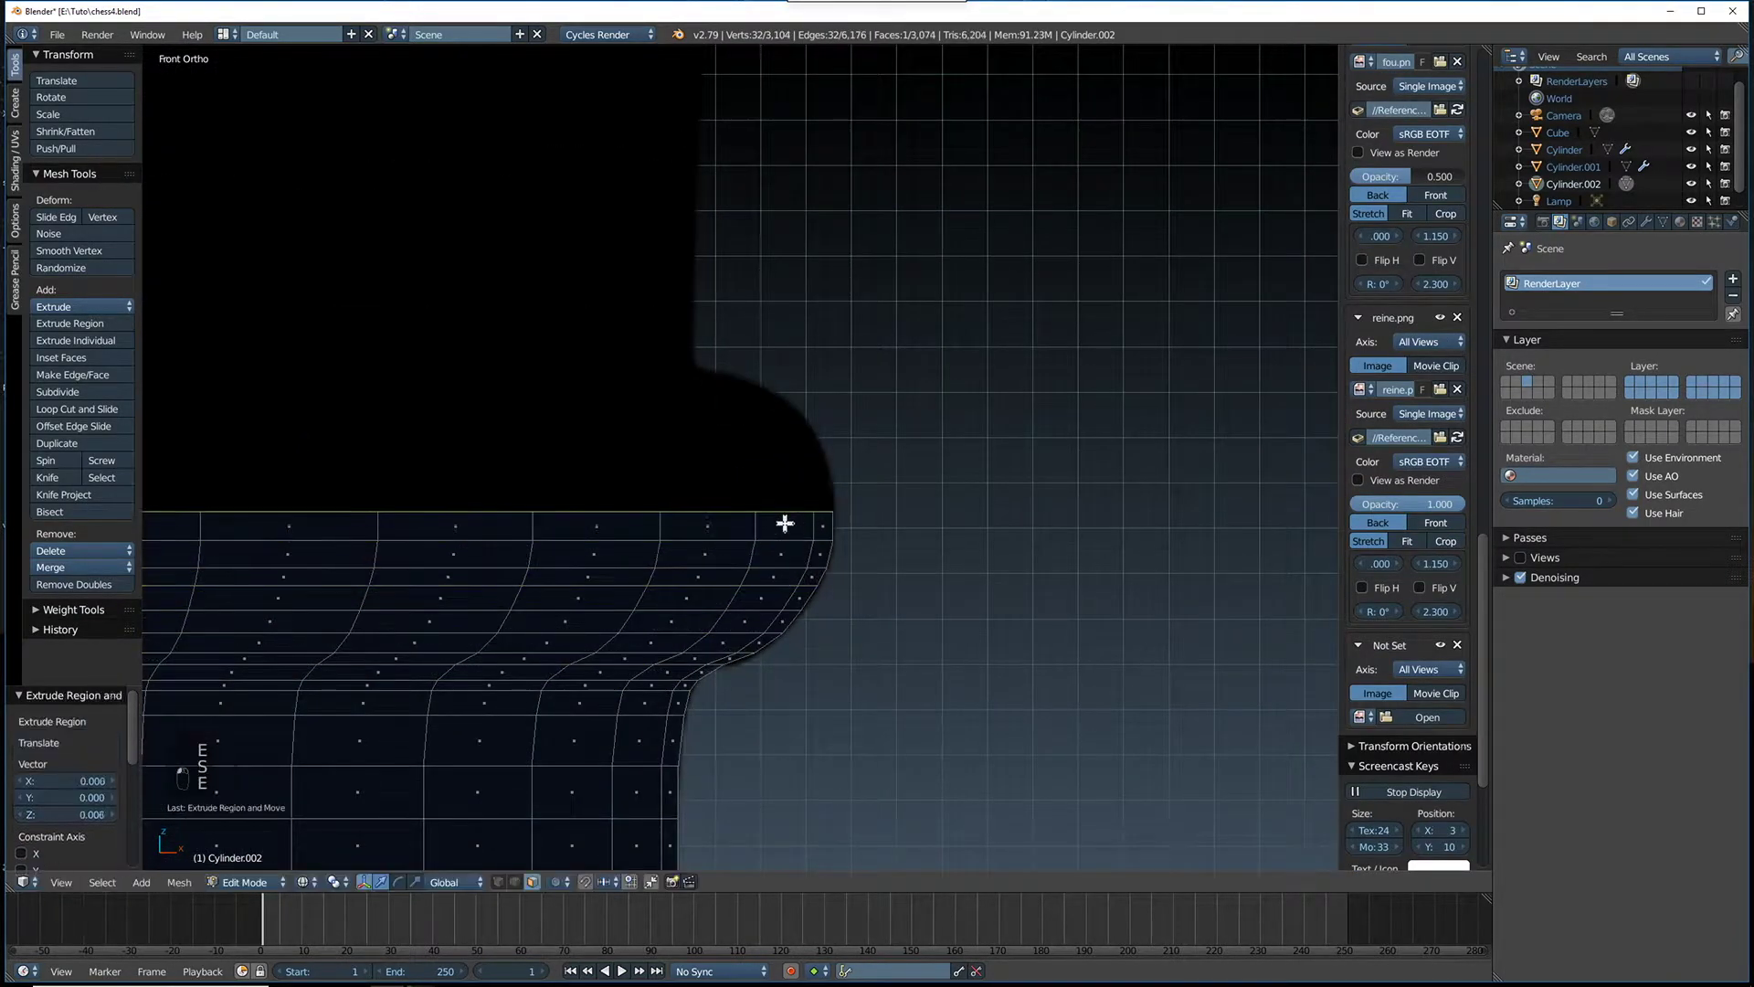
Extrude and scale the top face inward to close the upper half of the small bead below the crown
key(e)
key(e)
key(s)
scroll(634, 356, down, 5)
Extrude and scale the top face upward and outward along the flared crown to just below its scalloped rim
shift+middle_drag(634, 356, 729, 749)
key(e)
key(s)
key(e)
key(s)
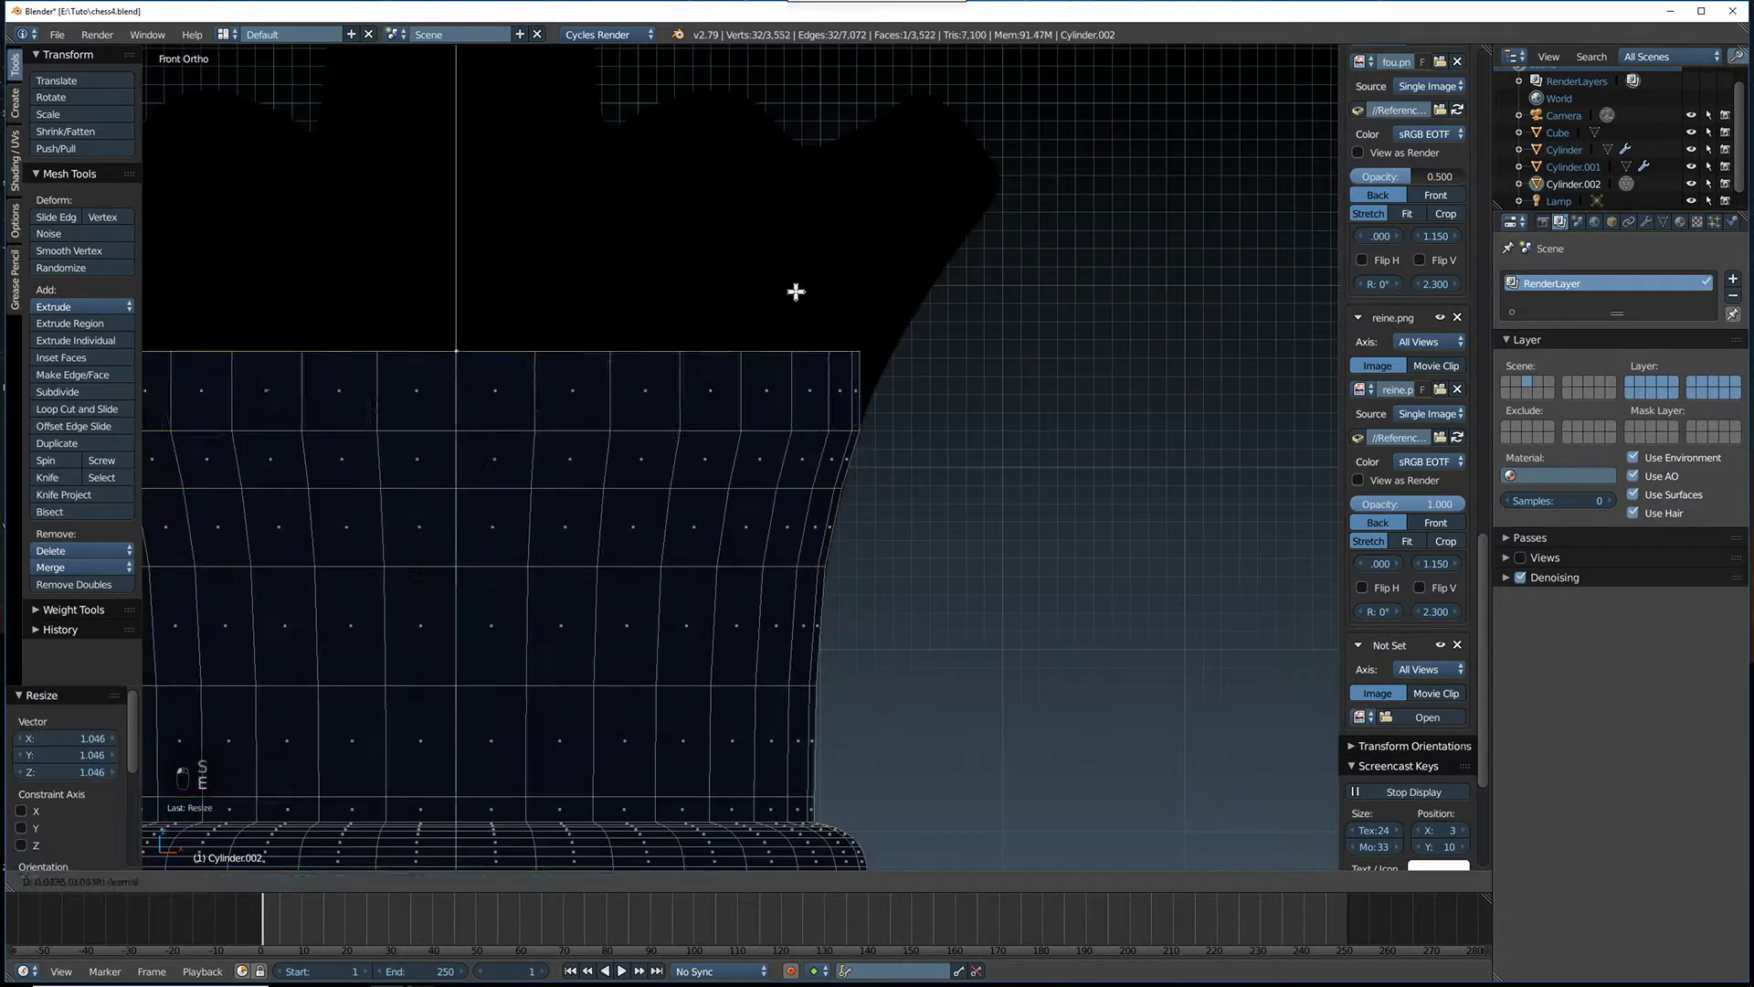
key(e)
key(s)
scroll(776, 365, down, 12)
scroll(731, 366, up, 10)
scroll(759, 481, up, 1)
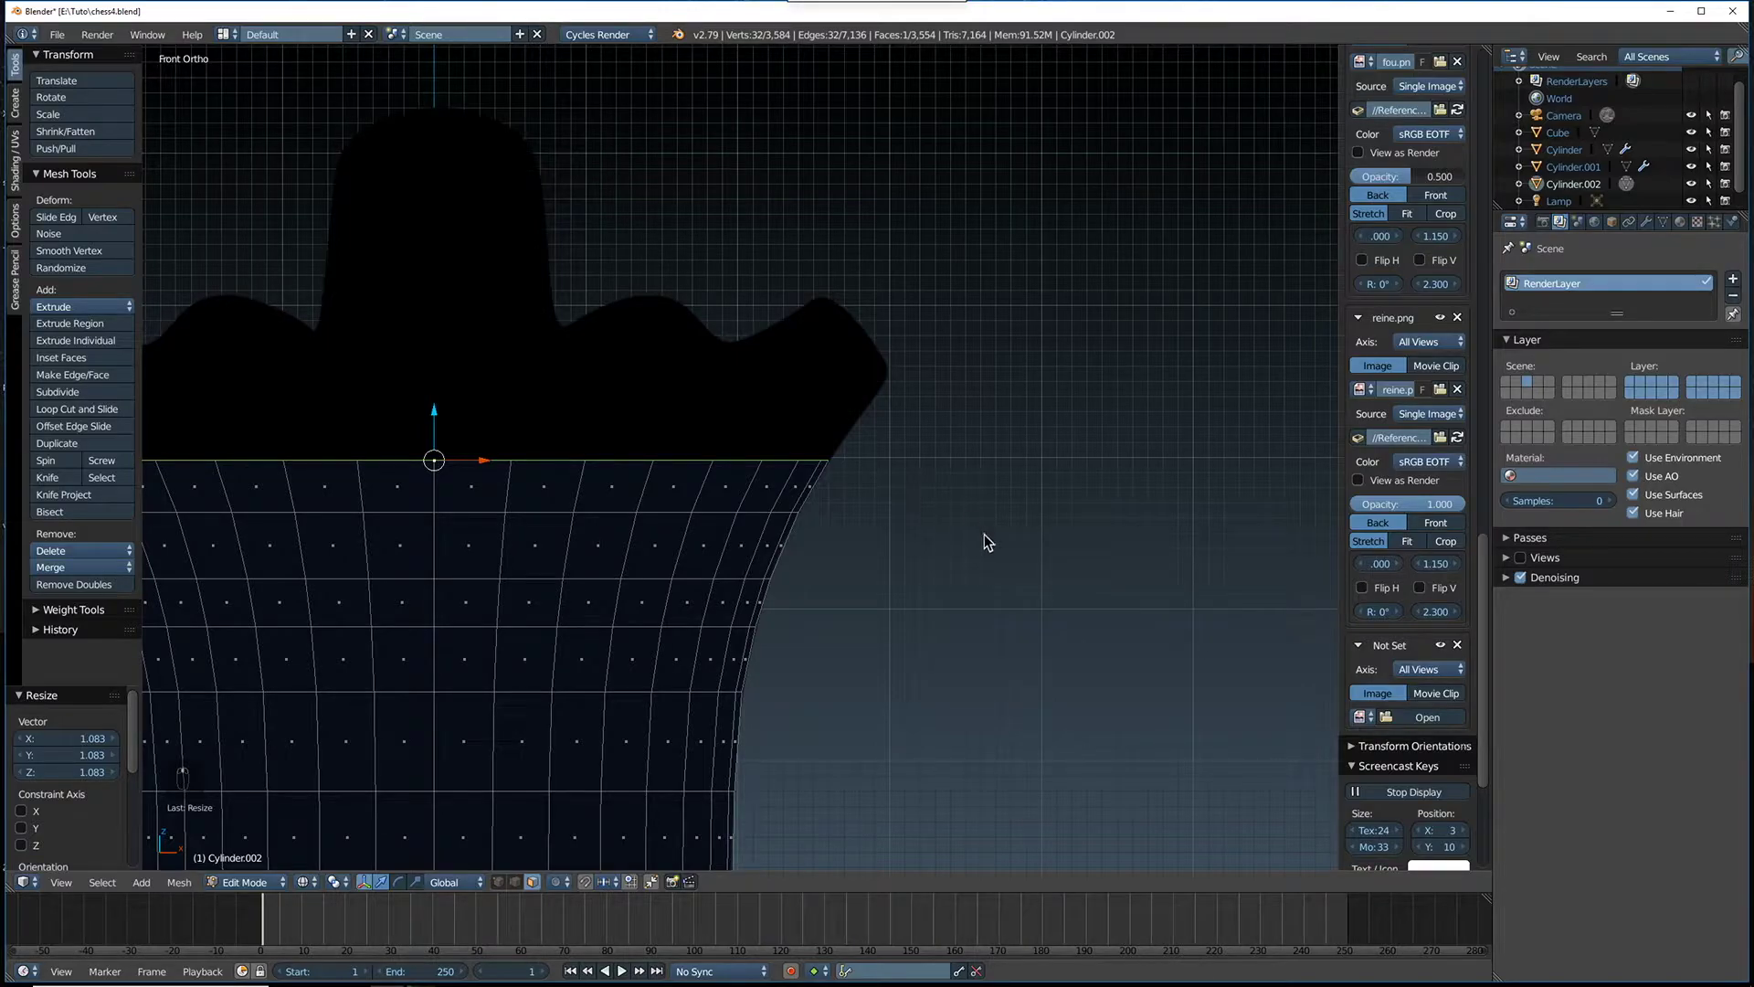
middle_drag(984, 533, 979, 533)
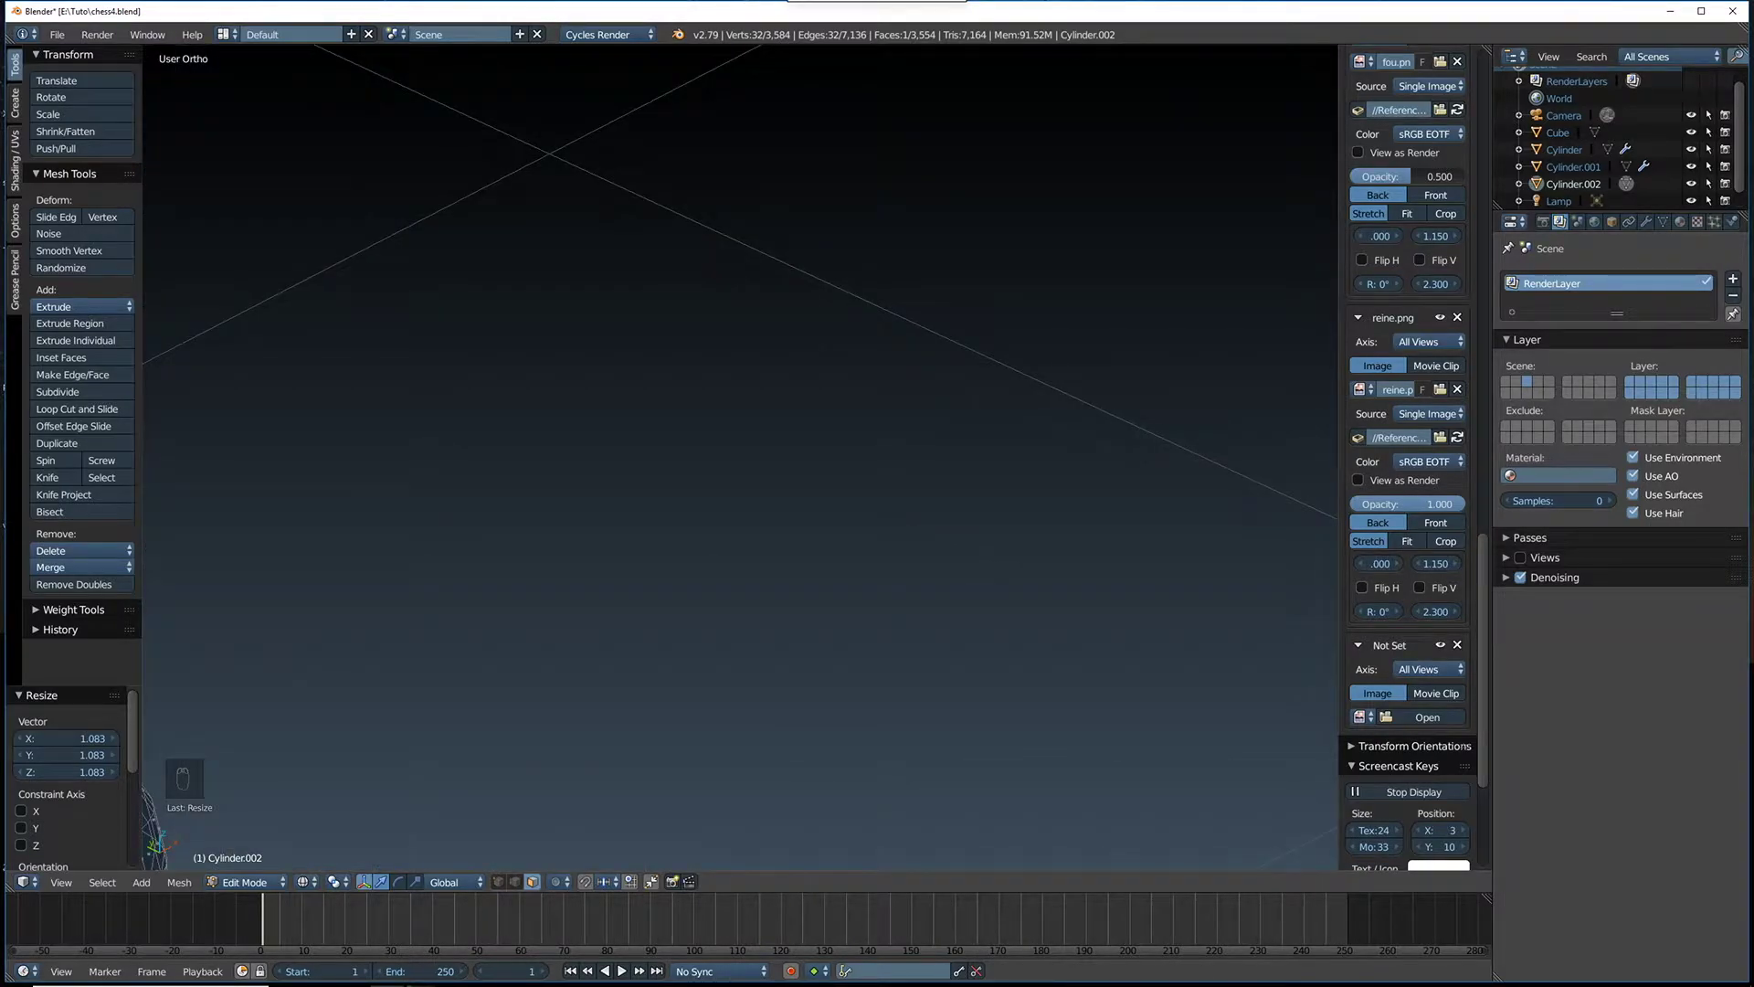
key(KP_1)
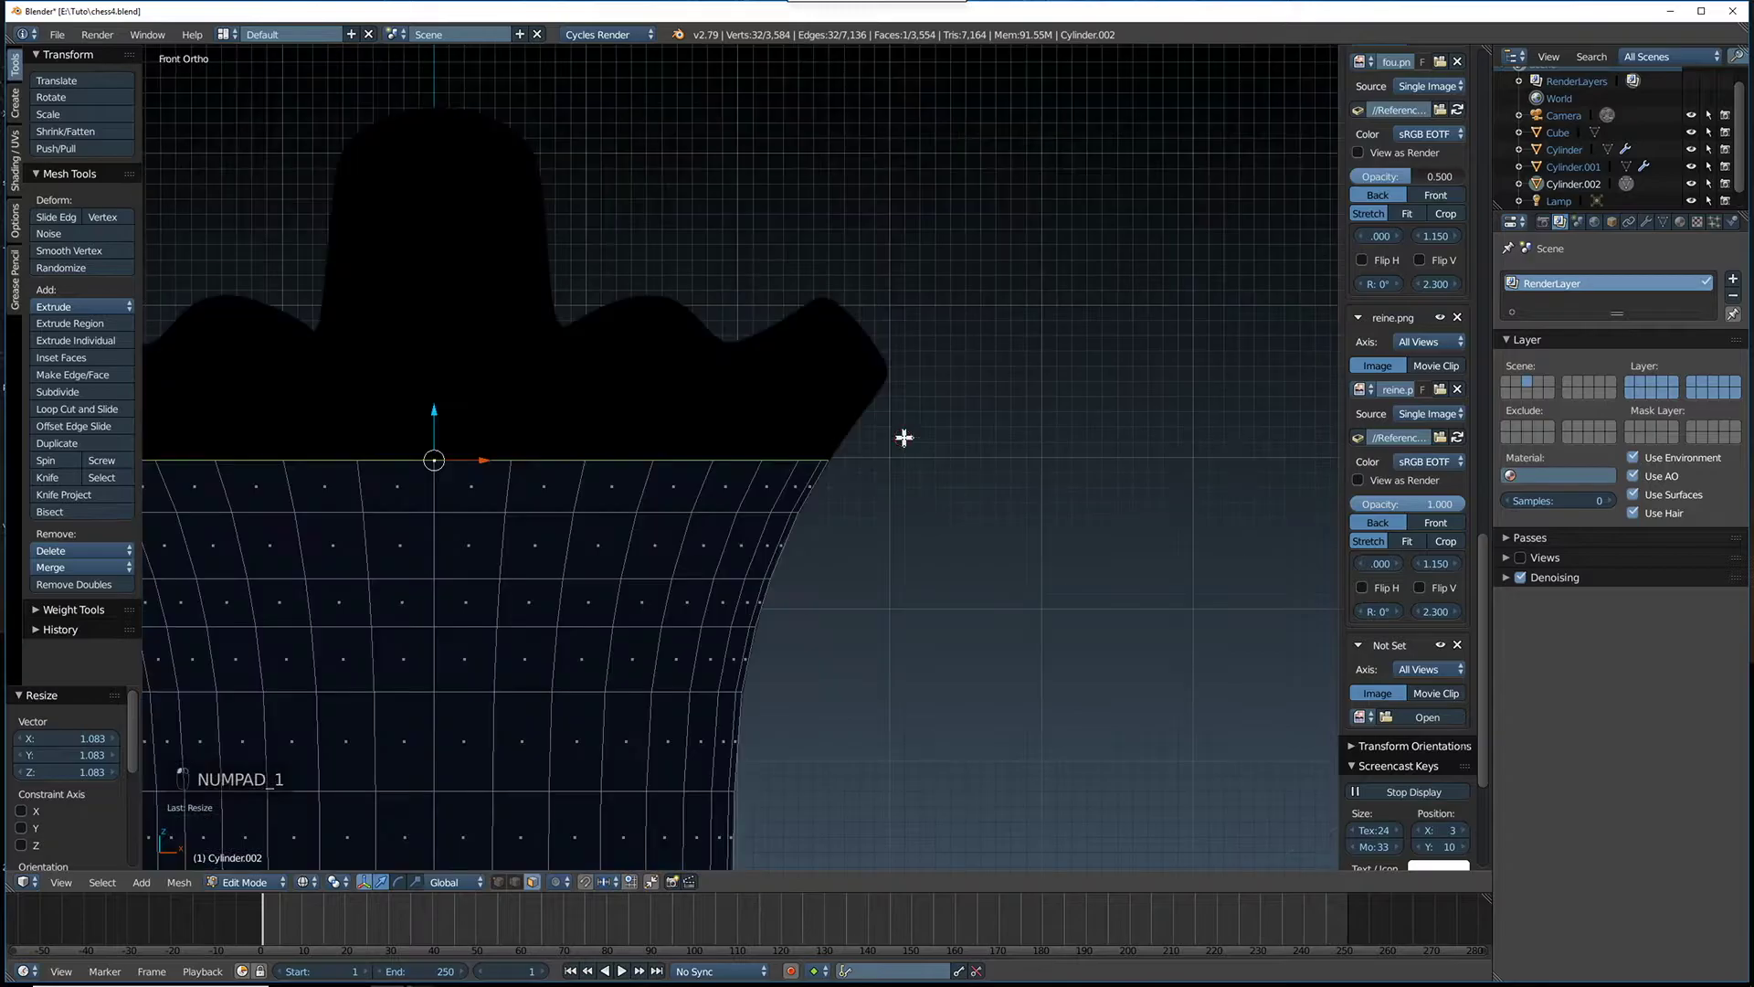
shift+middle_drag(976, 482, 1190, 606)
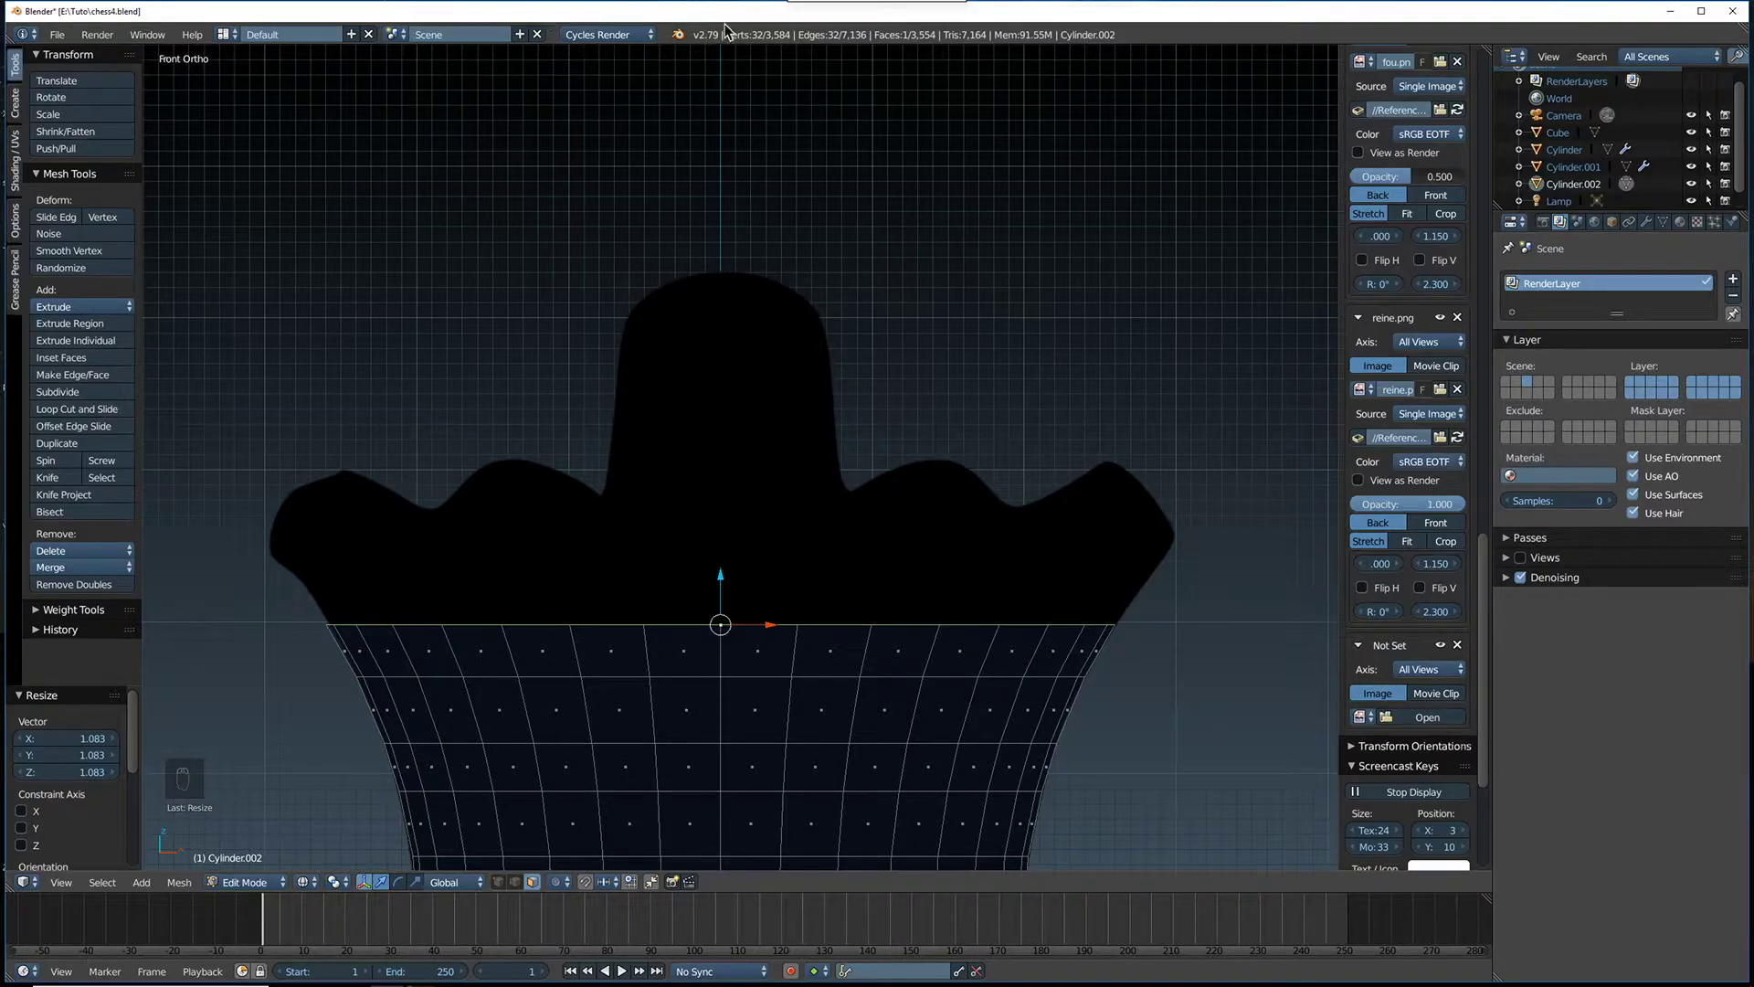
Switch to the browser window with the chess queen image results and launch PureRef
click(800, 15)
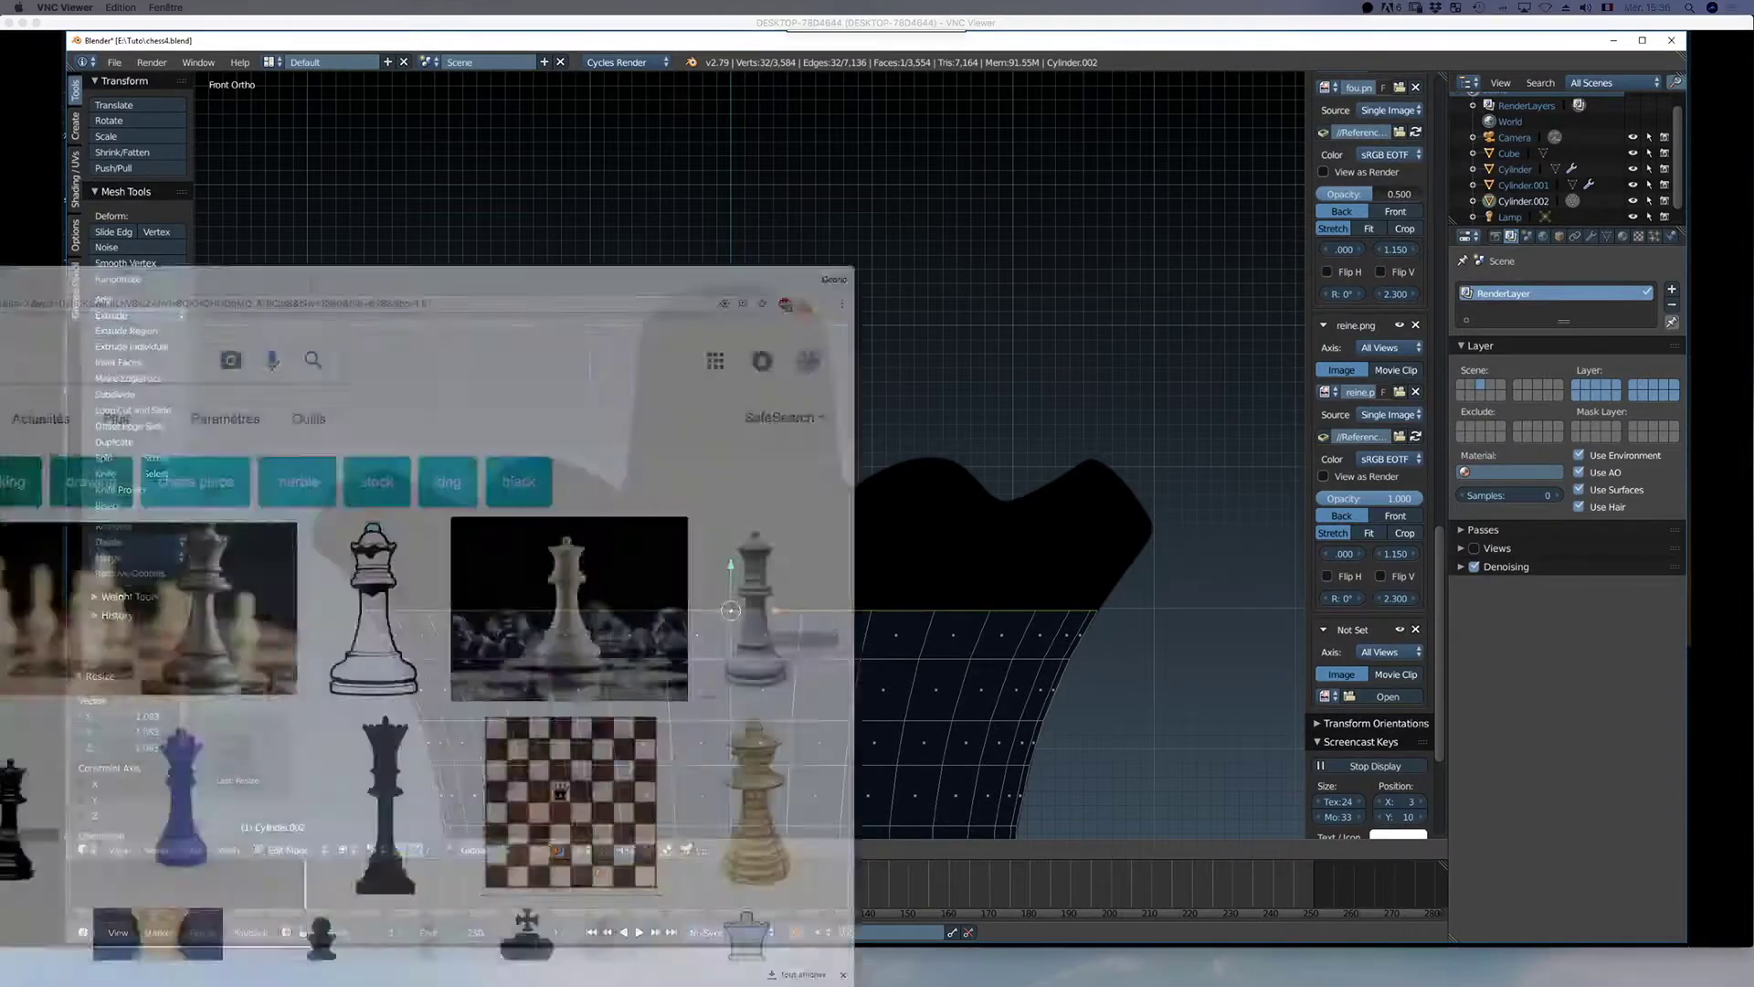
drag(0, 276, 625, 134)
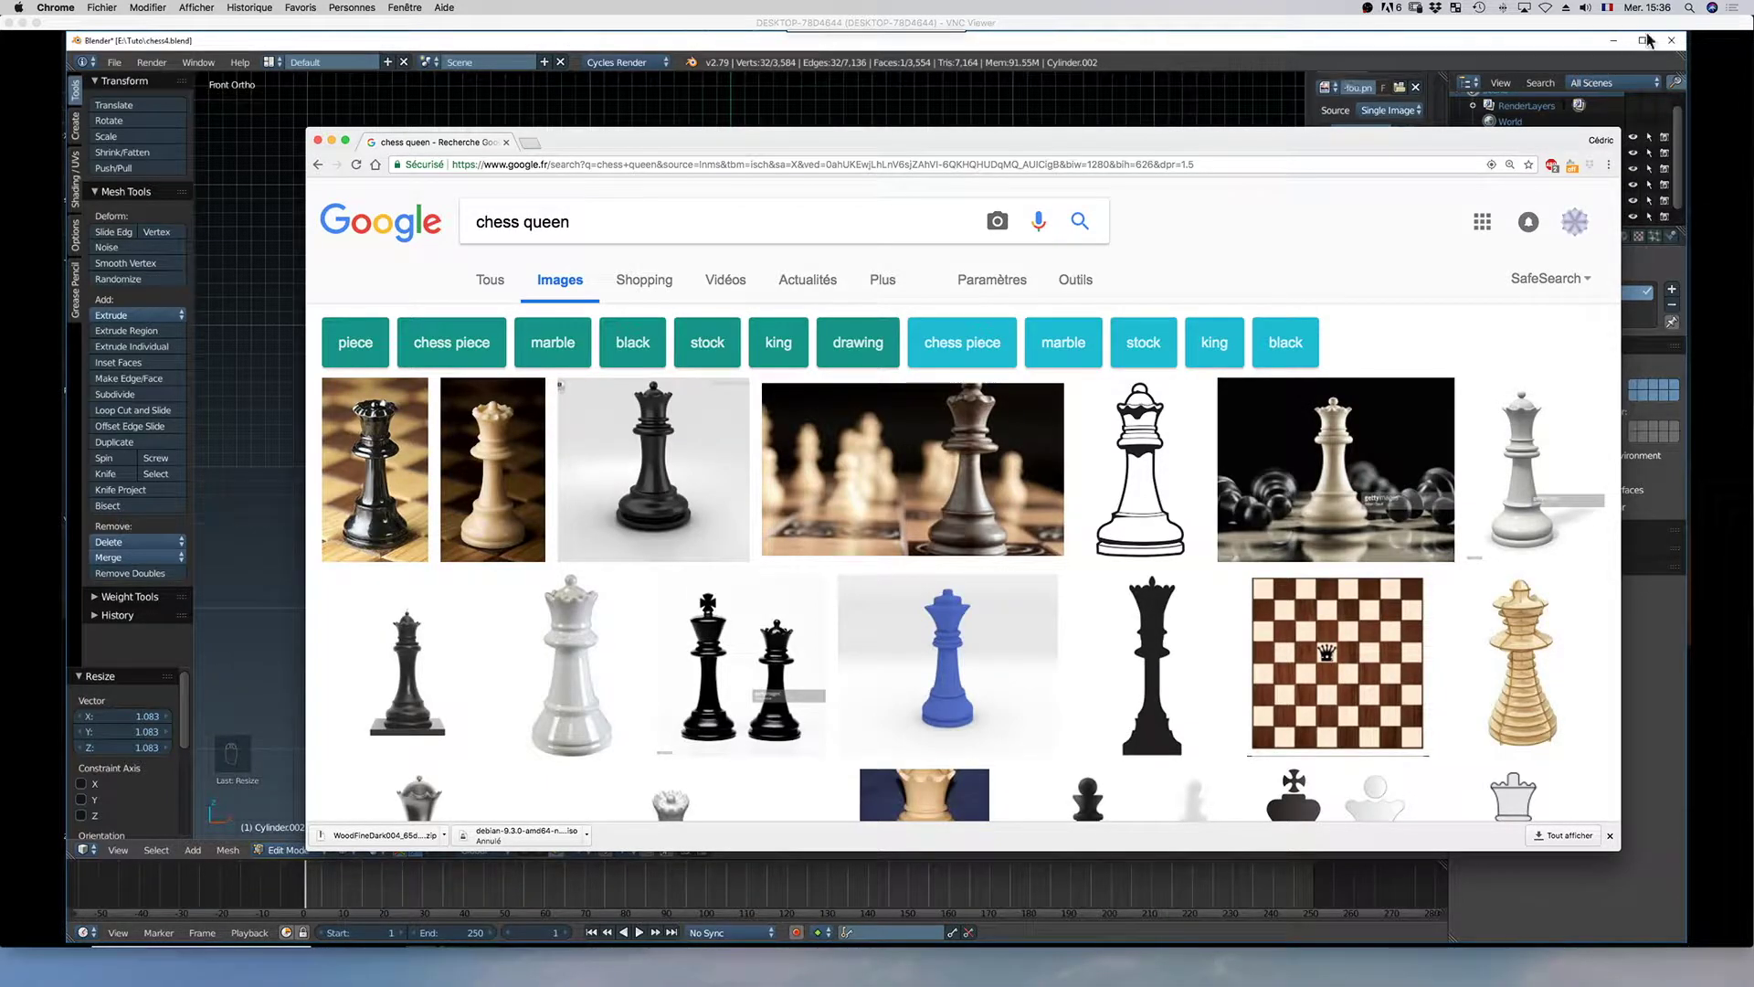
click(1690, 8)
text(pure)
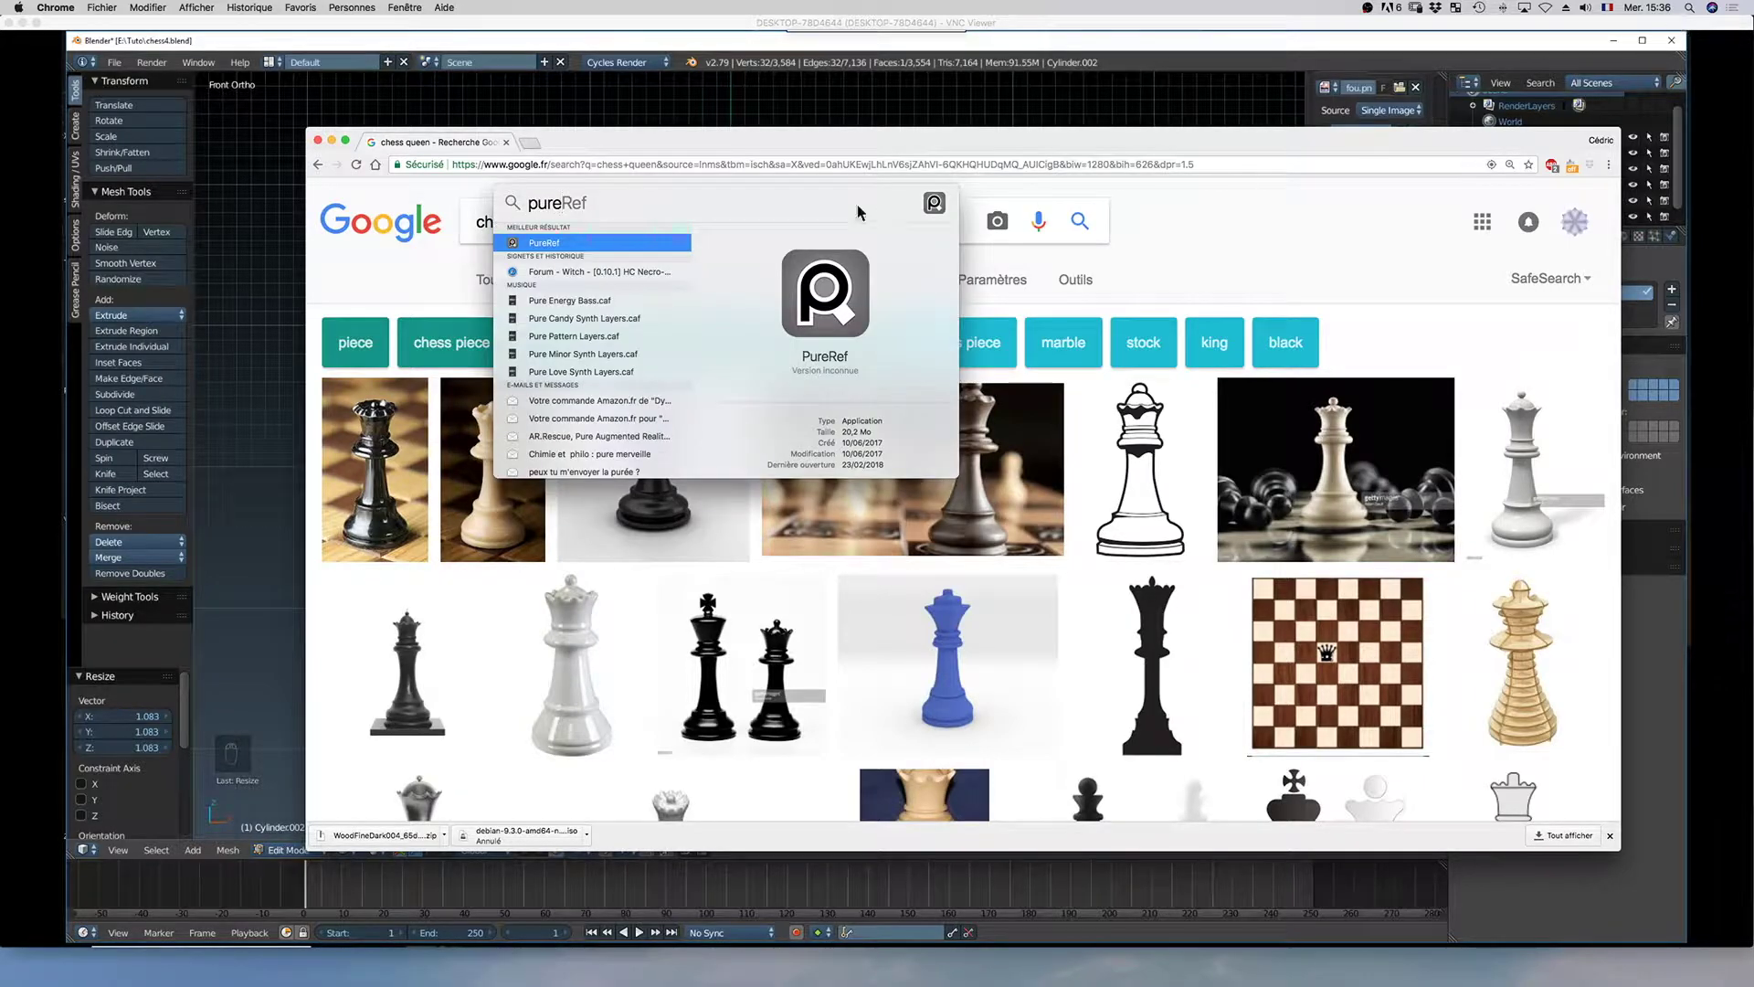
click(620, 244)
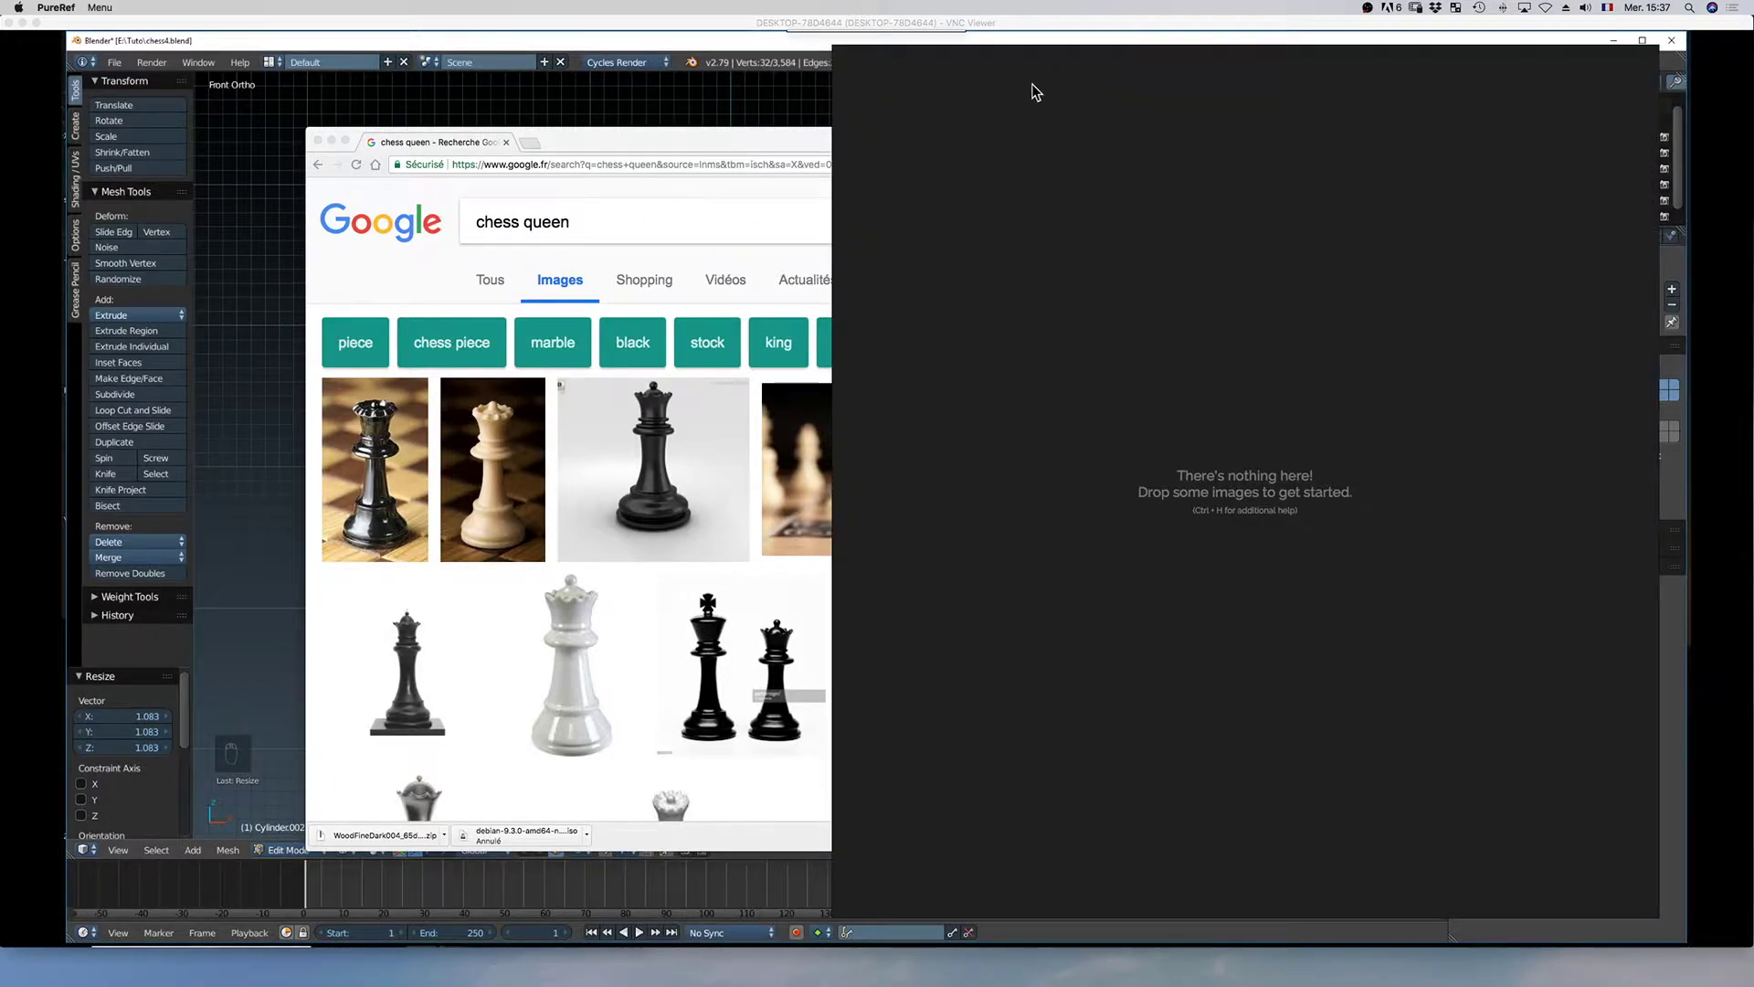
Place the browser beside PureRef and add the light wooden queen and glossy black queen photos to the reference board
drag(656, 141, 4, 258)
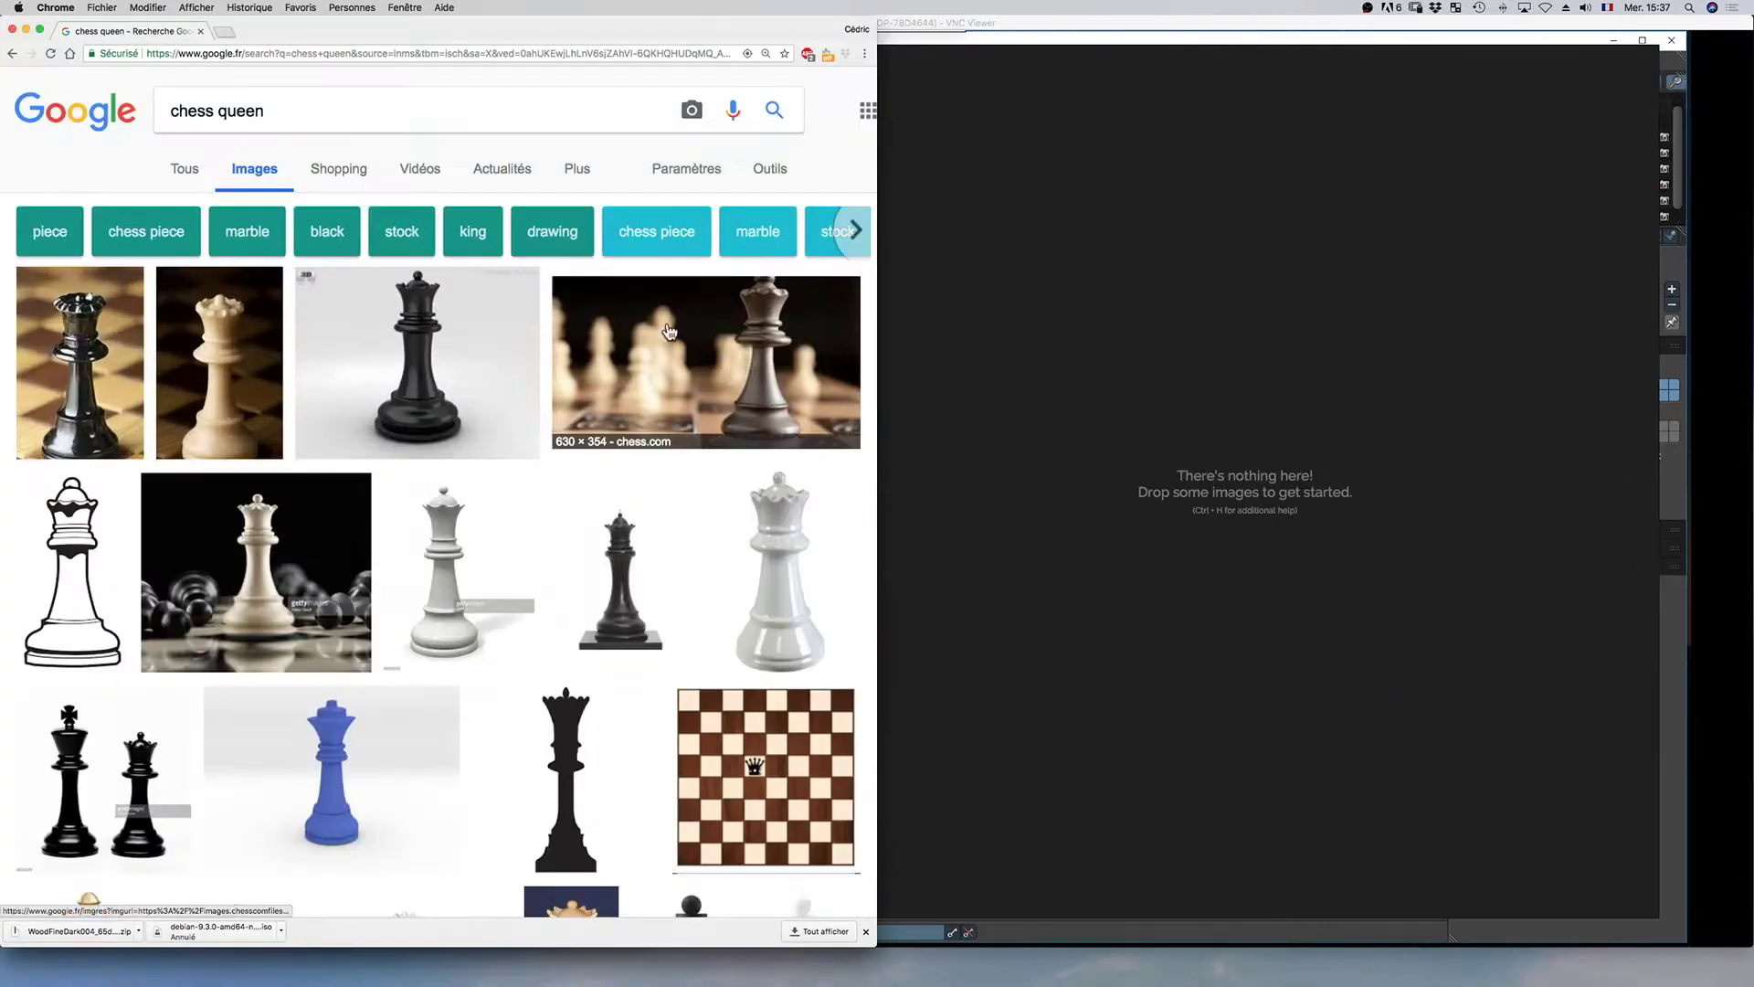
drag(224, 345, 1173, 312)
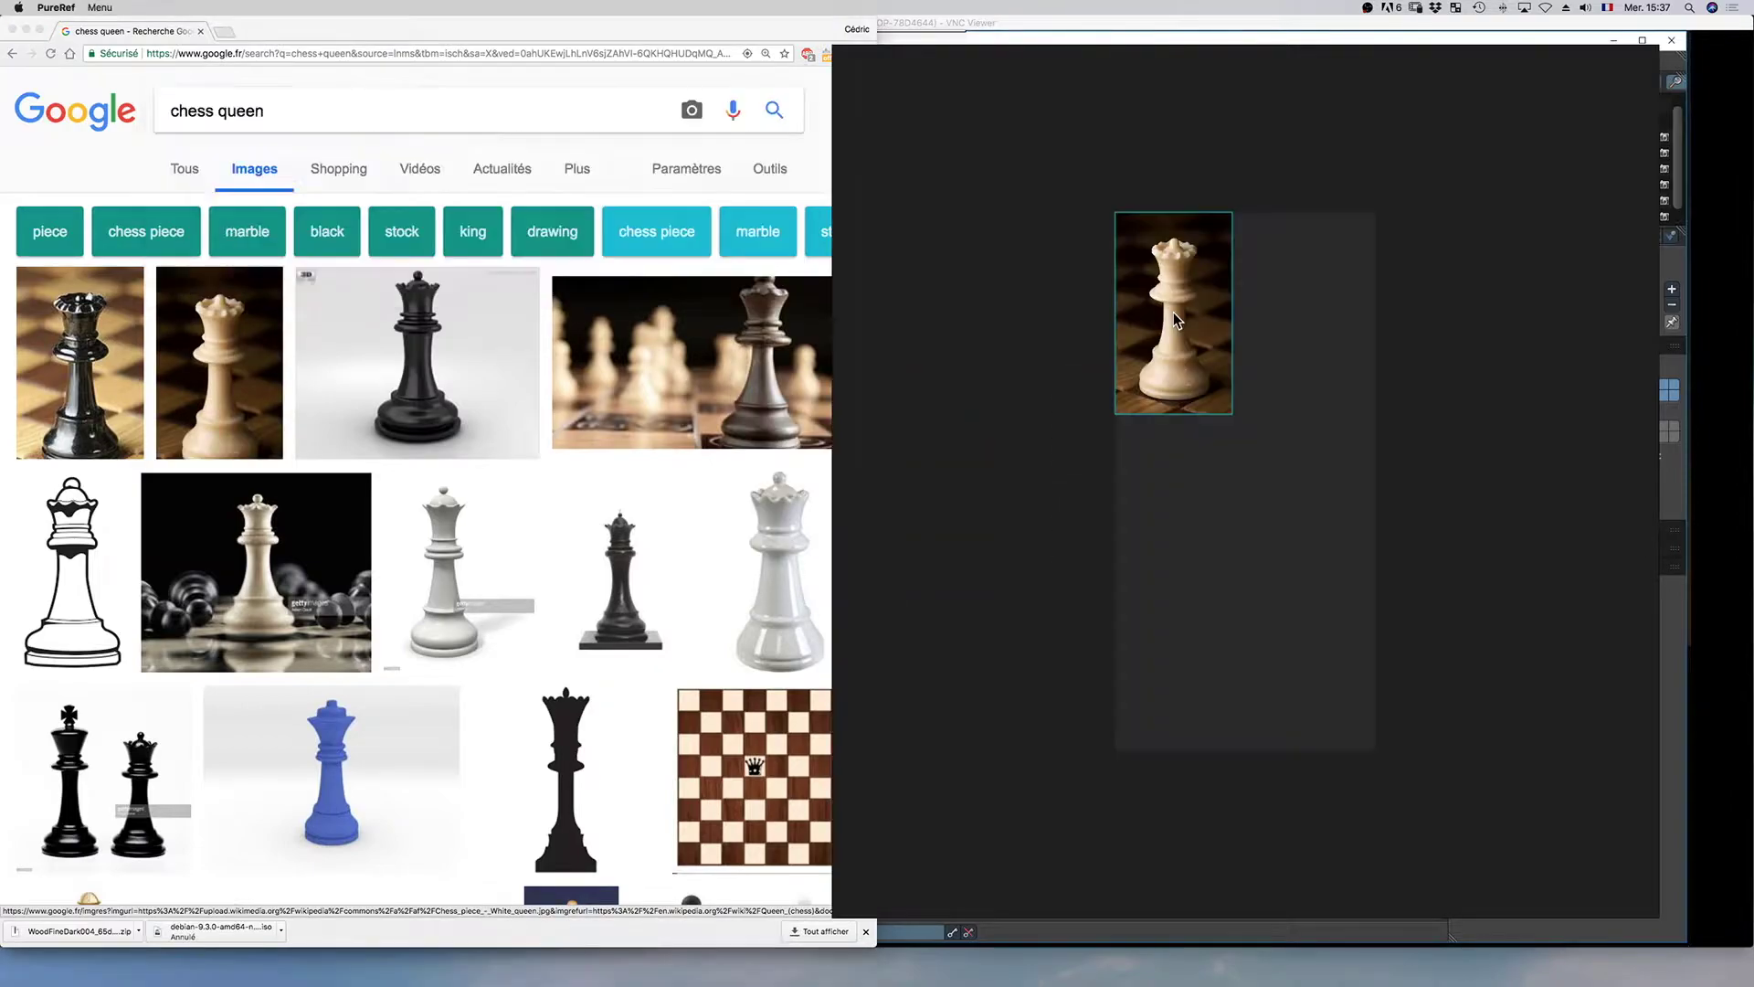
scroll(1169, 326, up, 8)
scroll(1170, 325, down, 10)
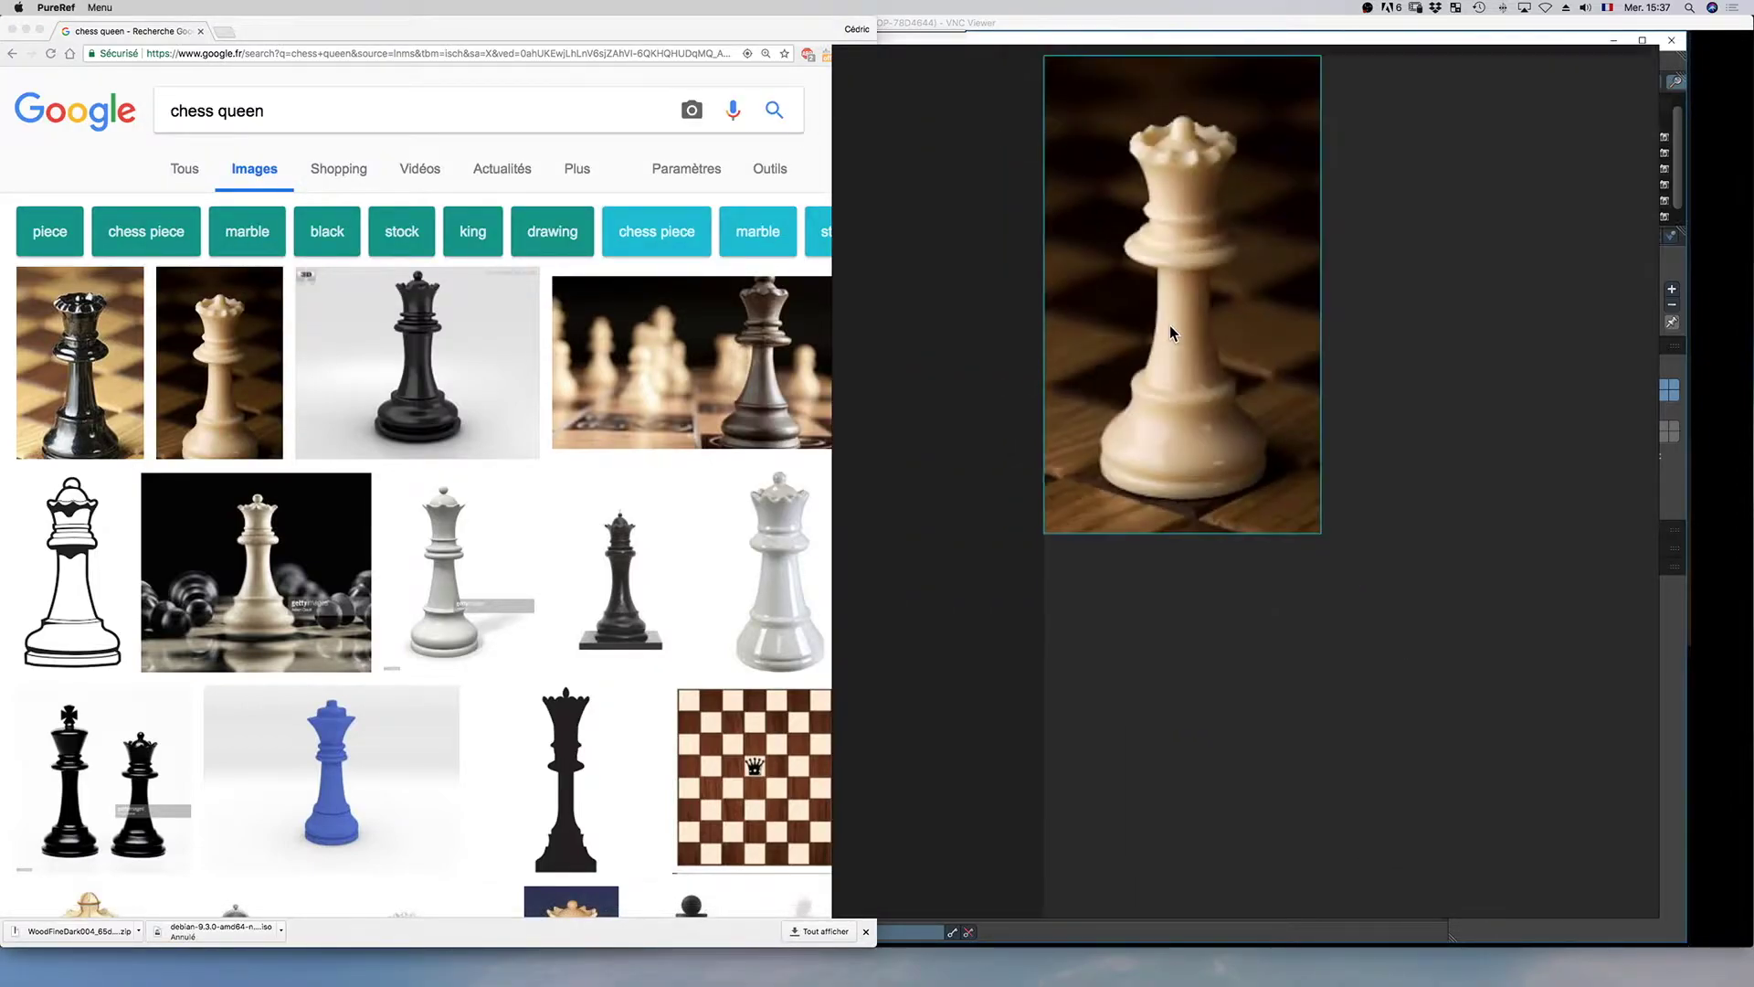
scroll(1169, 325, up, 3)
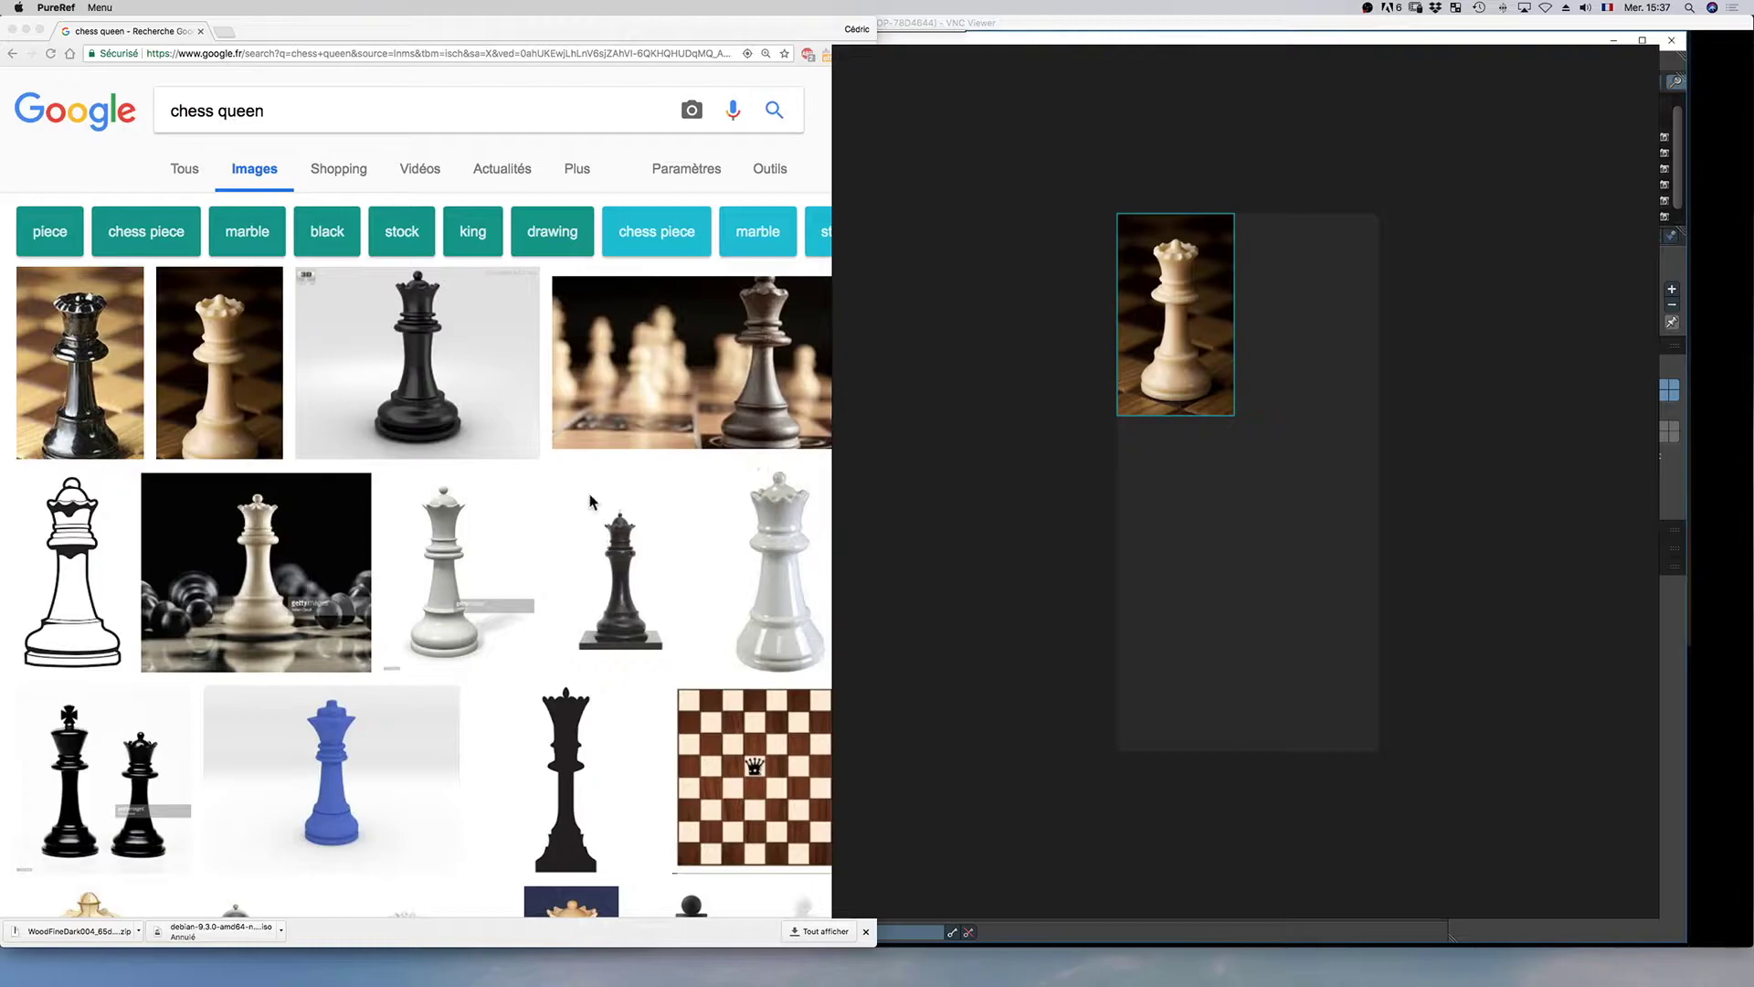
click(539, 475)
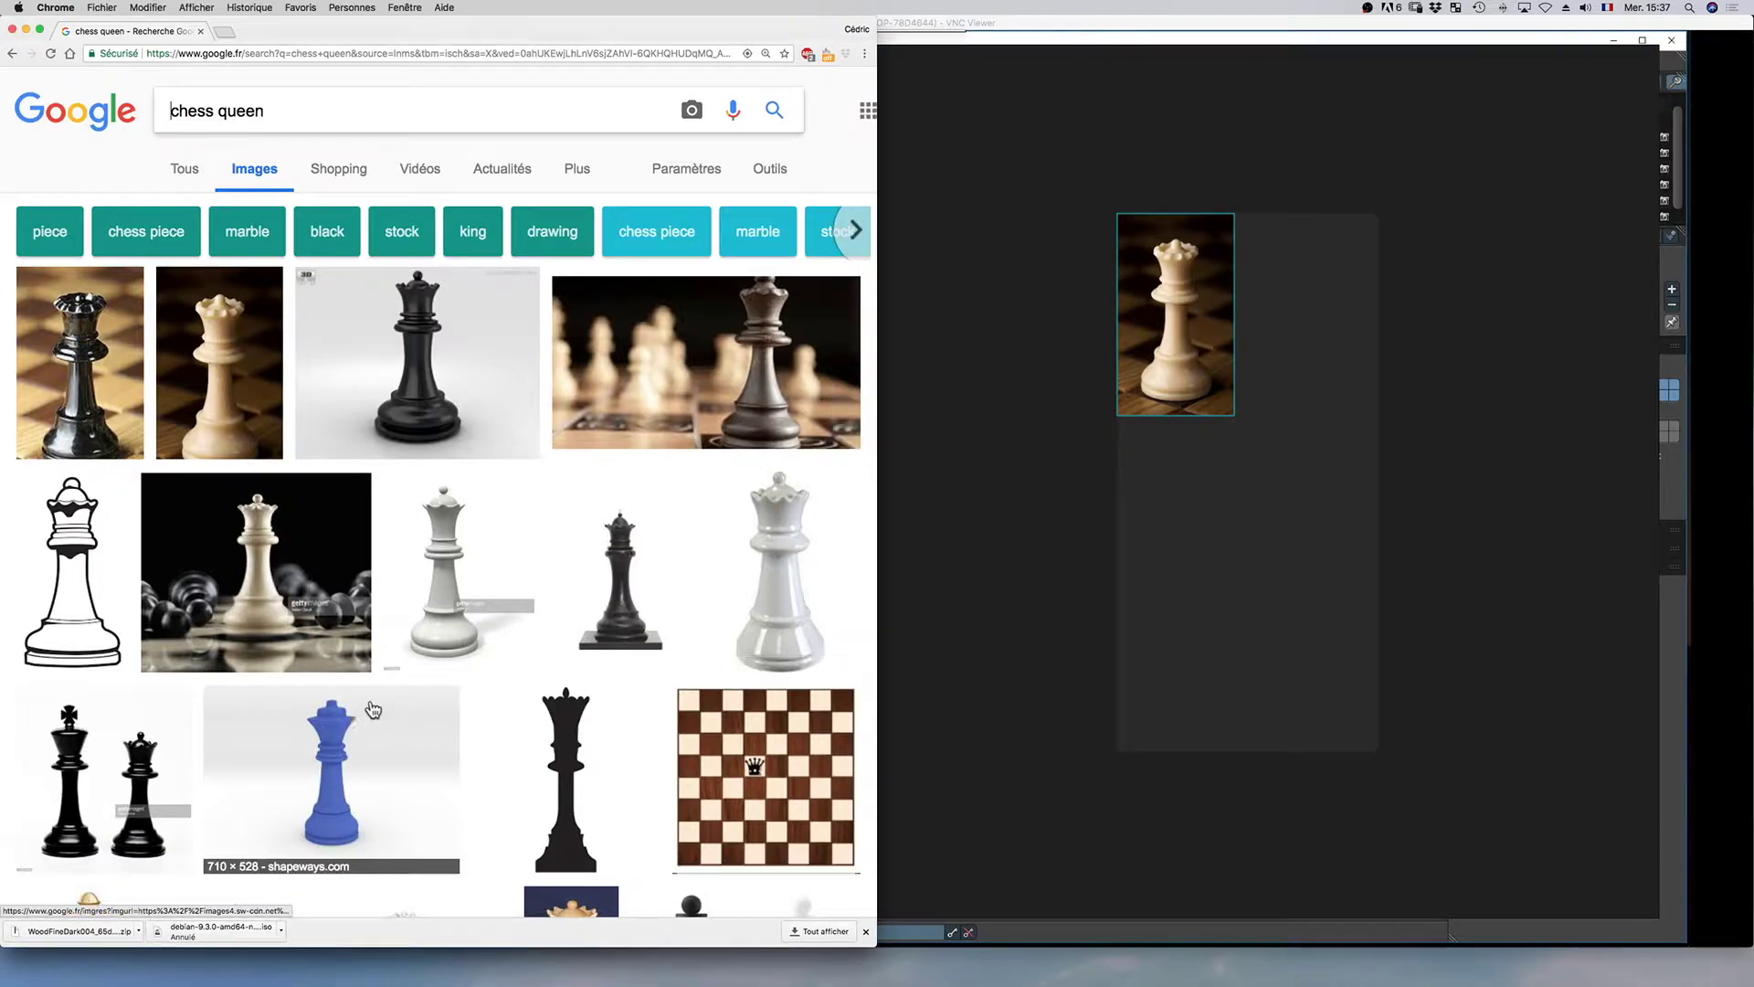
drag(73, 377, 1381, 495)
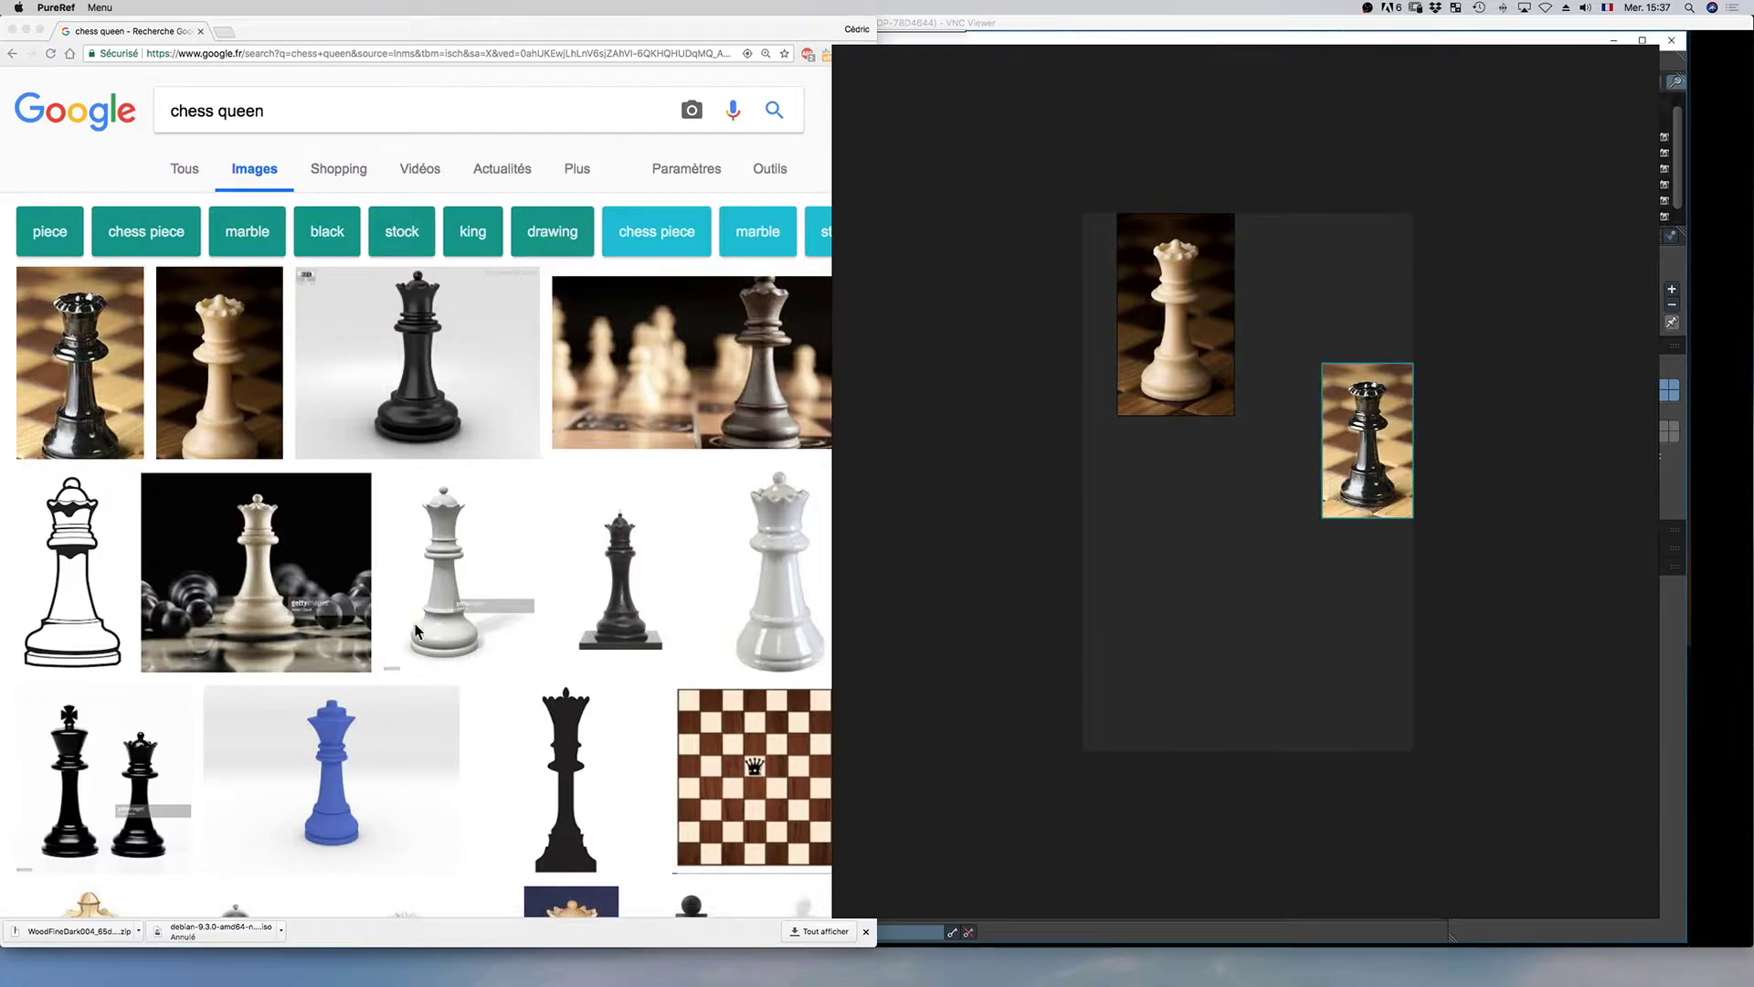
Find the solid black queen silhouette among the image results and add it to the reference board below the two photos
scroll(416, 630, down, 6)
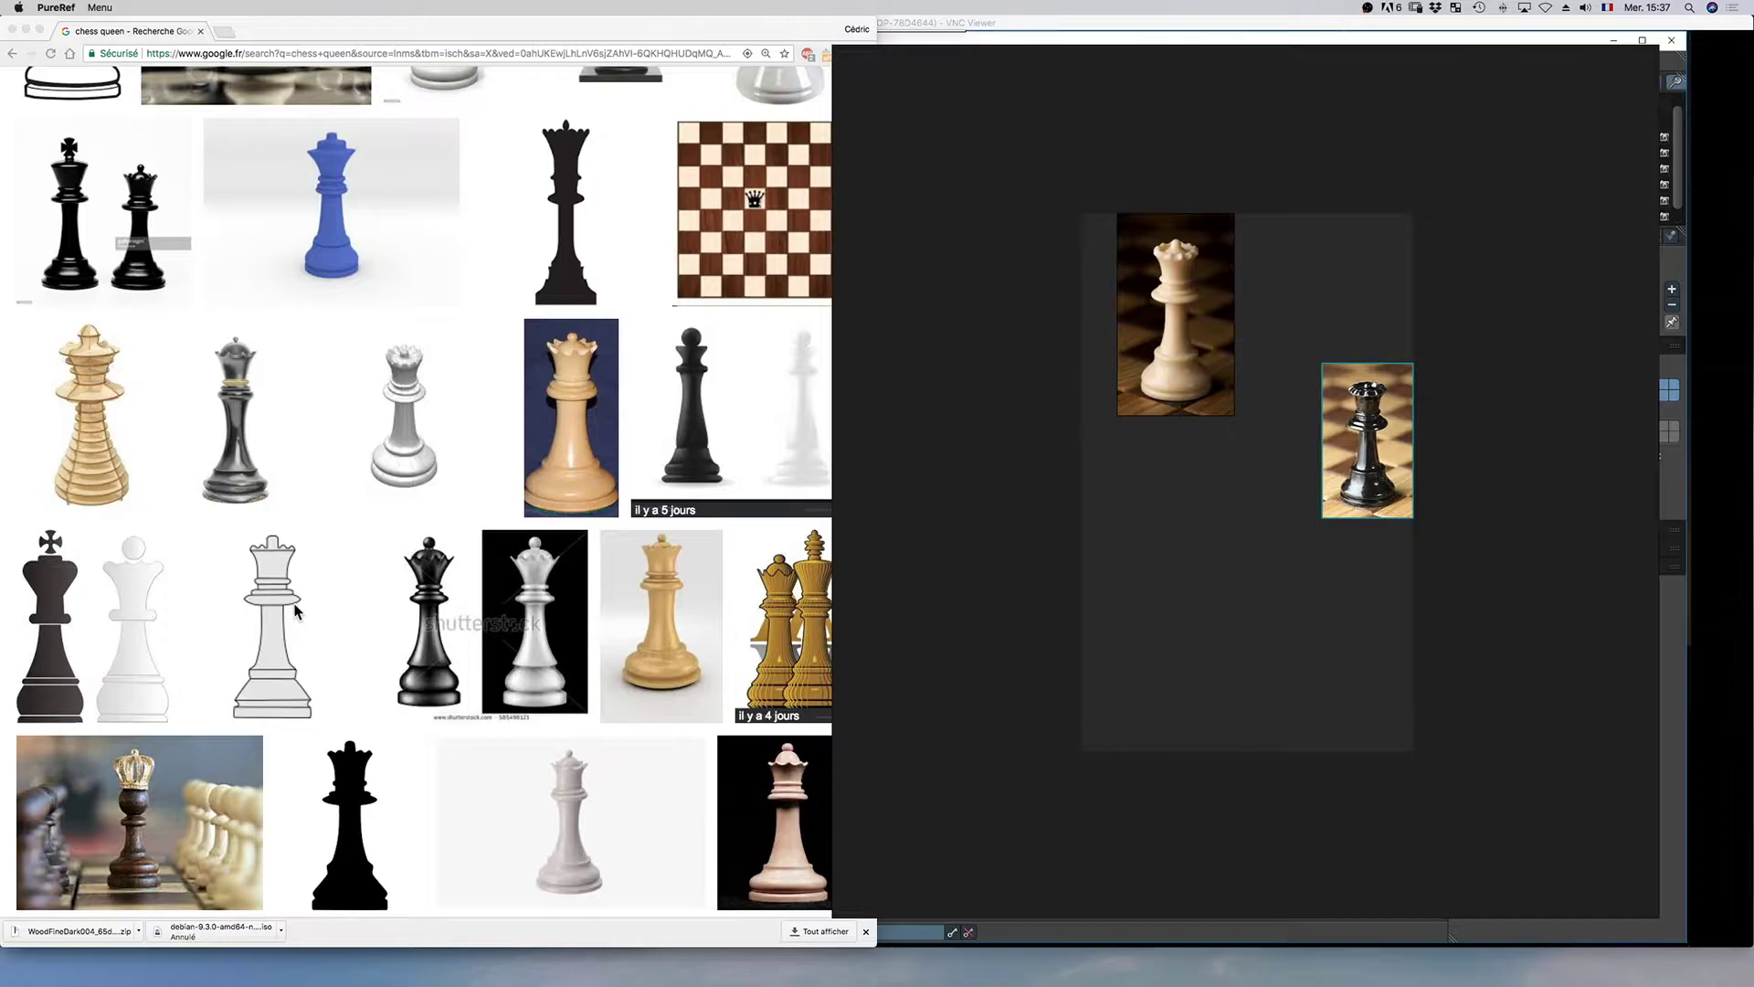
scroll(329, 648, down, 2)
click(334, 696)
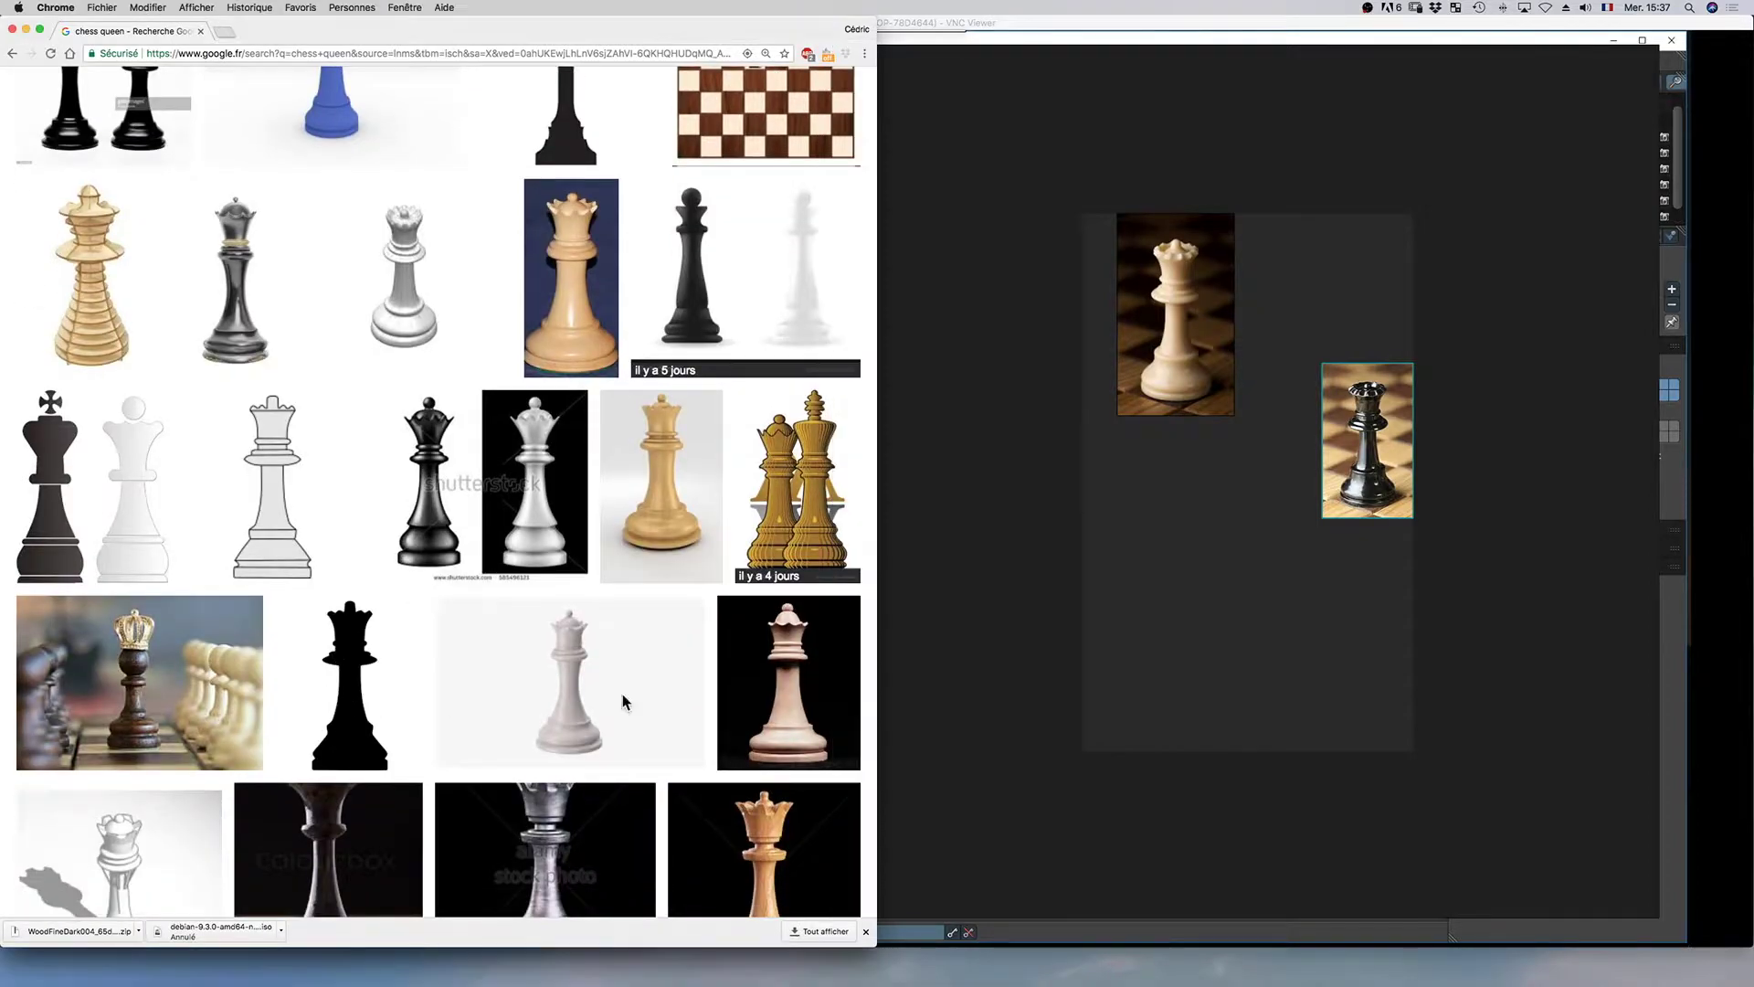
drag(332, 650, 1226, 618)
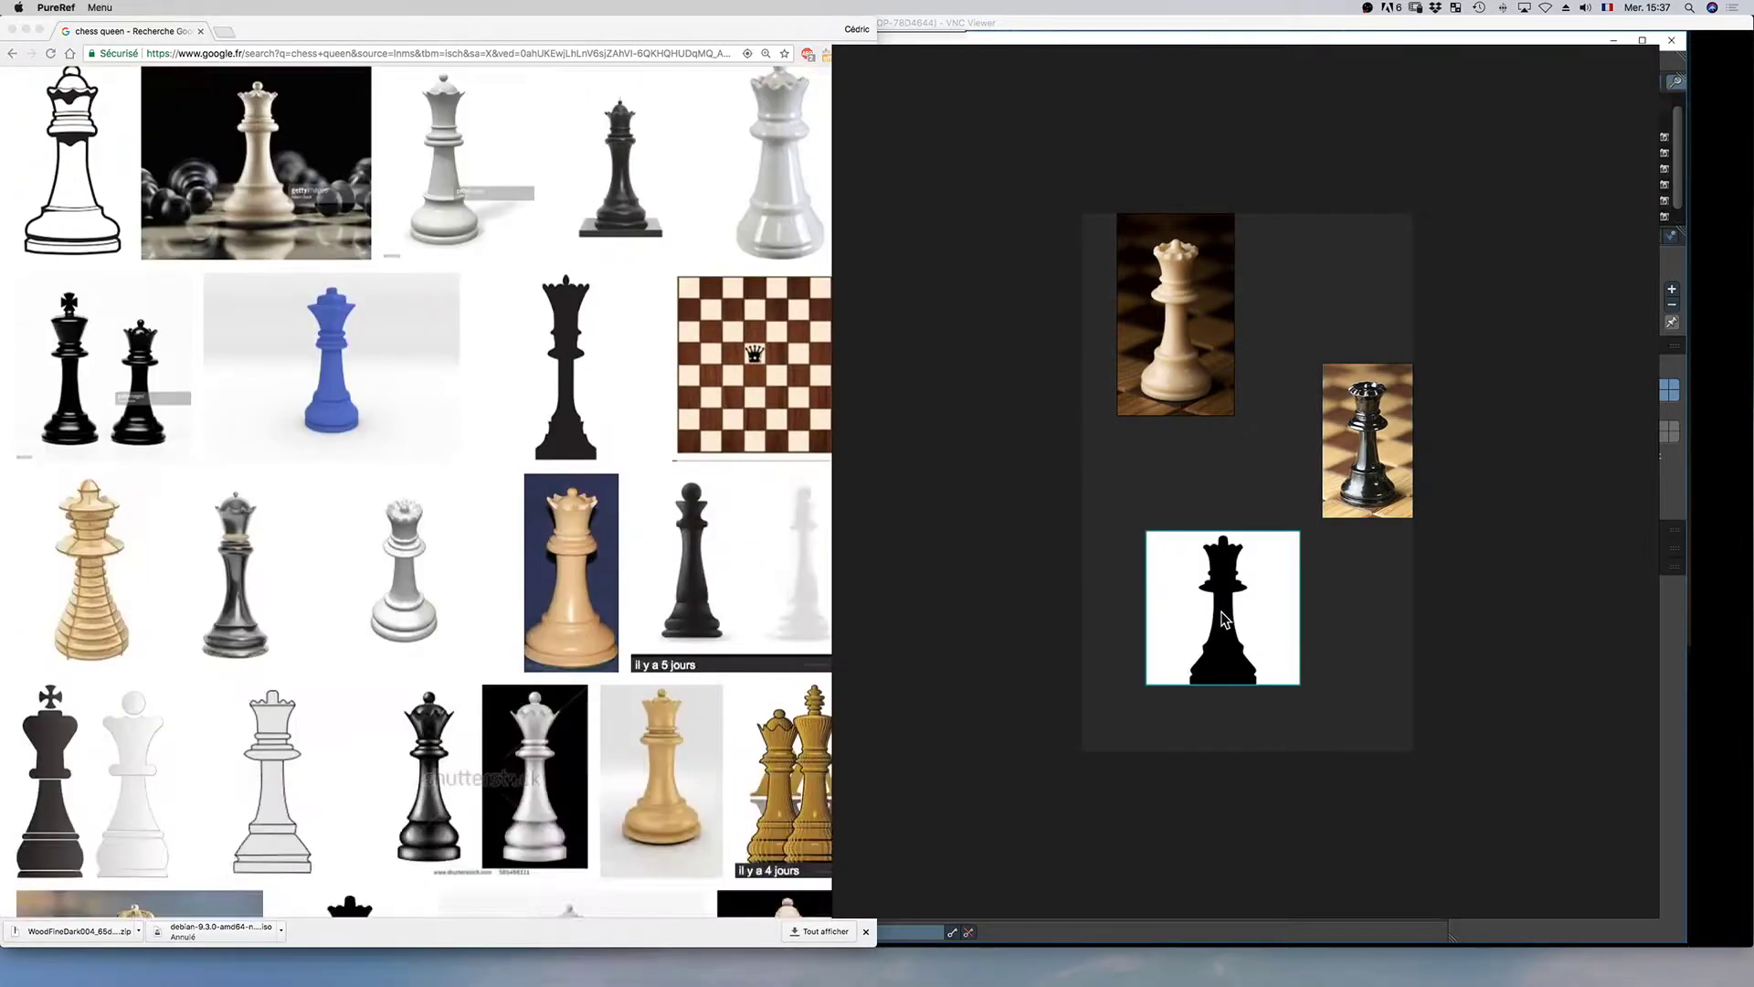
Look through more queen images and enlarge the light wooden queen photo on the board to examine its crown
scroll(574, 505, down, 4)
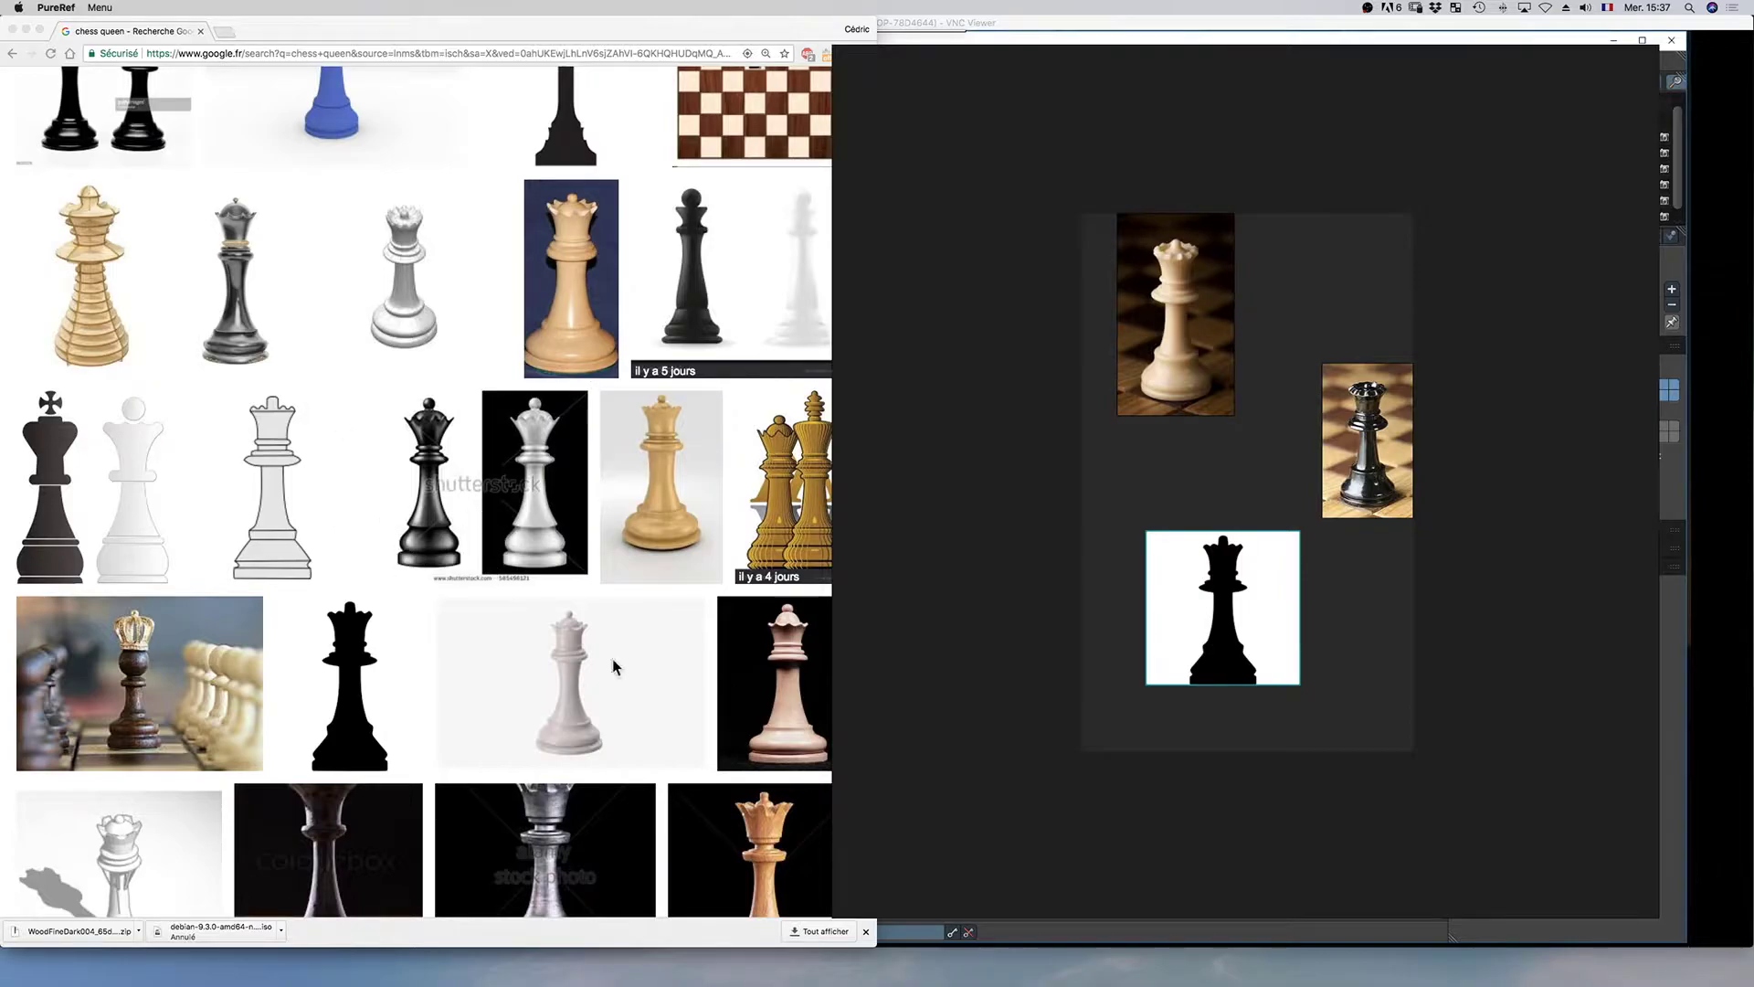
scroll(498, 673, down, 5)
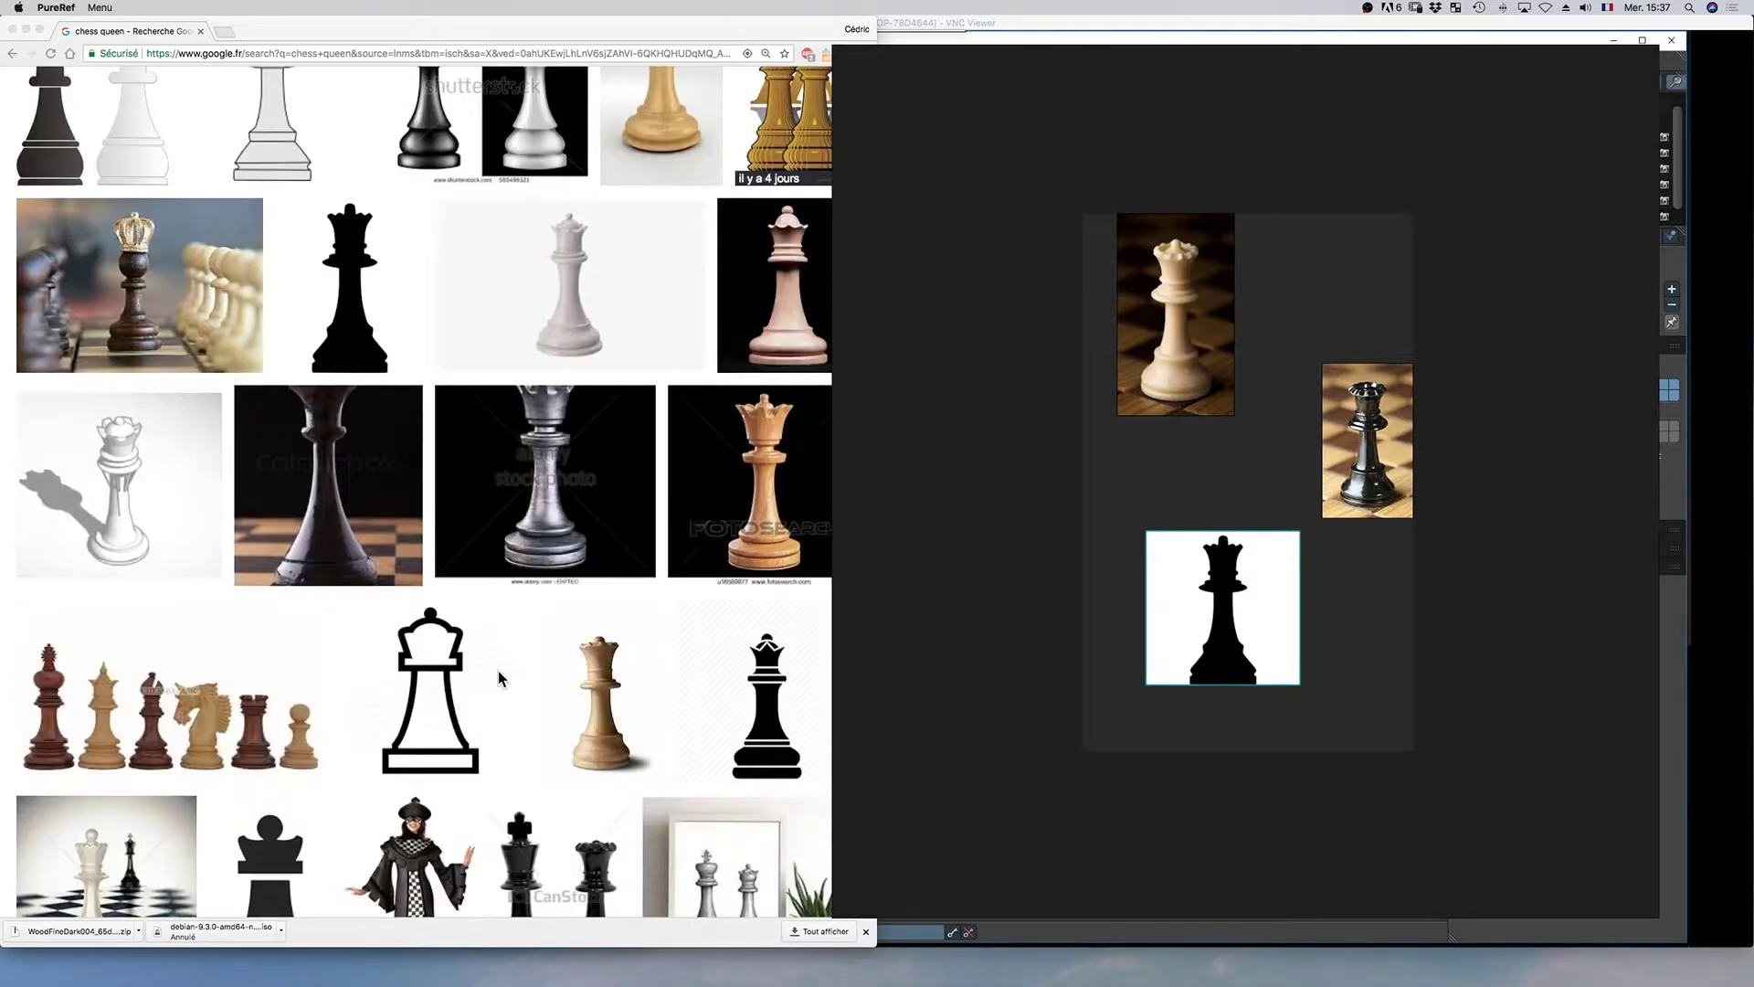
scroll(498, 673, down, 4)
double_click(1133, 233)
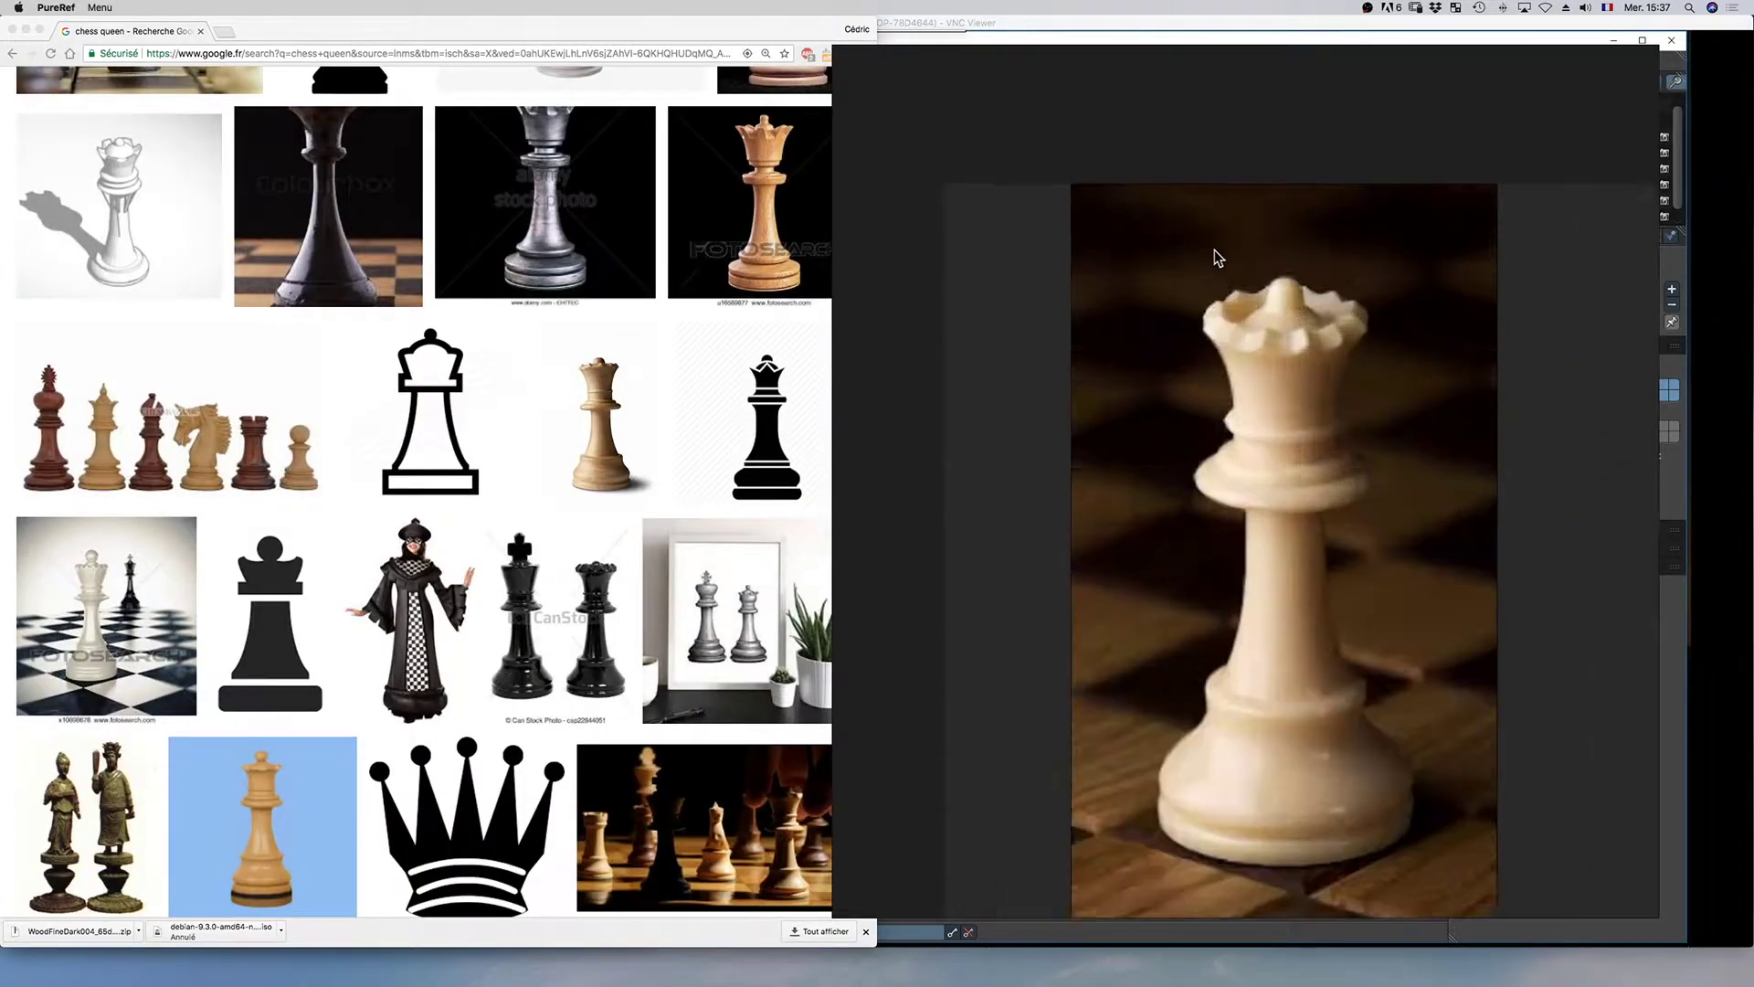
scroll(1319, 402, up, 3)
scroll(1330, 418, down, 2)
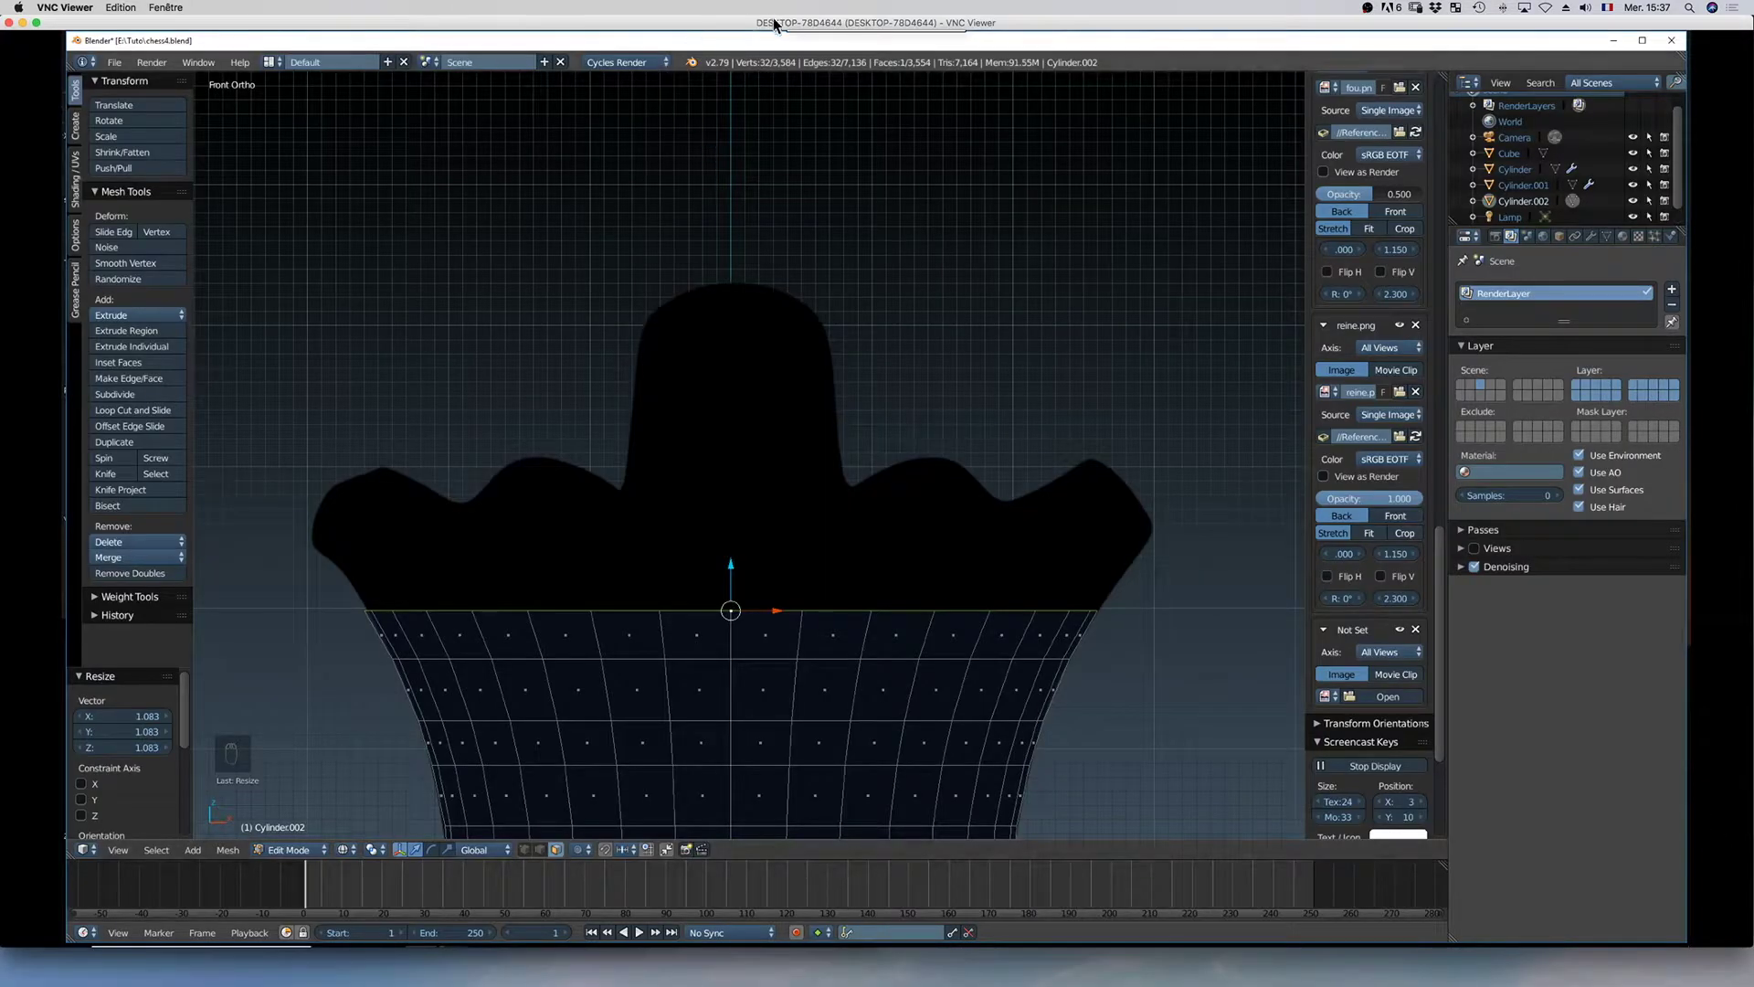
Switch back to Blender and extrude and scale the top face outward in two stages up to the crown's widest point
click(805, 41)
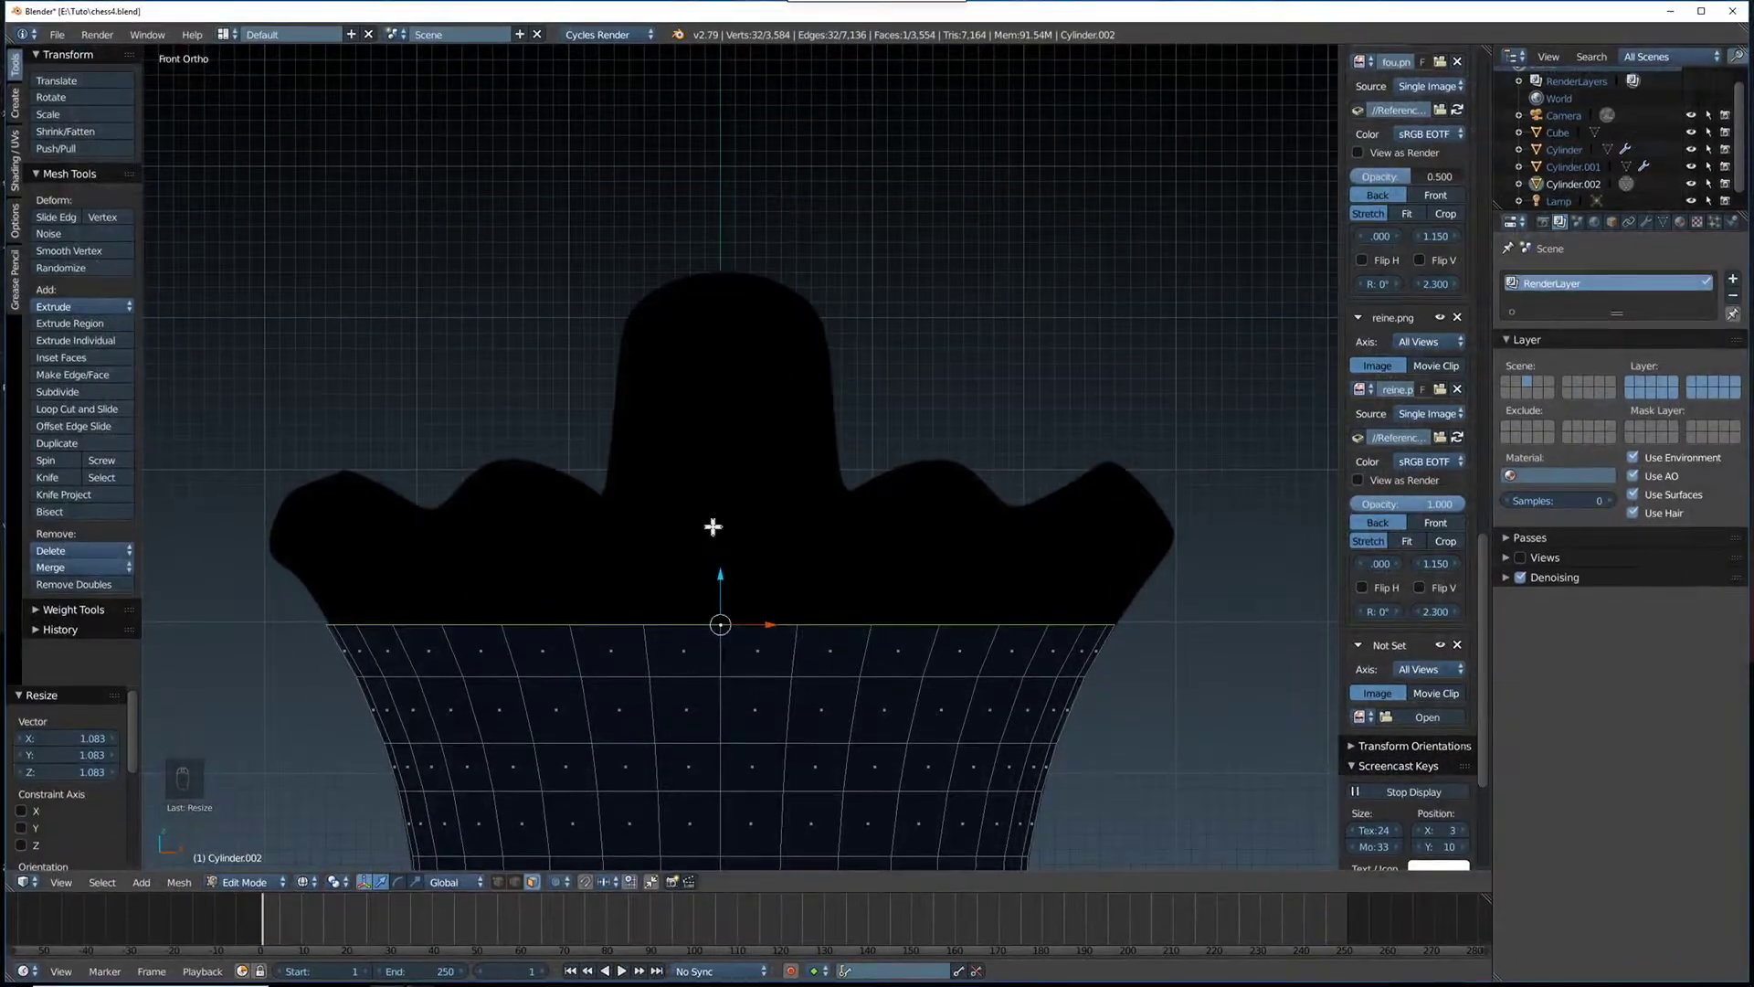
key(e)
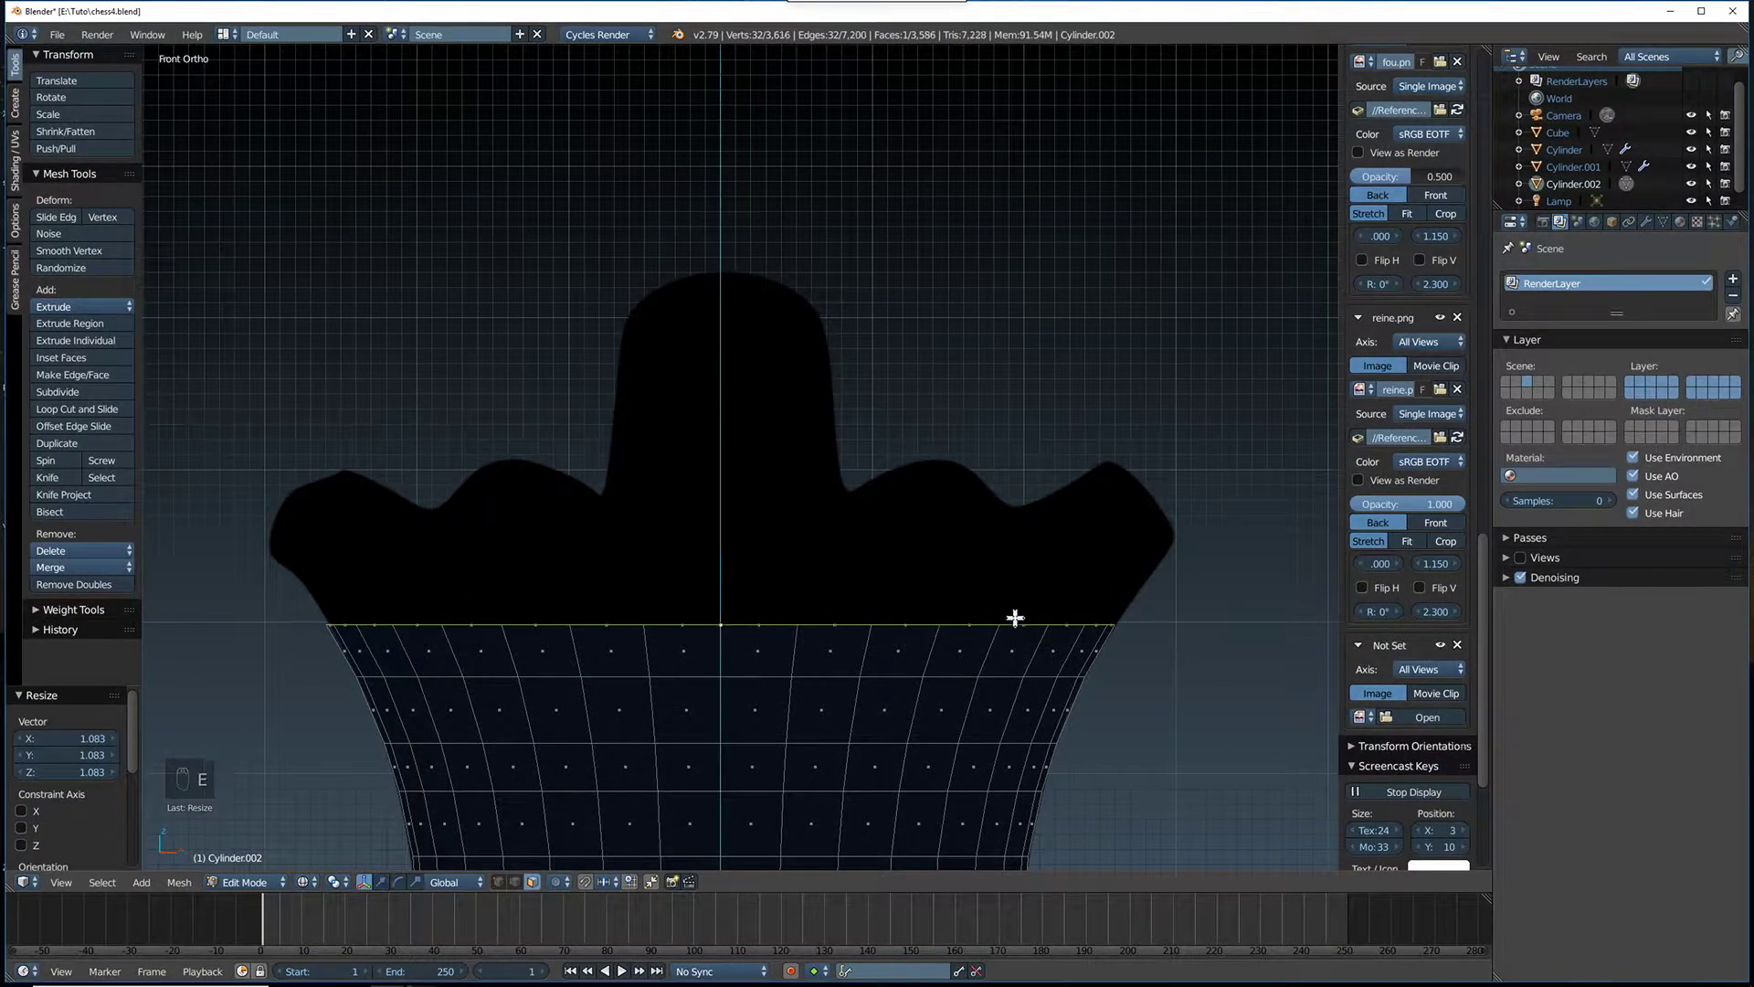
click(1018, 589)
key(s)
click(1043, 575)
key(e)
click(1053, 537)
key(s)
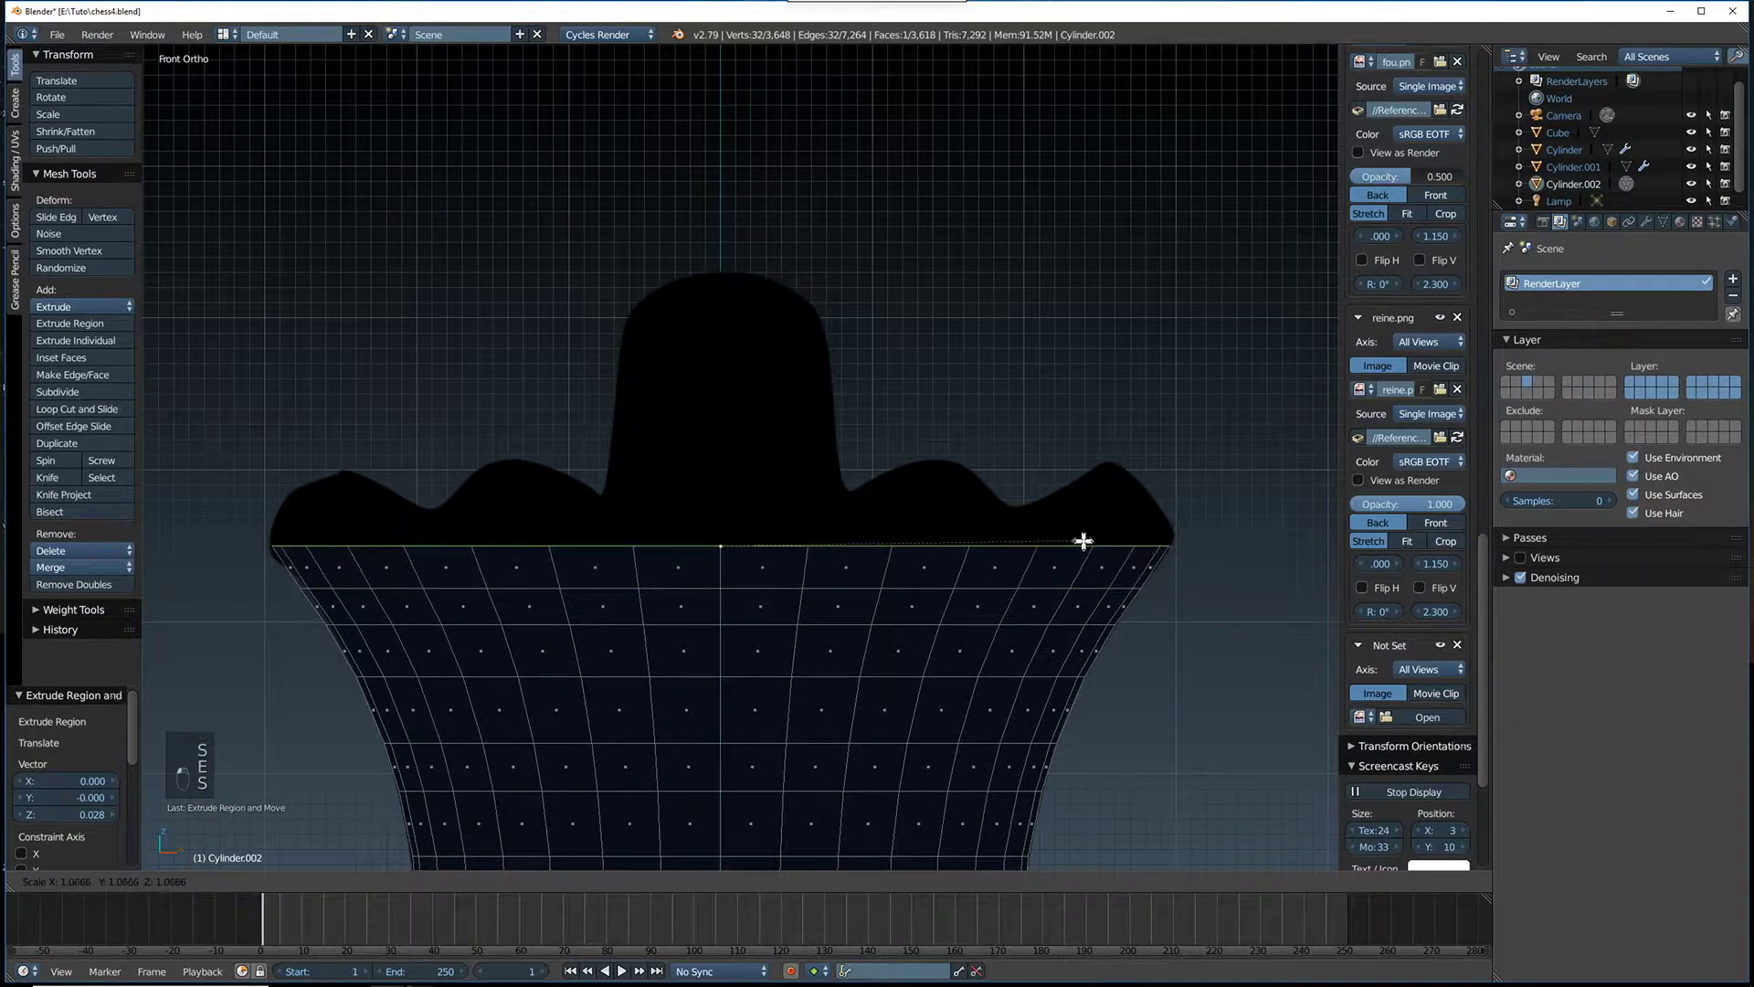
click(1084, 541)
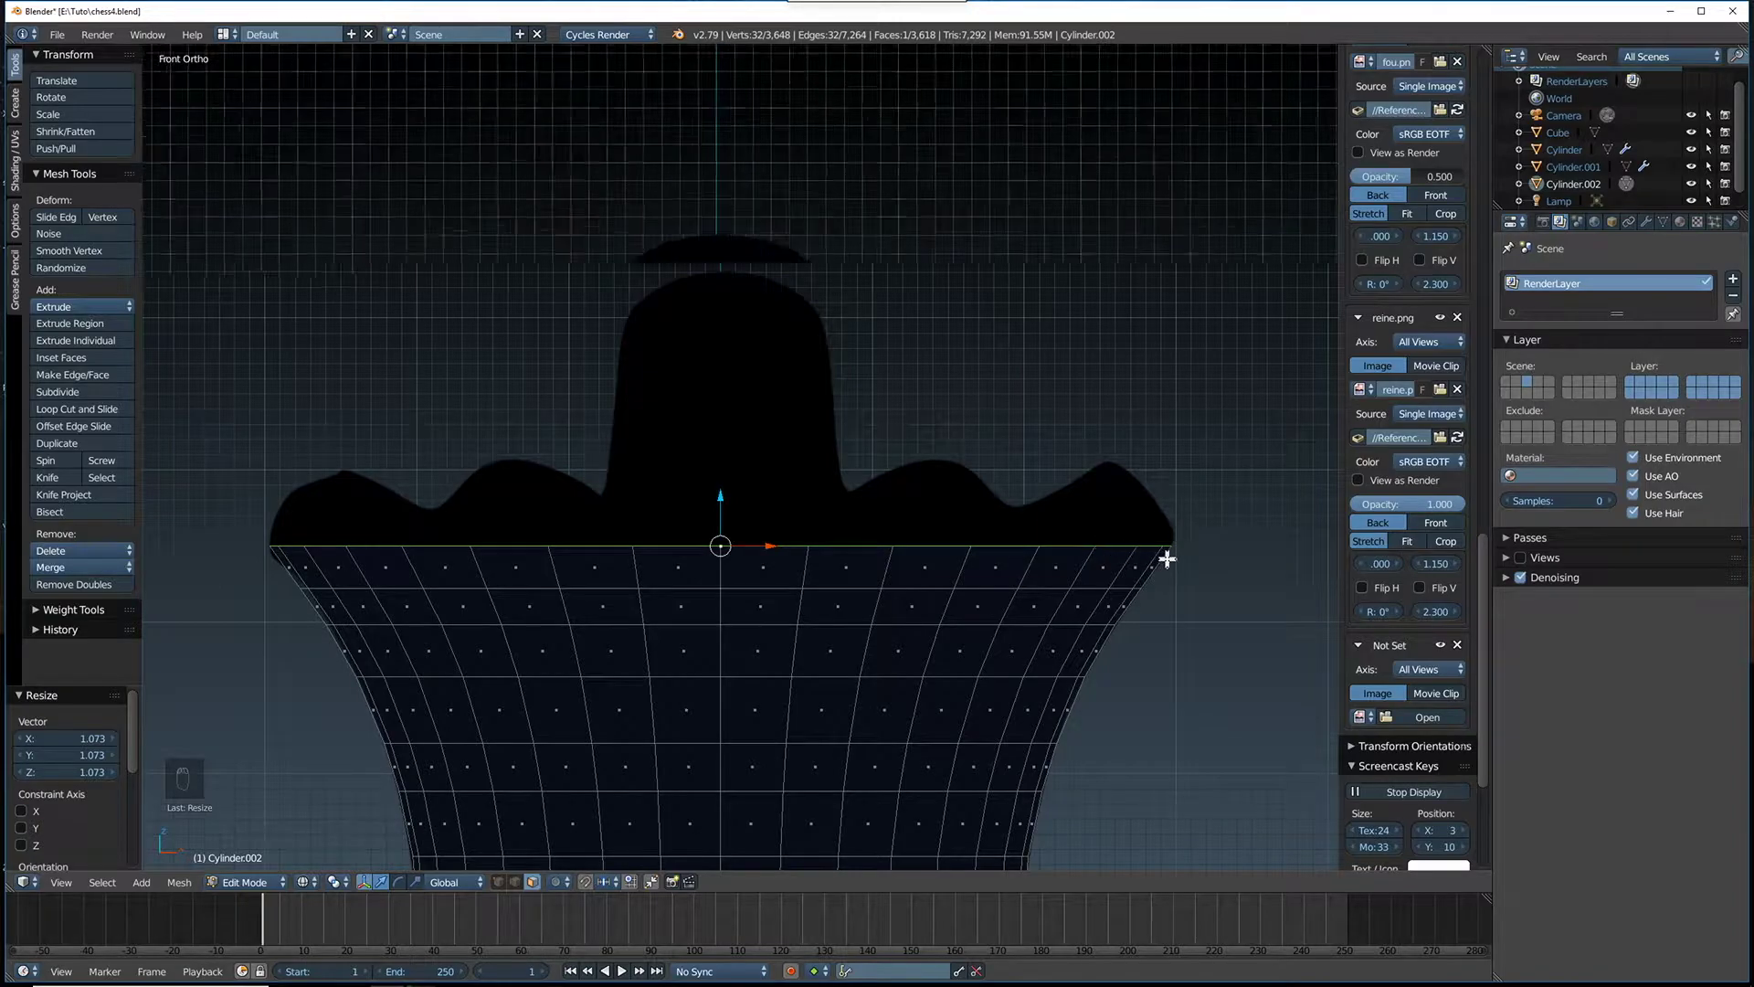
Extrude the top face in two short stages around the crown's widest edge, adjusting its height and scale to the silhouette
scroll(1183, 564, up, 3)
scroll(791, 521, up, 4)
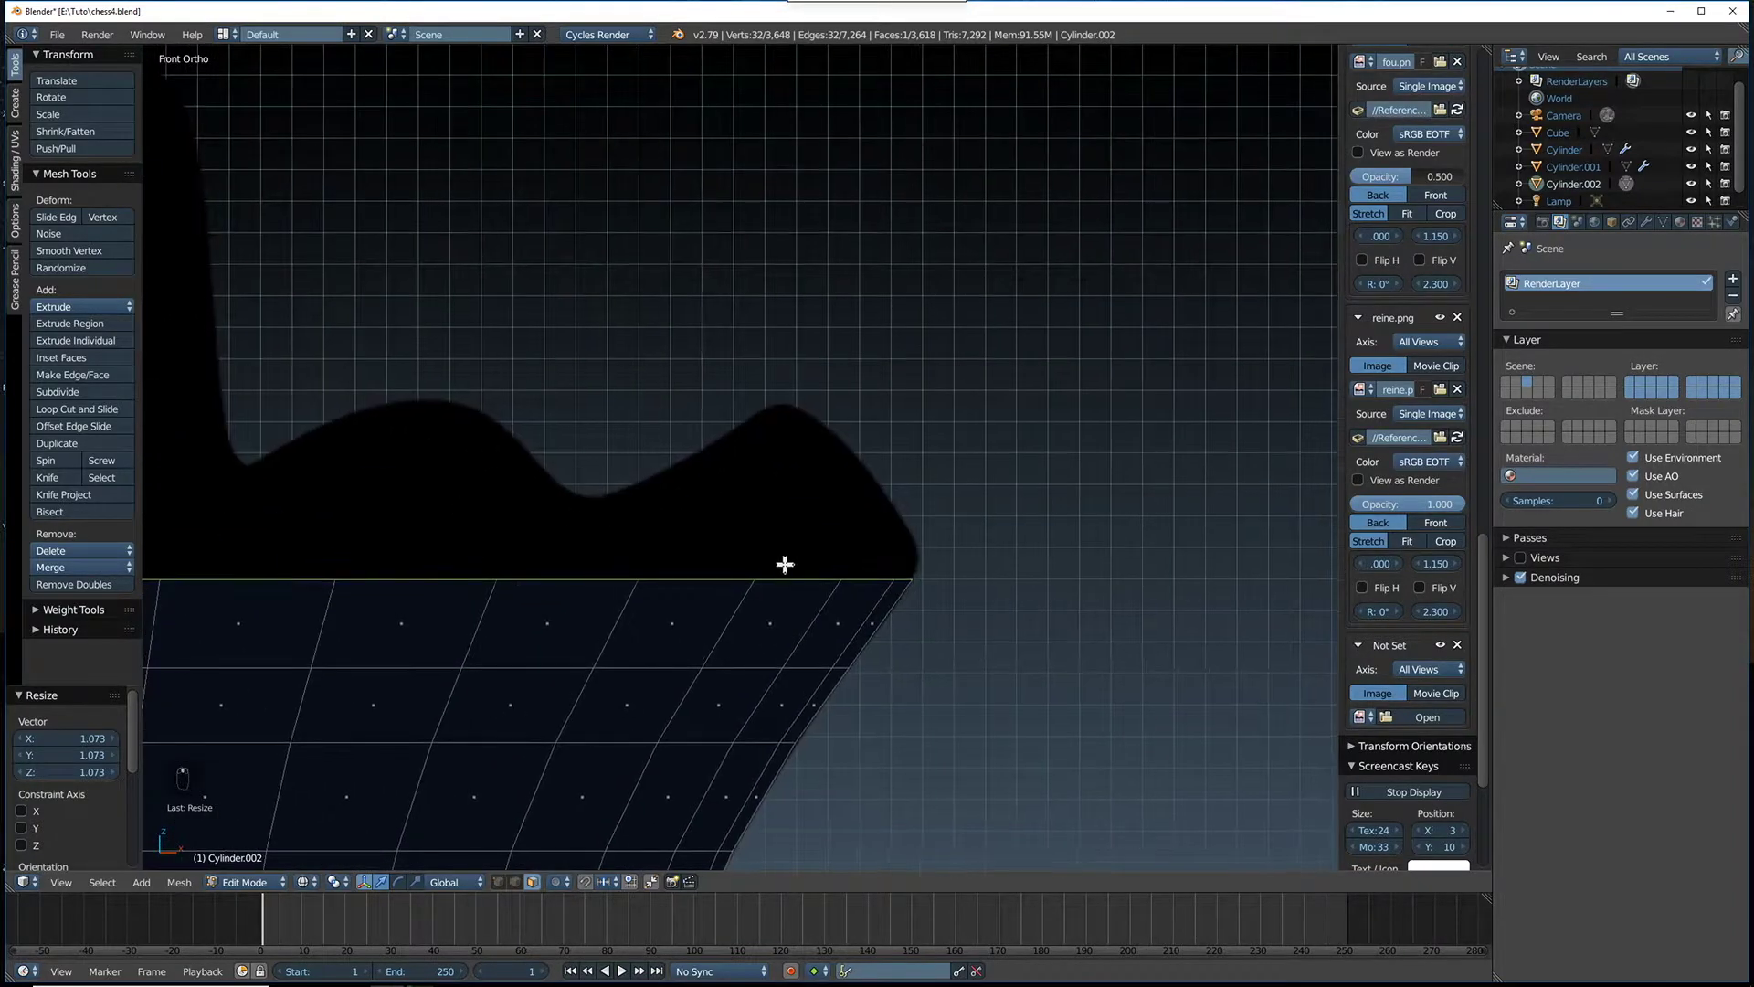
key(e)
click(822, 544)
key(s)
click(827, 545)
key(e)
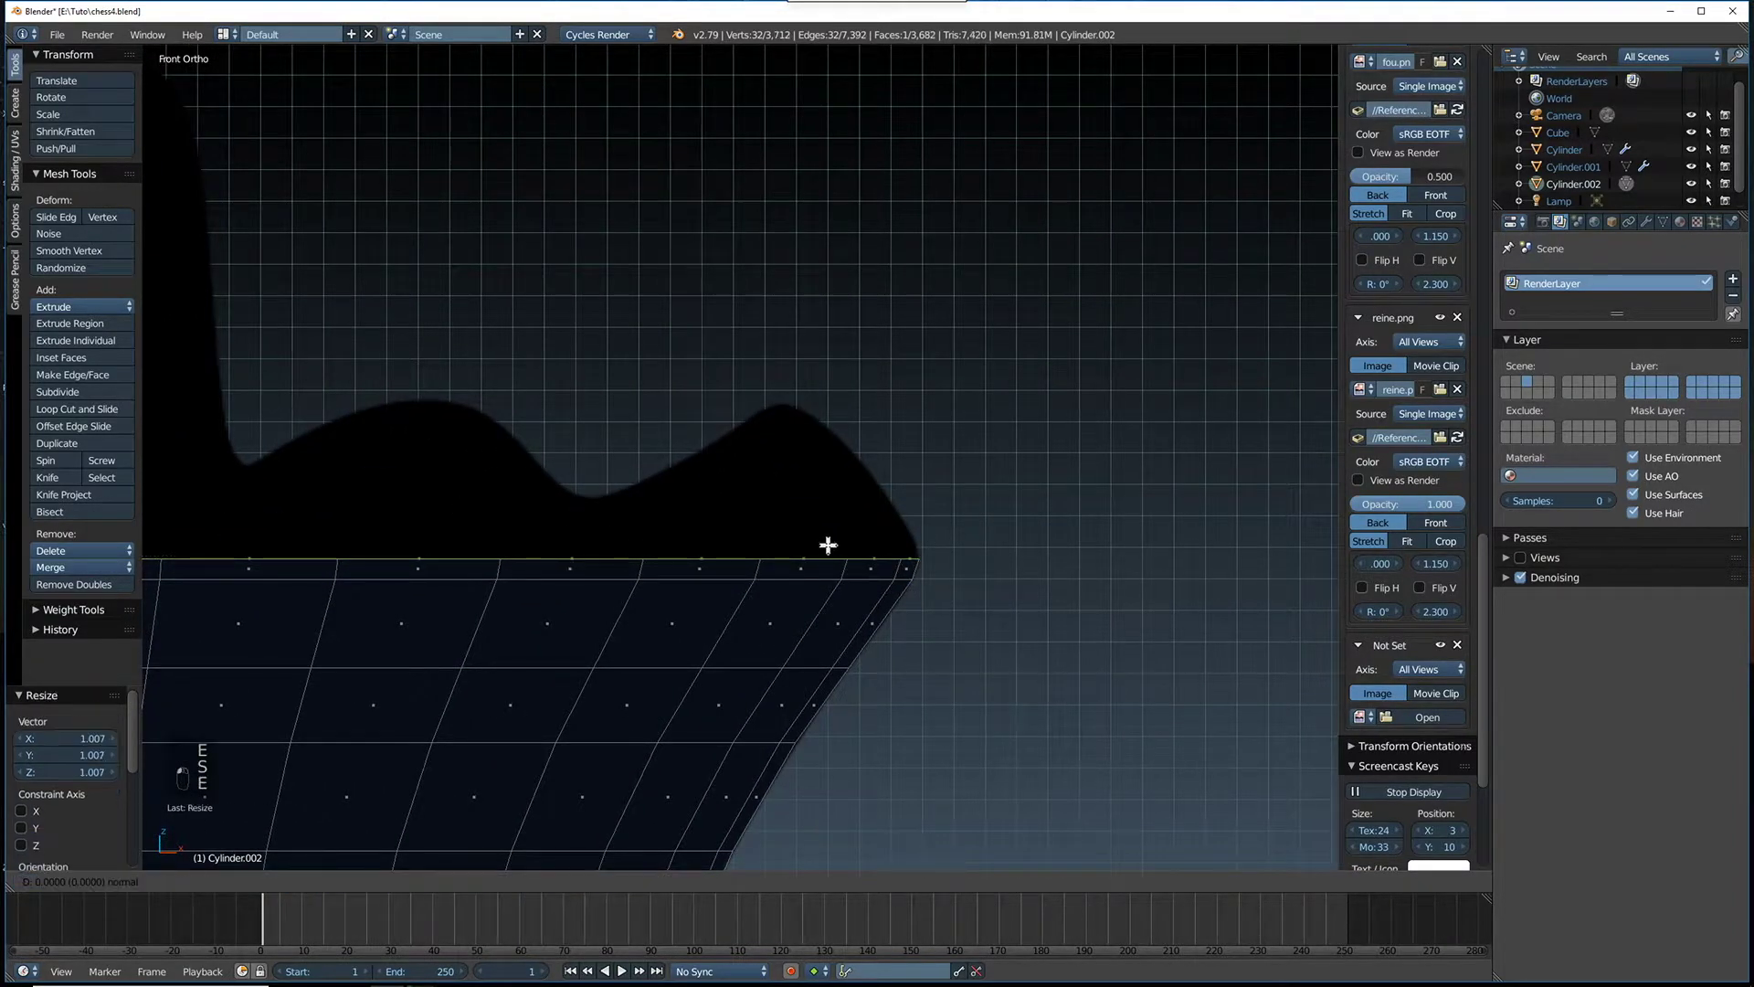
click(827, 513)
key(s)
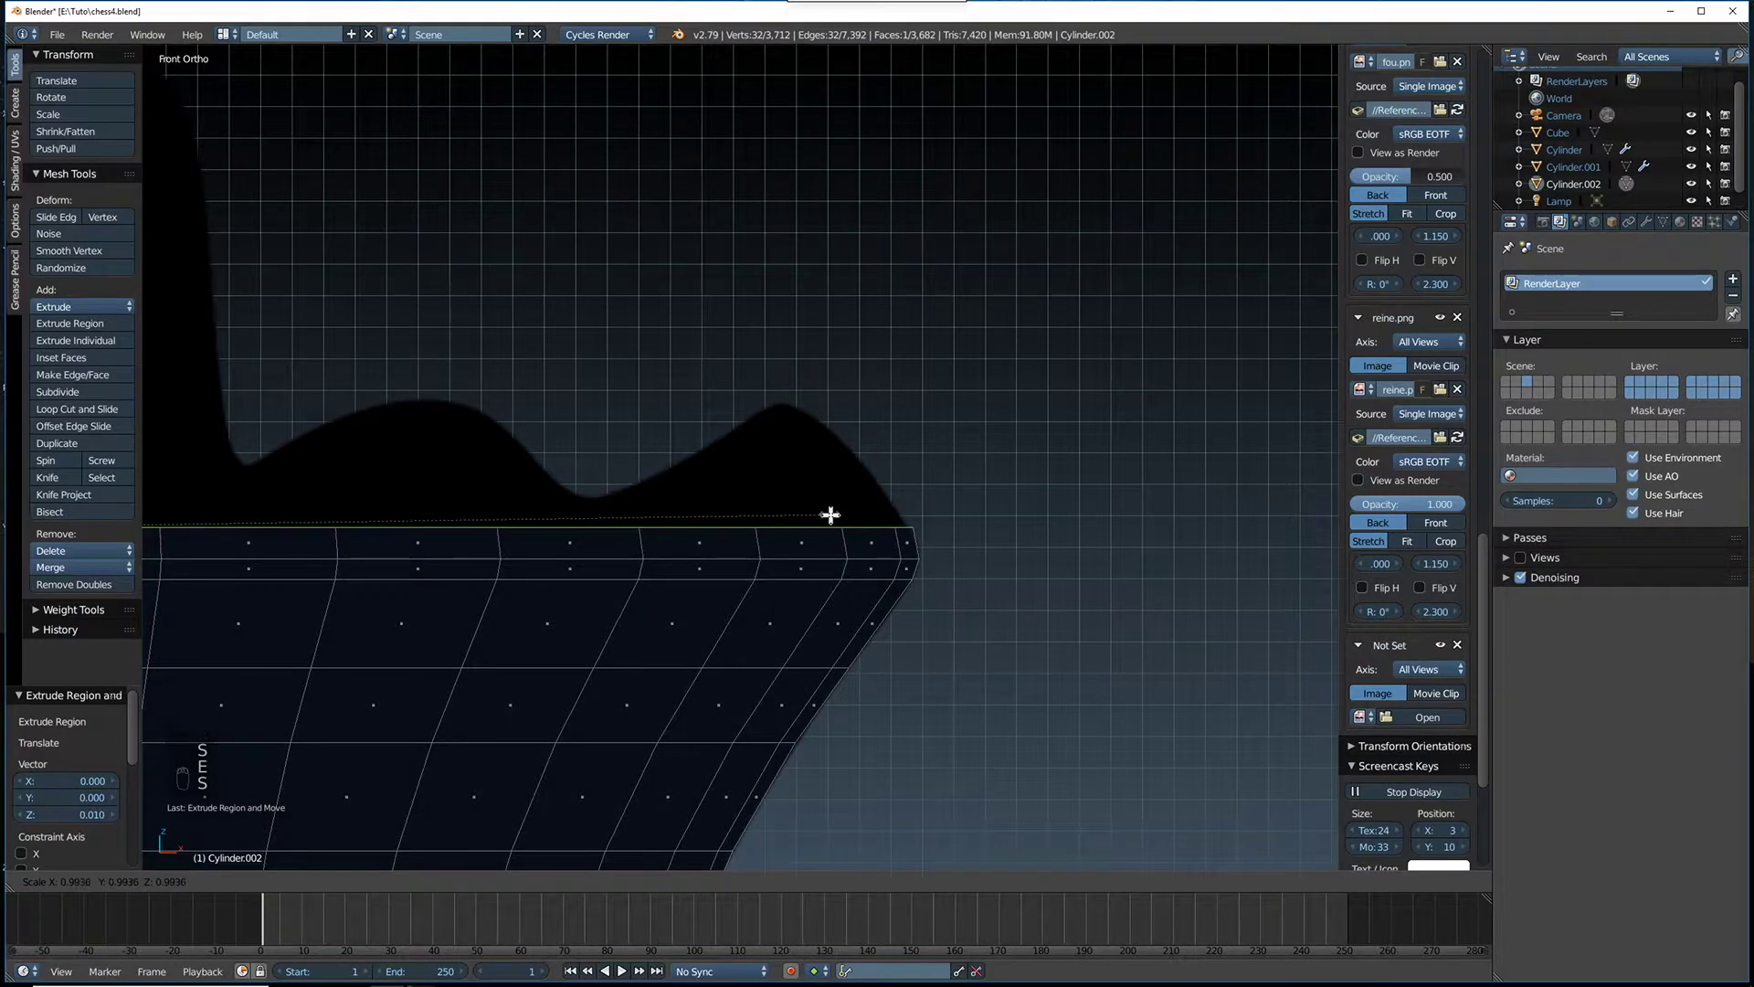
click(830, 515)
key(g)
click(834, 526)
key(s)
click(839, 530)
Extrude and scale the top face inward in three stages along the lower slope of the outer scallop
key(e)
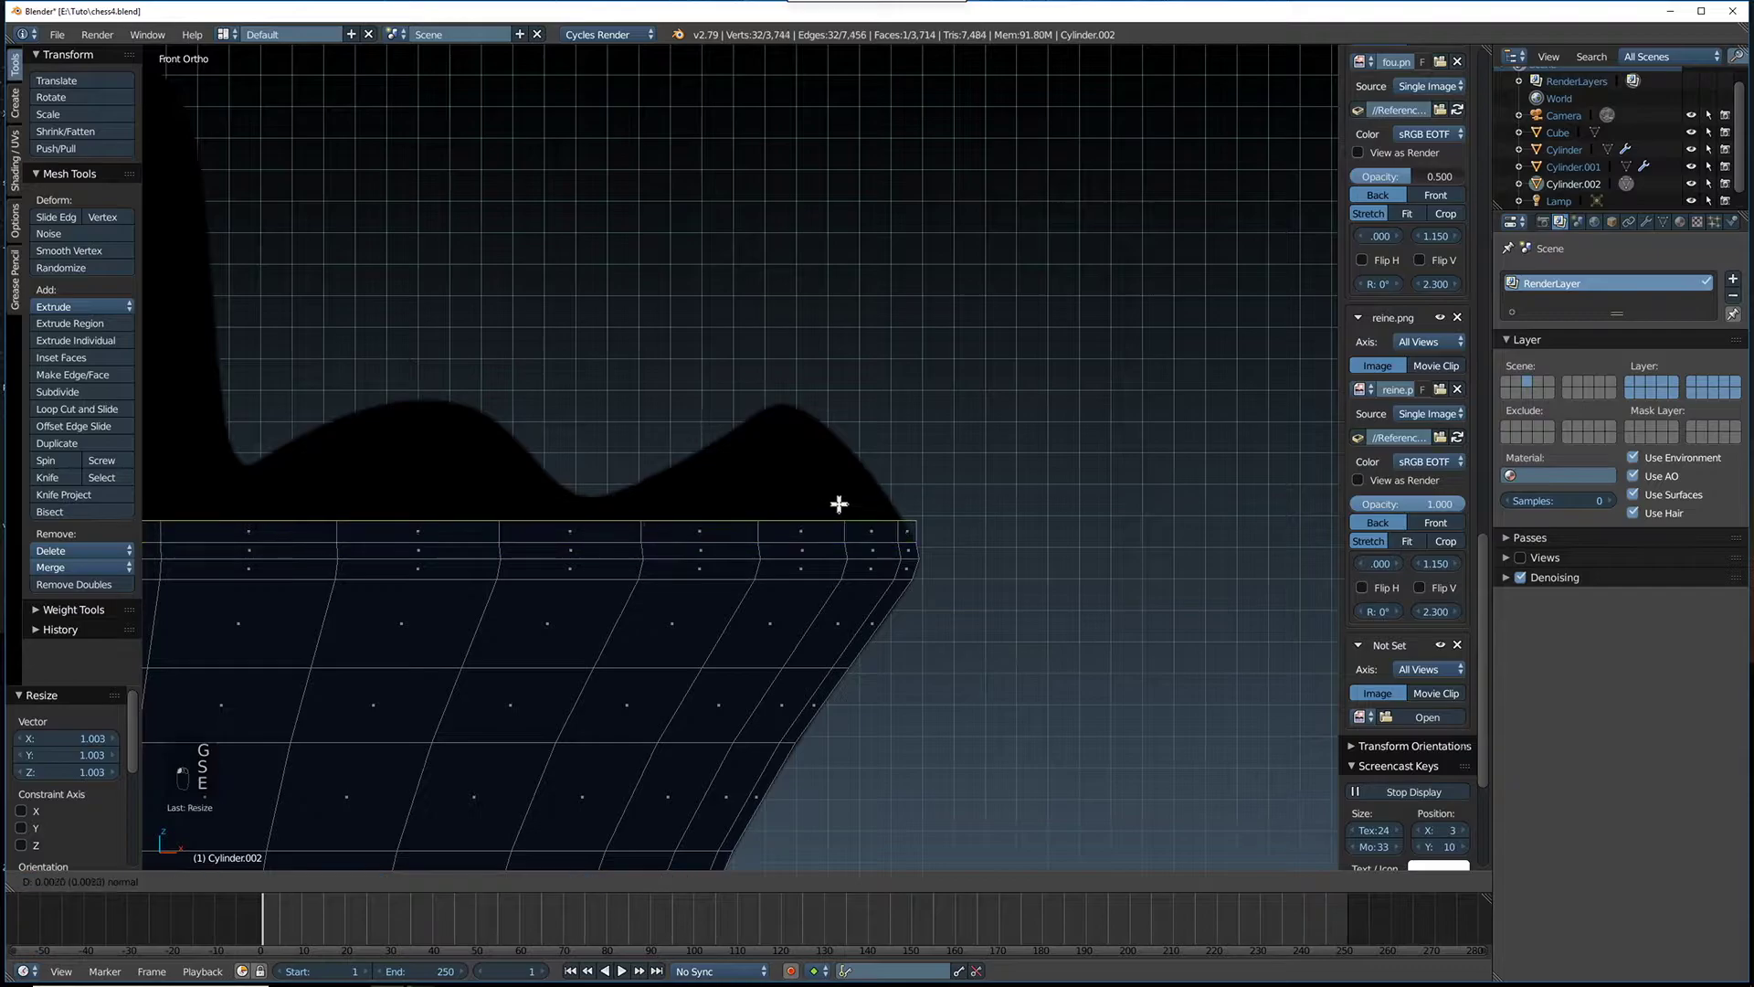
click(831, 502)
key(s)
click(822, 497)
key(e)
click(822, 467)
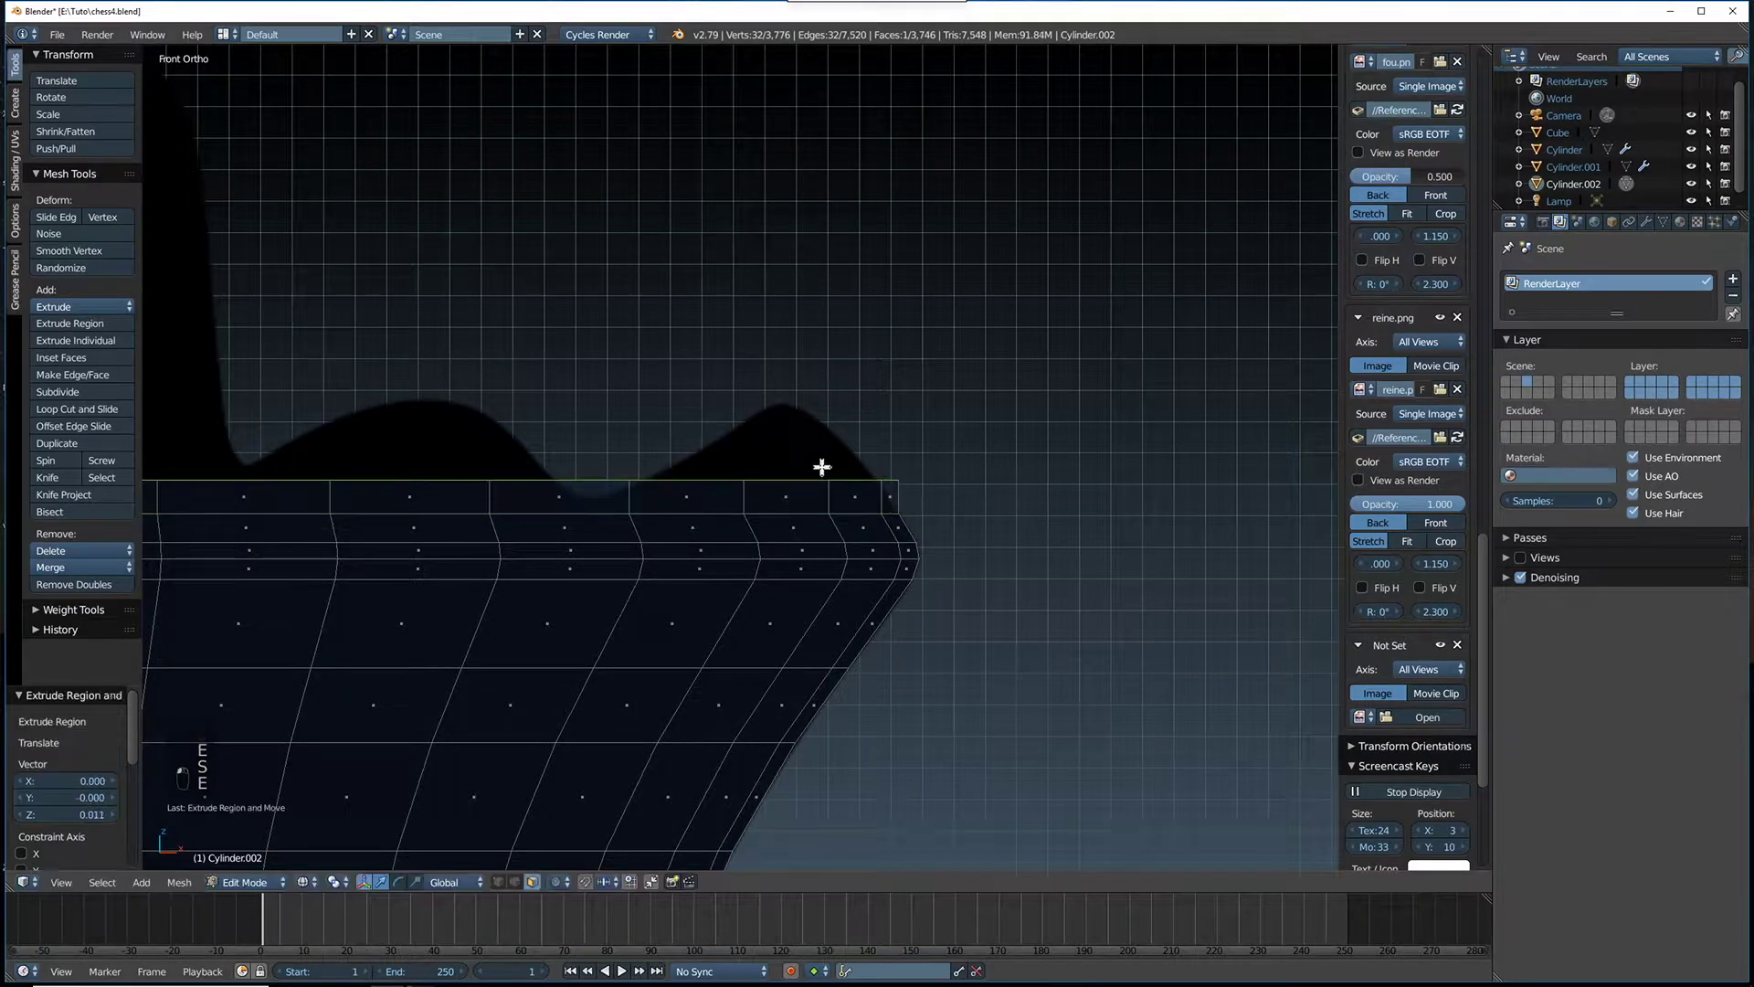
key(s)
click(788, 466)
key(e)
click(786, 442)
key(s)
click(767, 443)
Extrude and scale the top face inward in three smaller stages to round the rim up to the outer scallop's peak
key(e)
click(767, 423)
key(s)
click(746, 421)
key(e)
click(747, 403)
key(s)
click(732, 403)
key(e)
click(735, 394)
key(s)
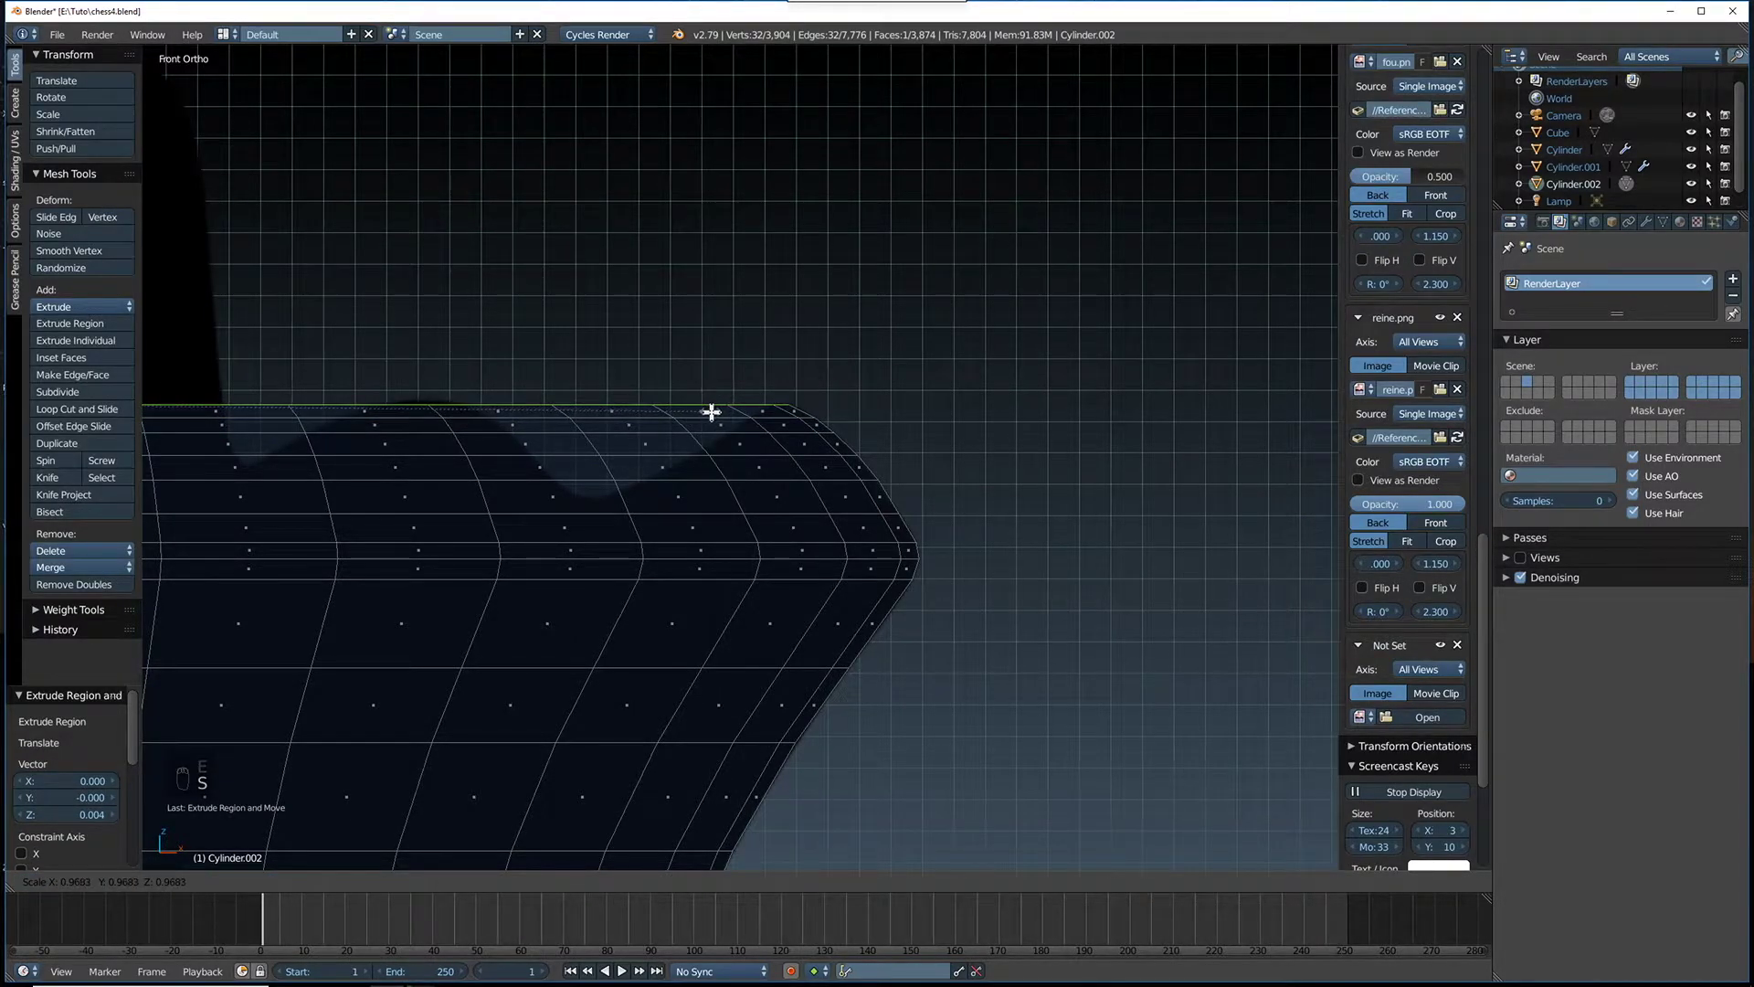
click(715, 412)
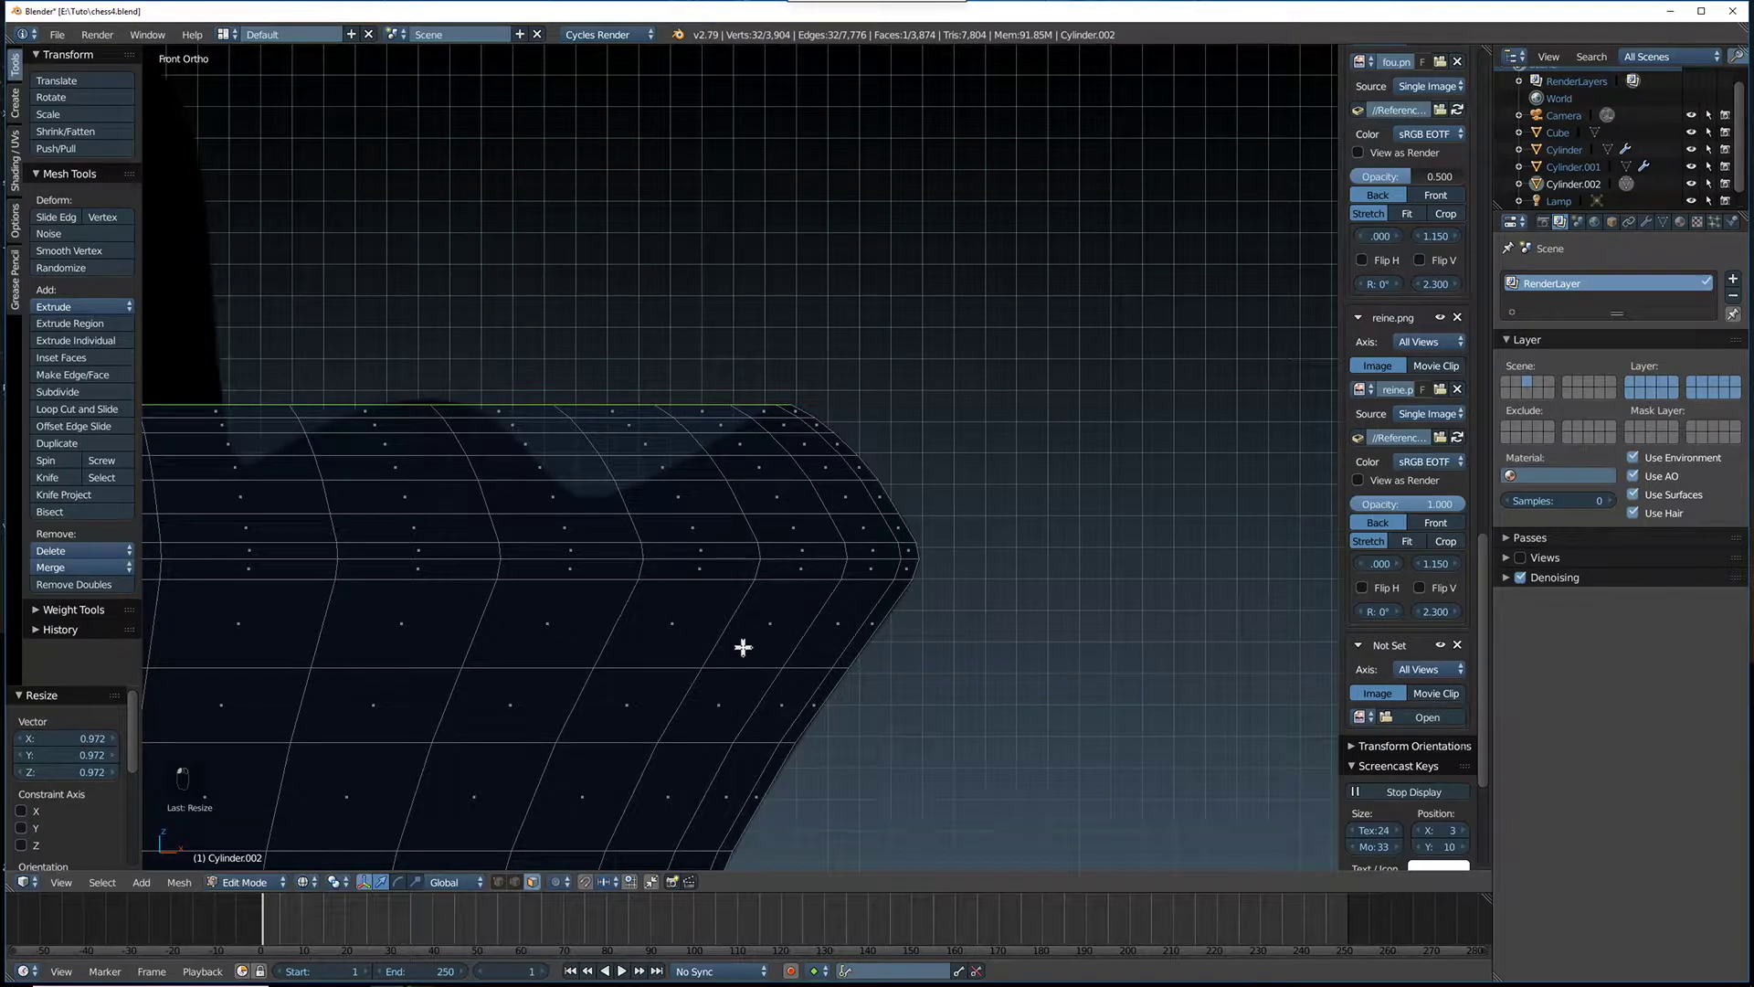
Inset the crown's top face by about 0.093 and lower the inner face about 0.044 along Z
middle_drag(721, 658, 697, 606)
scroll(709, 666, down, 7)
middle_drag(677, 623, 710, 774)
shift+middle_drag(677, 517, 697, 627)
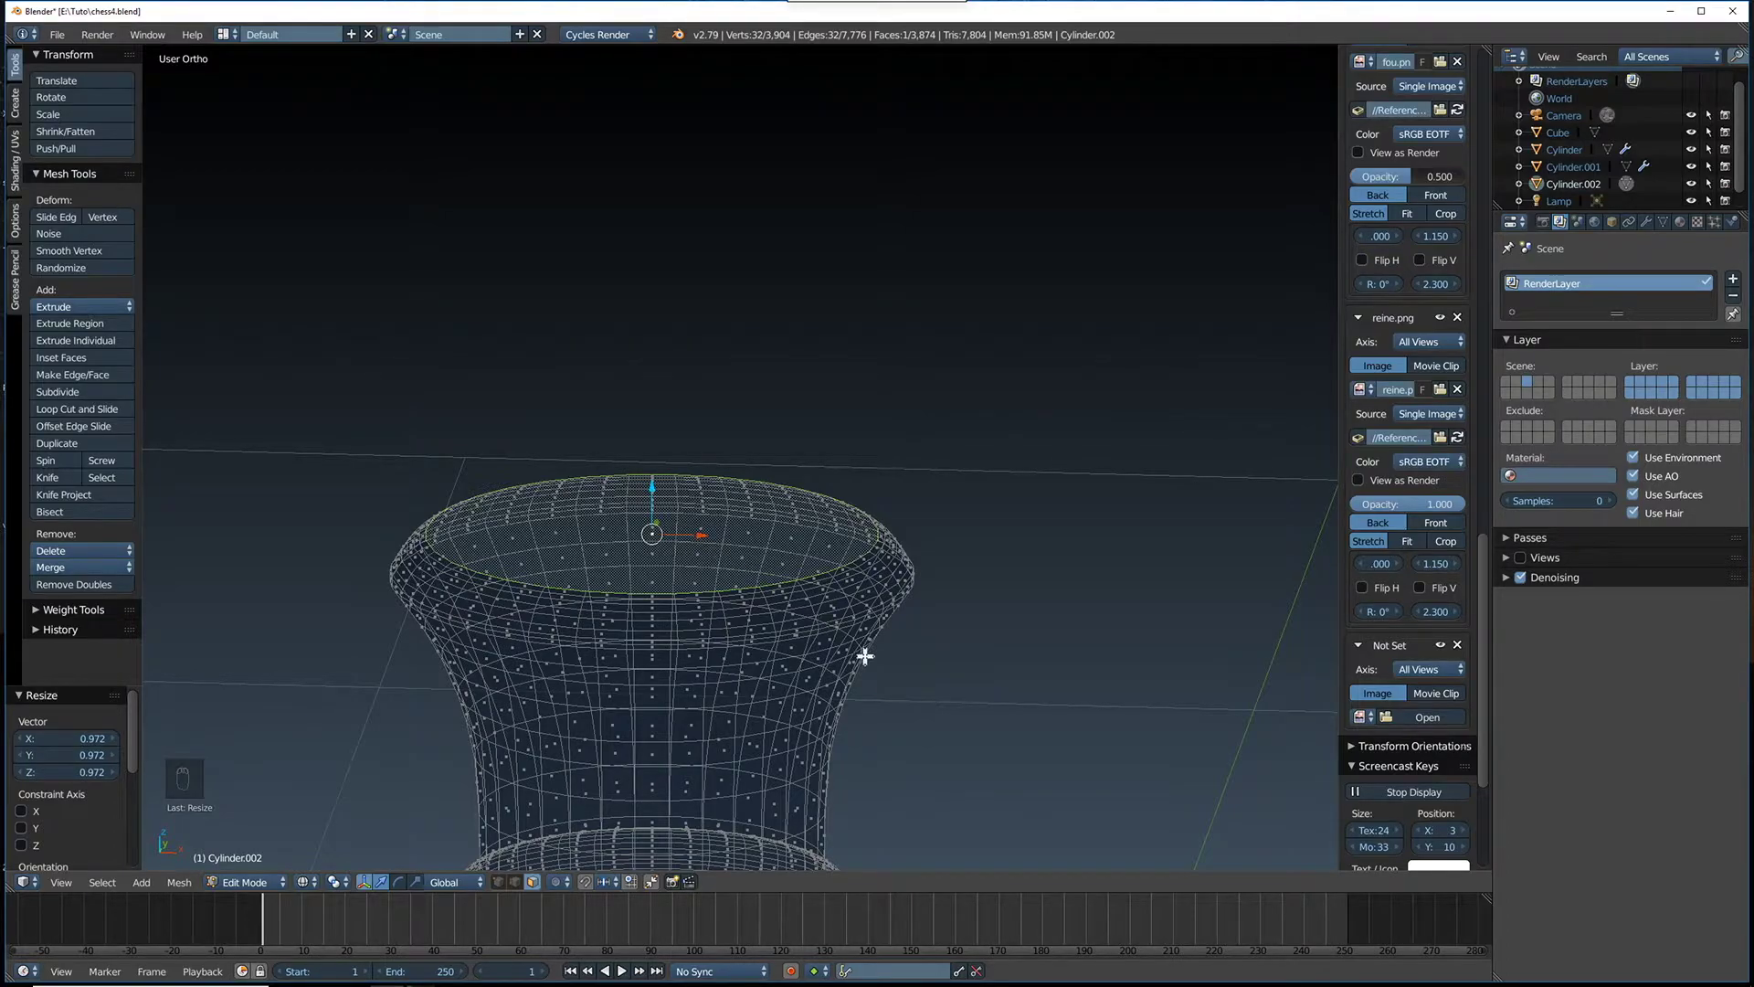
key(i)
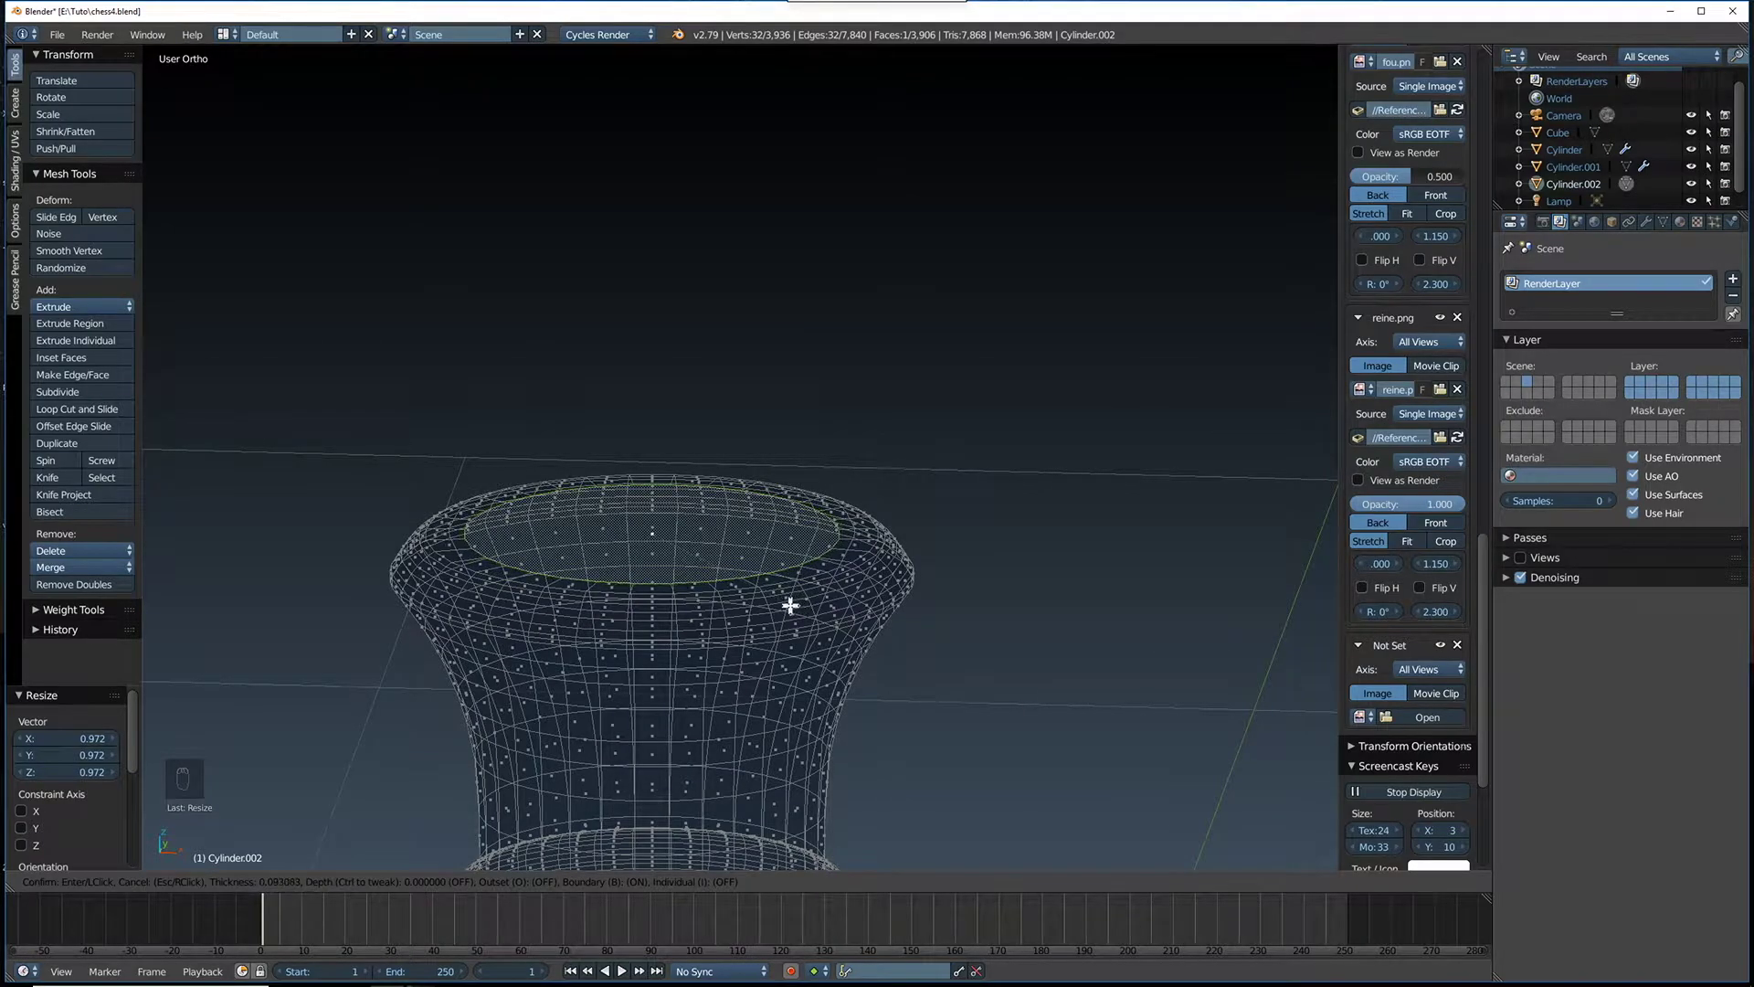
click(790, 604)
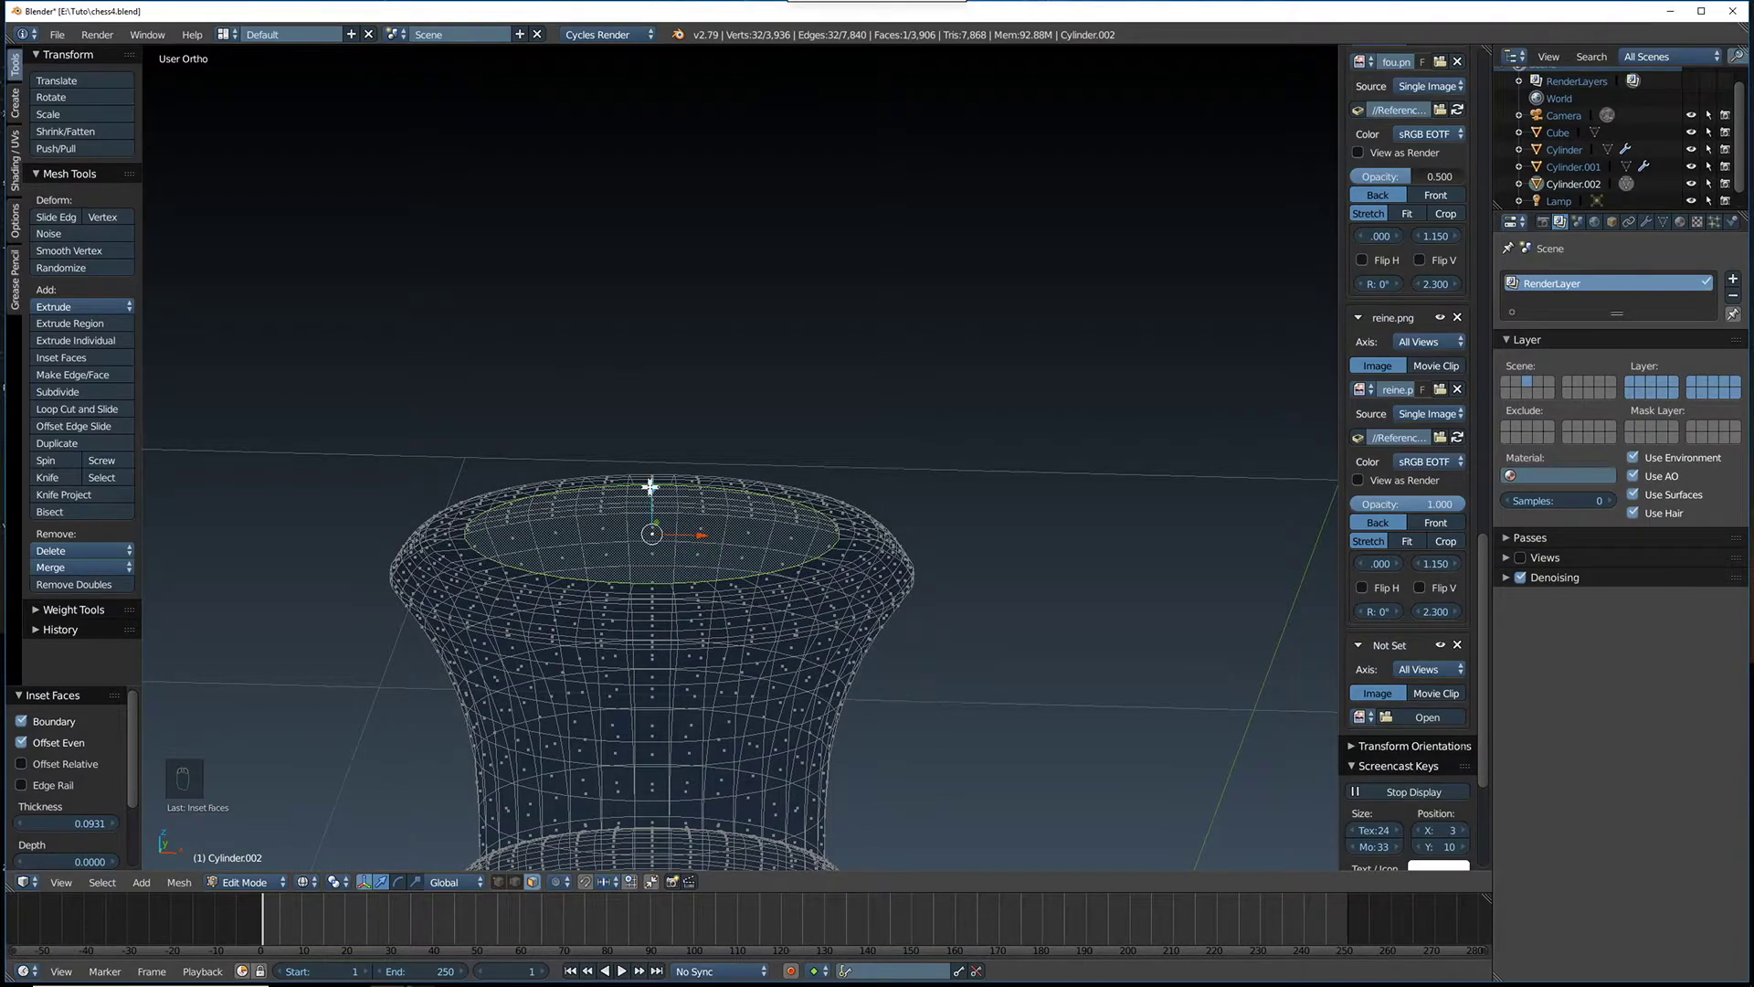
key(KP_1)
drag(585, 673, 586, 708)
Inset the lowered face inside the crown by about 0.148 to form a smaller central disc
middle_drag(627, 705, 507, 641)
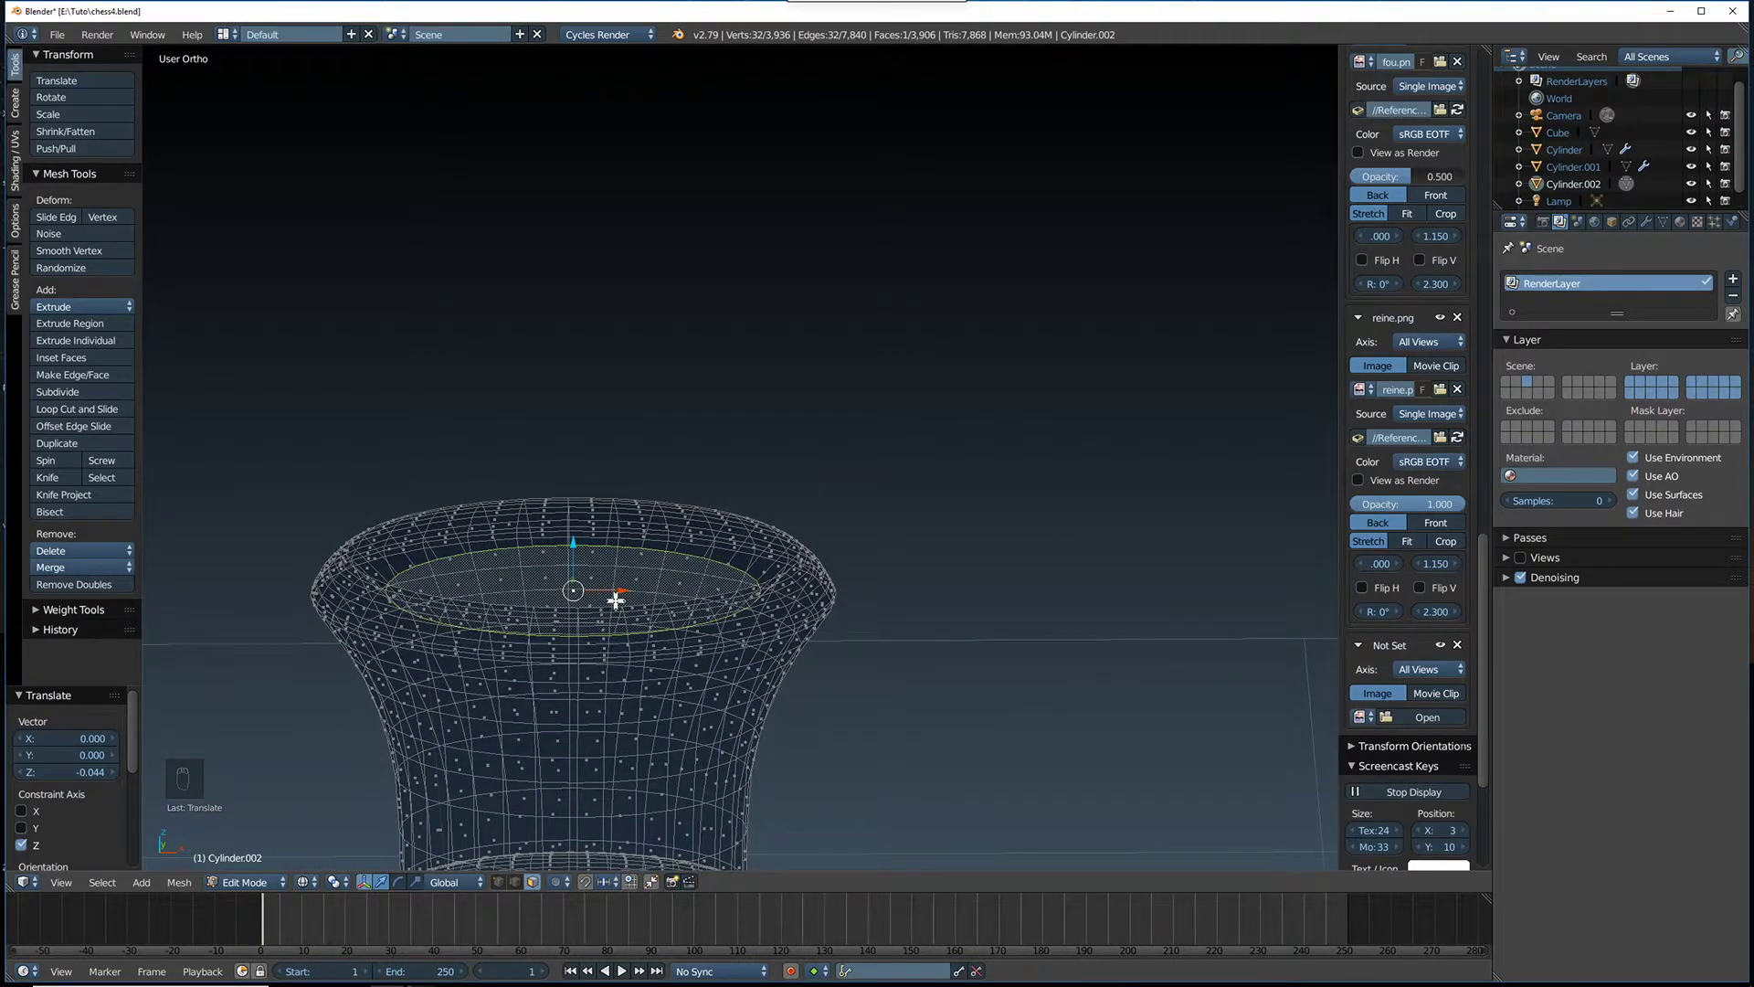
key(i)
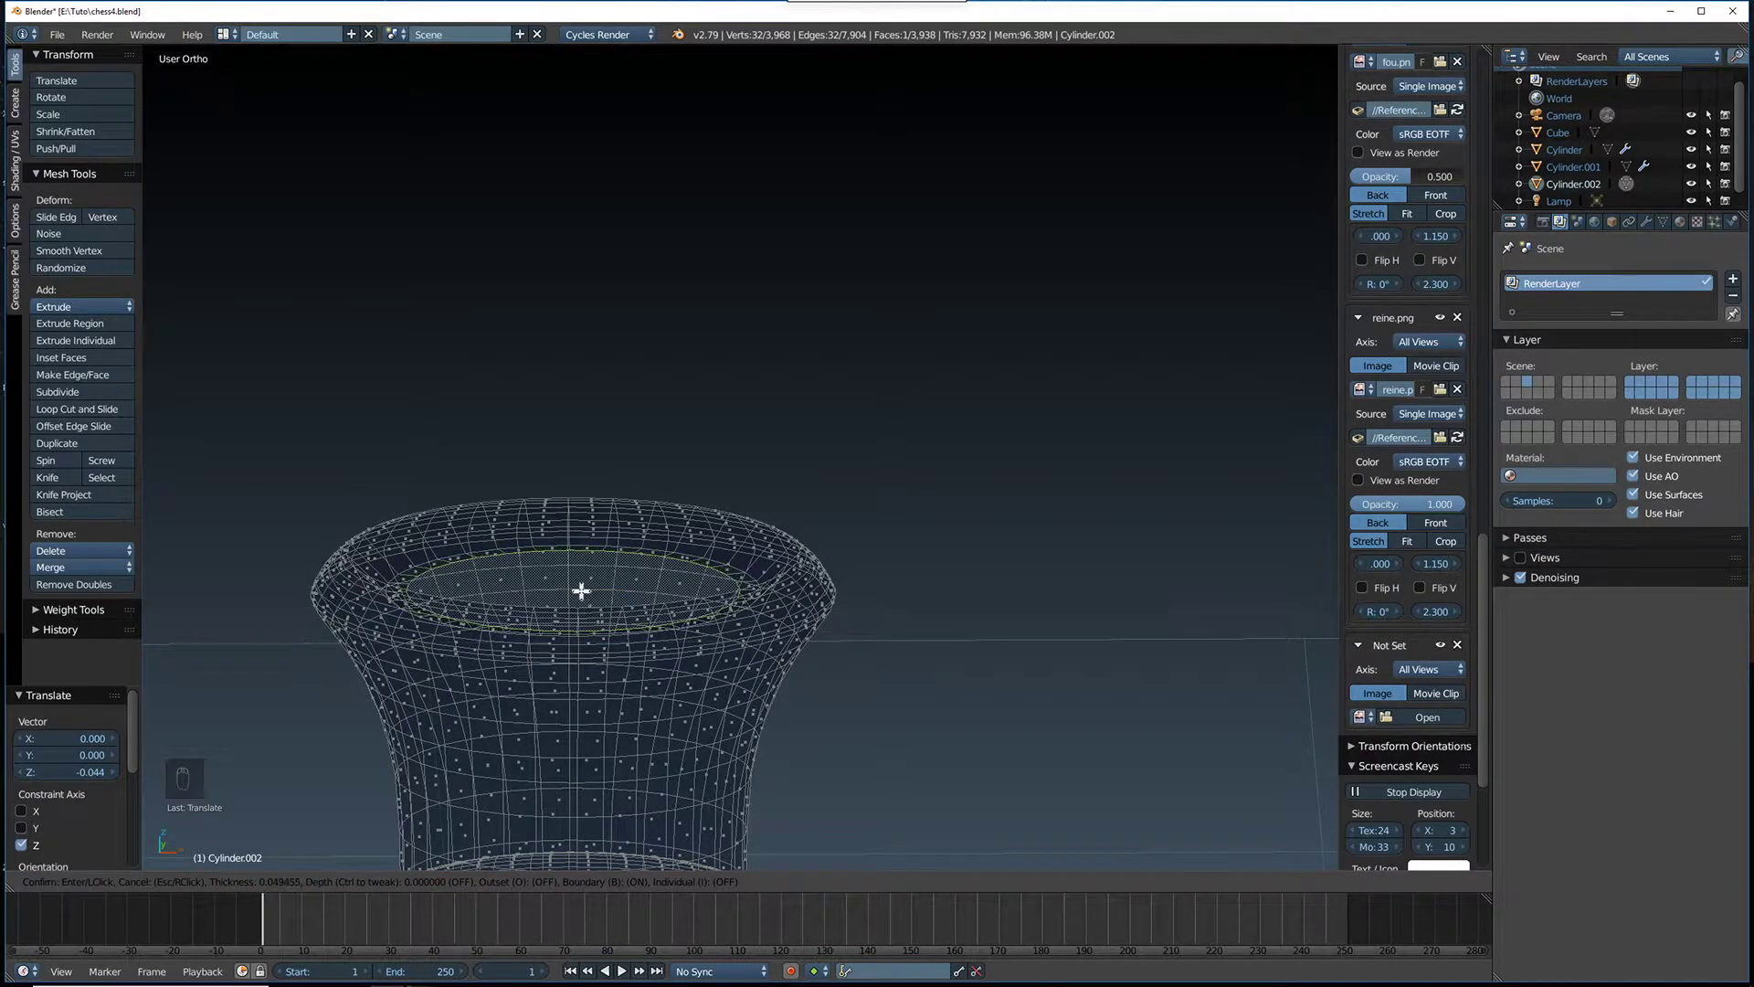
key(Escape)
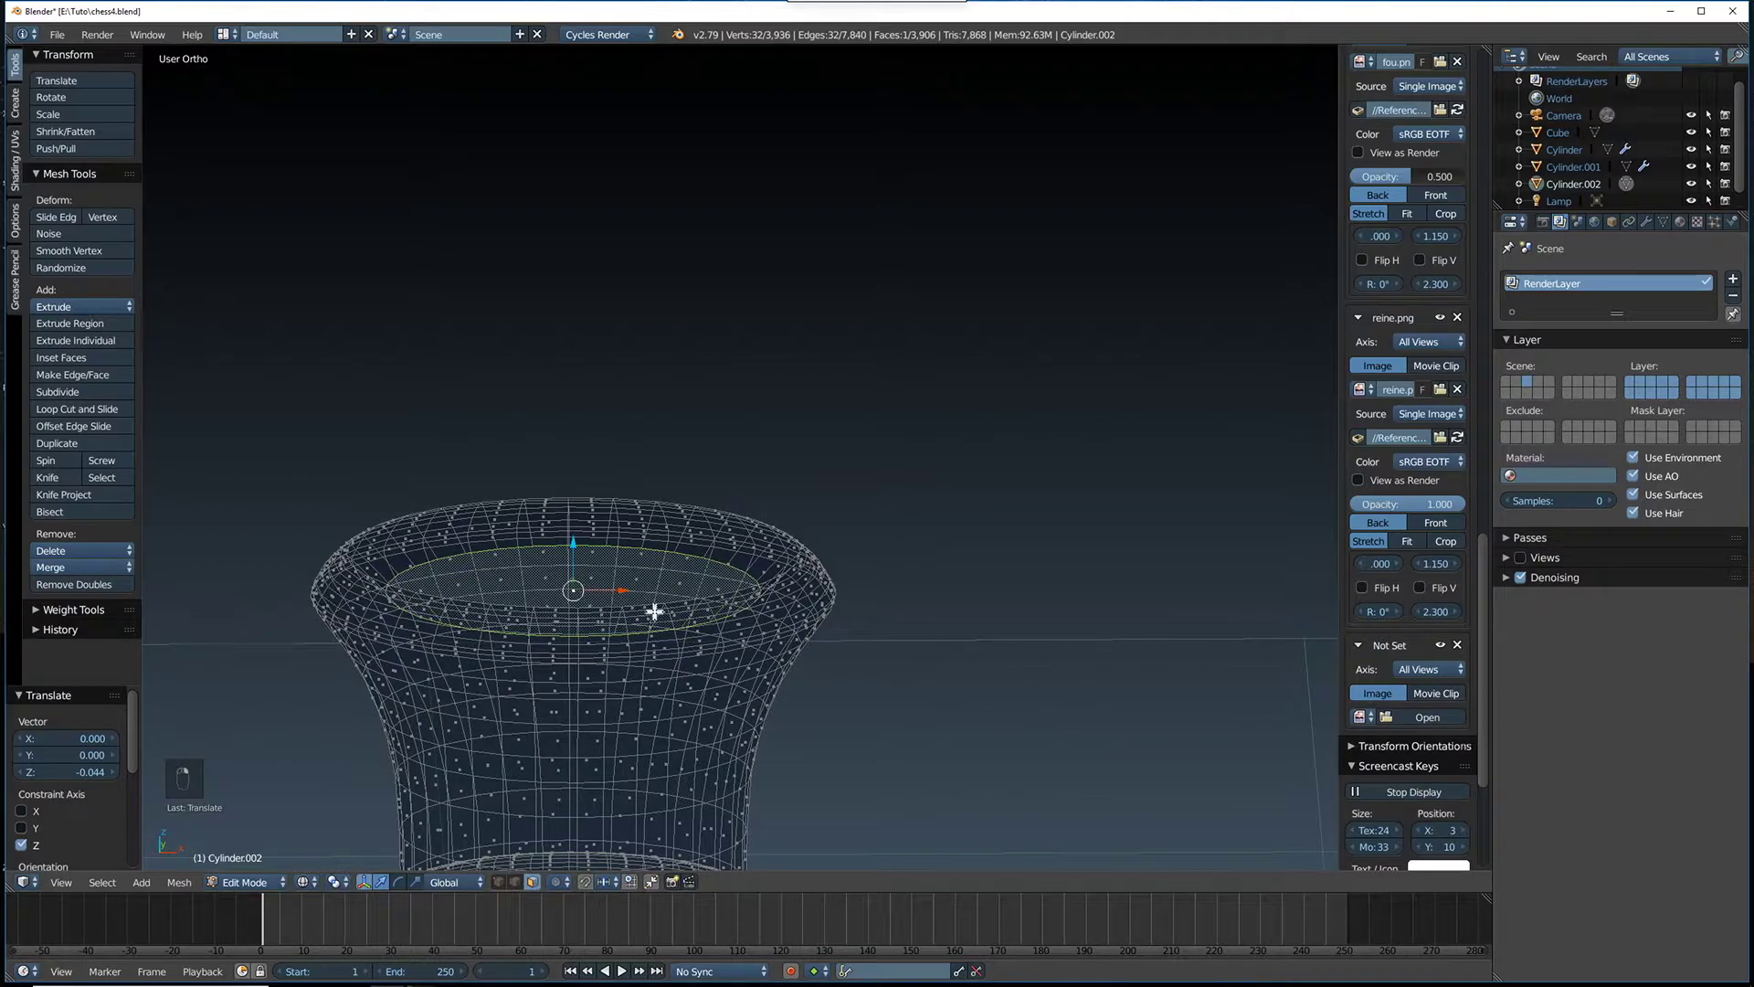
key(i)
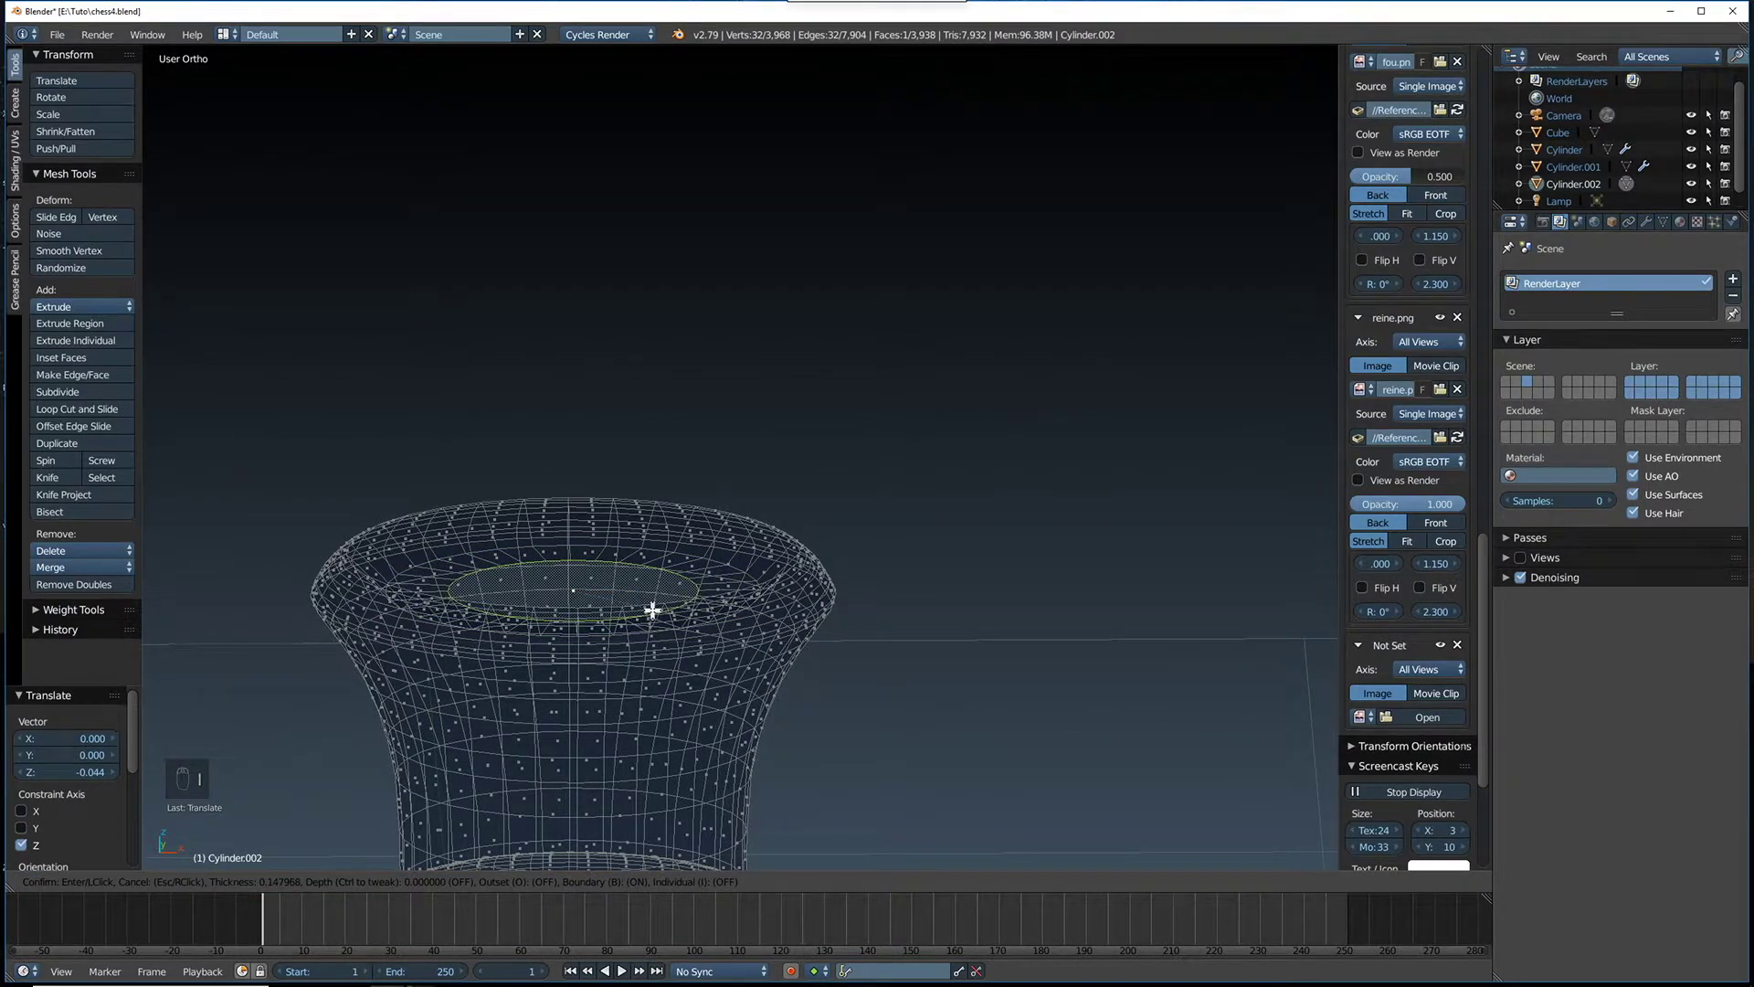
click(652, 611)
Extrude the central disc upward twice, by about 0.010 and 0.009, in front view
key(KP_1)
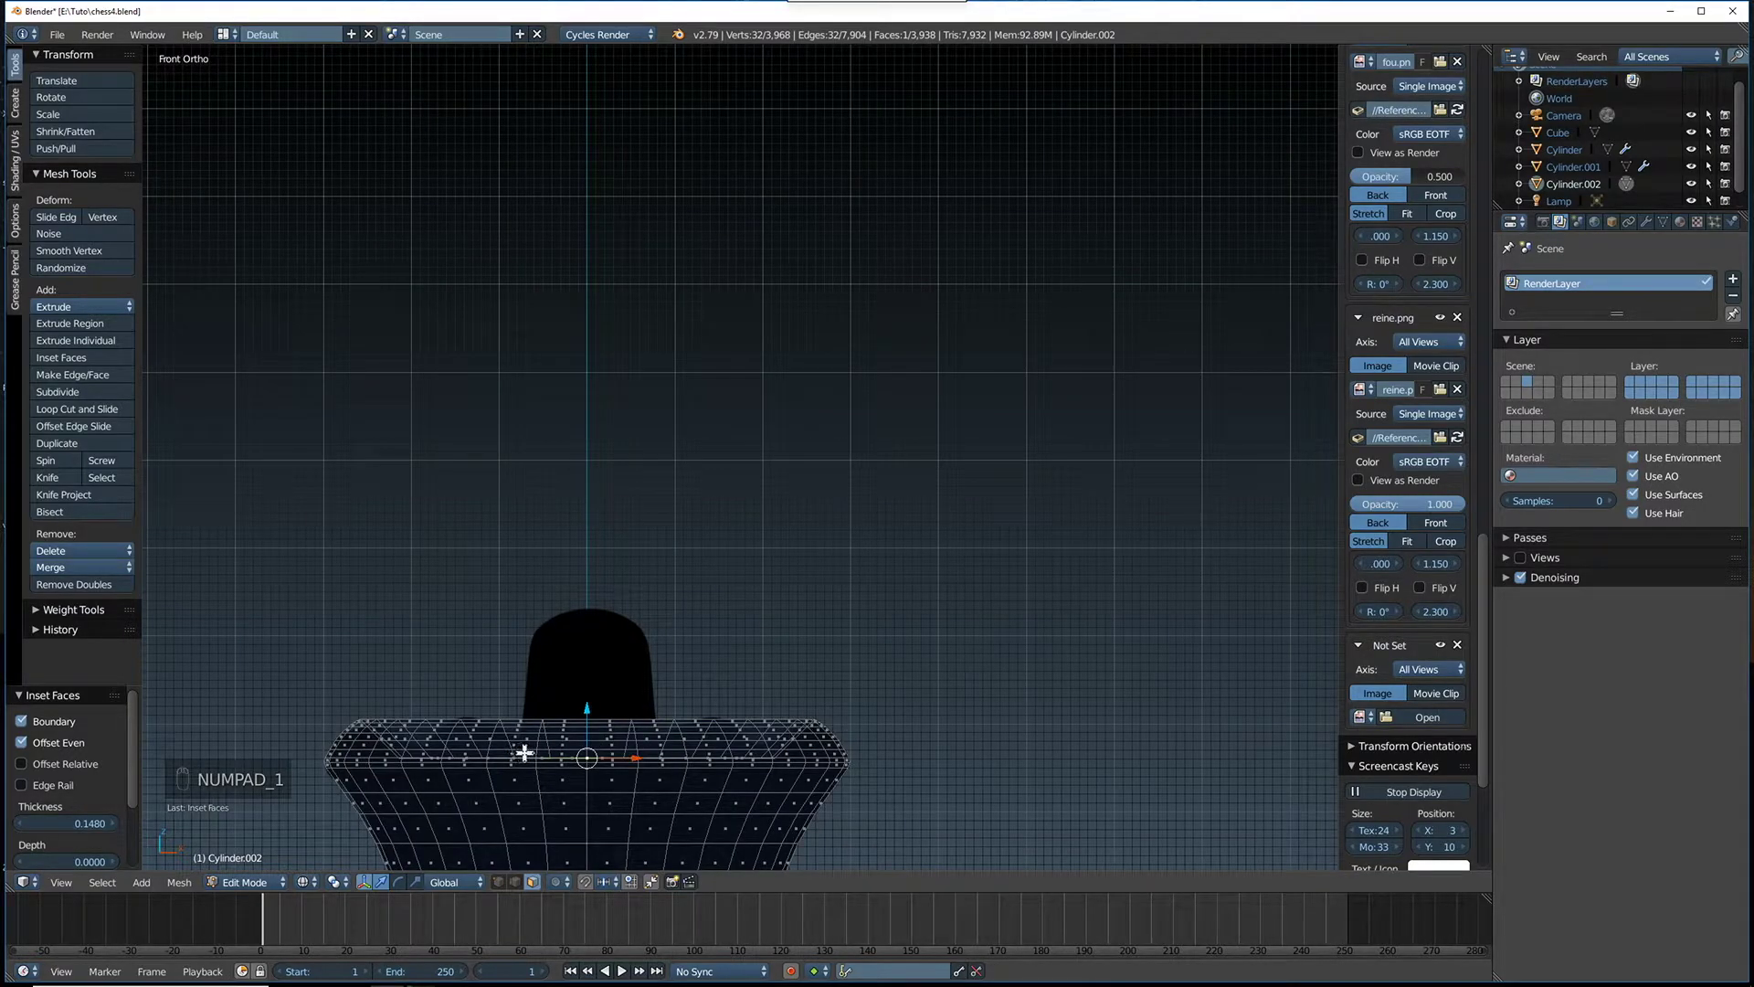
key(e)
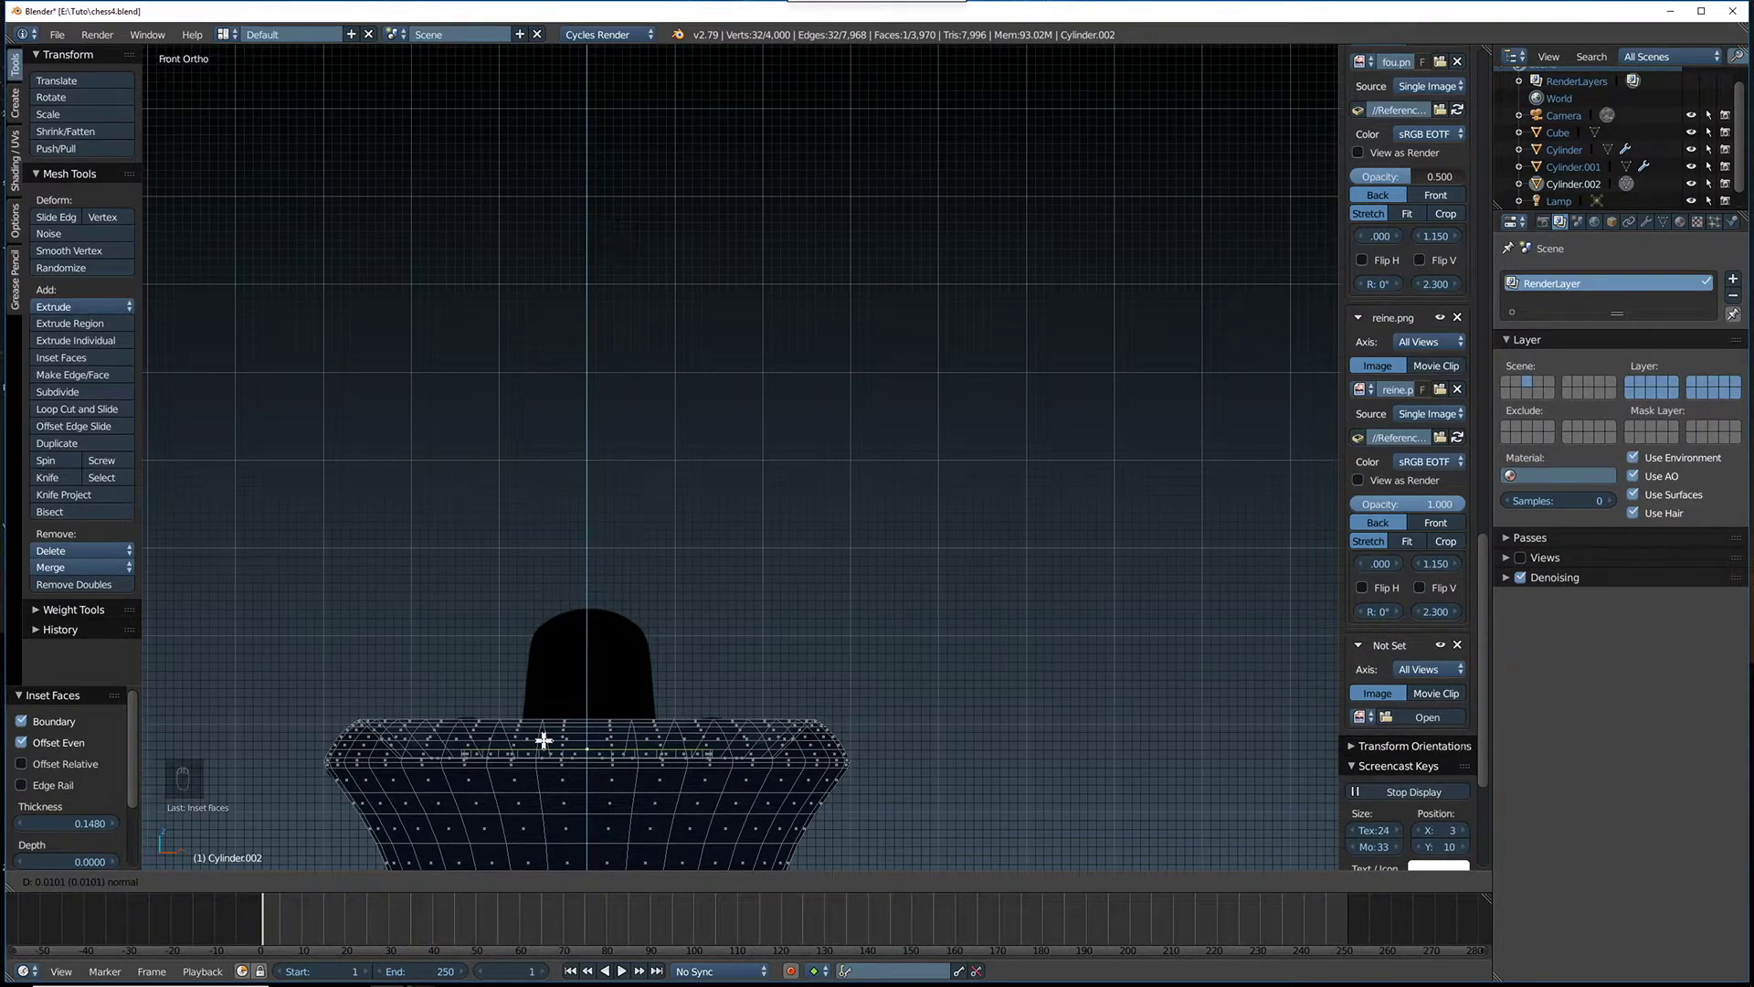
click(543, 740)
key(e)
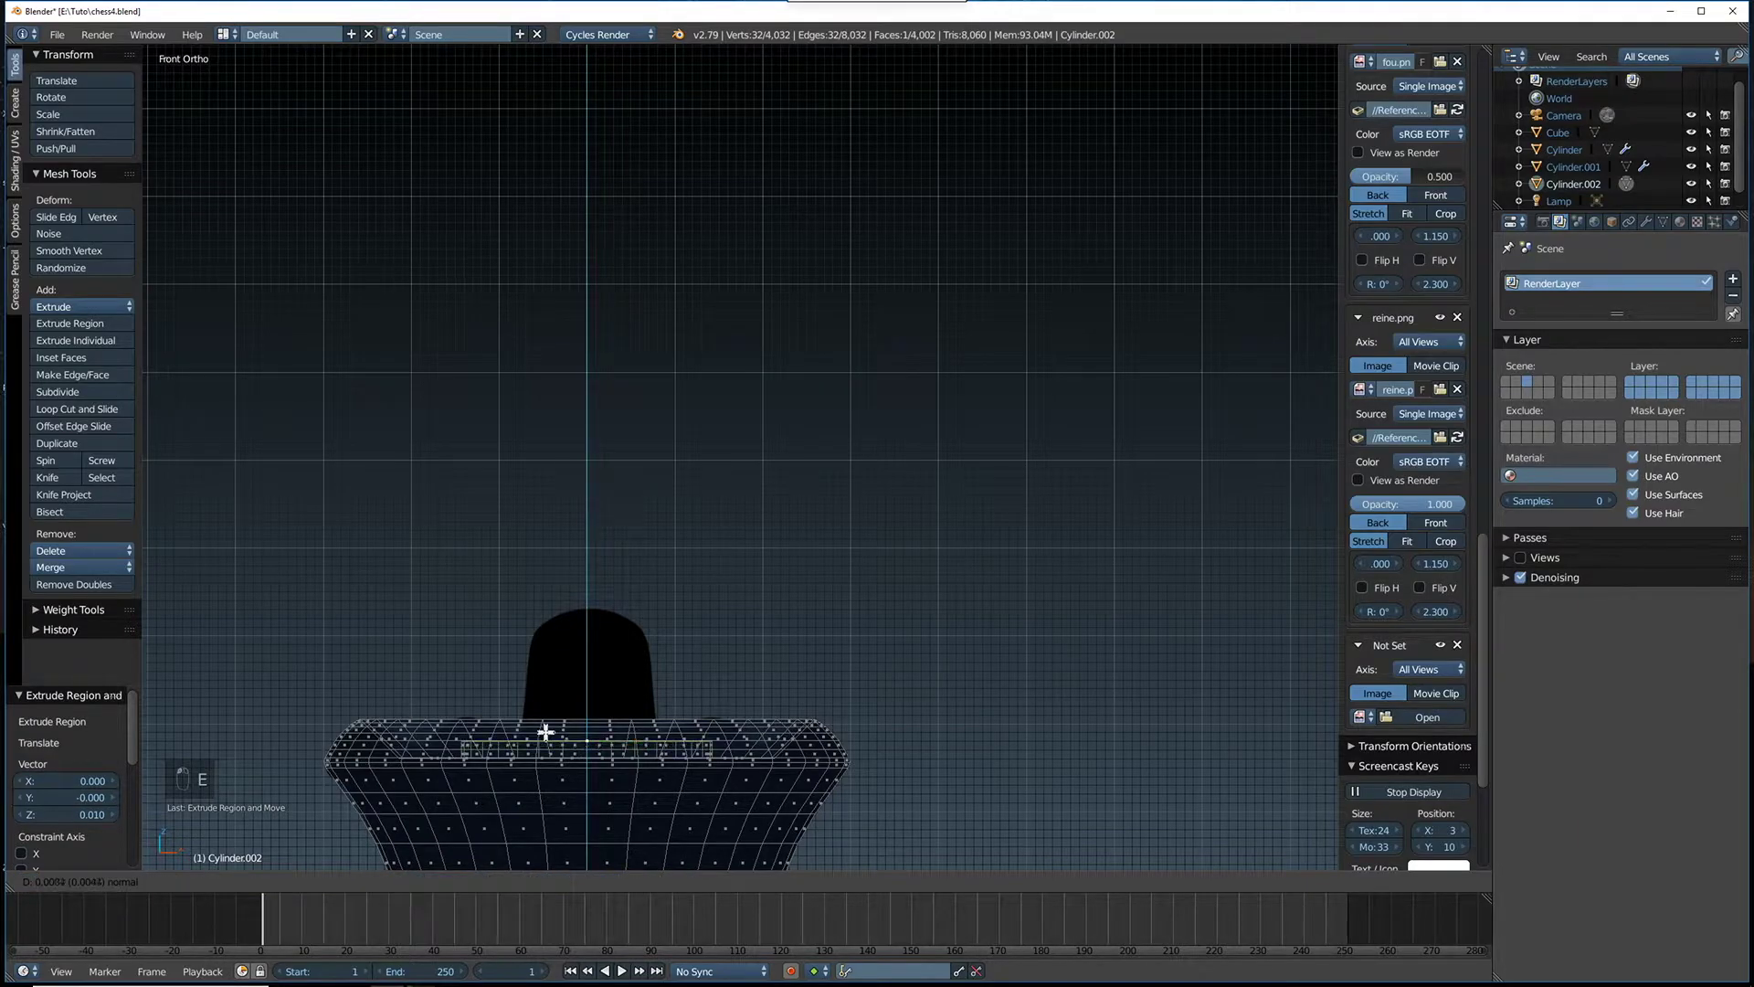
click(545, 731)
Select the top face of the raised central disc and scale it inward to about 0.8
right_click(548, 734)
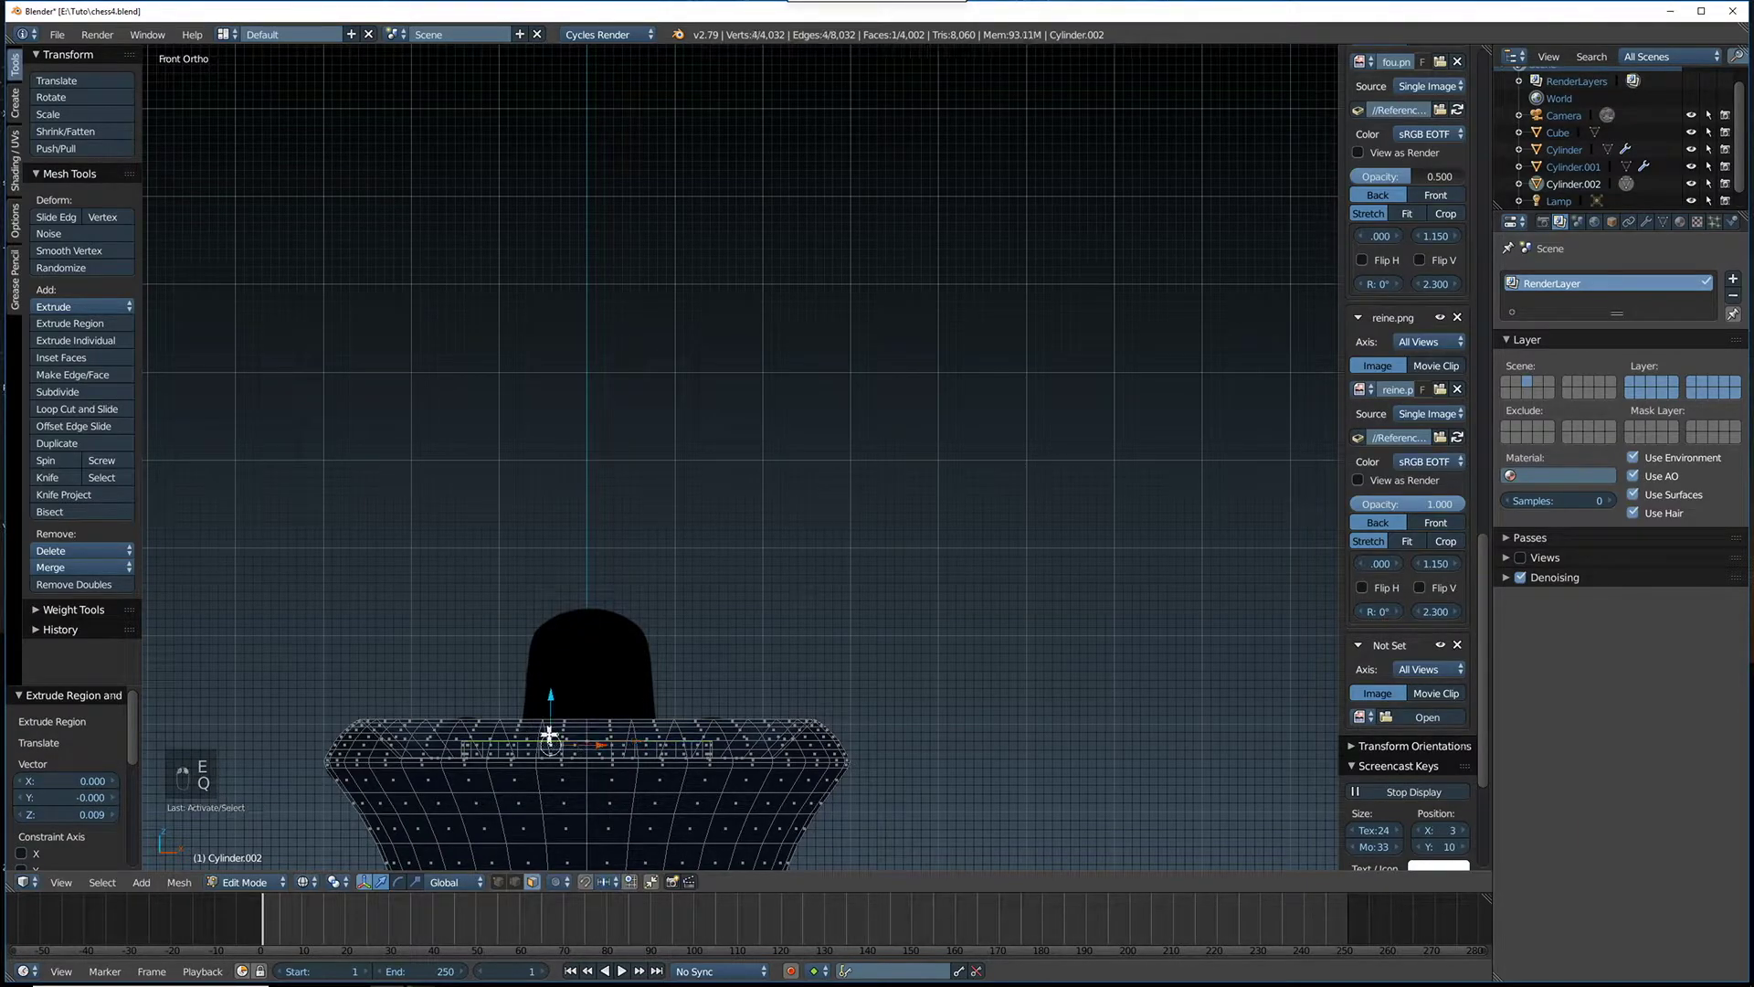
middle_drag(592, 746, 591, 724)
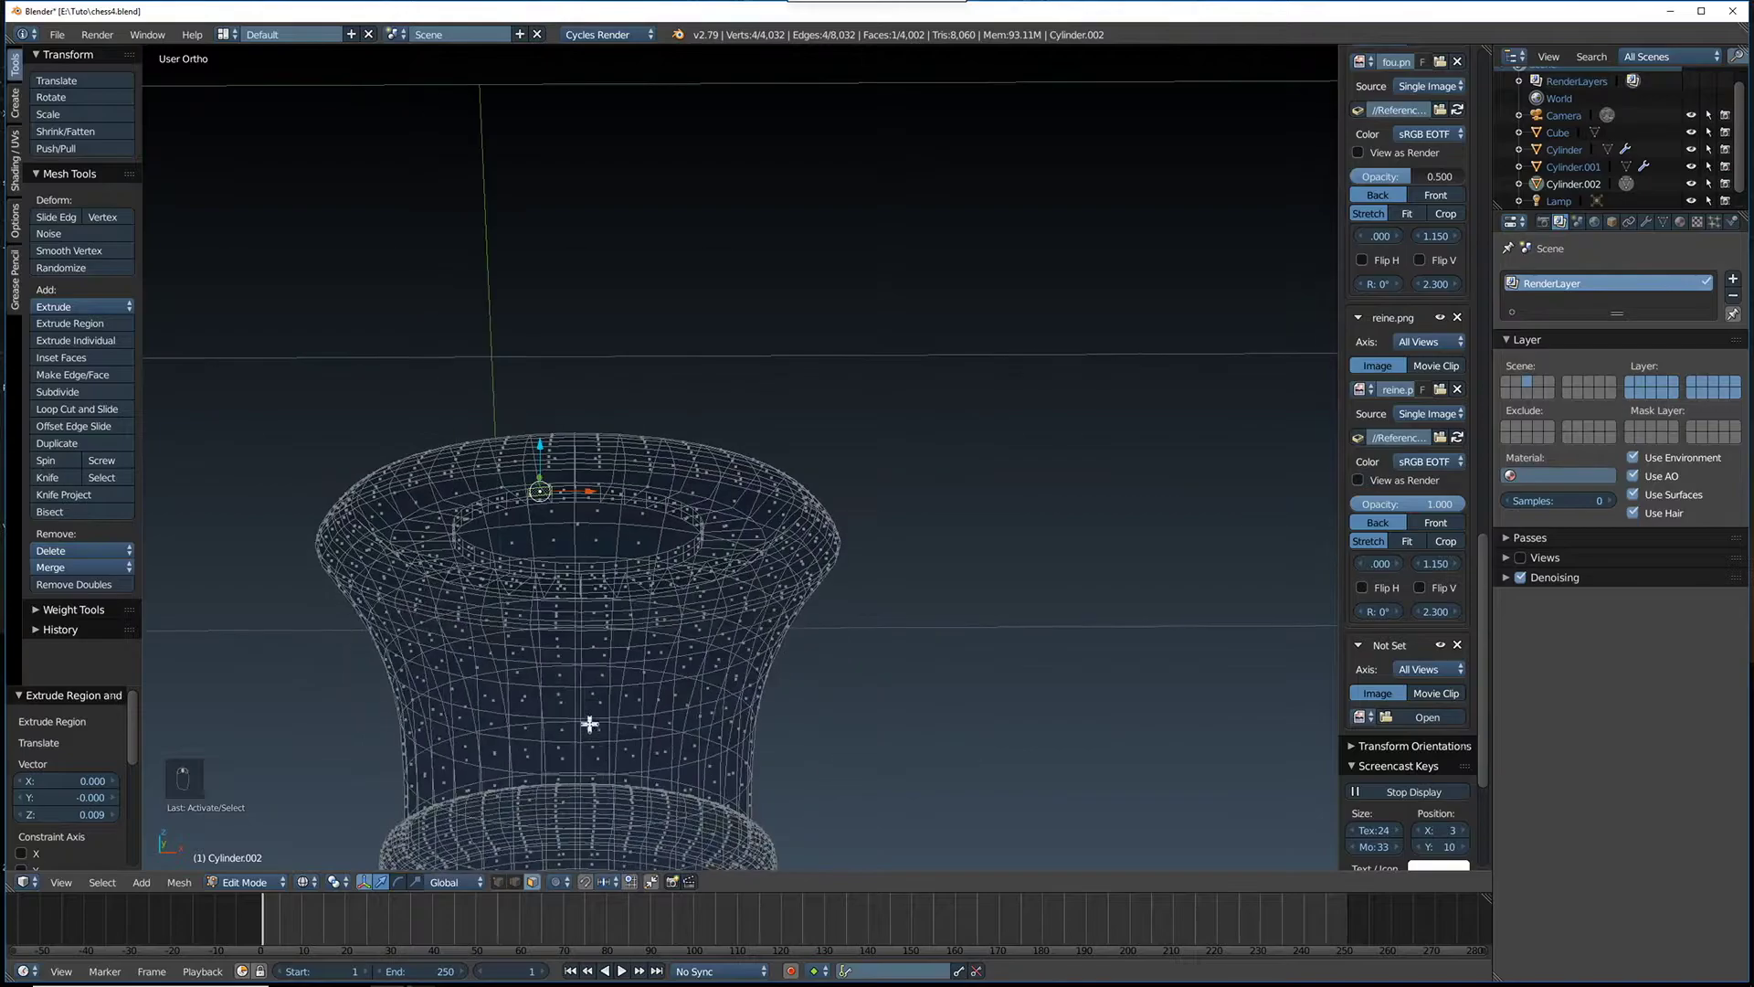
alt+right_click(577, 543)
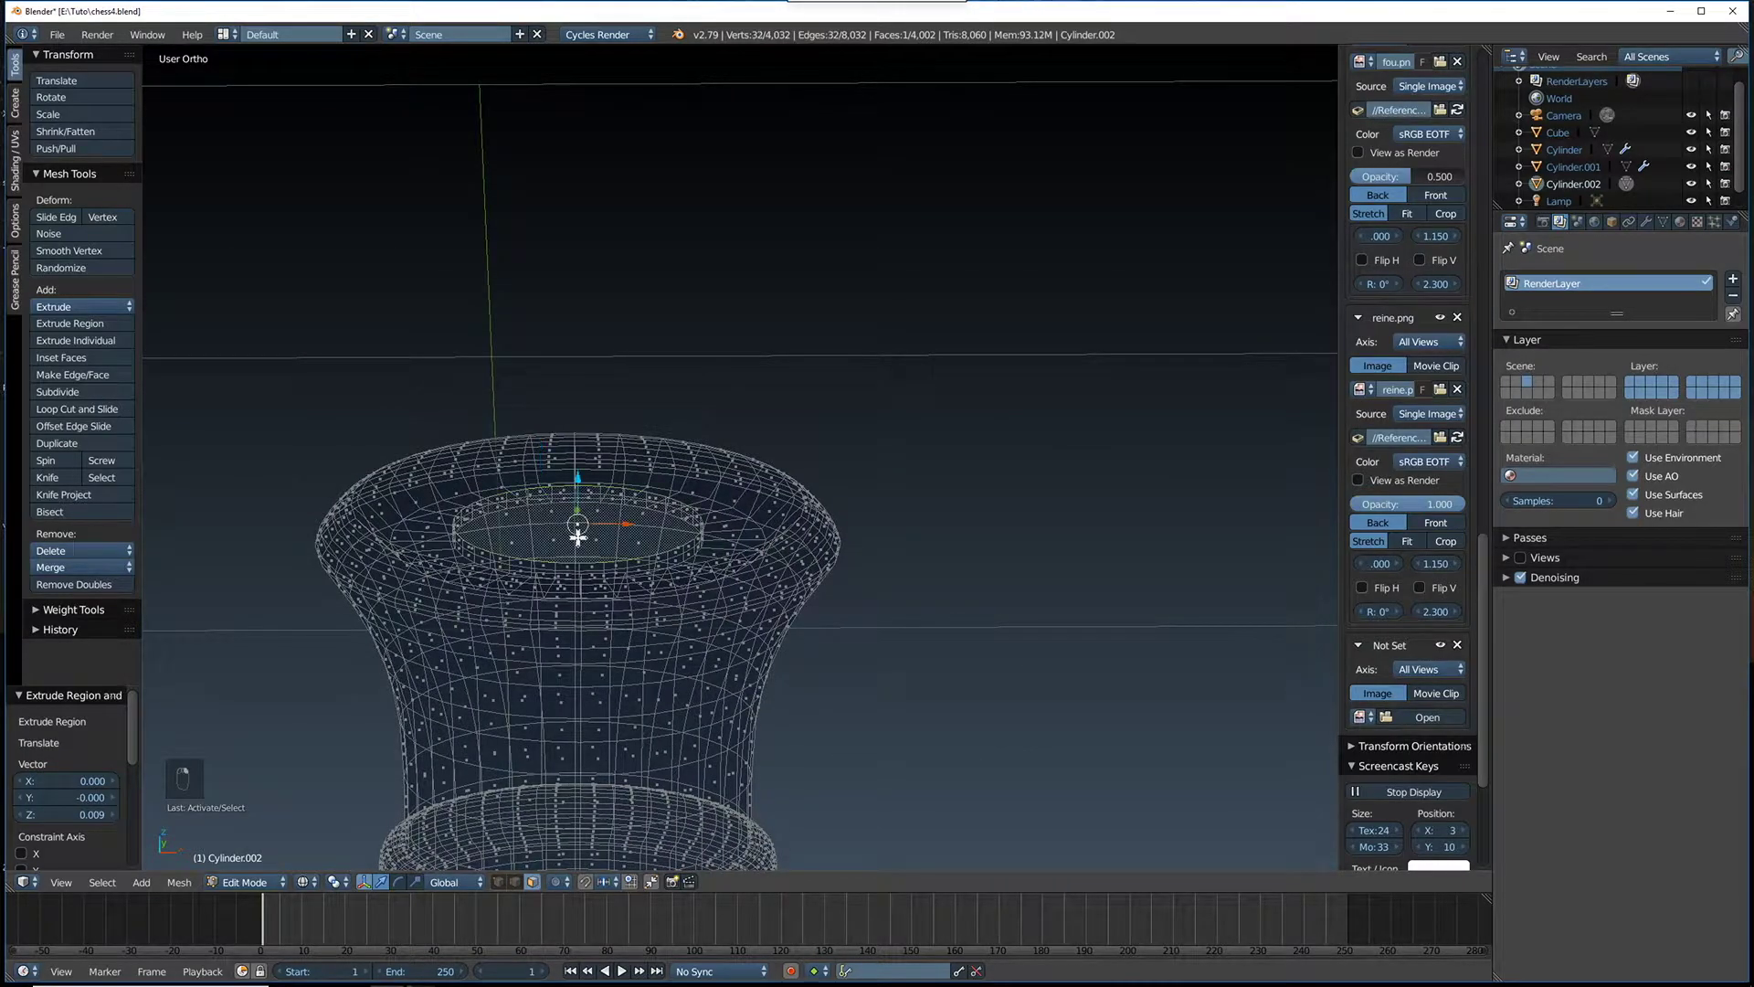
key(KP_1)
key(q)
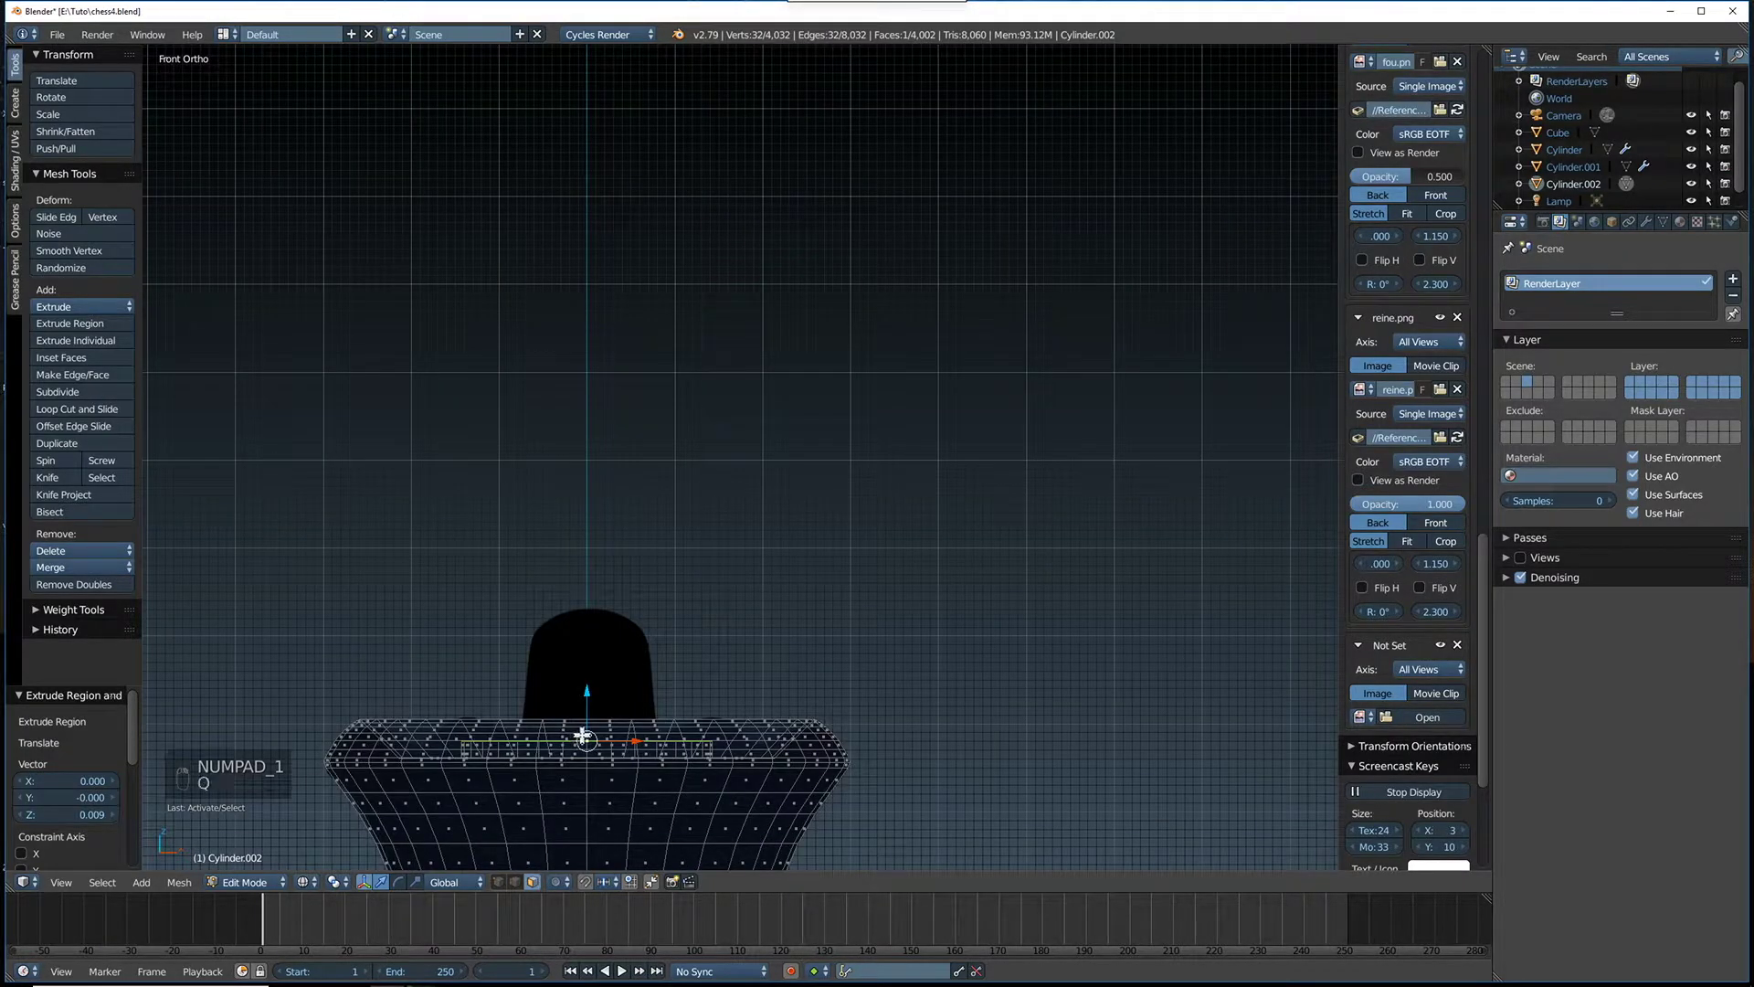
right_click(530, 728)
middle_drag(567, 731, 569, 636)
alt+right_click(575, 616)
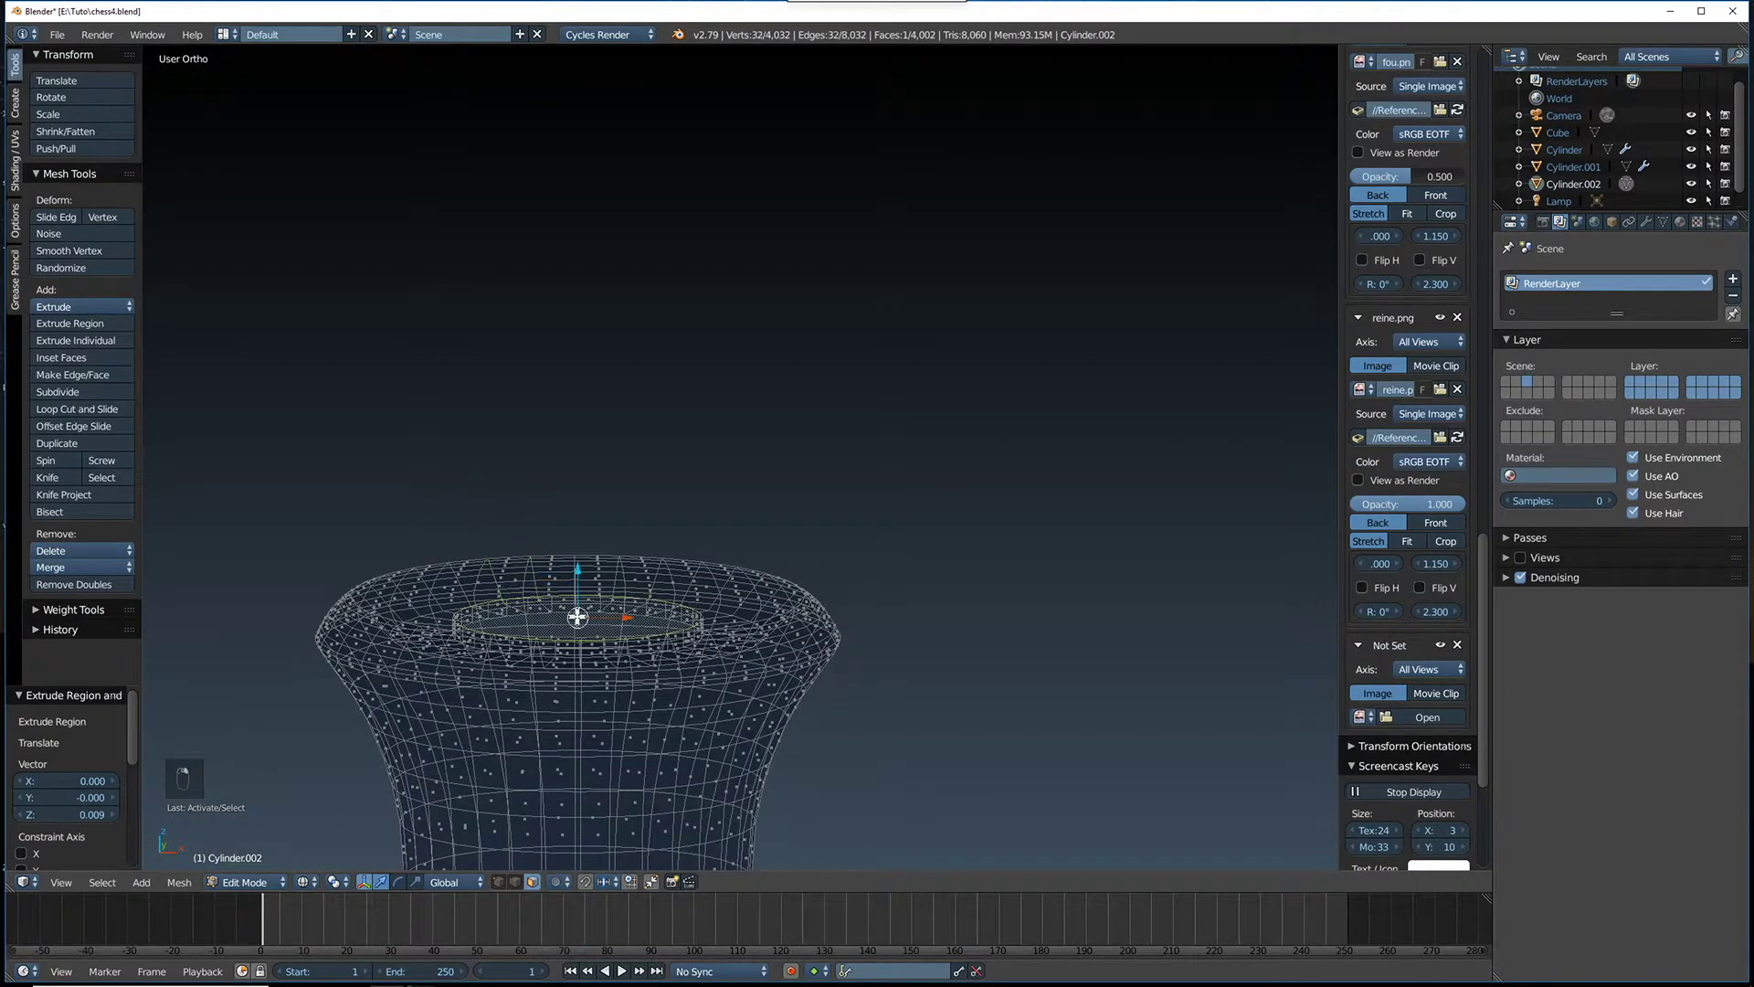
key(s)
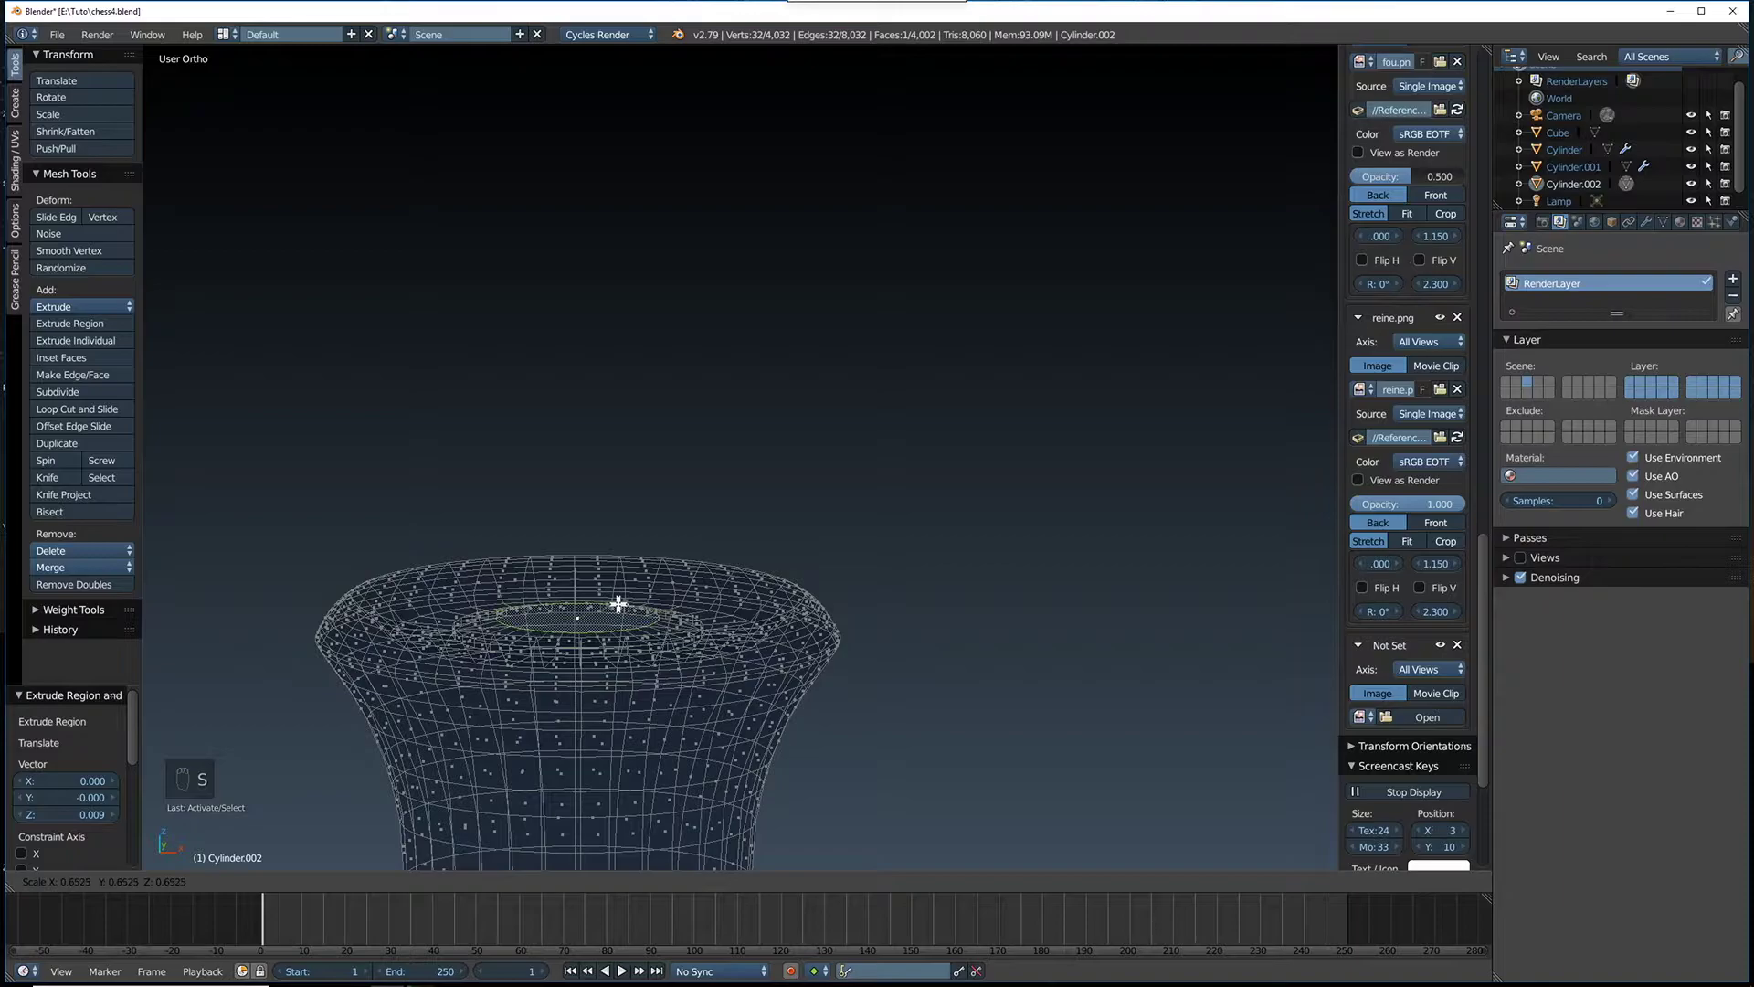
click(628, 602)
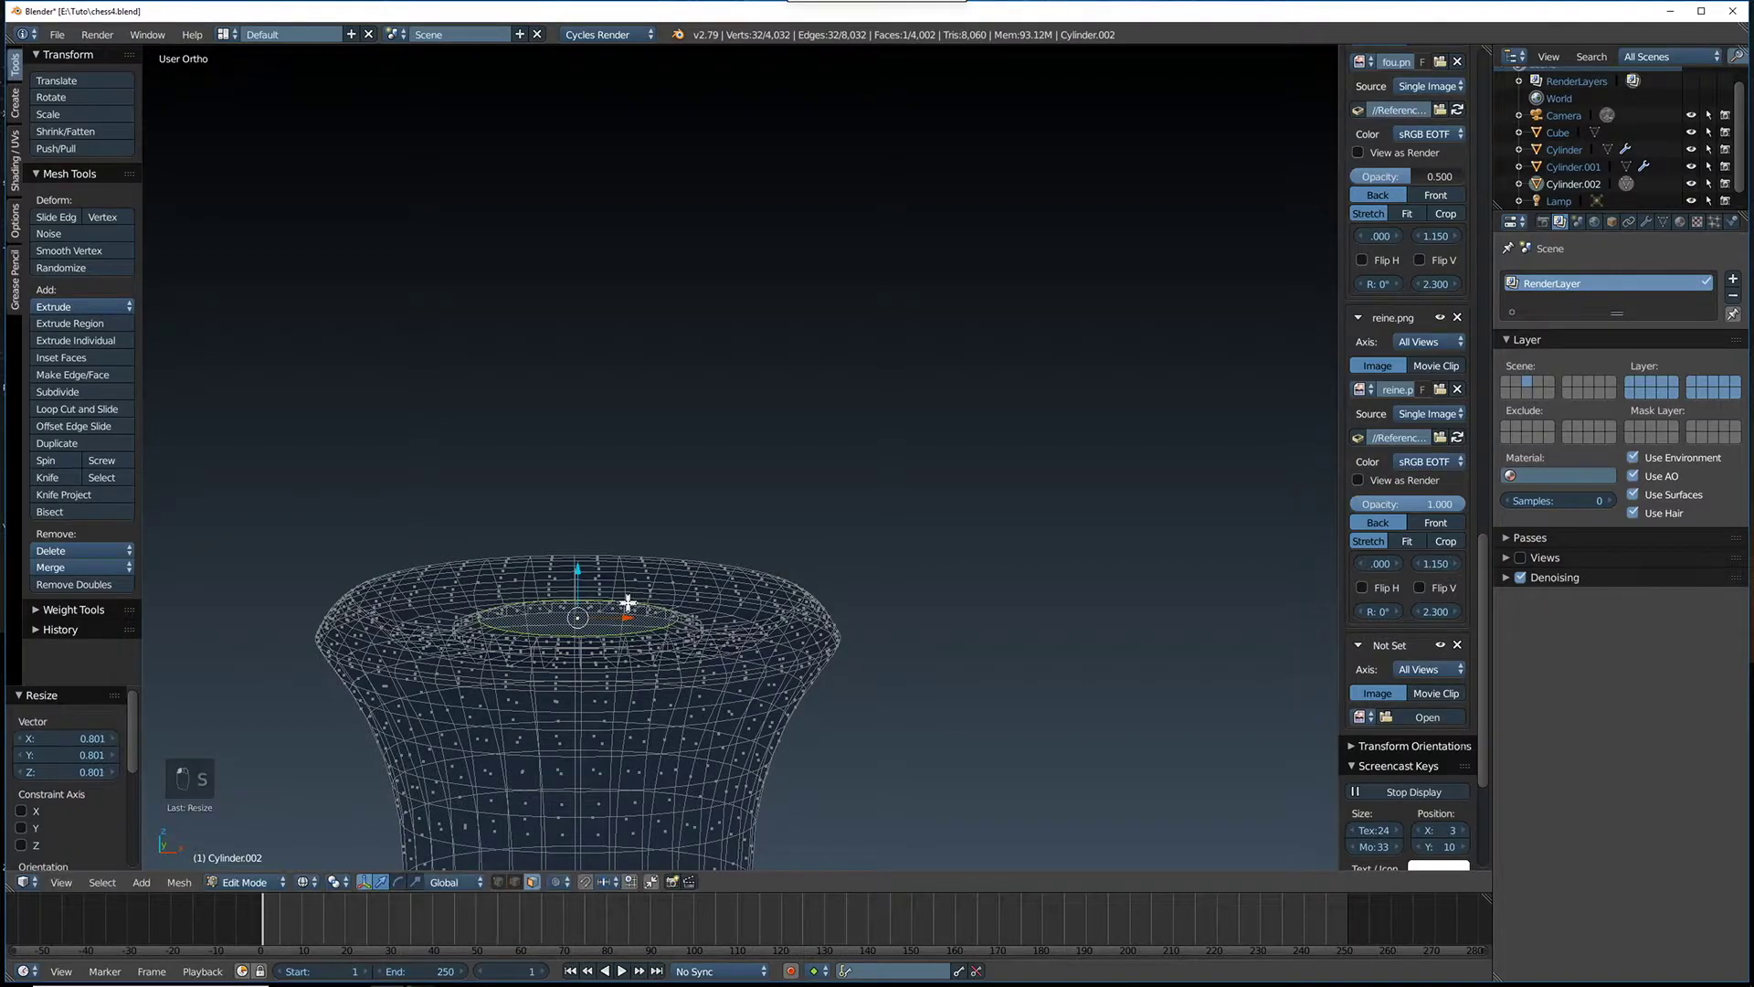
Extrude the raised disc's top face upward by about 0.012 and 0.067 in front view, narrowing it to follow the silhouette's knob
key(KP_1)
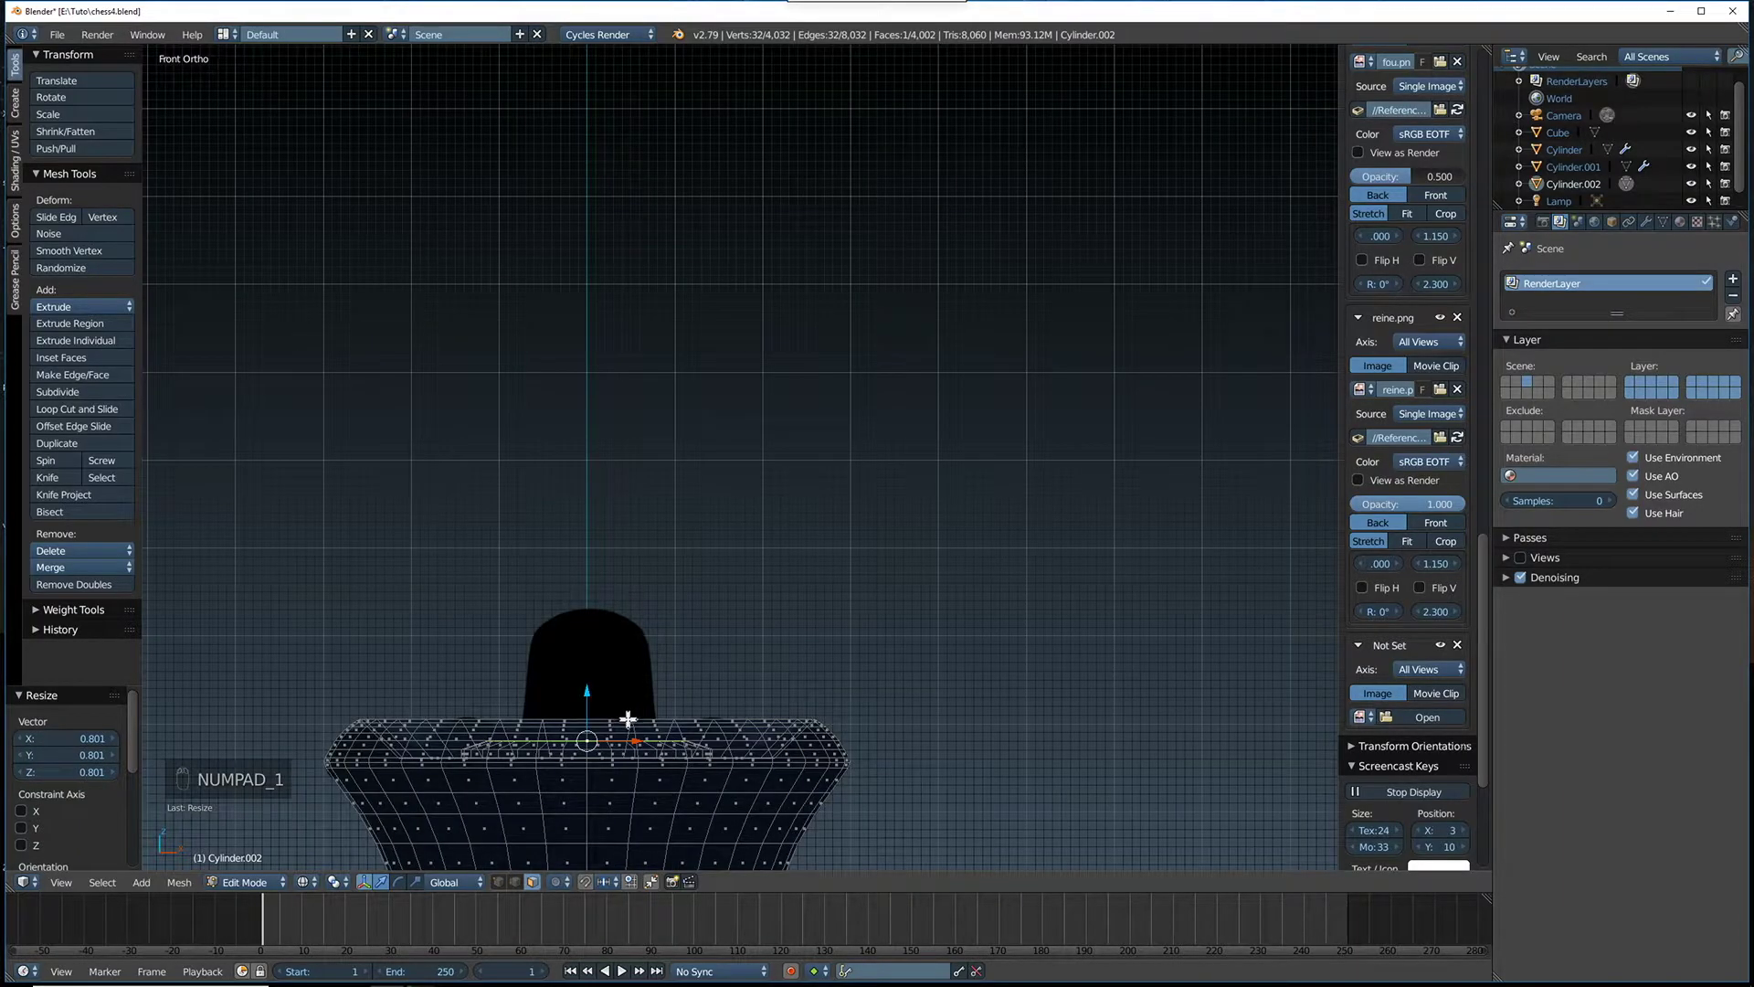
key(e)
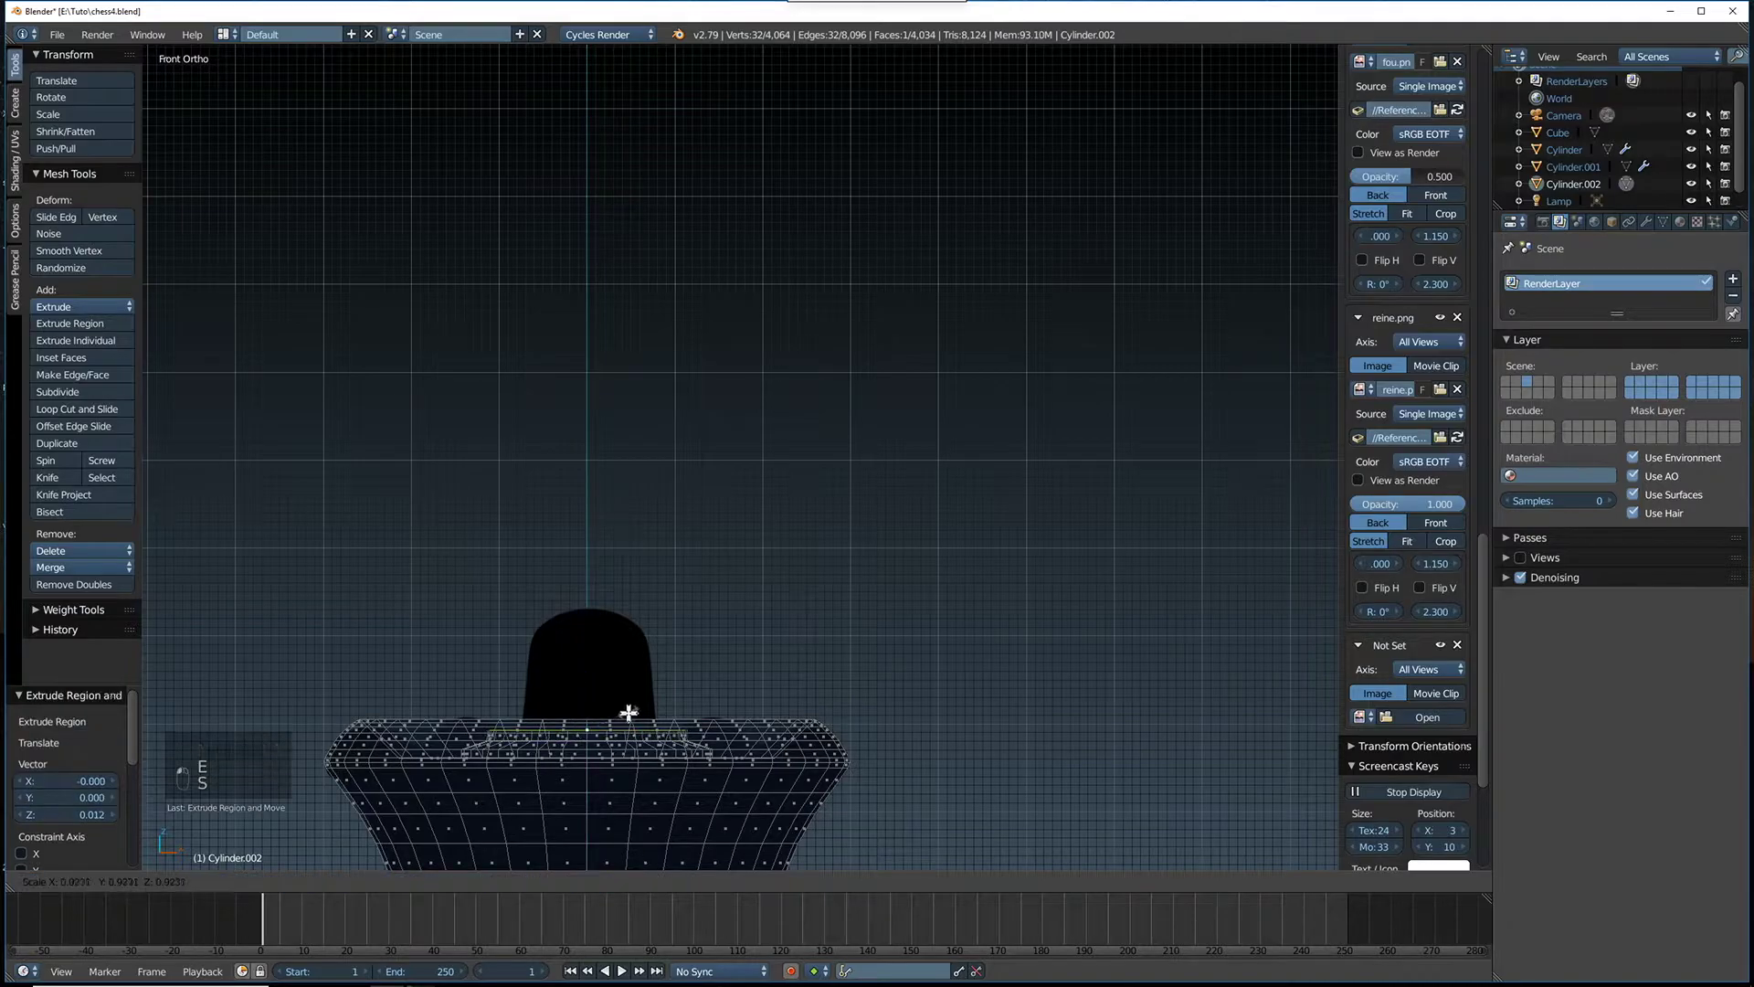
key(s)
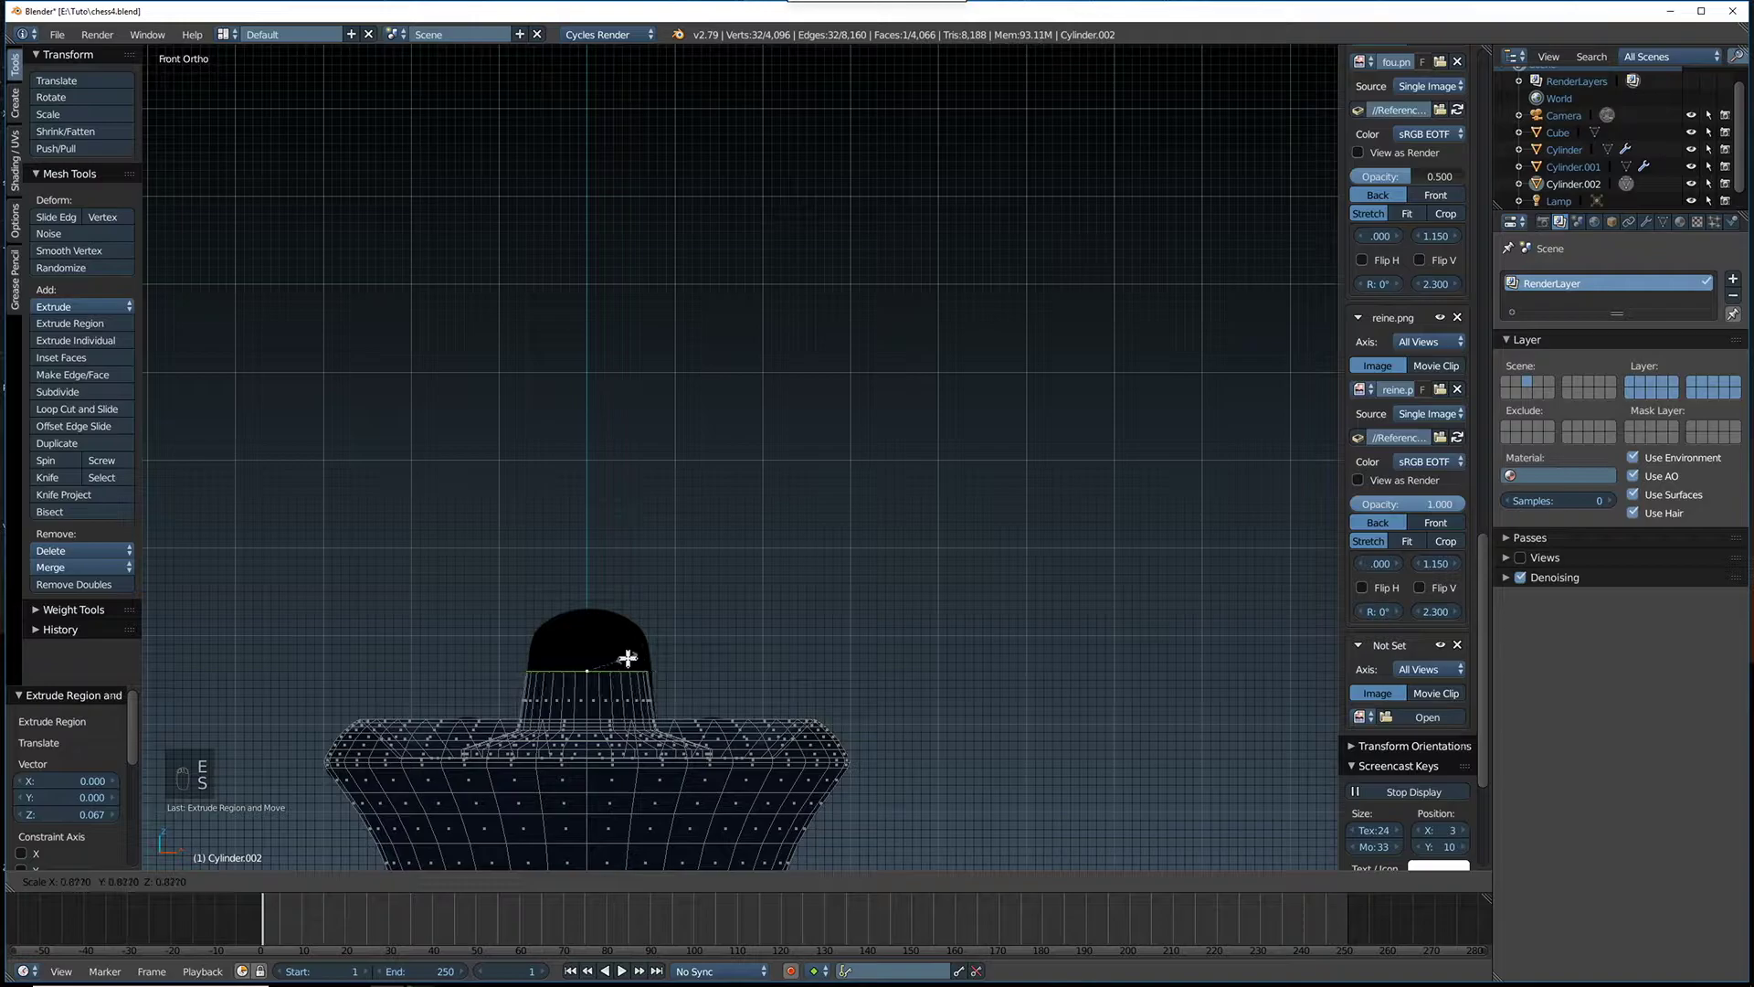
right_click(635, 630)
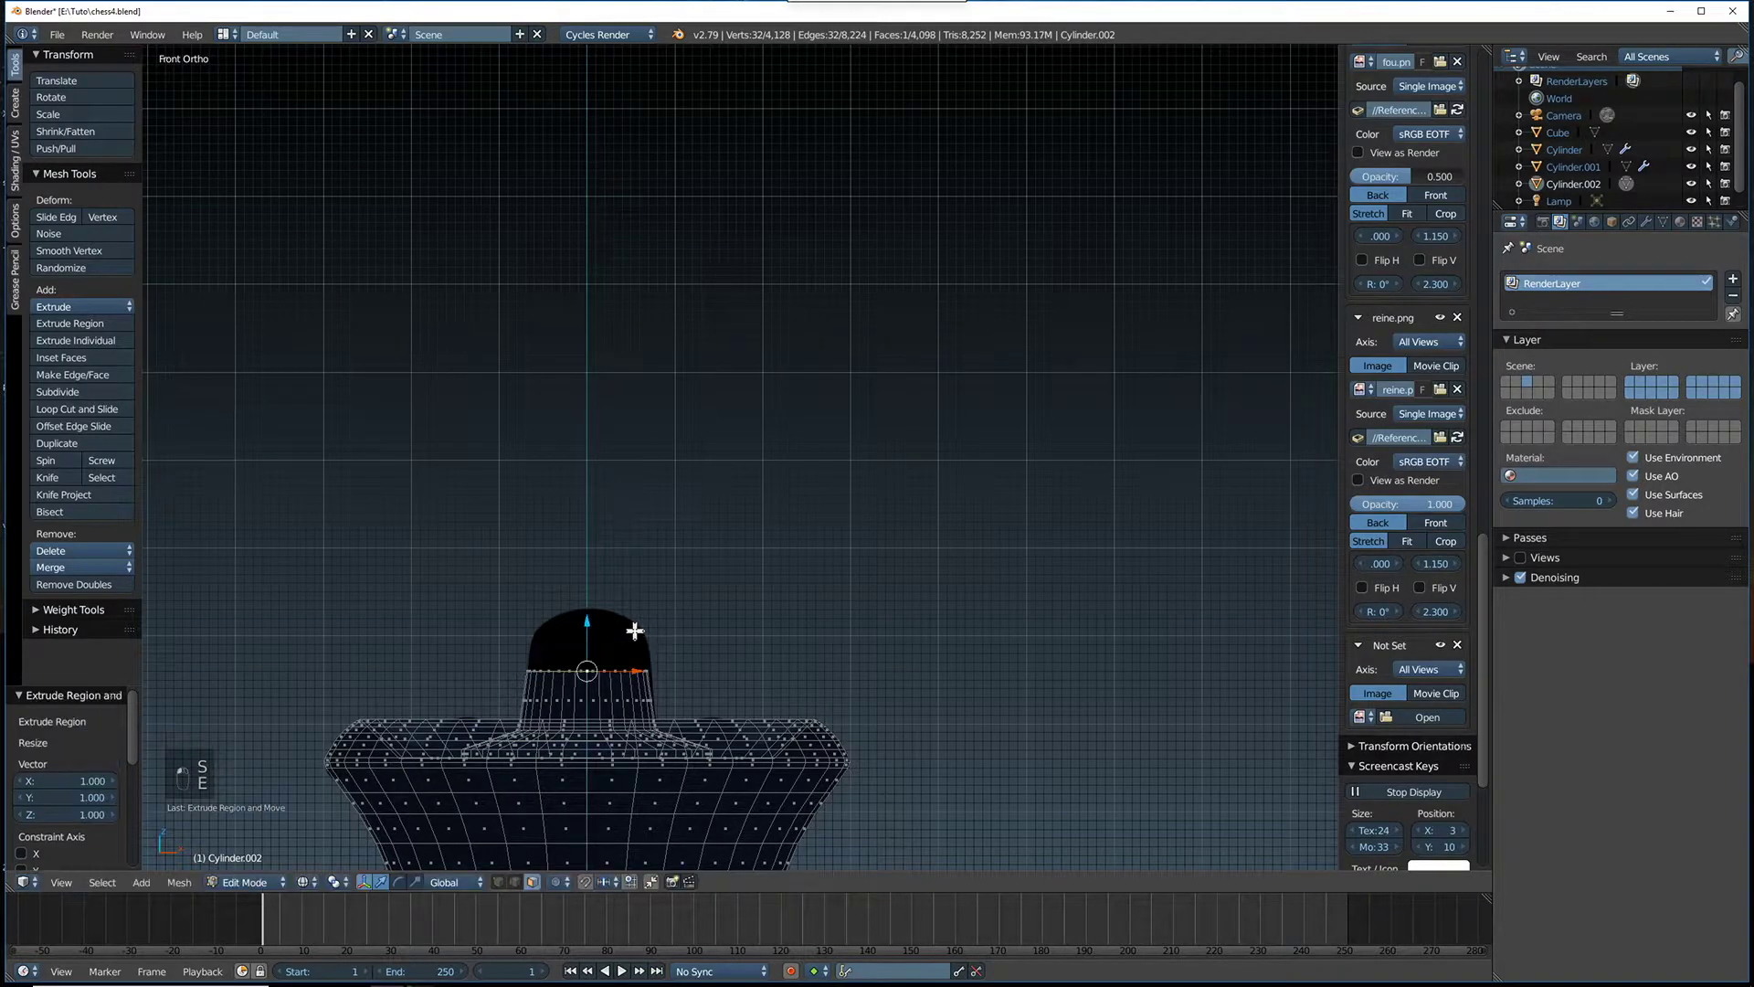
key(ctrl+z)
Extrude the knob's top face another 0.025 or so upward and scale it to about 0.934
key(e)
click(640, 629)
key(s)
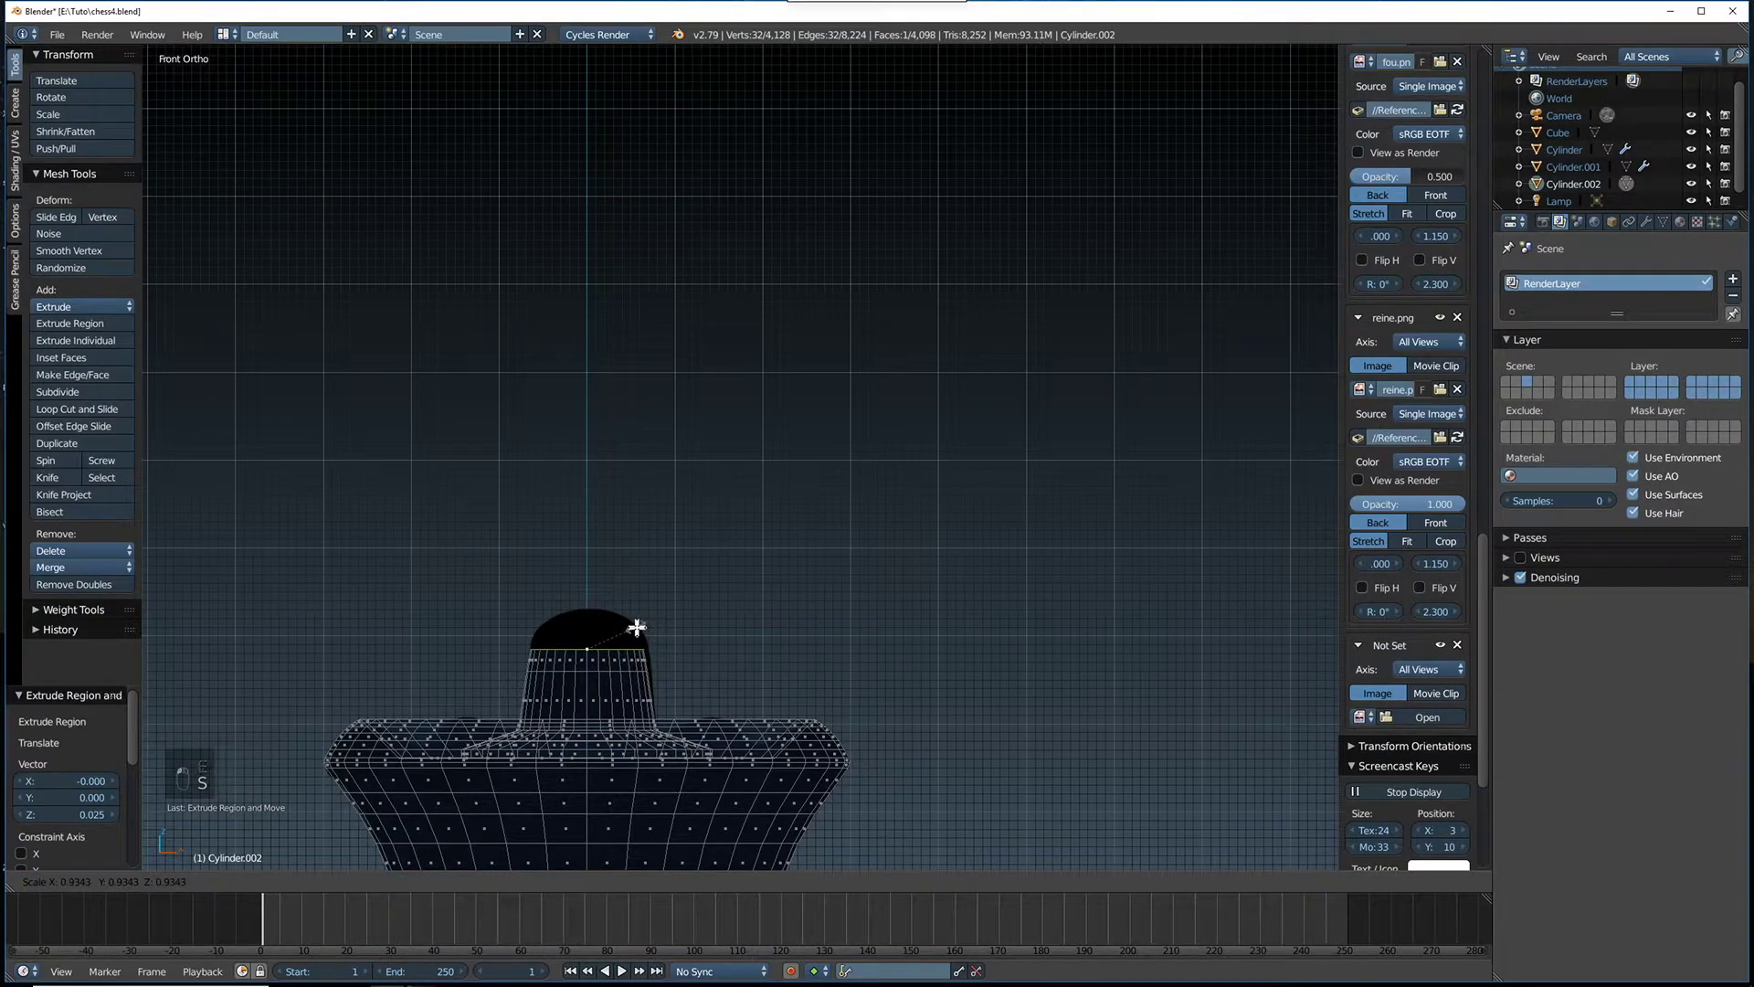
click(636, 627)
Fit the knob's top ring to the silhouette and extrude it upward twice, tapering each ring and scaling the last to about 0.947
scroll(639, 646, up, 2)
scroll(576, 736, up, 1)
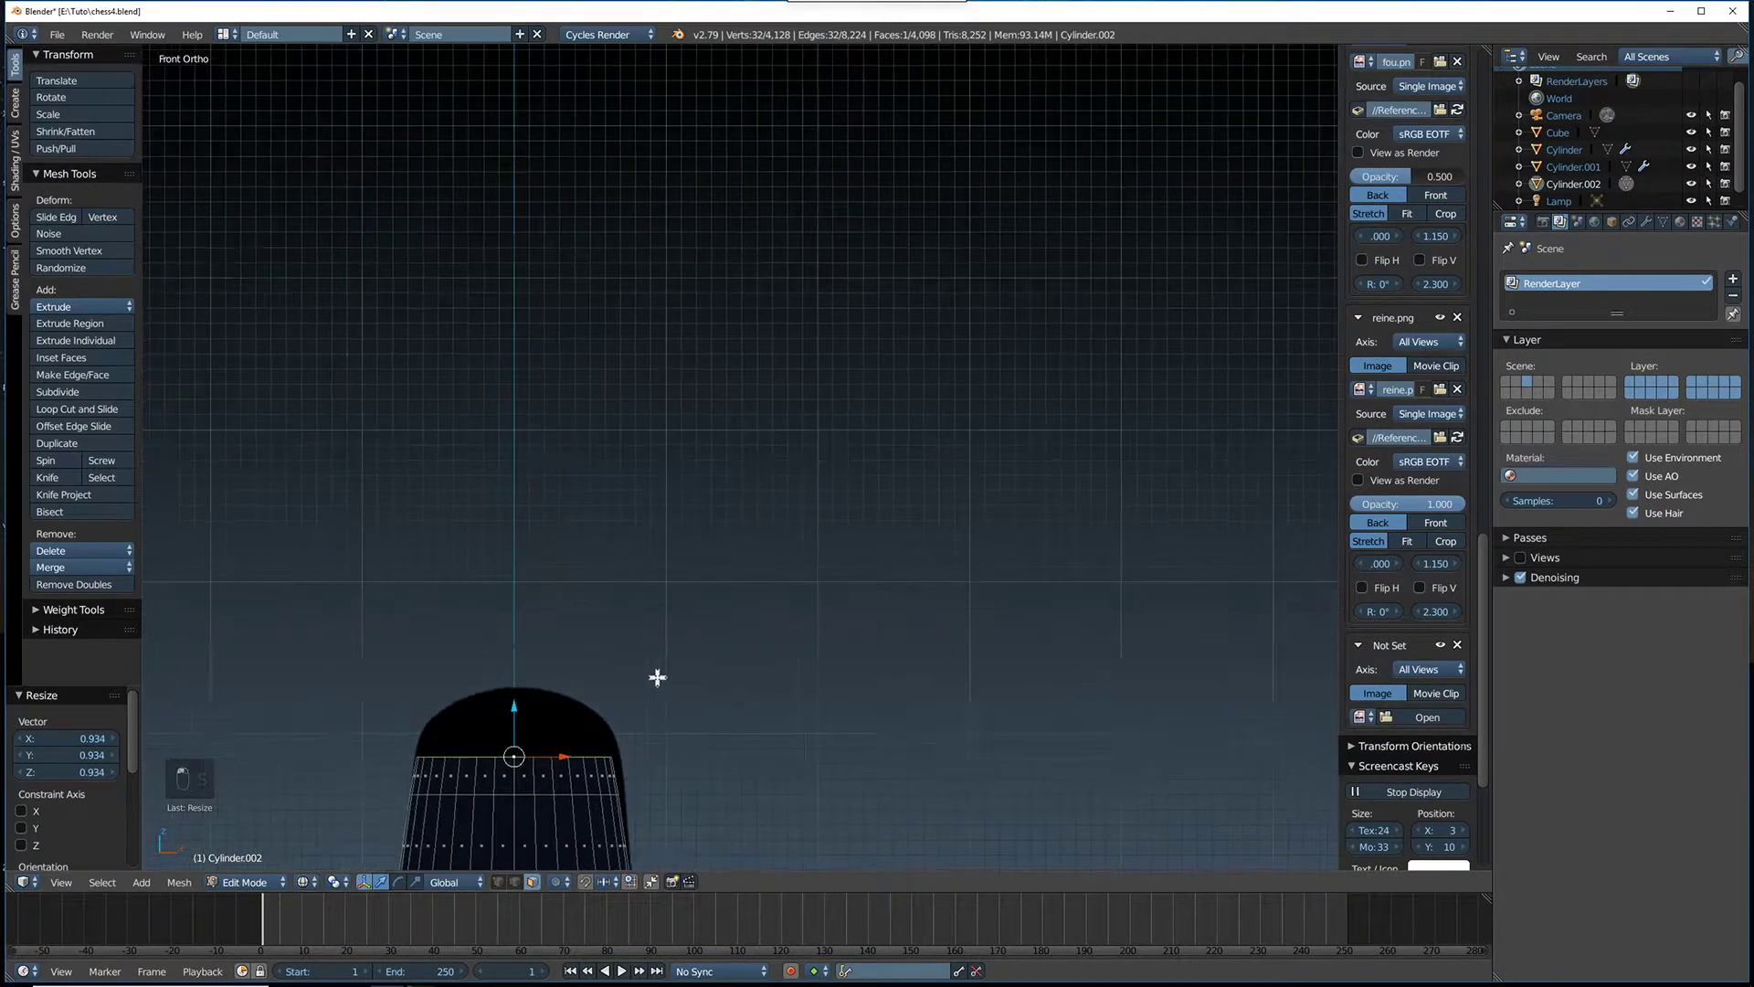
shift+middle_drag(657, 677, 728, 620)
scroll(604, 663, up, 3)
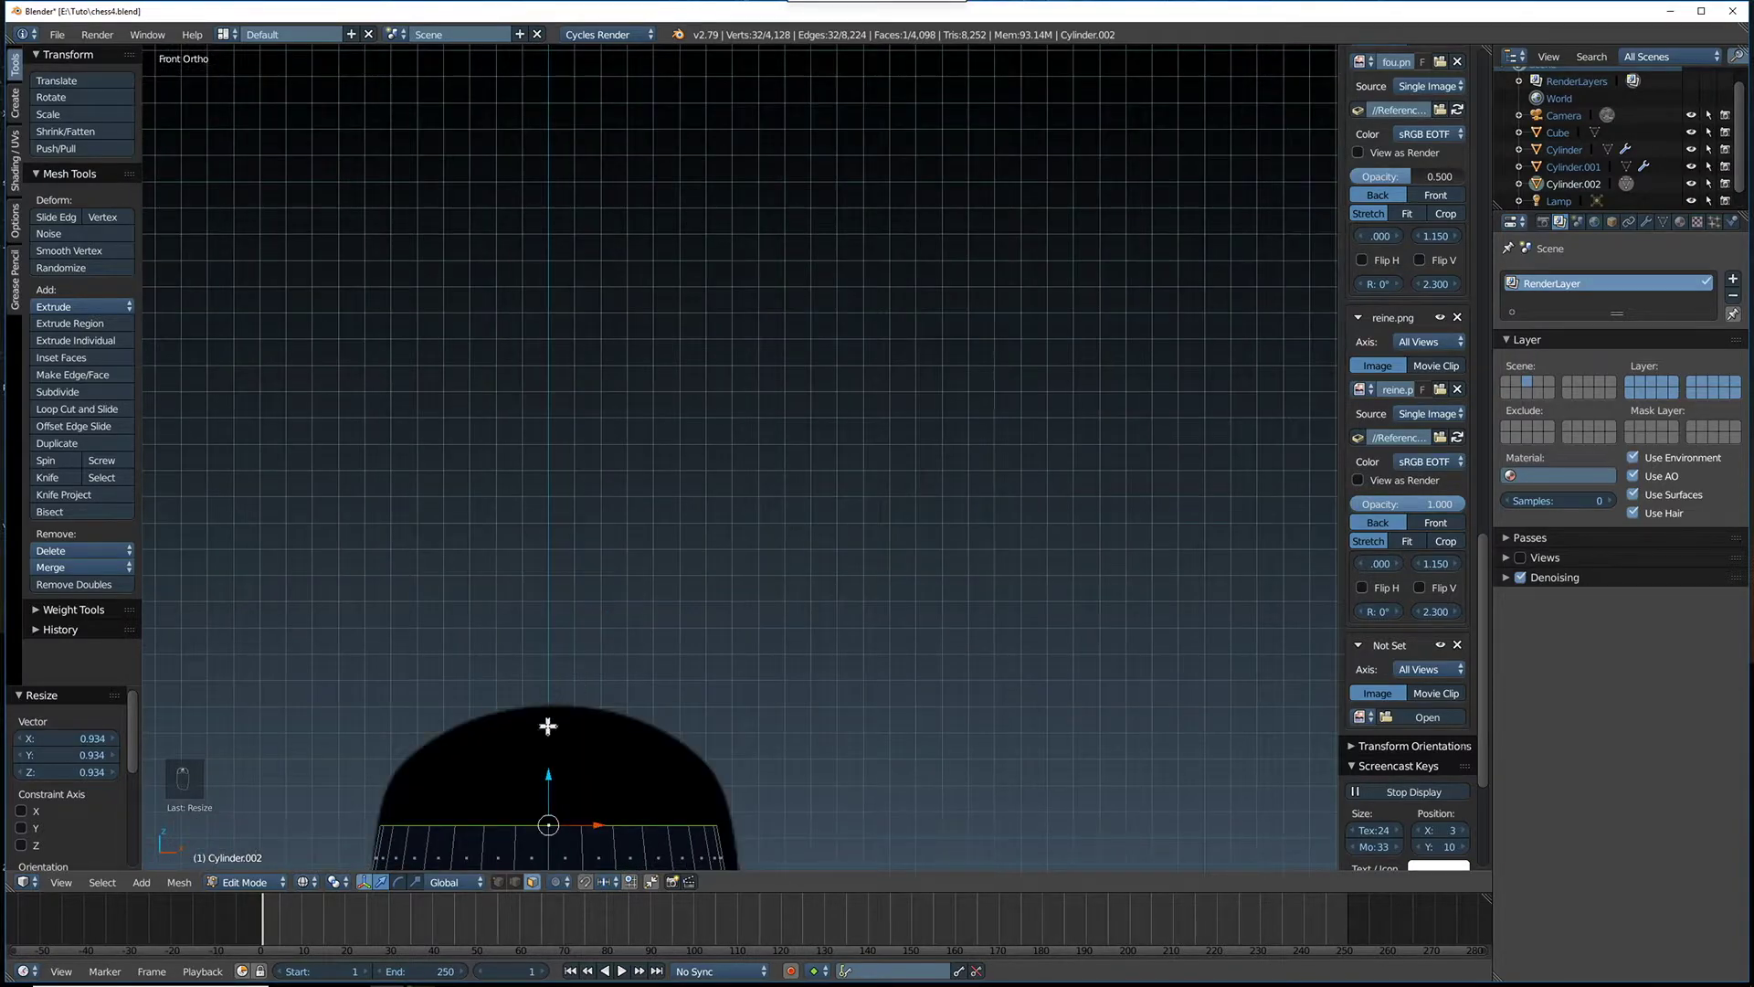
key(s)
click(488, 806)
key(e)
click(490, 781)
key(s)
click(491, 780)
key(e)
click(497, 756)
key(s)
click(500, 756)
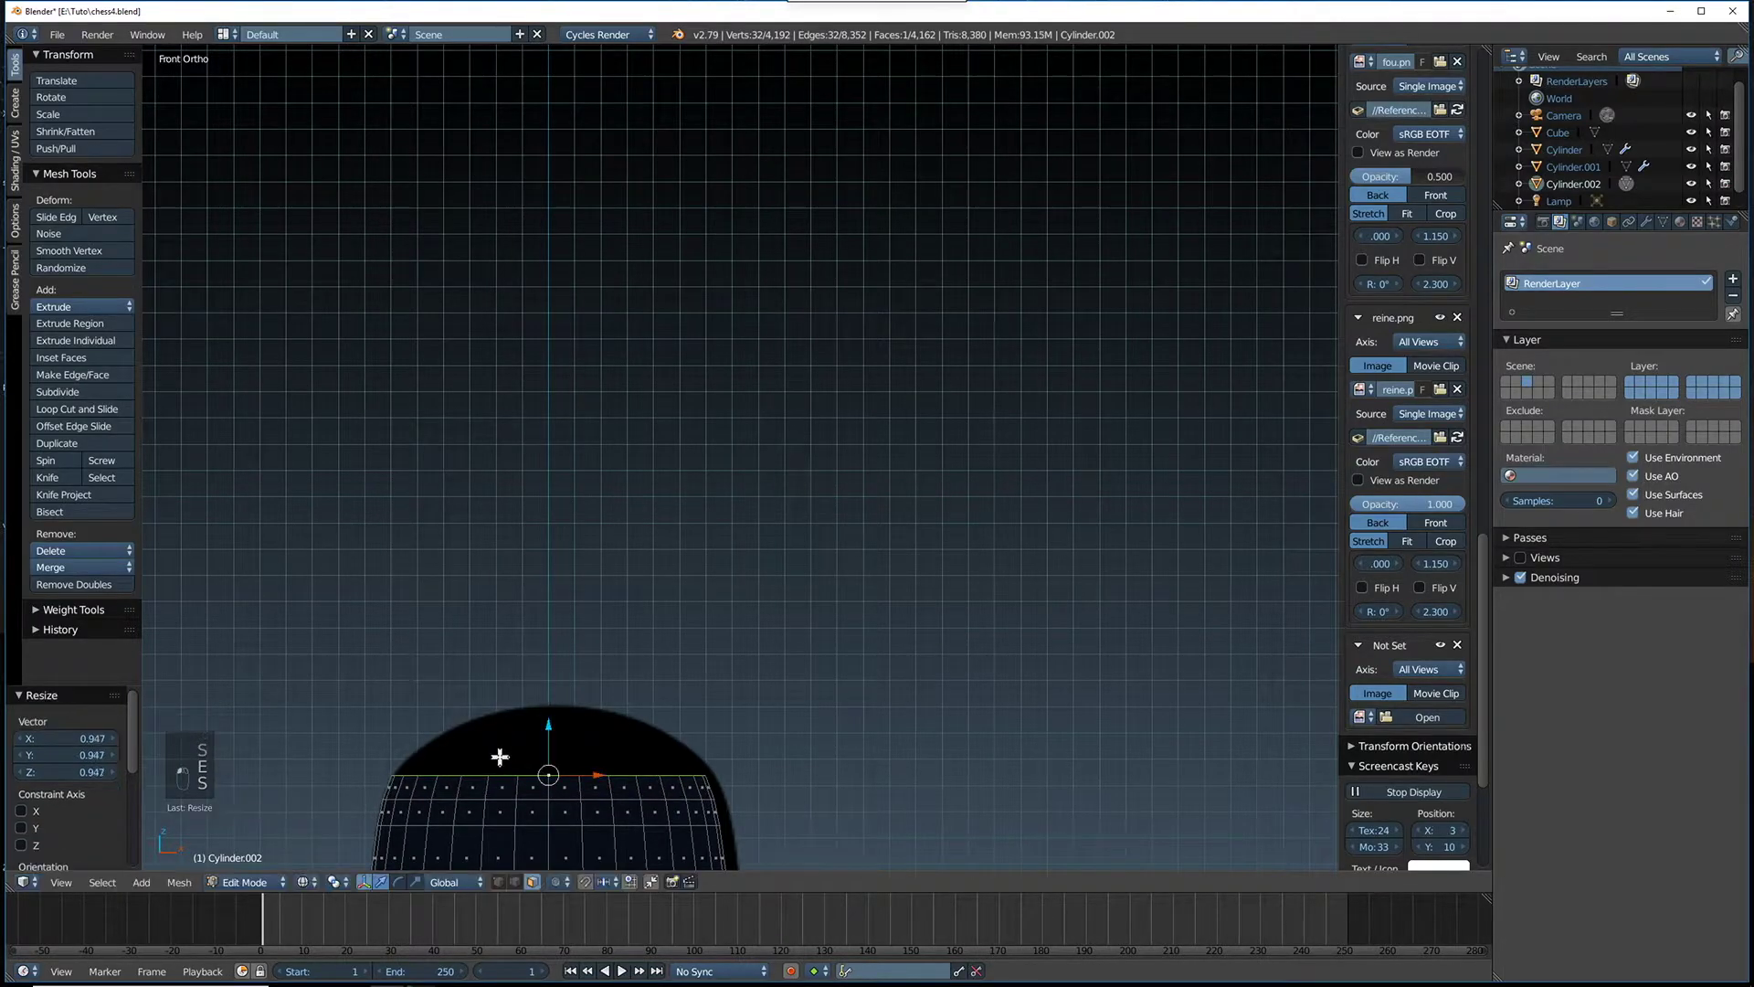
Extrude the knob's top face by about 0.007 and 0.008, scaling the new rings to about 0.87 and 0.80 along the dome's curve
key(e)
click(507, 735)
key(s)
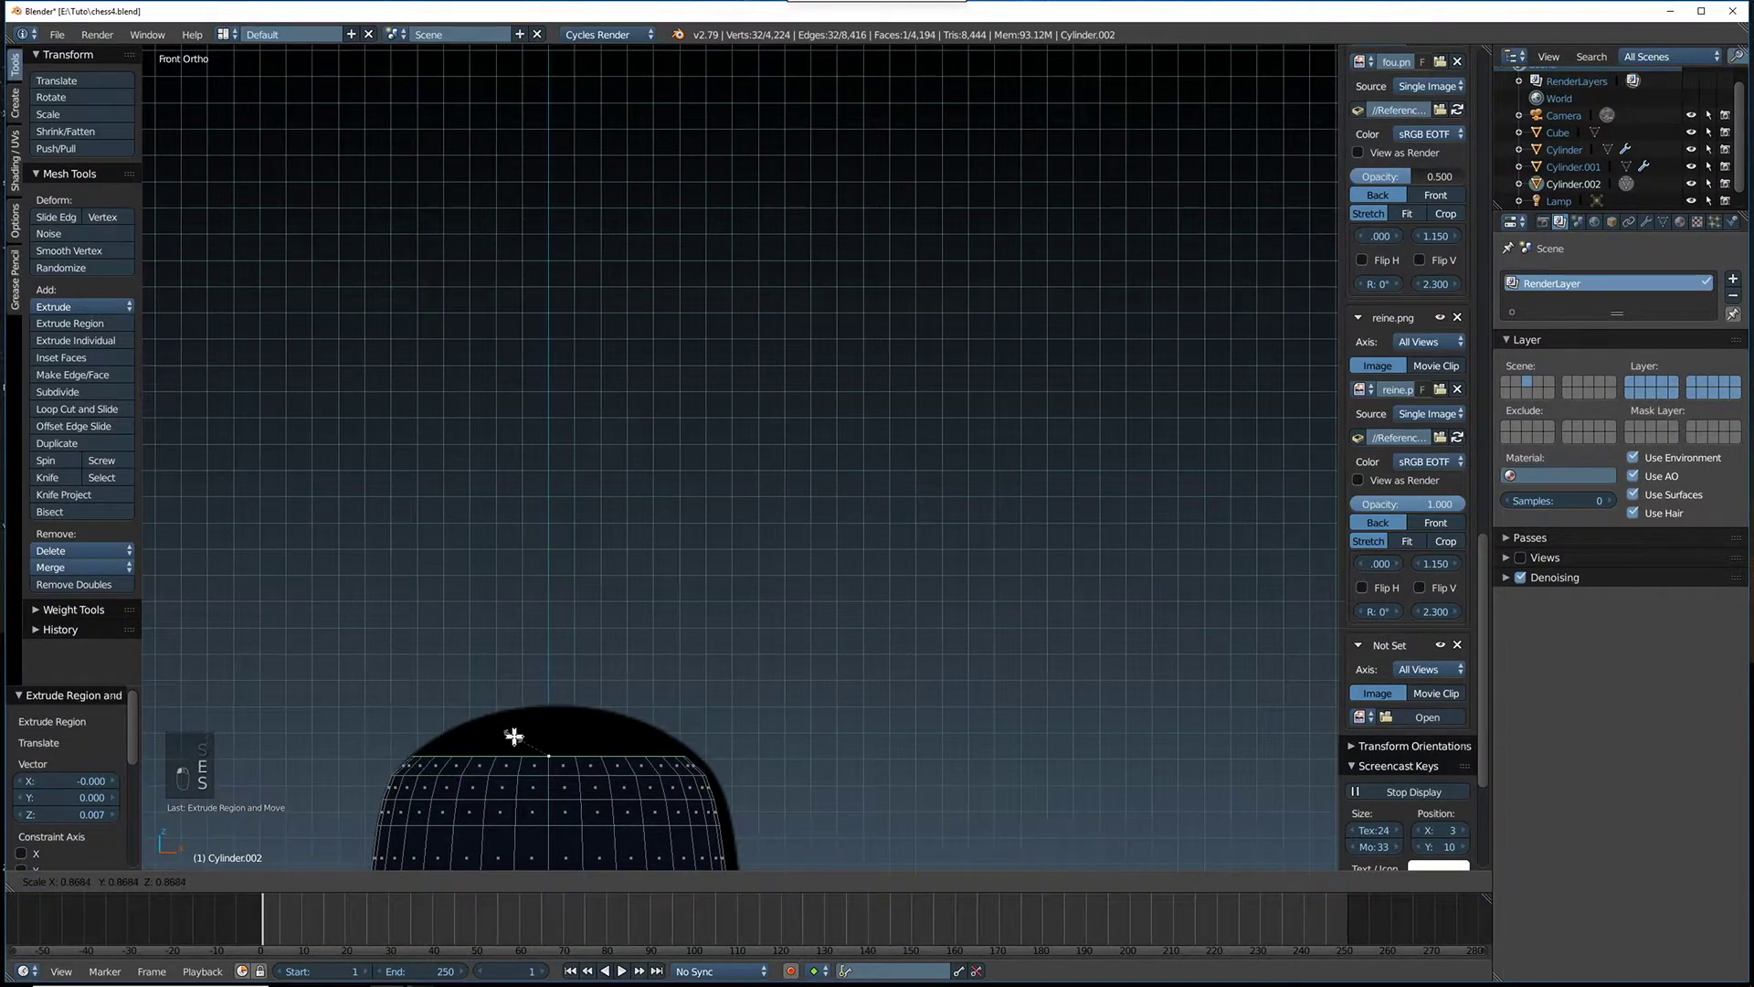
click(514, 729)
key(e)
click(521, 714)
key(s)
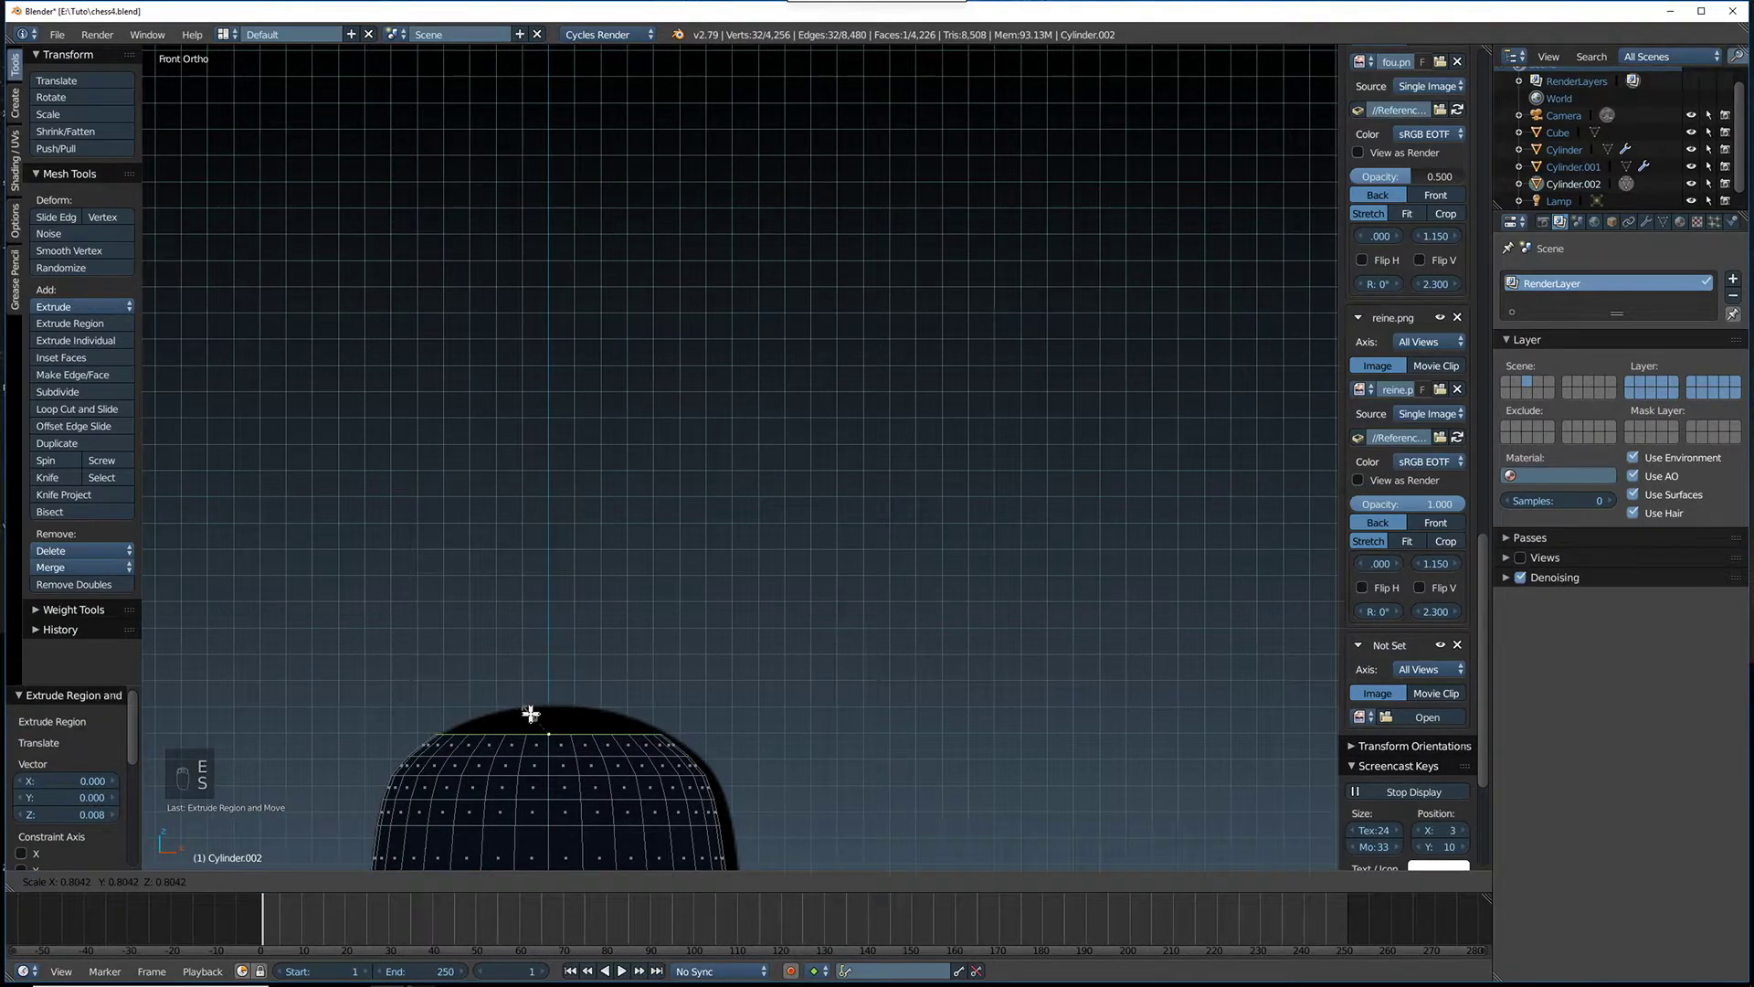
click(531, 713)
Round the dome with two more extrusions, the first about 0.006 high, scaling each new ring to about 0.66
key(e)
click(534, 698)
key(s)
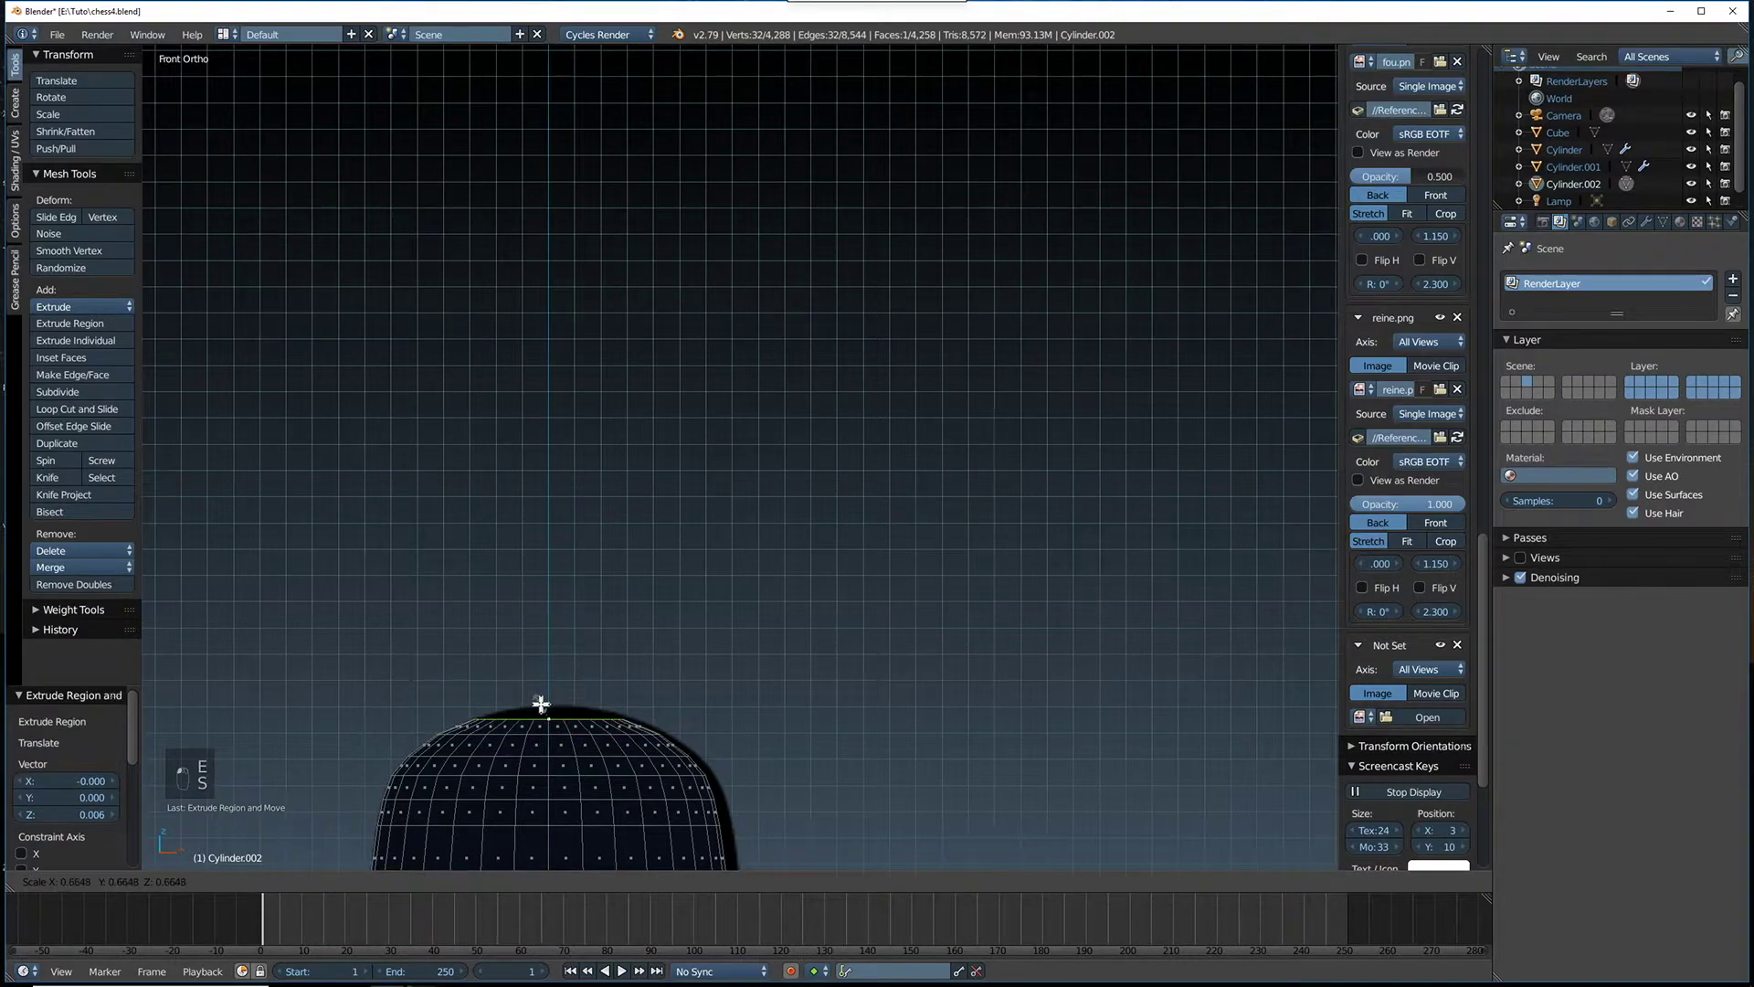
click(540, 704)
key(e)
click(544, 701)
key(s)
click(546, 700)
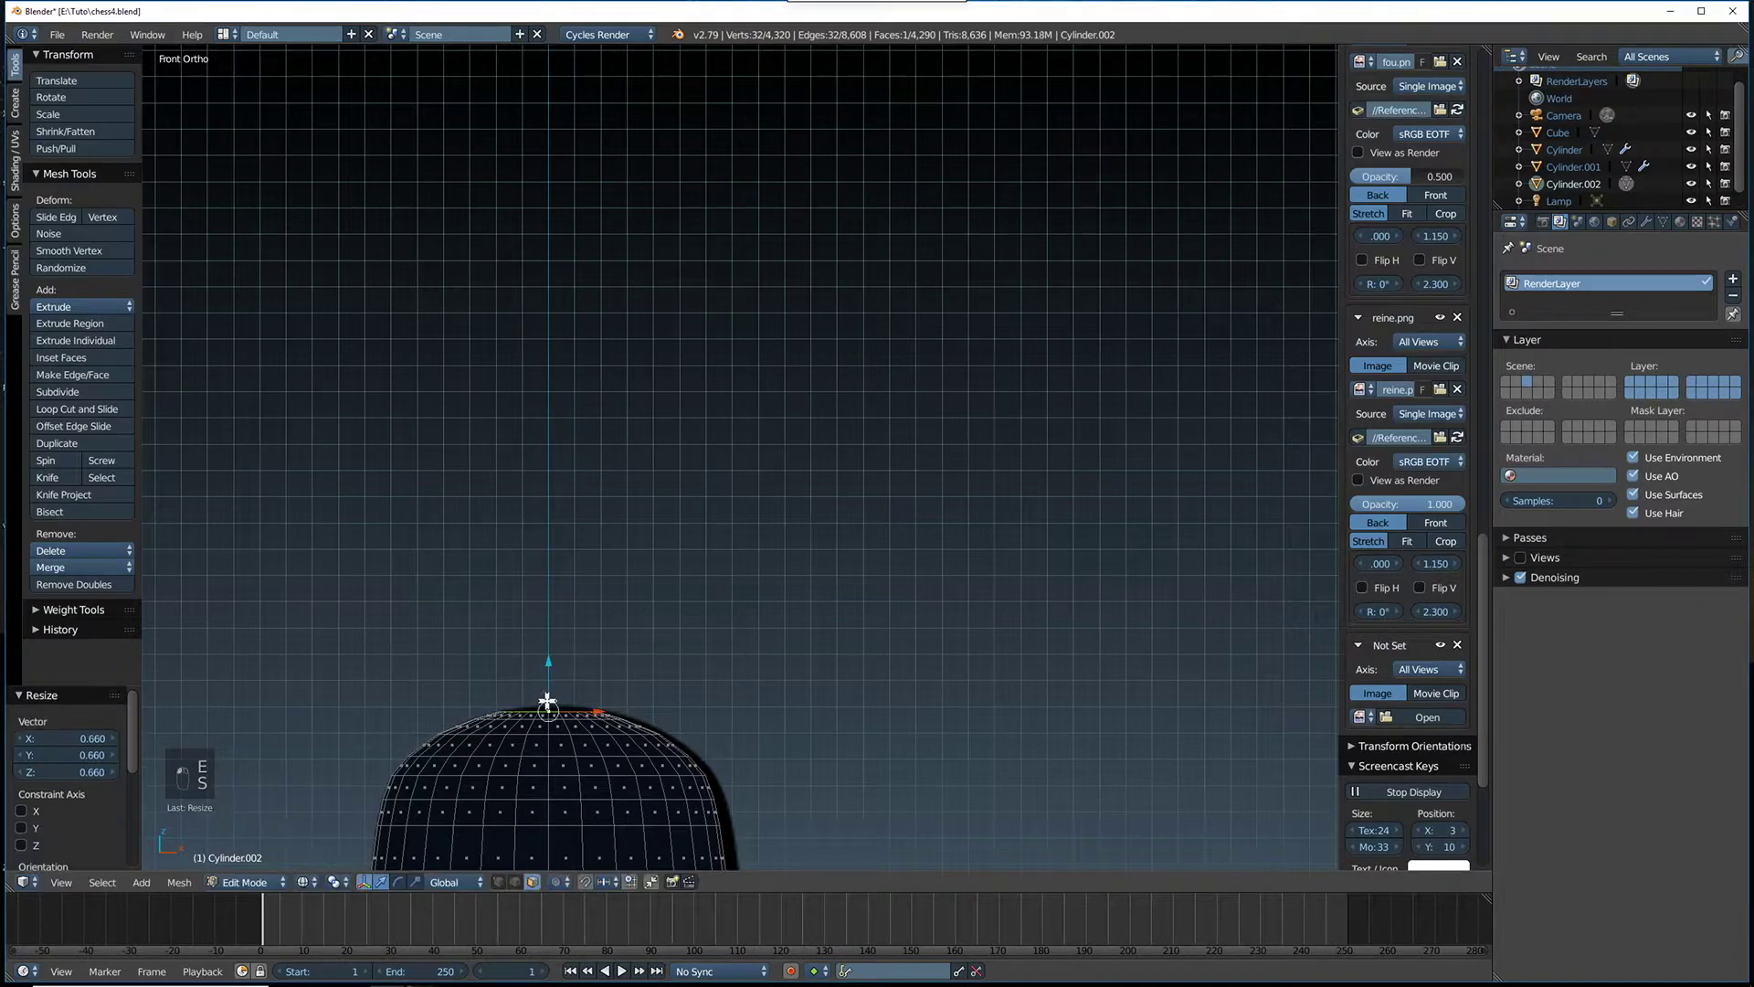
Extrude the dome's top face by about 0.001 and scale it to about 0.342 to form a tiny cap
key(e)
click(547, 697)
key(s)
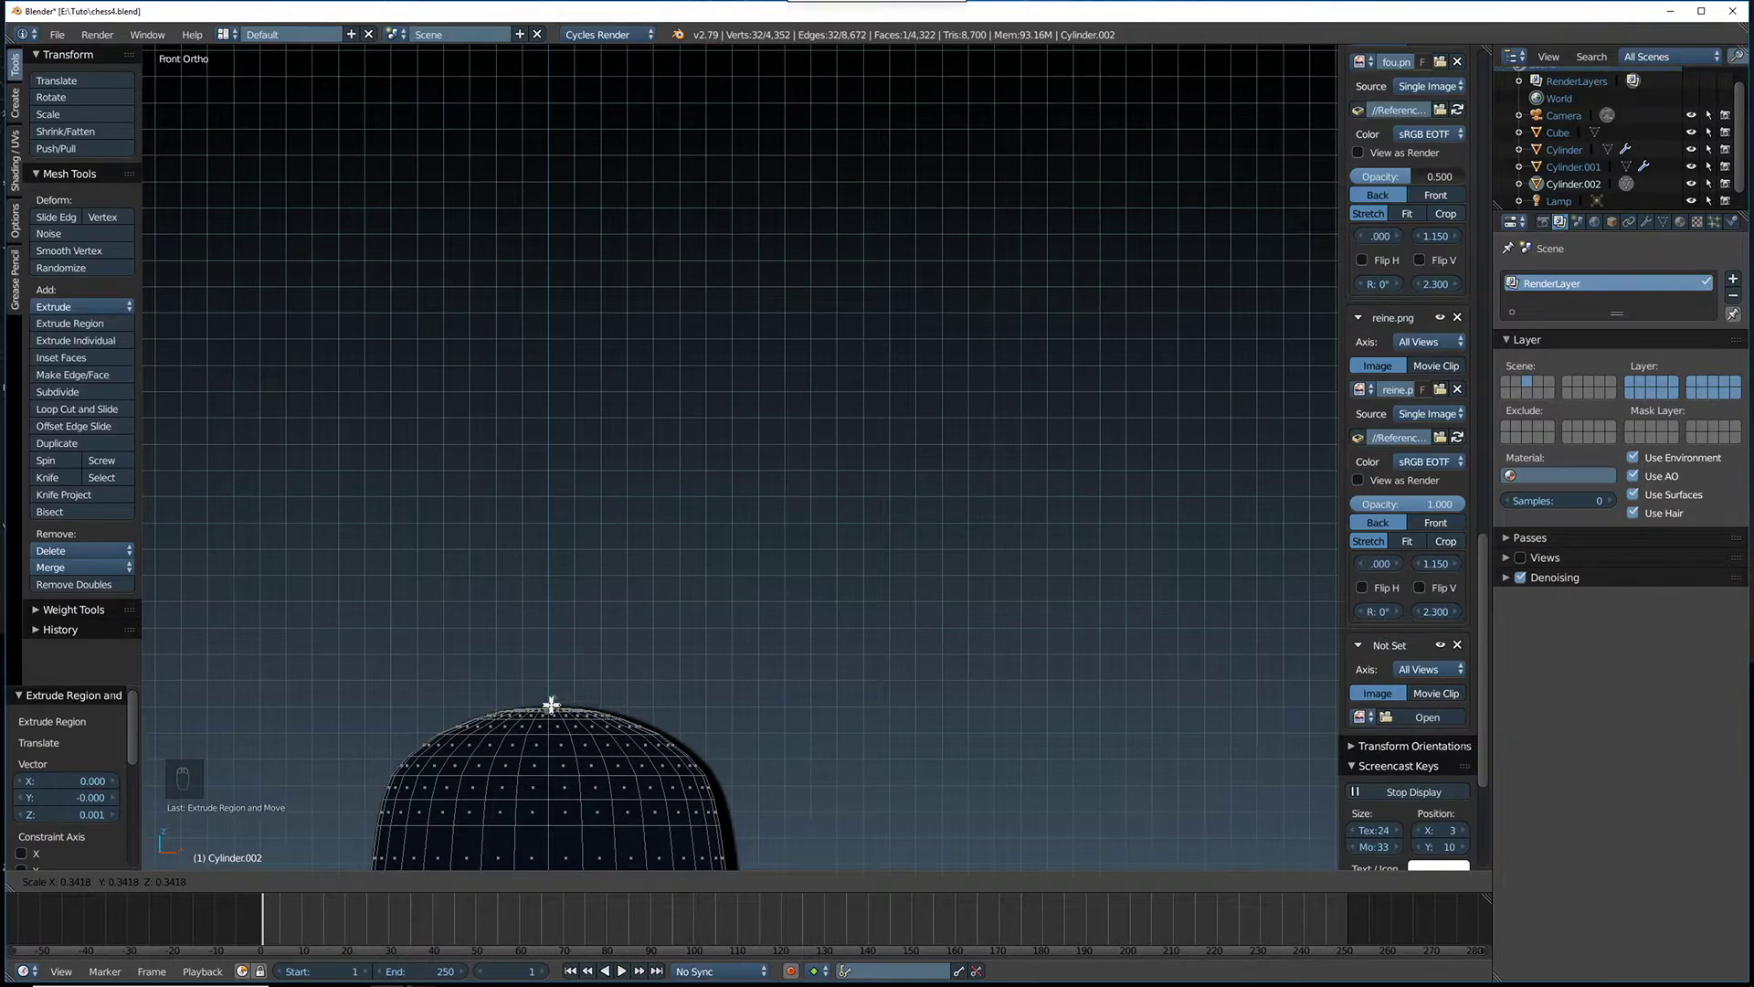
click(551, 704)
Merge the vertices of the knob's small top ring at their center to close the dome
middle_drag(568, 740, 571, 762)
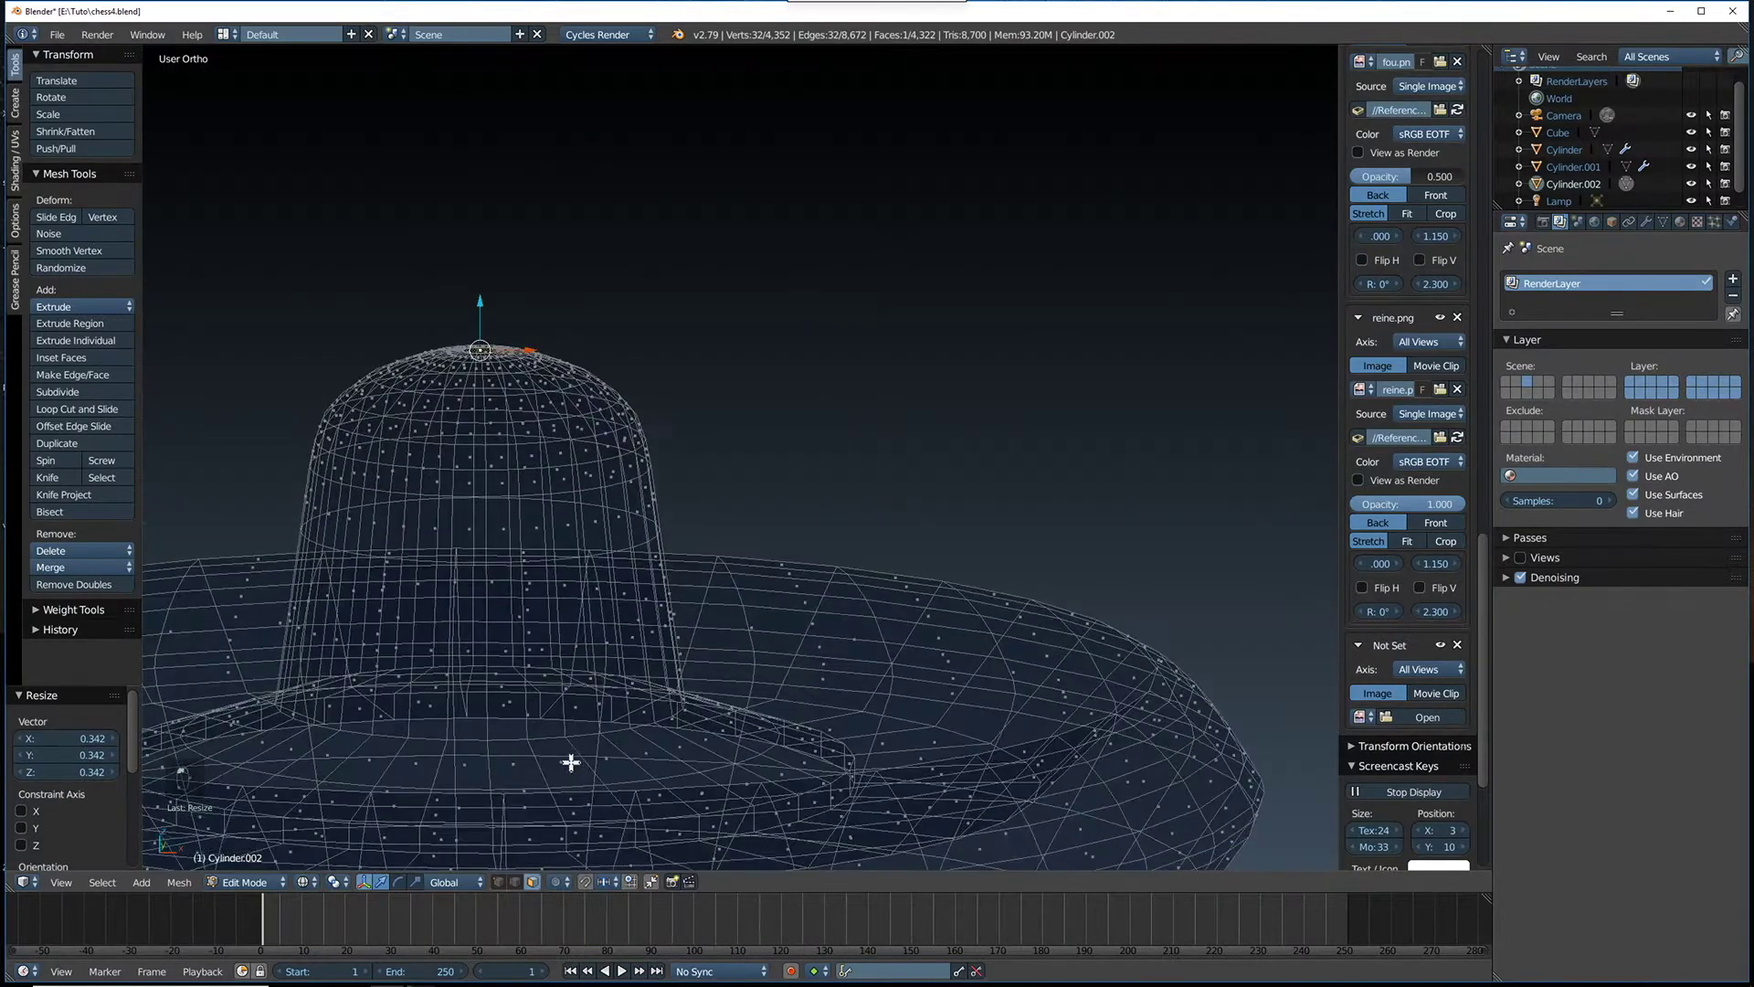
middle_drag(497, 685, 493, 666)
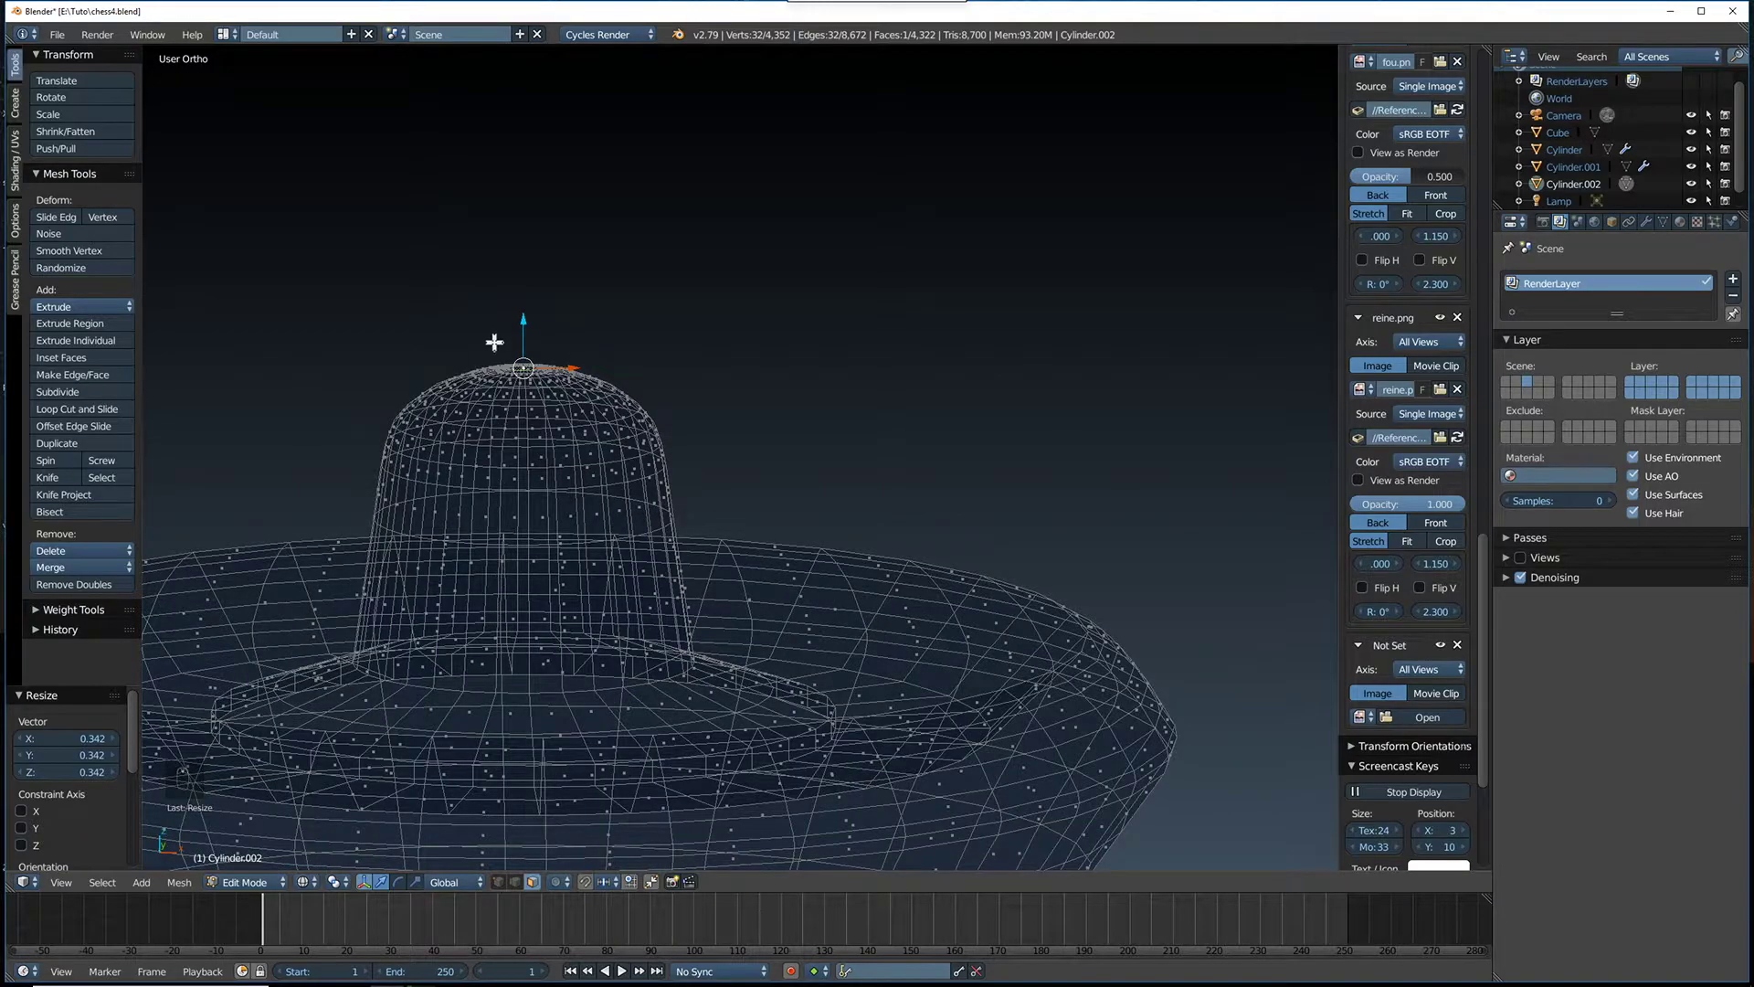
scroll(501, 377, up, 4)
shift+middle_drag(486, 475, 689, 872)
middle_drag(570, 706, 559, 740)
shift+middle_drag(478, 619, 650, 850)
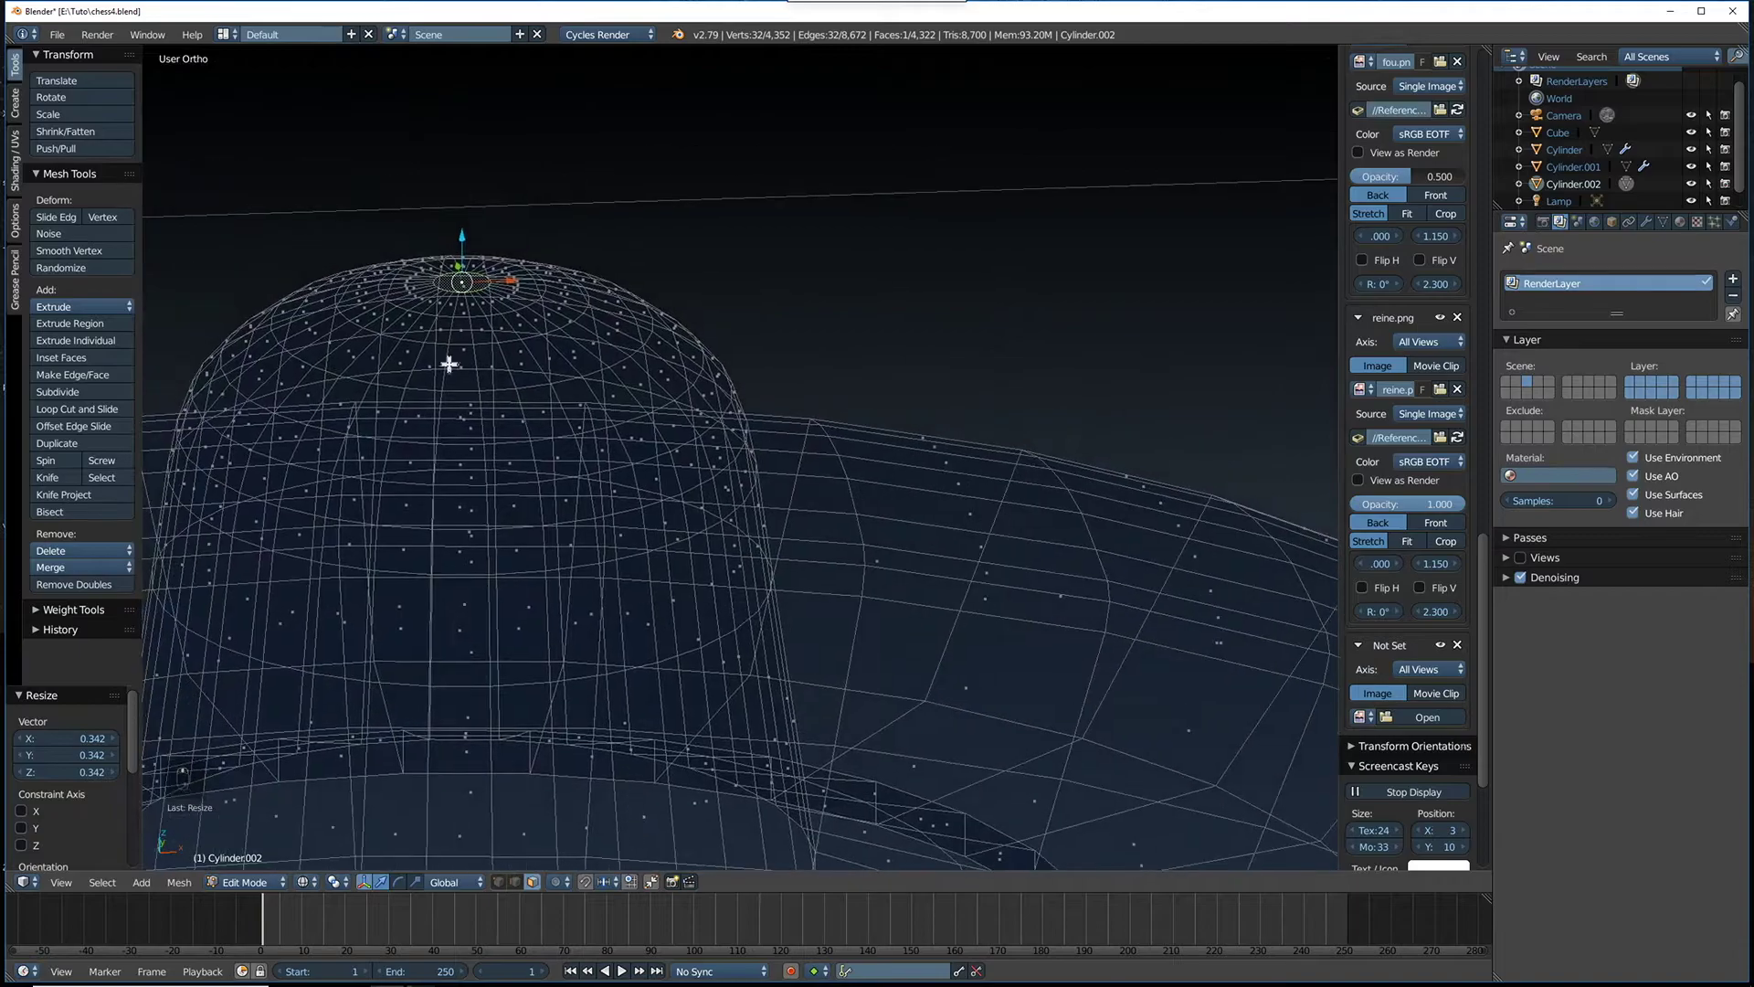
key(shift+backslash)
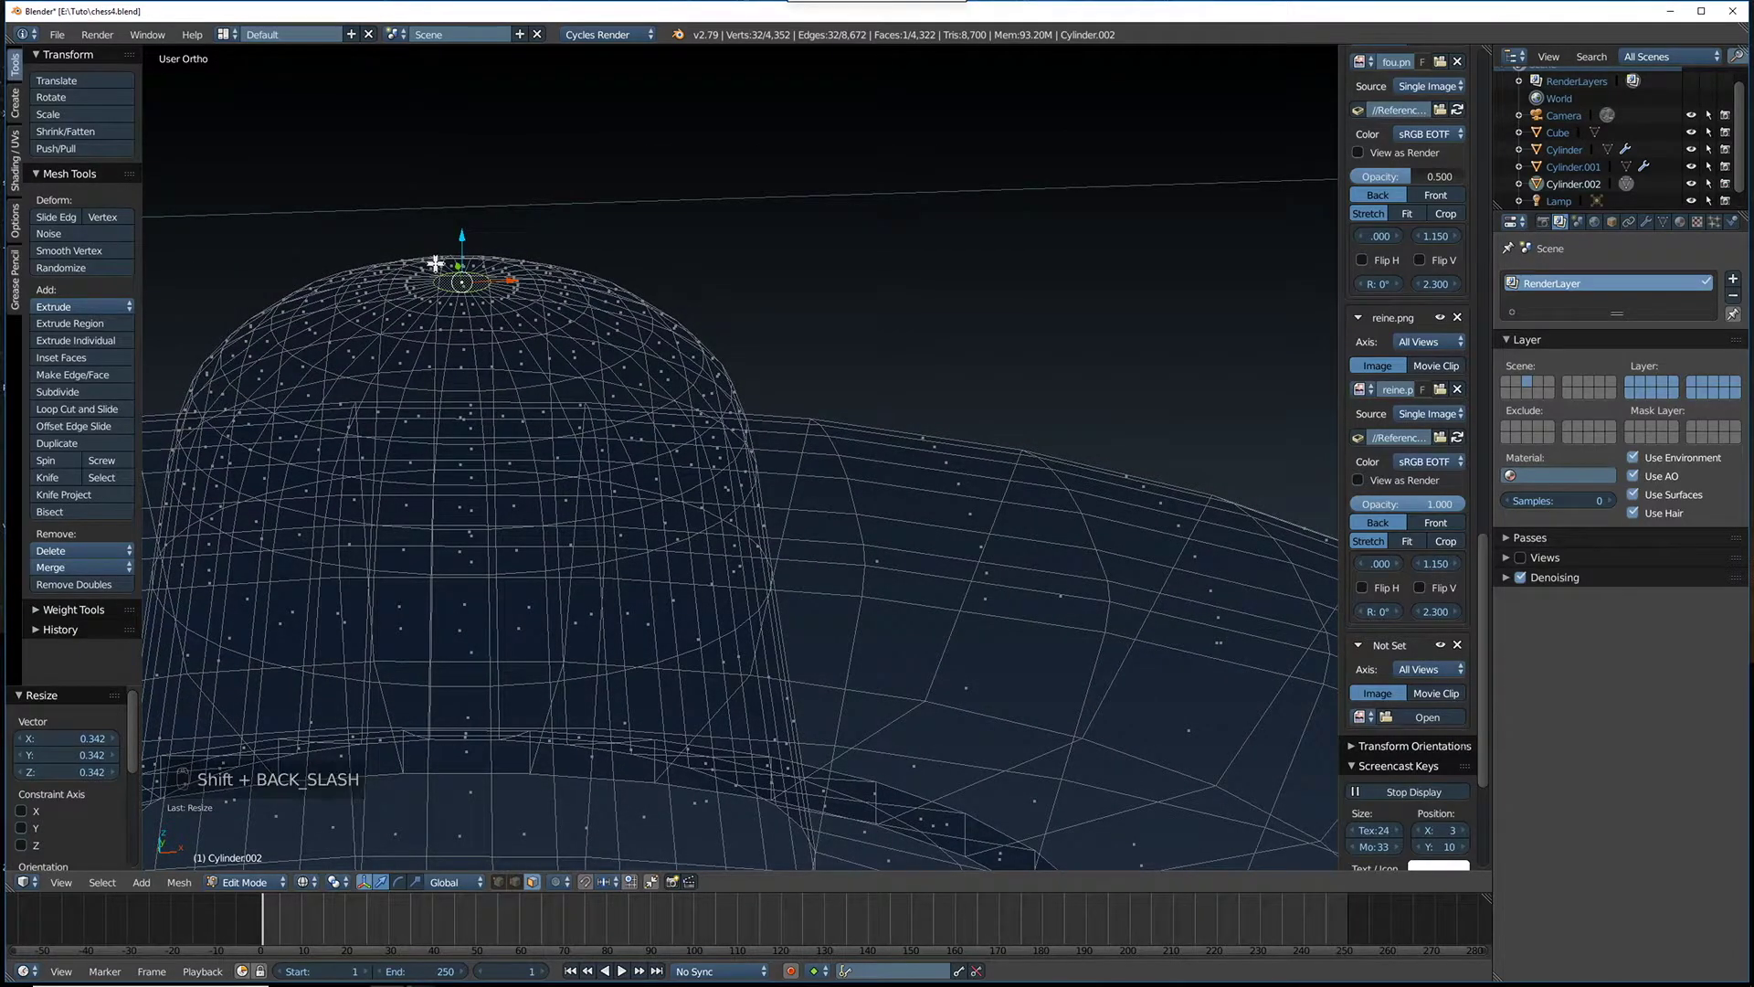
key(alt+m)
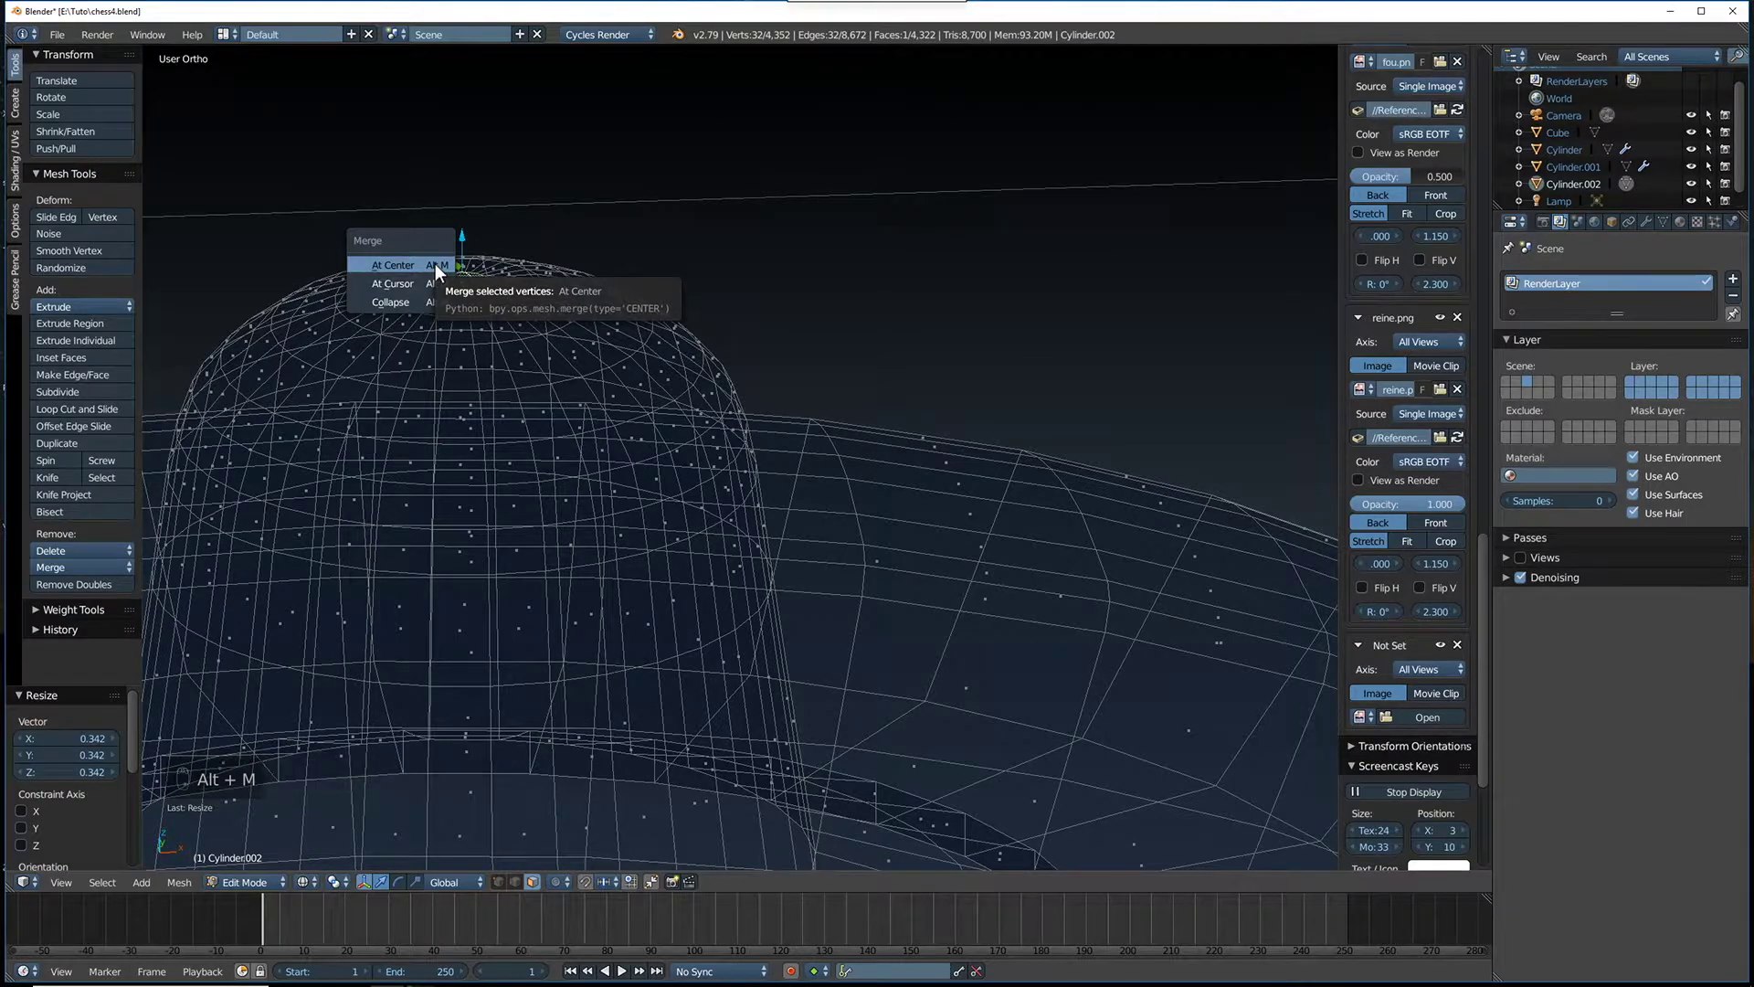
click(435, 263)
Display the queen with solid shading in Object Mode and examine its crown and knob from several angles
scroll(528, 412, down, 8)
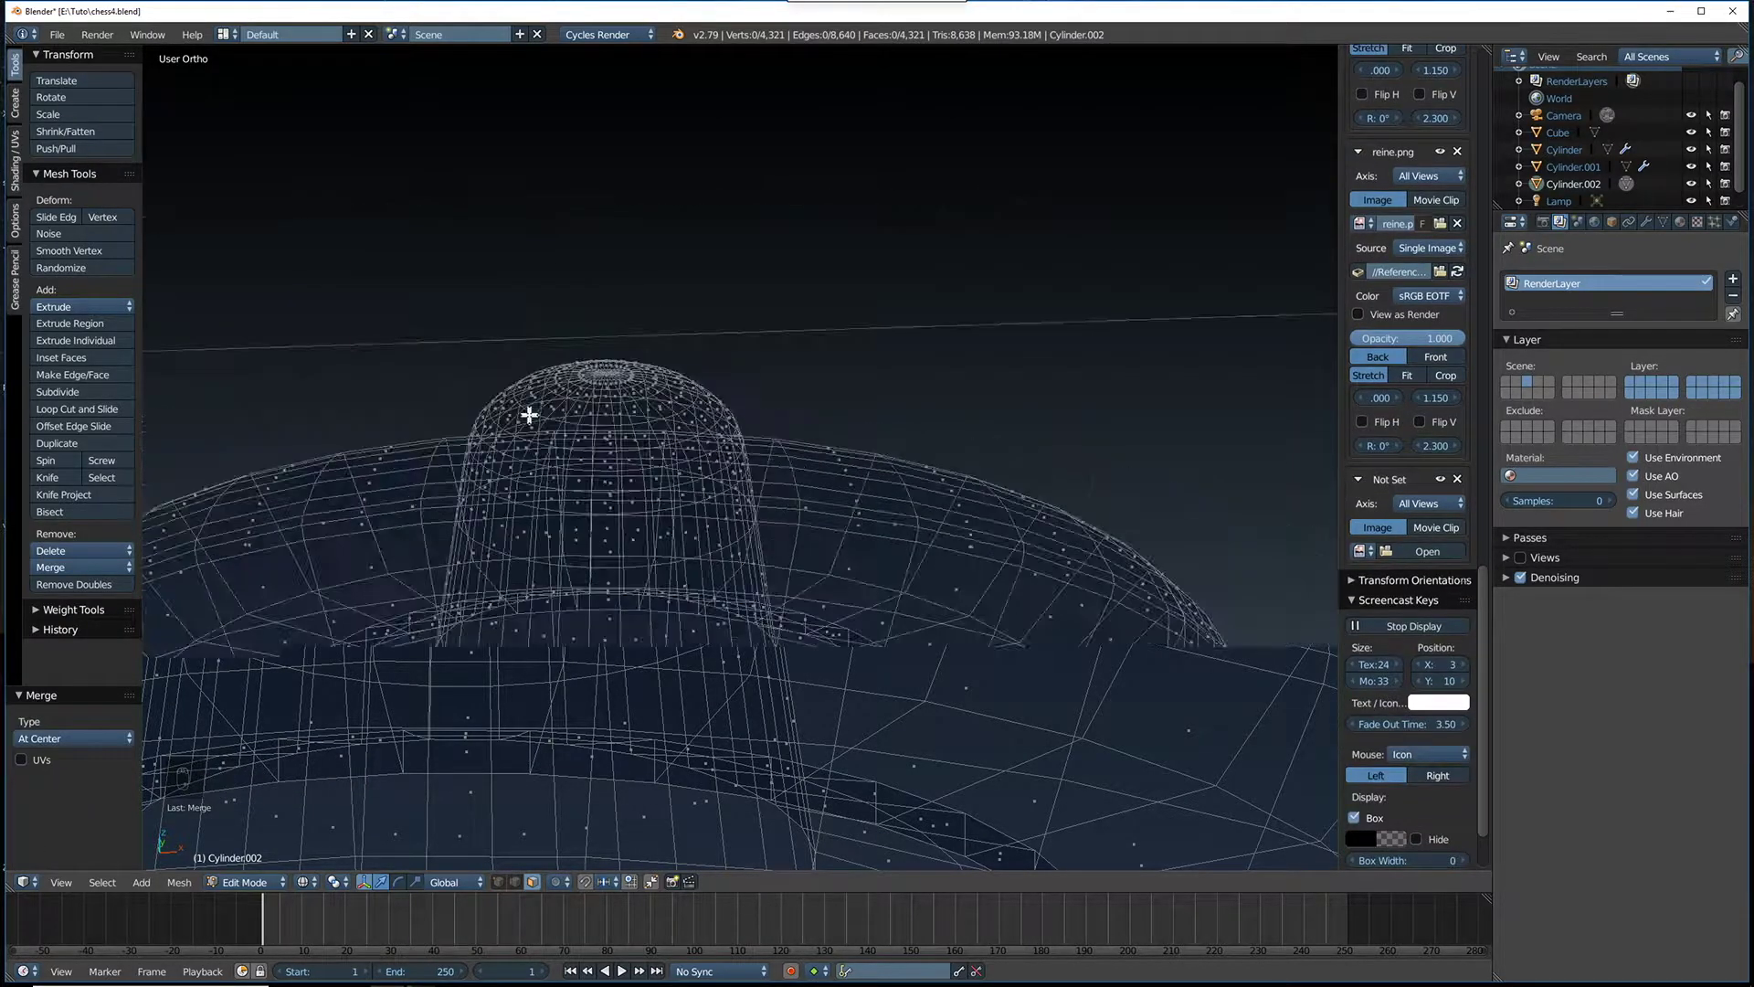
middle_drag(545, 422, 652, 460)
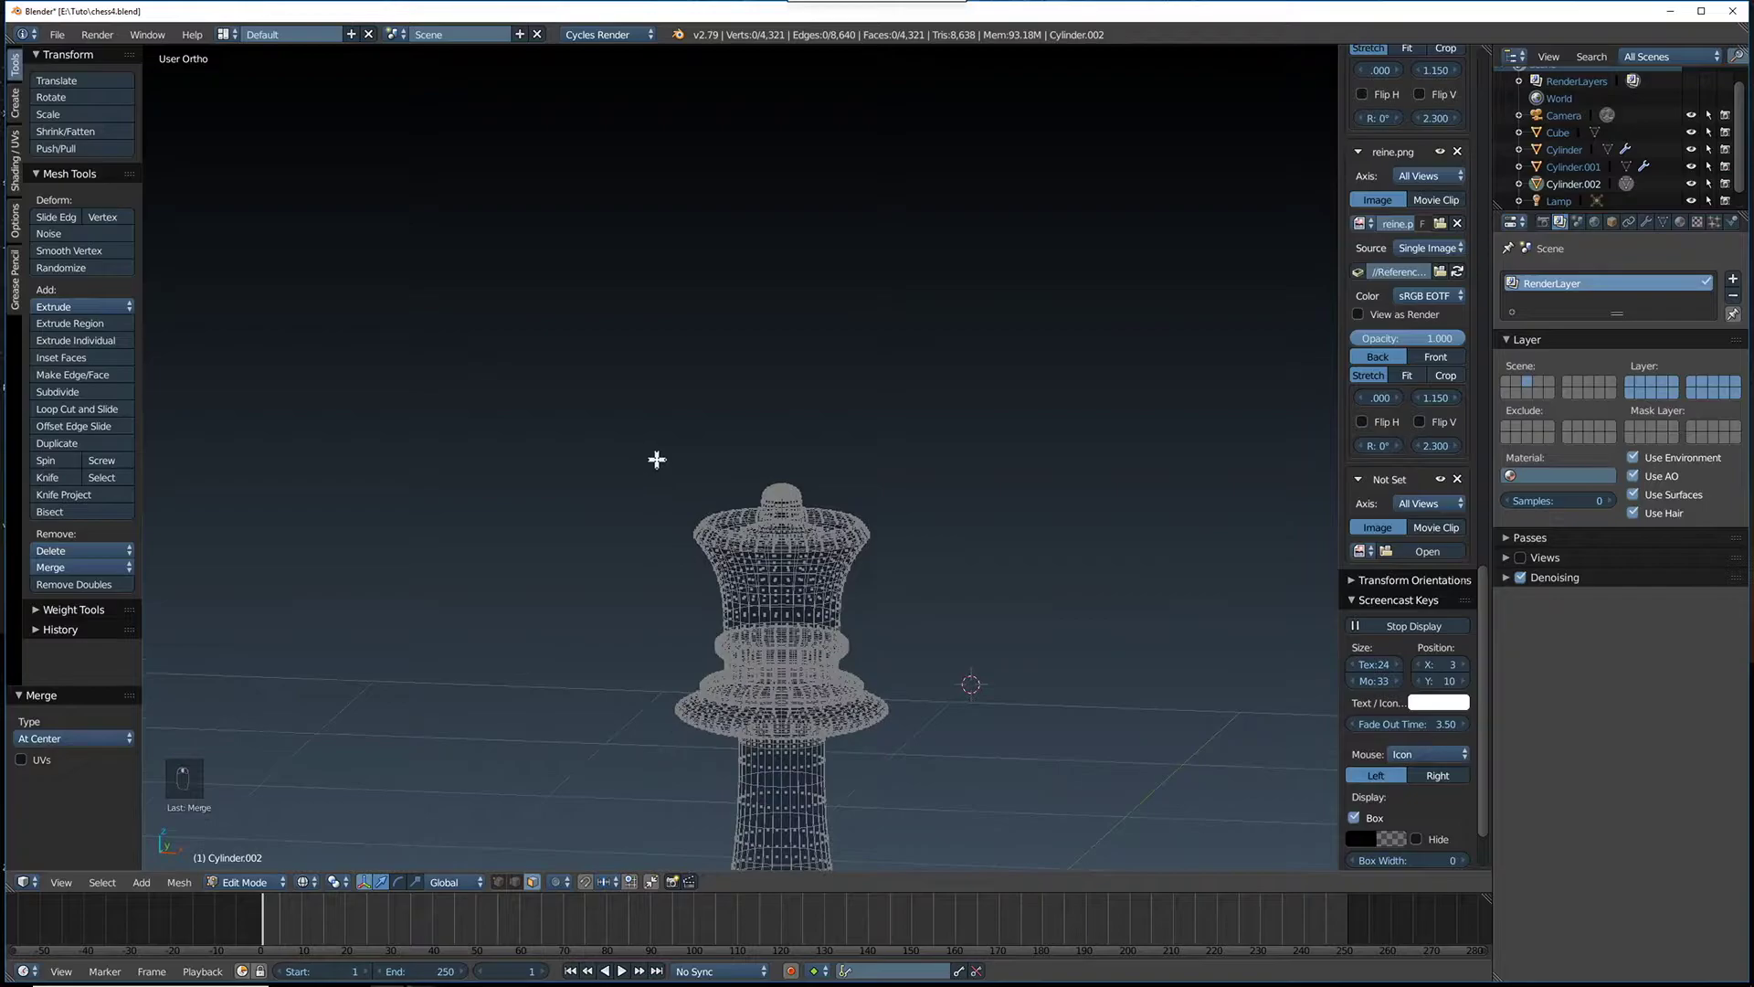
key(KP_1)
key(z)
mouse_move(845, 606)
middle_down()
mouse_move(873, 634)
mouse_move(857, 657)
mouse_move(914, 616)
mouse_move(833, 567)
middle_up()
key(Tab)
scroll(869, 647, down, 8)
scroll(834, 567, up, 8)
scroll(834, 576, up, 6)
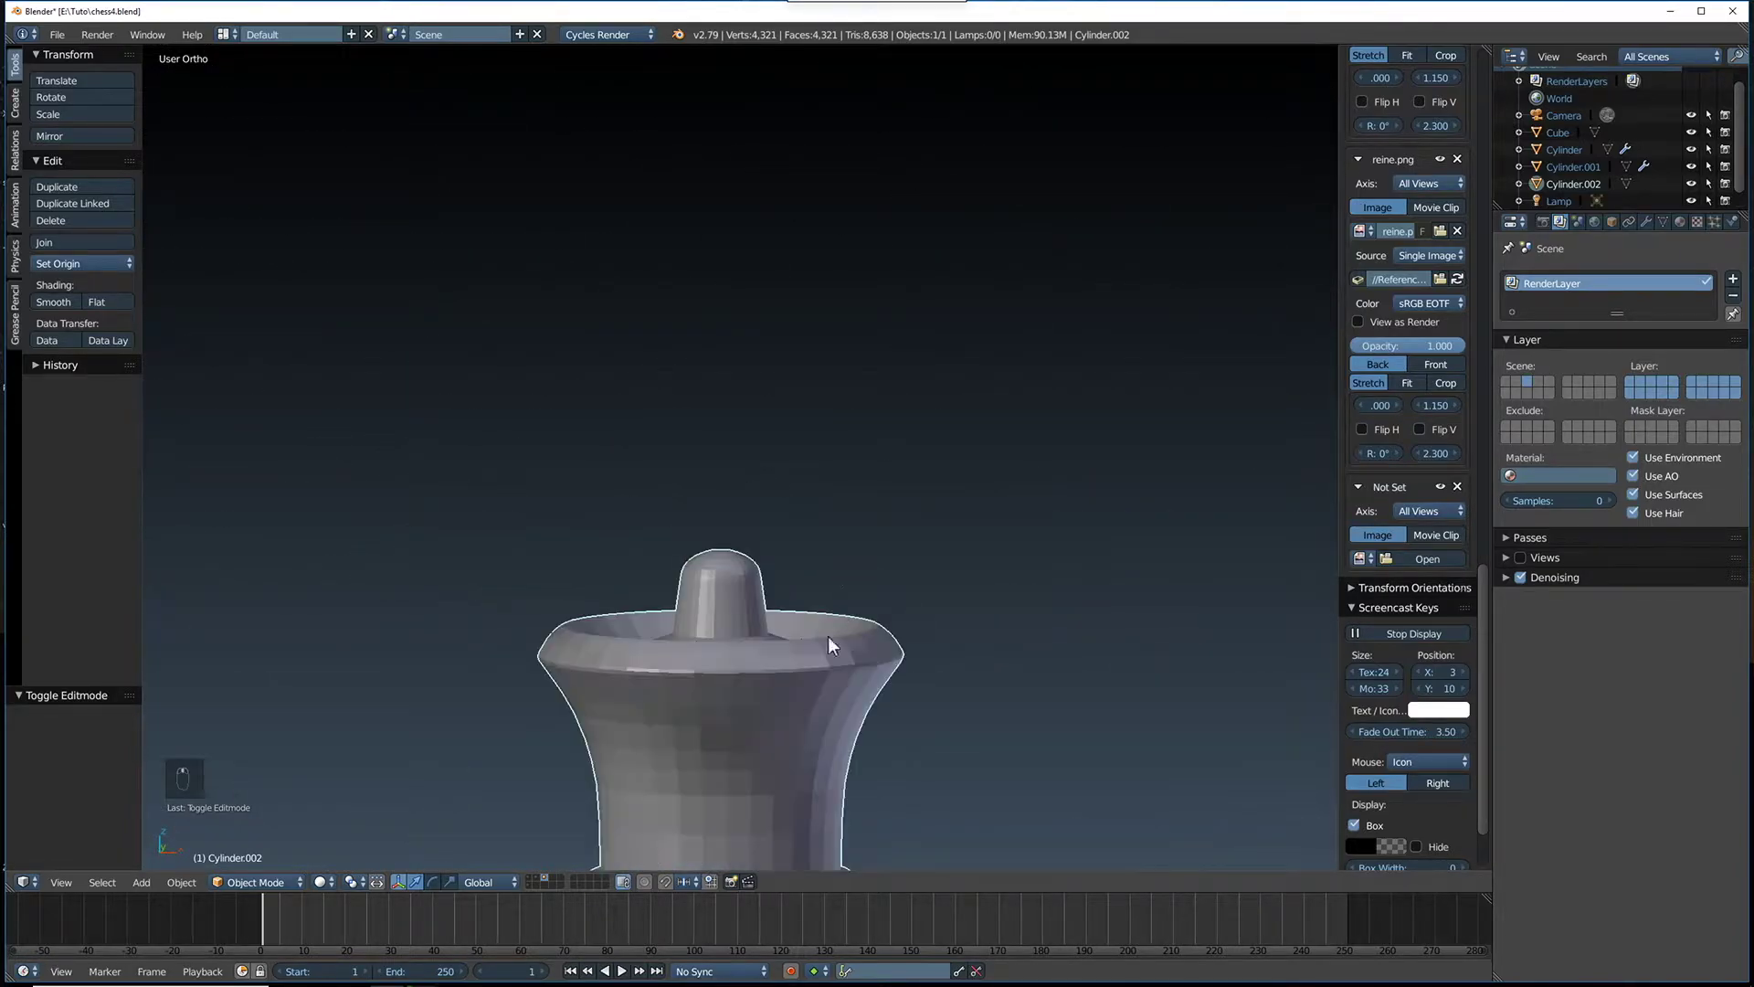
scroll(759, 651, down, 2)
middle_drag(803, 634, 845, 638)
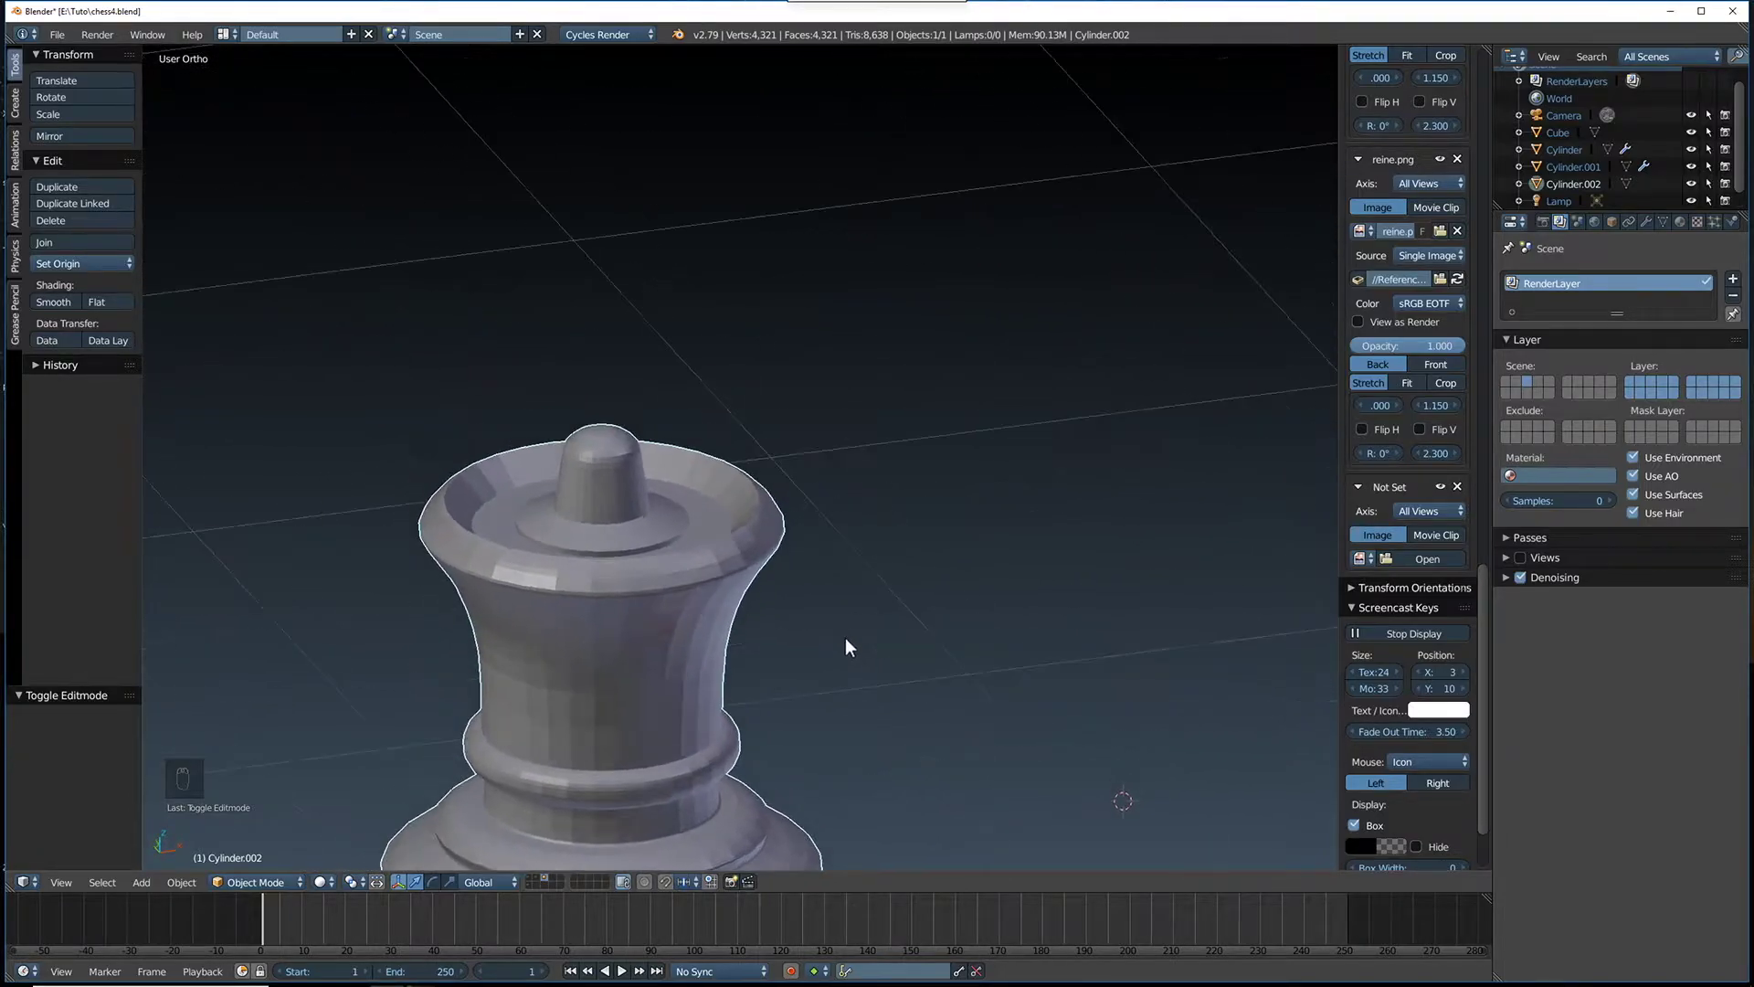
middle_drag(584, 540, 612, 547)
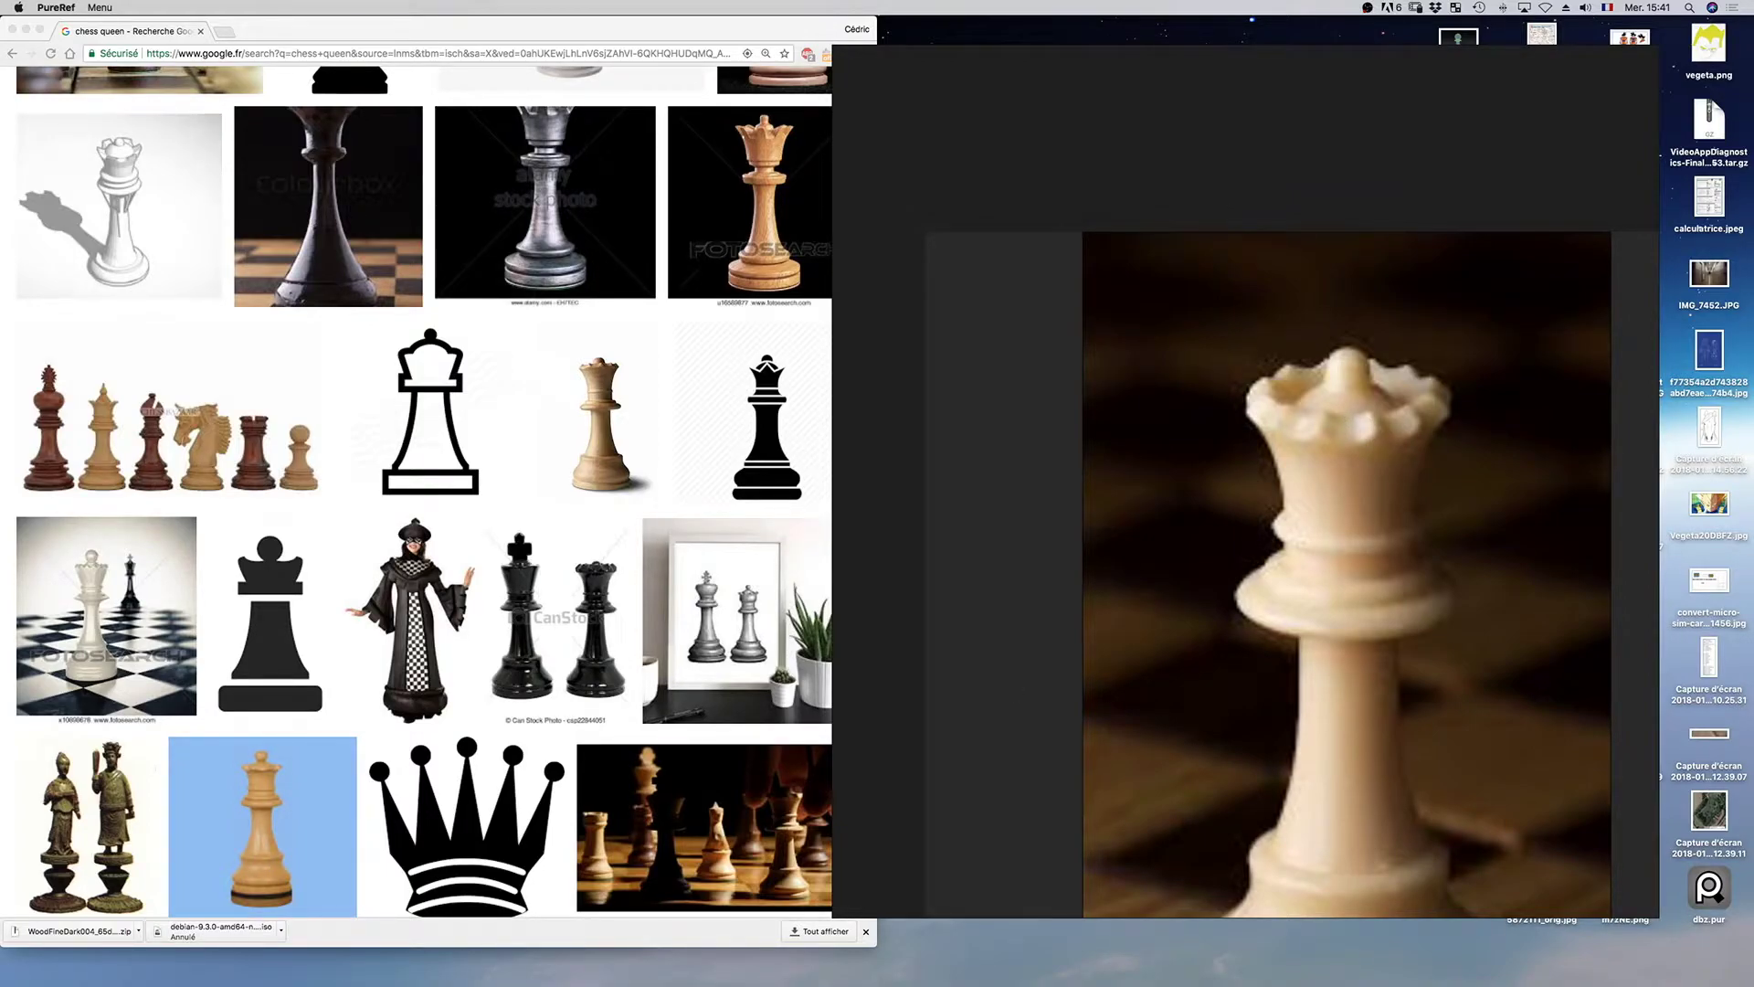
Return to Blender from the reference photos and add a cylinder mesh, scaled to about 0.153 in each dimension
key(super+Tab)
mouse_move(731, 976)
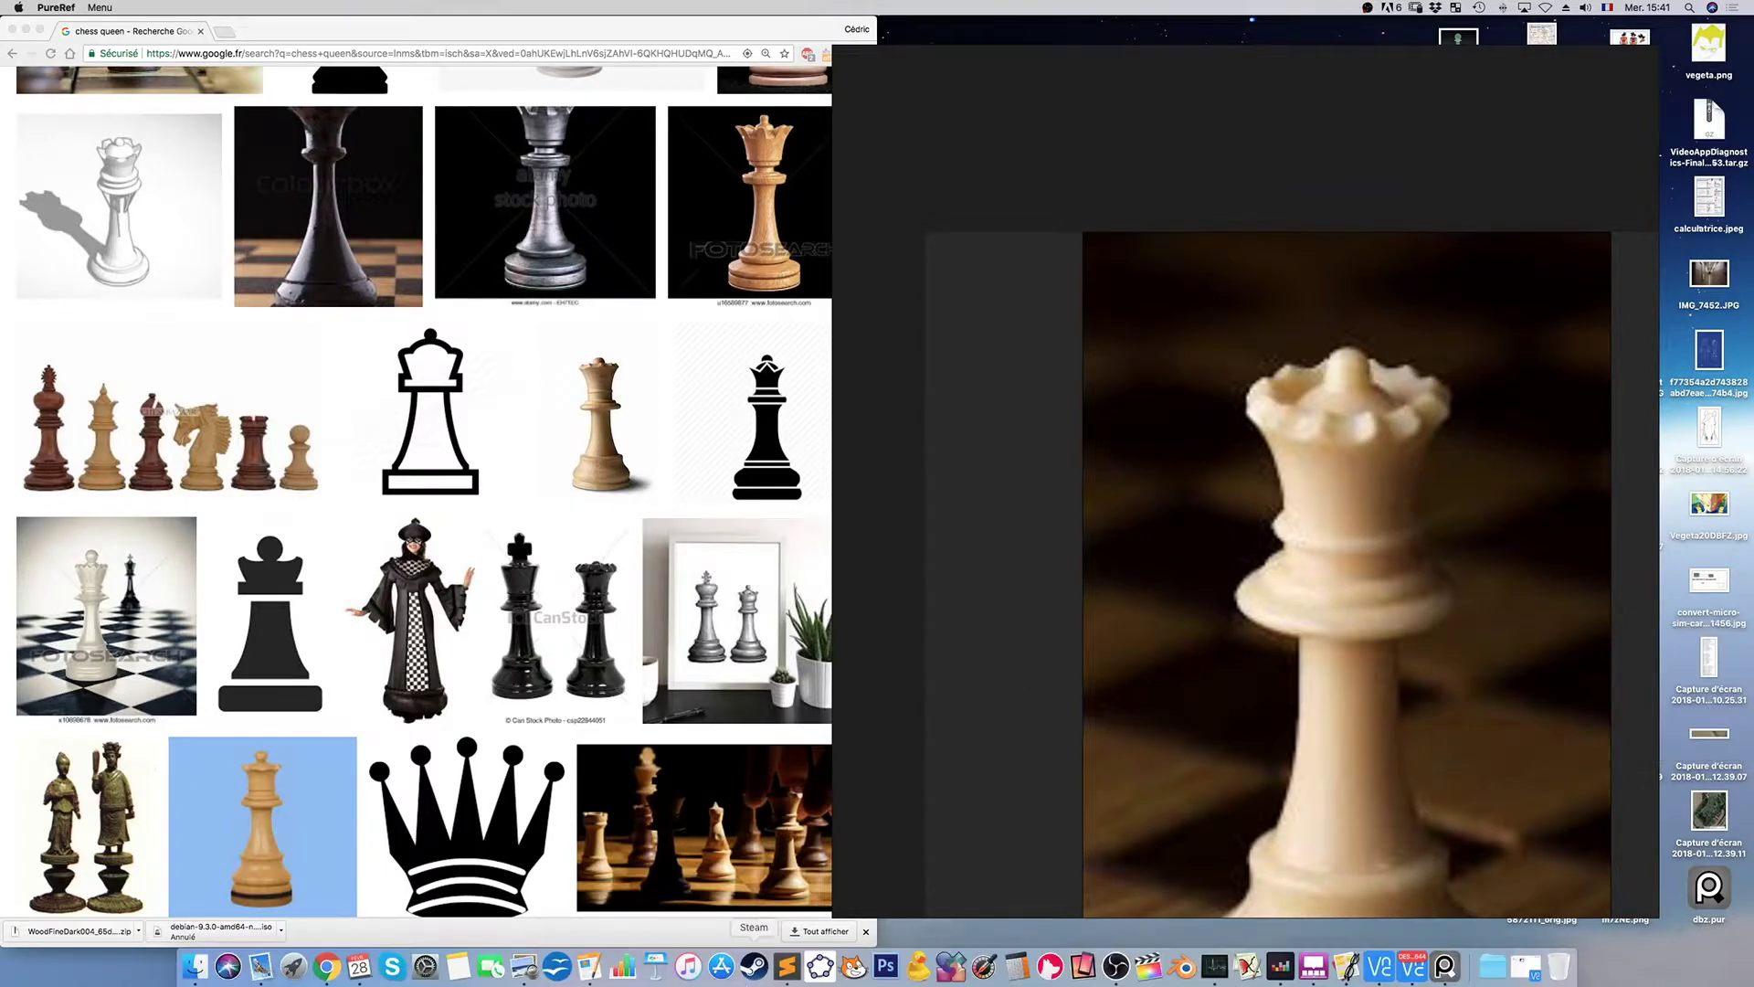
click(1423, 974)
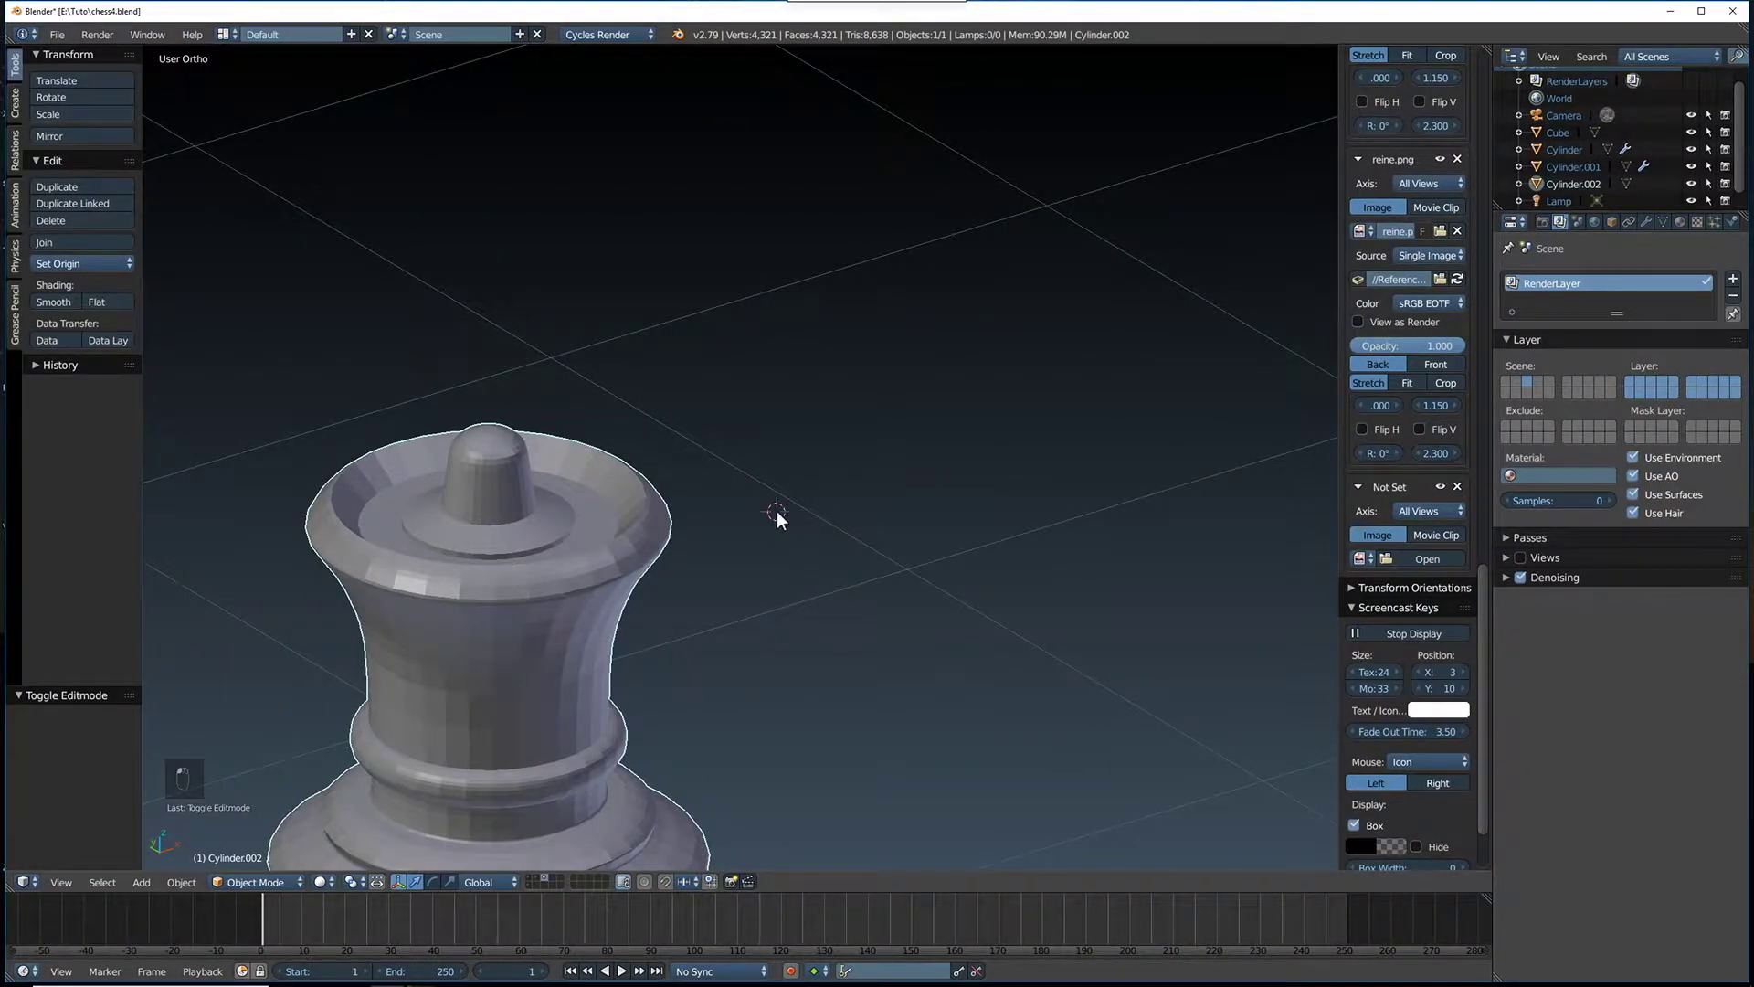
key(shift+a)
mouse_move(760, 499)
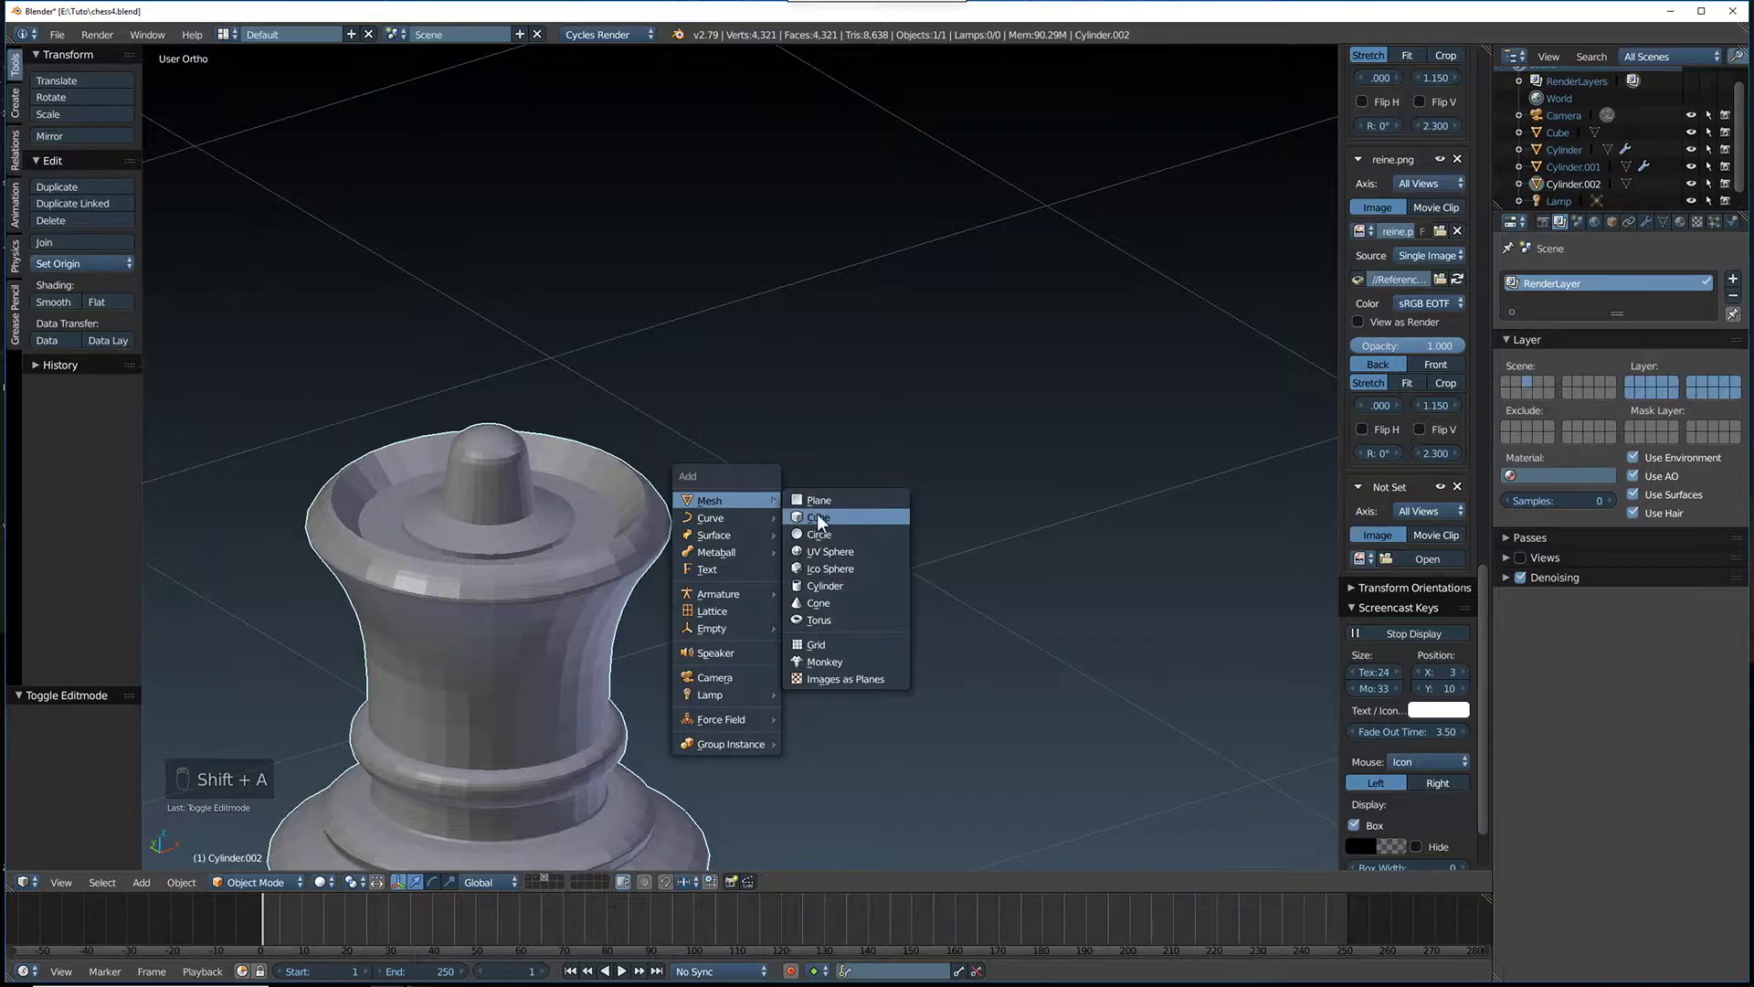
click(855, 588)
key(s)
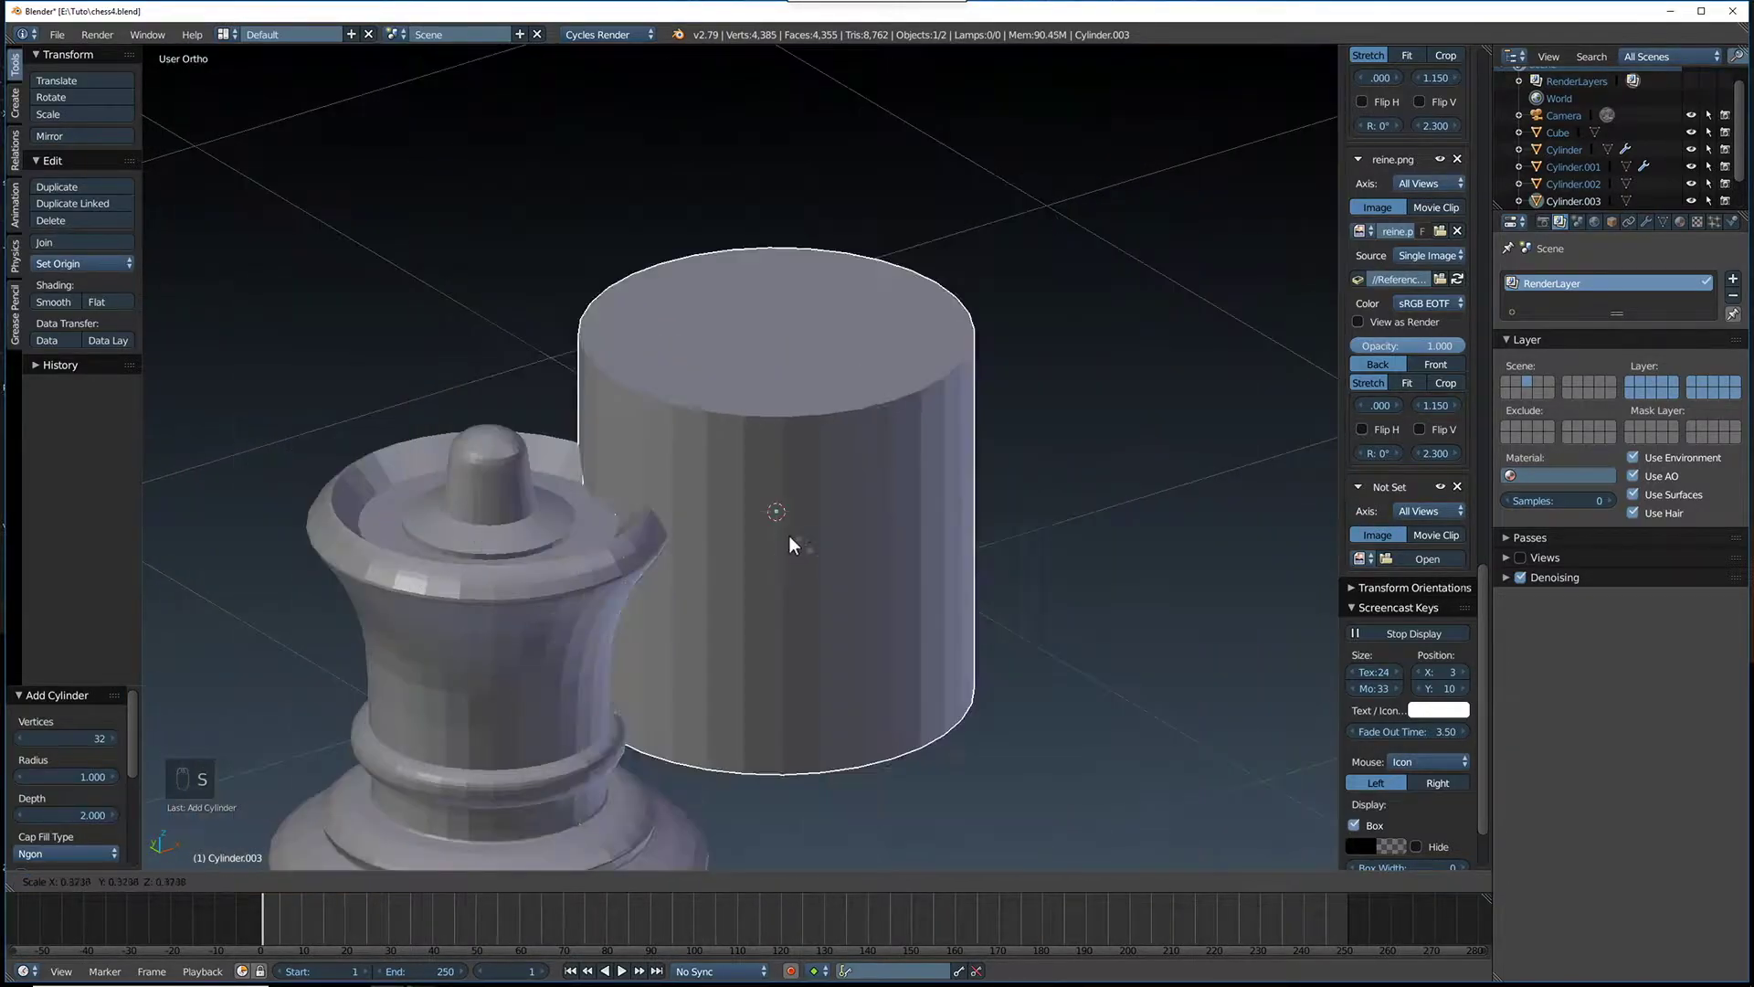
click(769, 519)
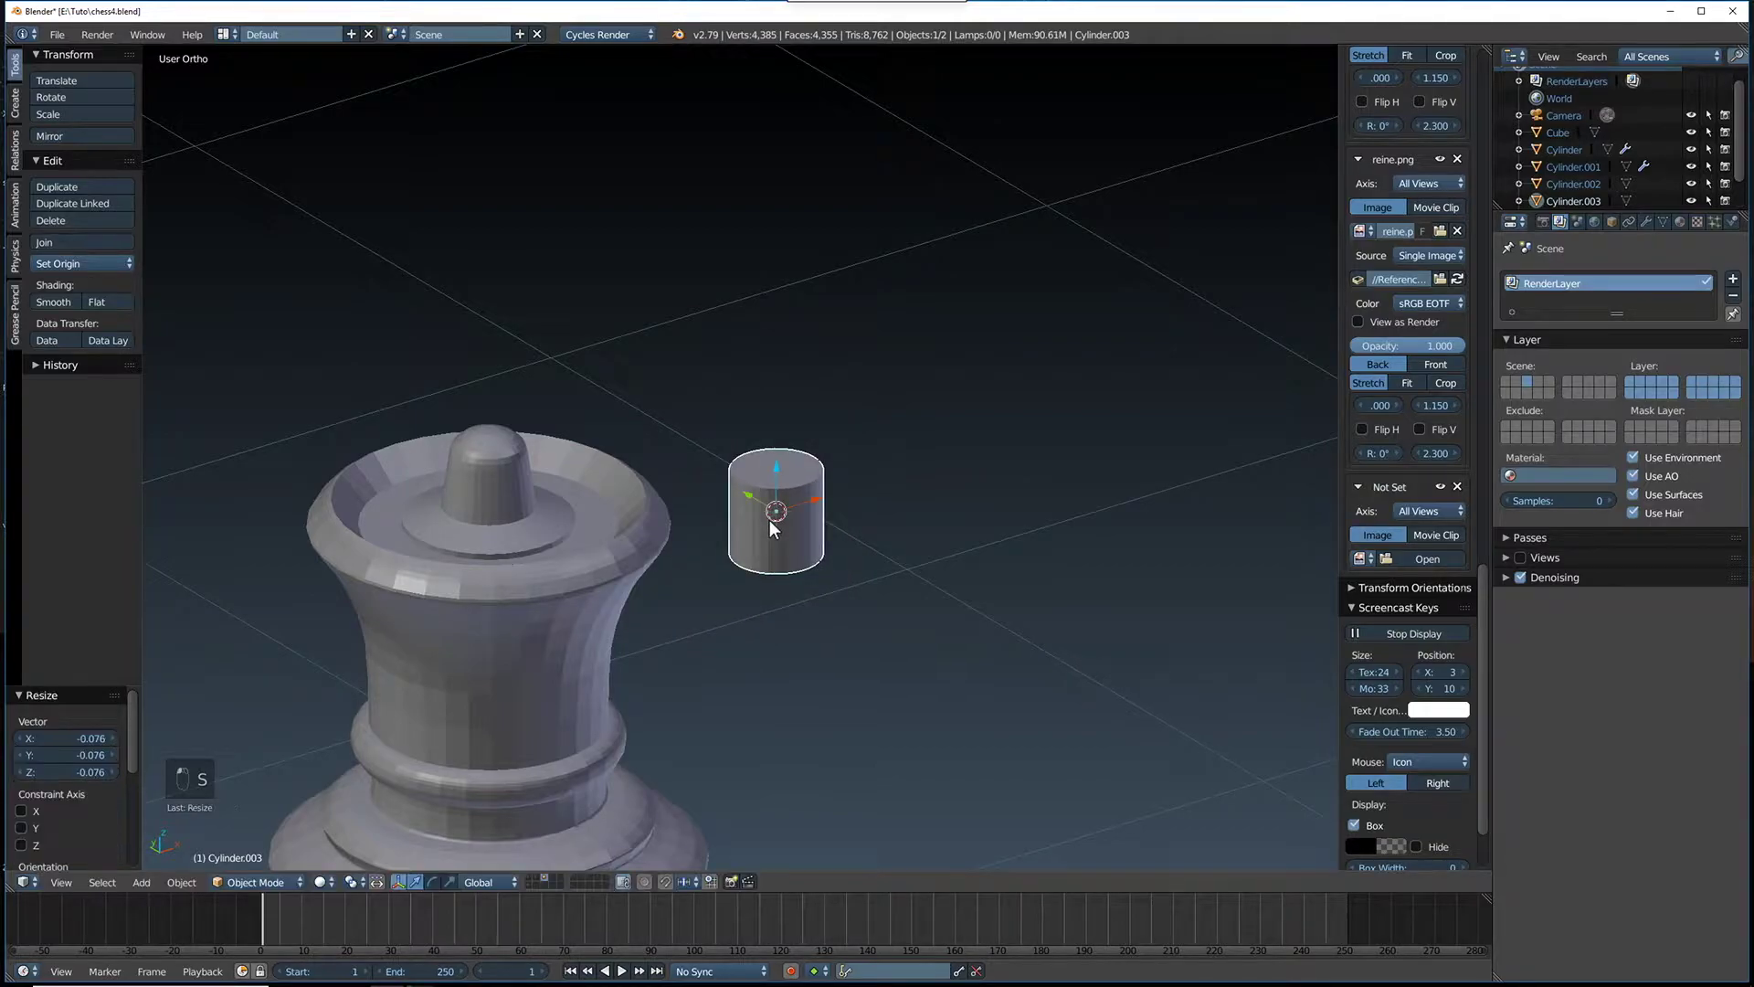
Set the new cylinder's X and Y location to 0 to center it on the queen's axis
scroll(1440, 183, up, 15)
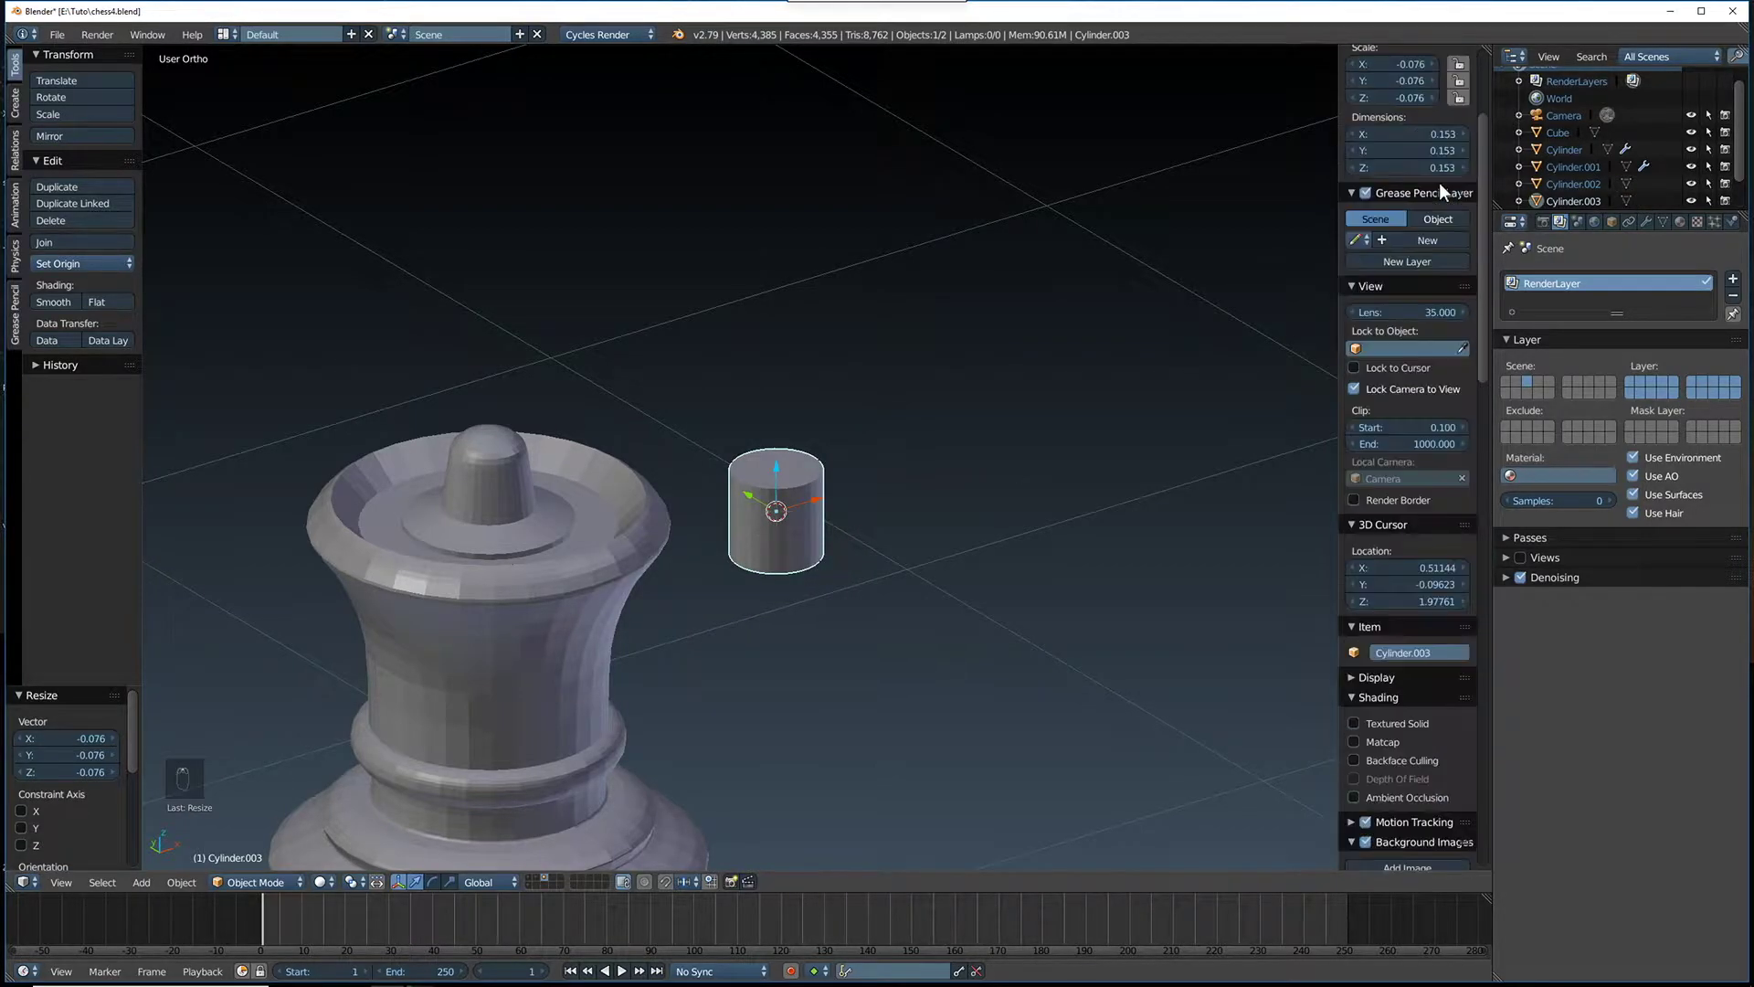
click(1406, 98)
text(0)
key(Tab)
text(0)
key(Tab)
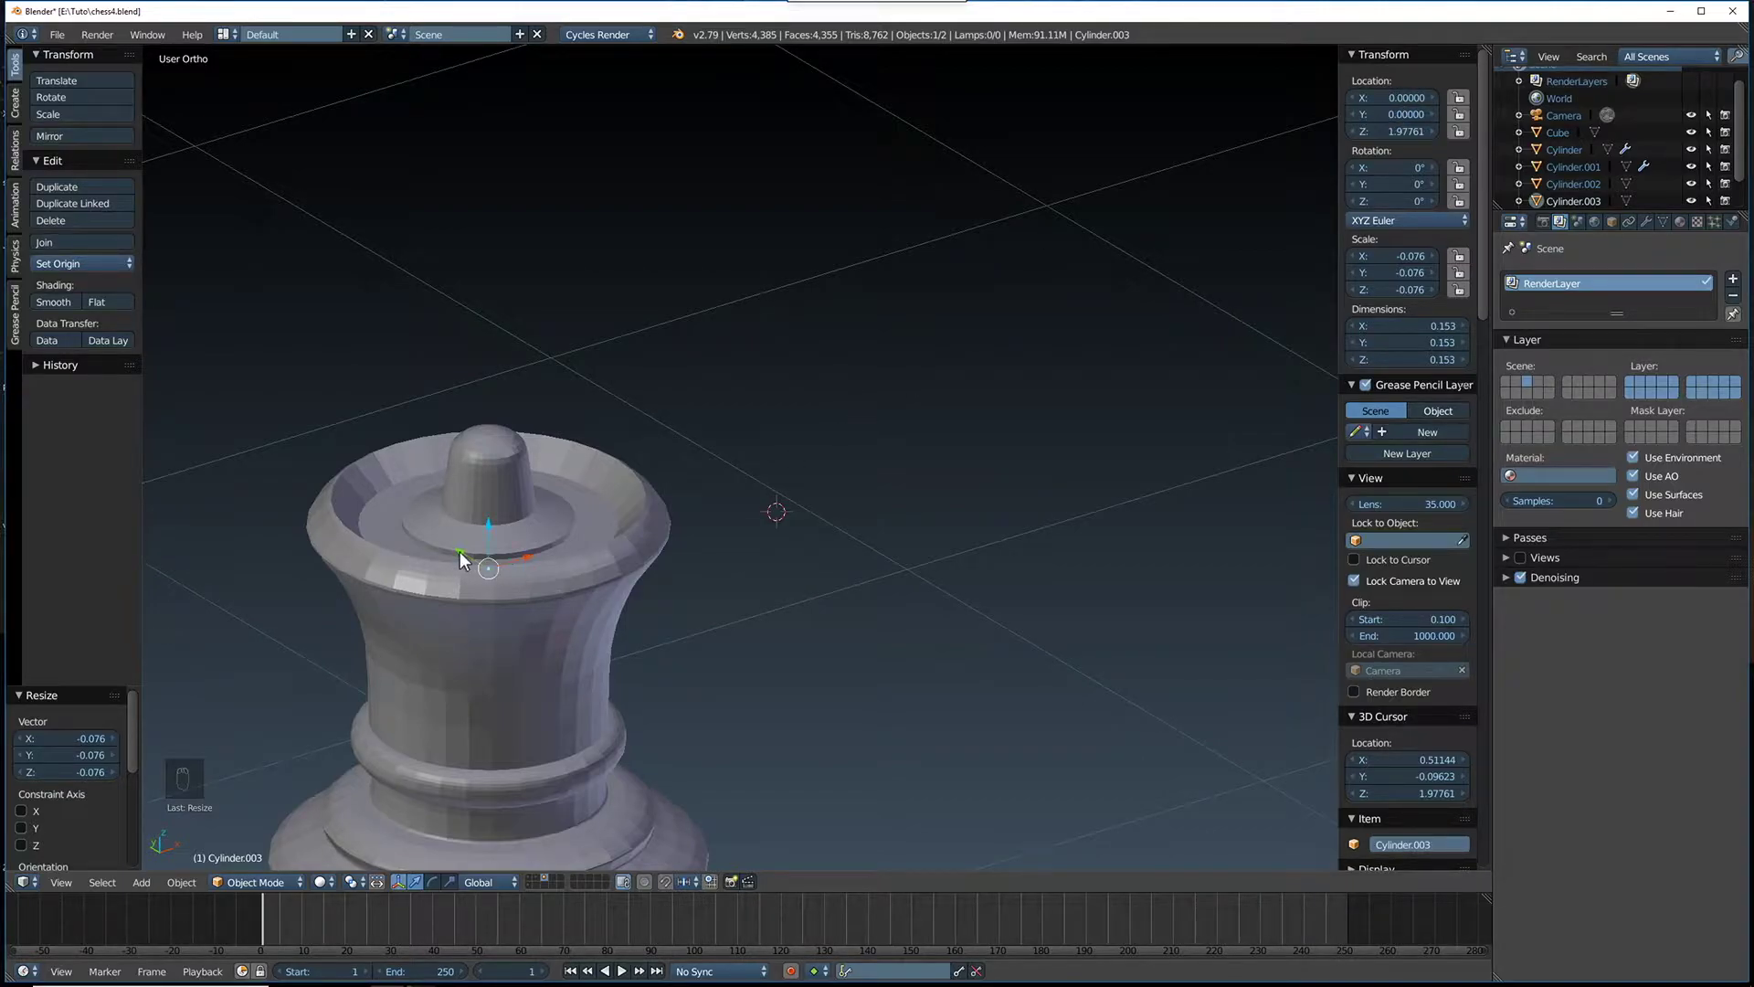
Move the cylinder in front view beside the crown's rim, to about X 0.404 and Z 2.122
key(KP_1)
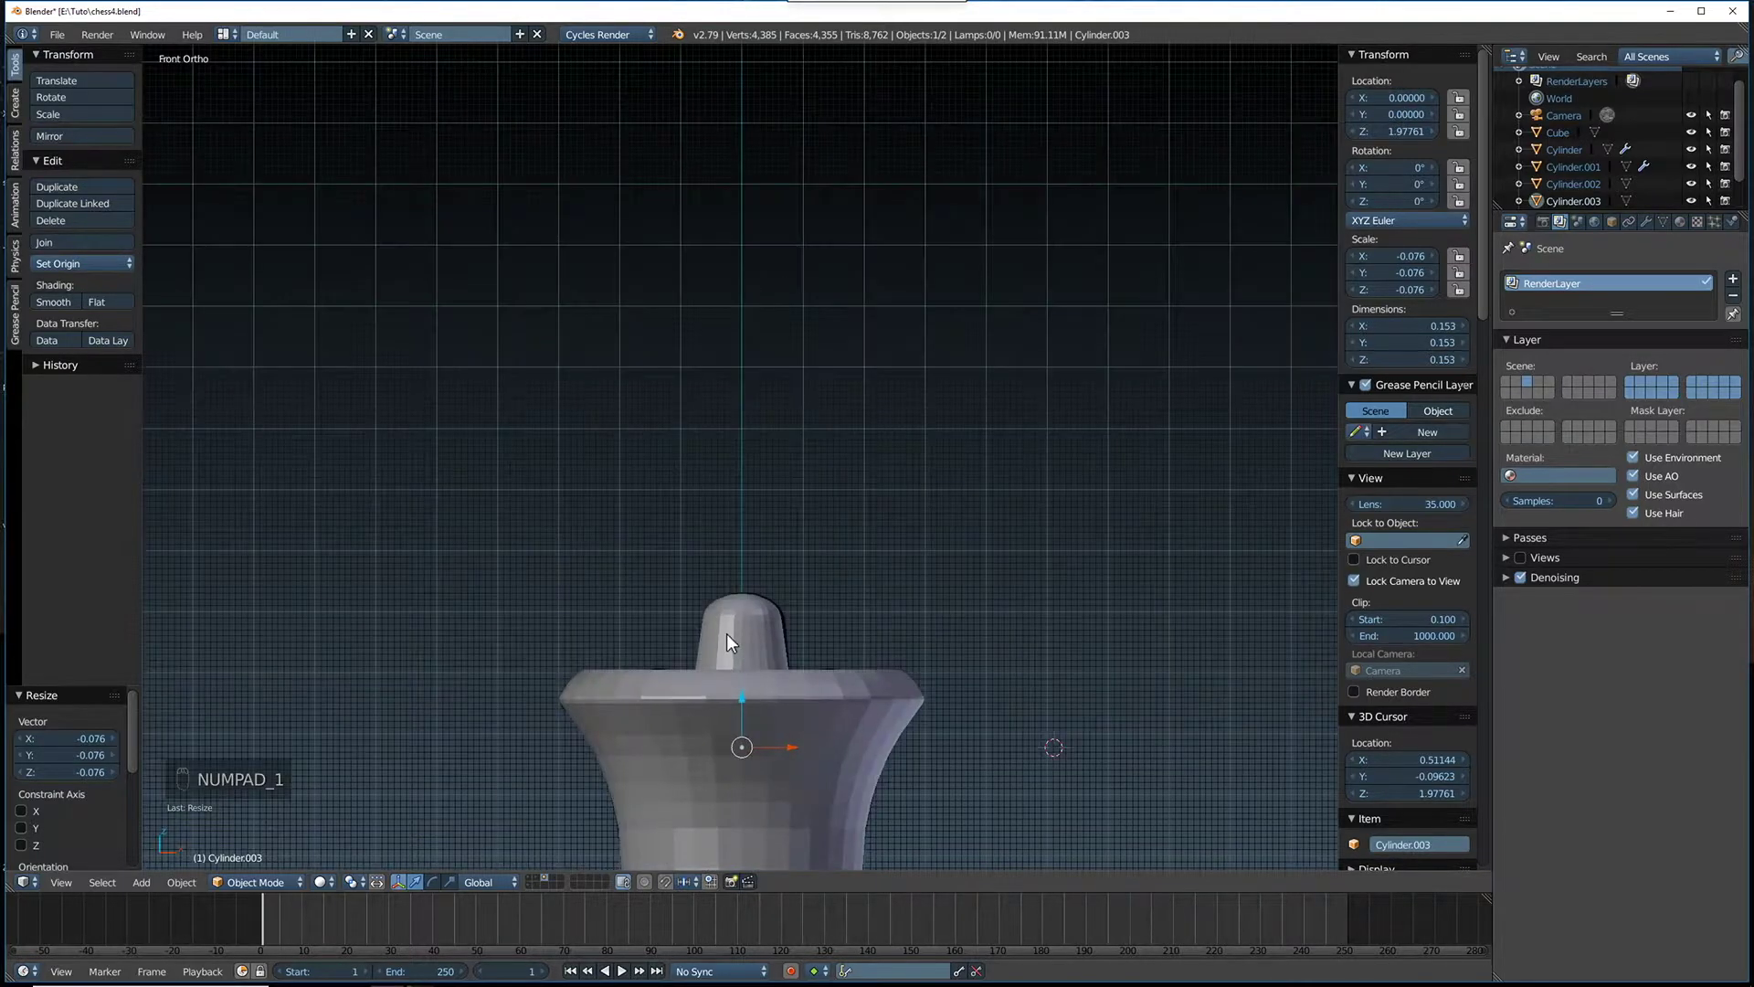
drag(784, 742, 985, 626)
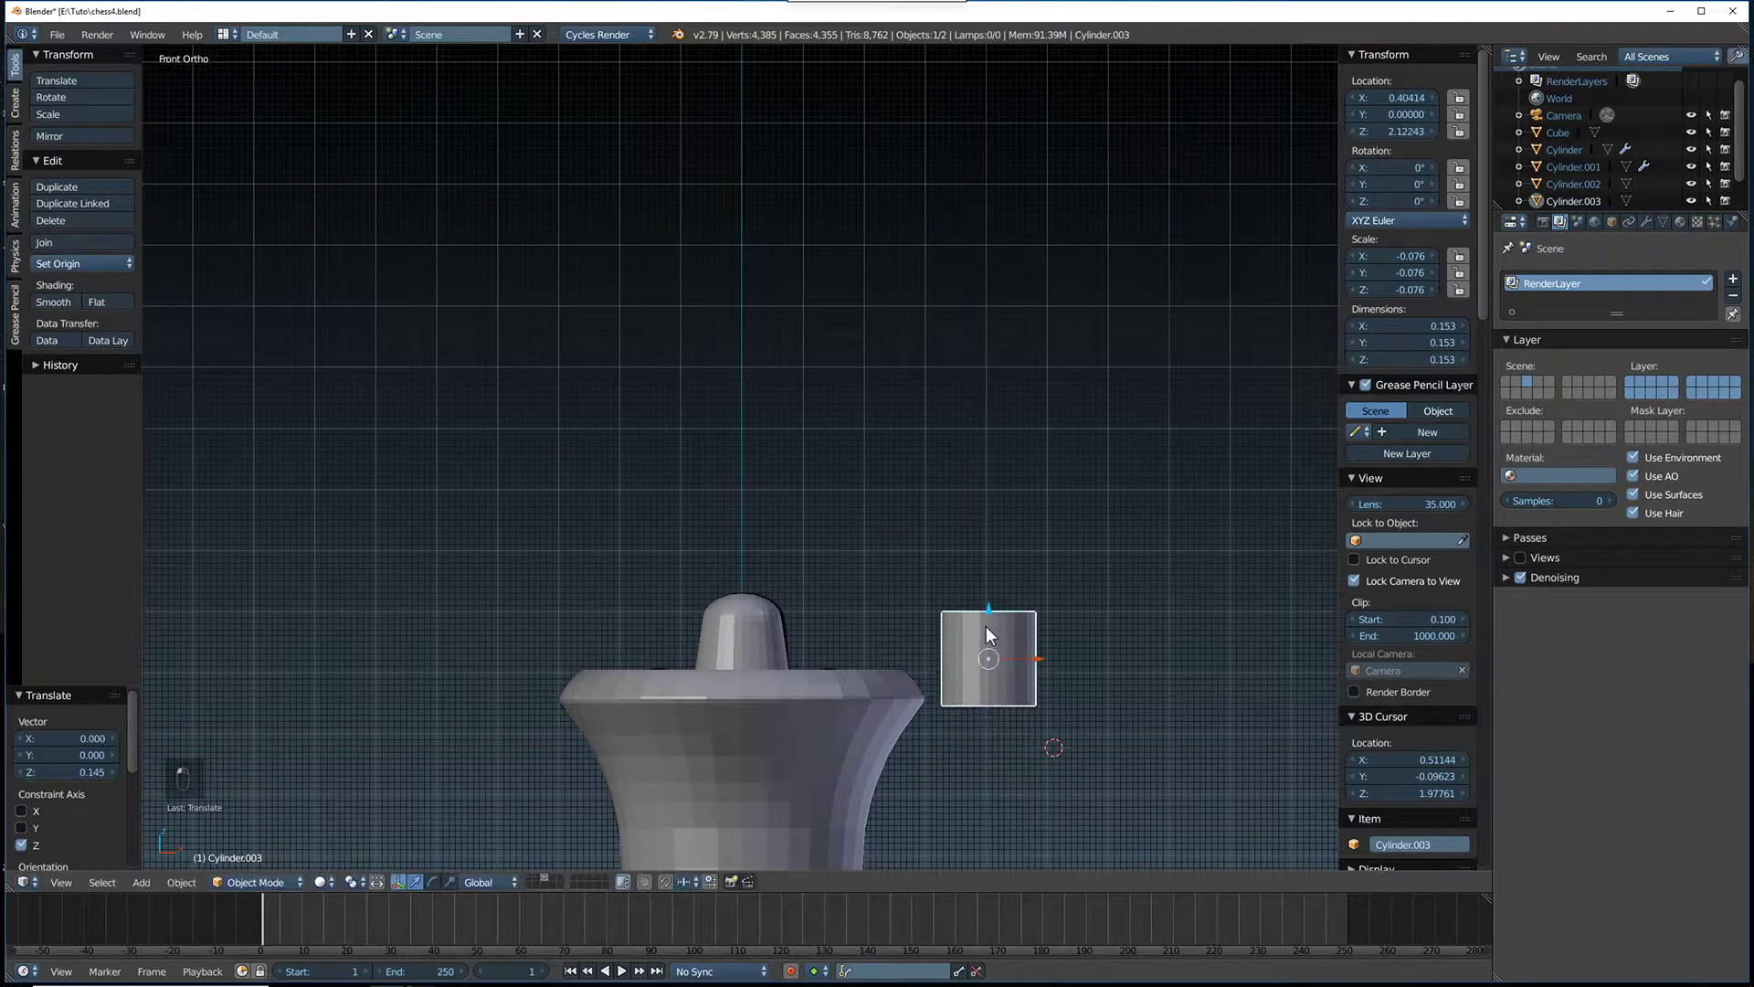
middle_drag(1089, 662, 940, 677)
middle_drag(1087, 711, 1240, 731)
key(KP_1)
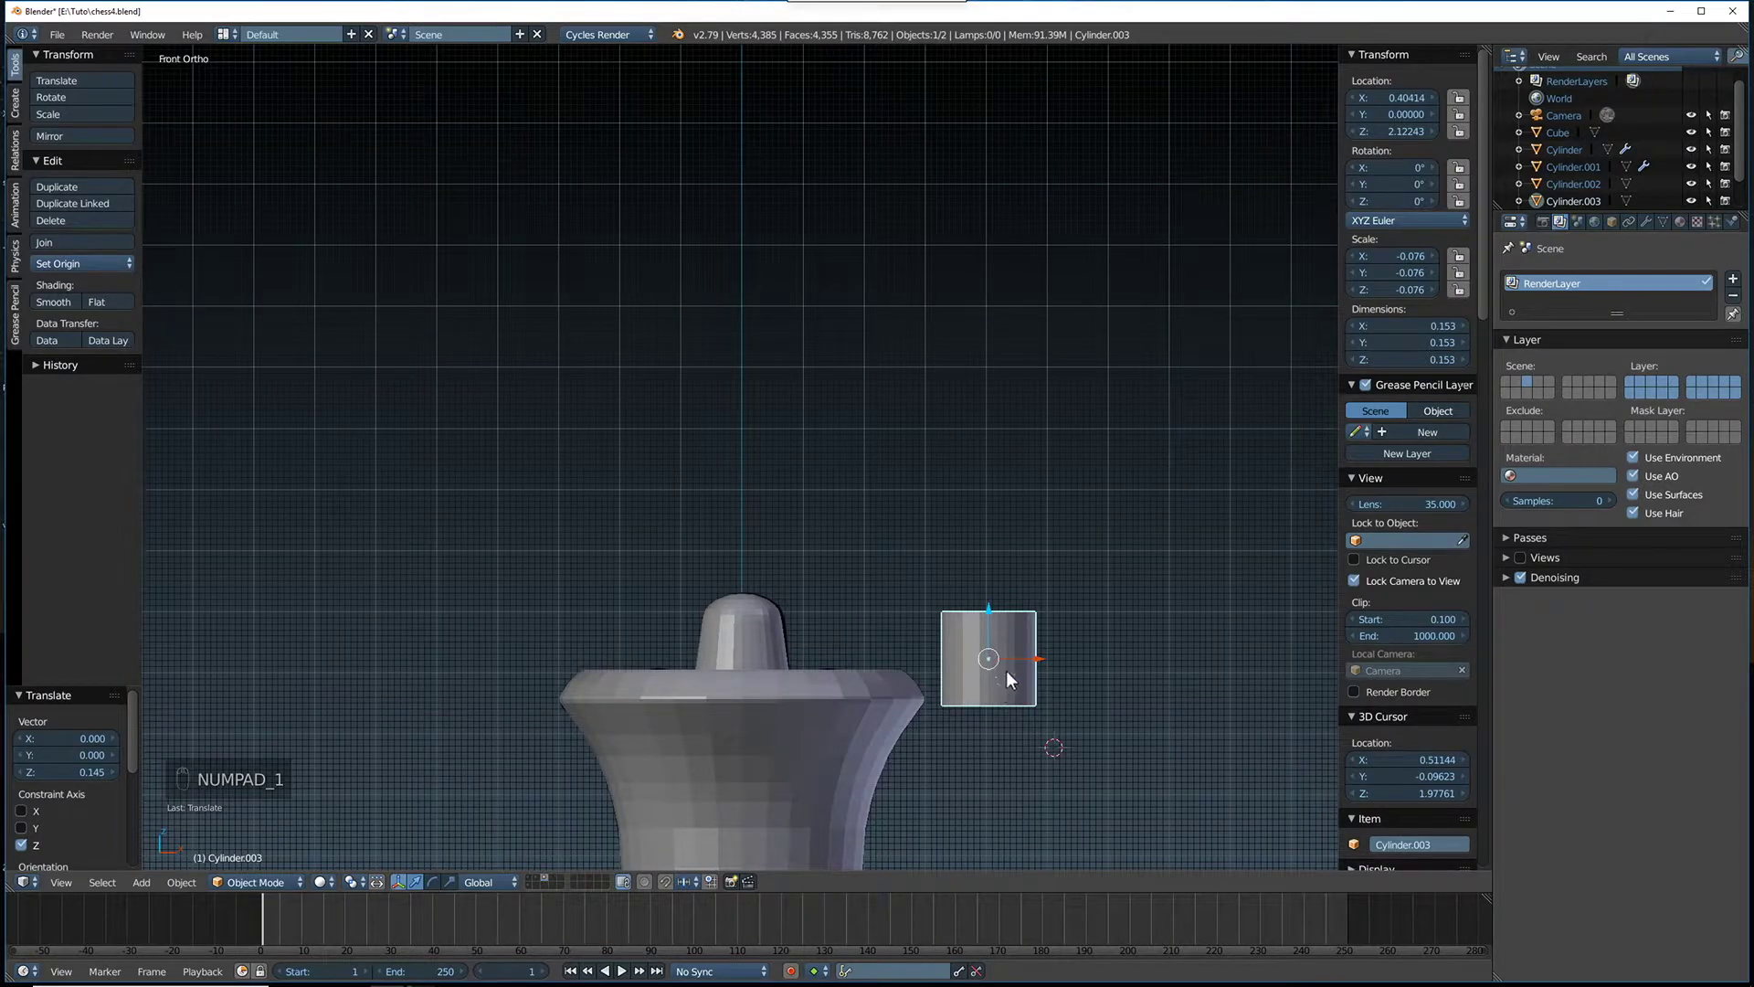
Tilt the small cylinder about -55.7° around Y and slide it along X to about 0.295, against the crown's rim
key(r)
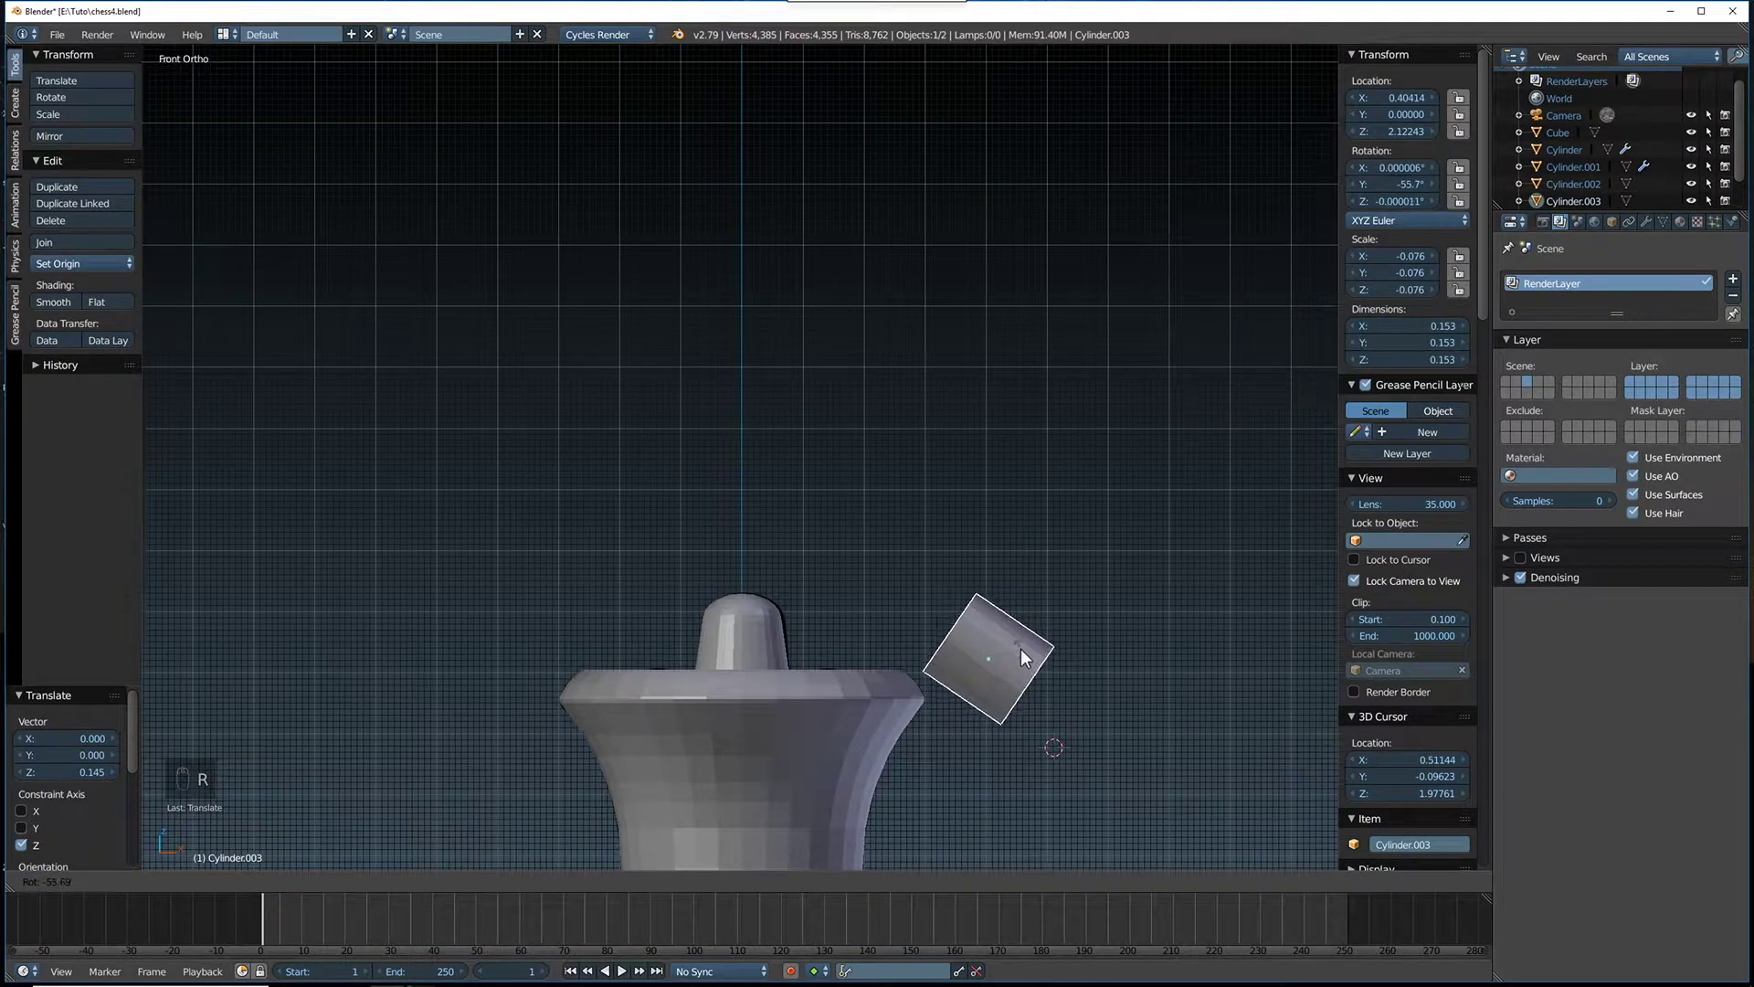
click(1021, 648)
key(g)
key(x)
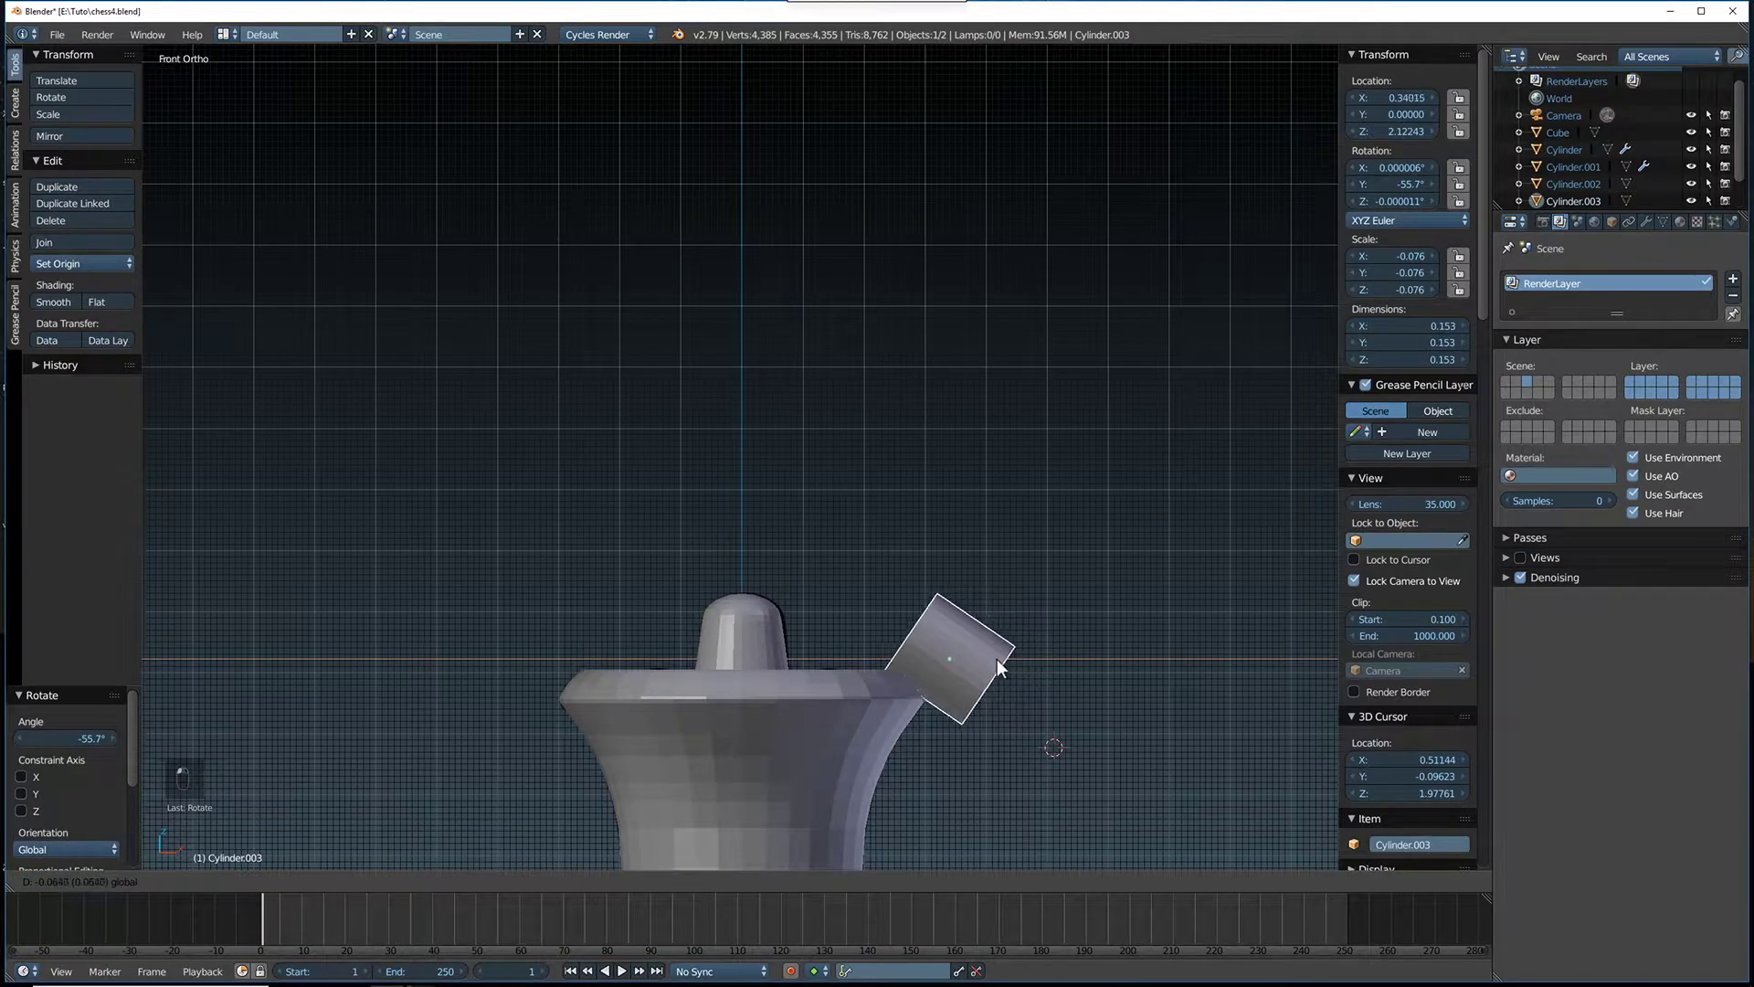
click(973, 667)
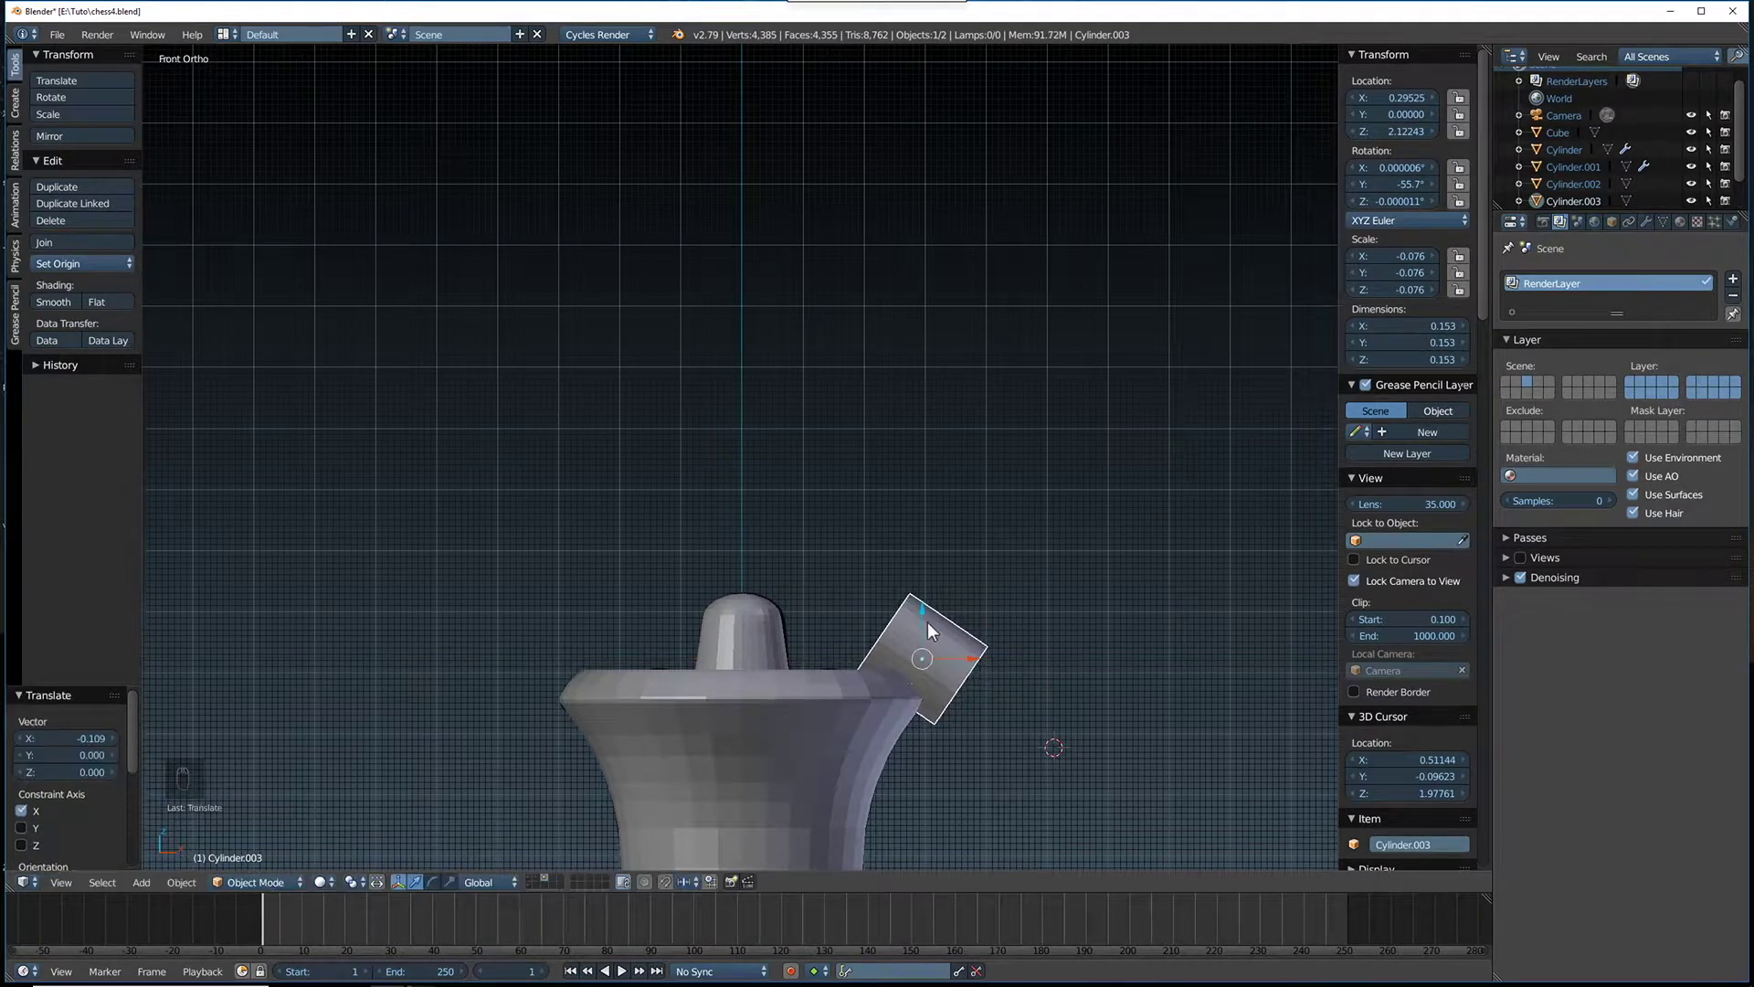
Adjust the tilted cylinder's height to about Z 2.139 so it overlaps the crown's rim
key(g)
key(z)
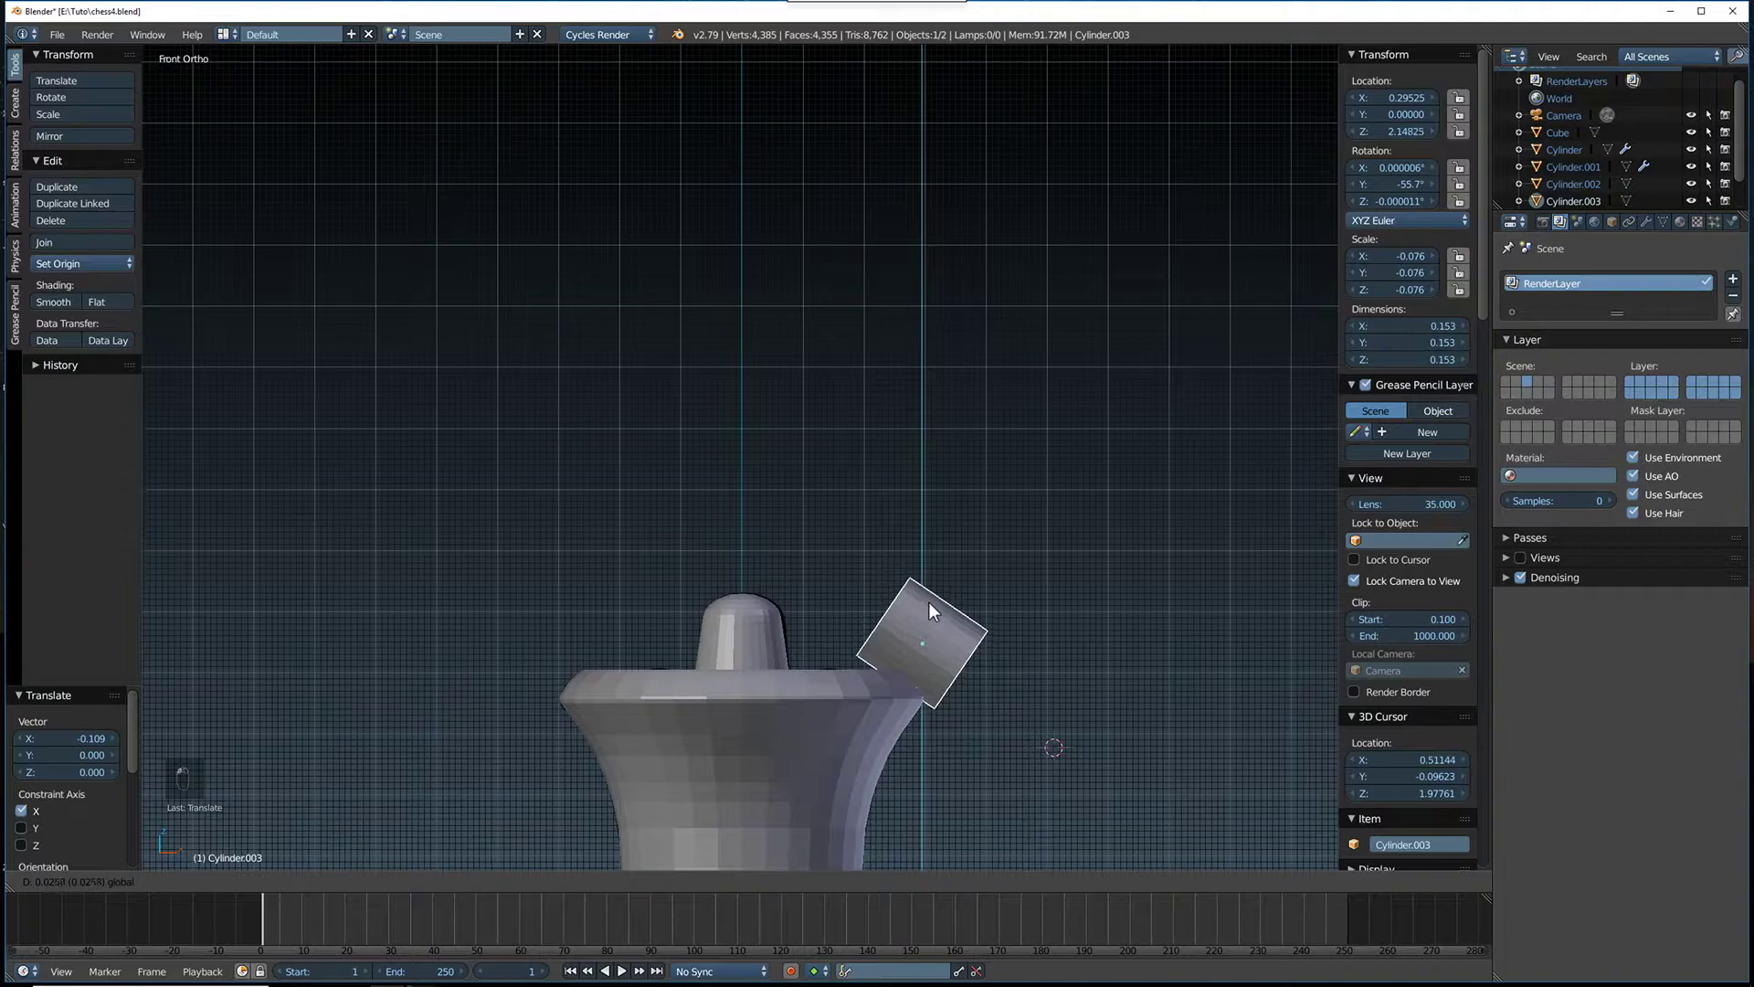
click(928, 601)
mouse_move(1043, 687)
middle_down()
mouse_move(975, 716)
mouse_move(1045, 708)
middle_up()
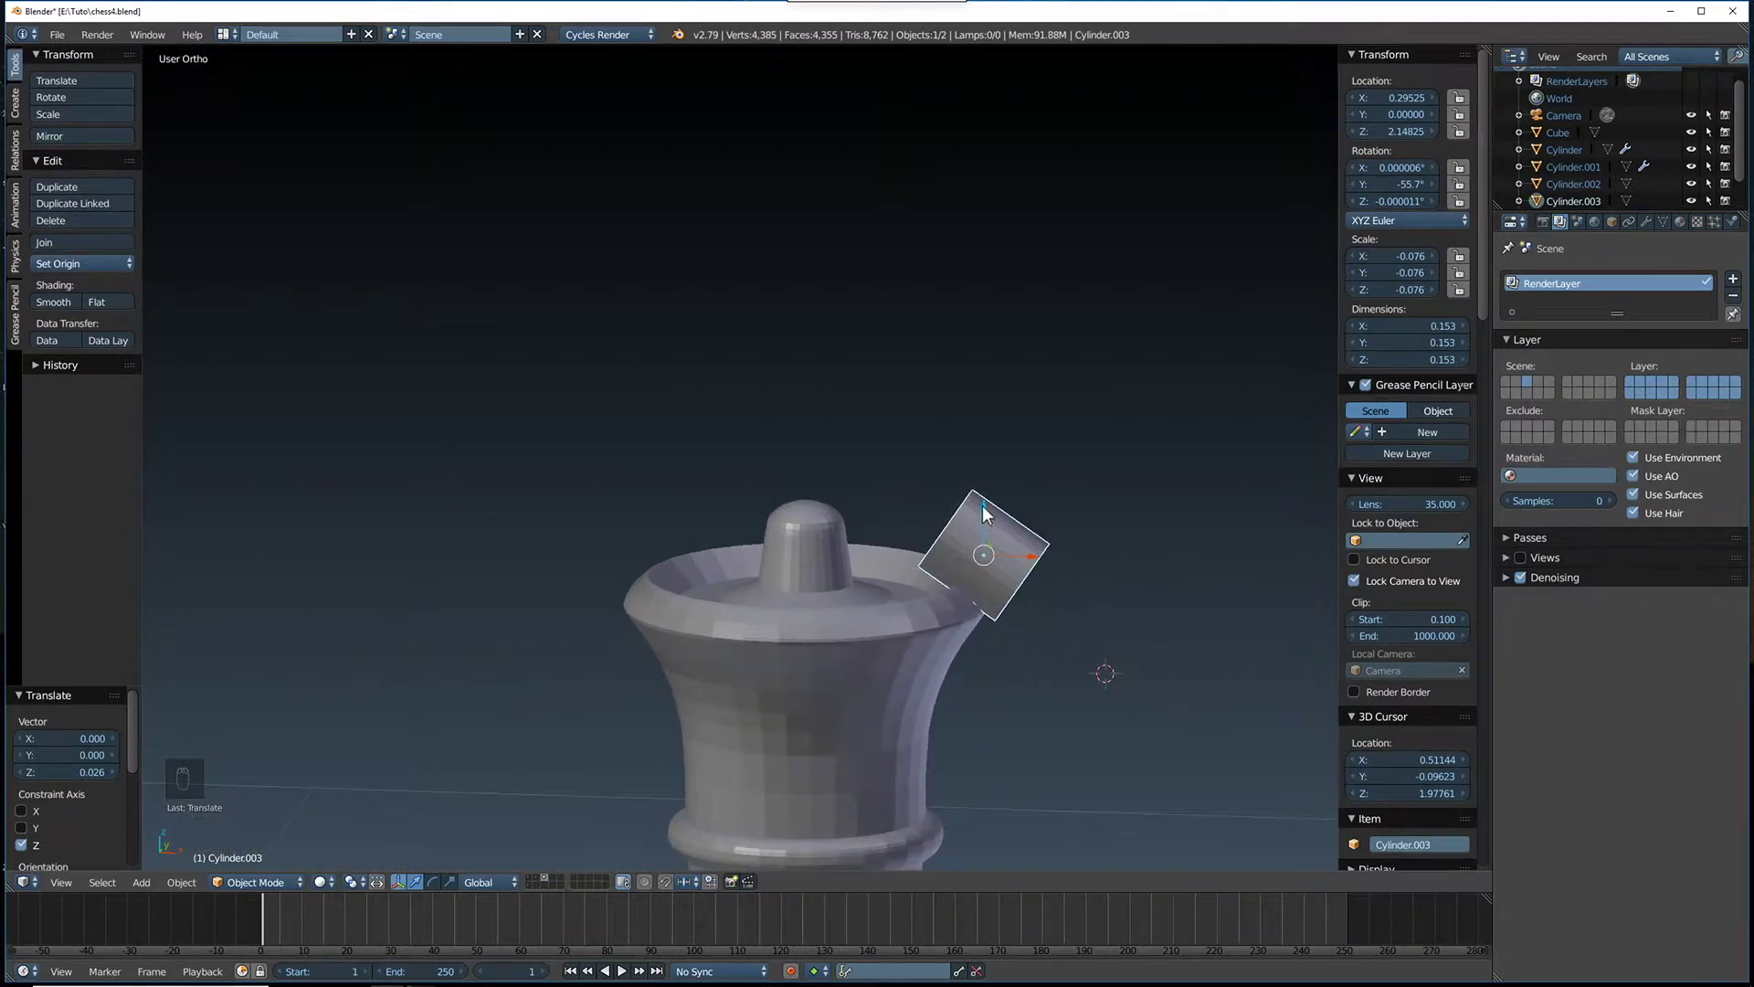
key(g)
key(z)
click(1058, 629)
middle_drag(1058, 623, 1098, 640)
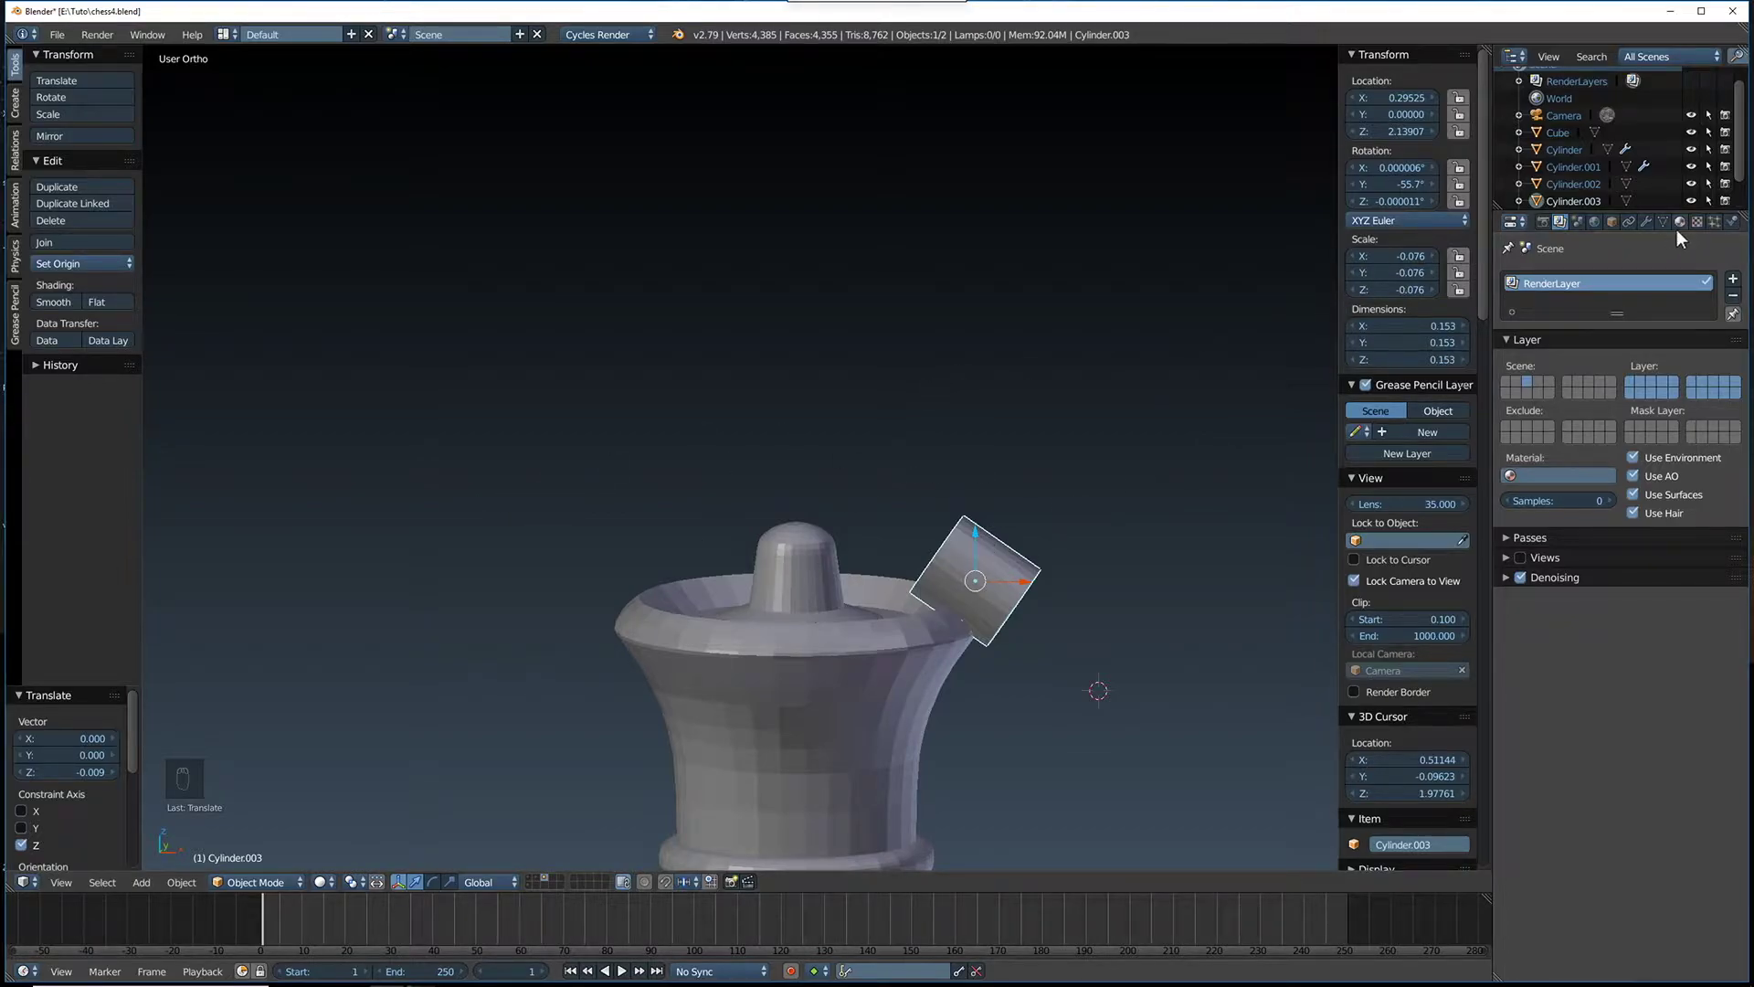
Save the file under the new name chess4b.blend in E:\Tuto
click(55, 34)
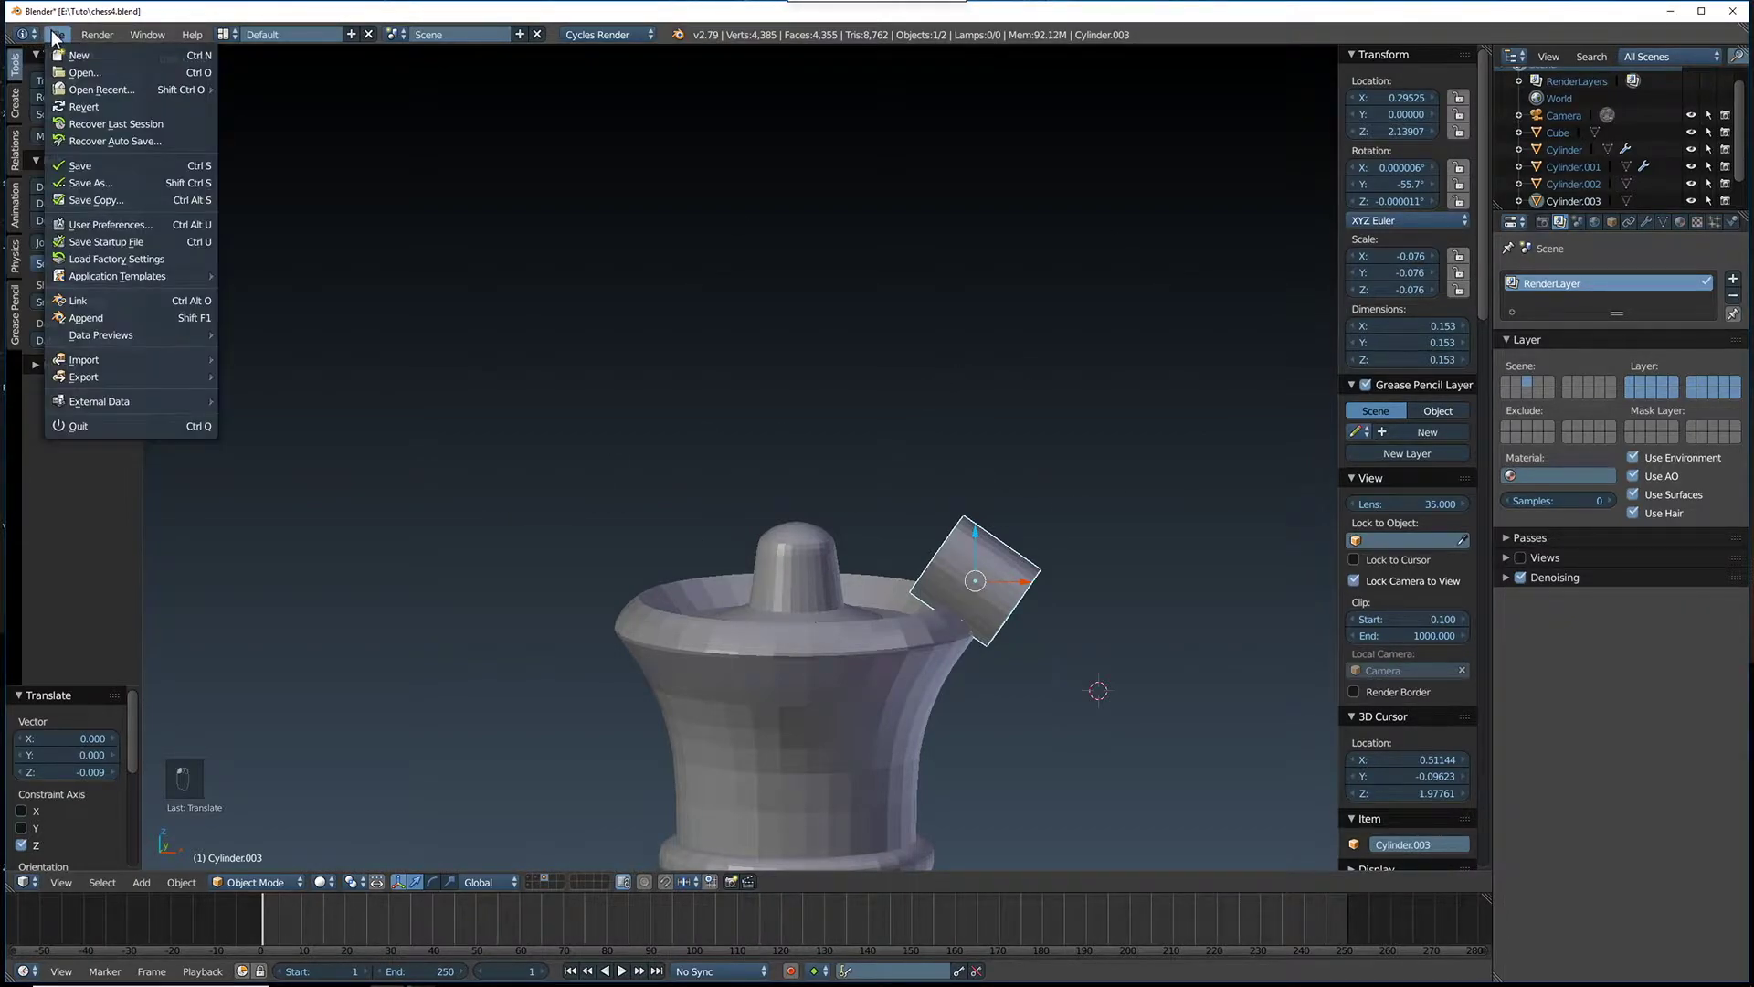
click(194, 181)
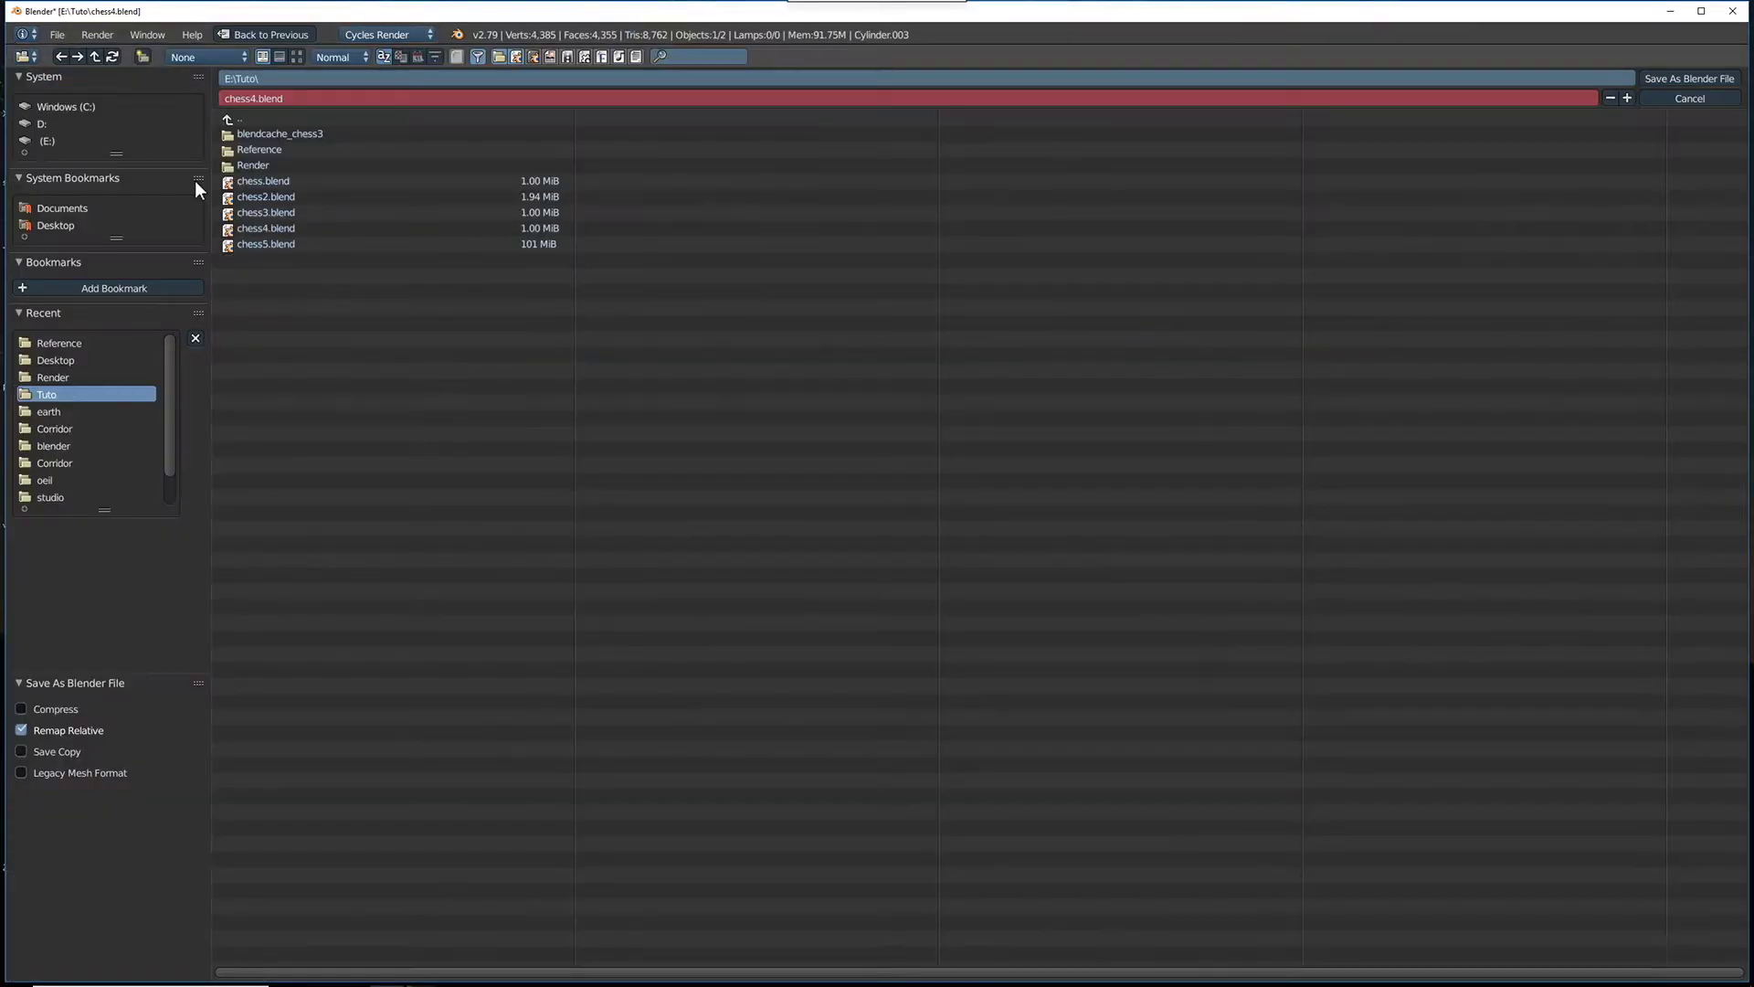
click(255, 97)
click(250, 97)
click(256, 96)
text(b)
click(1701, 78)
click(1701, 78)
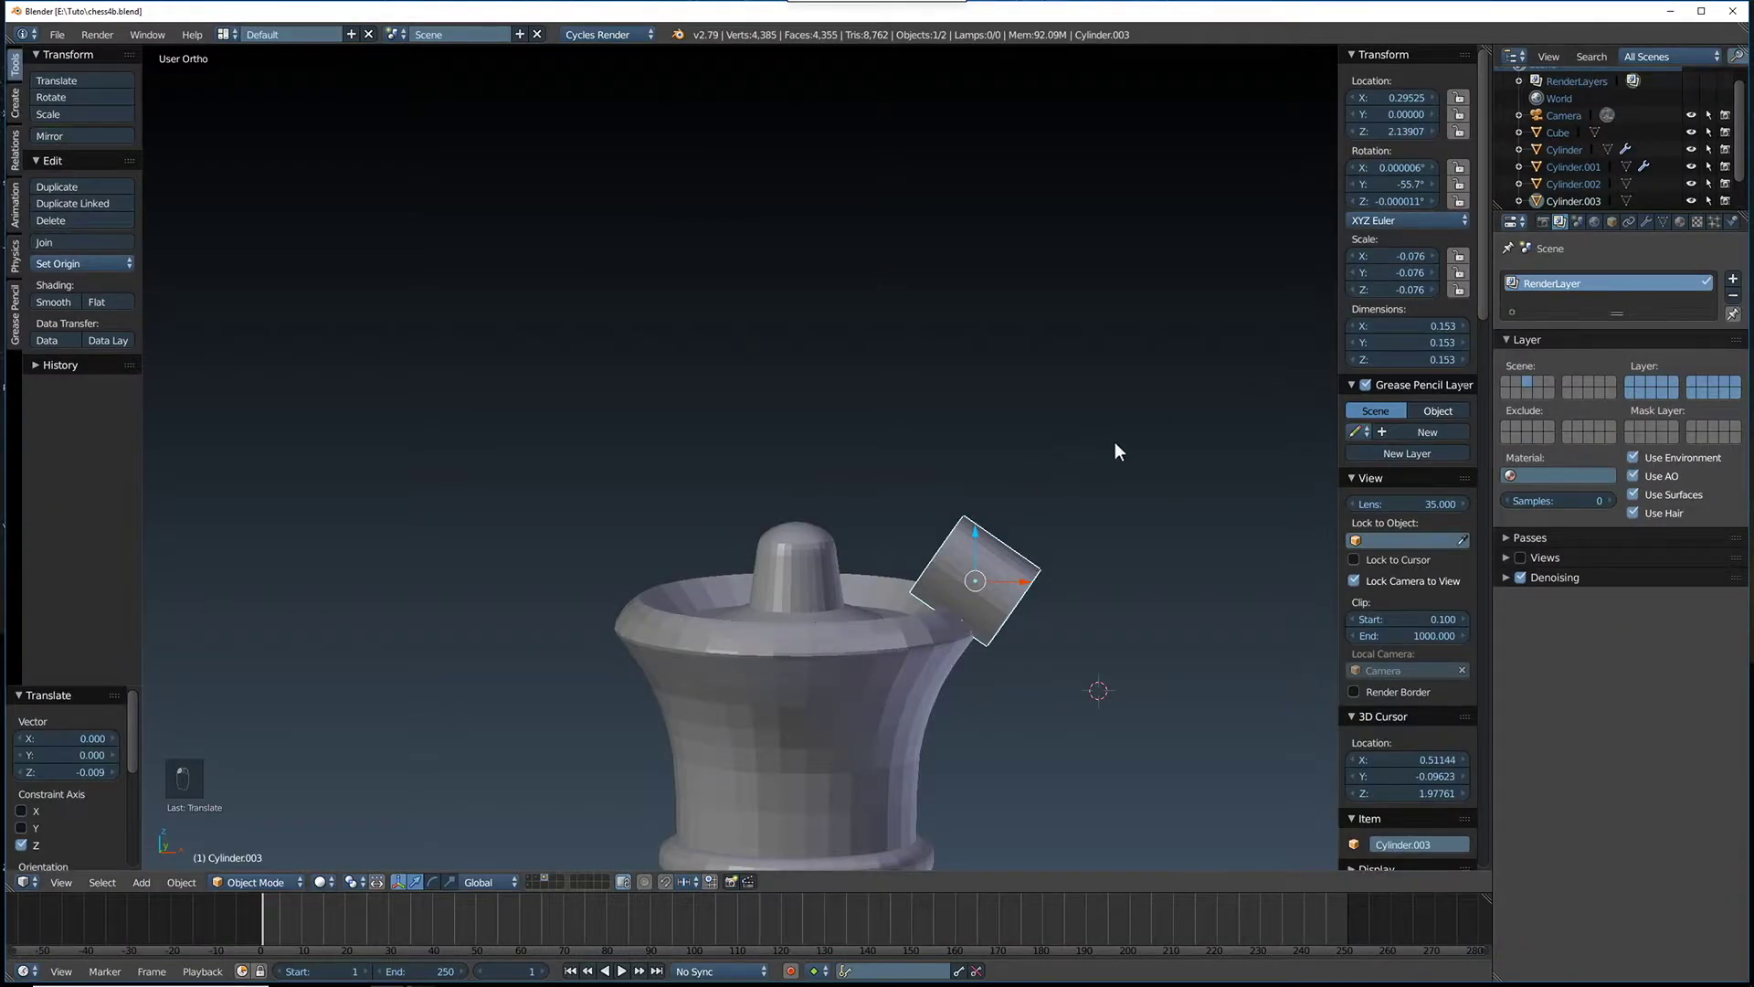
Save the scene again as chess4.blend, overwriting the existing file
click(61, 34)
mouse_move(98, 35)
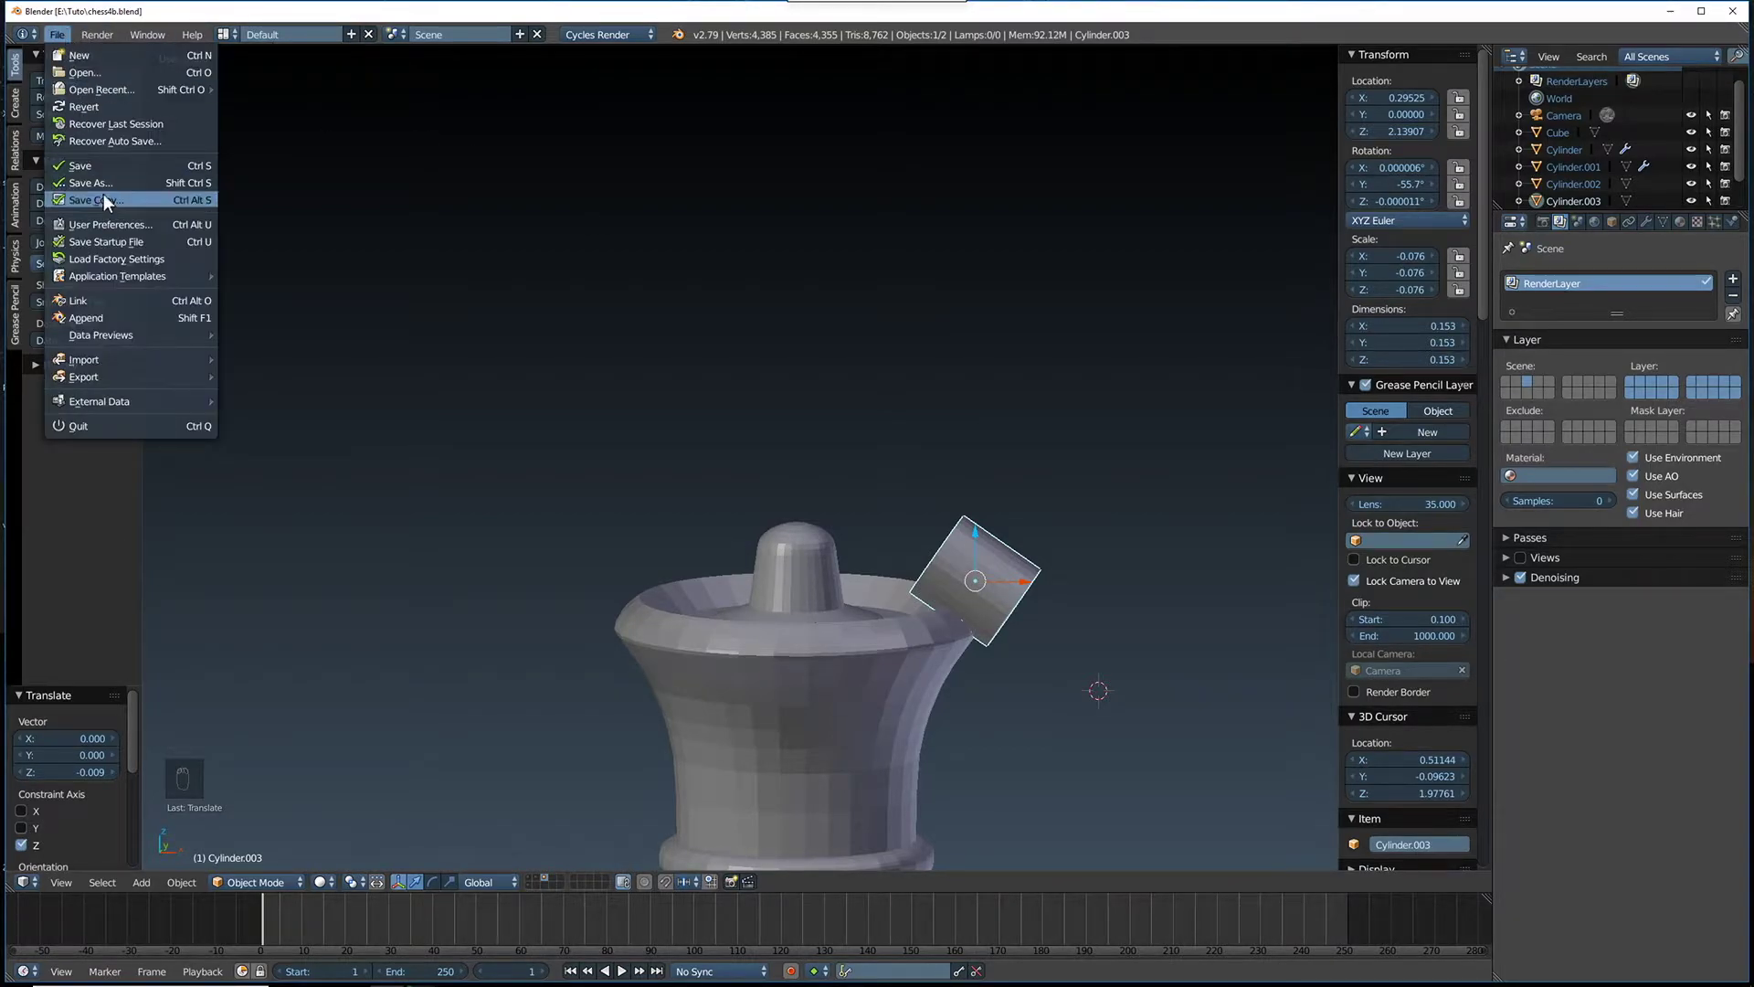
click(106, 181)
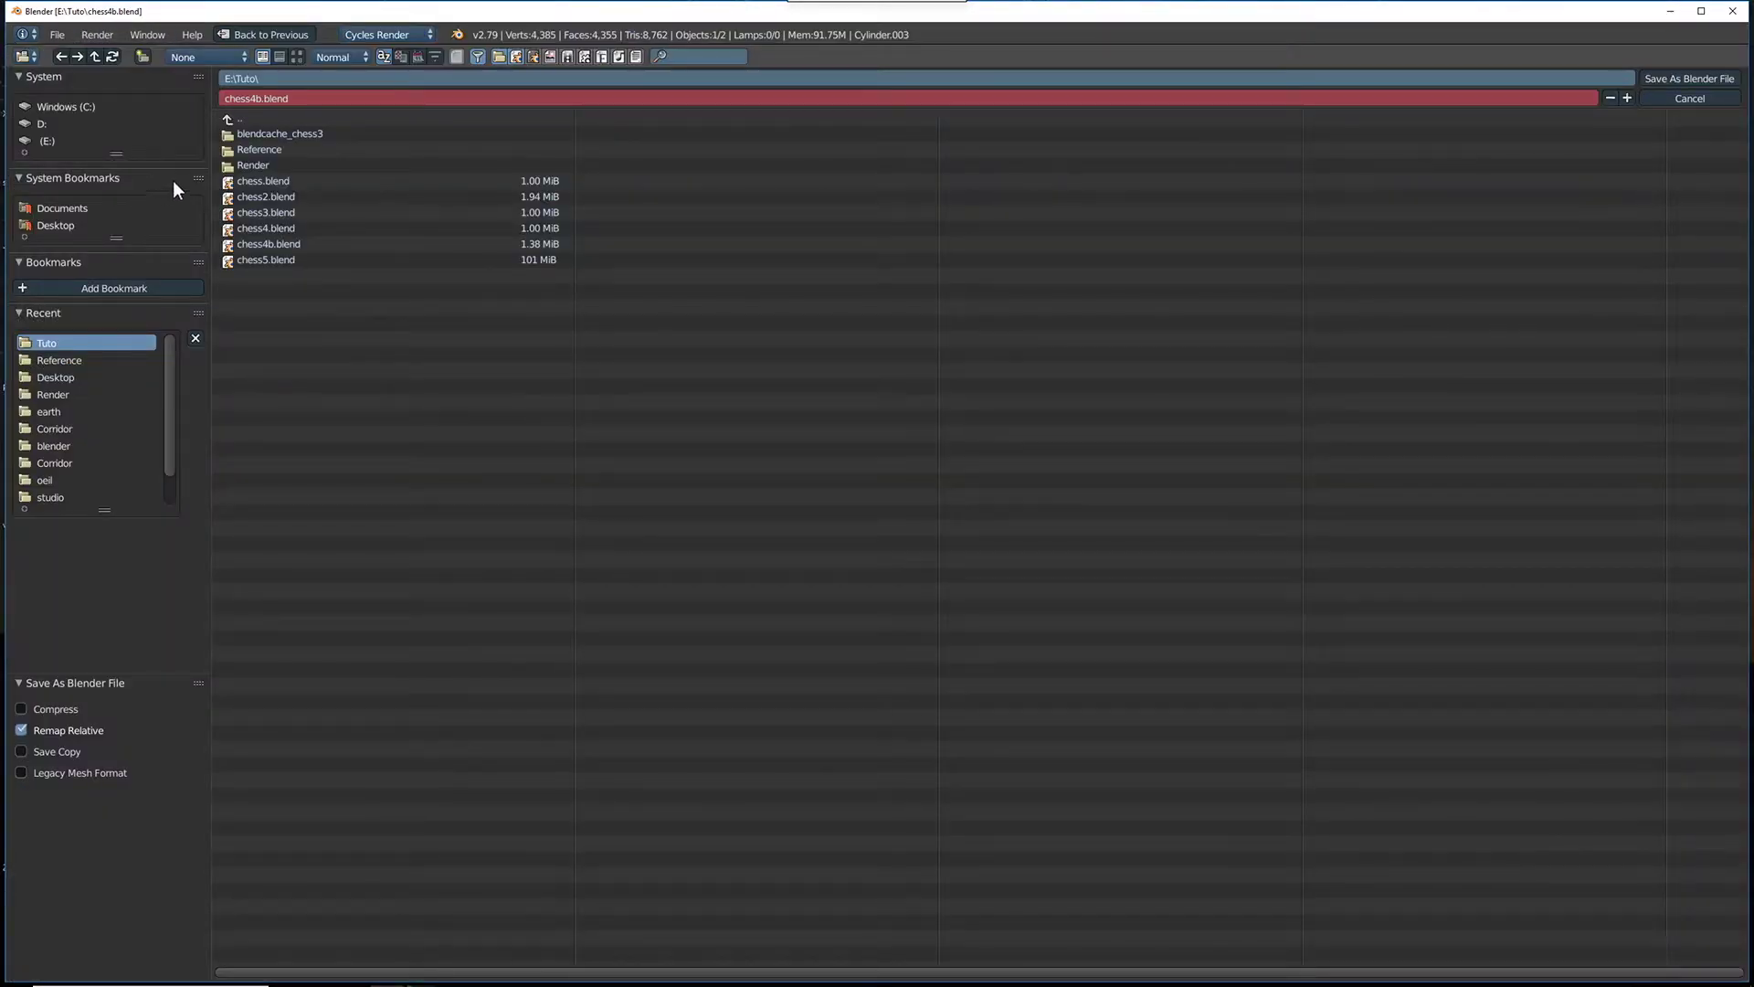
click(256, 96)
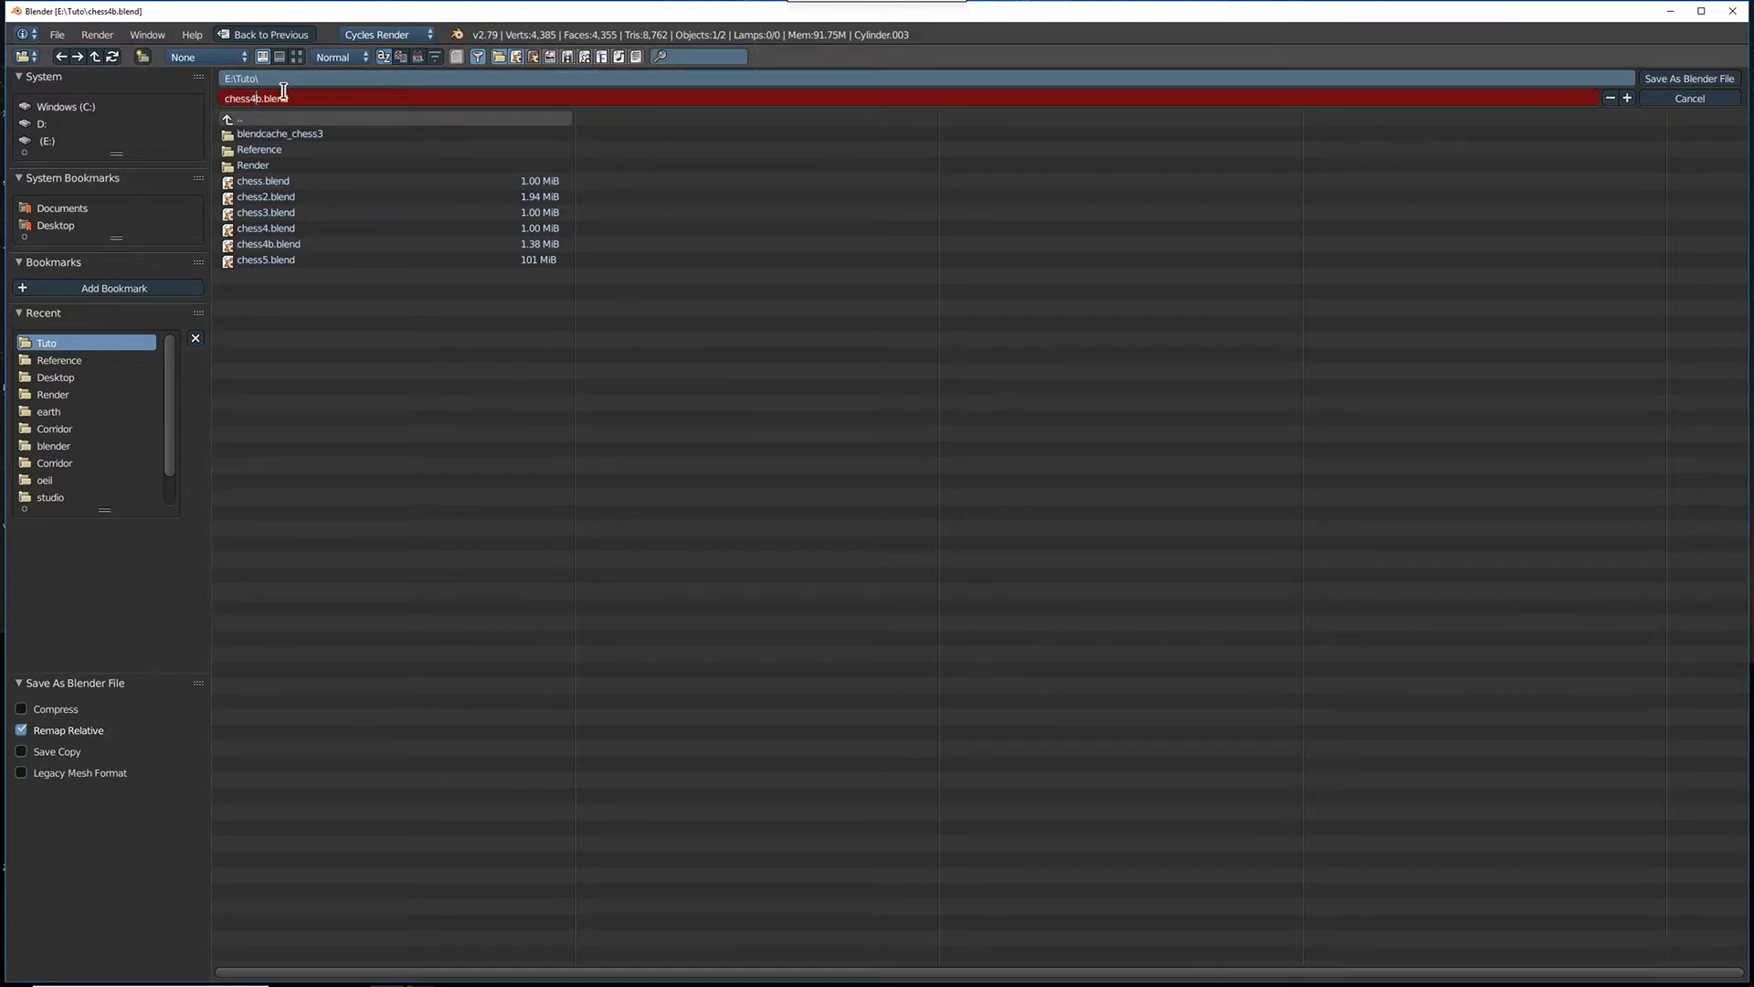
key(BackSpace)
click(1695, 80)
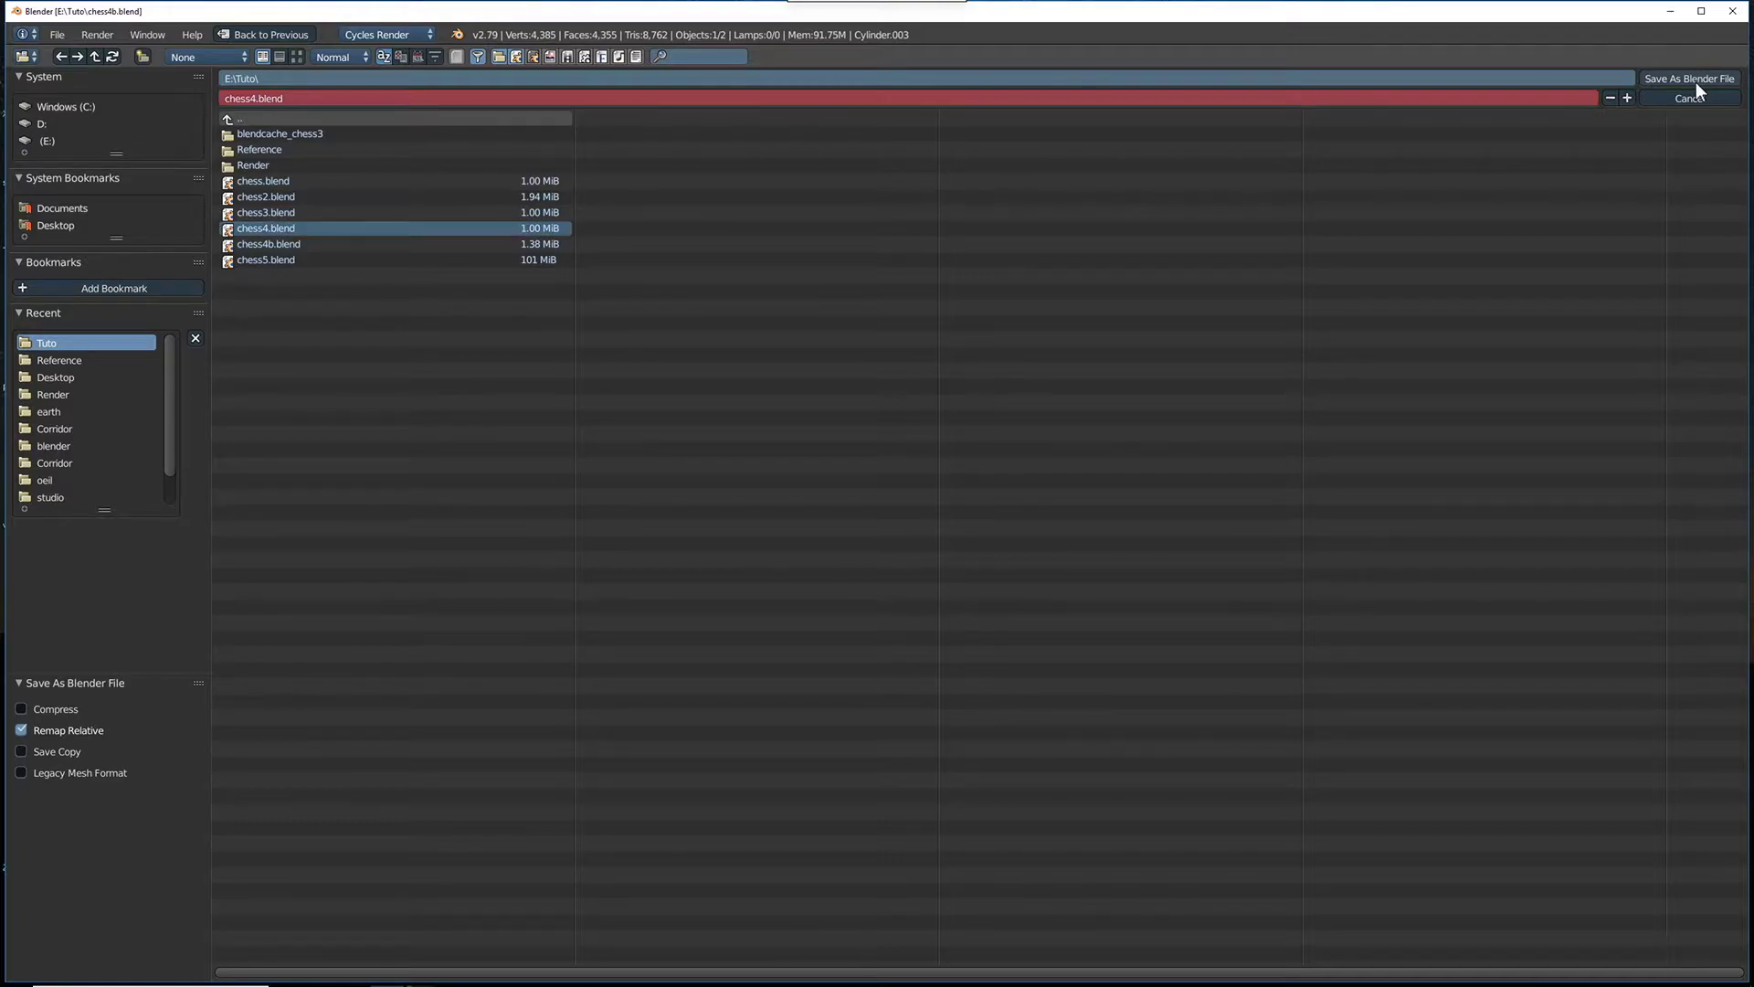
click(1688, 73)
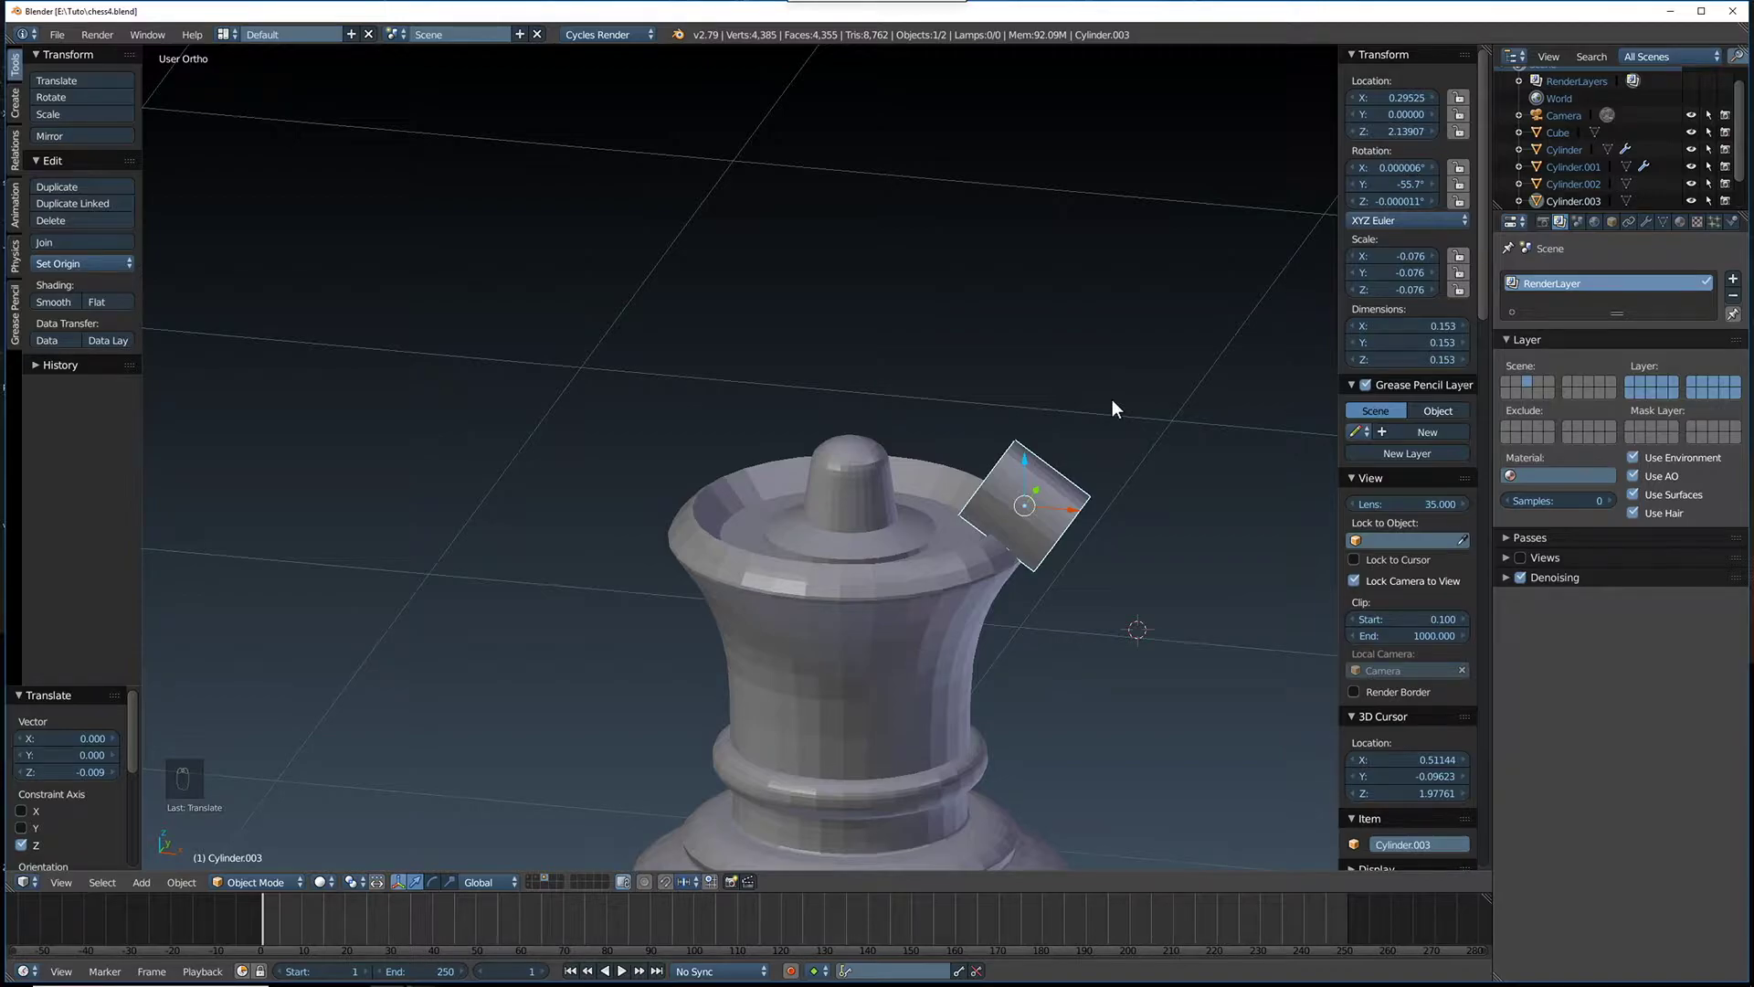
click(1645, 221)
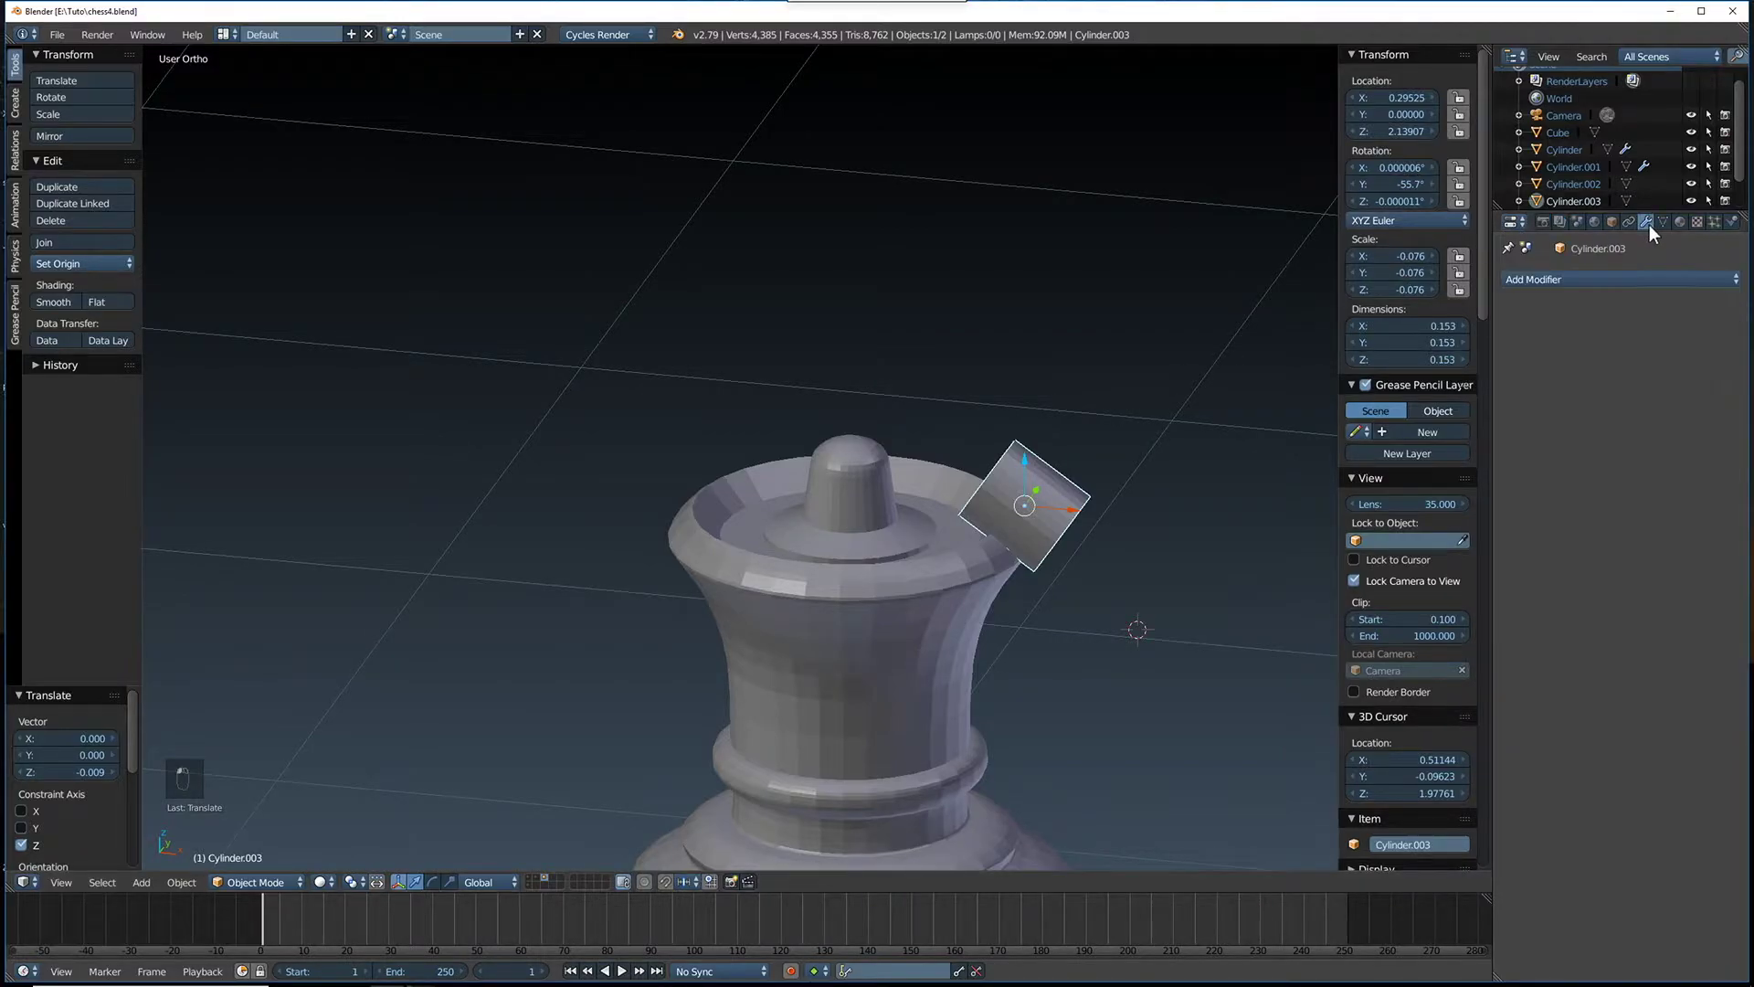
click(1599, 282)
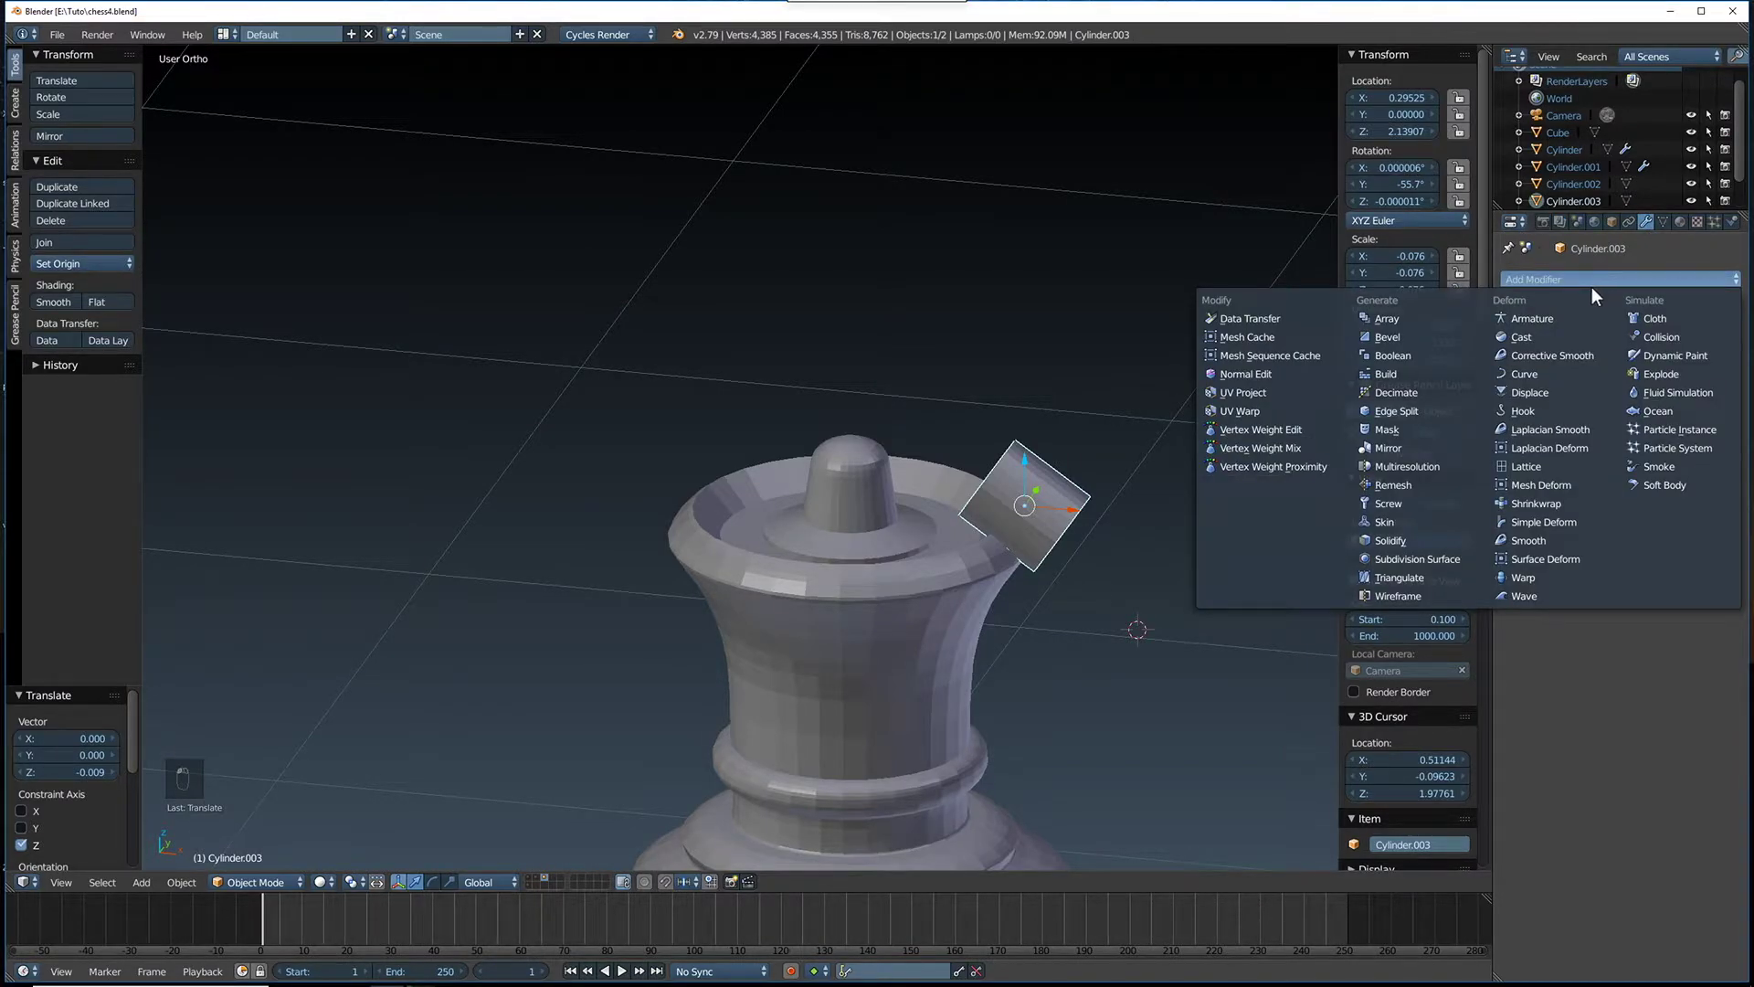
click(1412, 355)
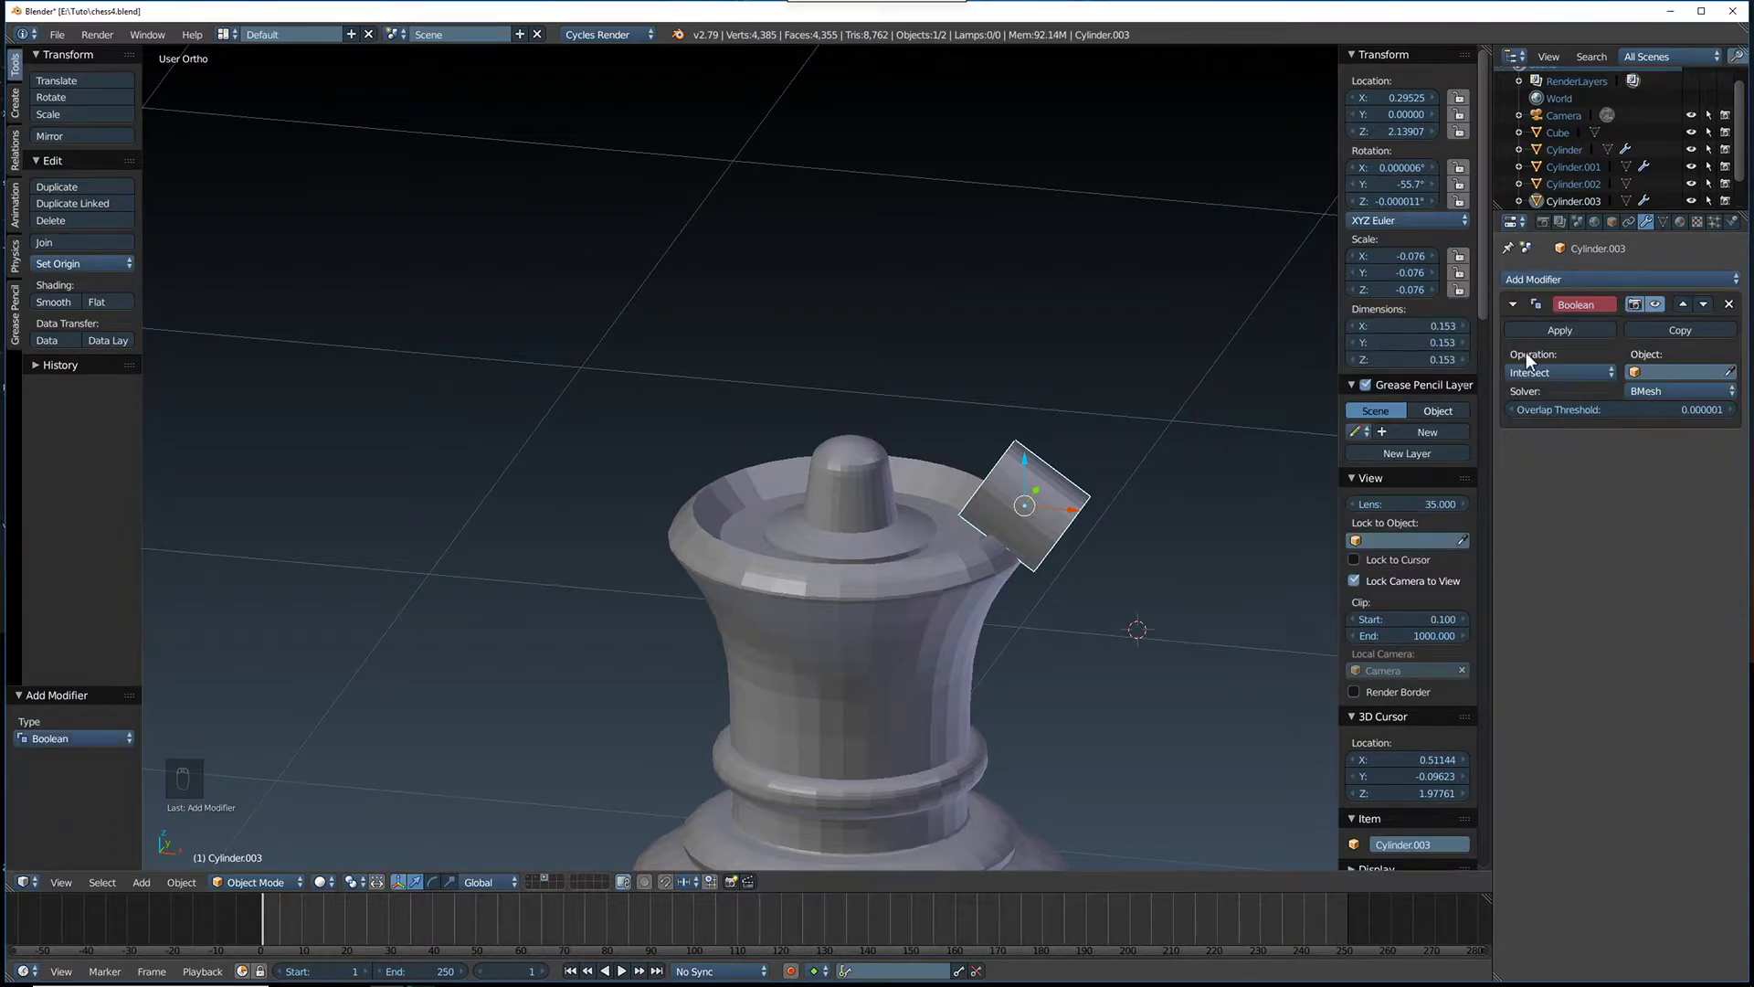
click(1560, 372)
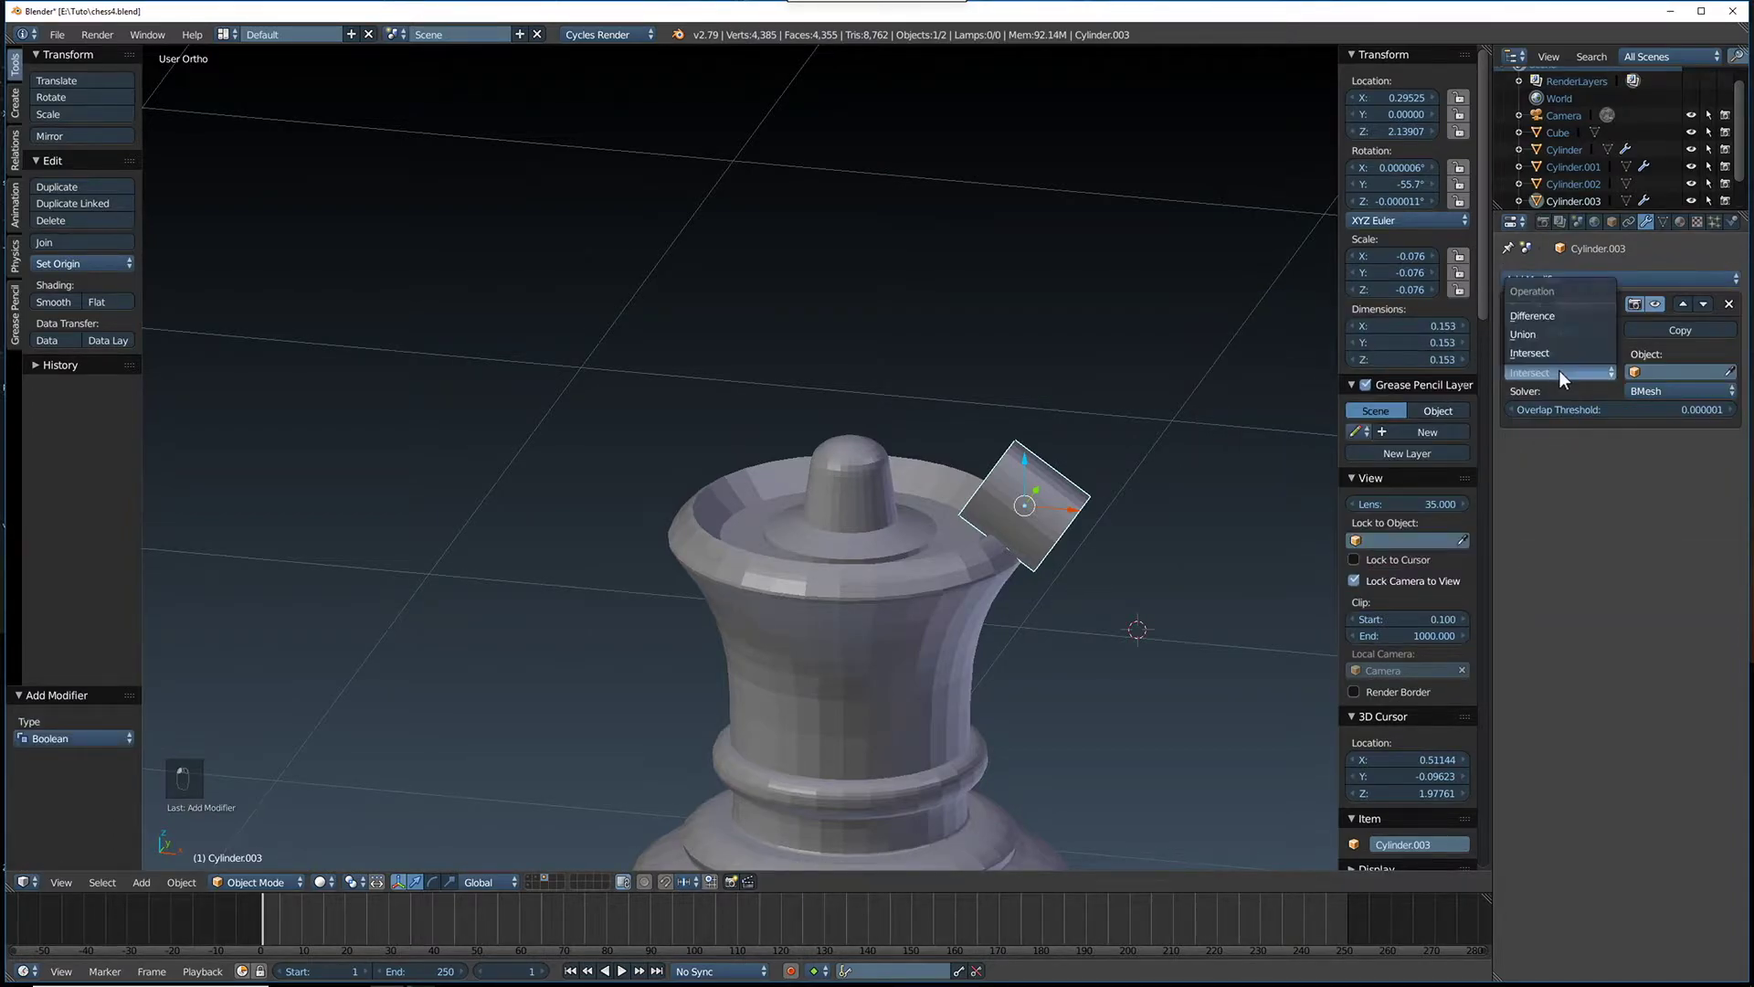
click(1570, 317)
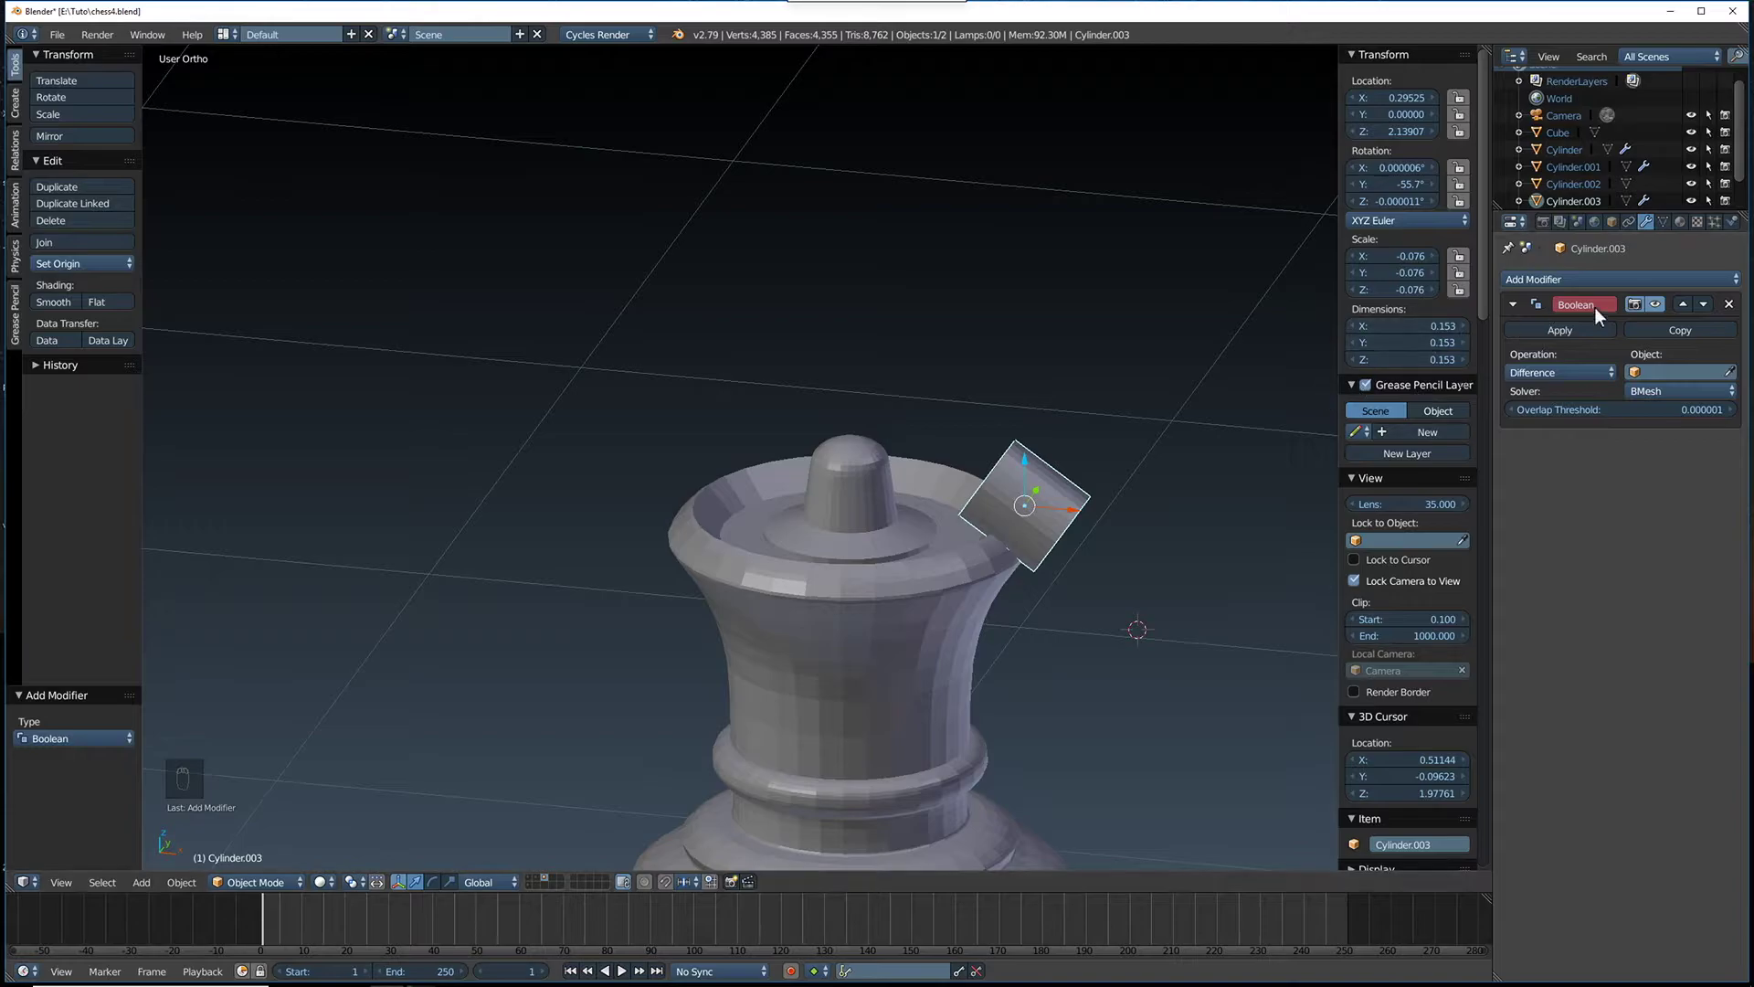
click(1727, 305)
Add a Boolean modifier to the queen with the Difference operation and the Carve solver
click(833, 552)
right_click(845, 497)
click(1548, 279)
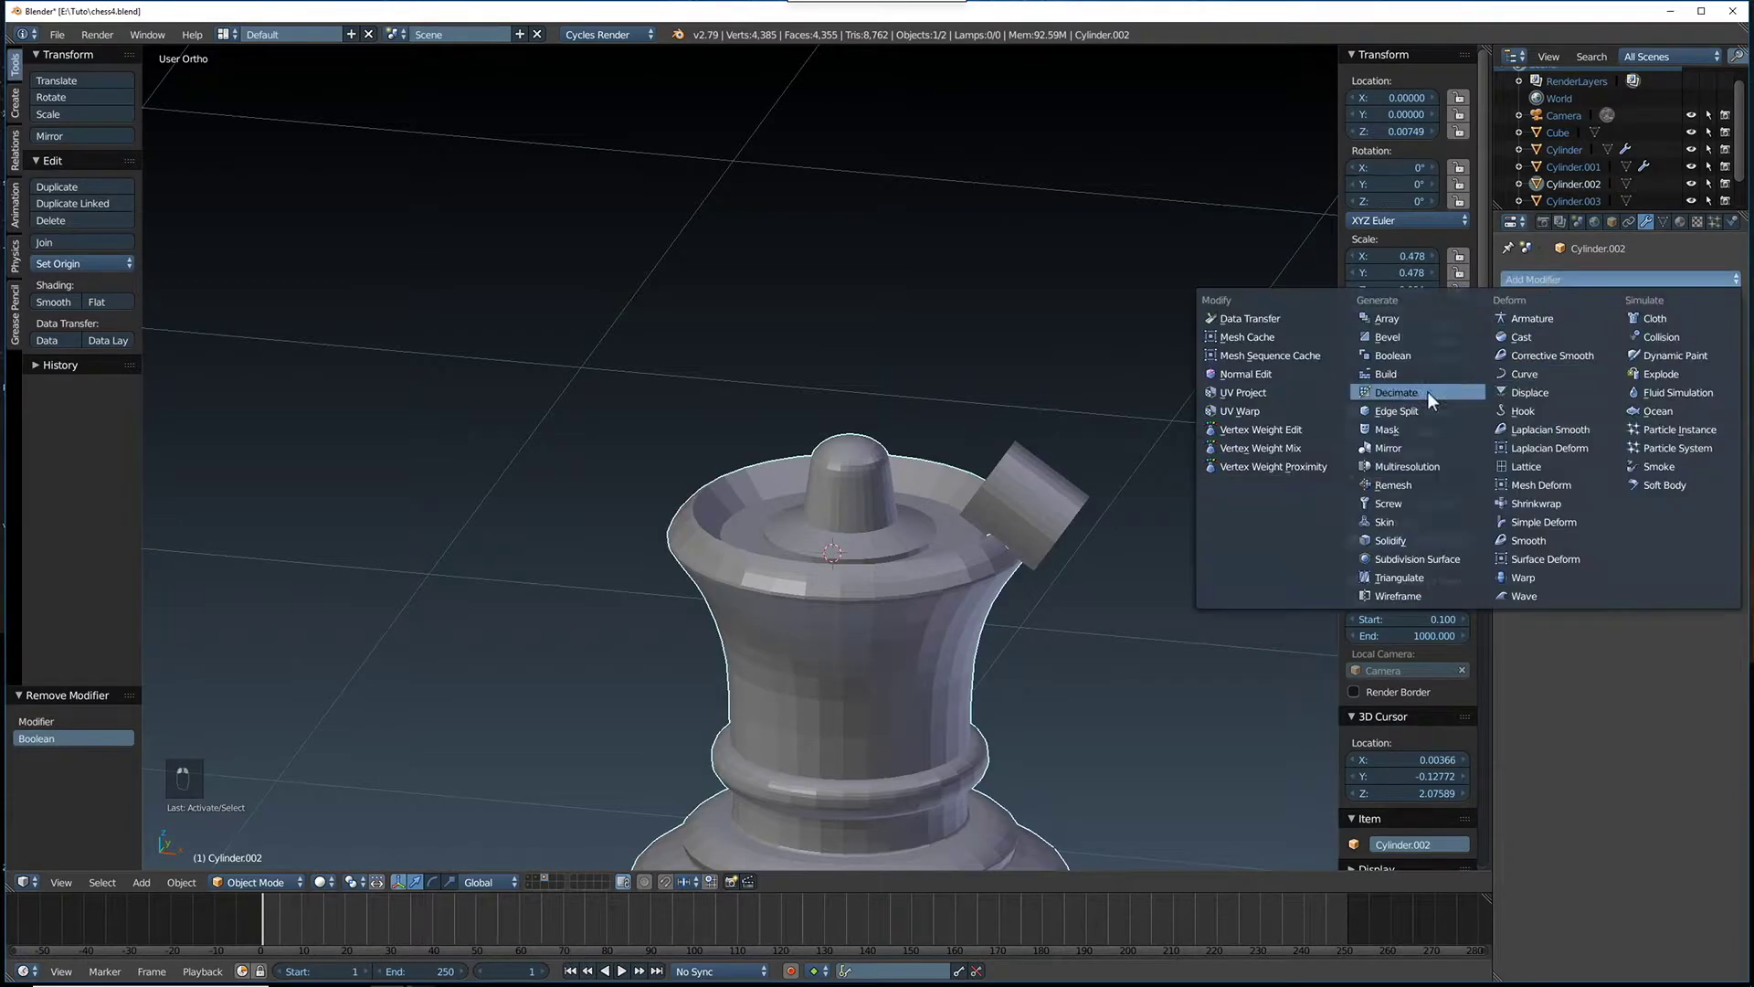
click(1416, 357)
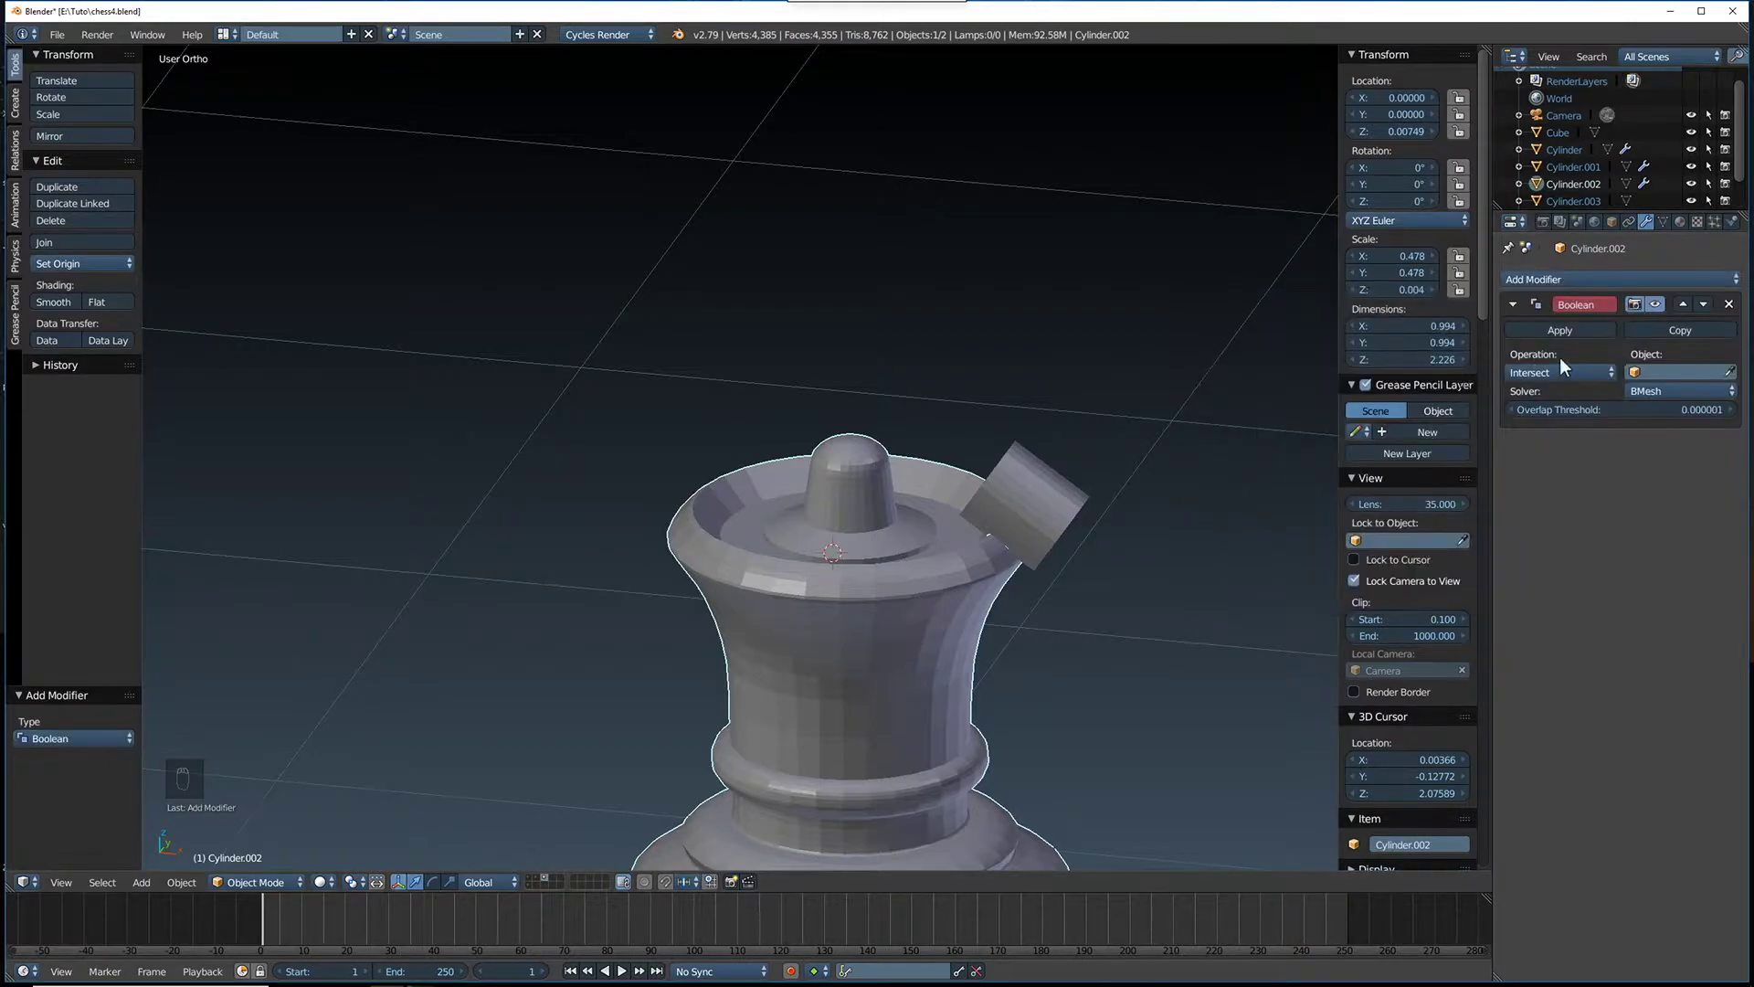
click(1591, 370)
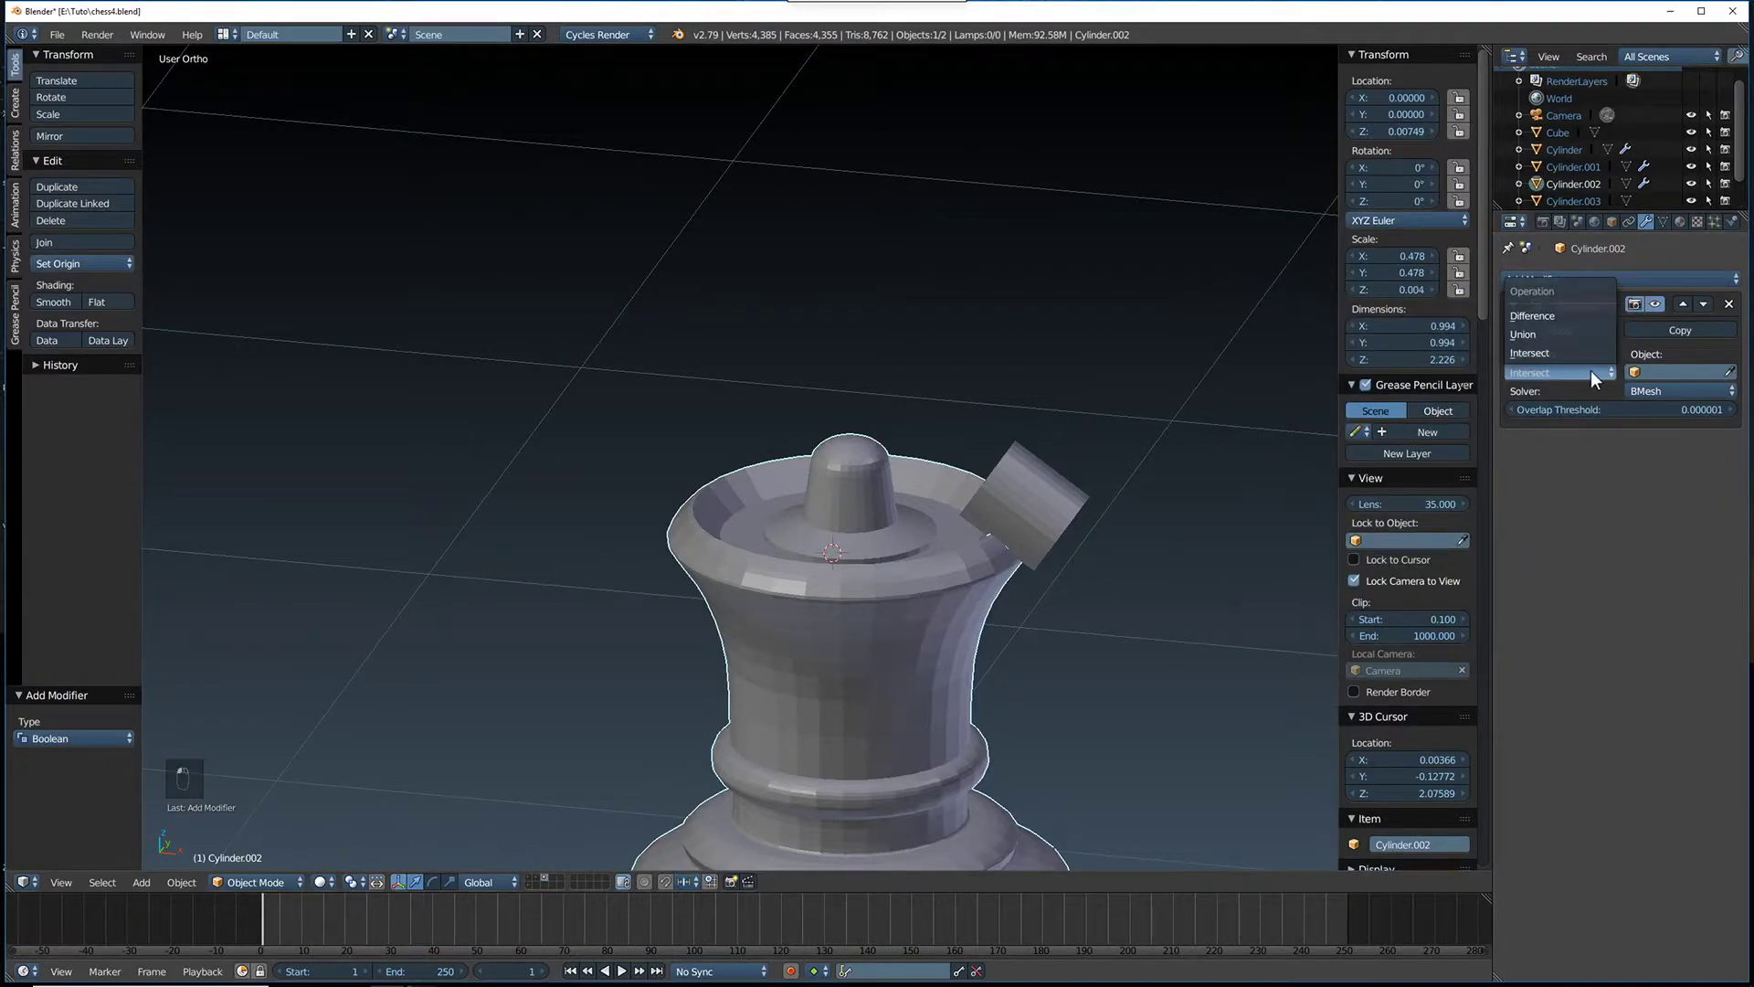
click(1594, 320)
click(1648, 390)
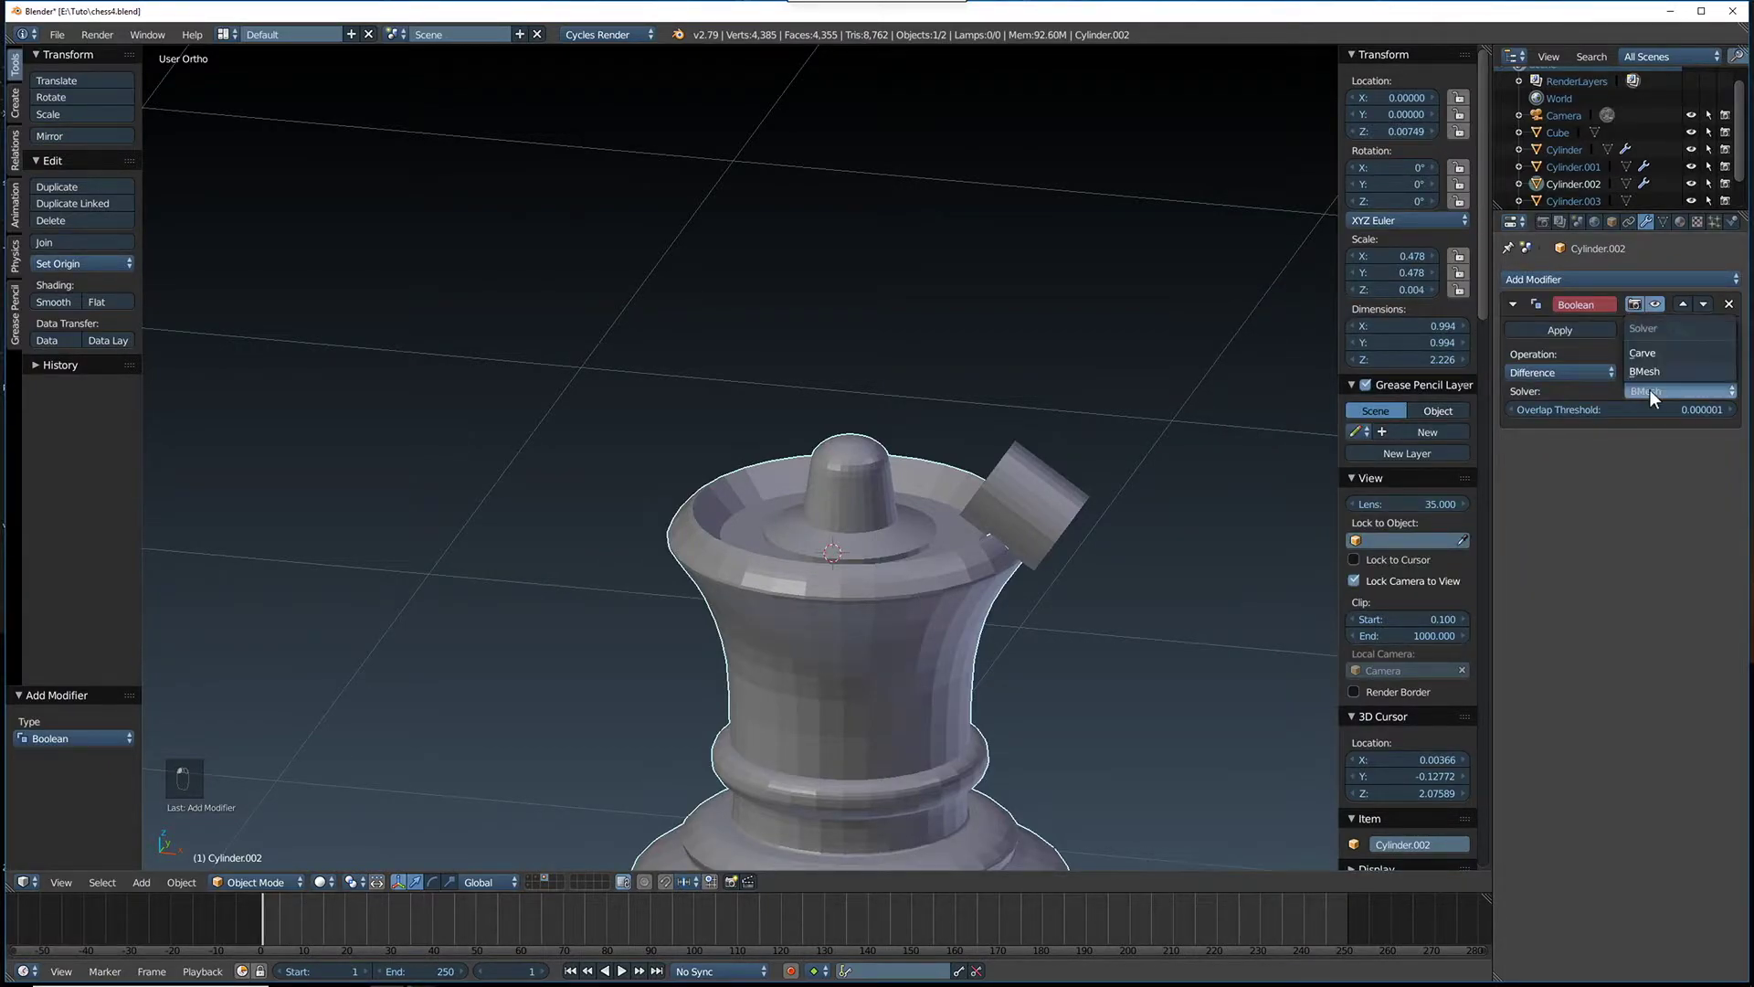
click(1703, 353)
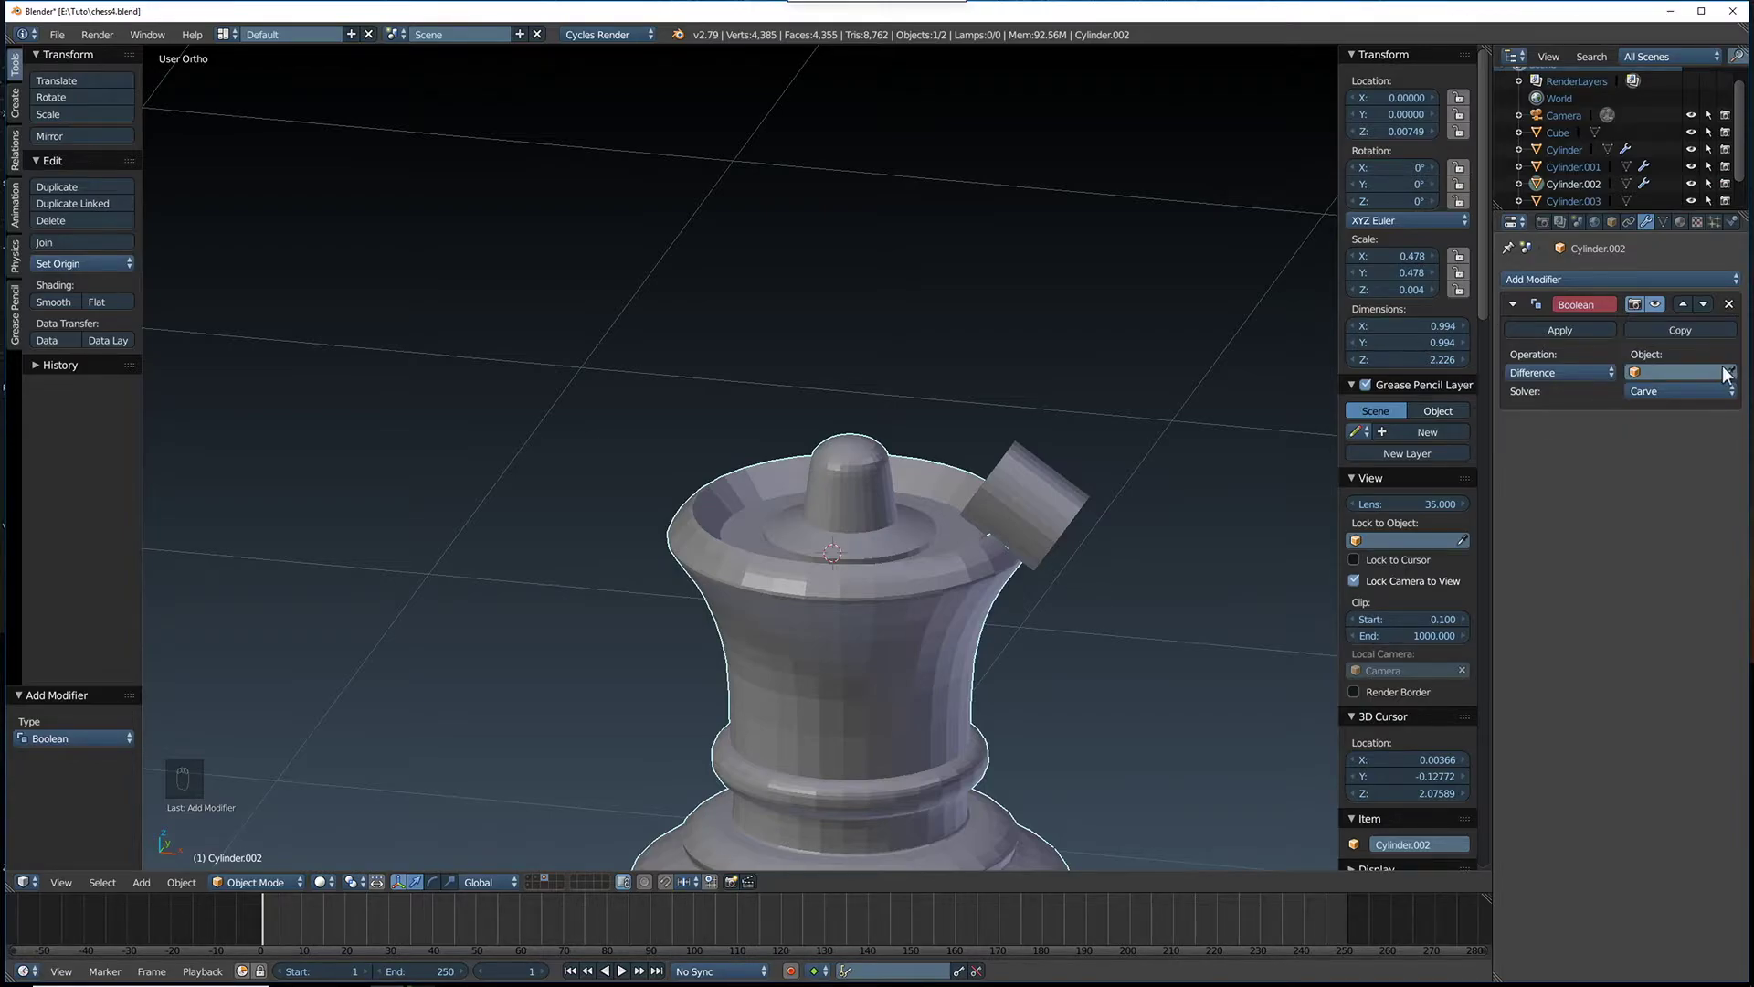
Pick Cylinder.003 as the Boolean's object and change the operation to Intersect
click(1037, 477)
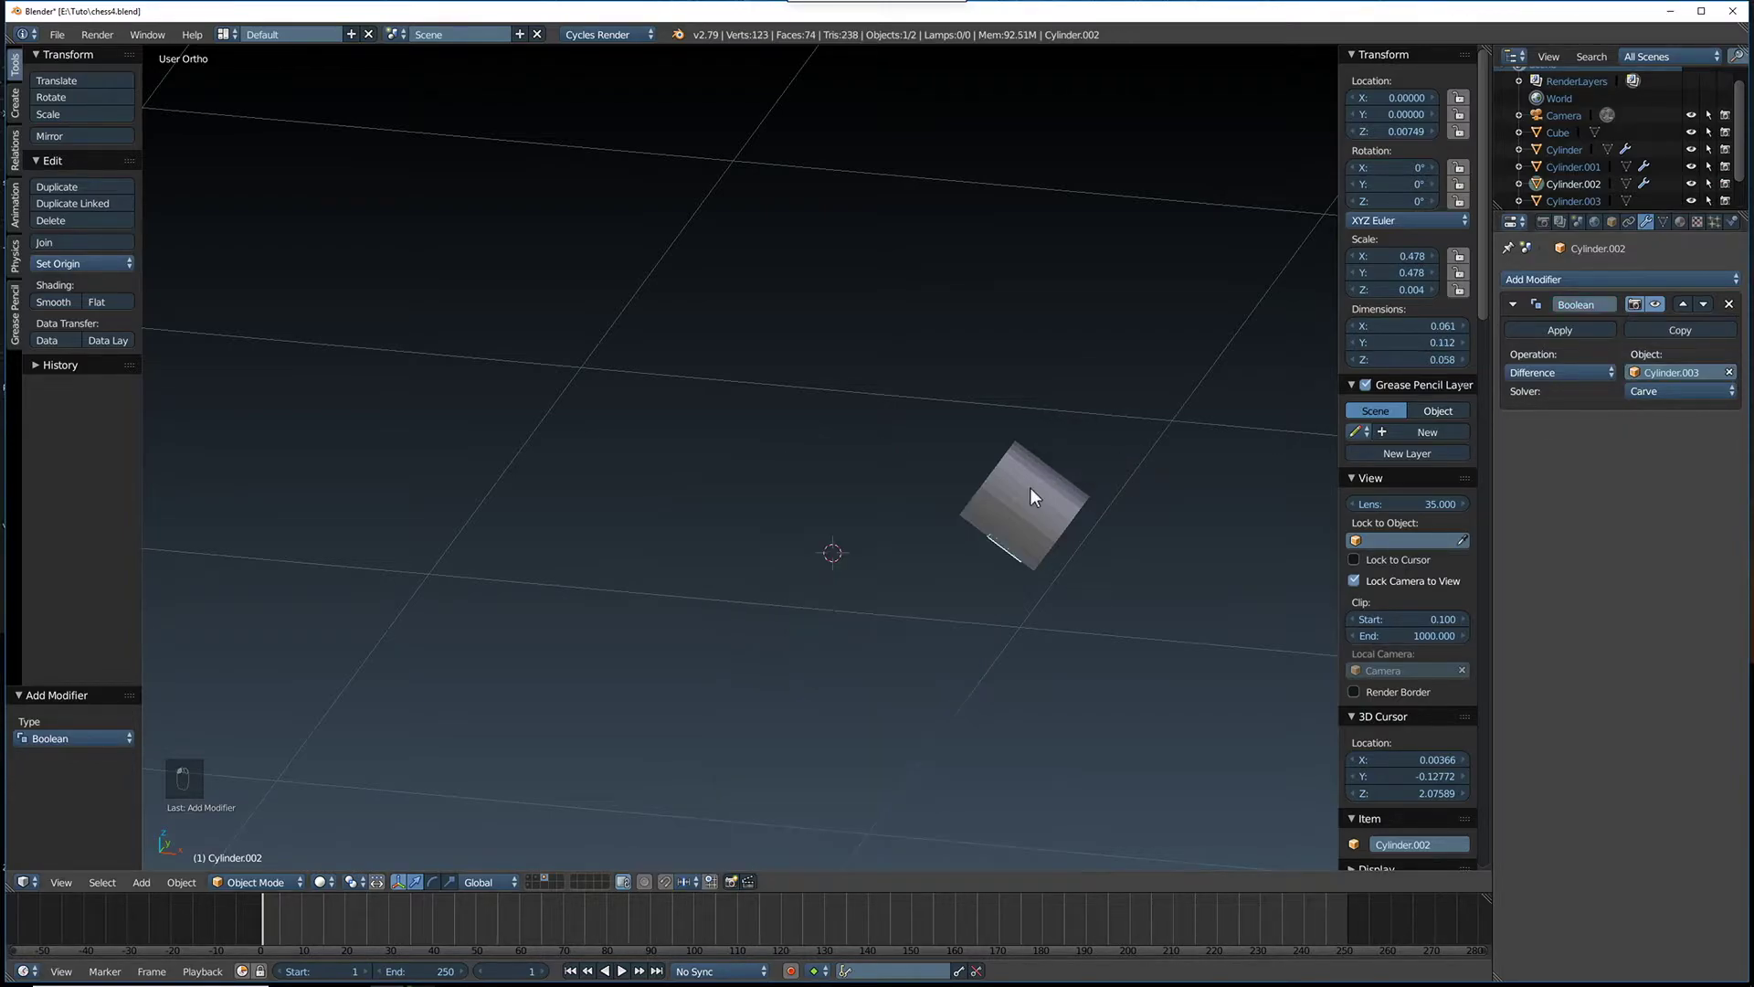
click(1566, 371)
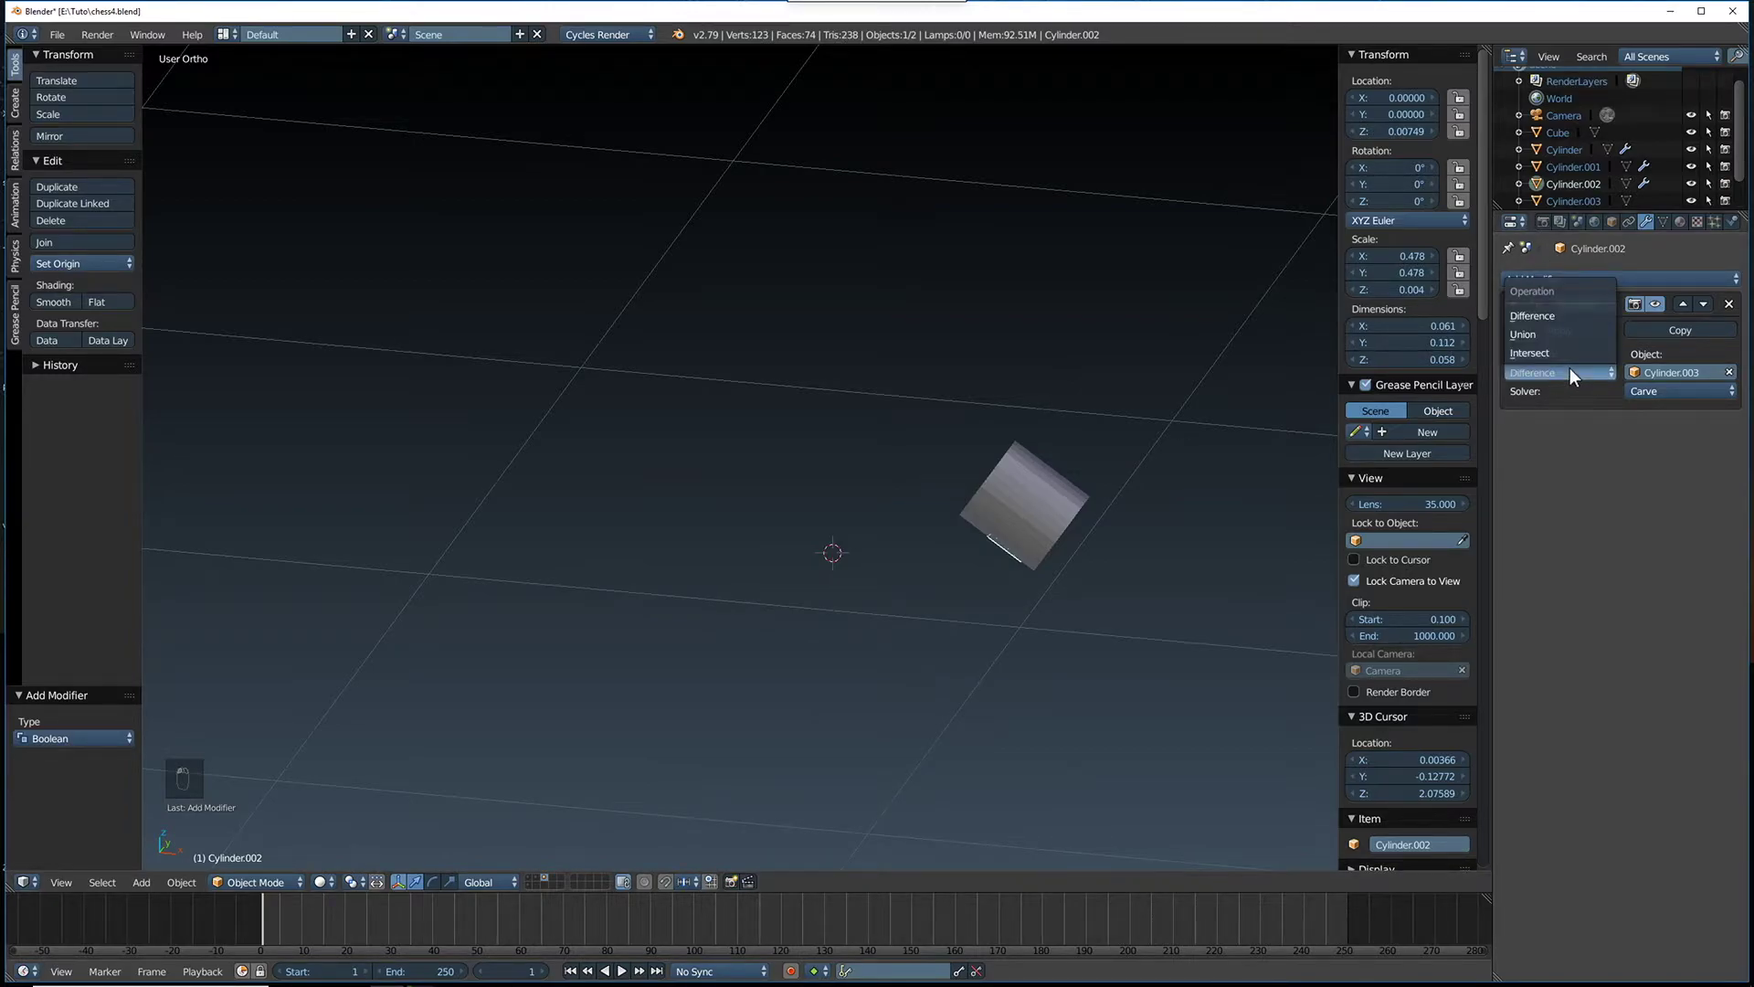
click(1571, 352)
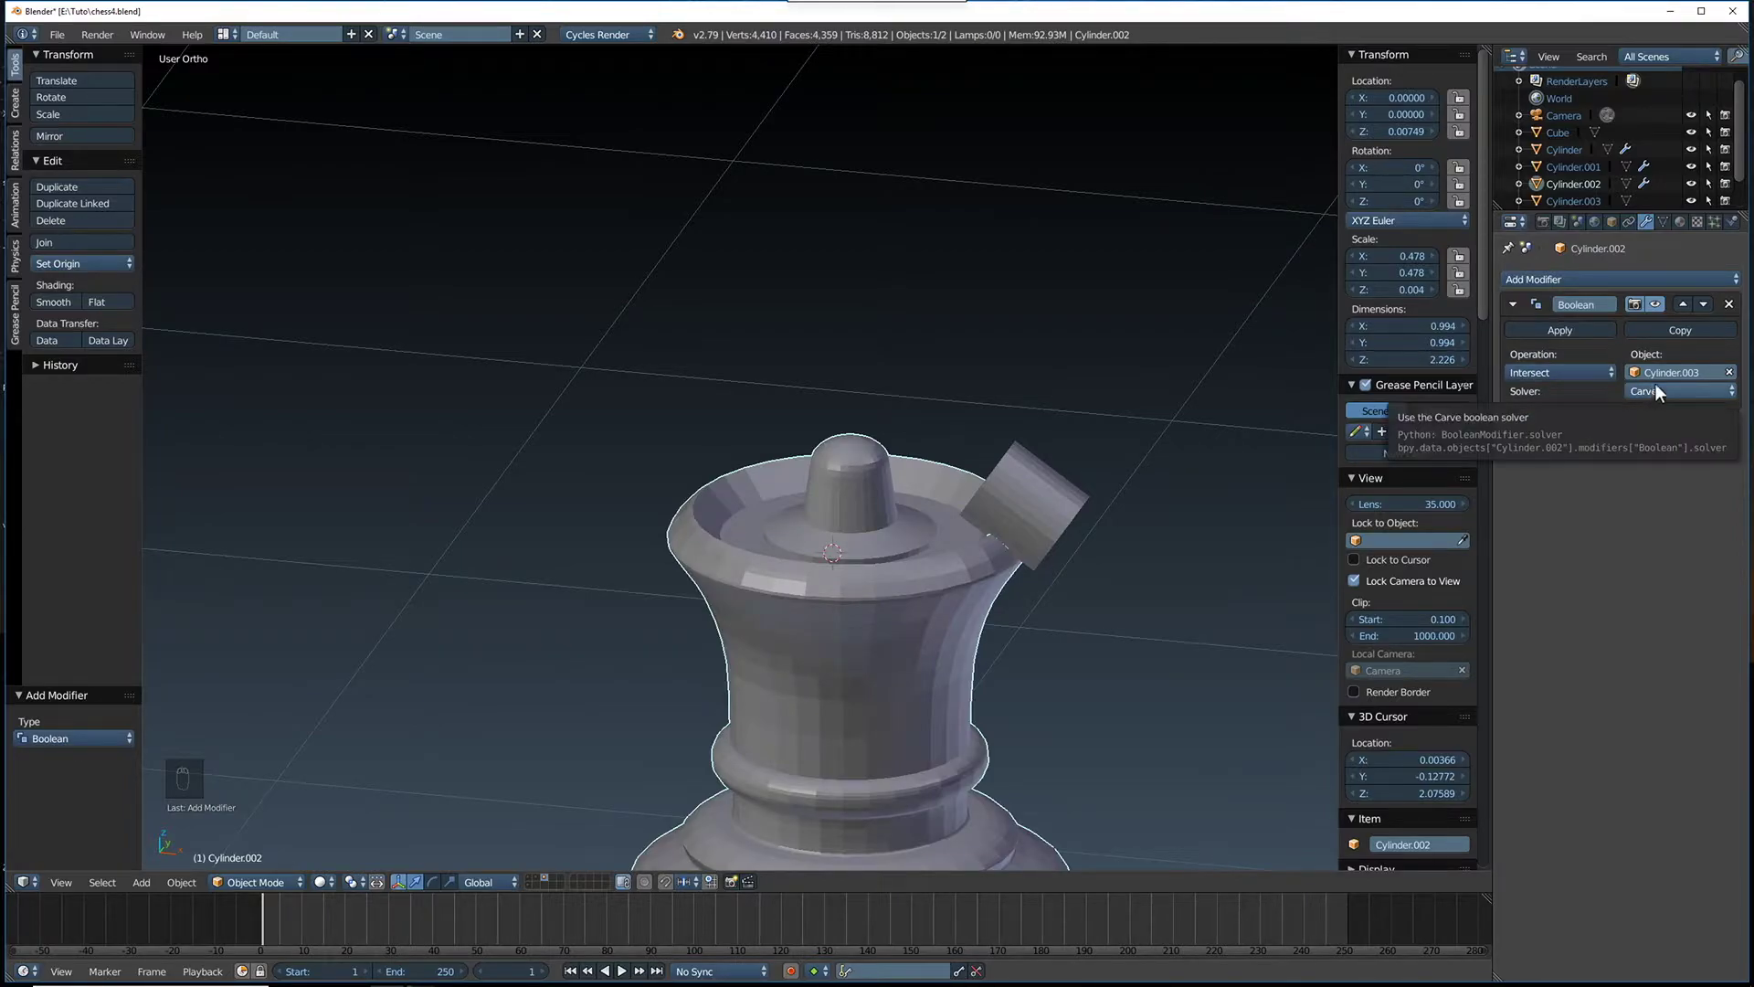
Hide the cutting cylinder and examine the notch it cuts in the crown's rim
right_click(1049, 484)
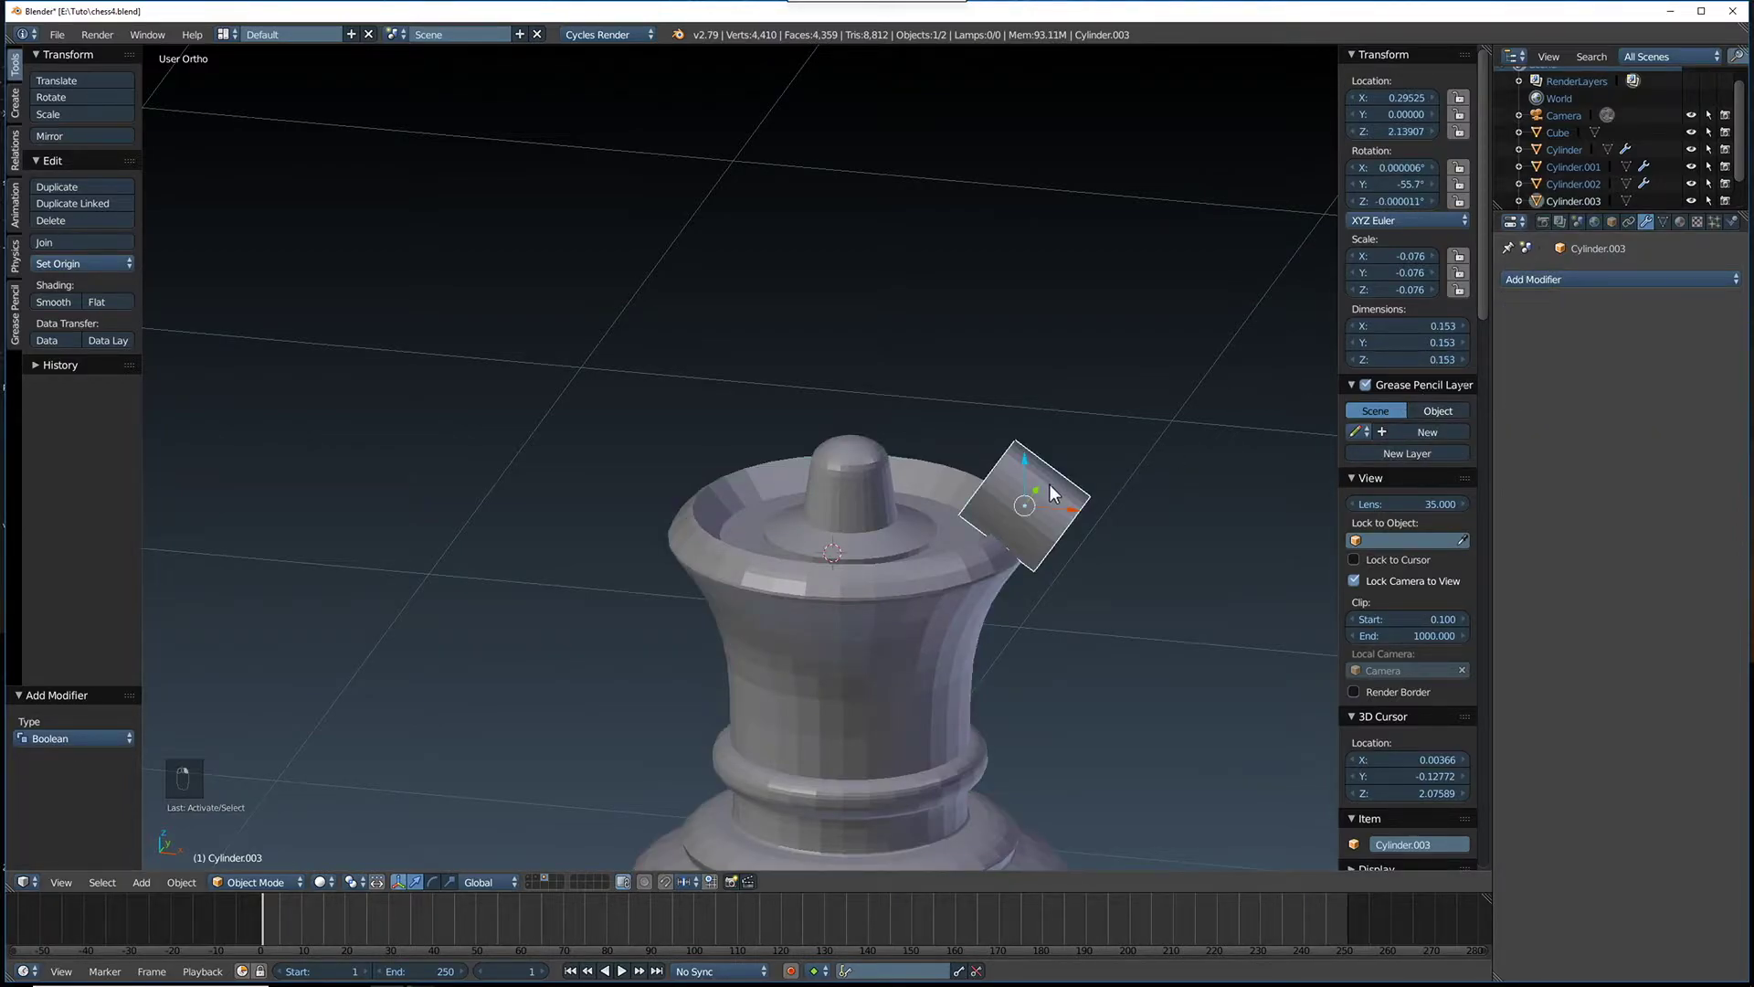
key(h)
middle_drag(1095, 490, 986, 470)
scroll(1054, 514, down, 3)
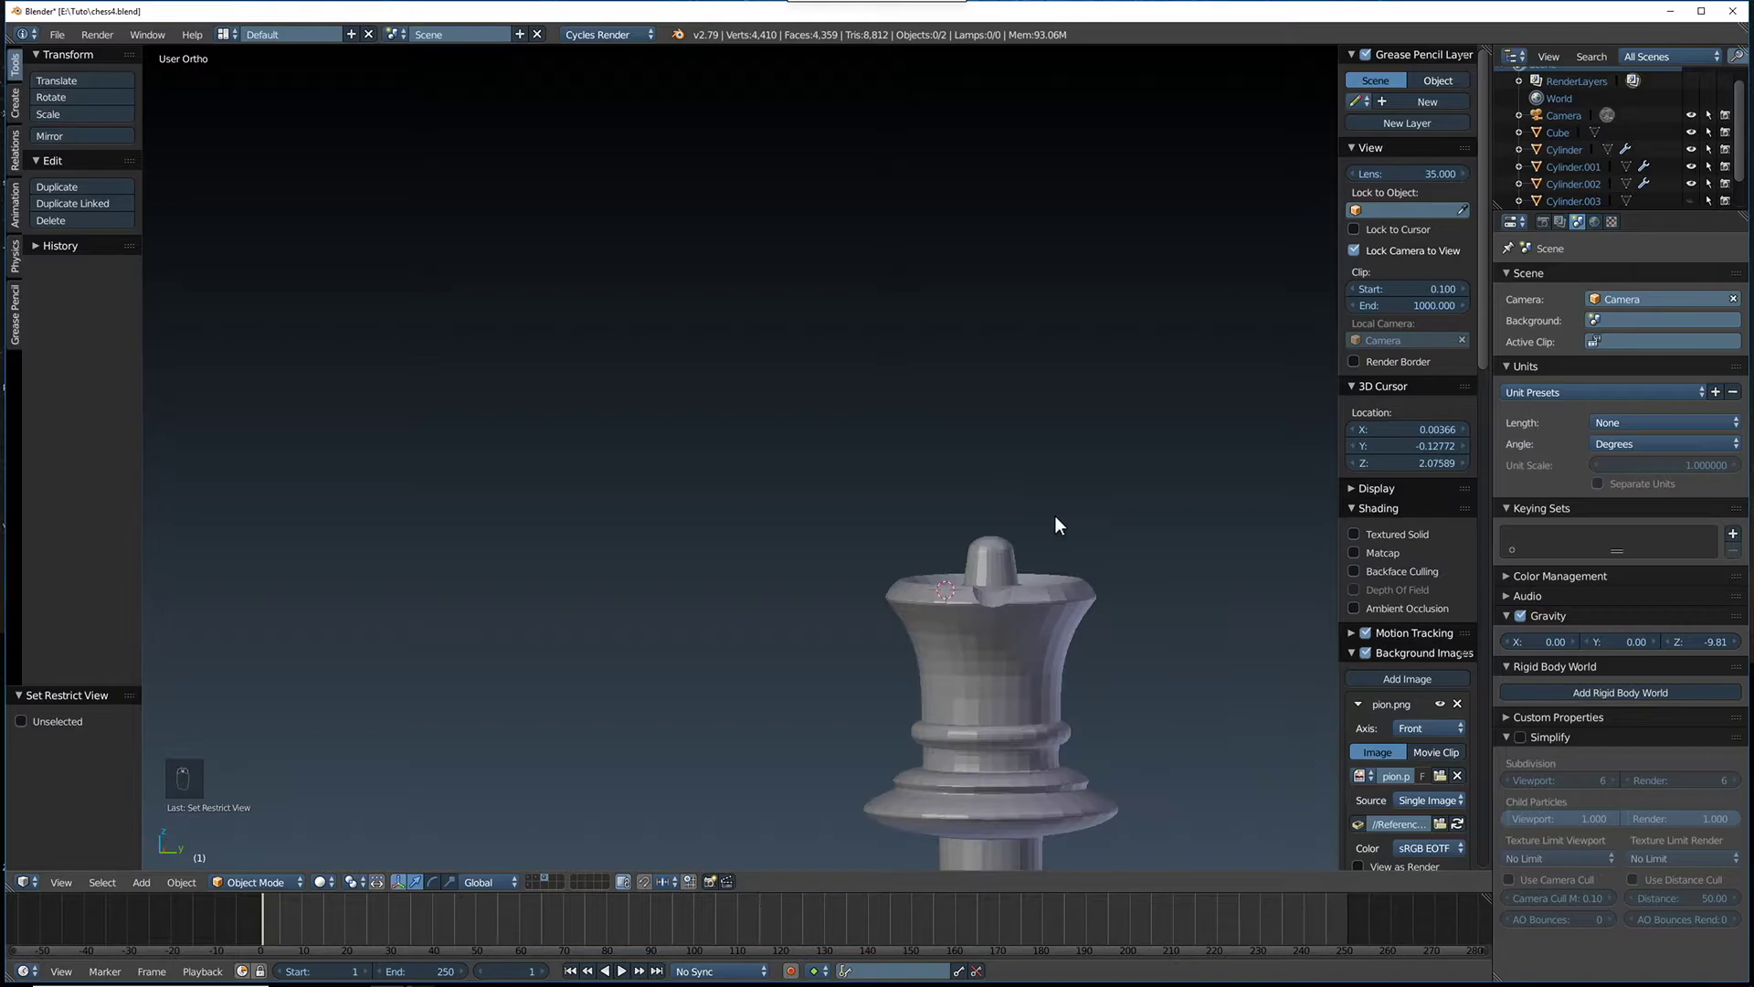
Switch to the PureRef reference photo to compare the queen's scalloped crown, and return to Blender
mouse_move(475, 981)
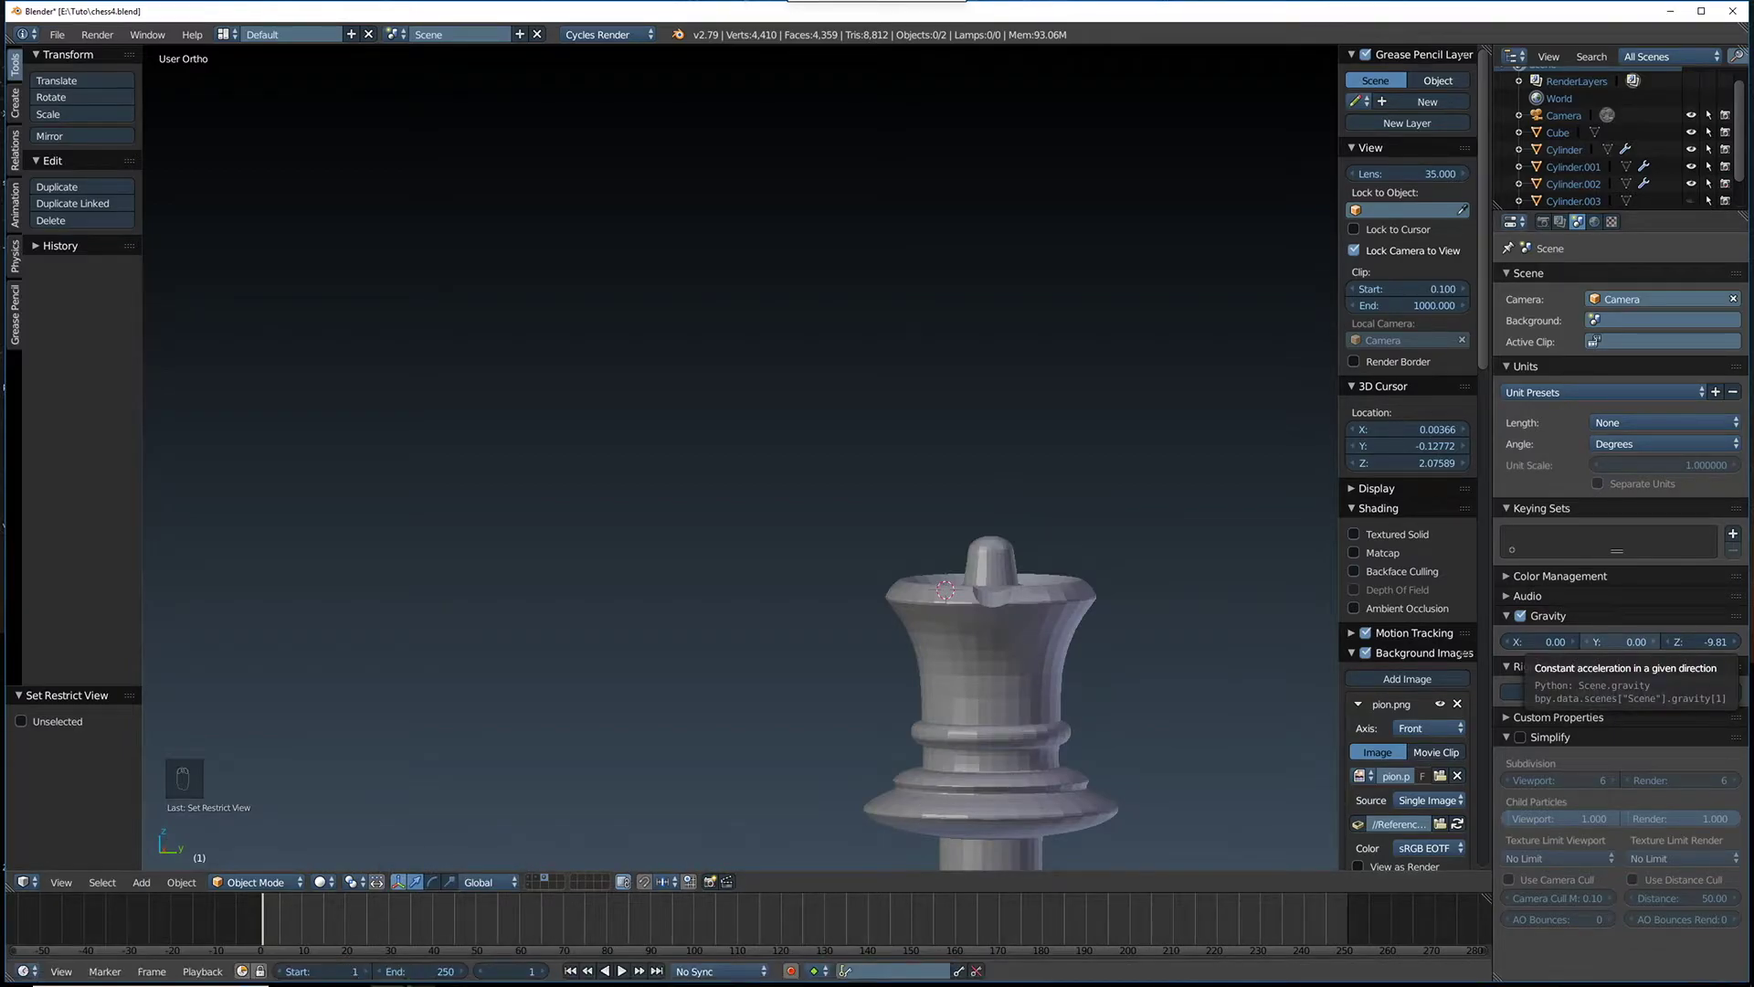
click(1670, 691)
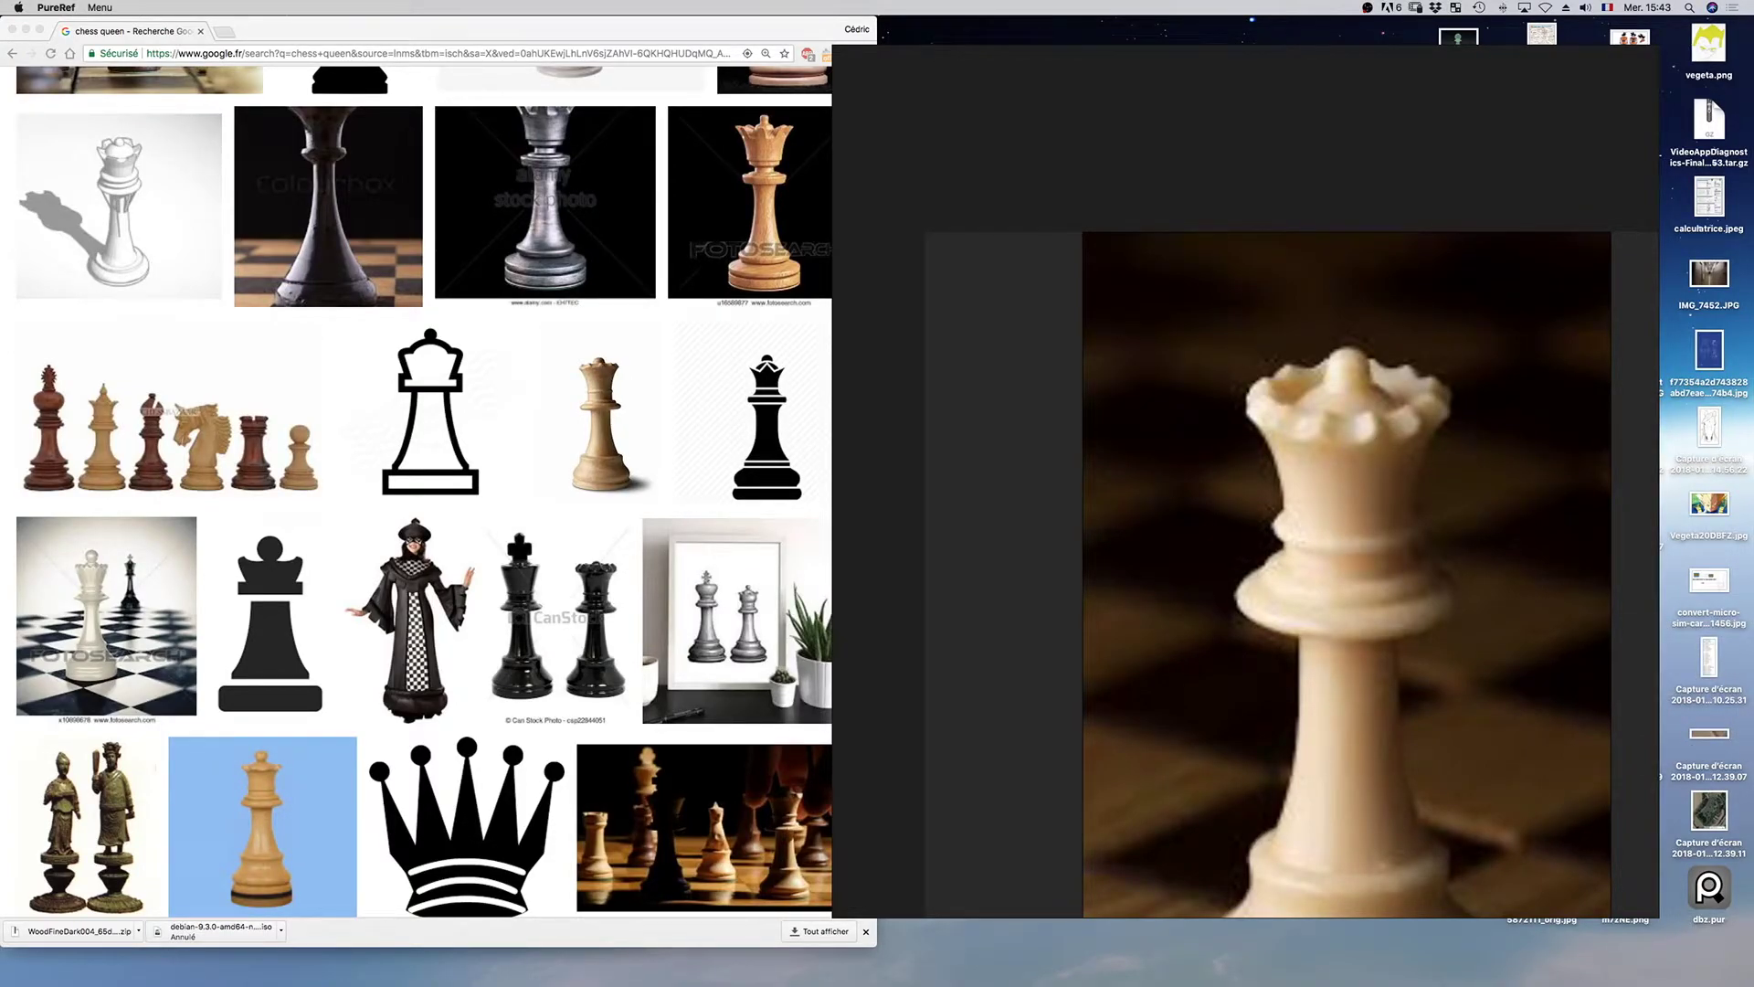
key(ctrl+Right)
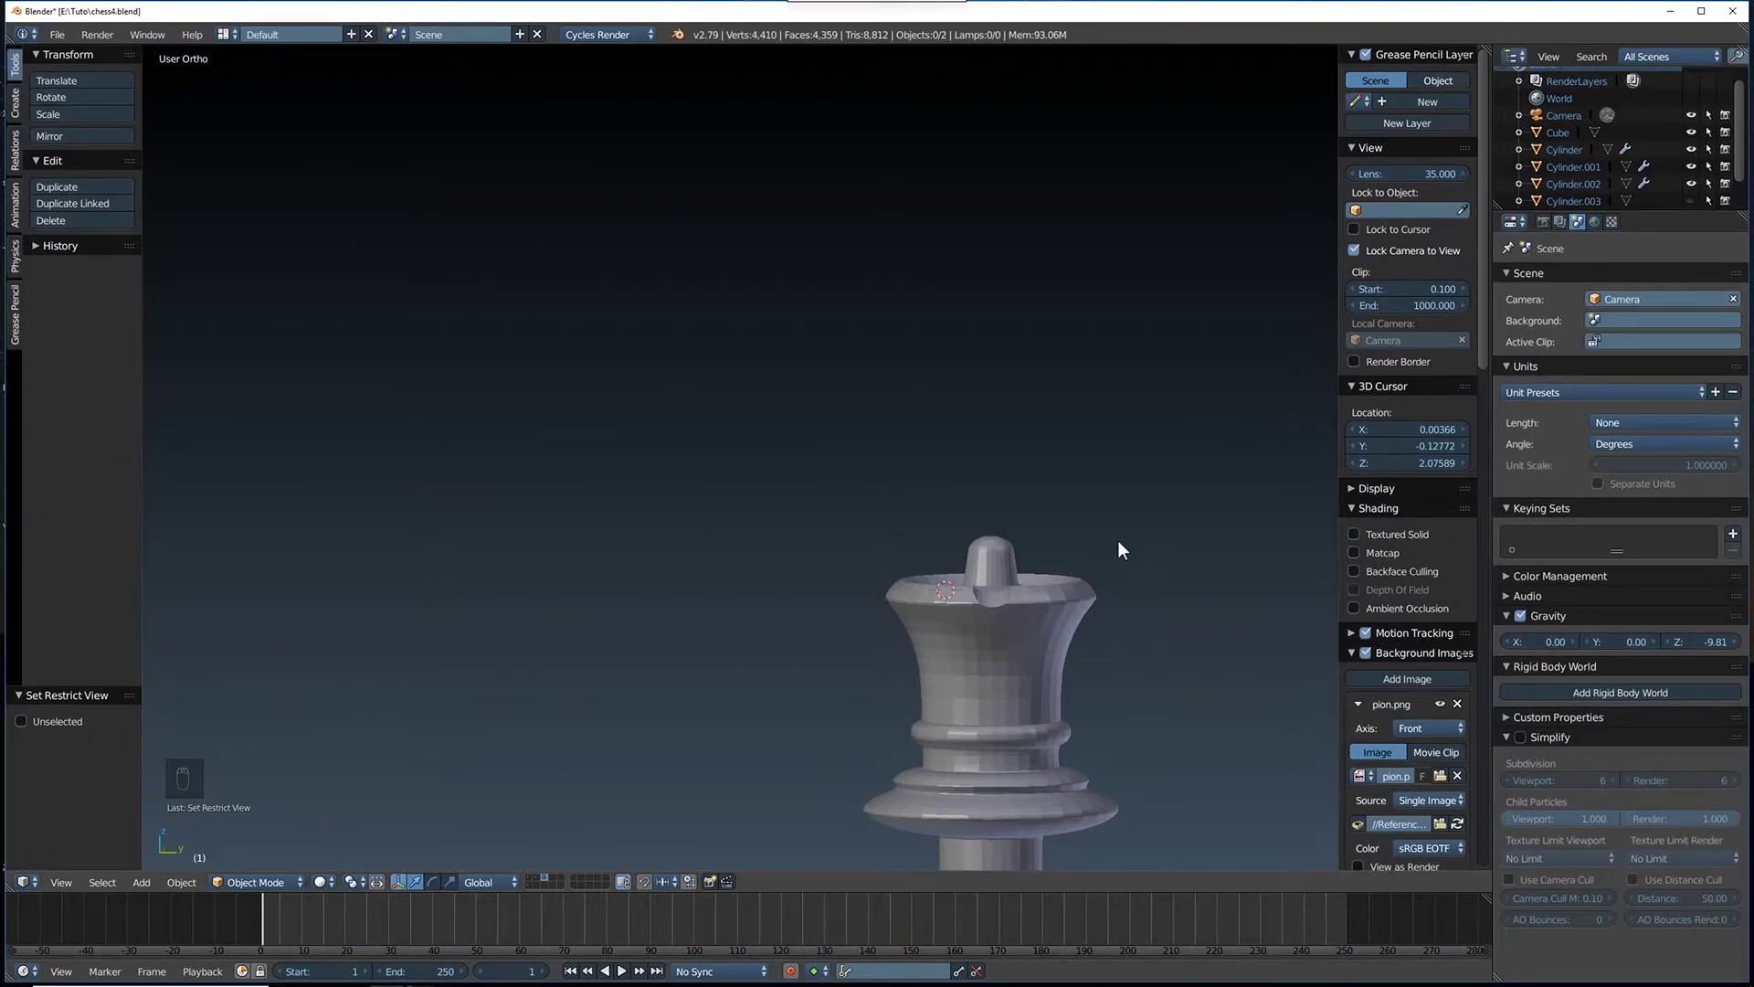
Unhide the cutting cylinder and lower it by about 0.014 along Z into the rim
key(alt+h)
middle_drag(1122, 540, 1266, 581)
middle_drag(1055, 485, 1163, 534)
scroll(1067, 480, up, 3)
drag(1084, 452, 1087, 462)
middle_drag(1104, 459, 1082, 454)
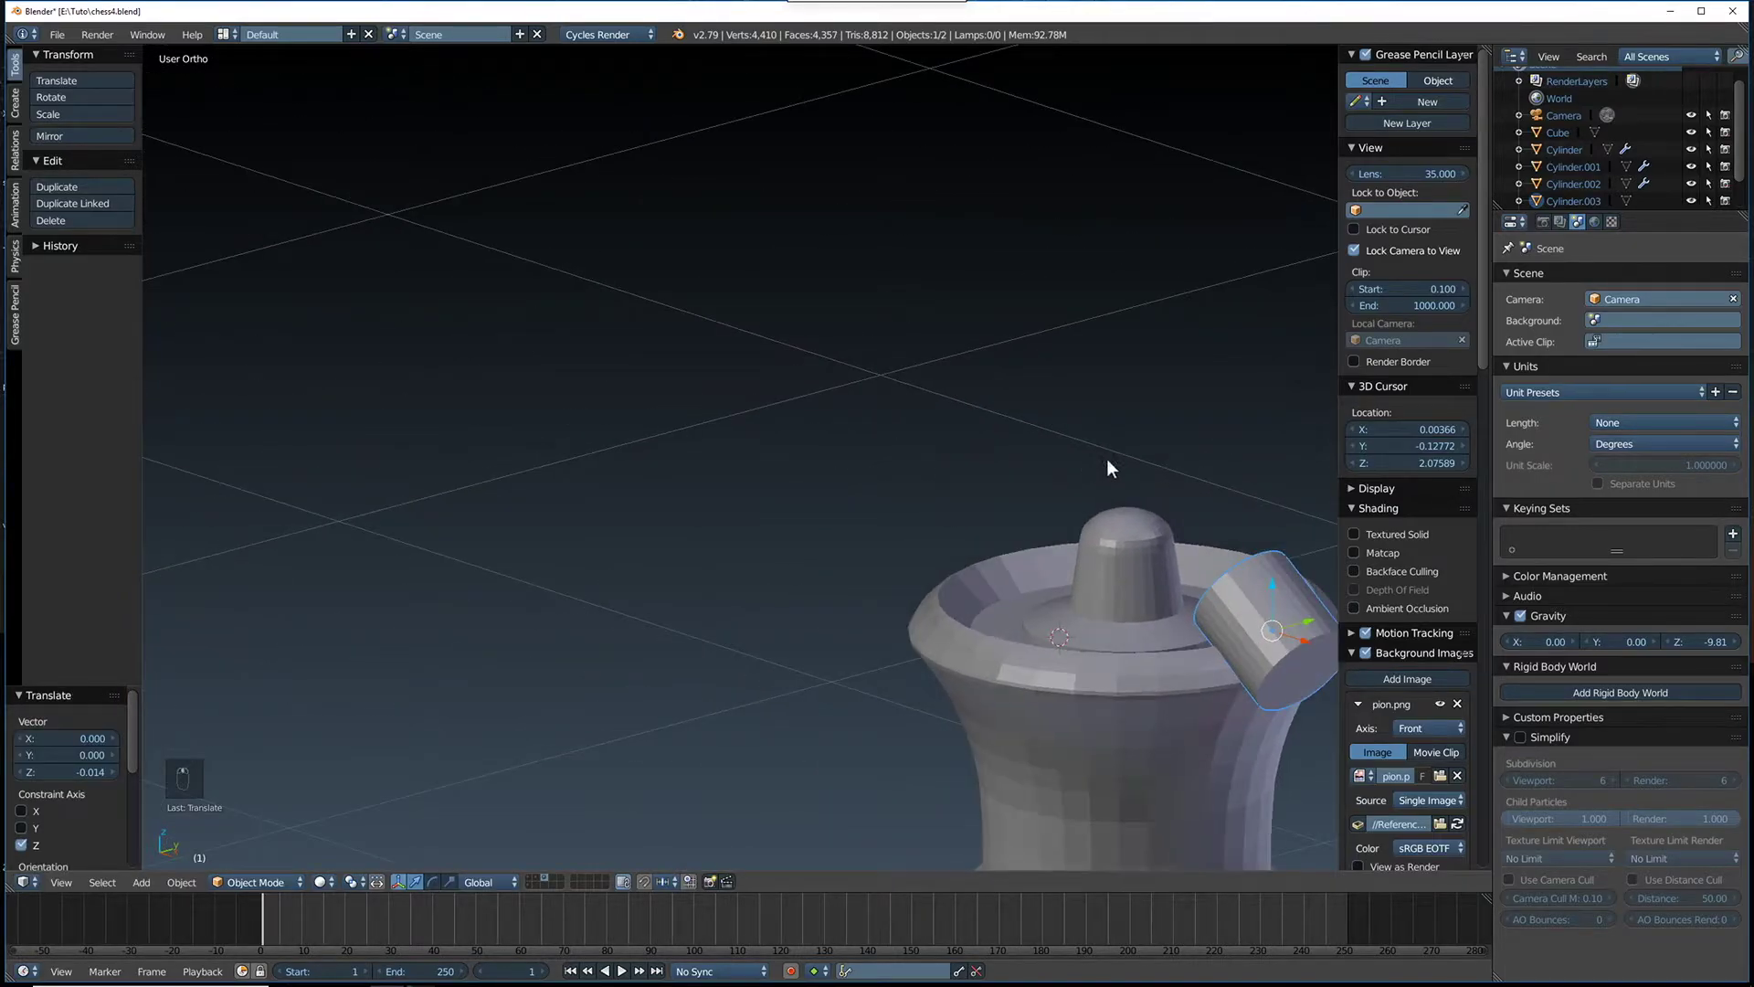
Hide the cutting cylinder to examine the adjusted notch from several angles, and unhide it again
scroll(1124, 462, down, 4)
key(h)
middle_drag(1002, 531, 1085, 499)
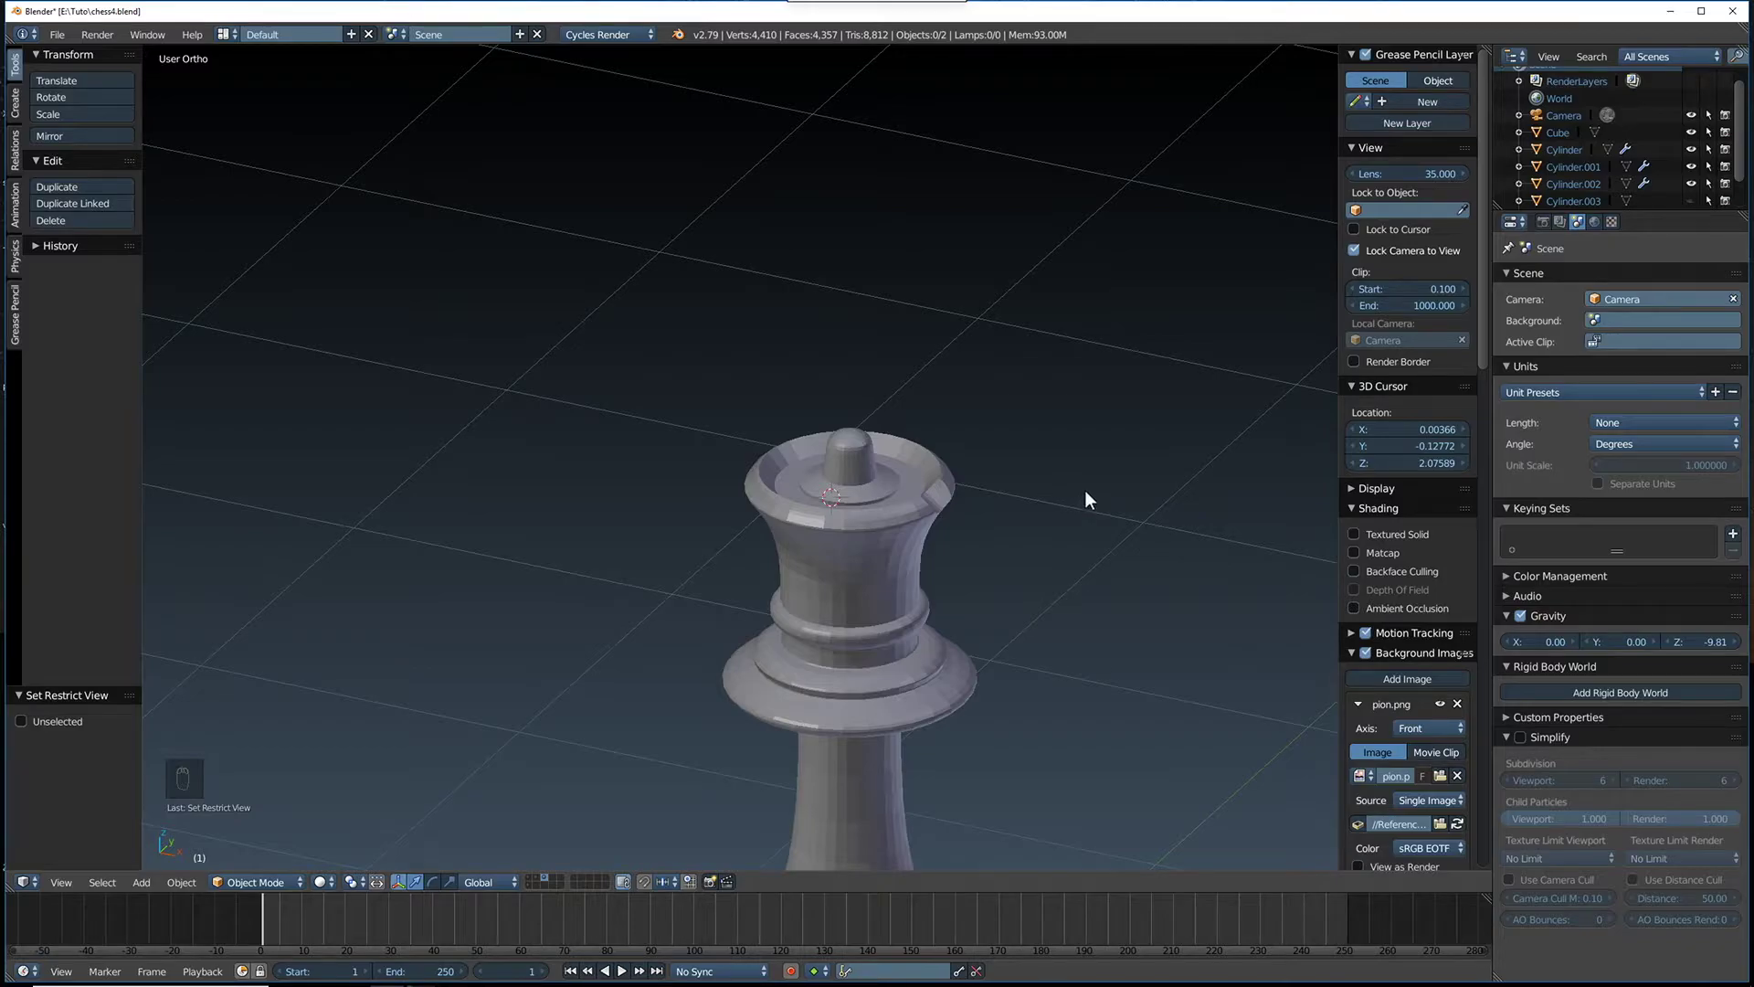
scroll(1086, 499, up, 3)
middle_drag(1146, 477, 1044, 546)
key(alt+h)
scroll(979, 428, down, 3)
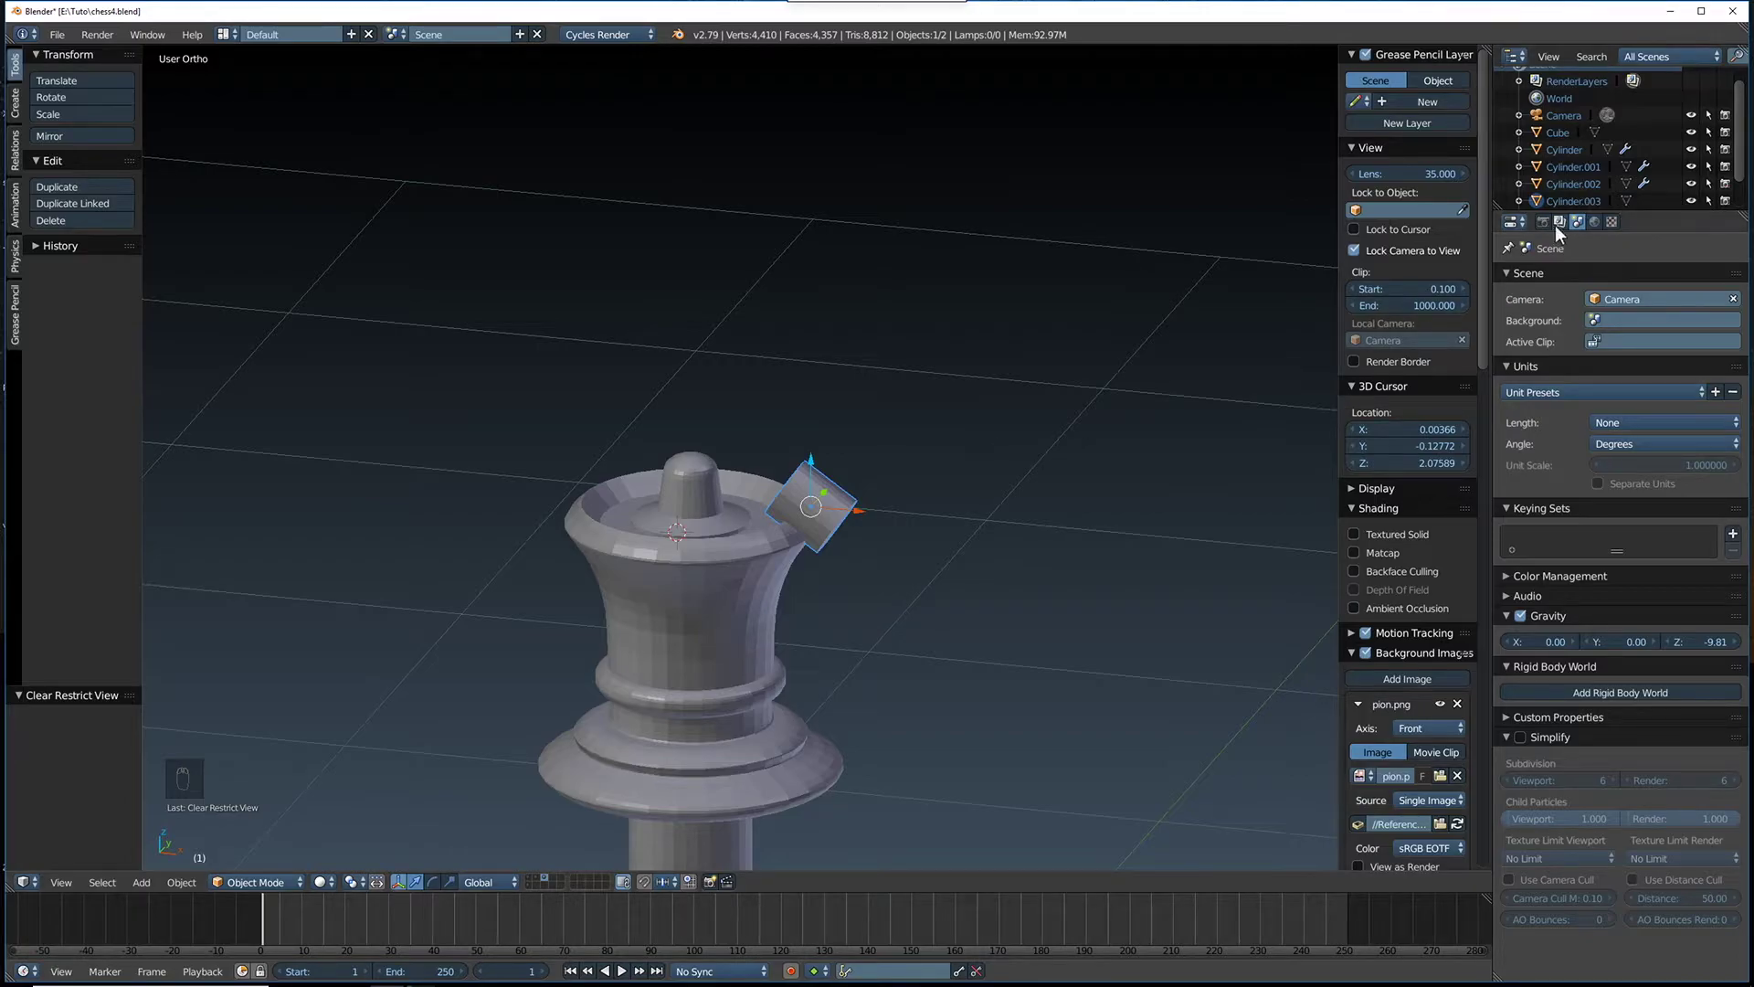
Remove the Boolean modifier from the queen's body and select the cutting cylinder at the crown's rim
right_click(702, 575)
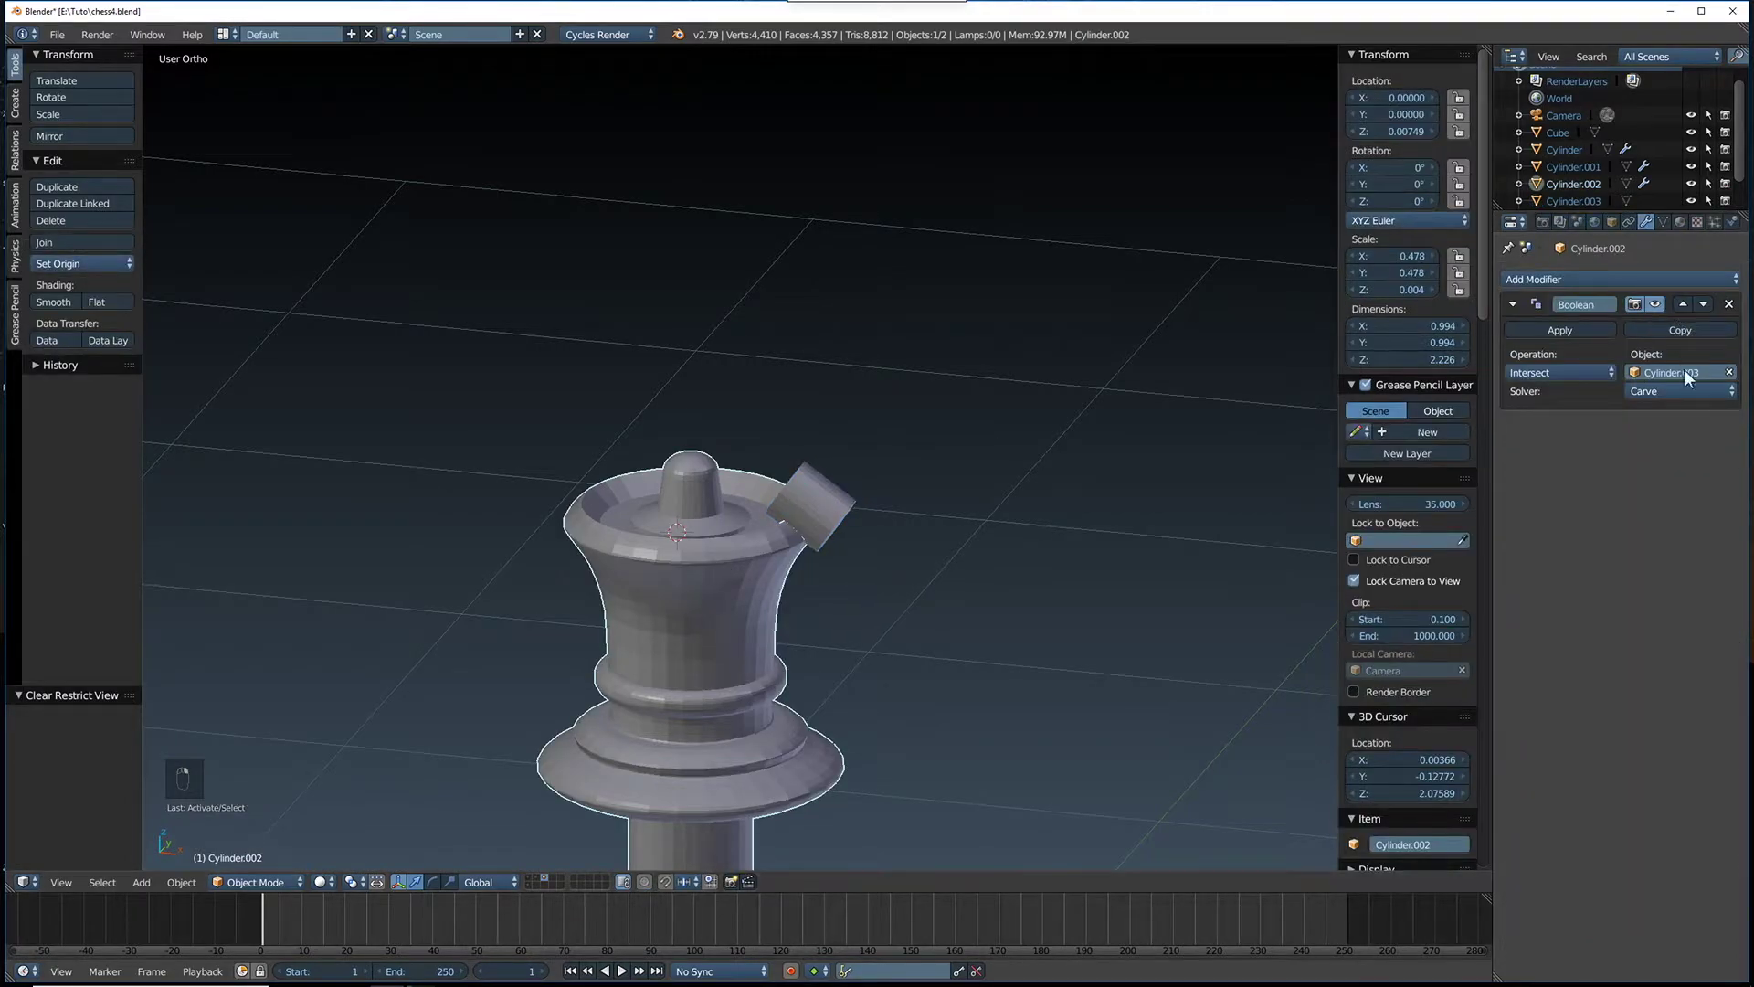
click(1728, 304)
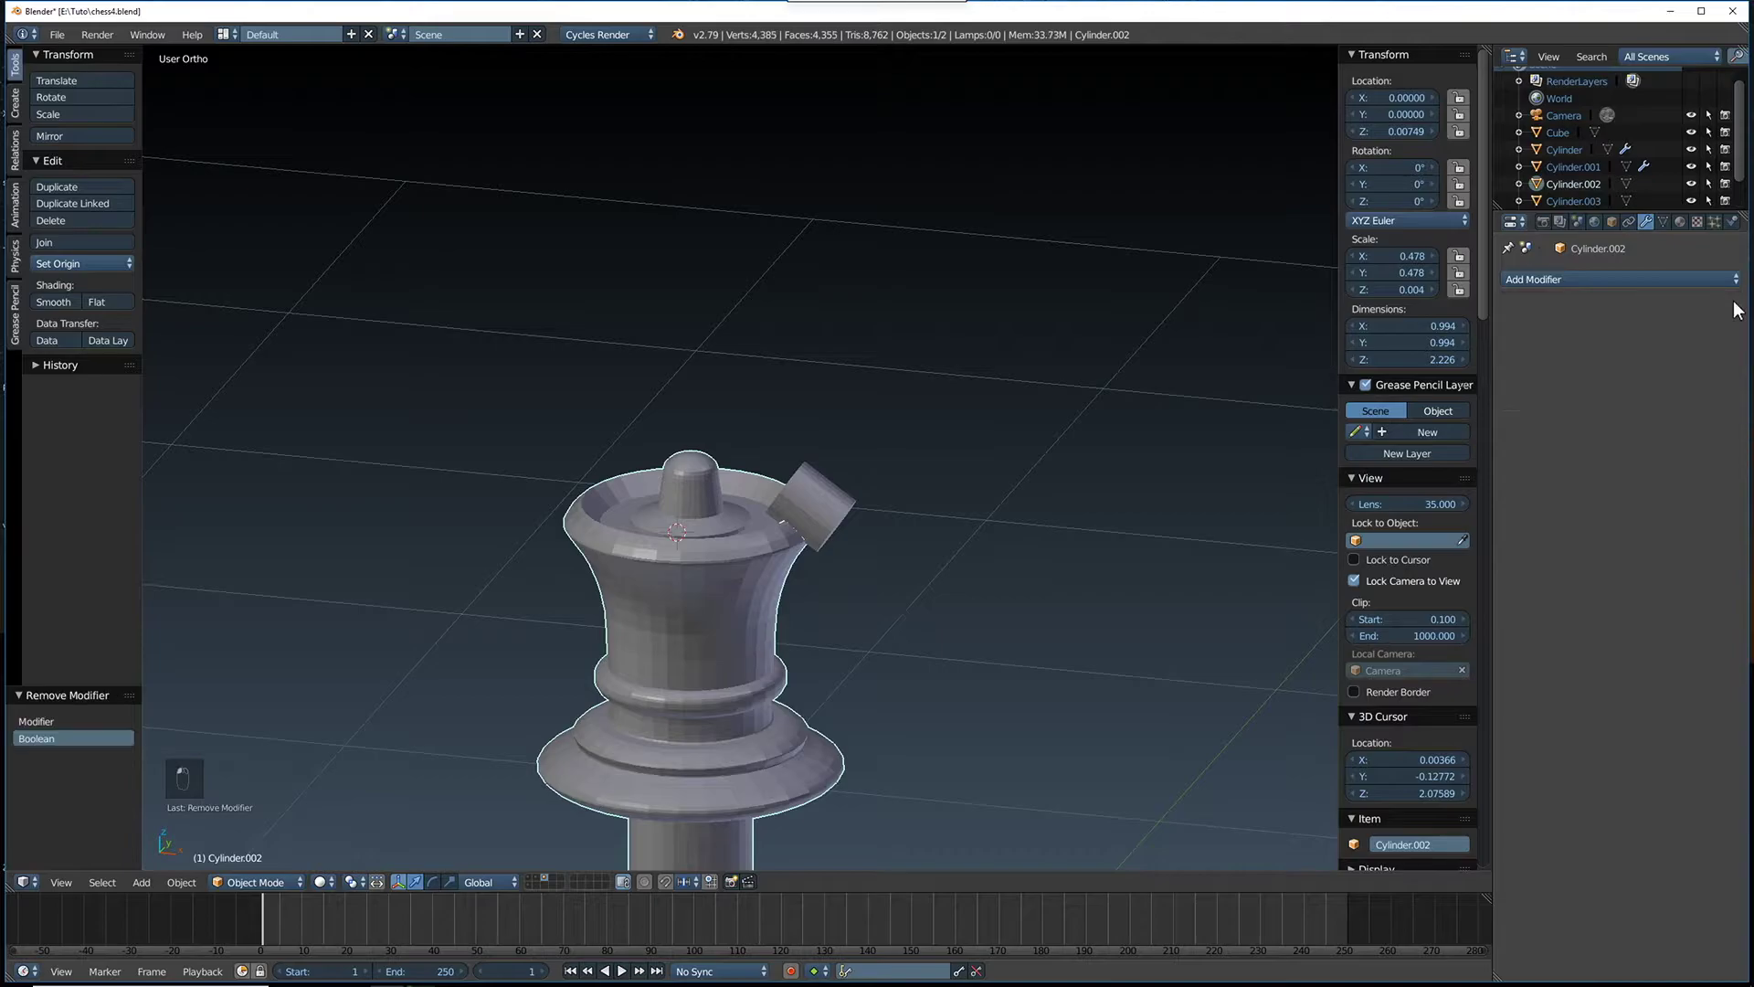
scroll(963, 425, up, 5)
right_click(881, 501)
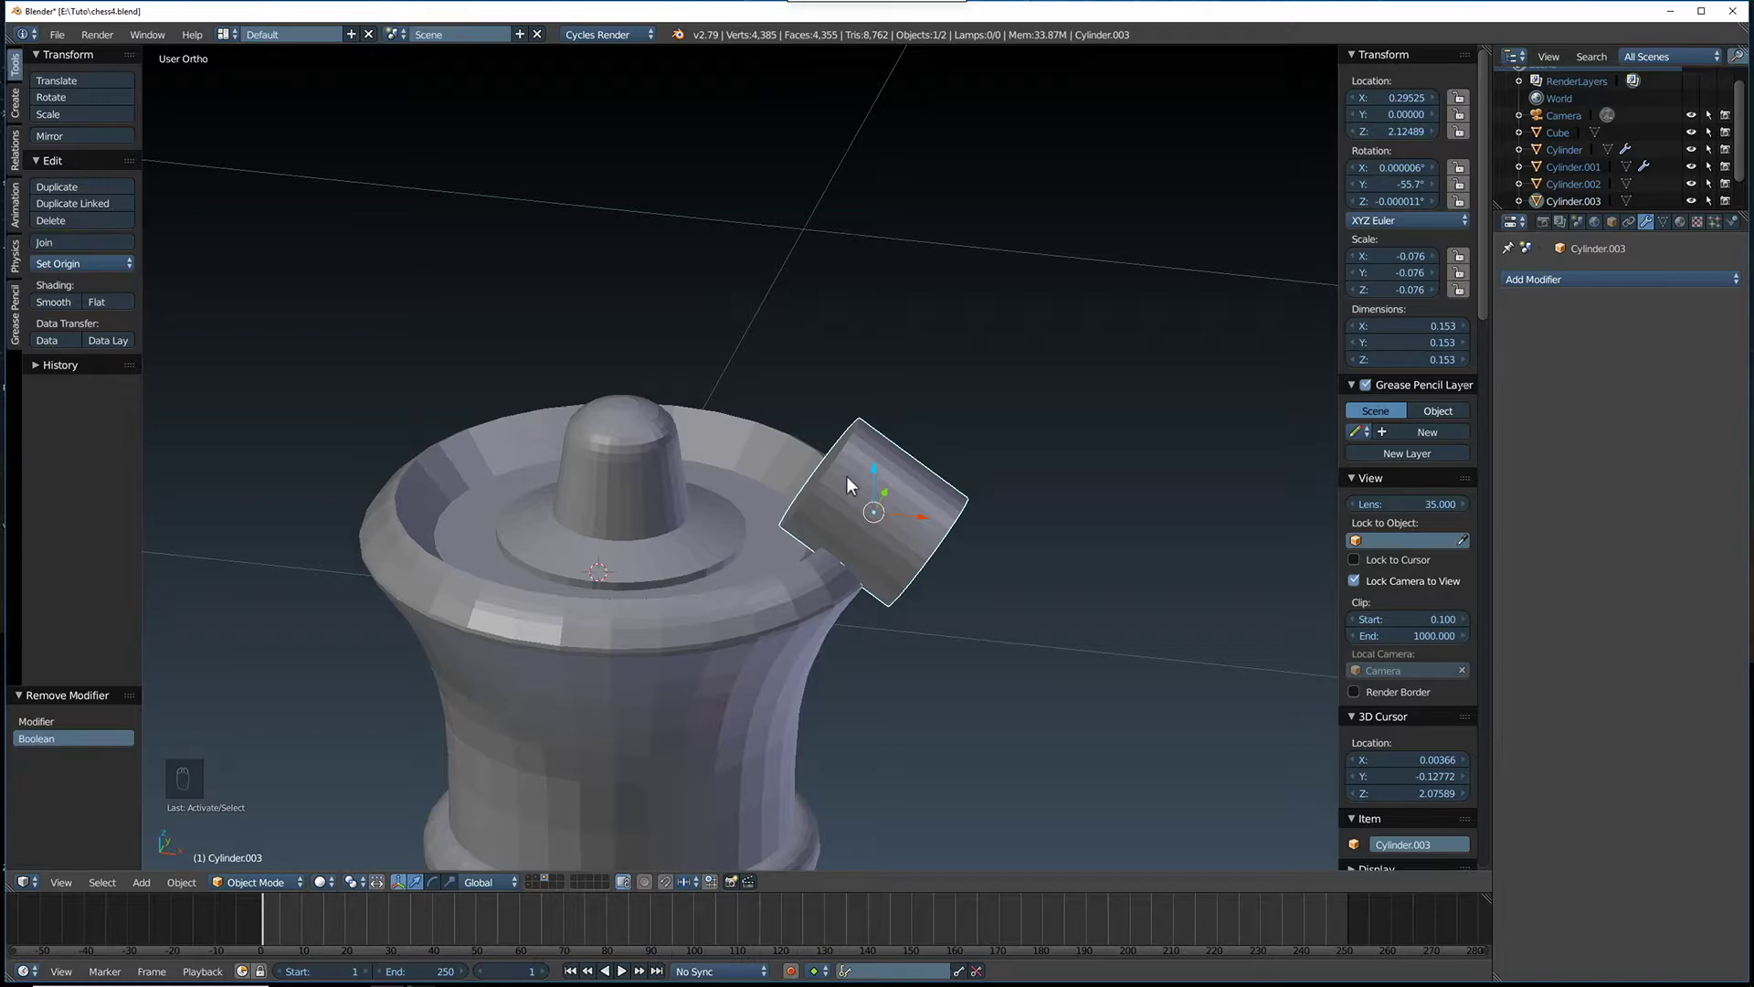
Try placing the 3D cursor at several points on and around the crown
scroll(714, 552, down, 3)
middle_drag(722, 552, 800, 629)
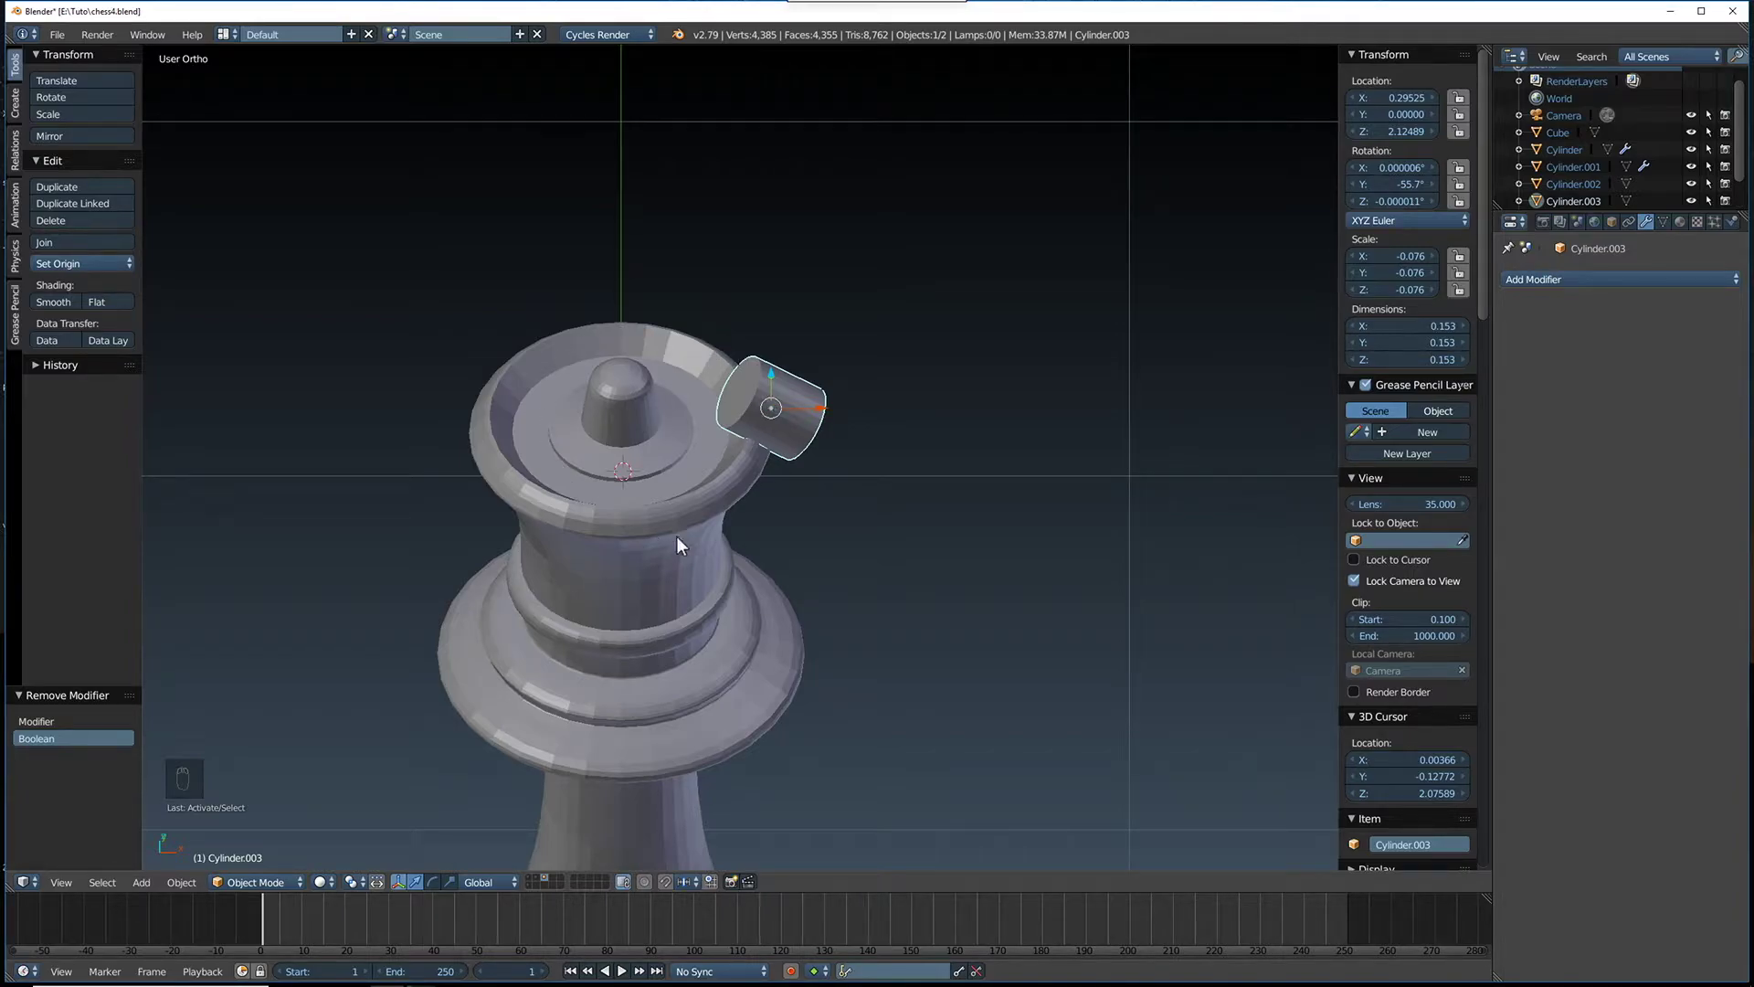
middle_drag(706, 397, 727, 379)
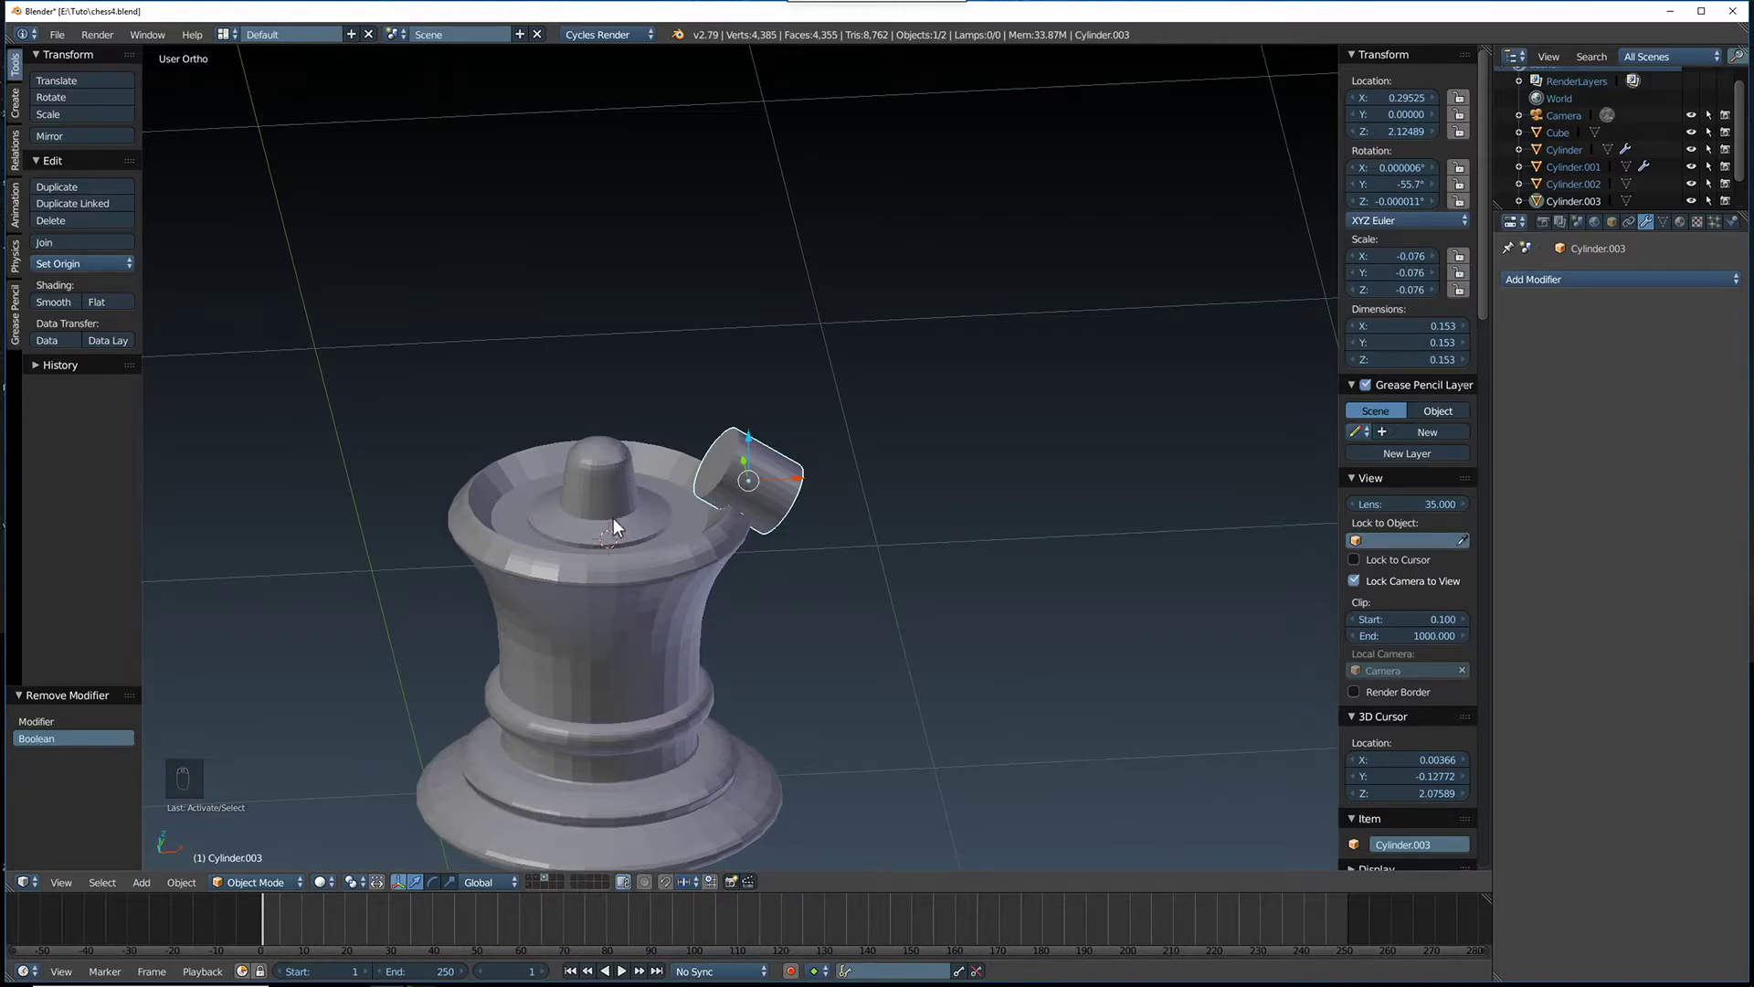
middle_drag(616, 469, 897, 356)
click(612, 470)
click(541, 336)
click(859, 338)
click(485, 384)
click(648, 261)
click(885, 255)
click(1053, 495)
click(904, 704)
click(958, 627)
click(717, 279)
click(689, 433)
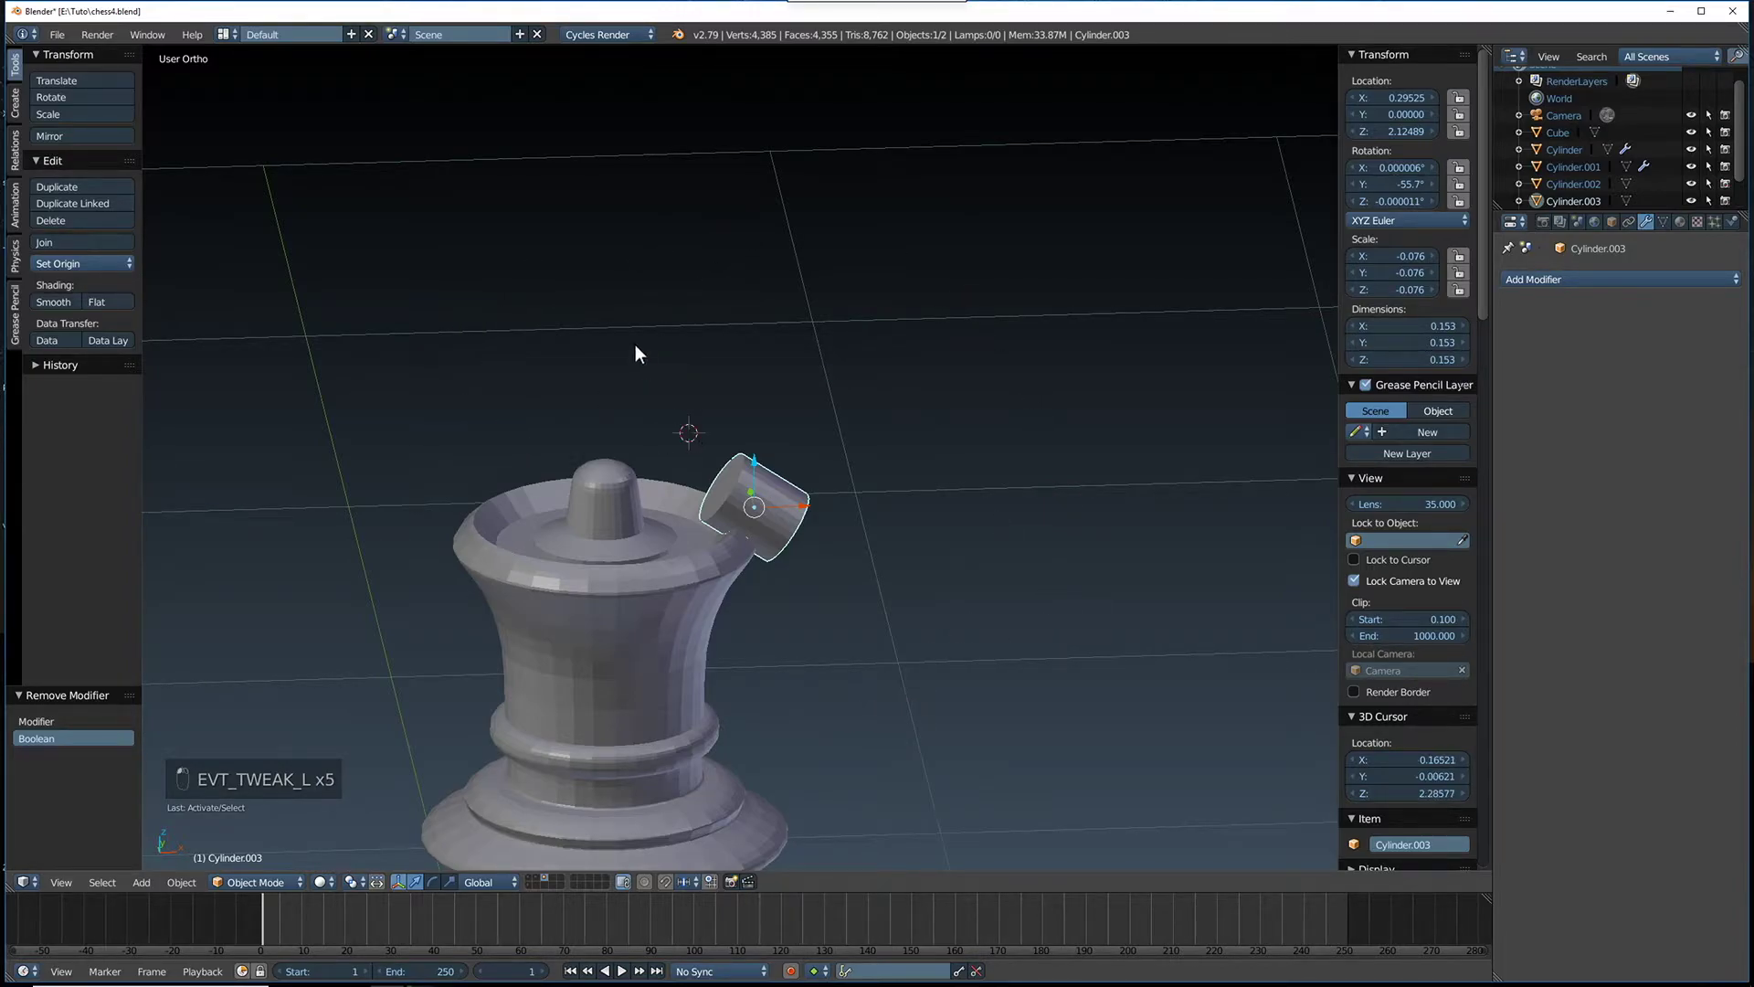
Place the 3D cursor on the crown's central knob and set its X and Y location to 0
middle_drag(578, 334, 578, 341)
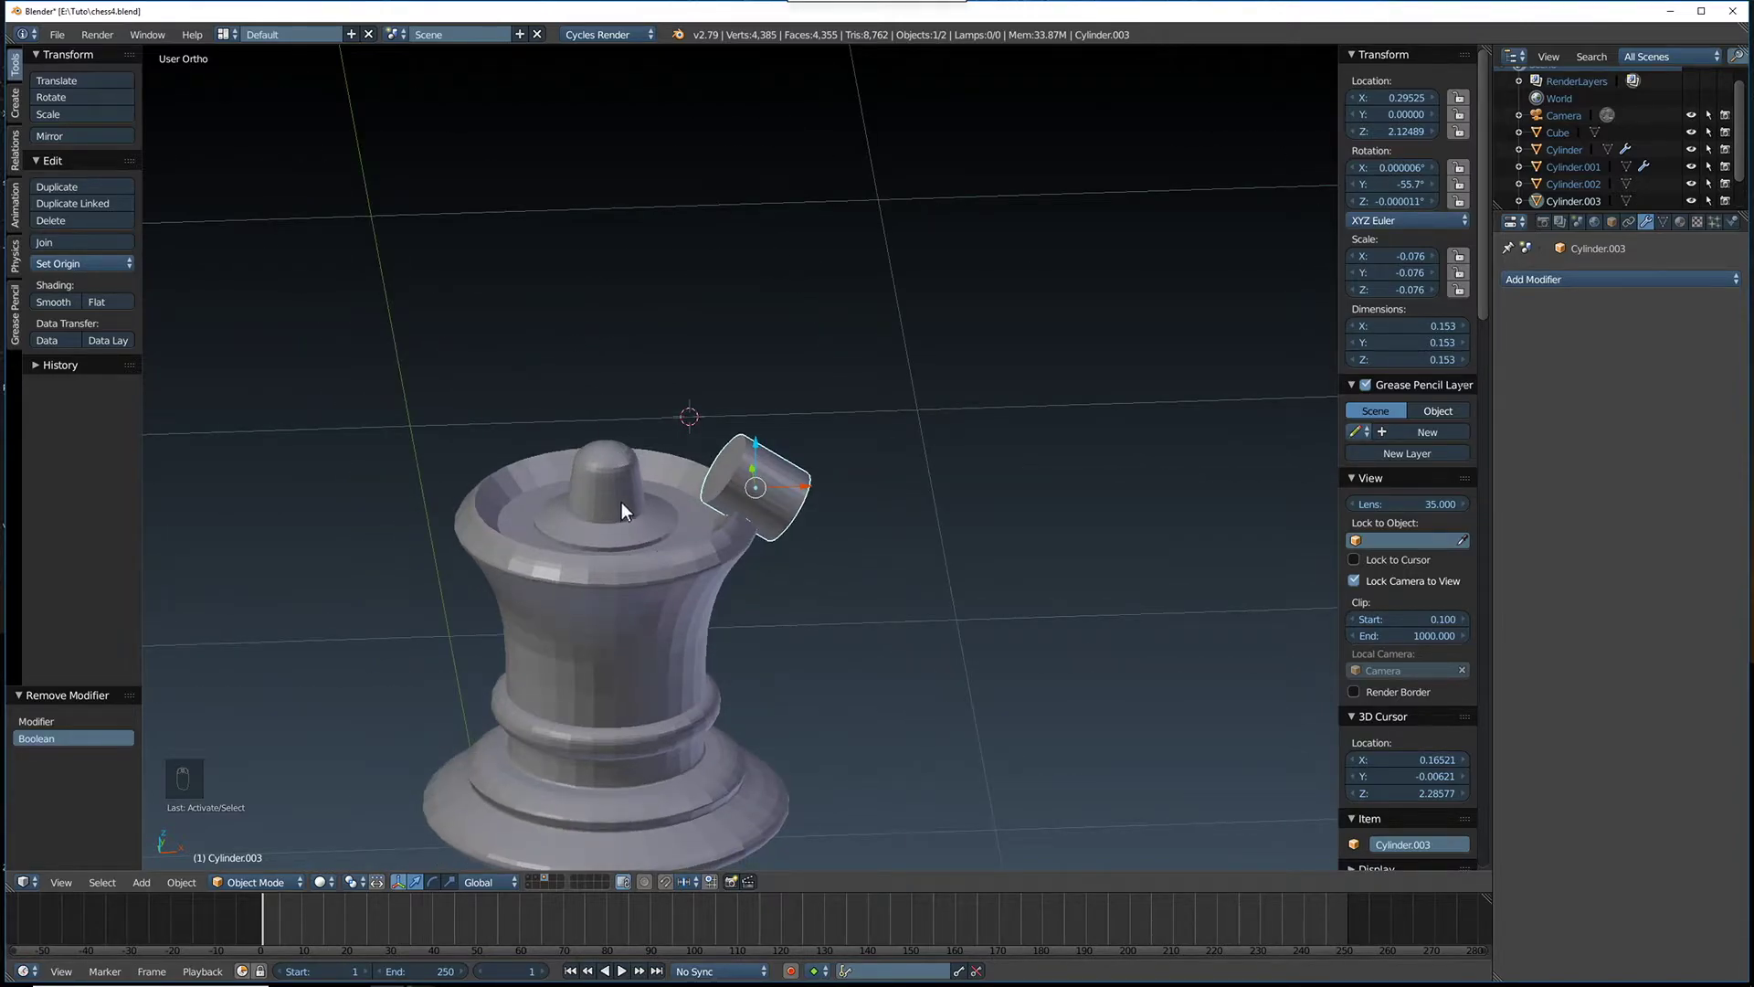
click(632, 462)
scroll(1412, 491, down, 10)
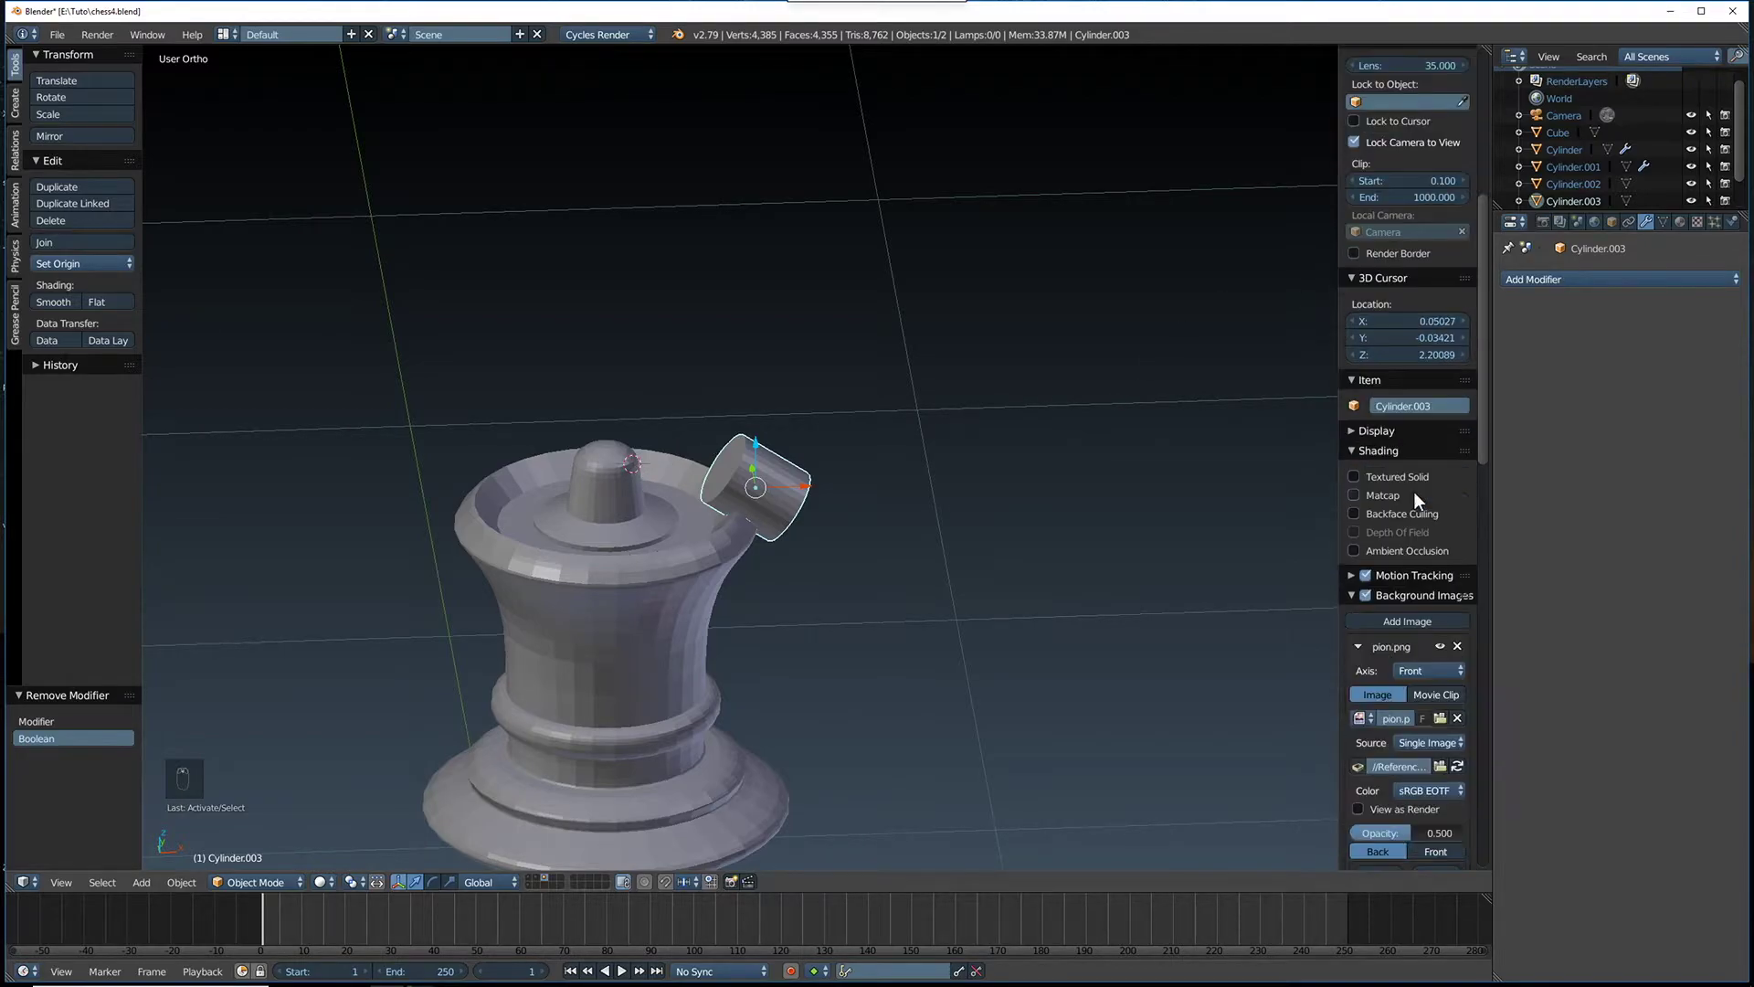
click(1424, 320)
text(0)
click(1416, 333)
text(0)
key(Return)
Set the cutting cylinder's origin to the 3D cursor on the queen's central axis
key(t)
key(t)
key(t)
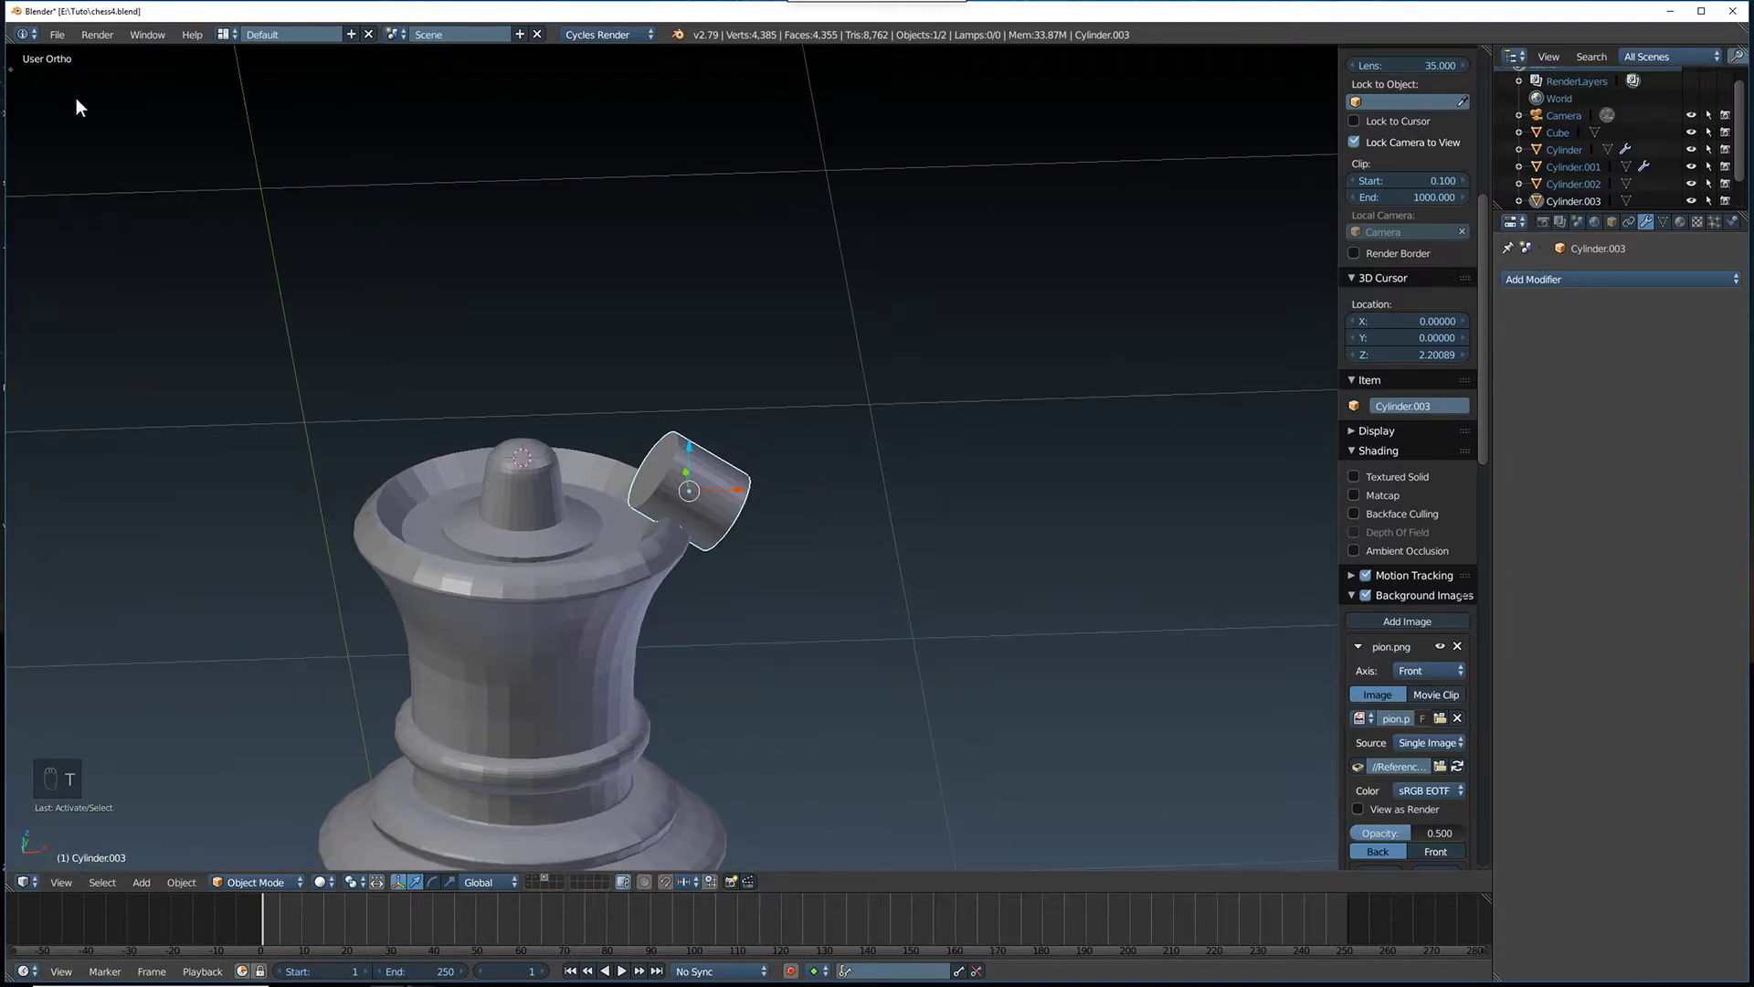
key(t)
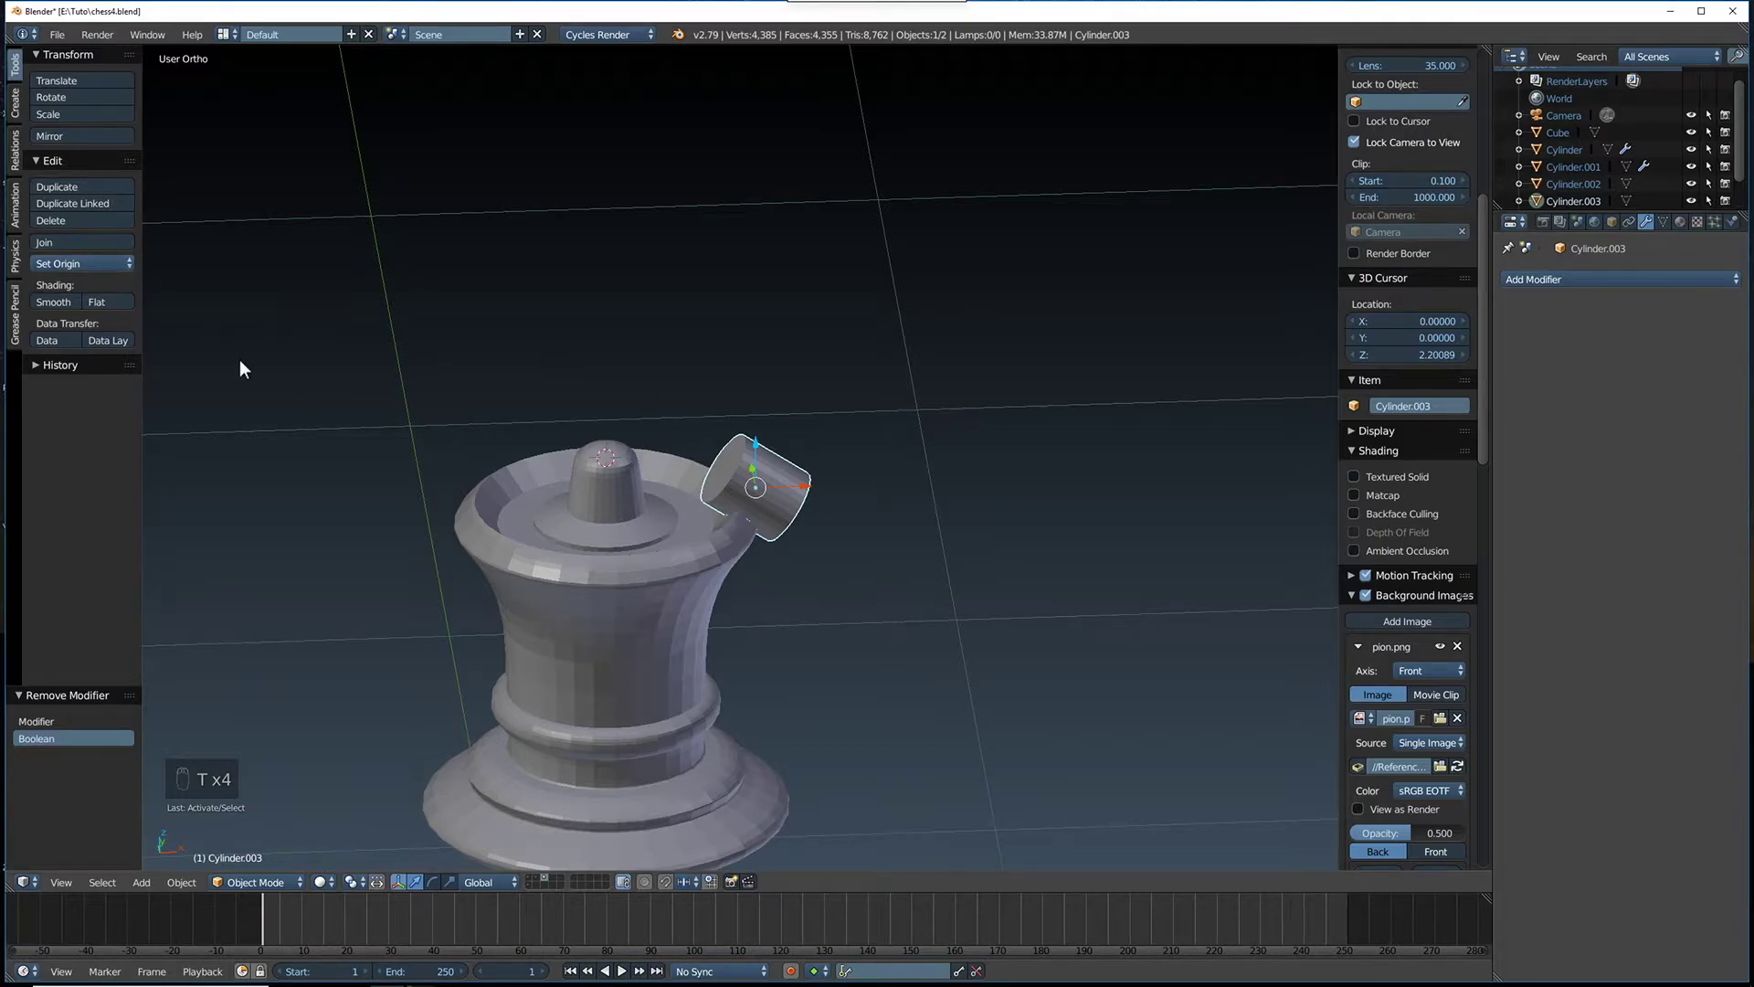
click(102, 261)
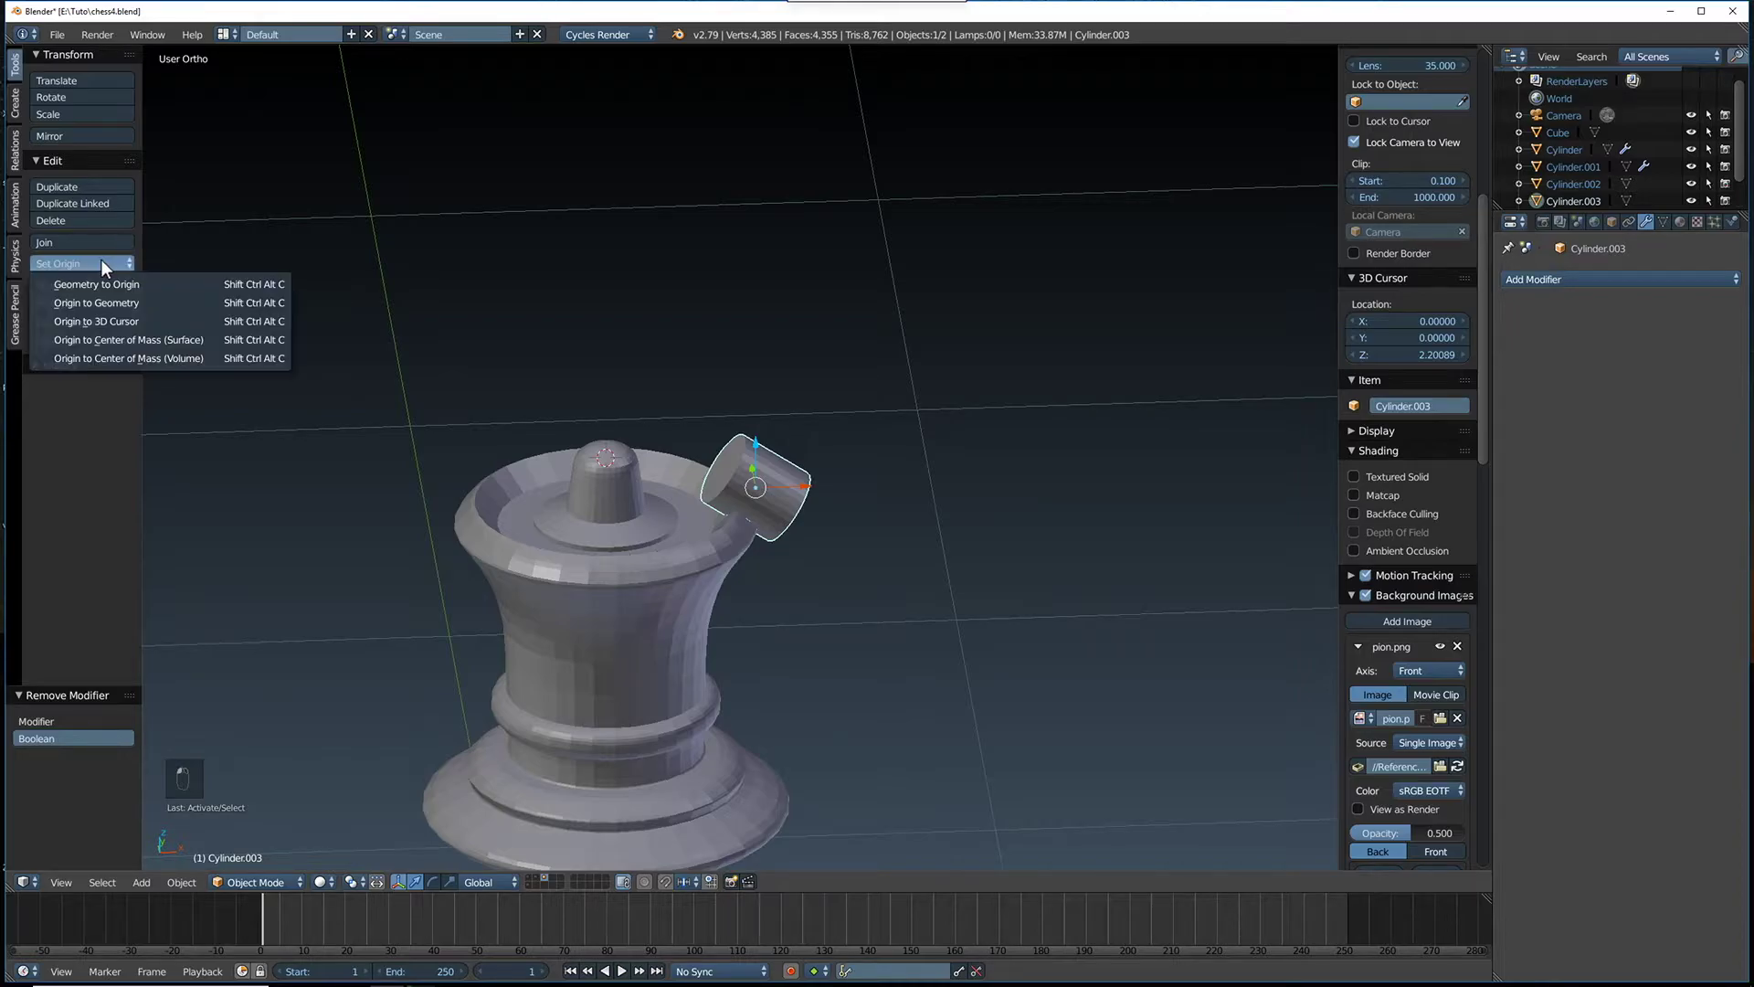
click(148, 325)
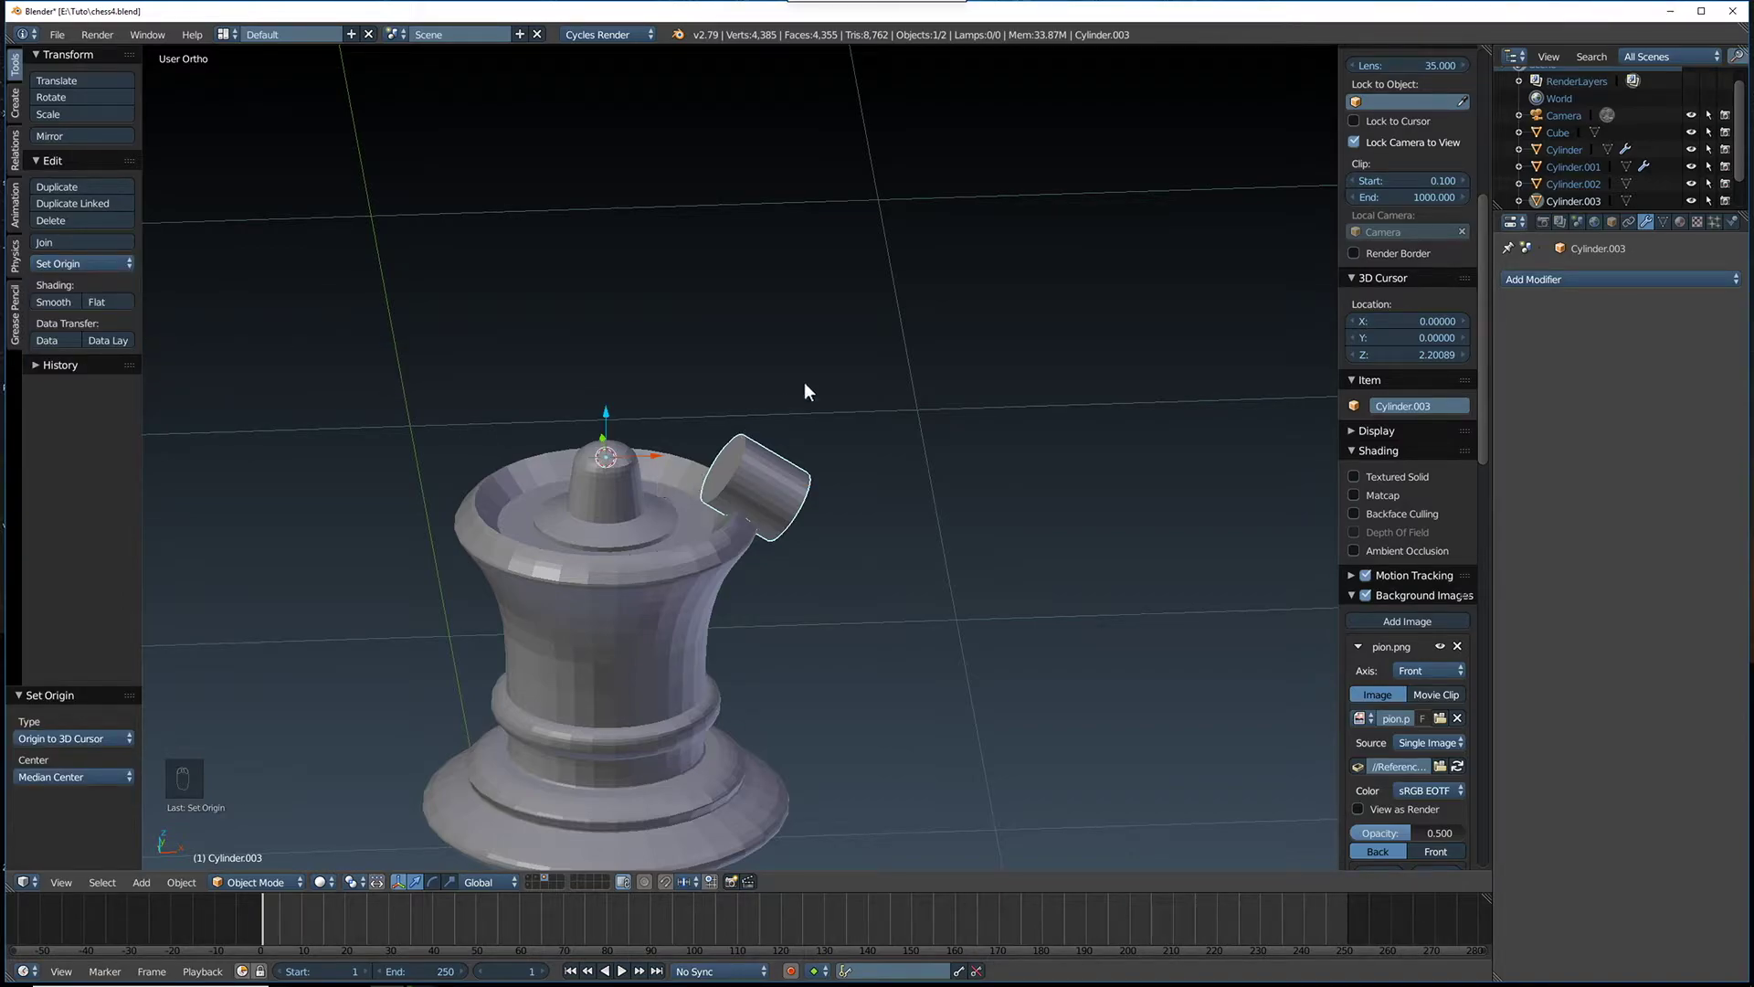
Duplicate the cutting cylinder and rotate the copy 40° about the Z axis around the crown
middle_drag(846, 367, 729, 380)
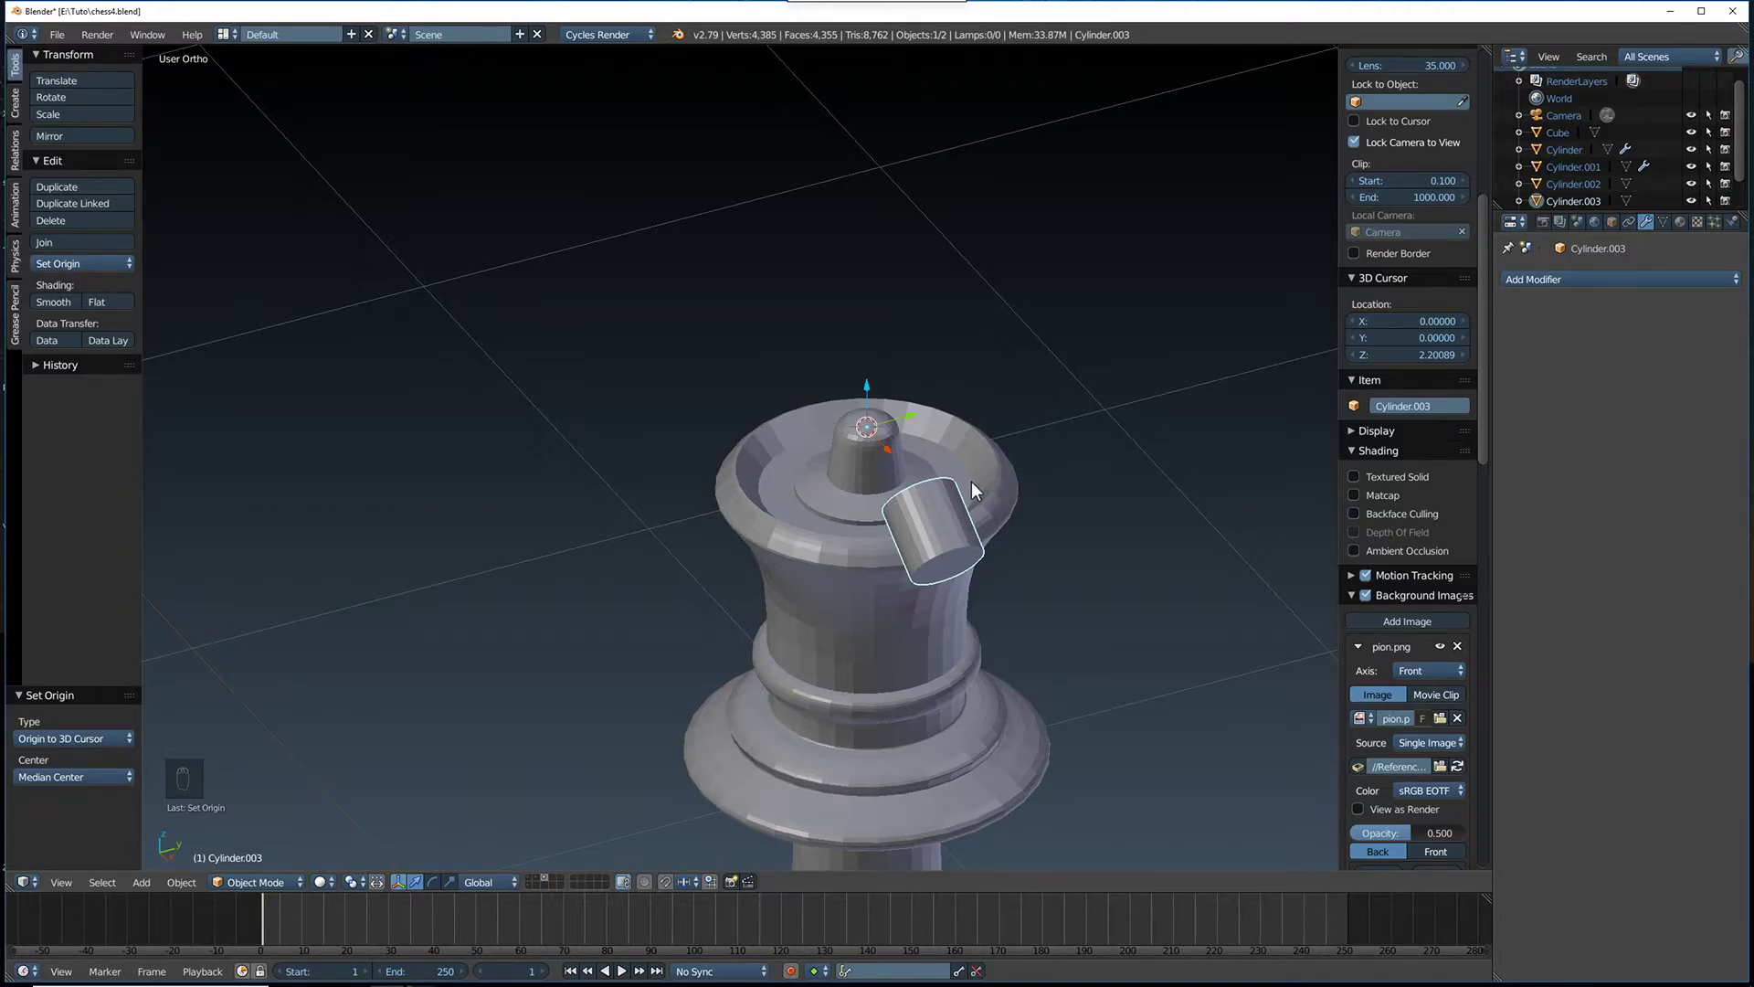
key(shift+d)
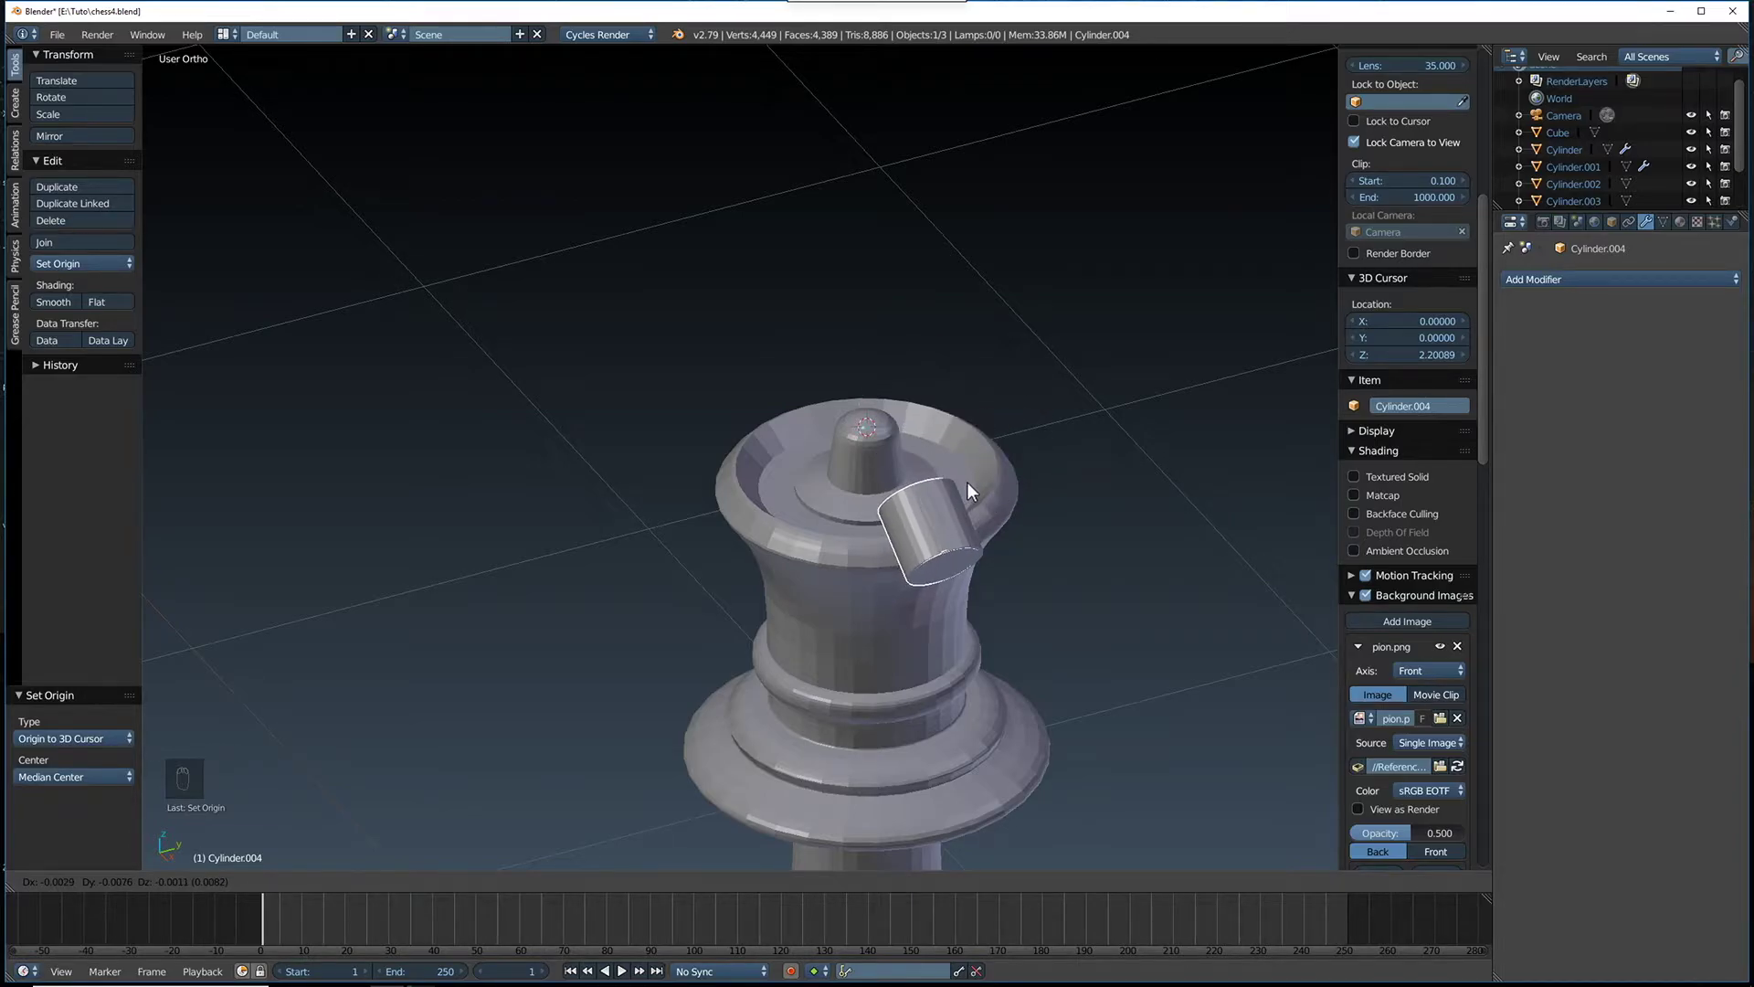
key(r)
text(z)
text(40)
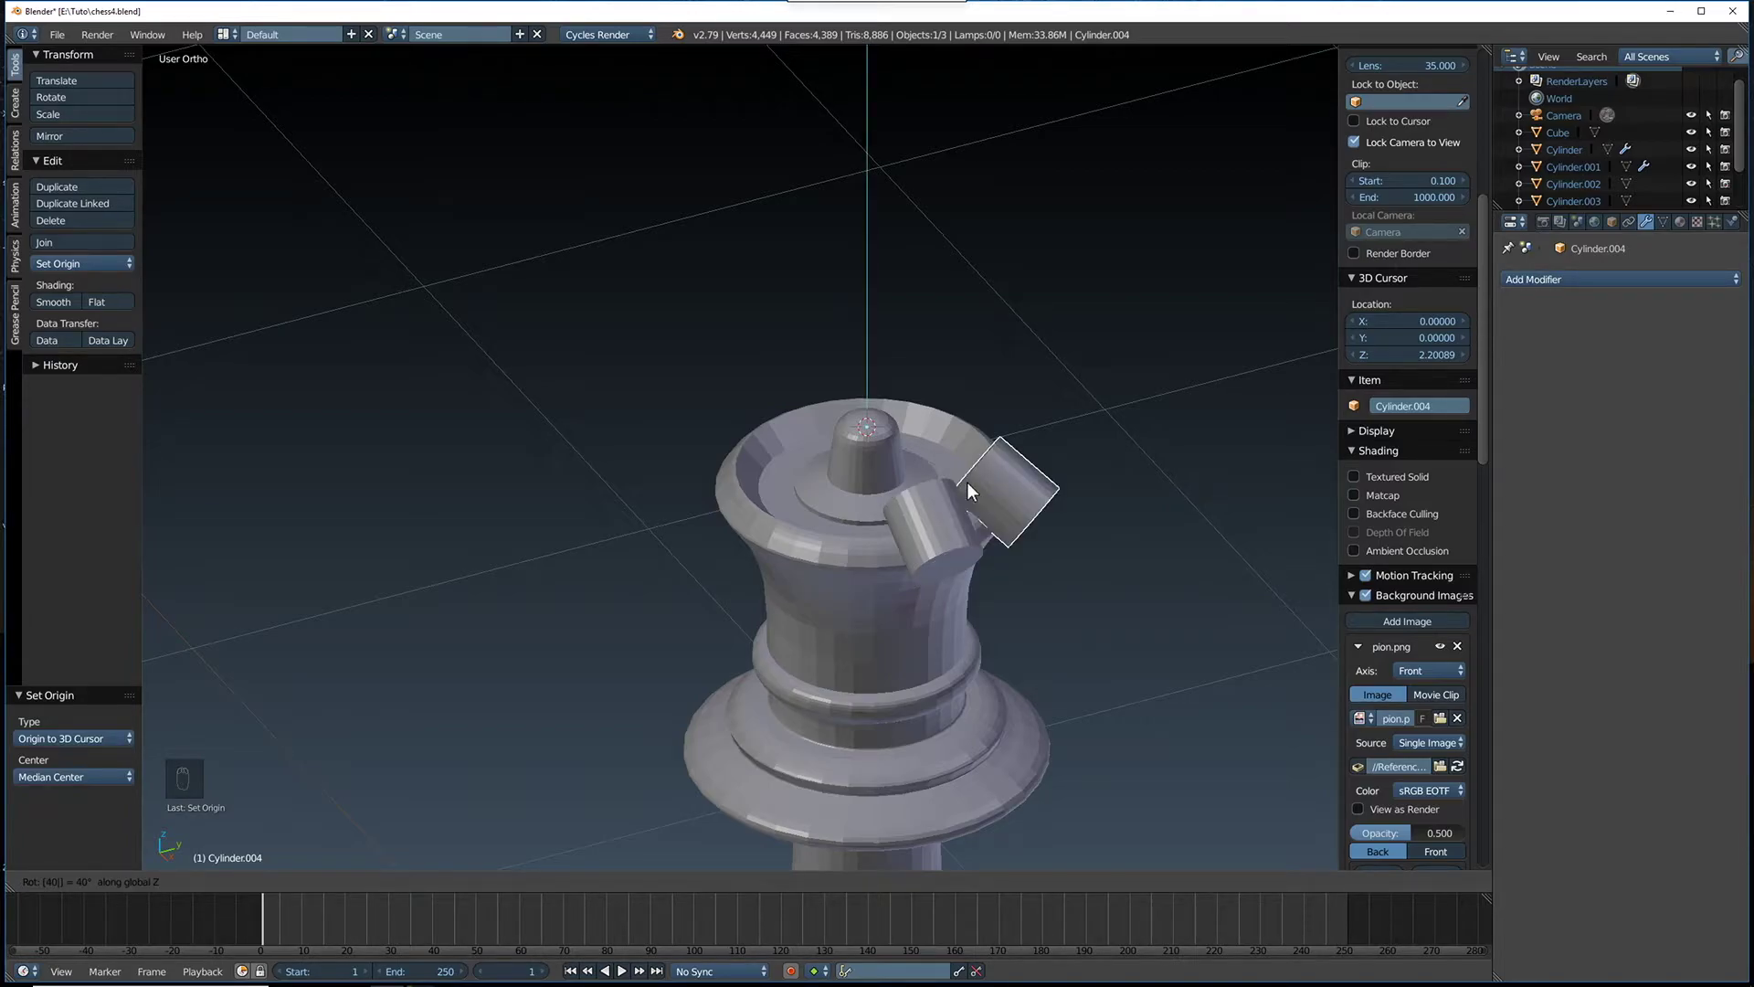
key(Return)
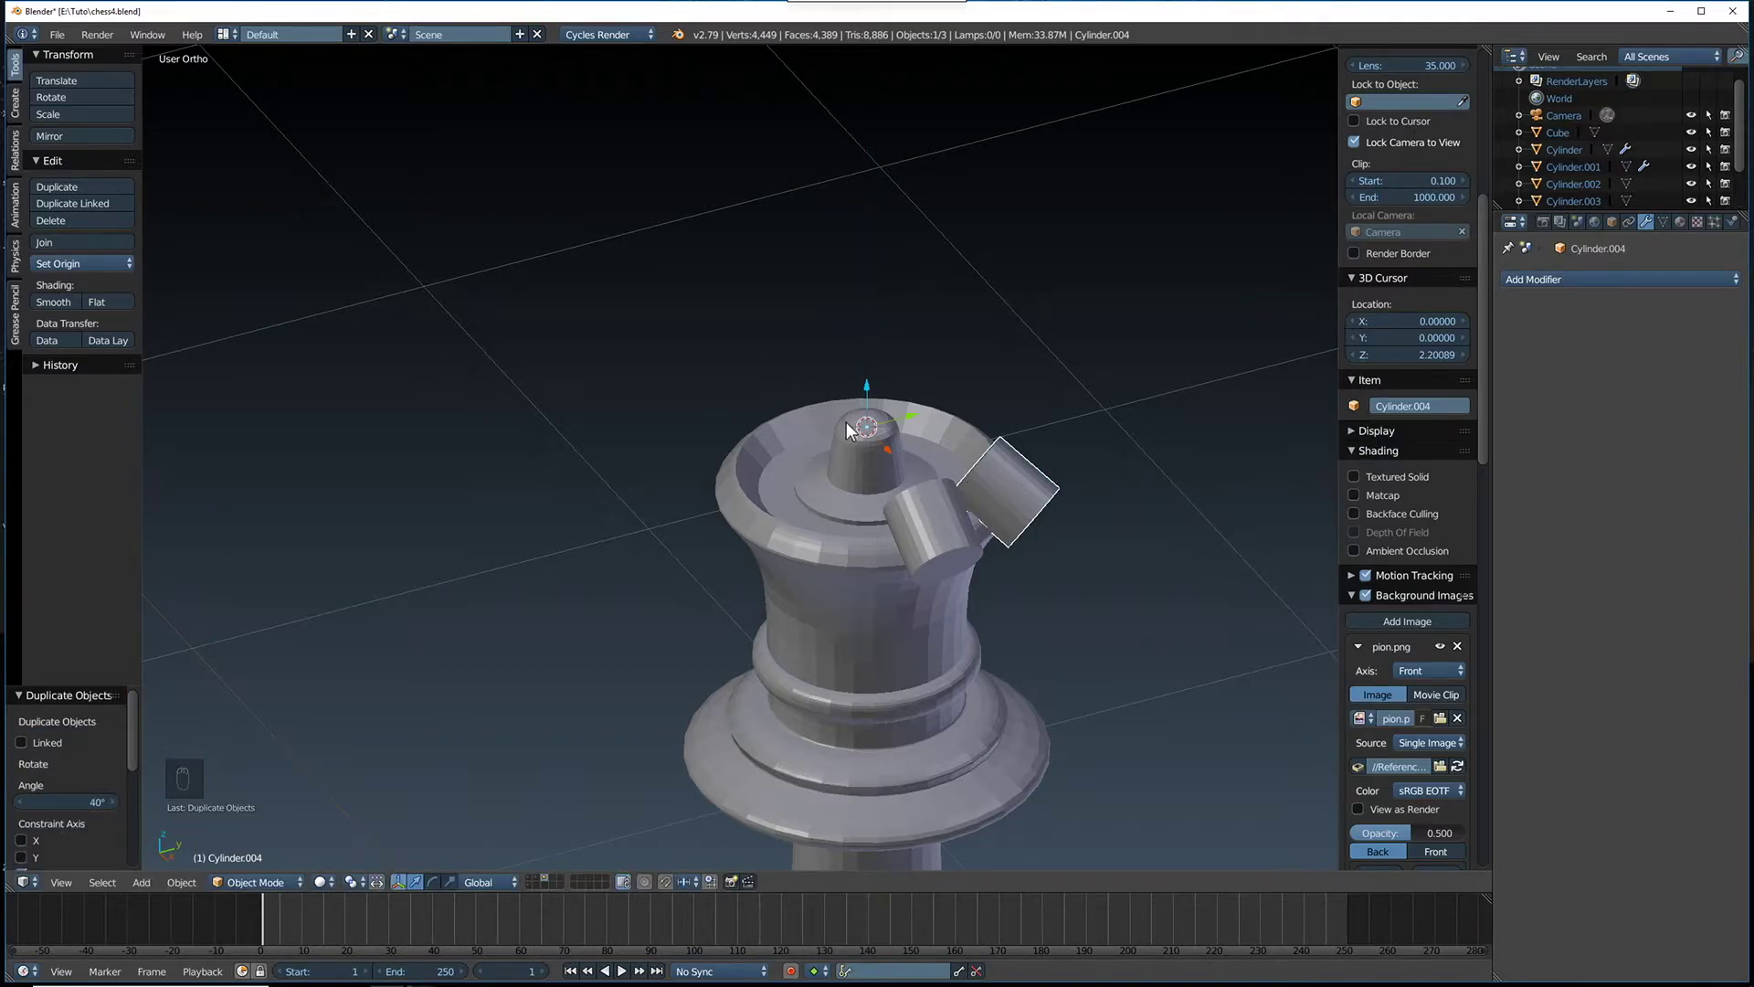
Make seven more successive duplicates of the cylinder, each rotated a further 40° about Z, completing a ring of nine cylinders around the crown
middle_drag(1122, 402, 1078, 402)
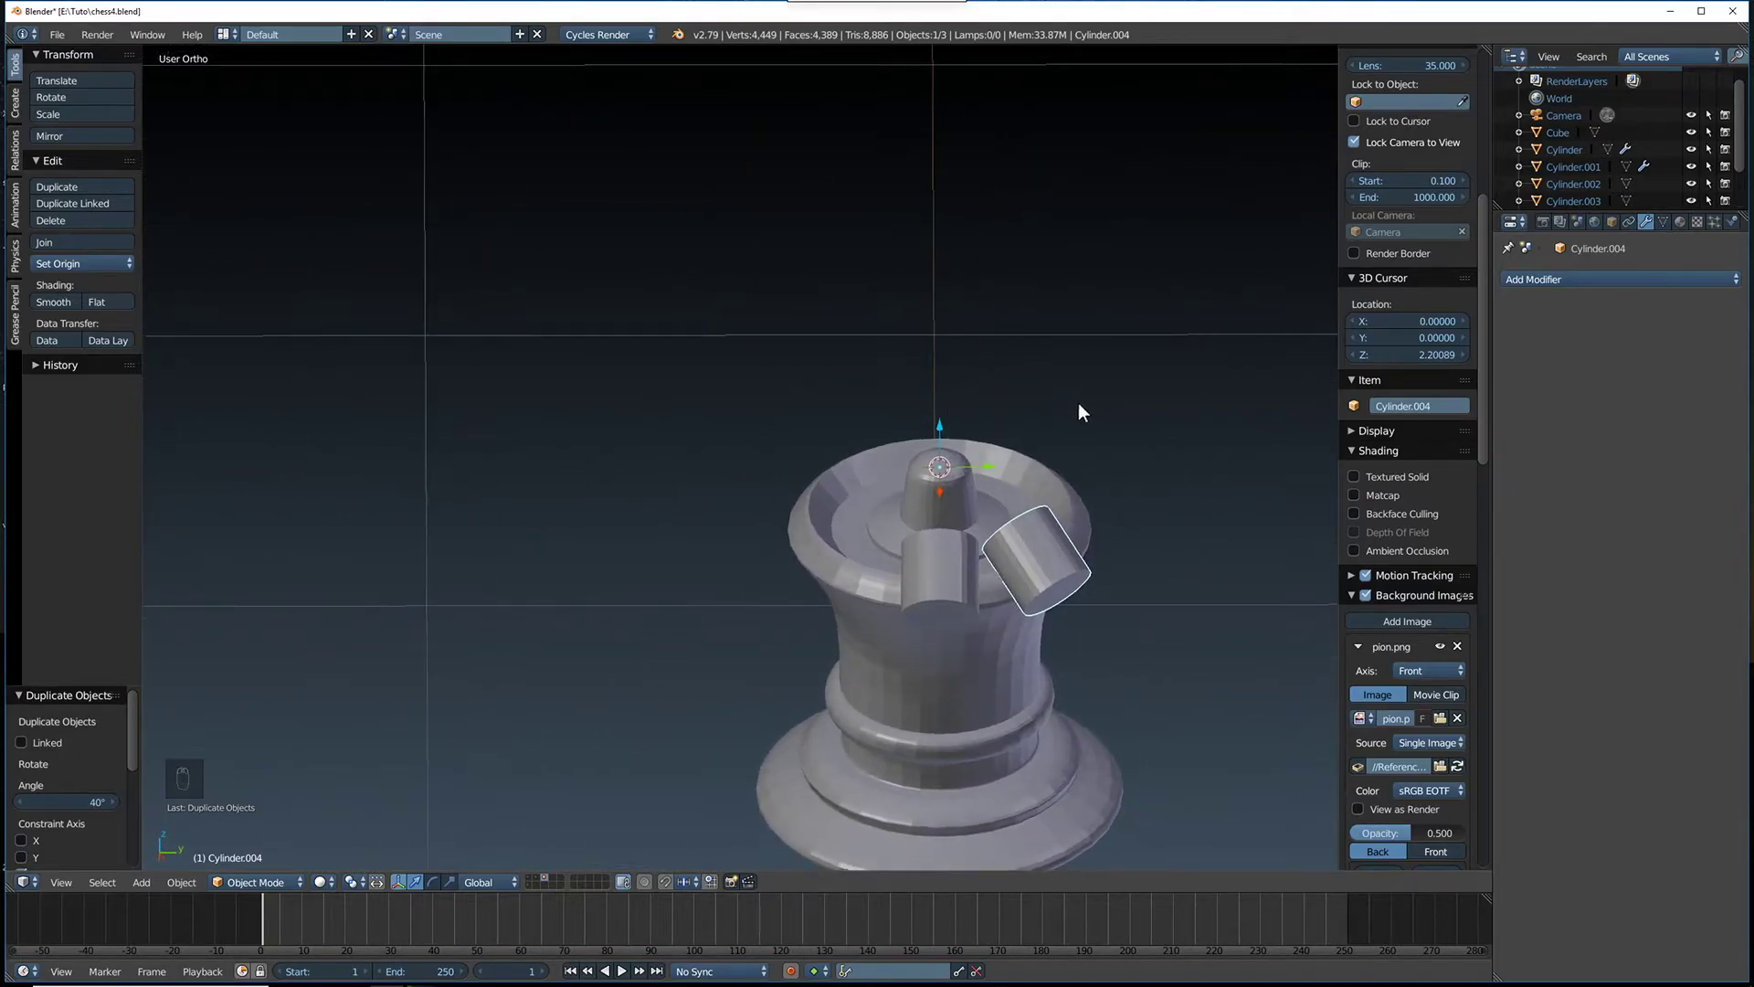
key(shift+d)
key(r)
key(z)
key(4)
key(0)
key(Return)
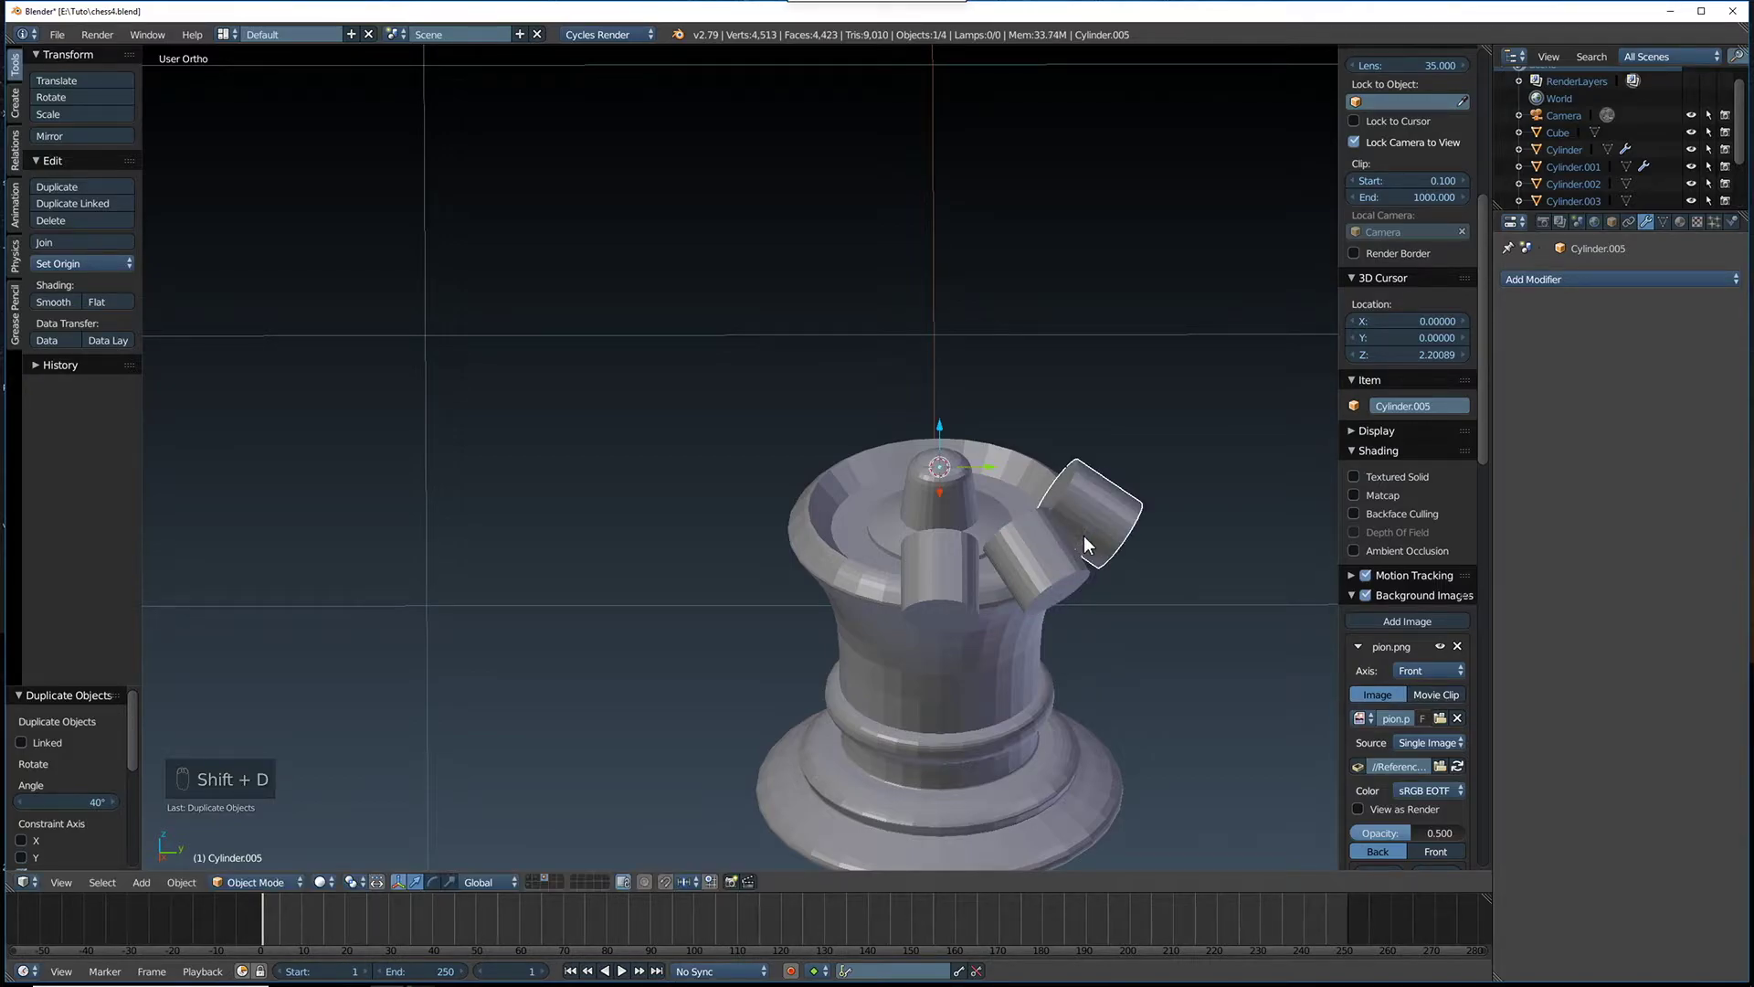
key(shift+d)
key(r)
key(z)
key(4)
key(0)
key(Return)
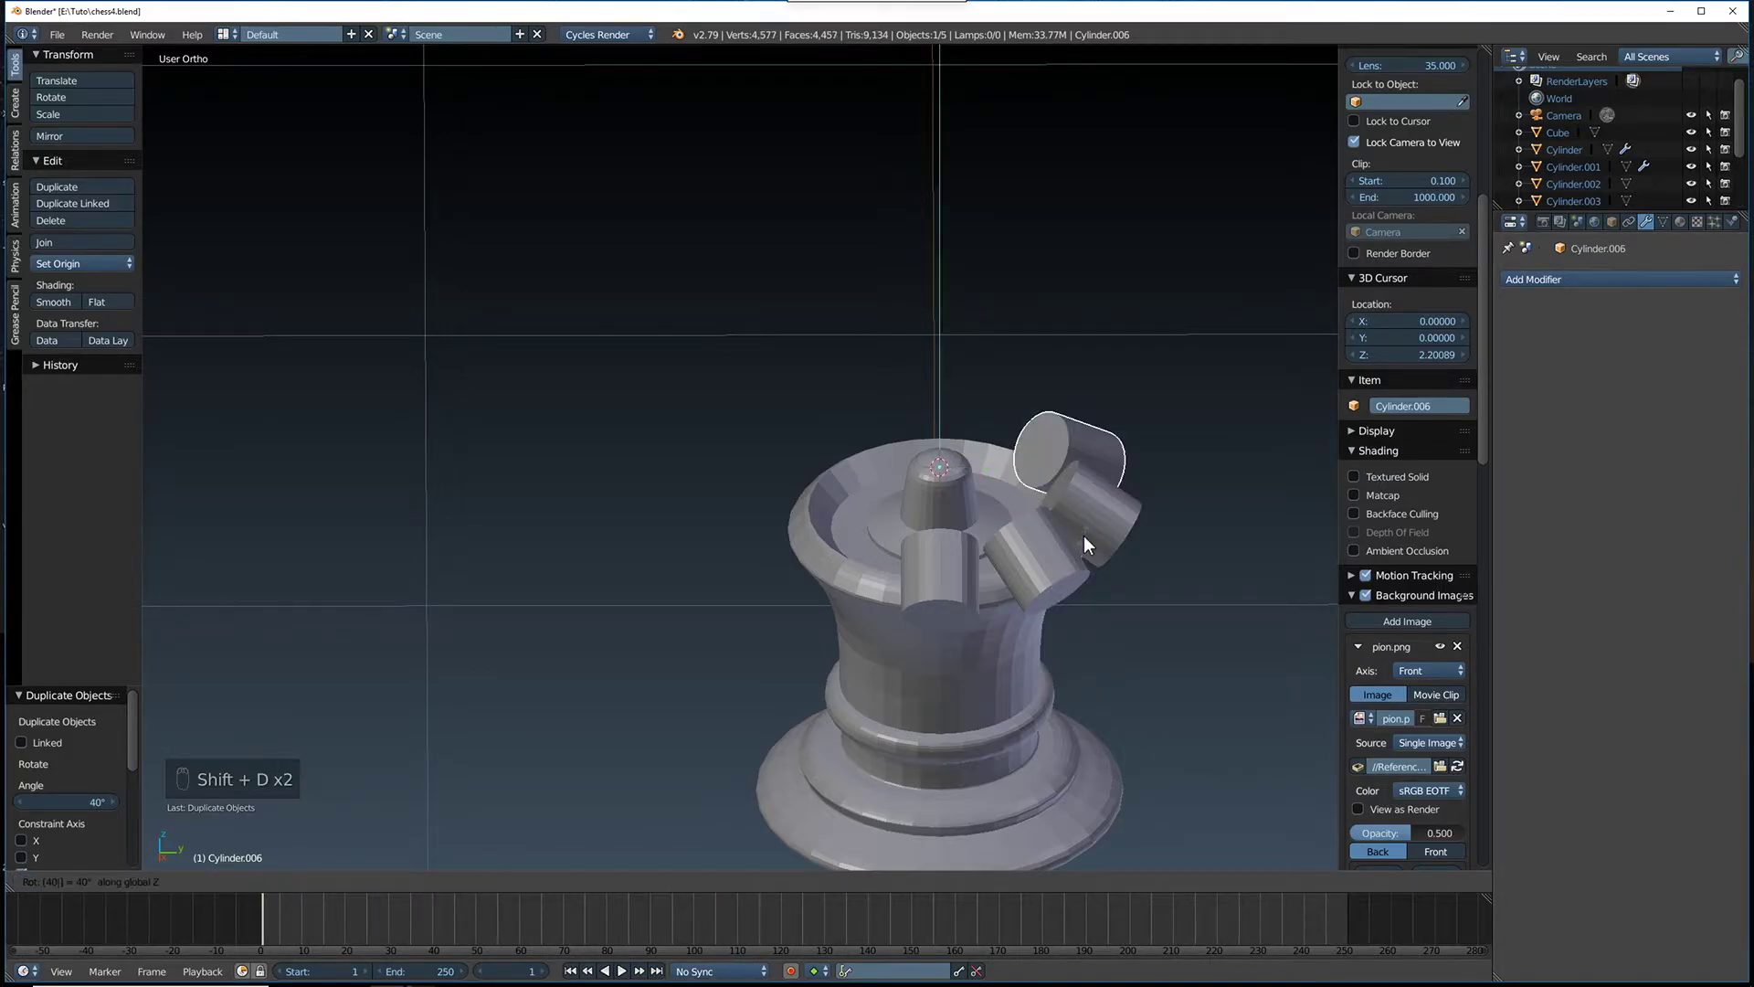
key(shift+d)
key(r)
key(z)
key(4)
key(0)
key(Return)
key(shift+d)
key(r)
key(z)
key(4)
key(0)
key(Return)
key(shift+d)
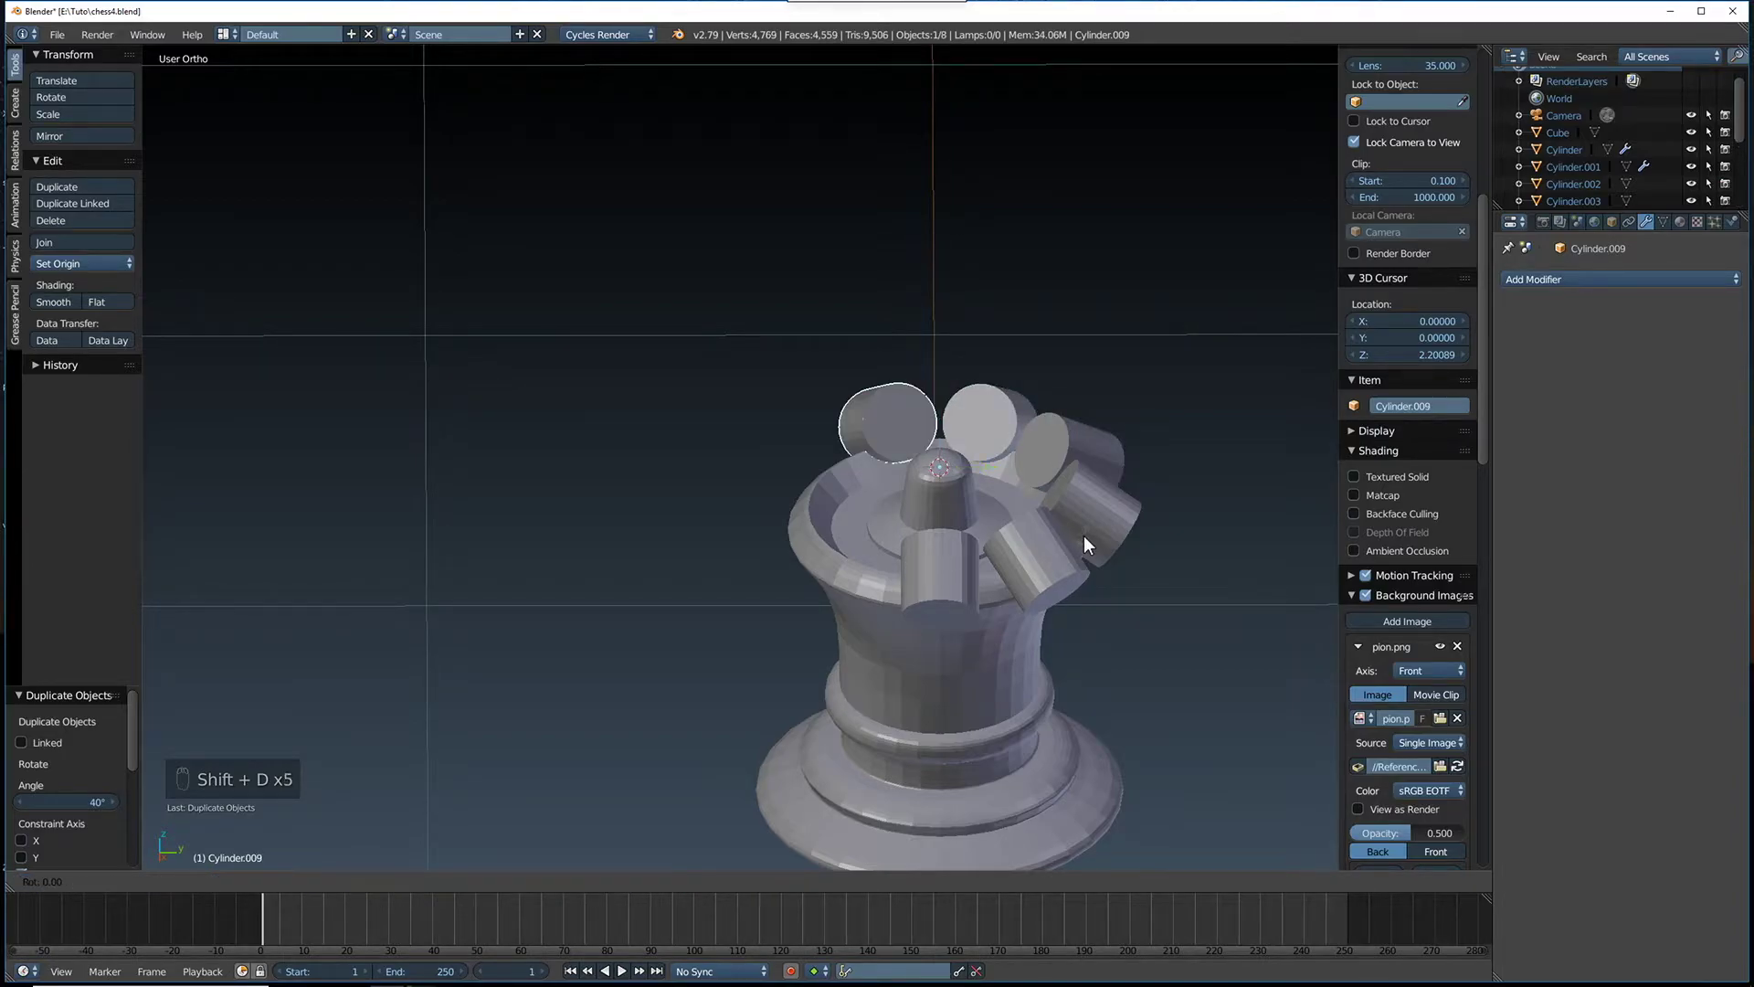
key(r)
key(z)
key(4)
key(0)
key(Return)
key(shift+d)
key(r)
key(z)
key(4)
key(0)
key(Return)
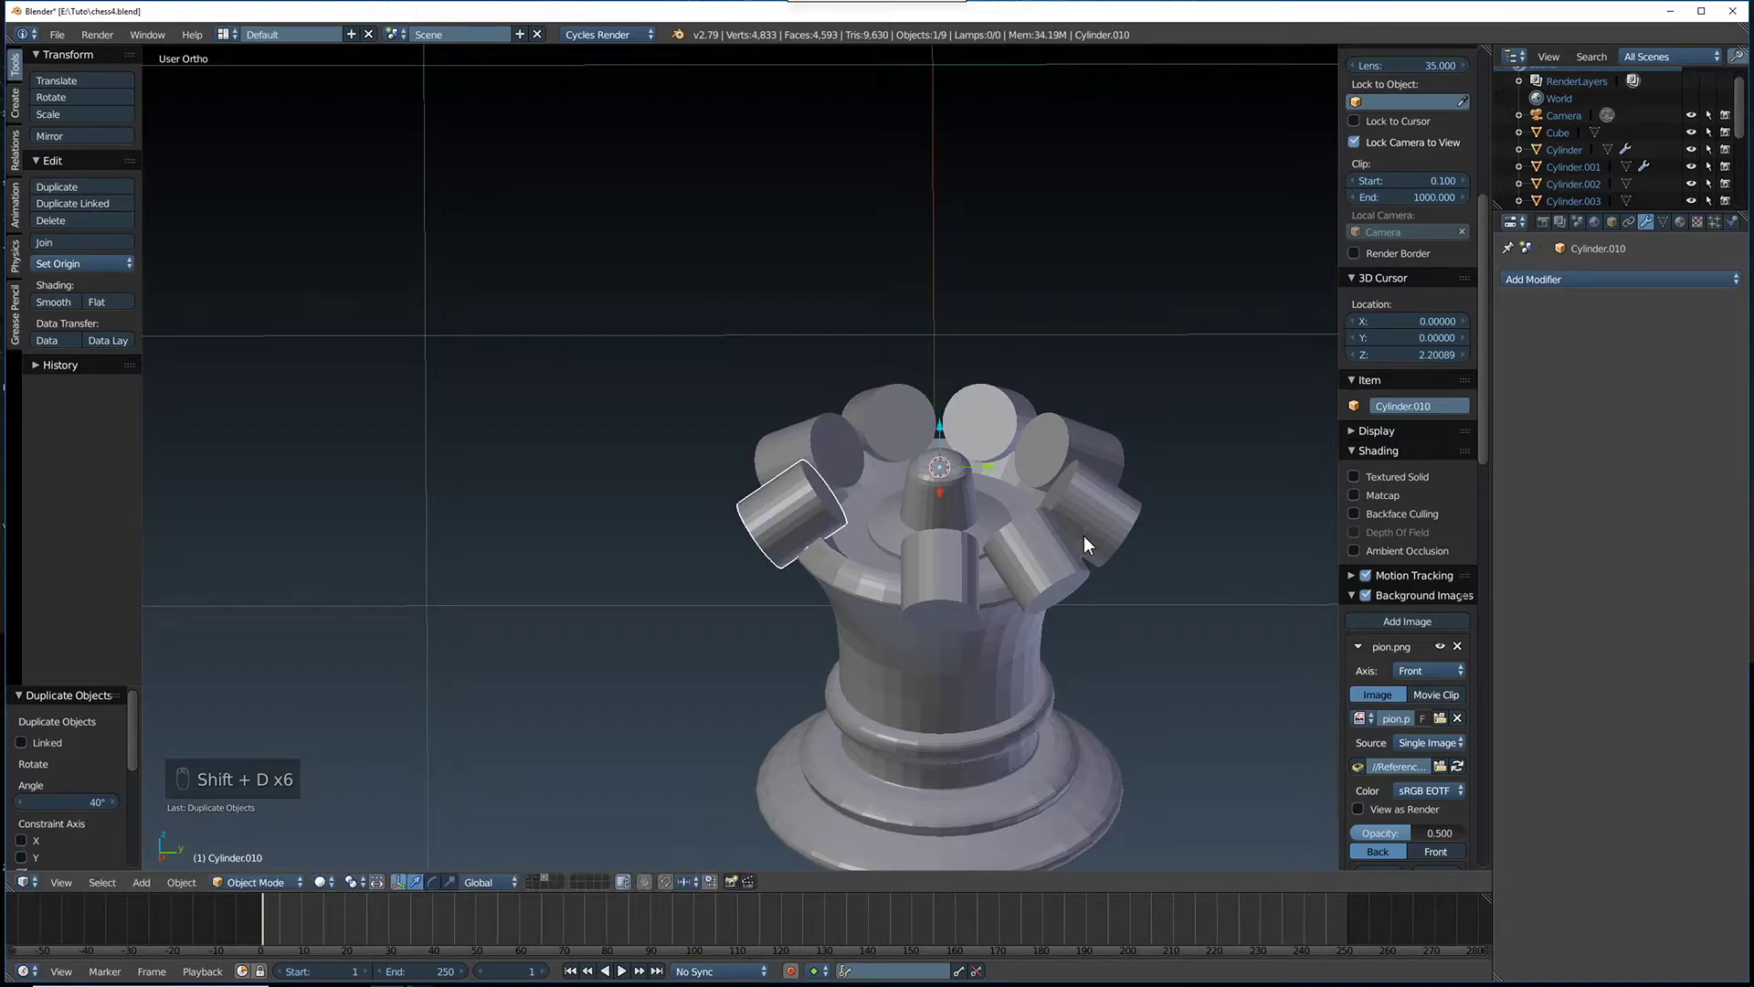
key(shift+d)
key(r)
key(z)
key(4)
key(0)
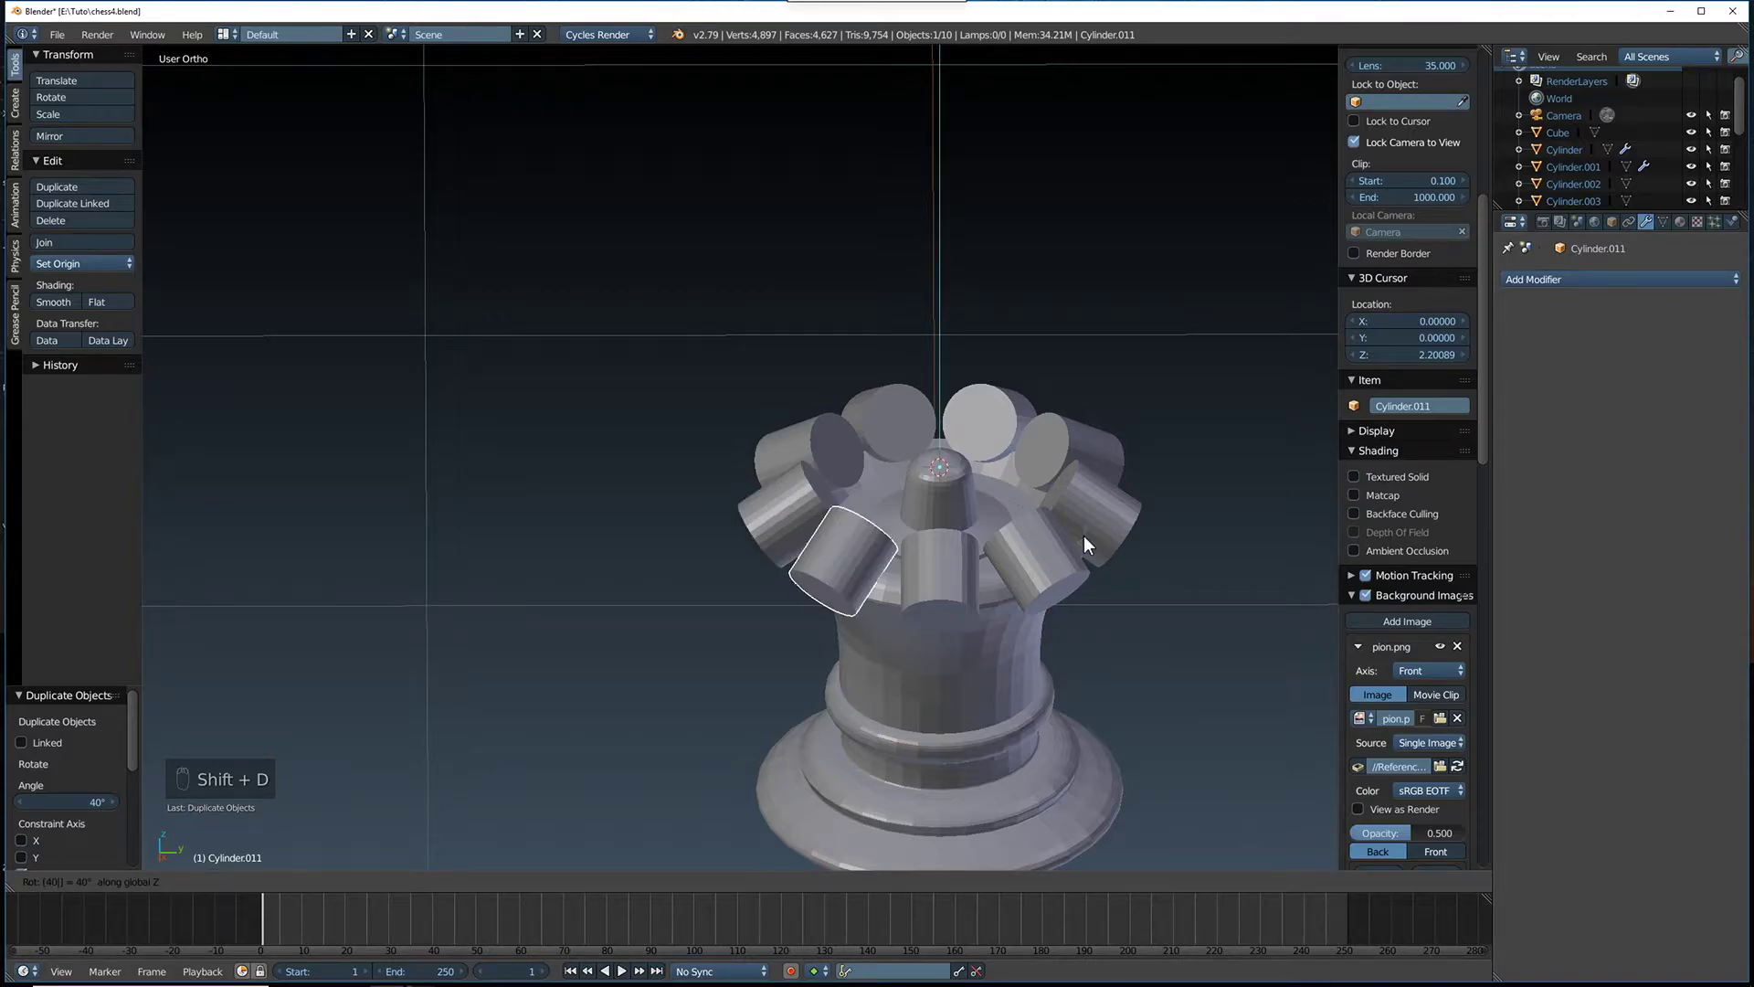
key(Return)
middle_drag(1138, 444, 1014, 407)
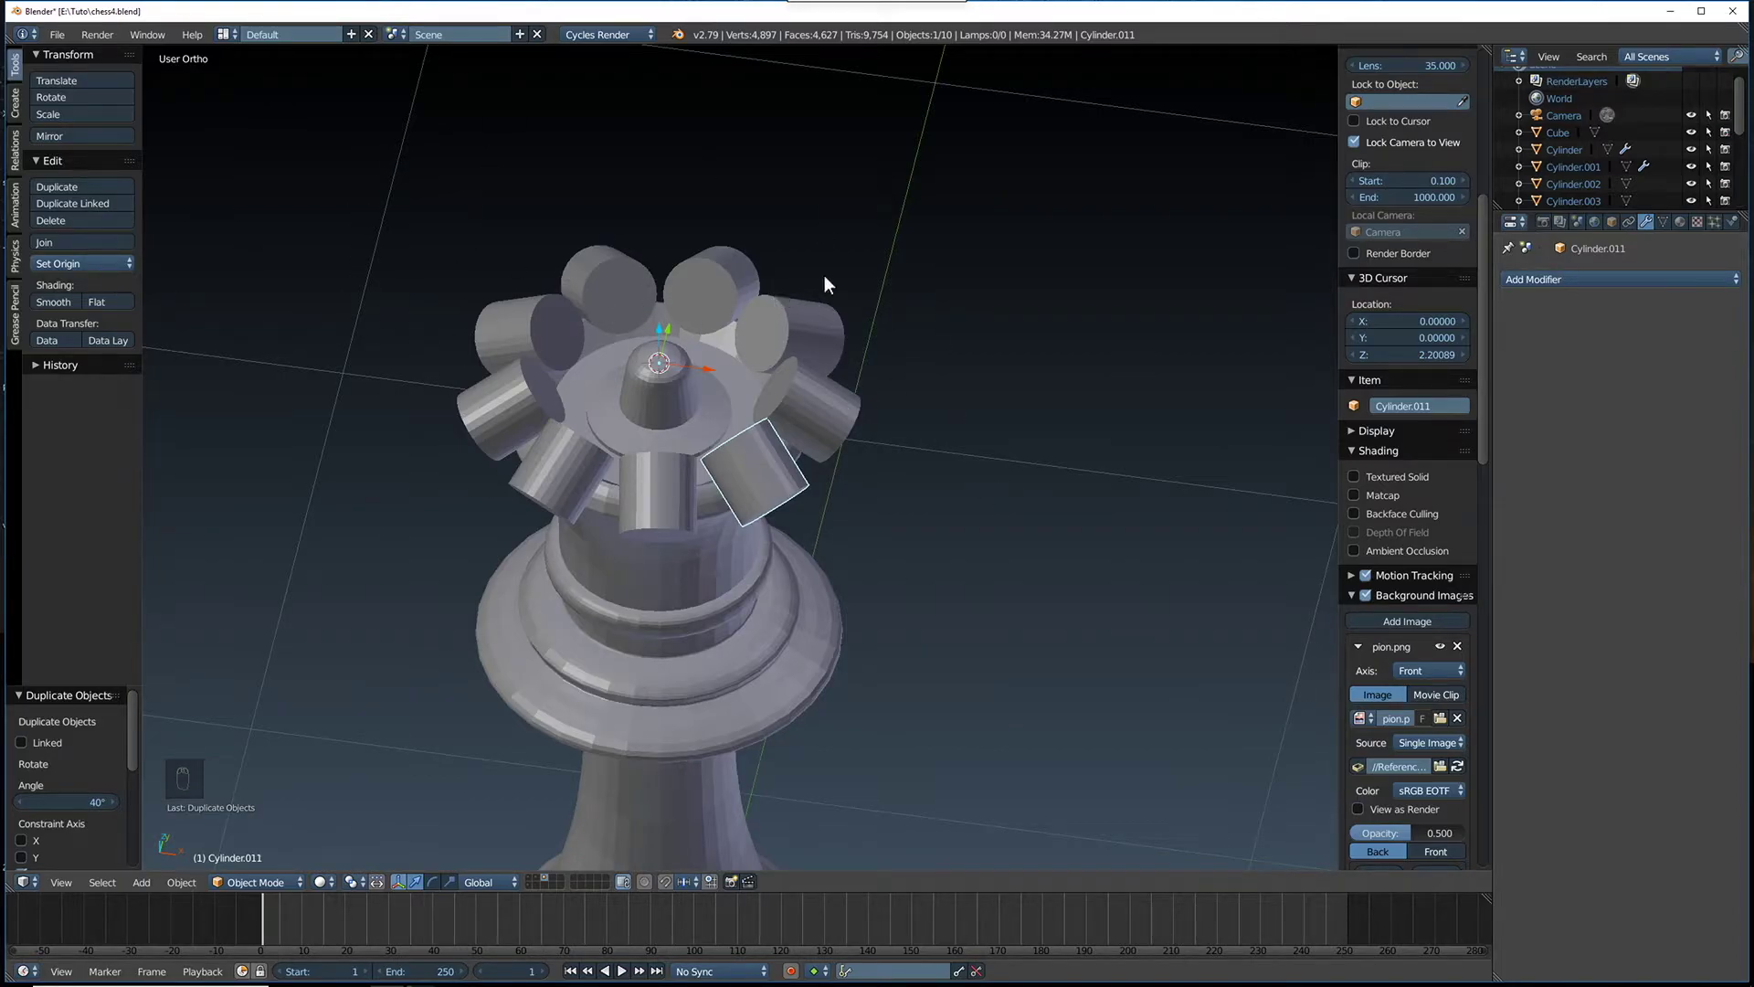
Add a Boolean modifier with the Carve solver to the last cylinder copy
click(1603, 281)
click(1440, 359)
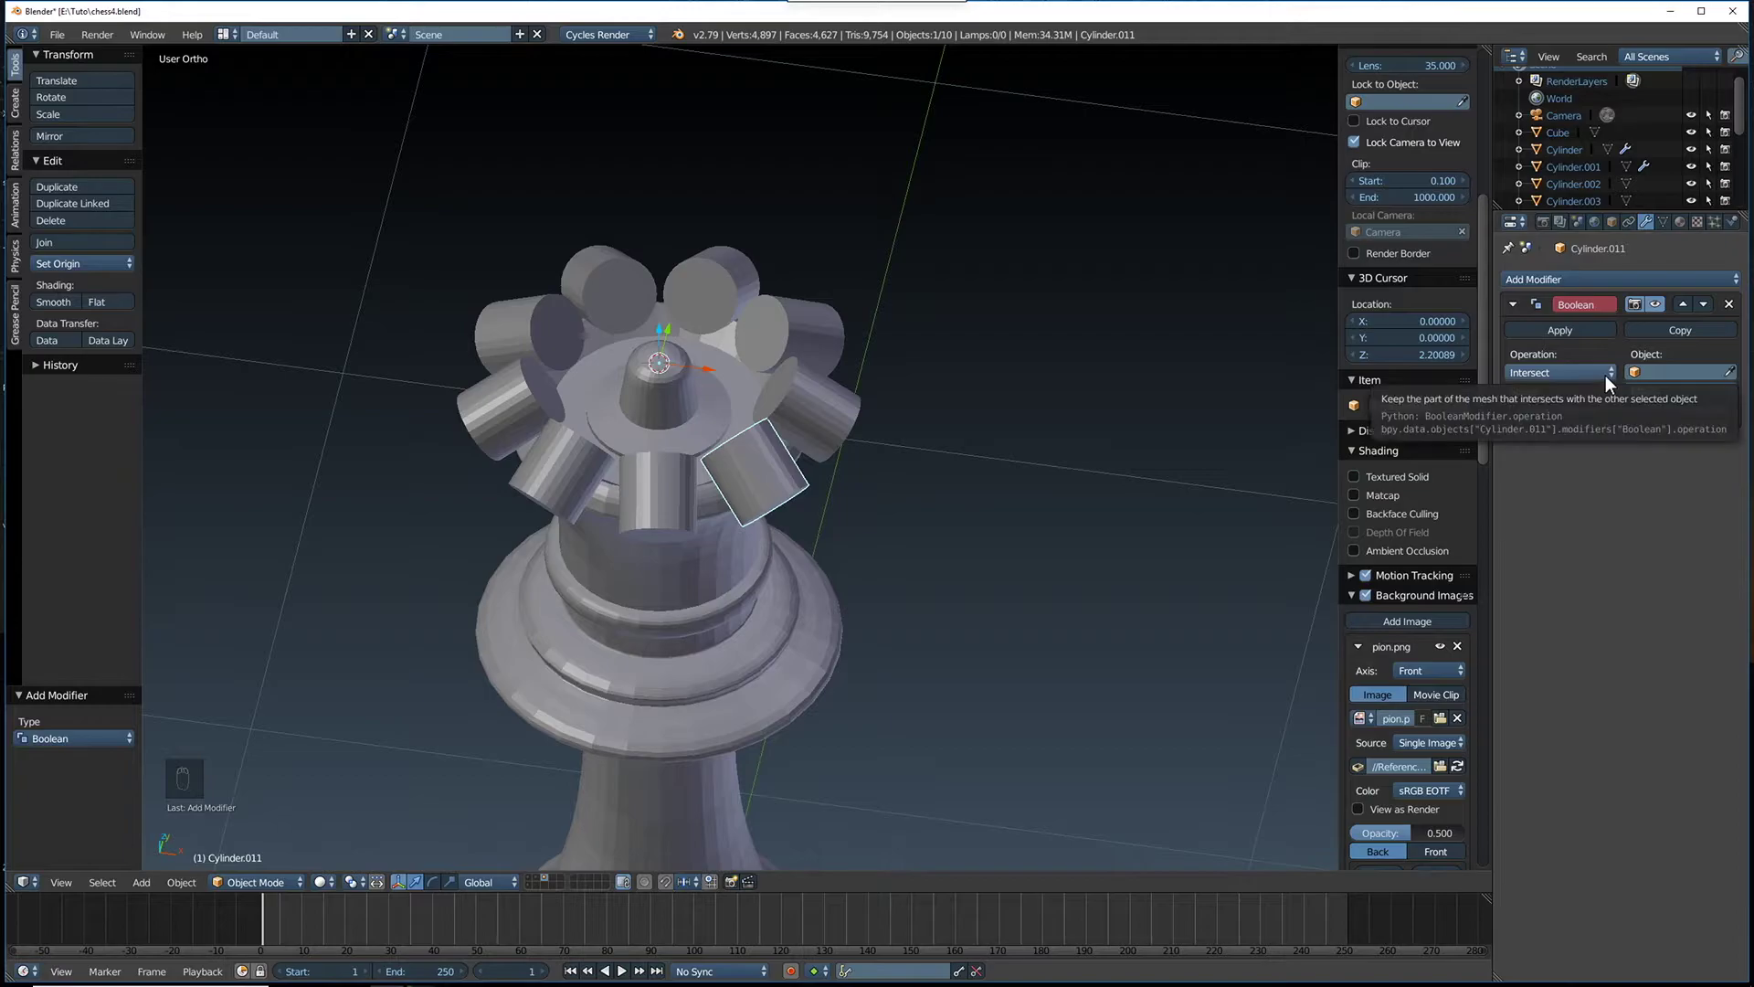
click(1655, 390)
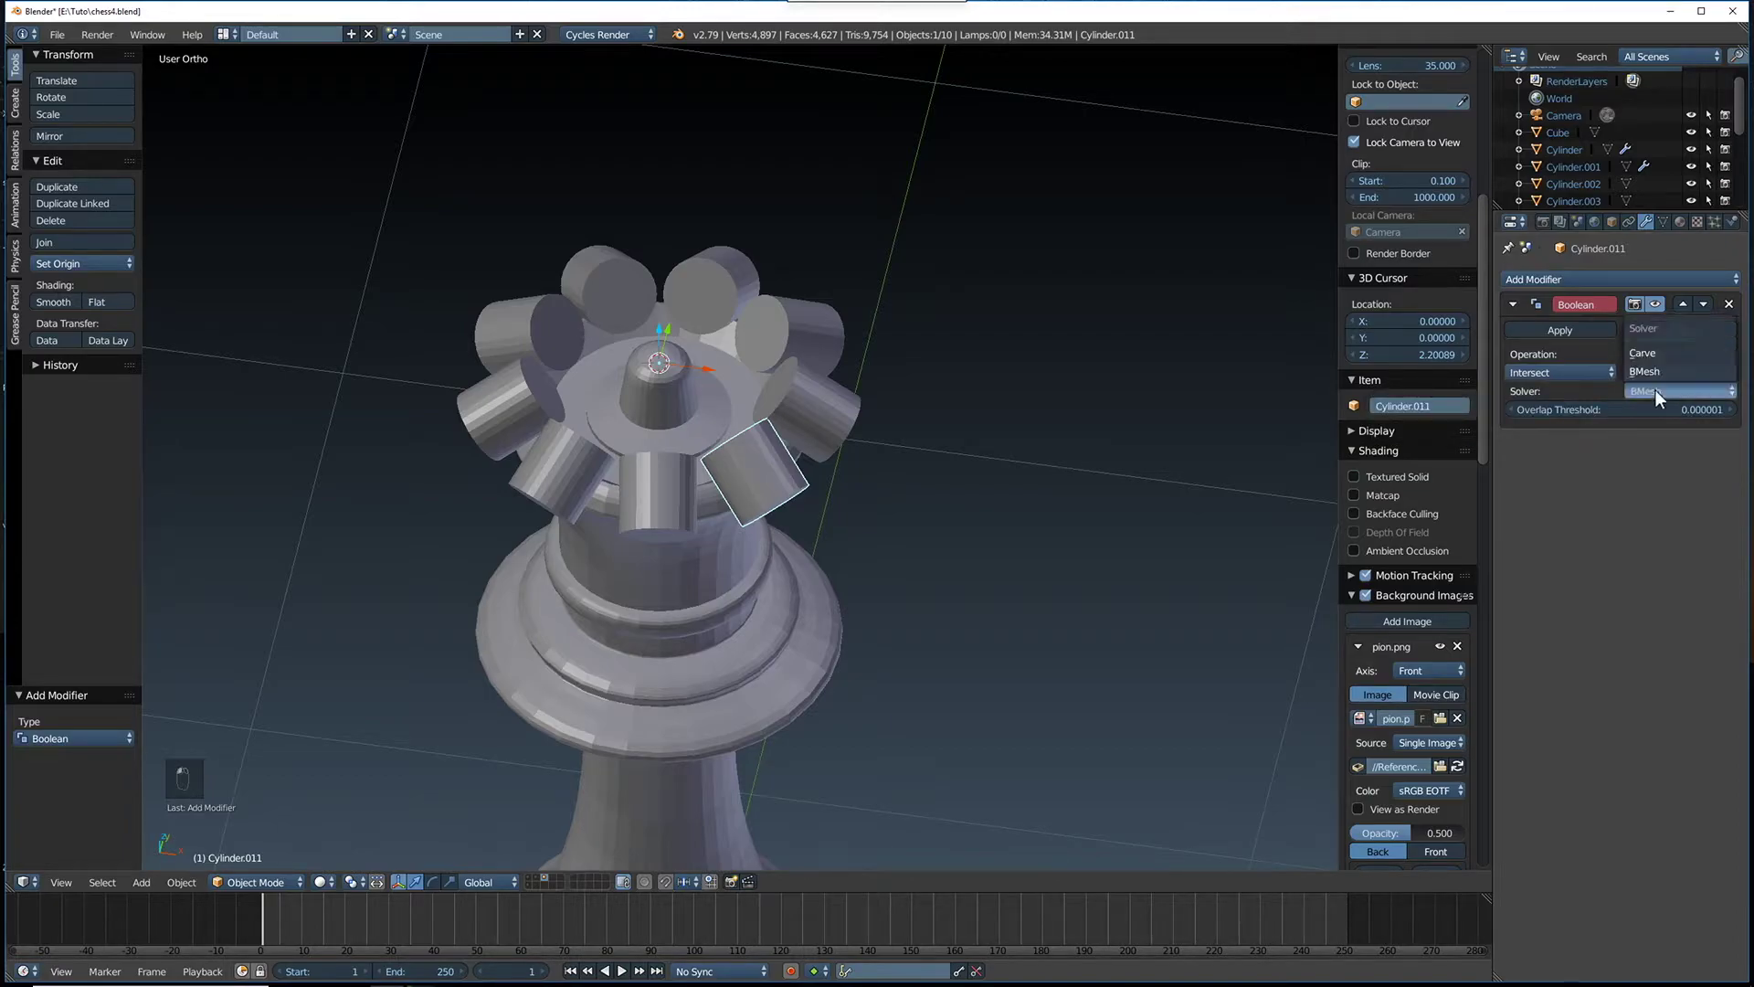
click(1659, 354)
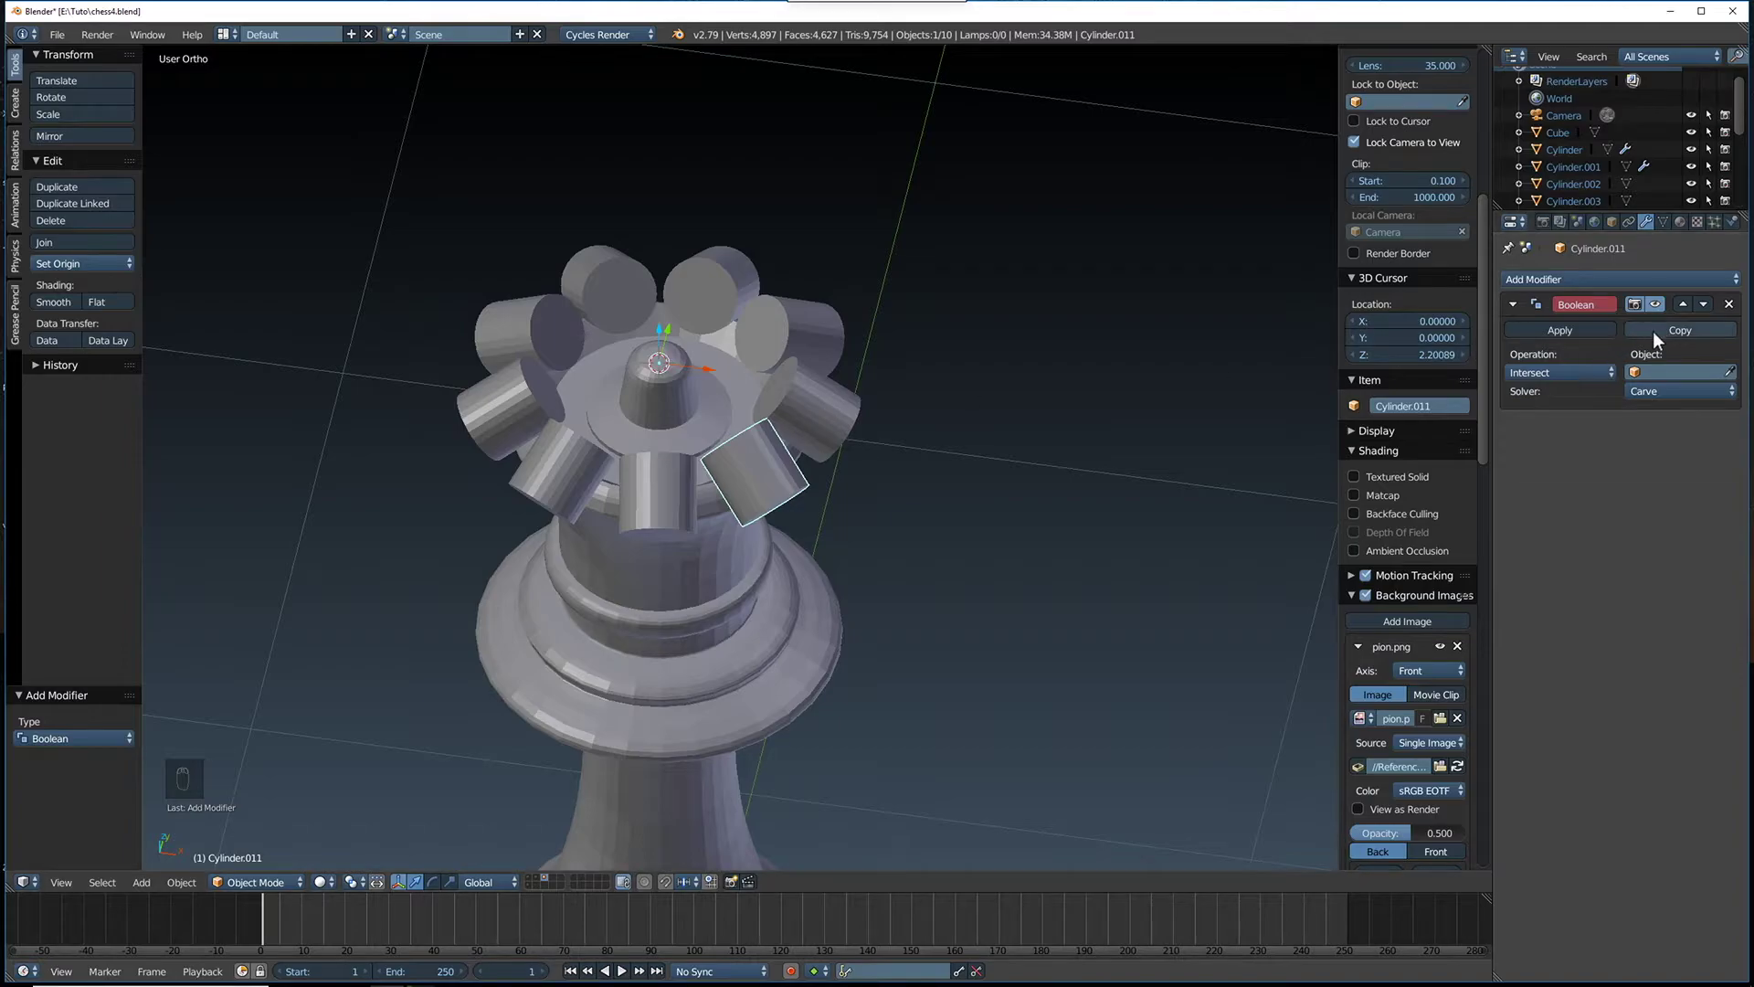
Copy the Boolean modifier repeatedly to build a stack of Intersect modifiers on the last cylinder copy
click(1653, 331)
click(1652, 332)
click(1653, 332)
click(1653, 331)
click(1652, 331)
click(1653, 332)
click(1653, 331)
click(1652, 332)
click(1652, 331)
click(1652, 332)
click(1653, 332)
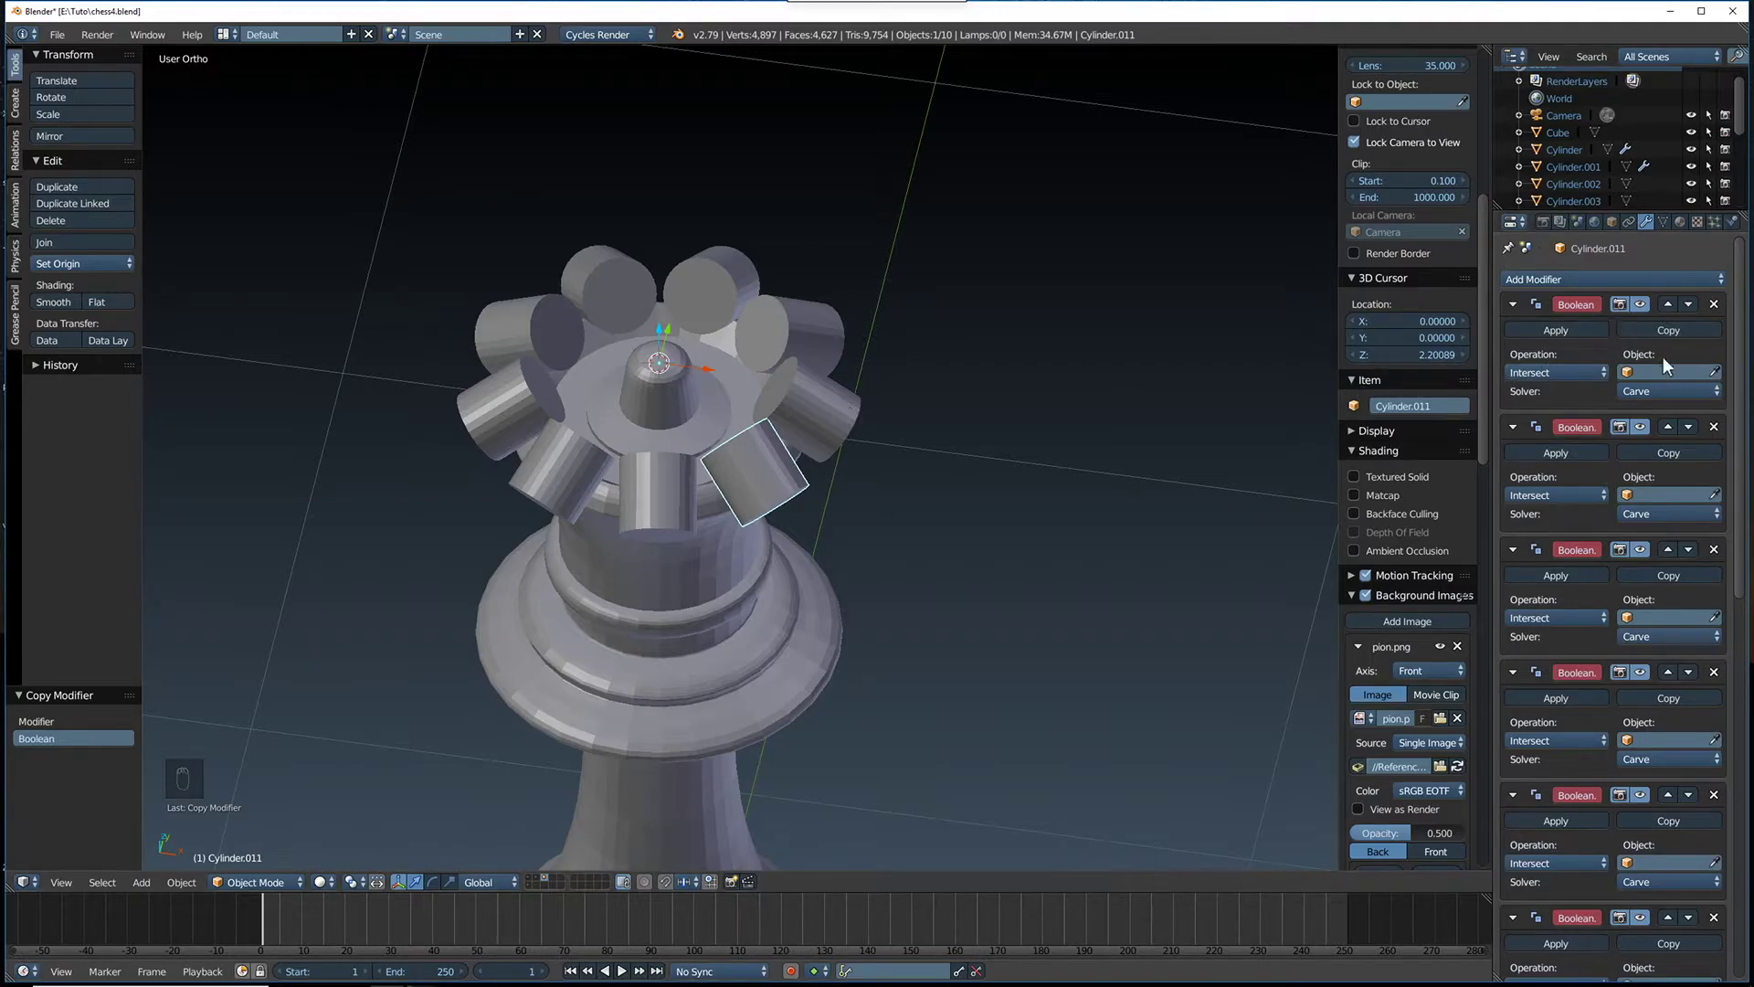
Try assigning Cylinder.002 and Cylinder.003 as the objects of the first two Boolean modifiers, and undo the assignments
click(1714, 372)
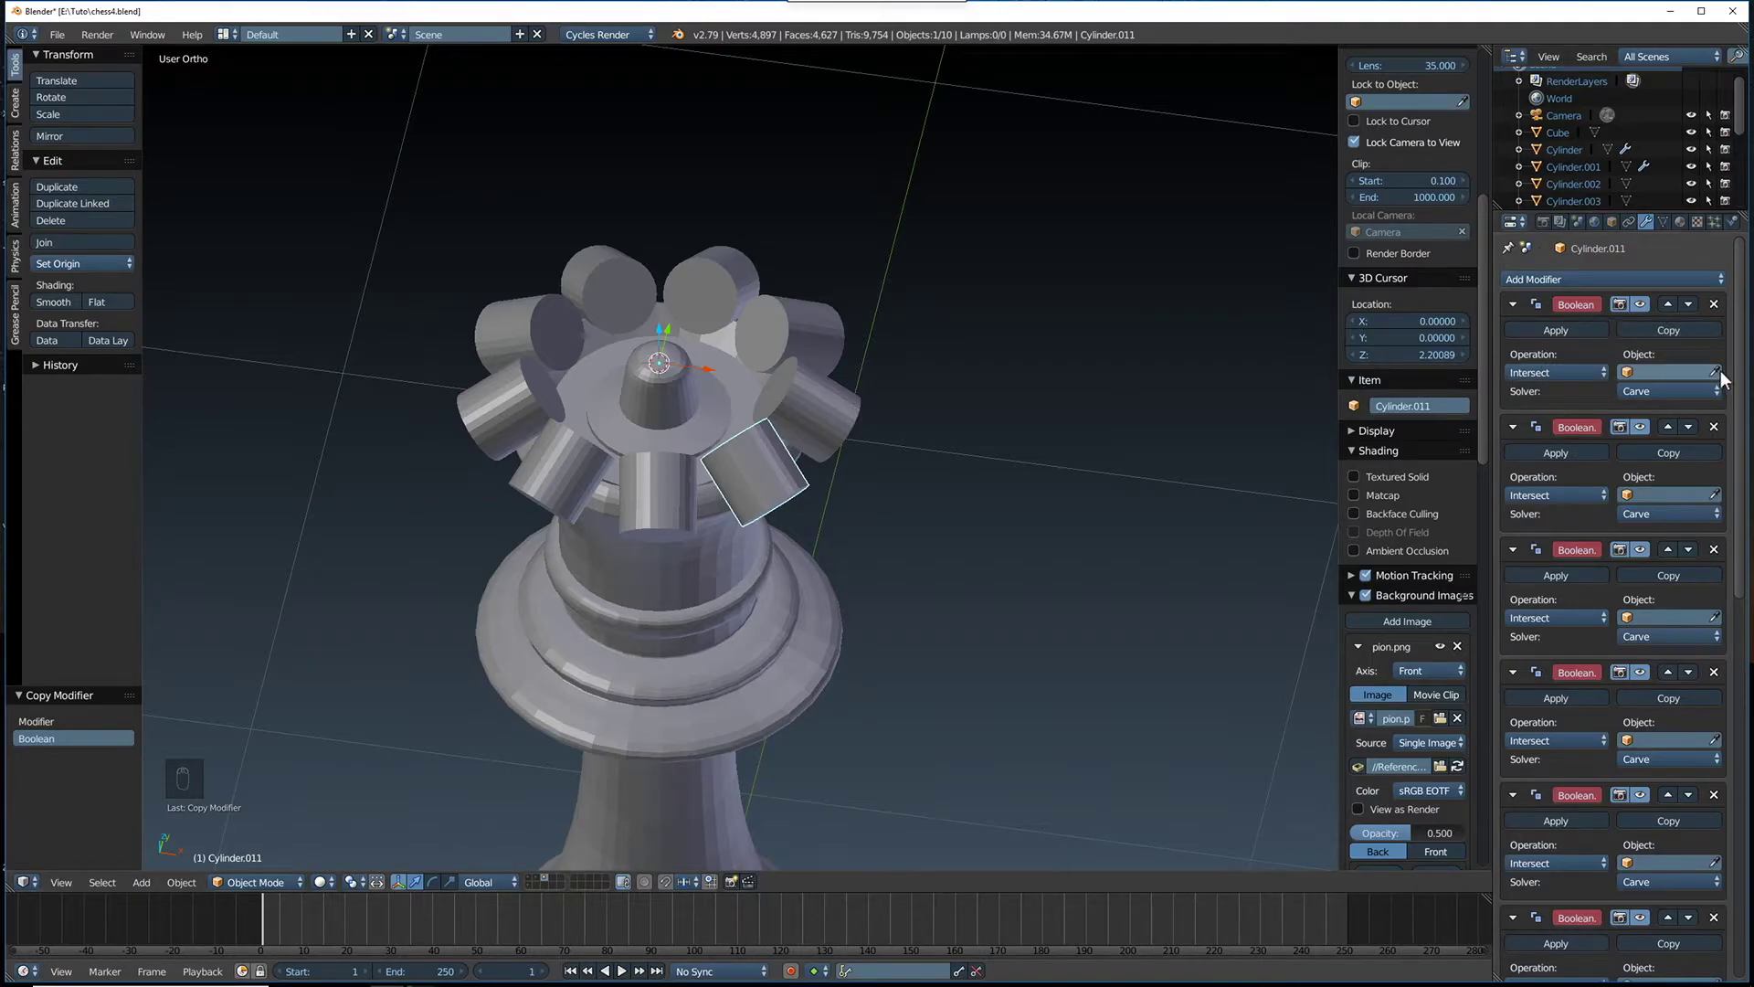
click(773, 467)
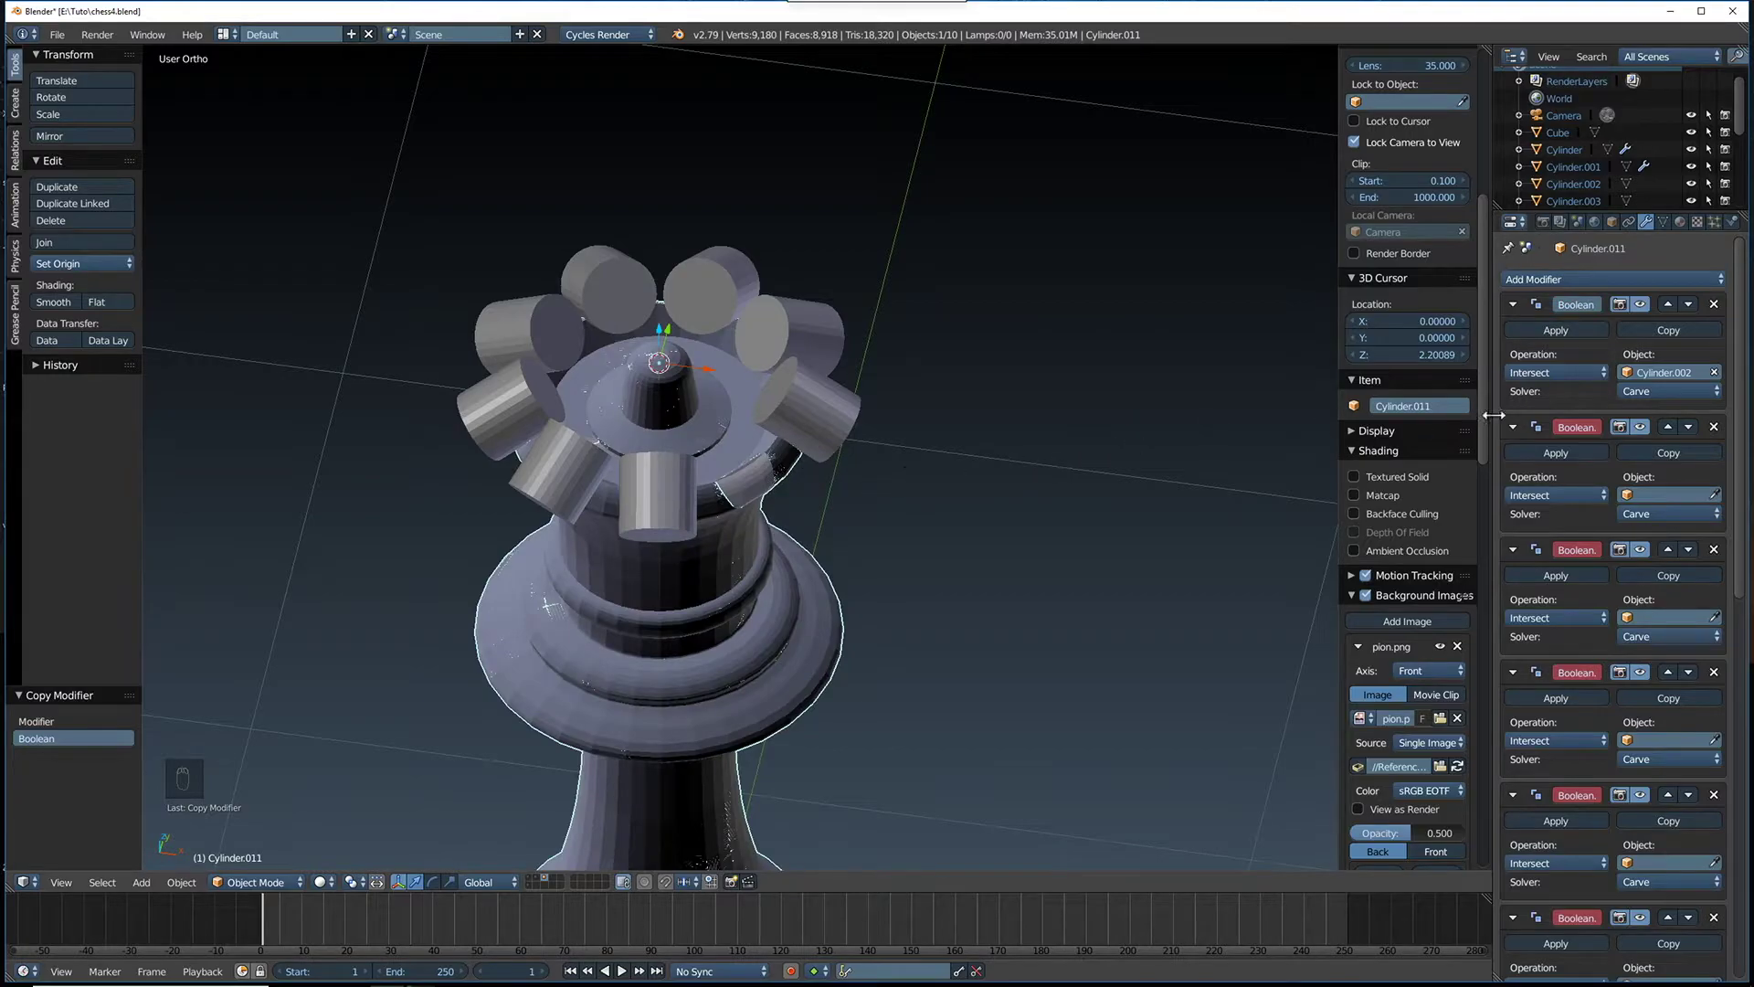
click(1715, 494)
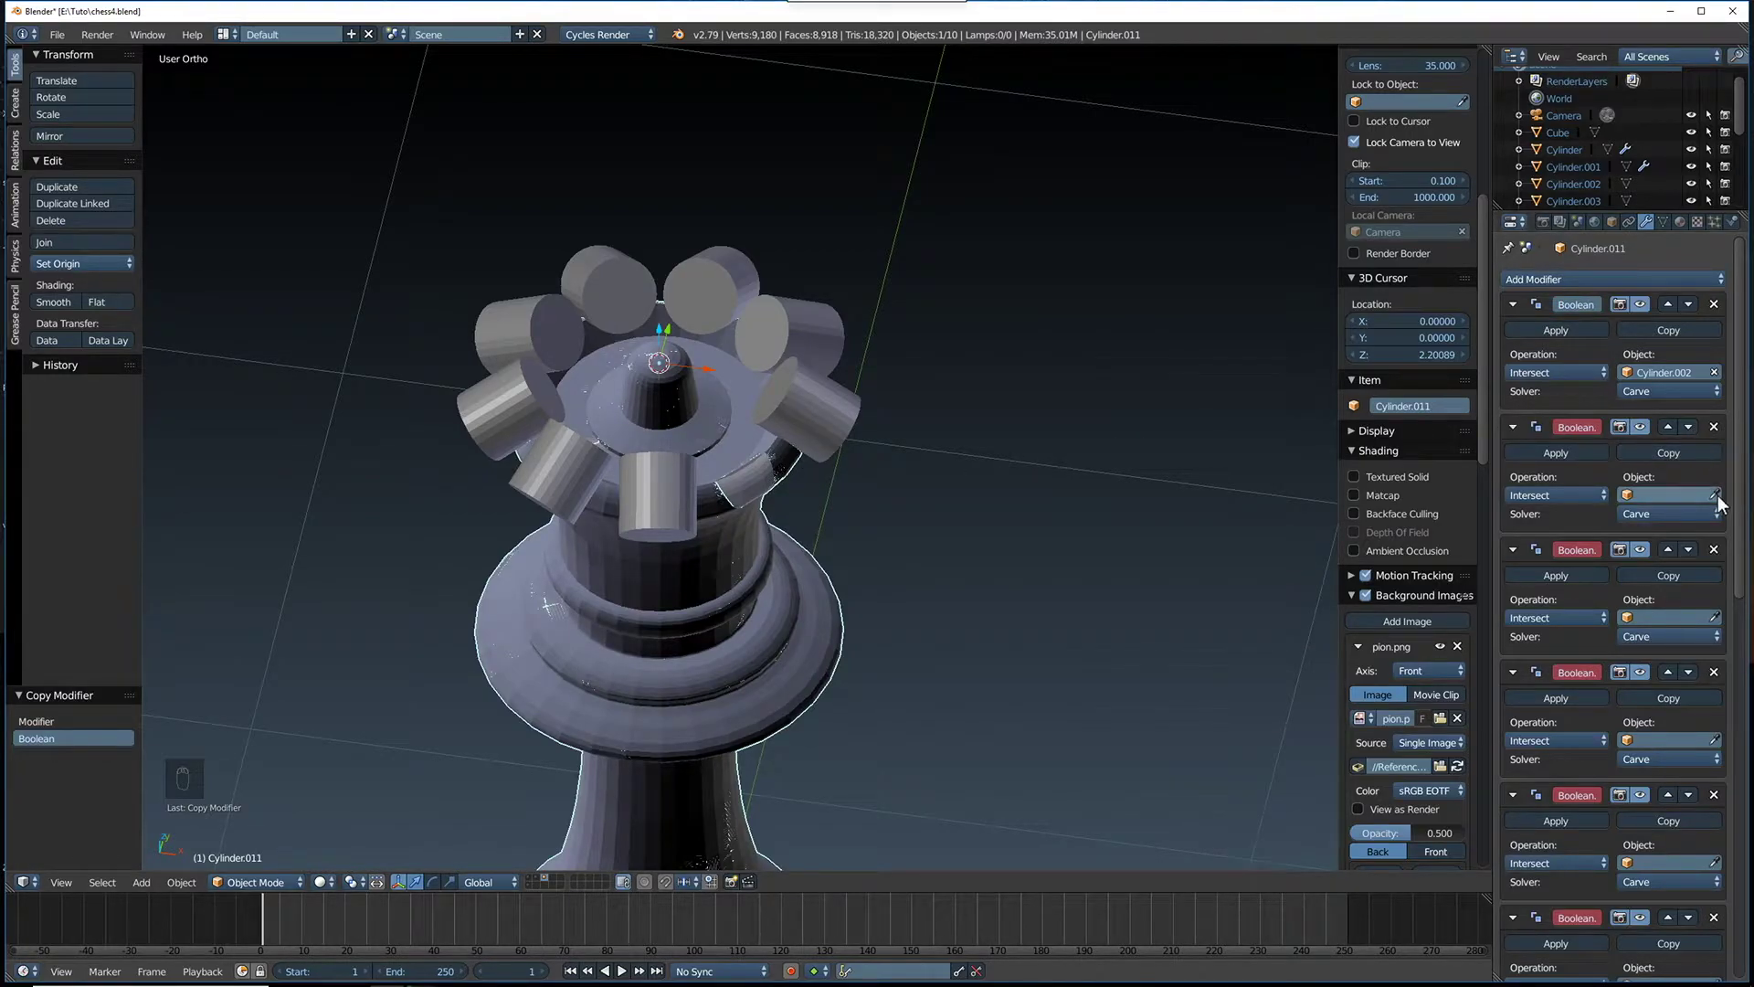
click(807, 383)
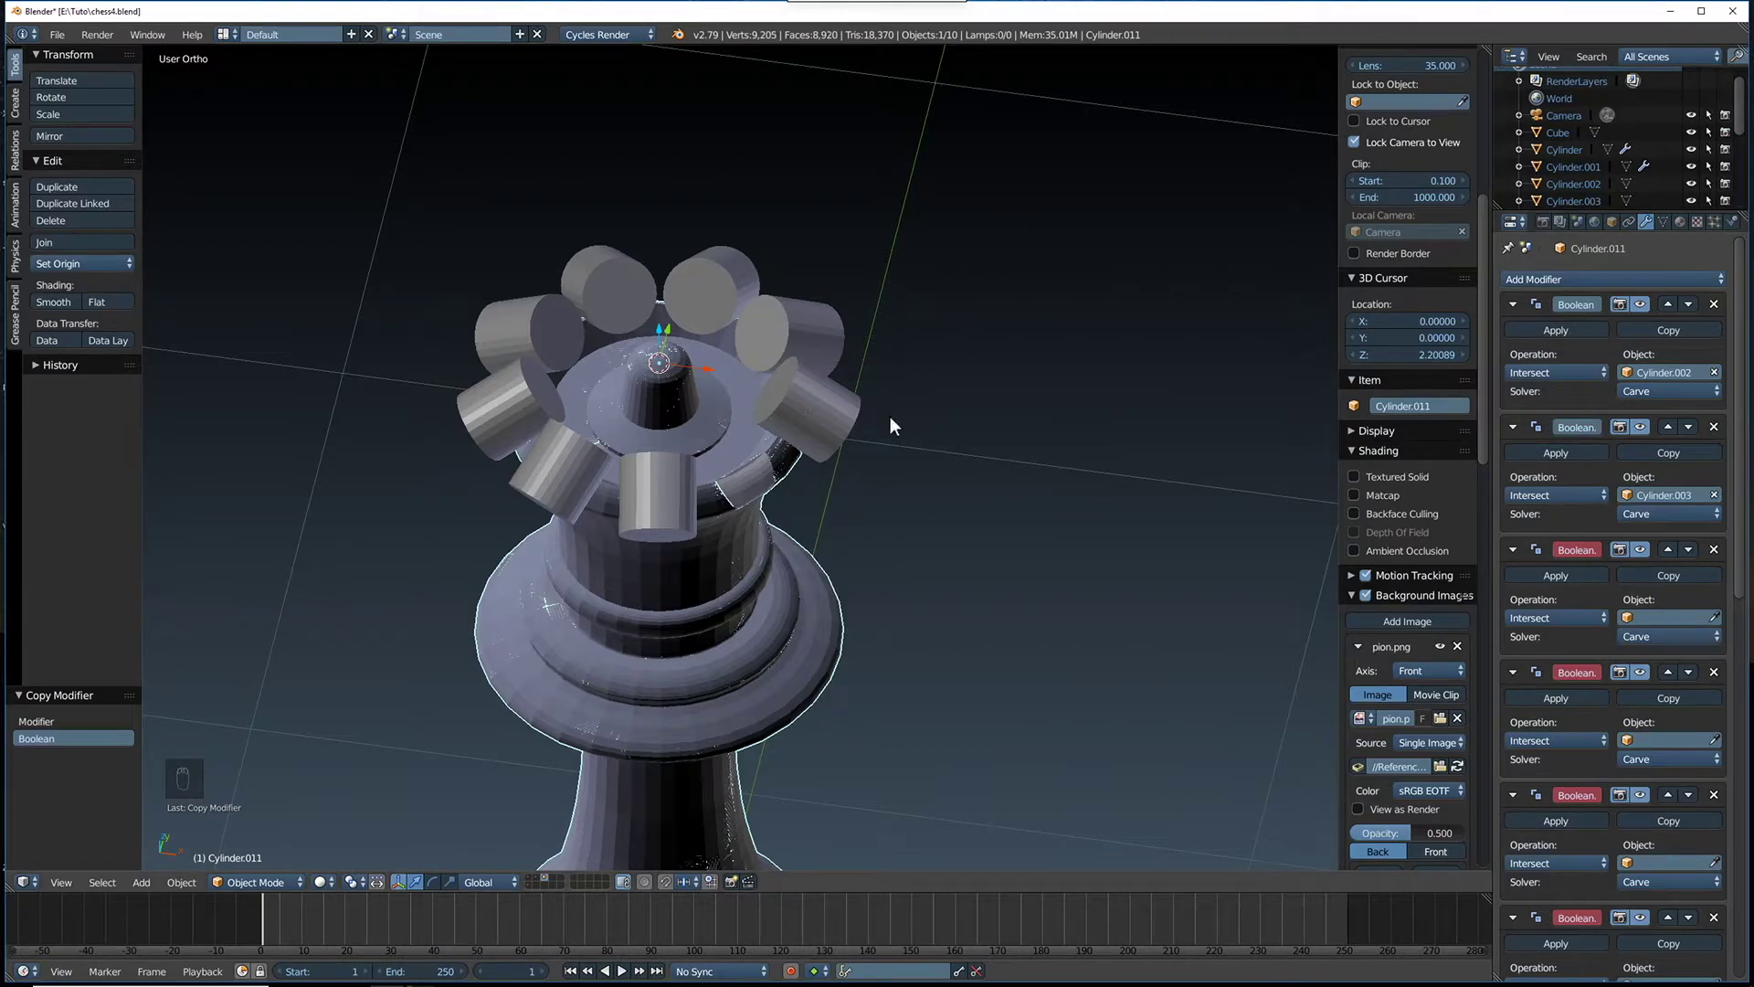
key(ctrl+z)
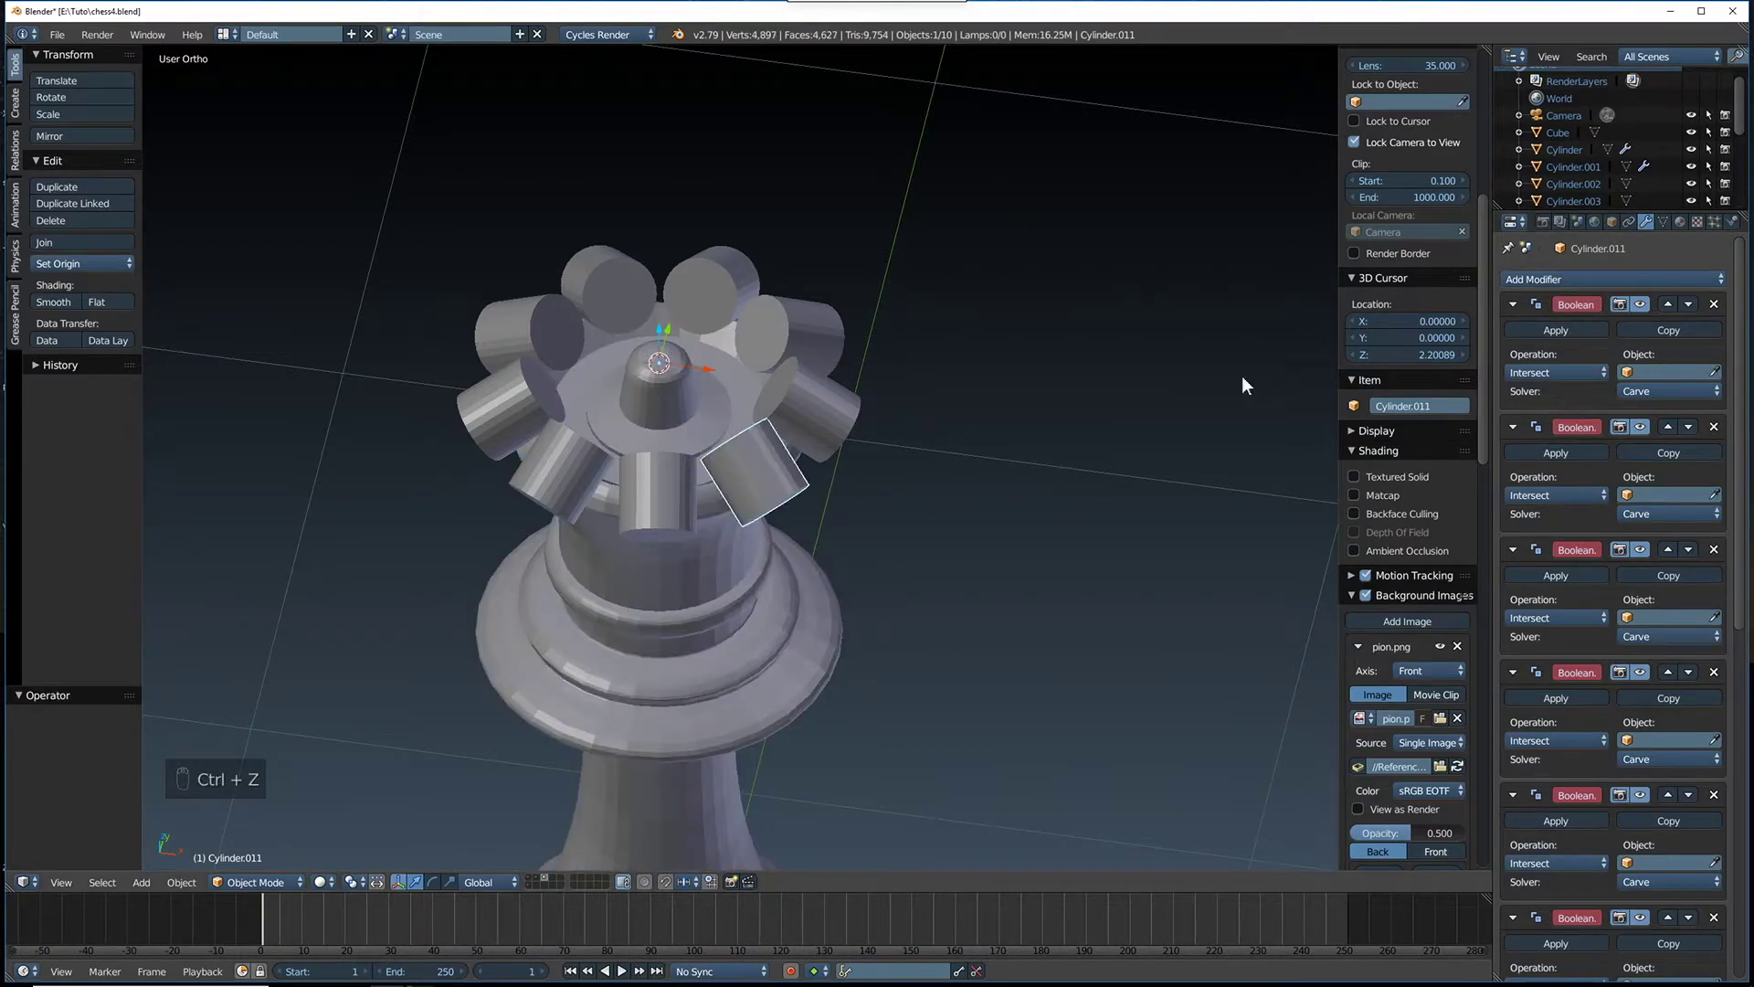
Remove all the Boolean modifiers from the last cylinder copy
click(1714, 304)
click(1714, 304)
click(1713, 304)
click(1714, 304)
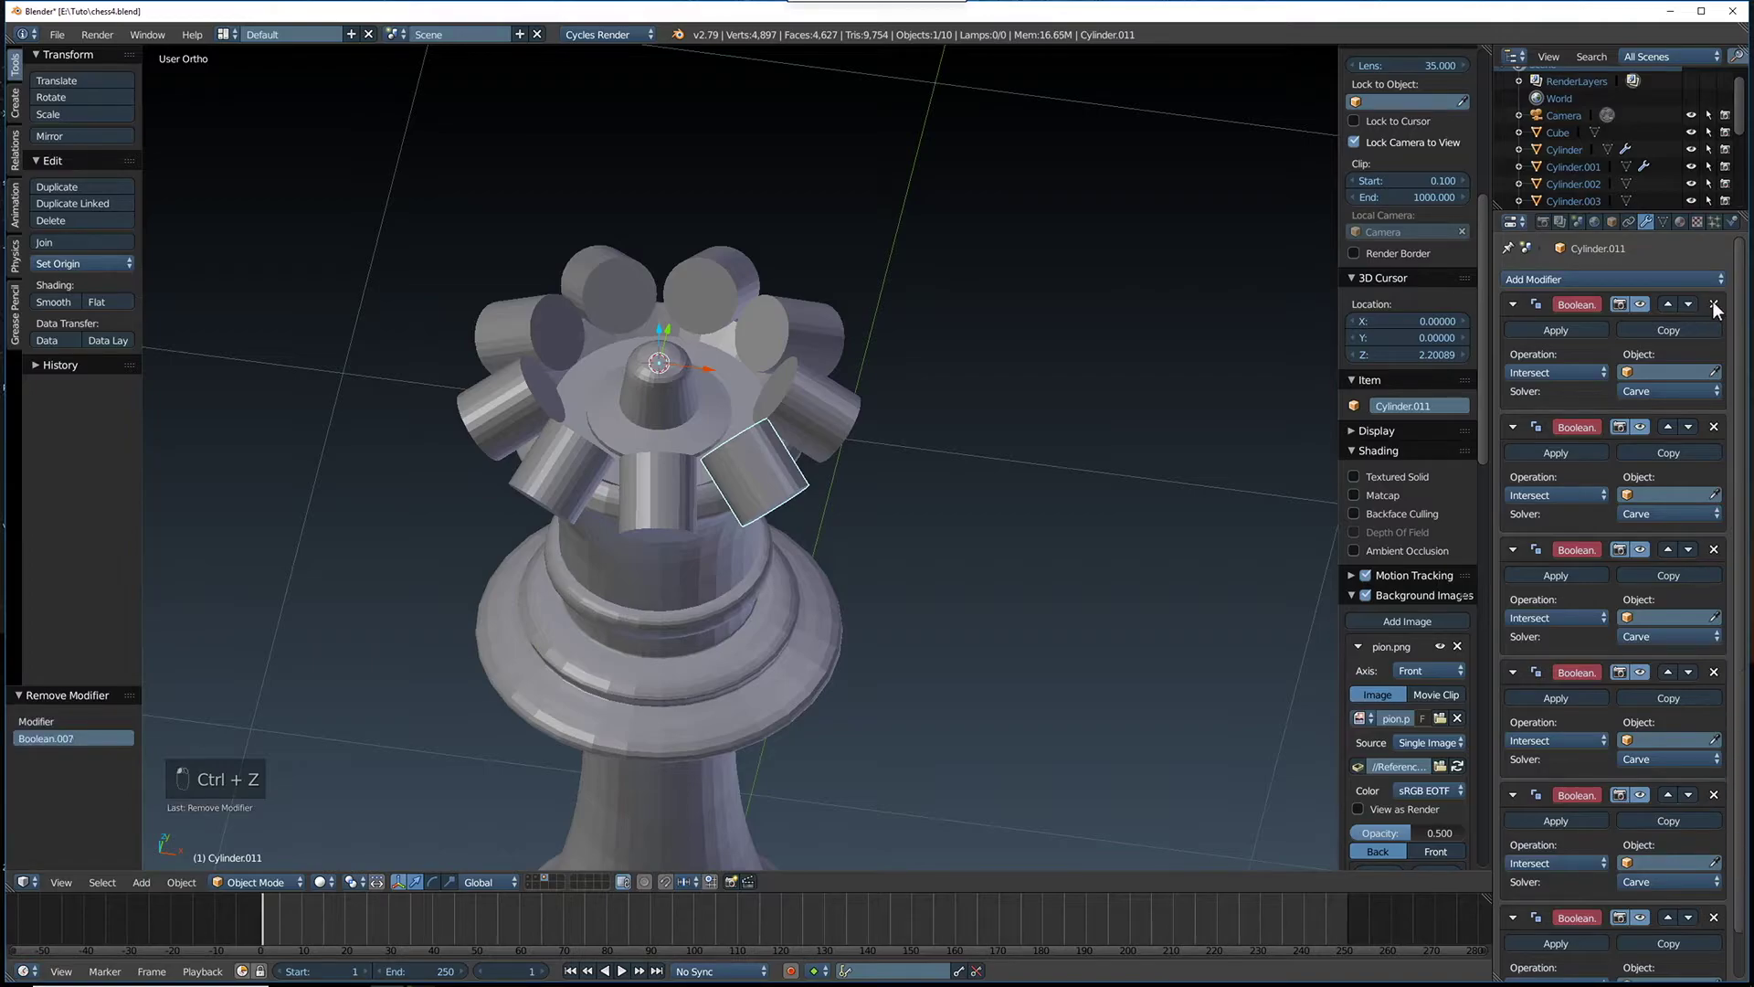
click(1713, 304)
click(1712, 304)
click(1729, 303)
click(1729, 304)
click(1729, 303)
click(1729, 303)
click(1730, 303)
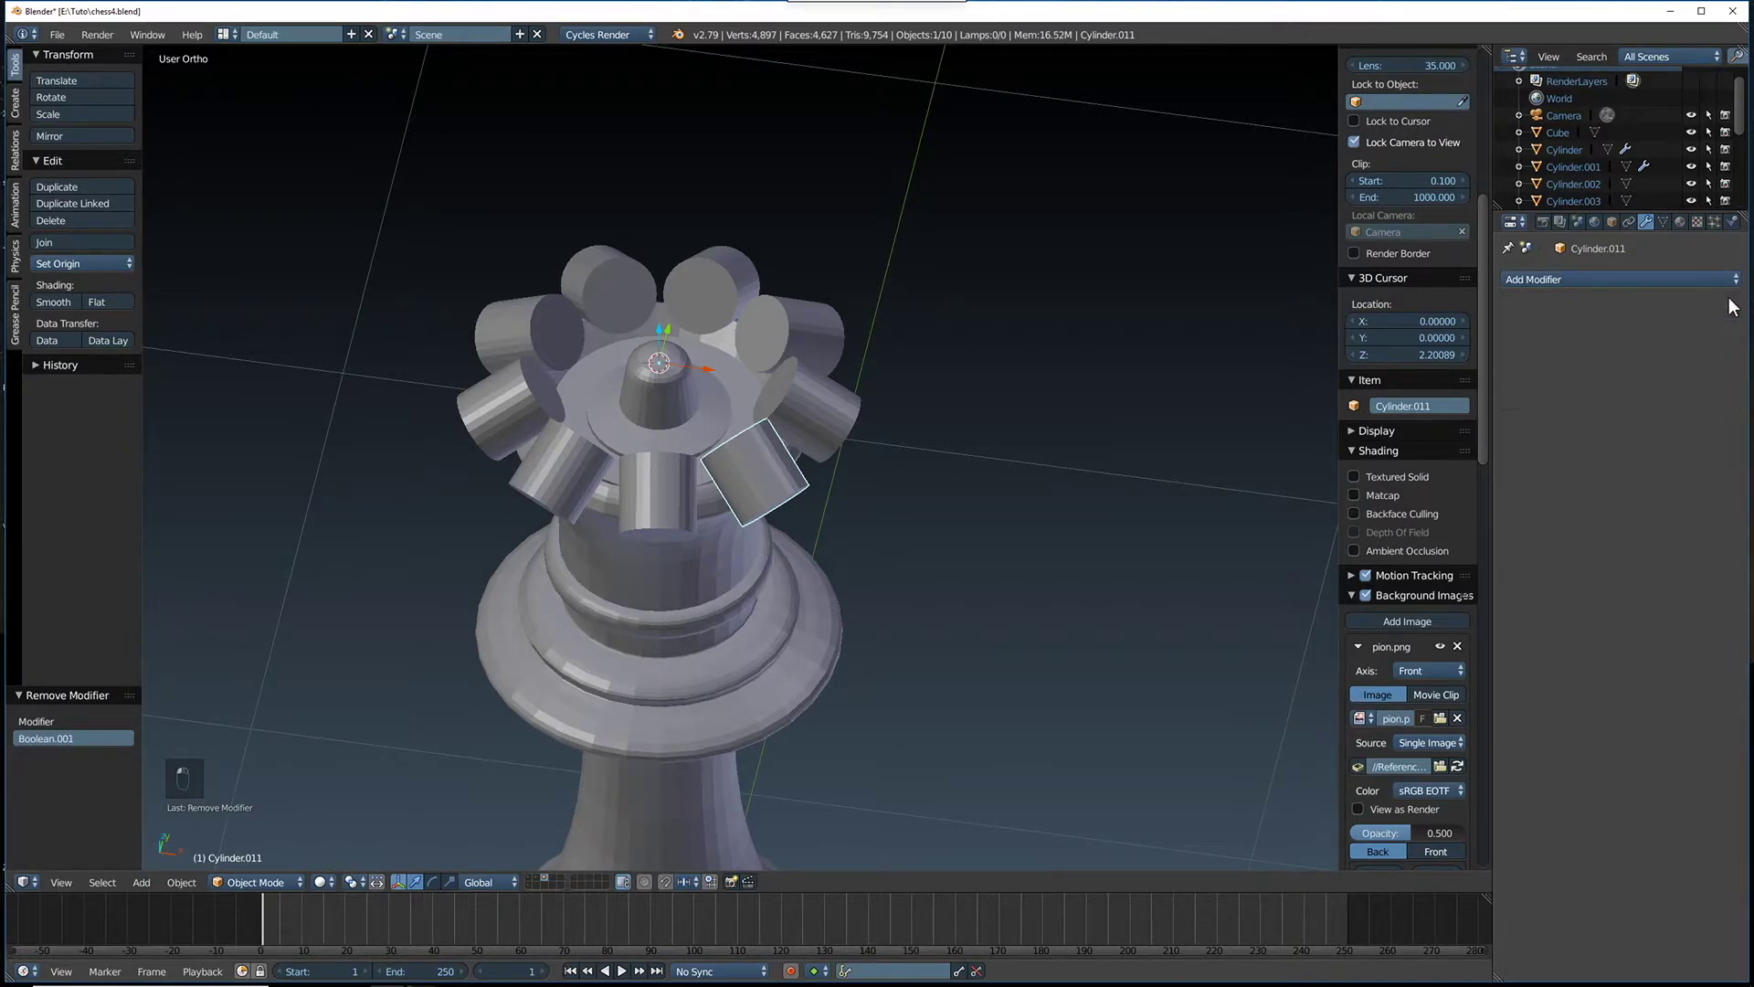
Add a Boolean modifier with the Carve solver to the queen's body, Cylinder.002
right_click(672, 601)
click(718, 646)
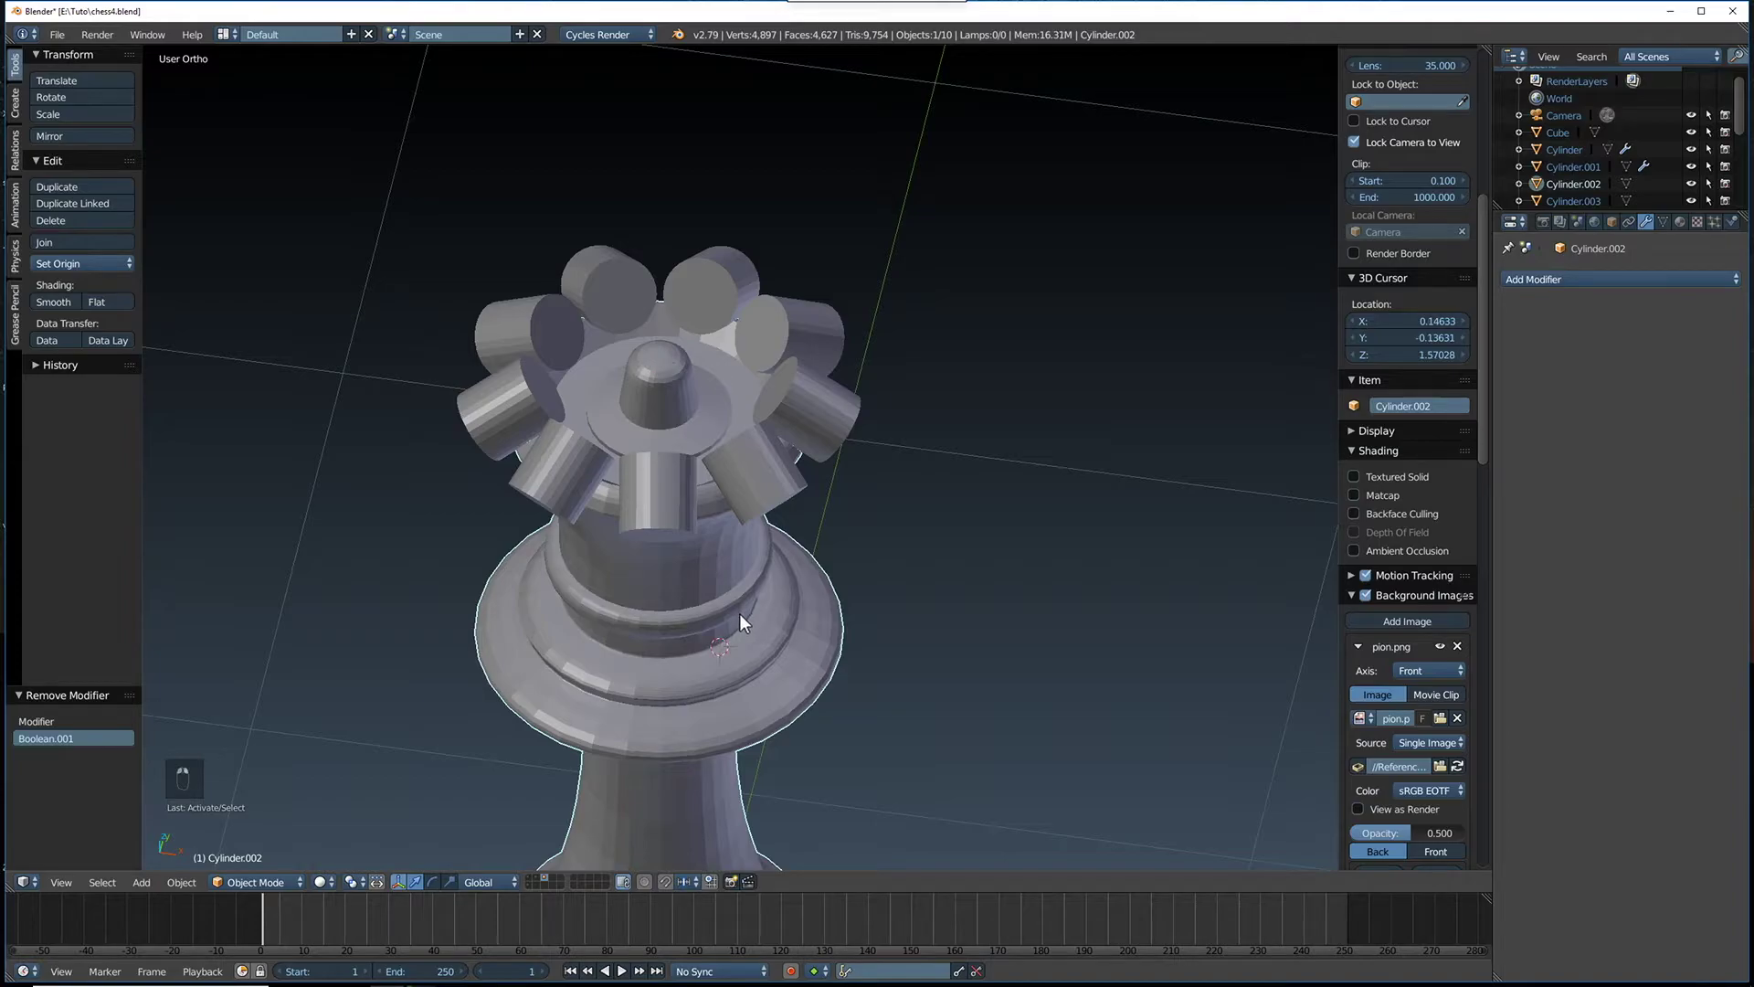
click(1588, 279)
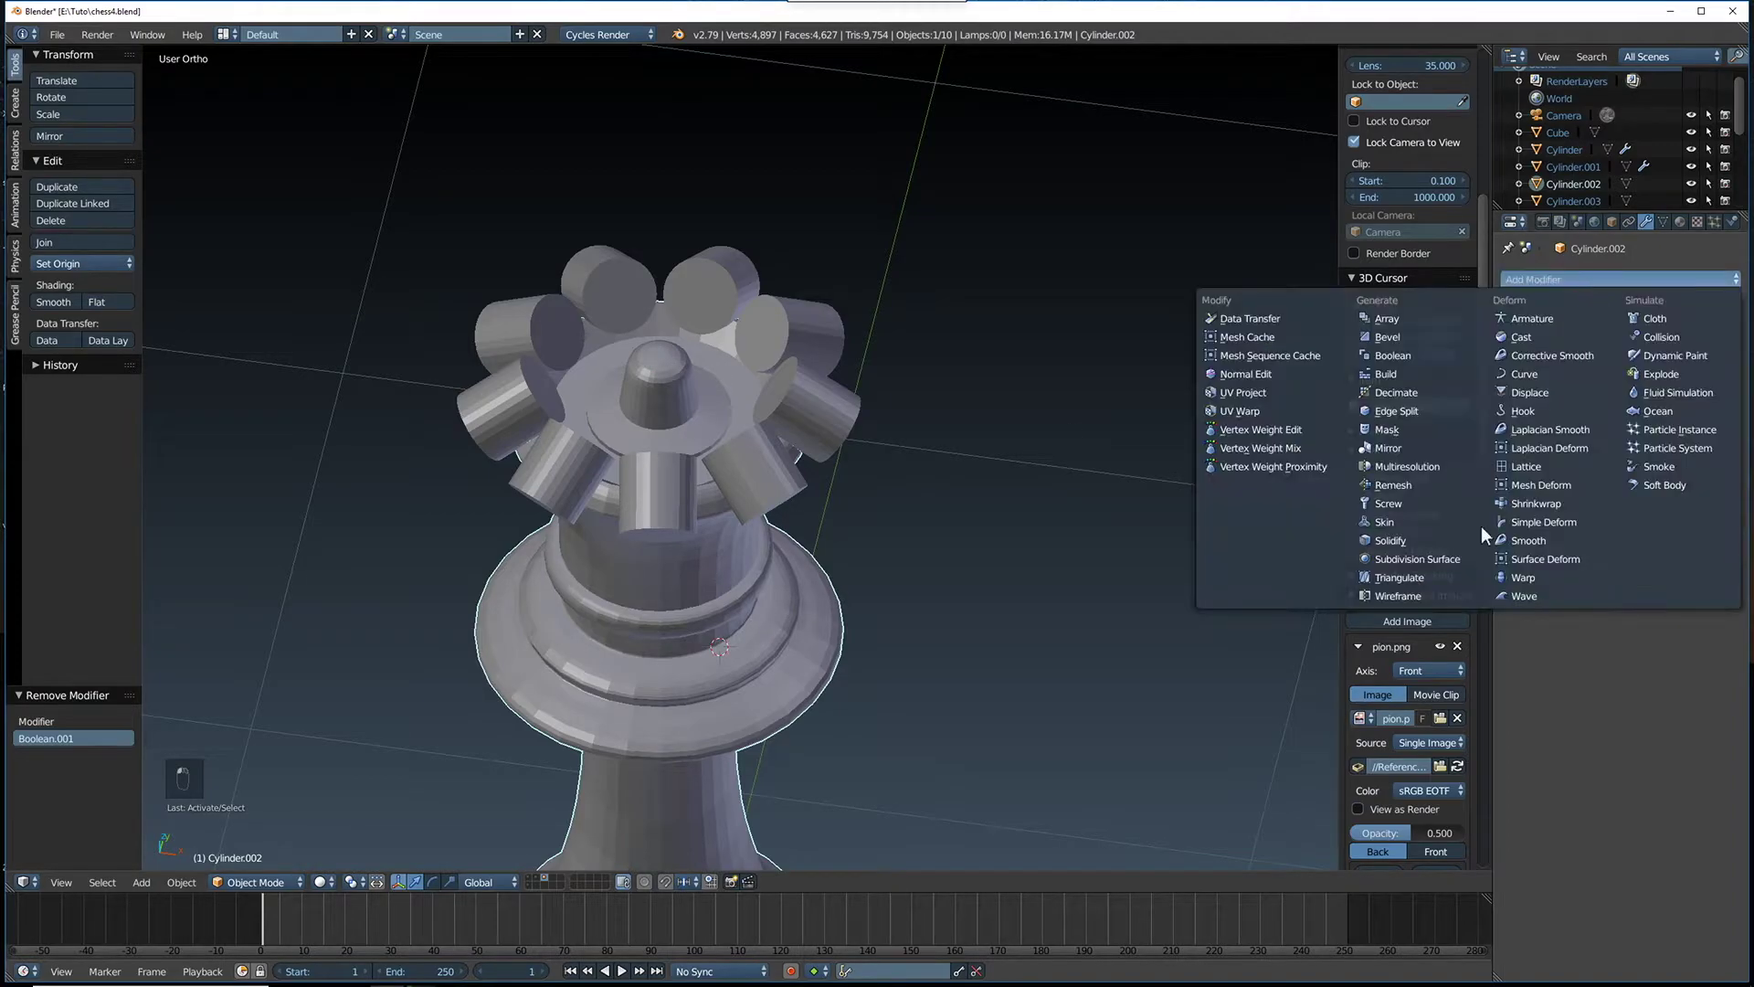
click(1438, 353)
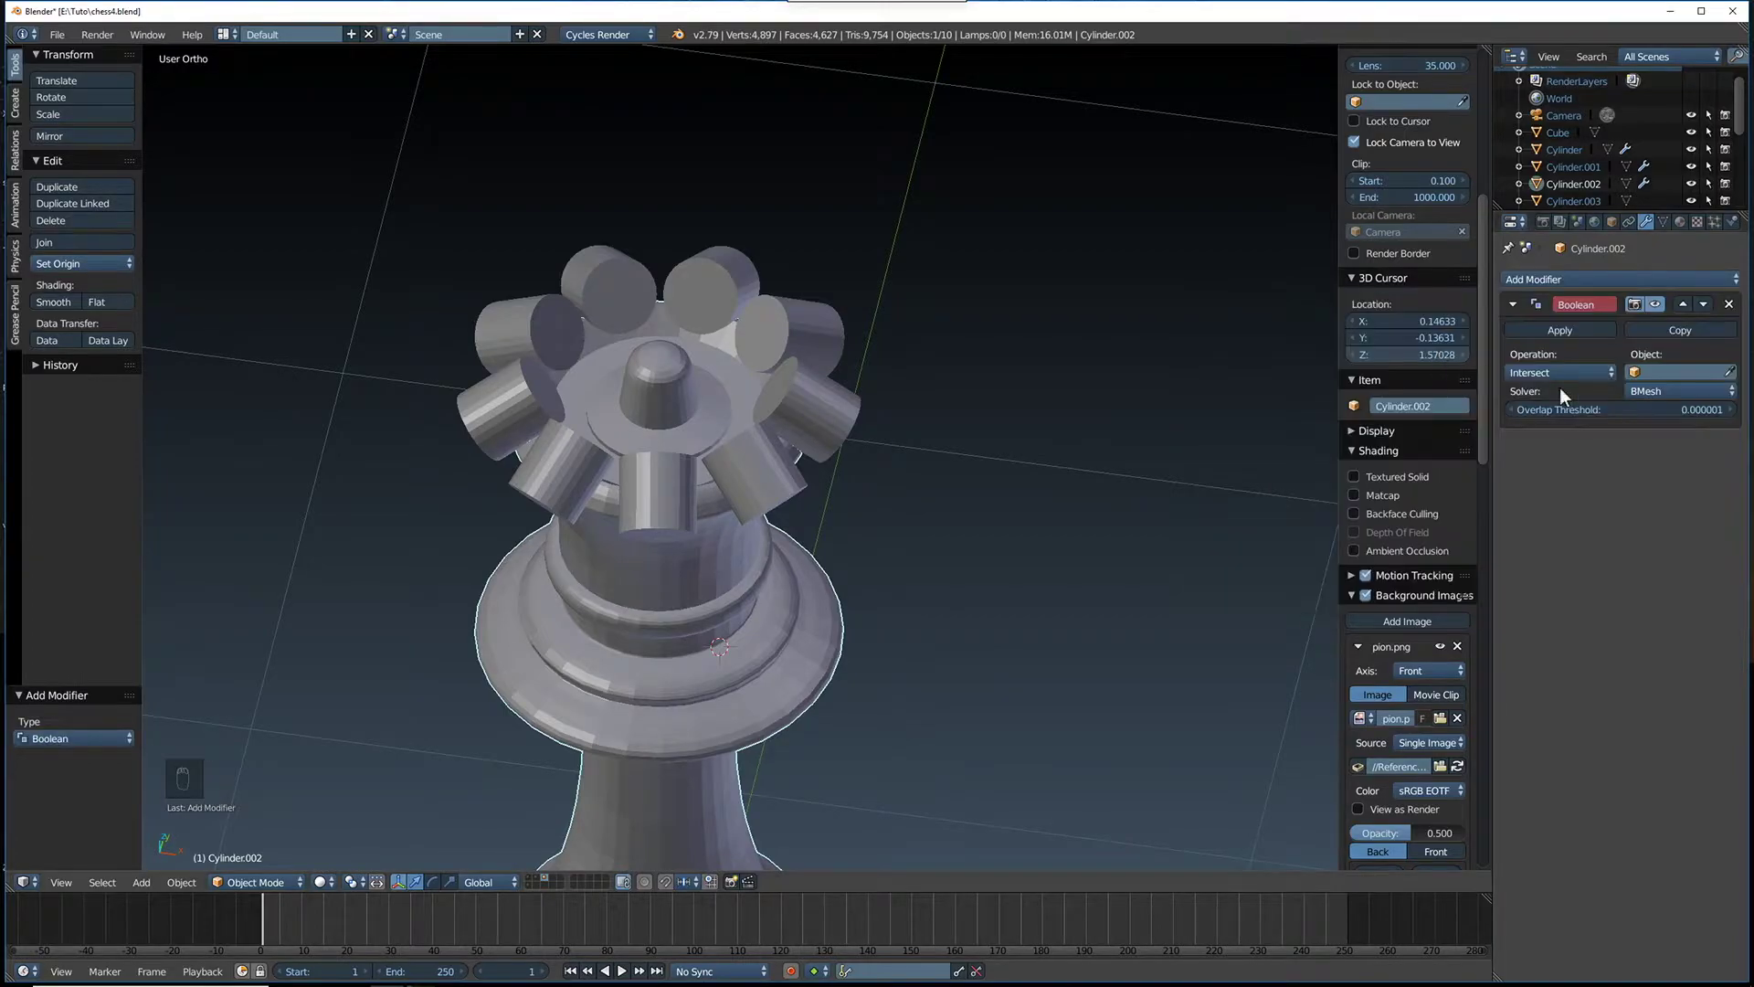
click(1681, 386)
click(1687, 349)
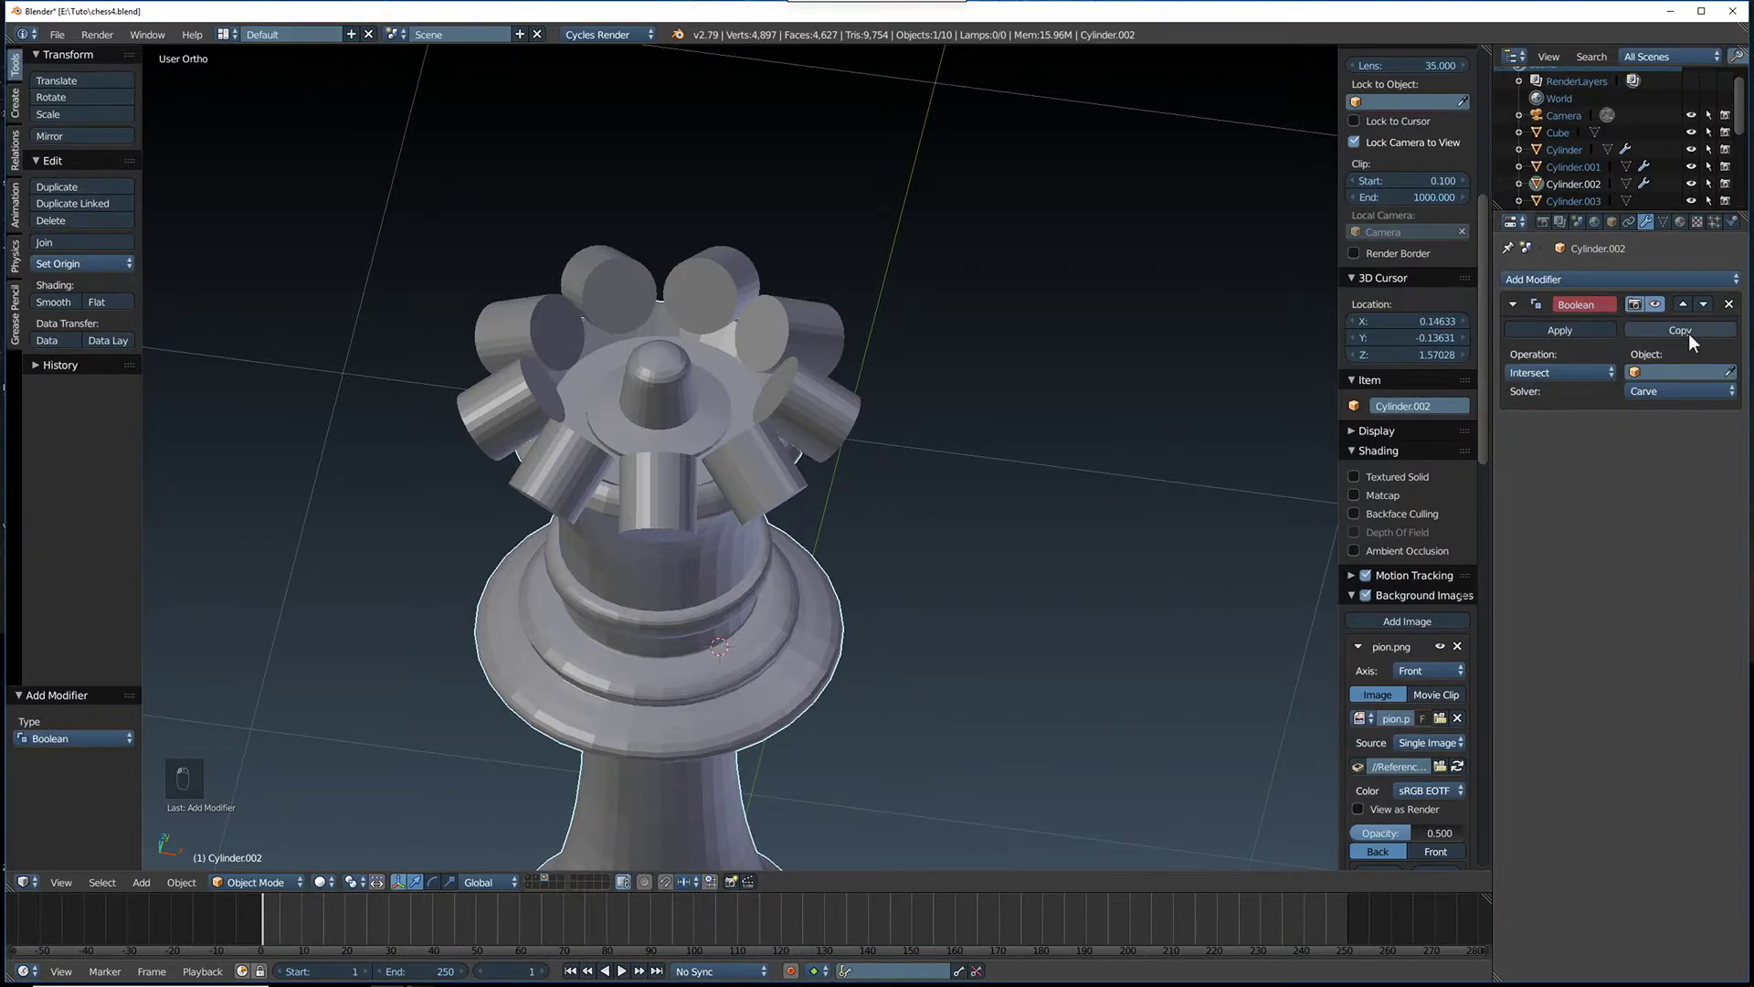
Copy the Boolean modifier repeatedly to build a stack of Intersect modifiers on the queen's body
click(1689, 332)
click(1688, 333)
click(1688, 333)
click(1689, 333)
click(1689, 333)
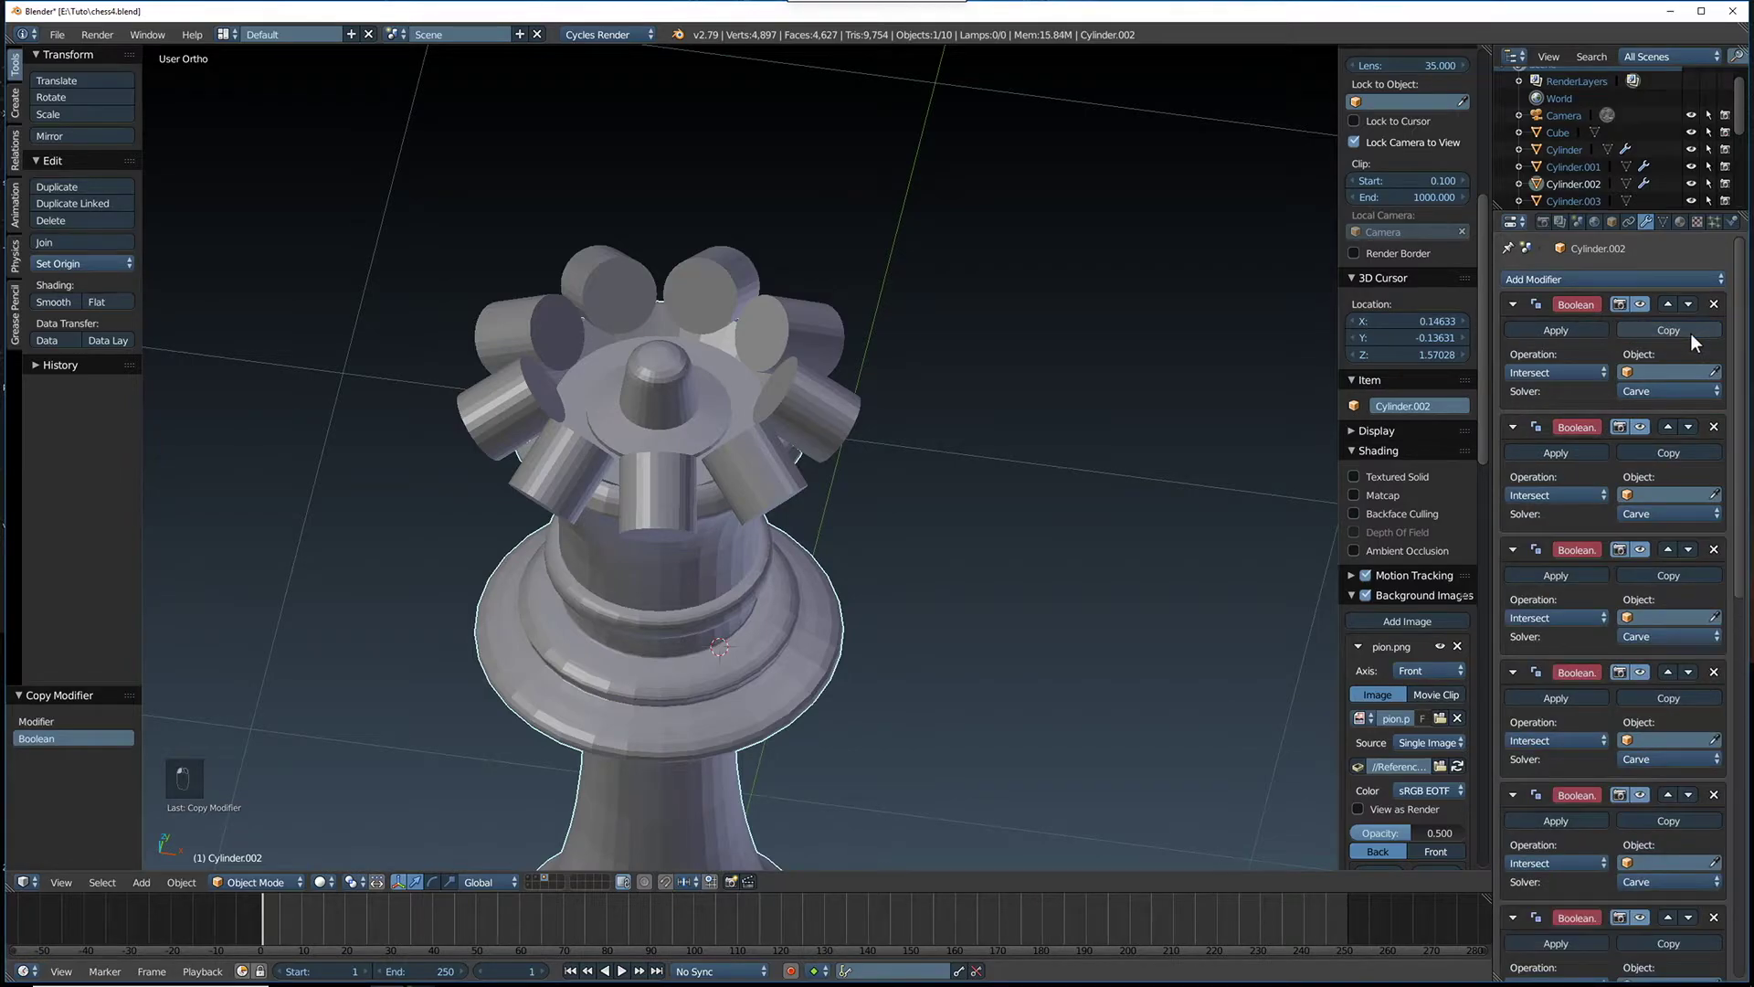
Assign Cylinder.011, Cylinder.003, Cylinder.004, Cylinder.005 and Cylinder.006 as the objects of the first five Boolean modifiers
click(1714, 372)
click(764, 484)
click(1715, 494)
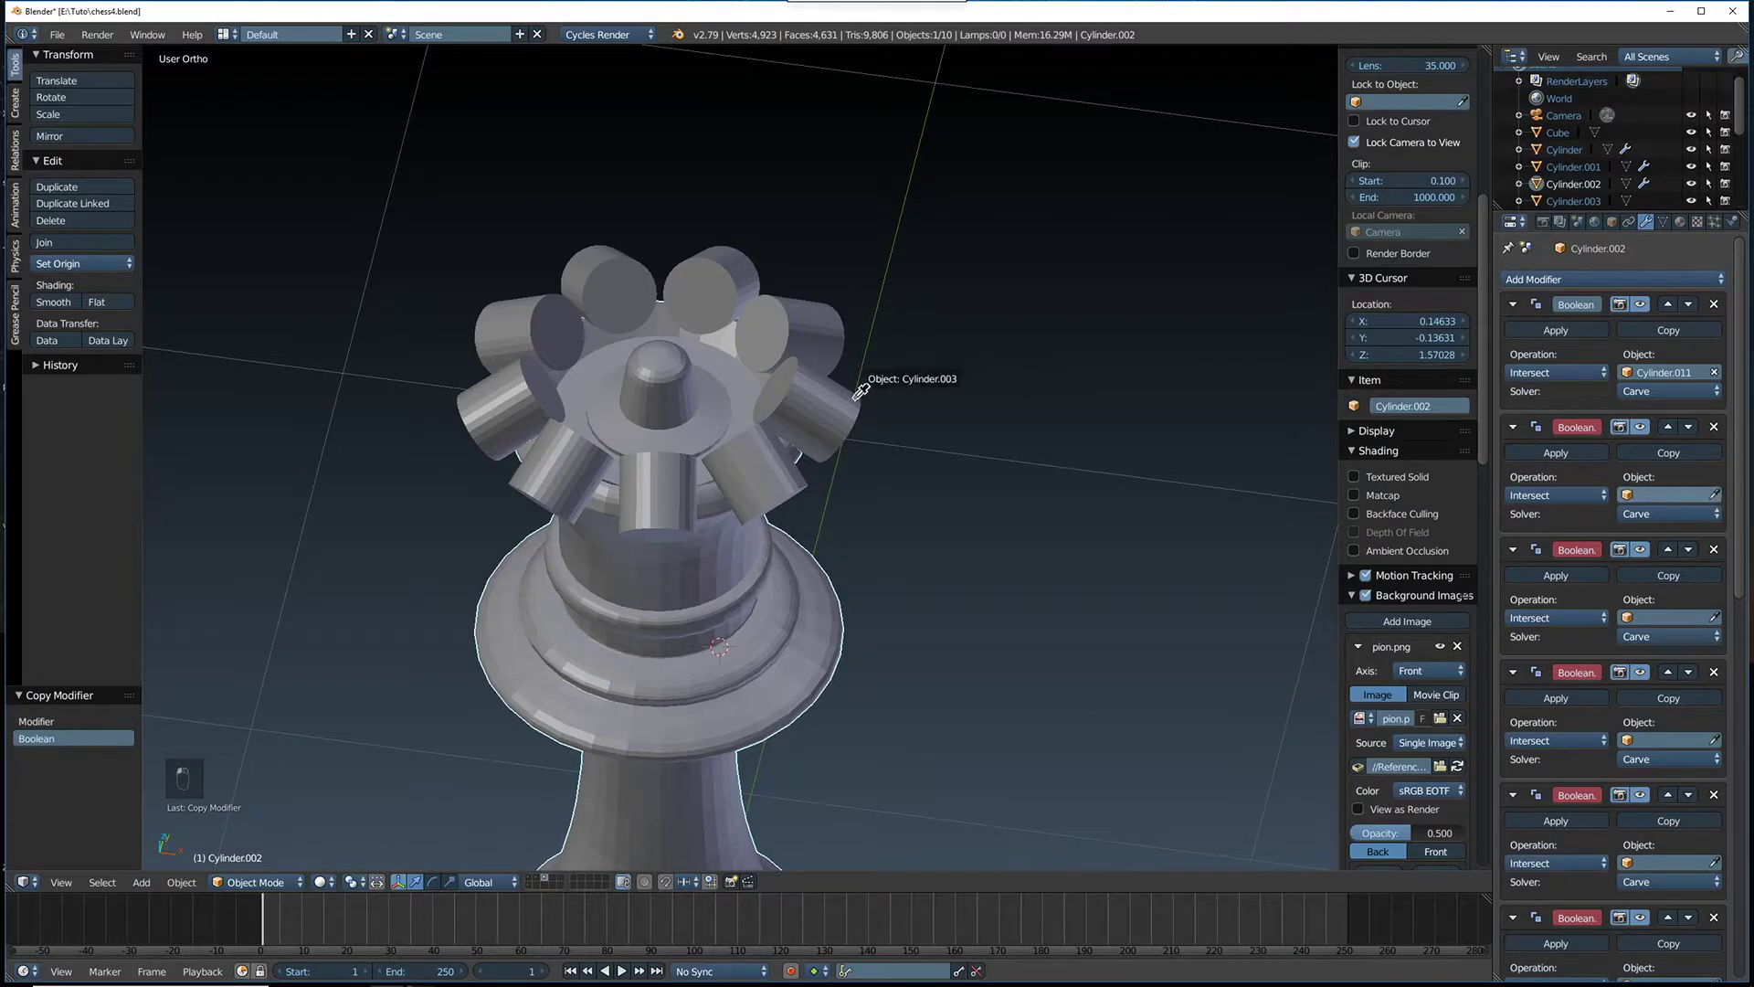
click(848, 407)
click(1715, 617)
click(820, 313)
click(1715, 740)
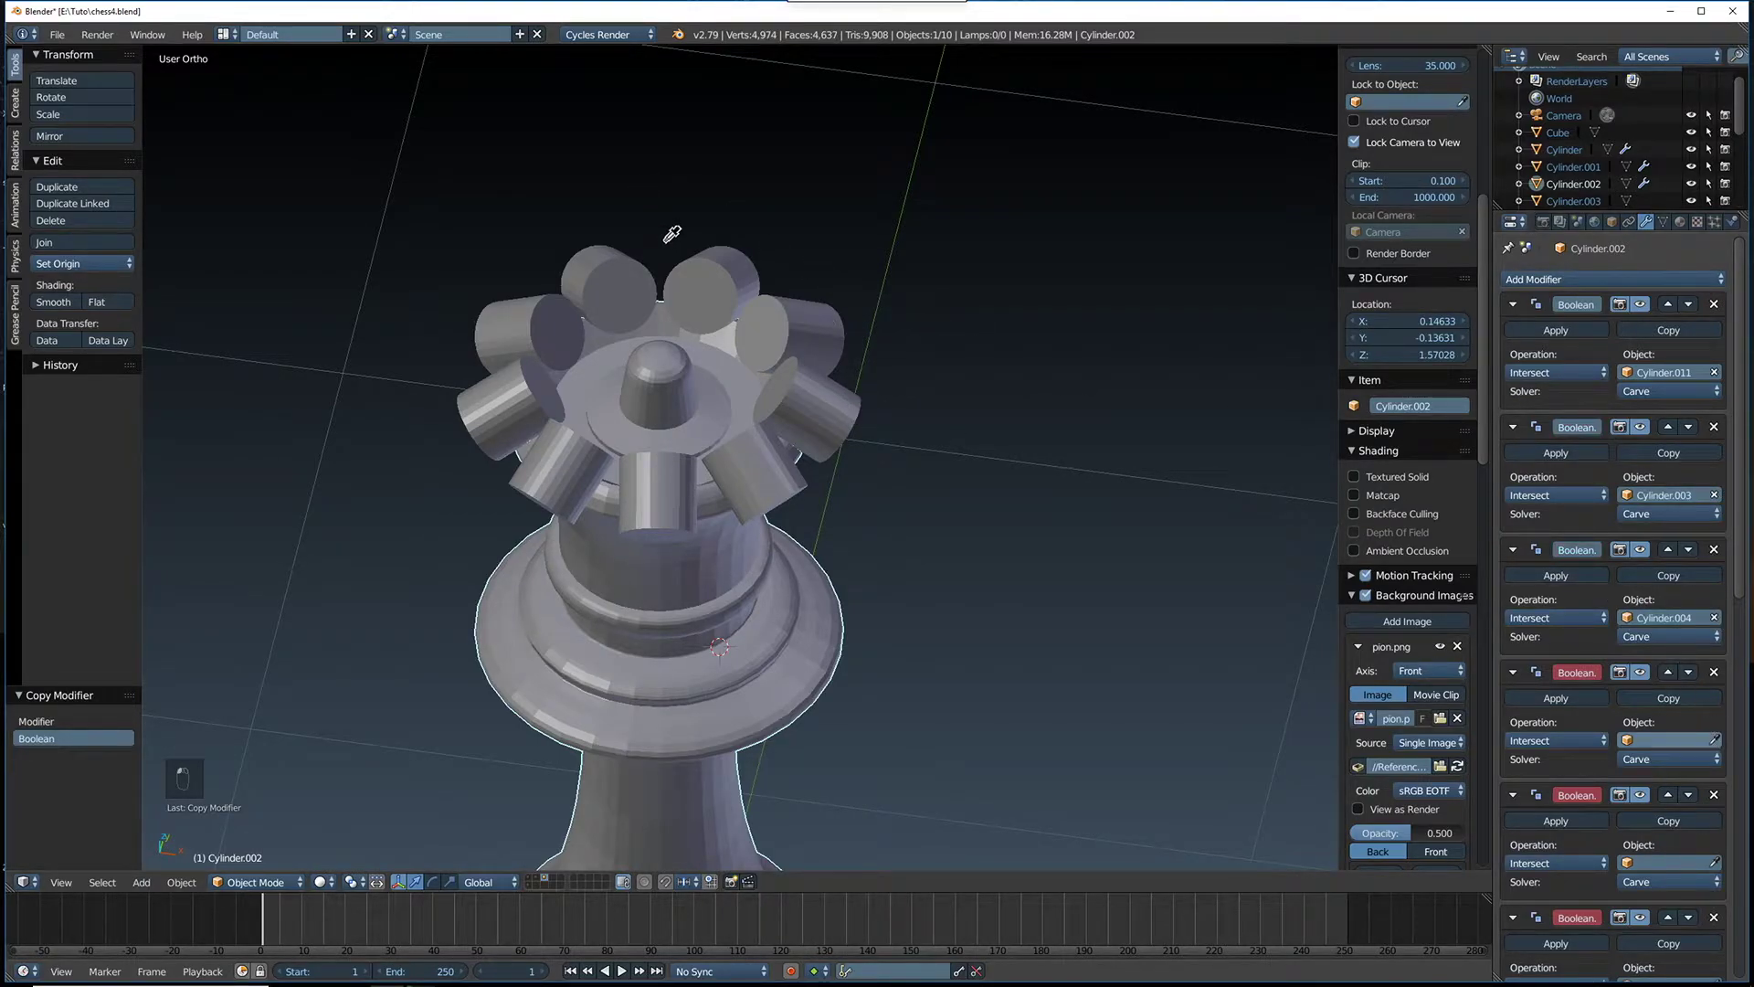
click(718, 271)
click(1715, 862)
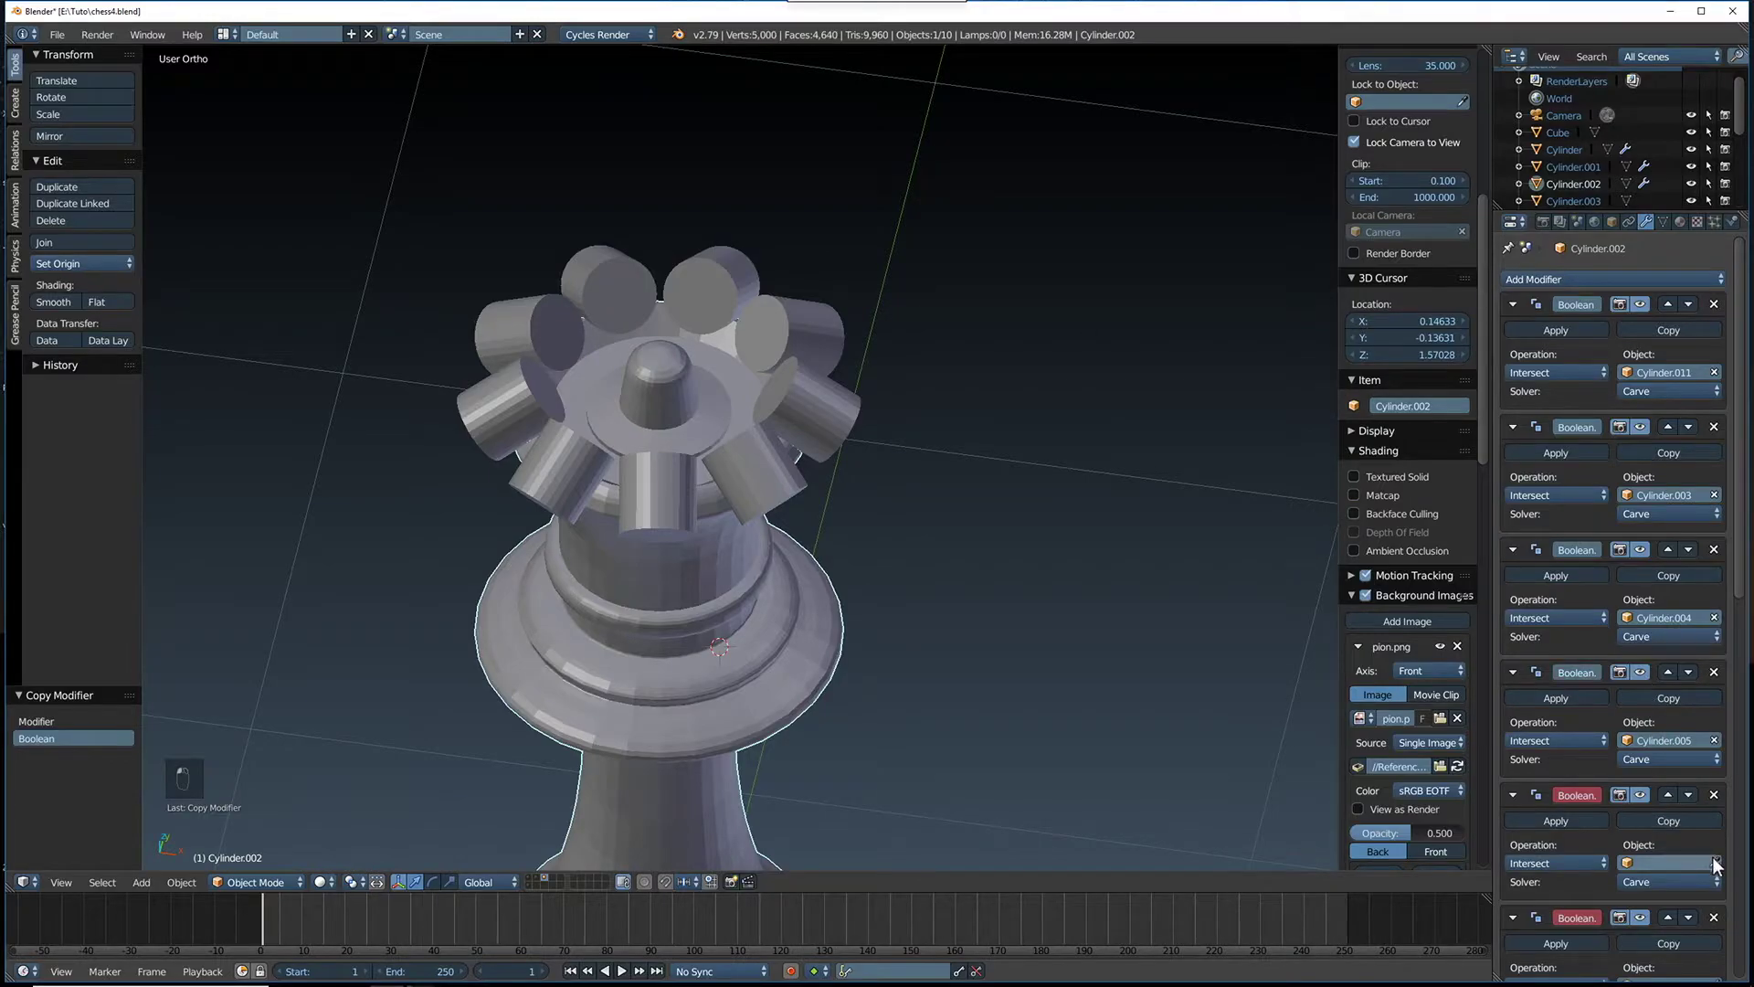
click(606, 265)
Assign Cylinder.007, Cylinder.008, Cylinder.009 and Cylinder.010 as the objects of the next four Boolean modifiers
scroll(1663, 770, down, 1)
scroll(1657, 769, down, 10)
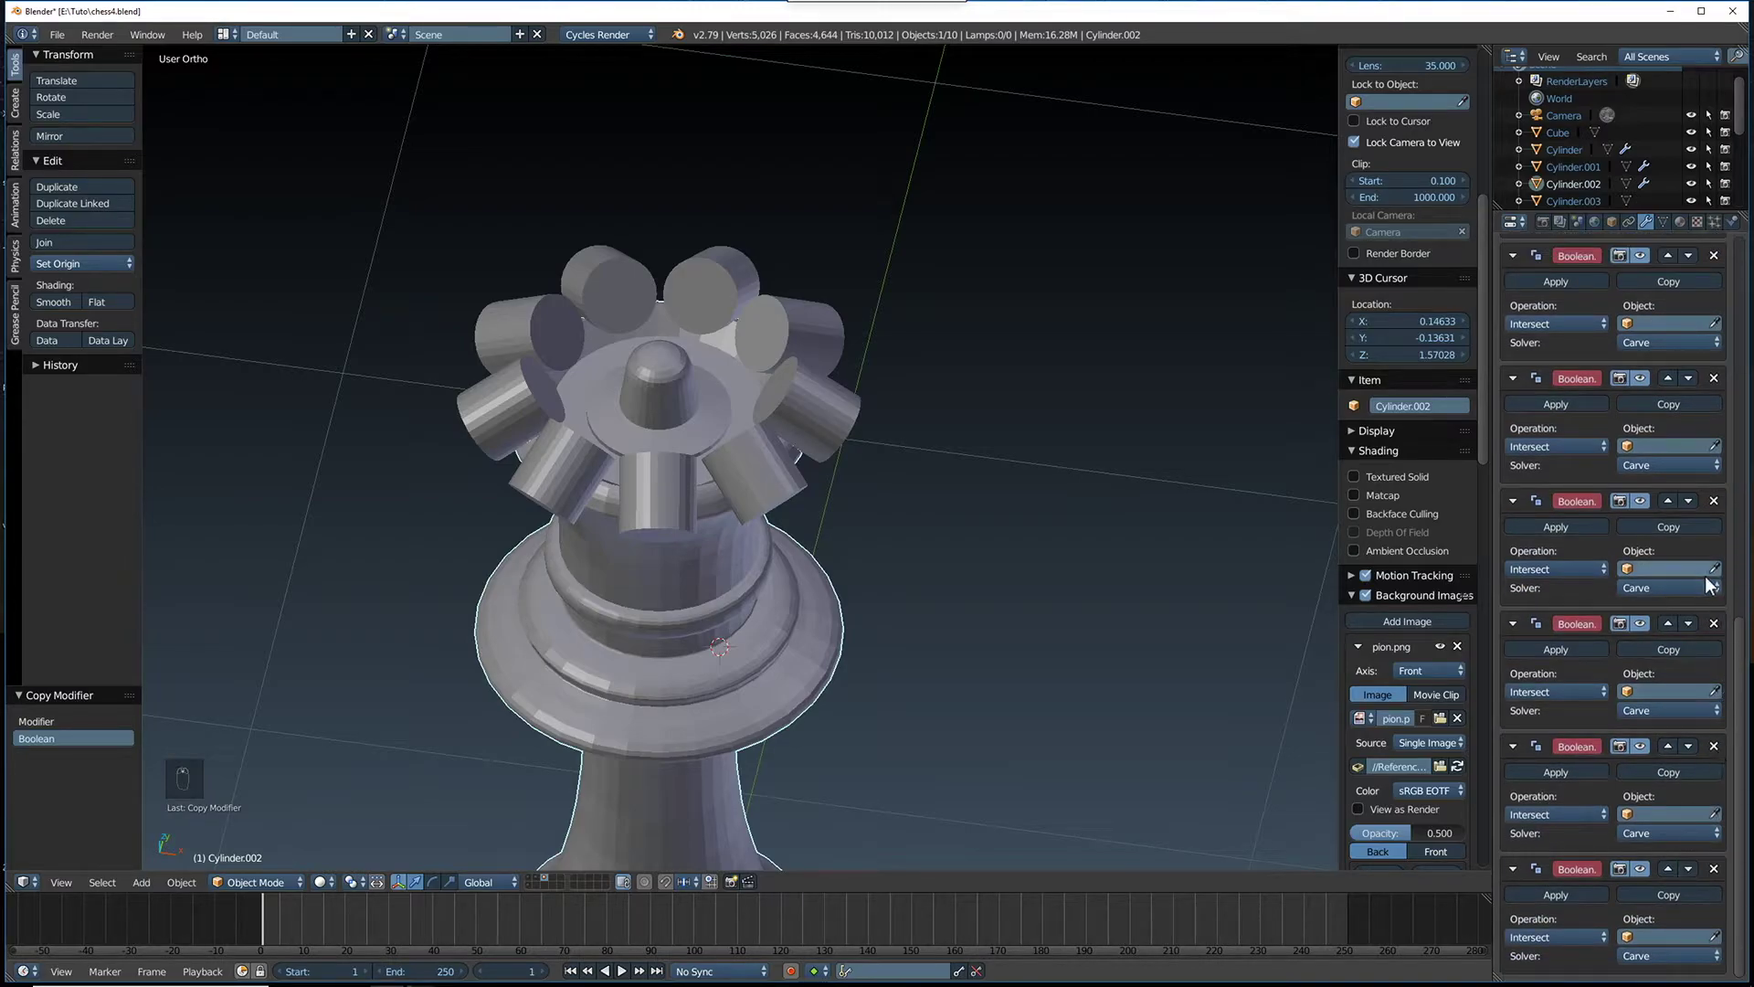
scroll(1695, 578, up, 2)
scroll(1663, 573, up, 2)
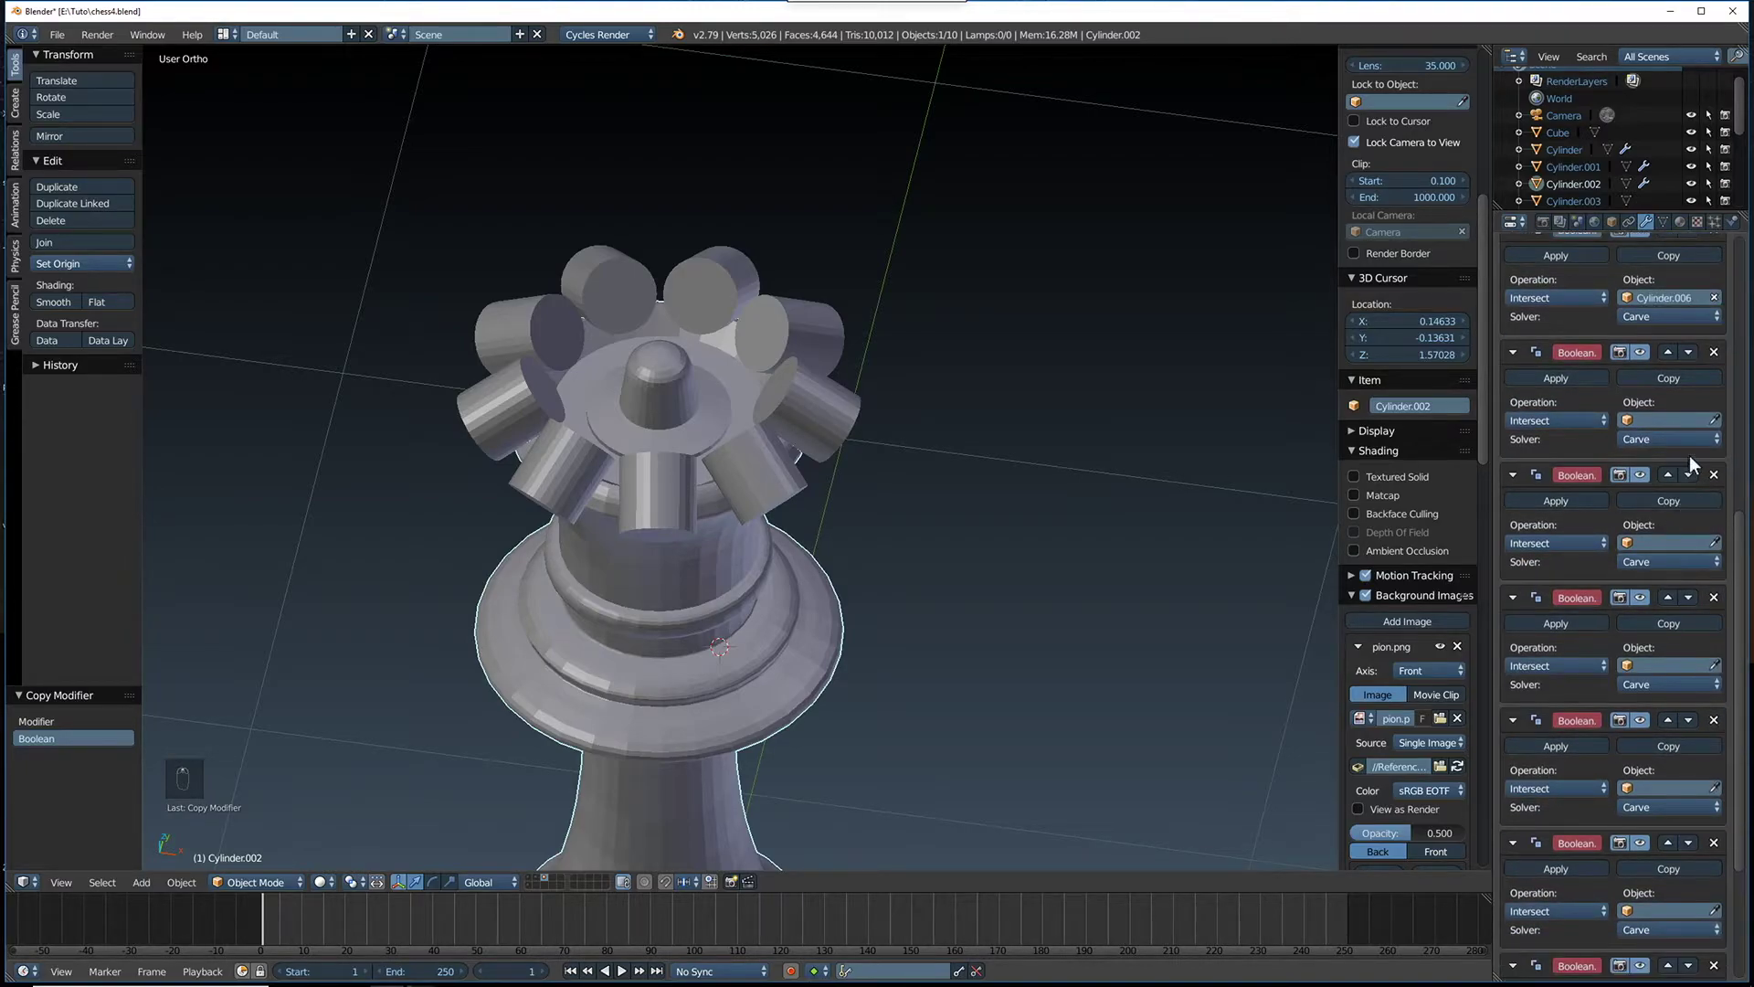
click(1713, 419)
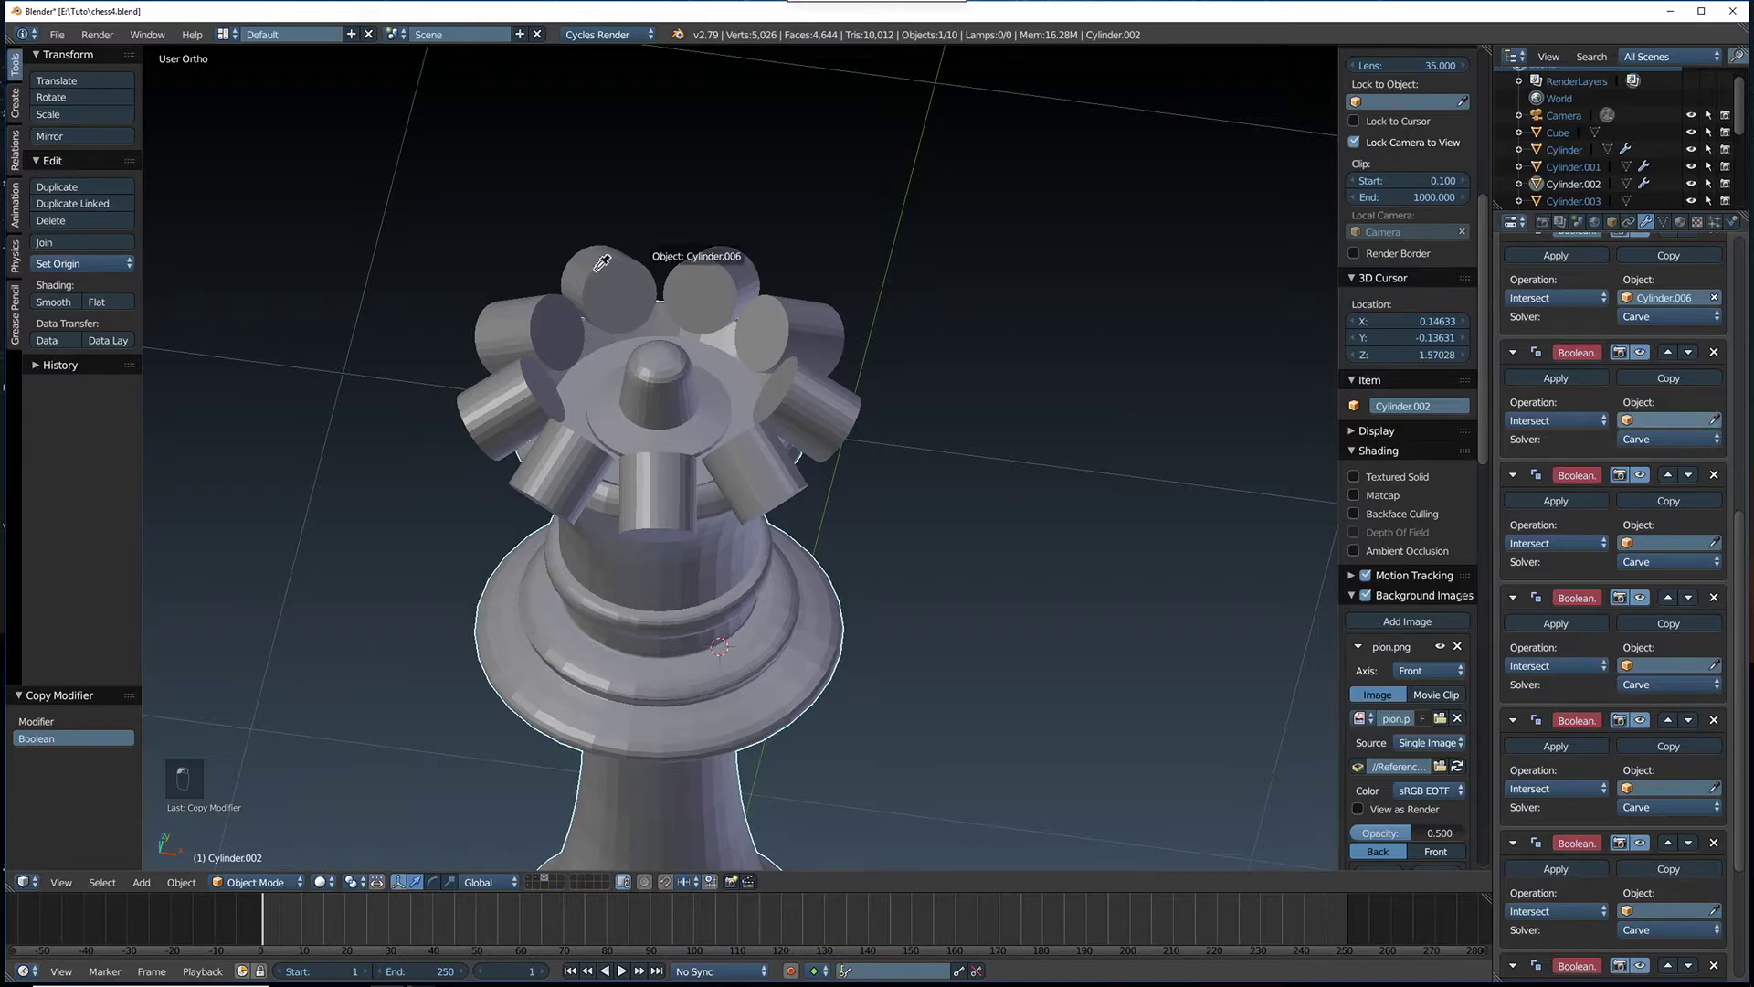
click(540, 289)
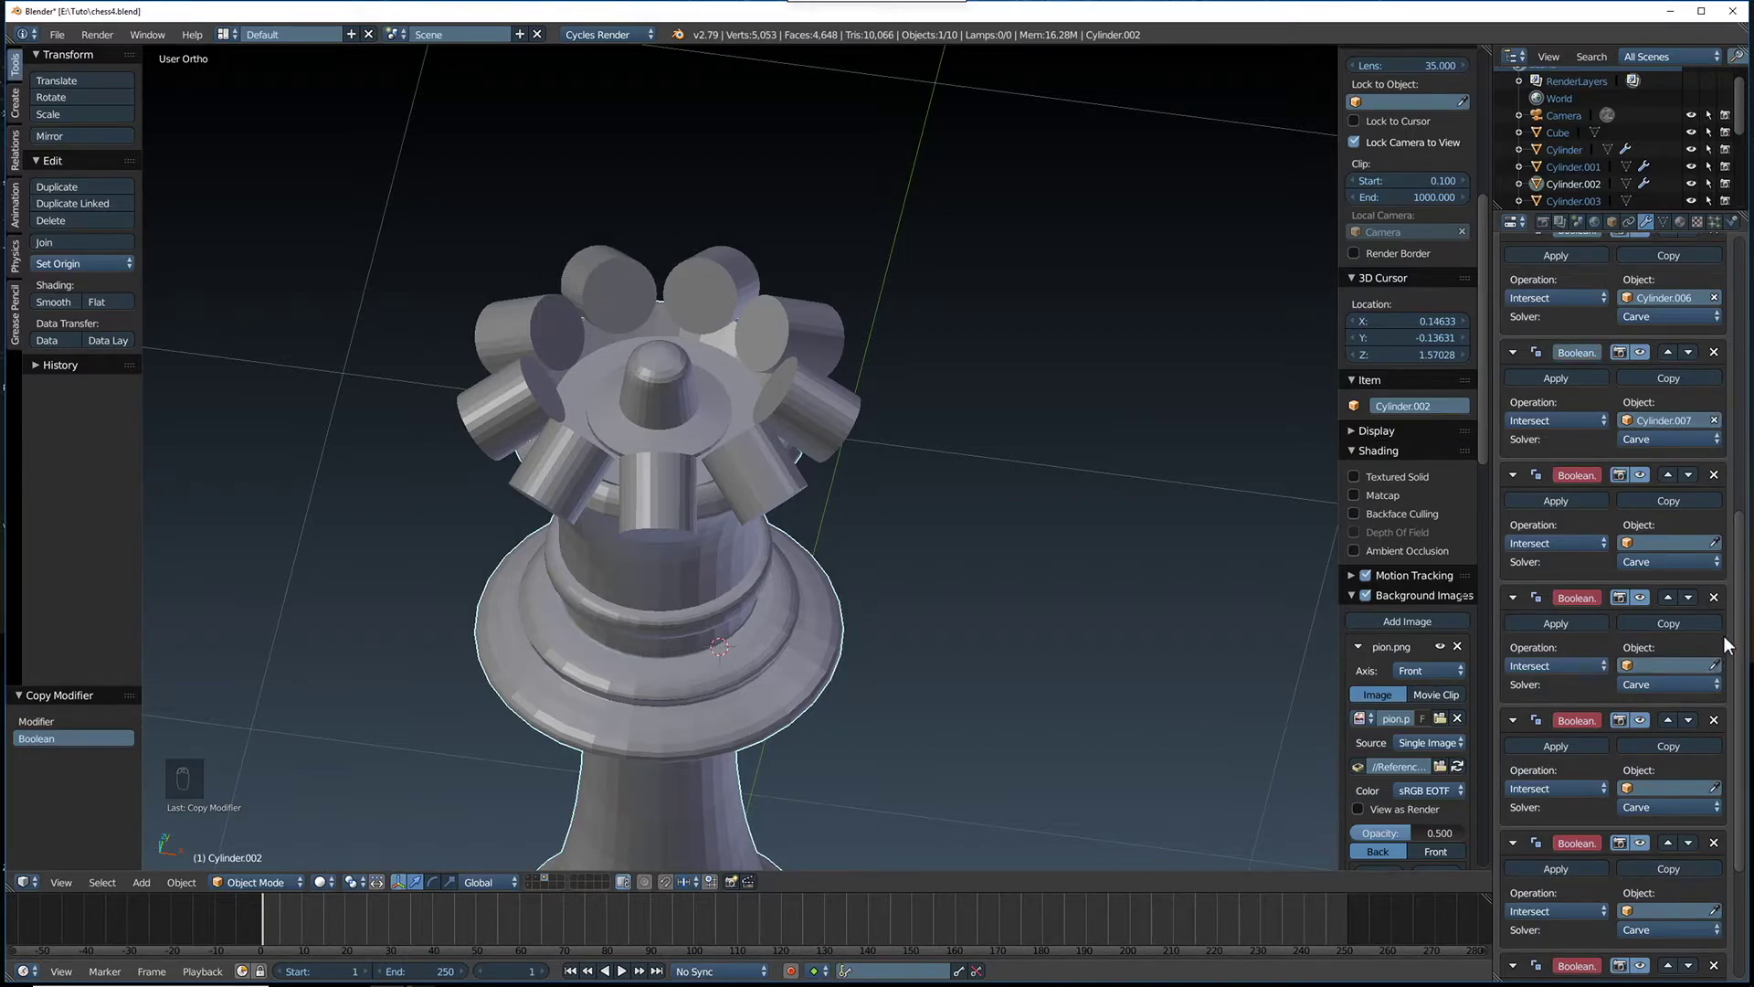
click(1714, 543)
click(517, 381)
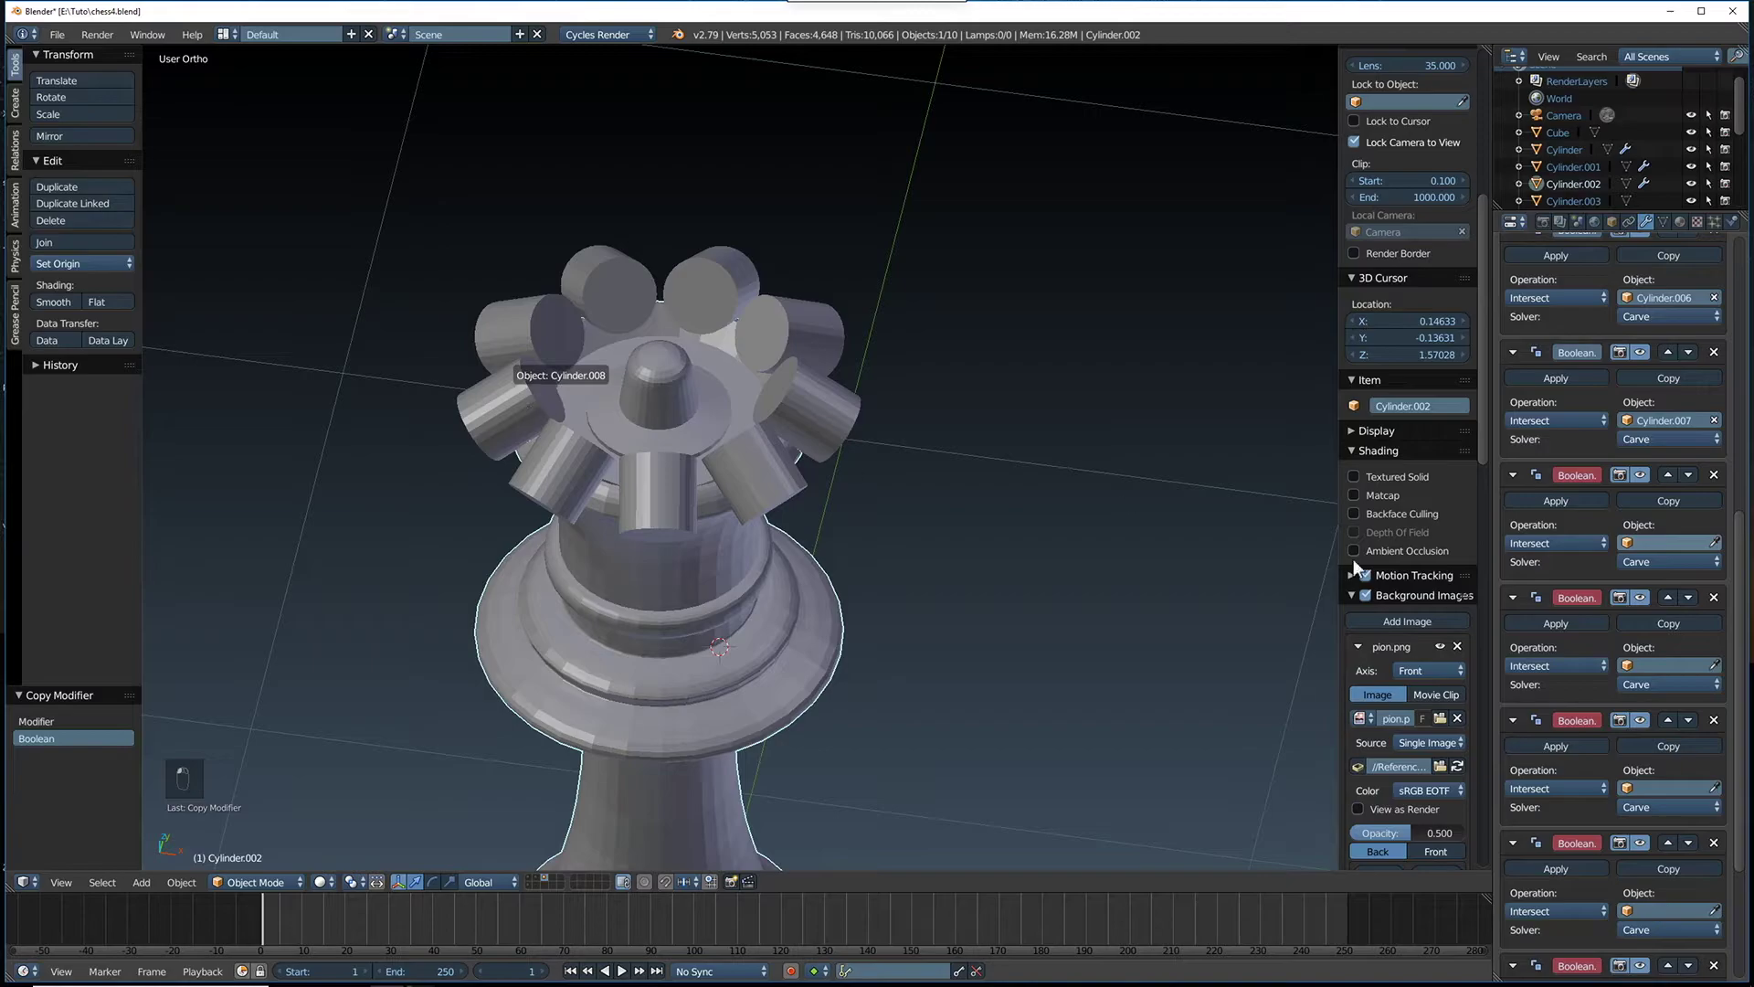
click(584, 470)
click(1715, 787)
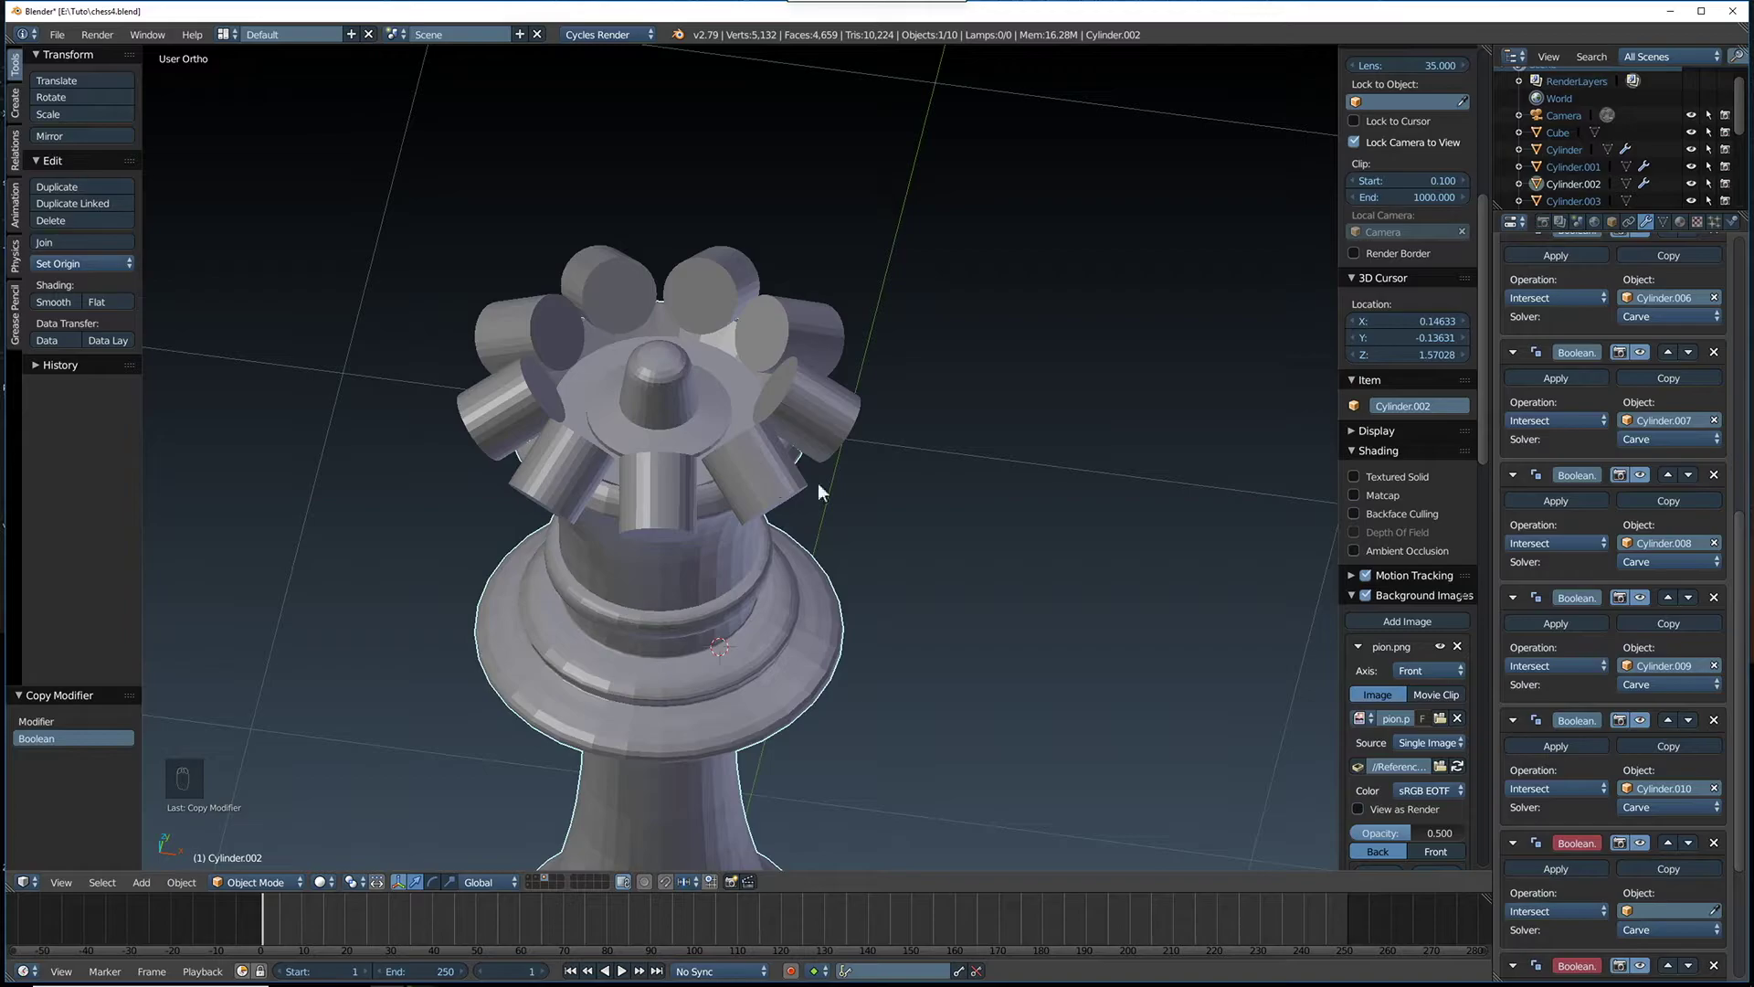
Assign Cylinder.011 as the object of the tenth Boolean modifier and check the stack for duplicate assignments
click(1715, 910)
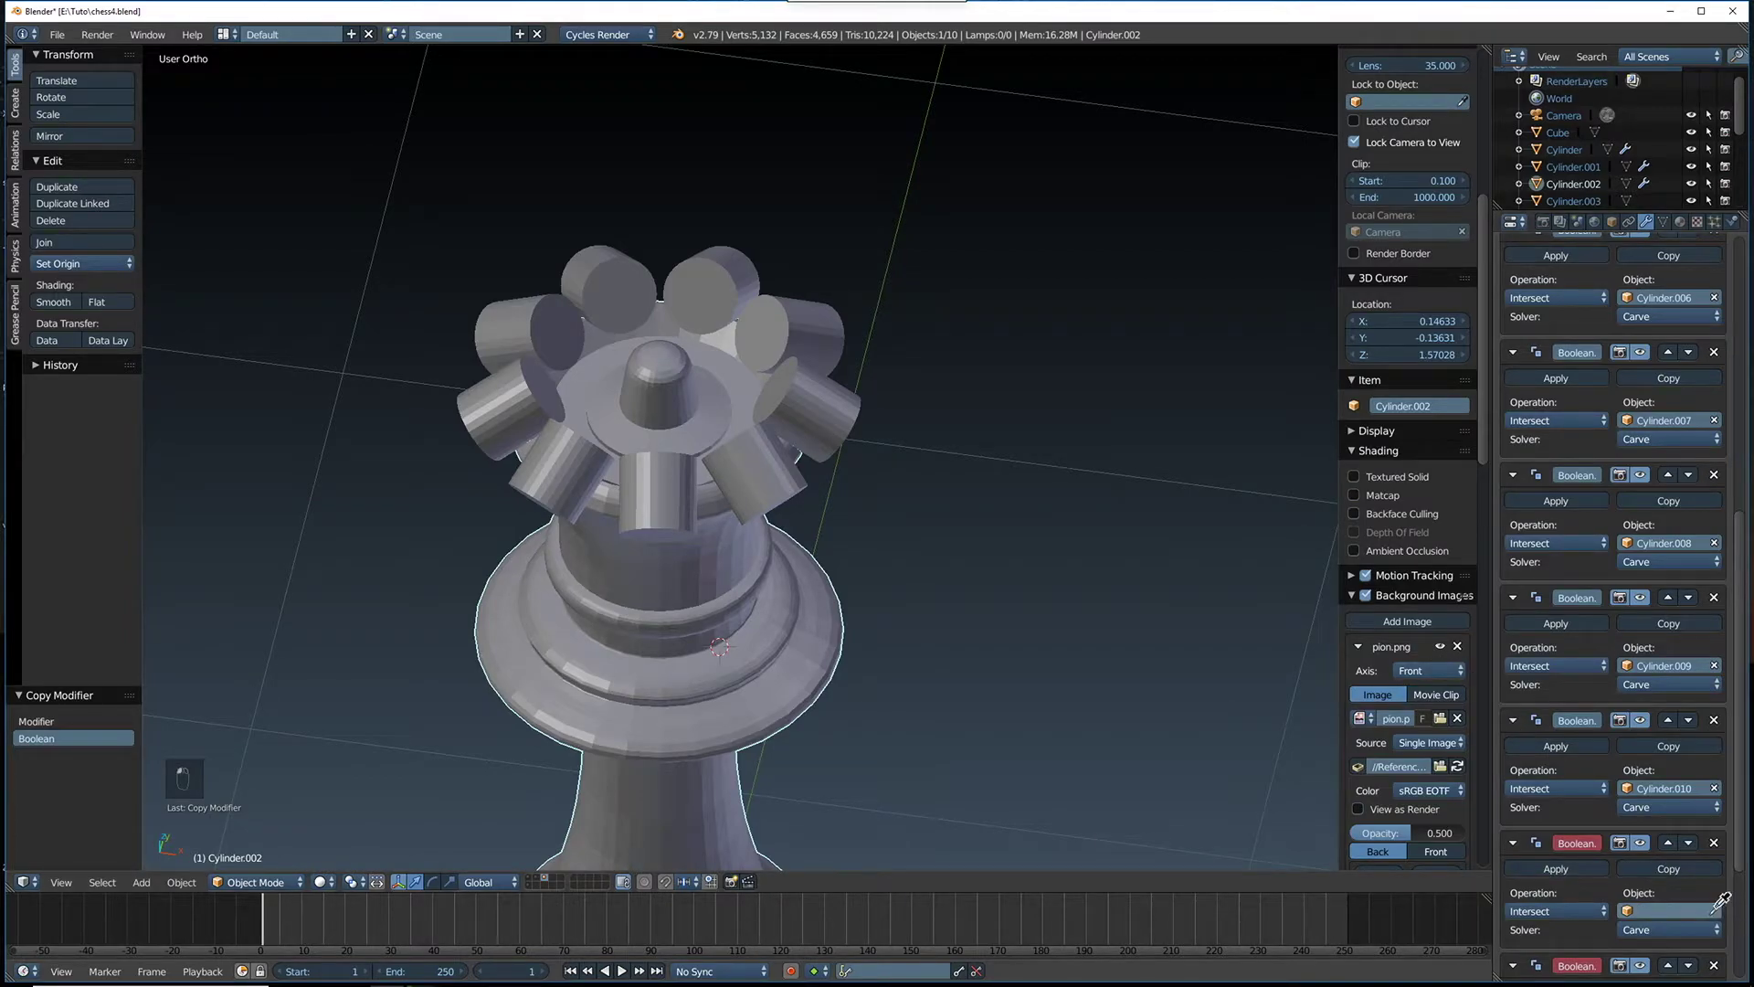
click(787, 482)
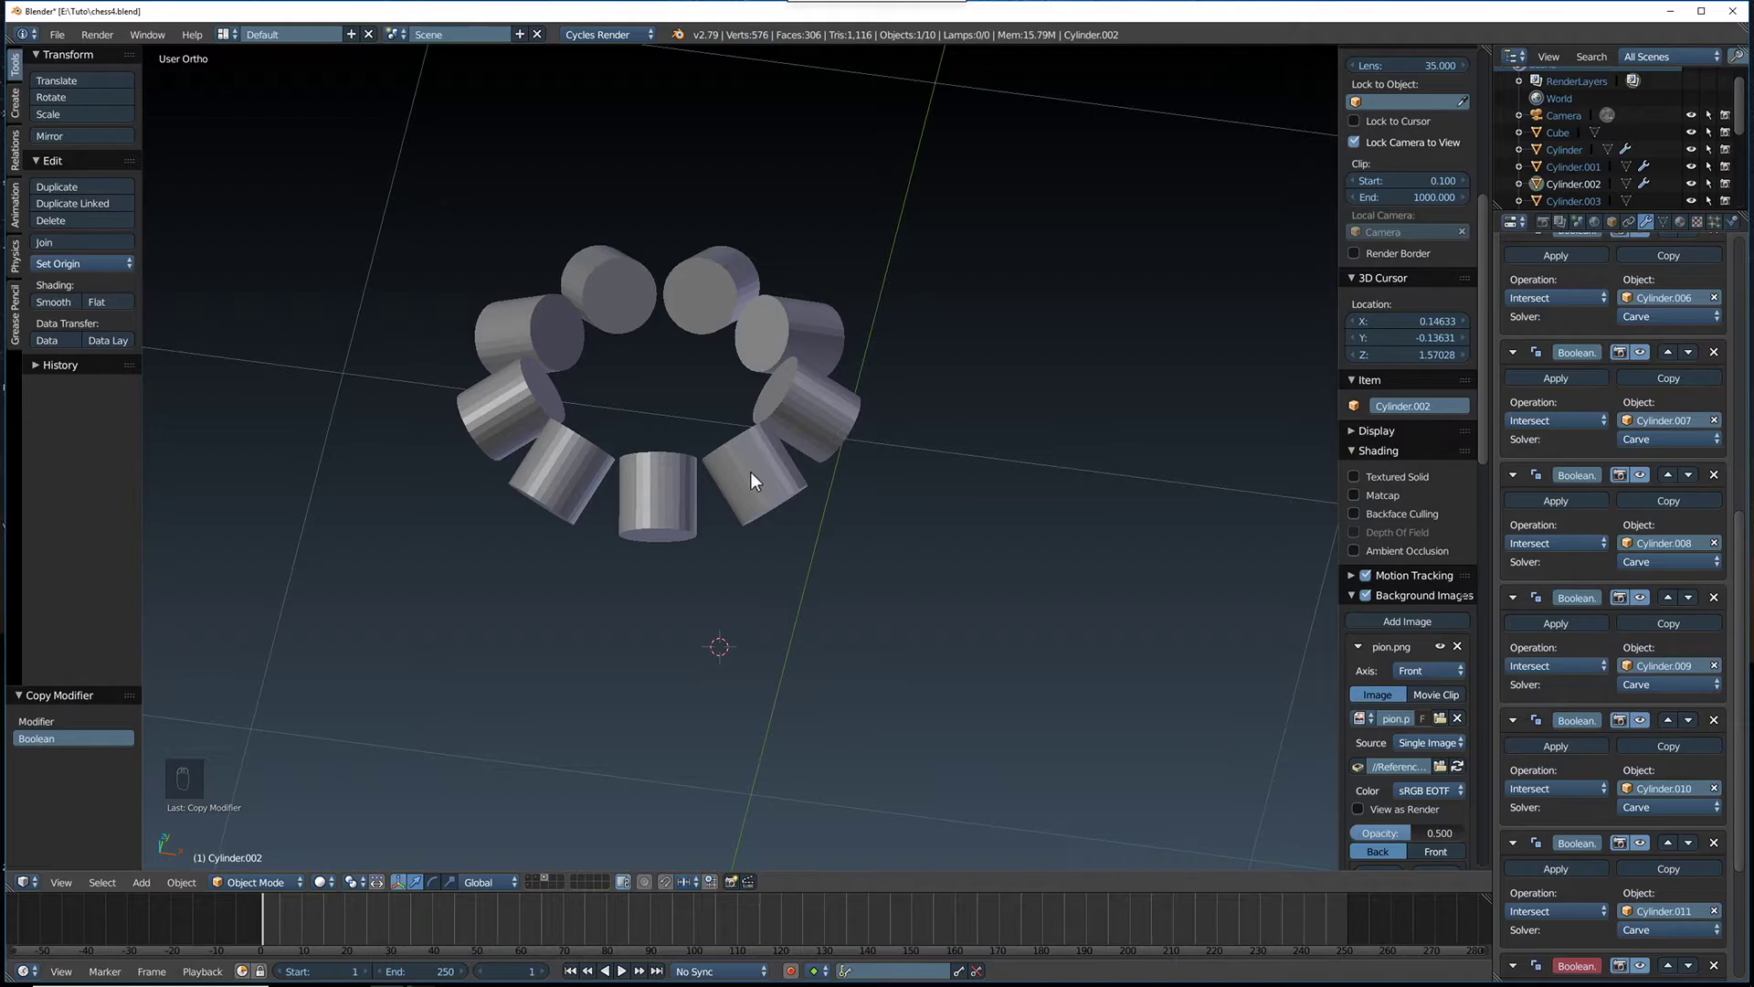
scroll(1623, 587, up, 10)
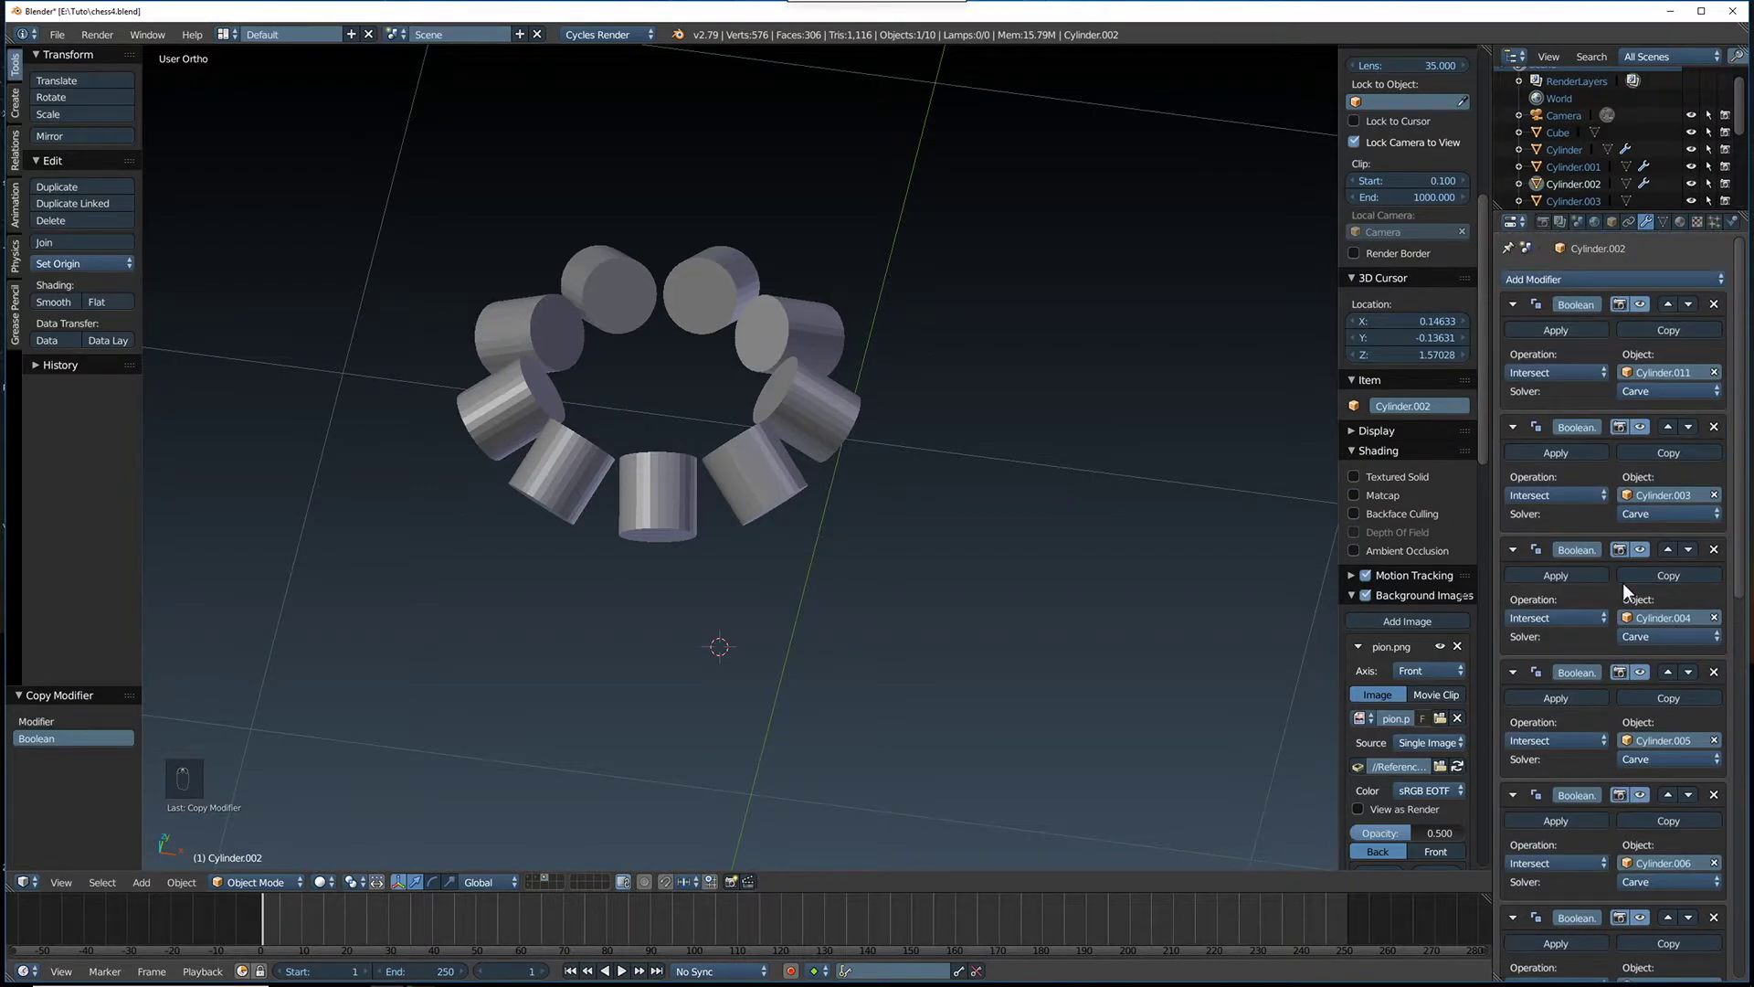
scroll(1622, 583, down, 6)
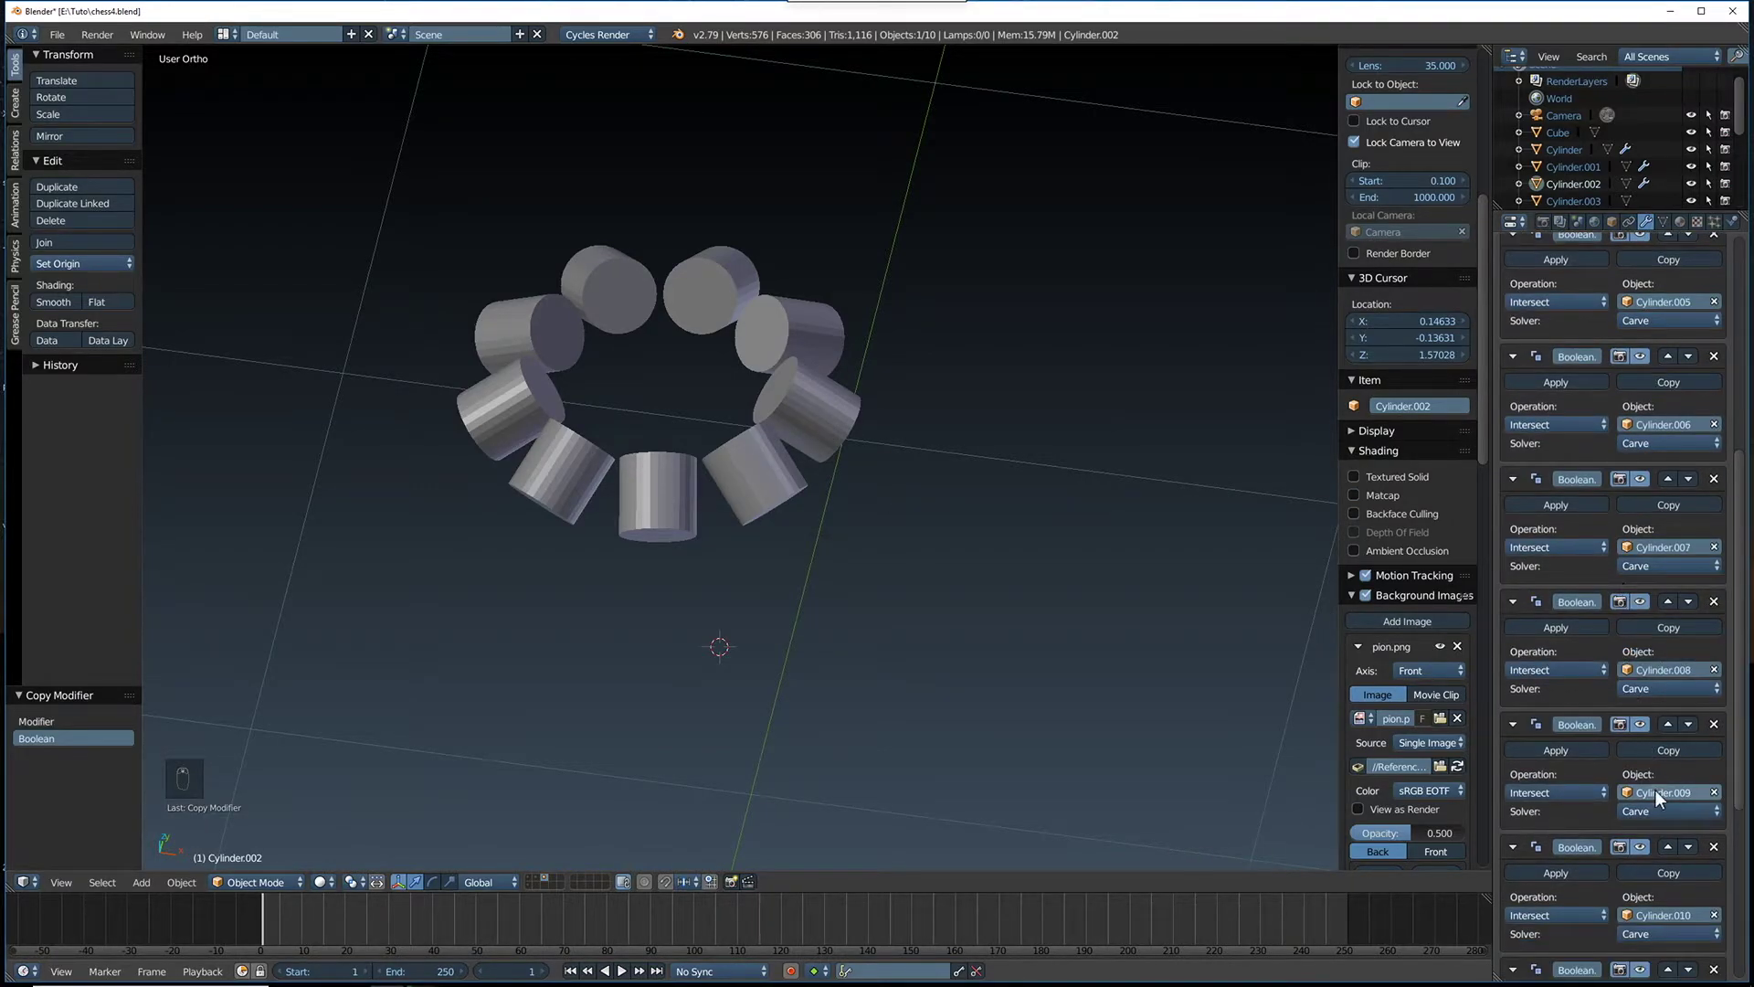
scroll(1652, 796, down, 5)
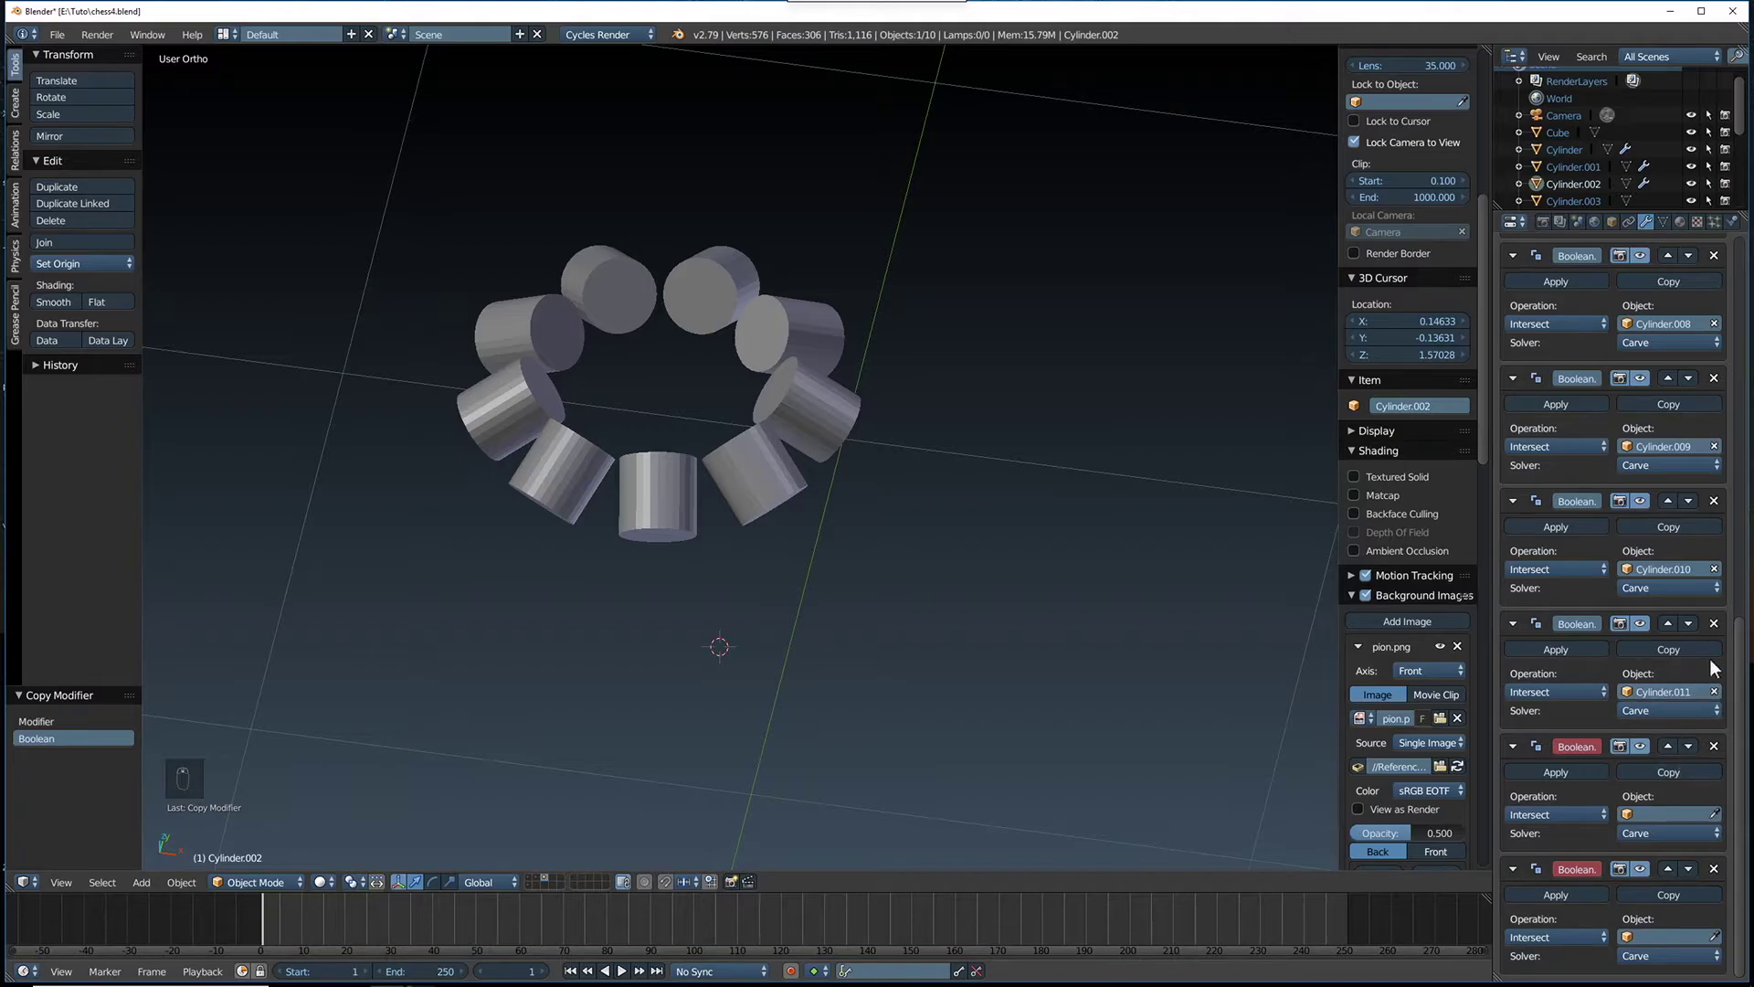
Remove the duplicate Cylinder.011 Boolean modifier at the end of the stack and the two empty ones after it
click(1714, 625)
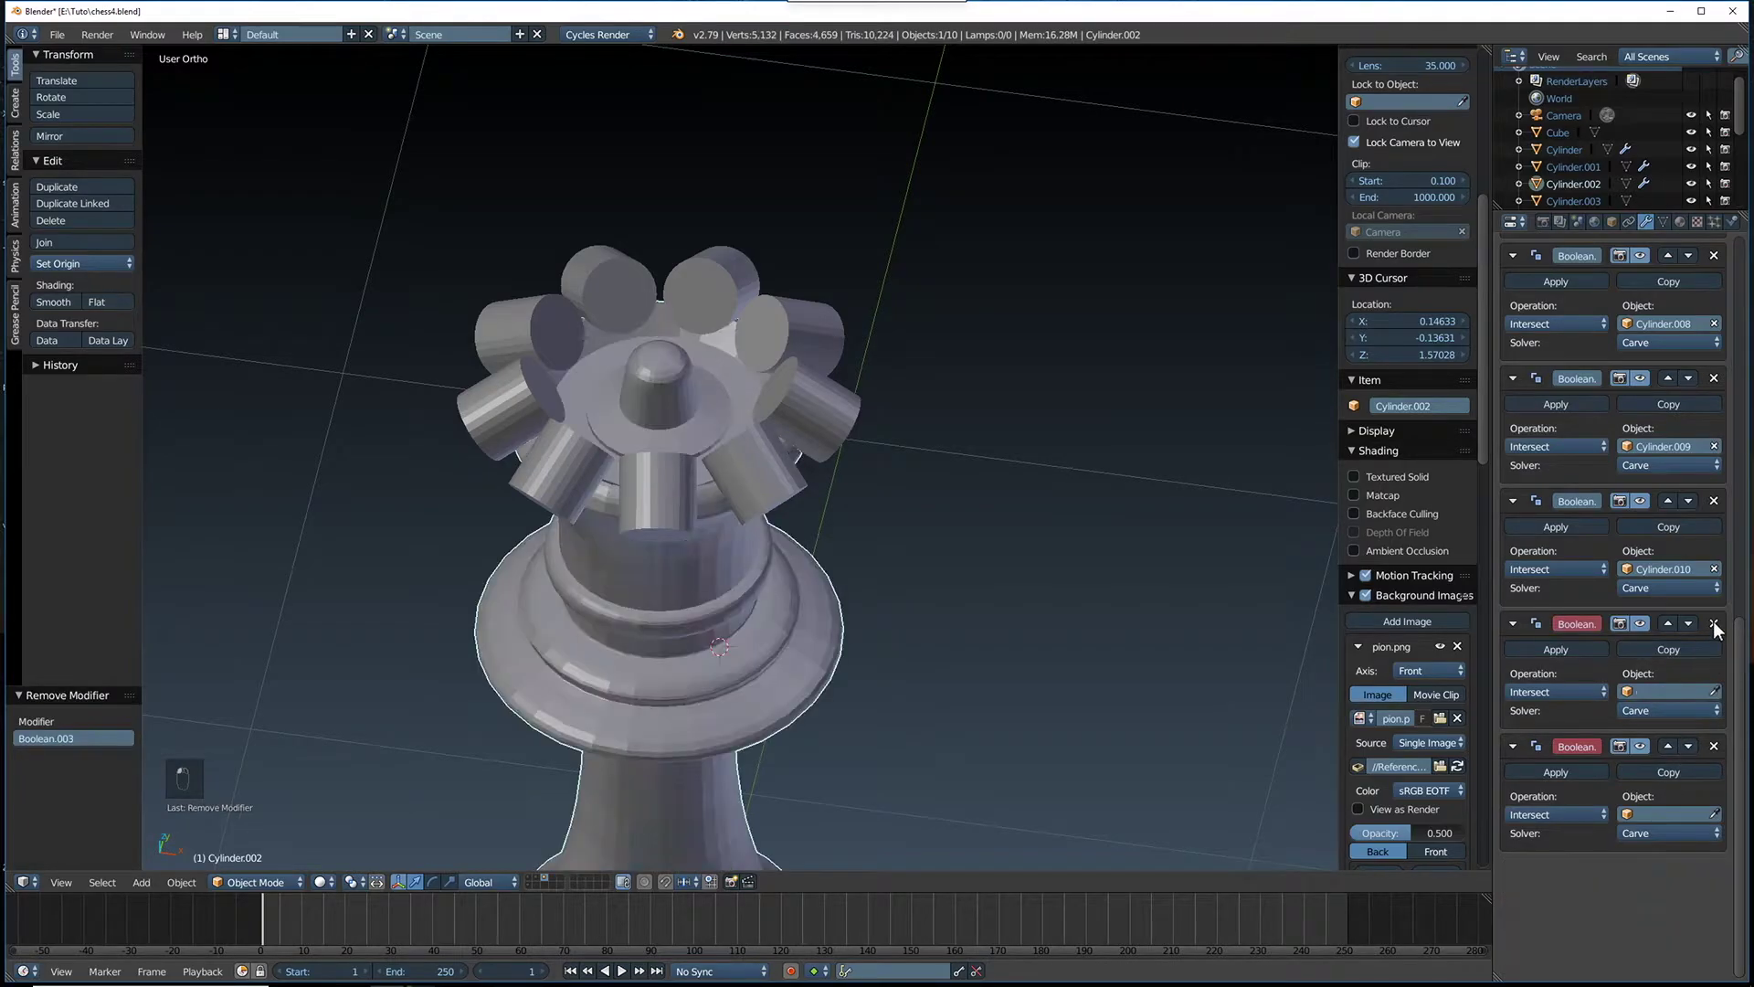
click(1713, 625)
click(1714, 624)
Add a Subdivision Surface modifier to the queen's body and set its view subdivisions to 0
scroll(1686, 629, up, 10)
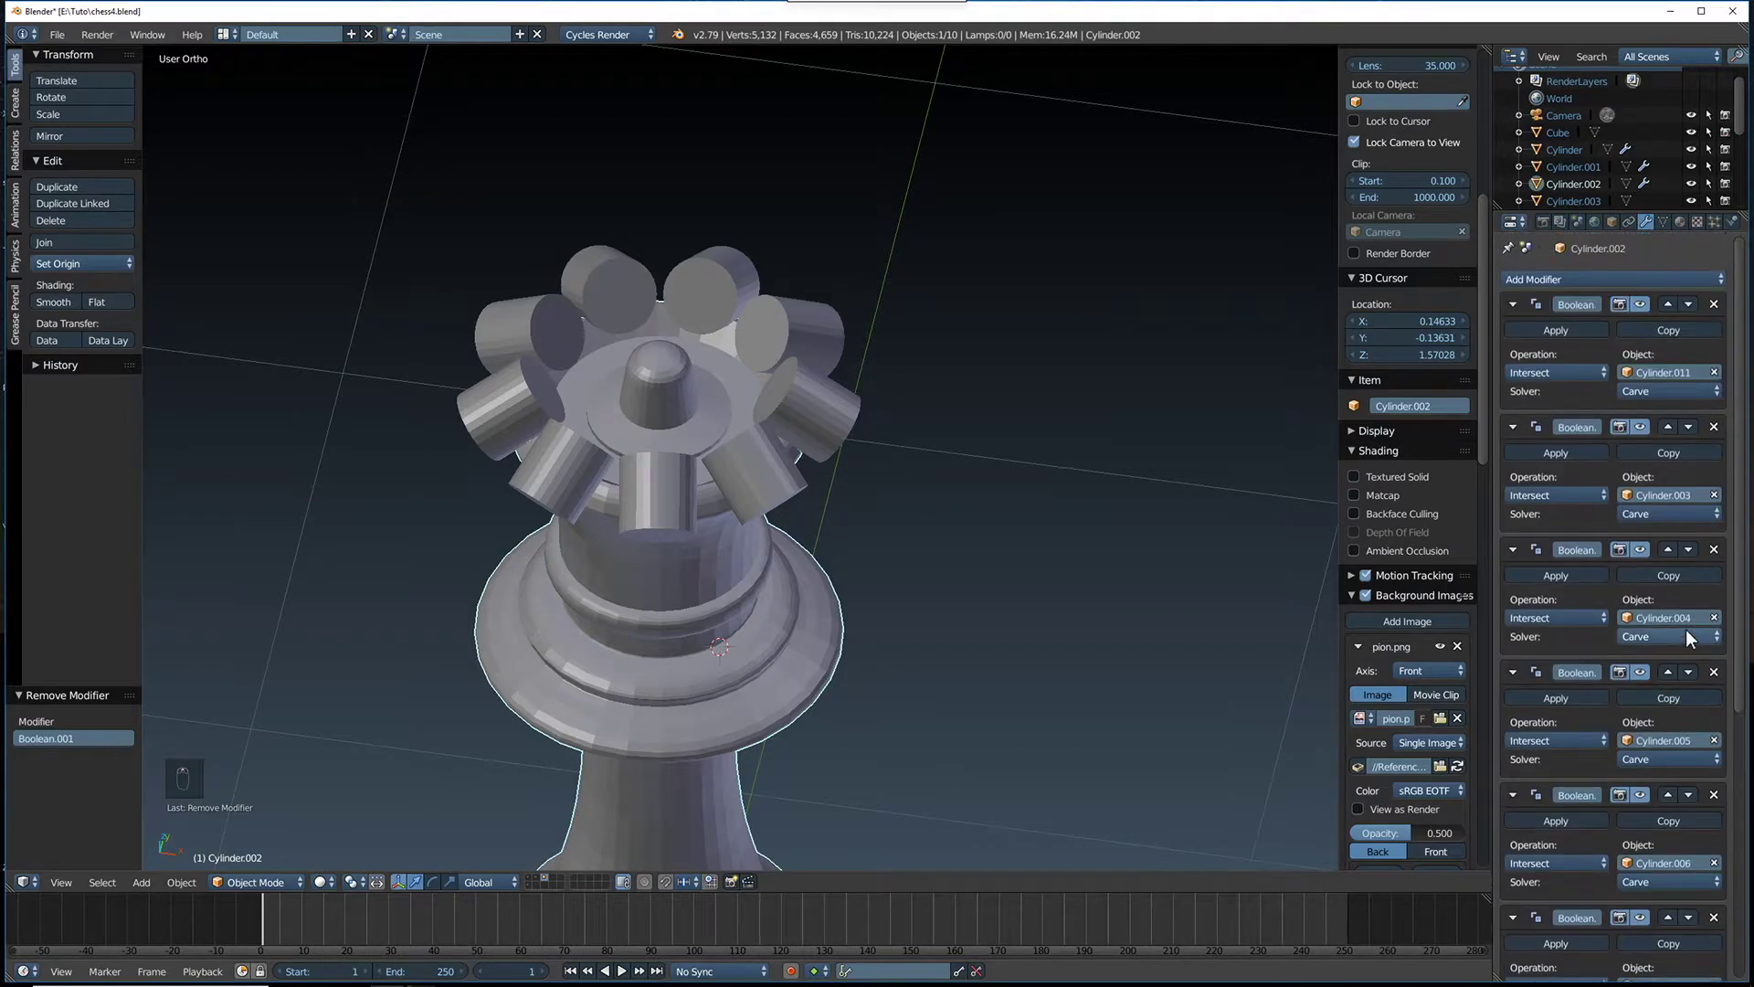
scroll(1686, 629, down, 10)
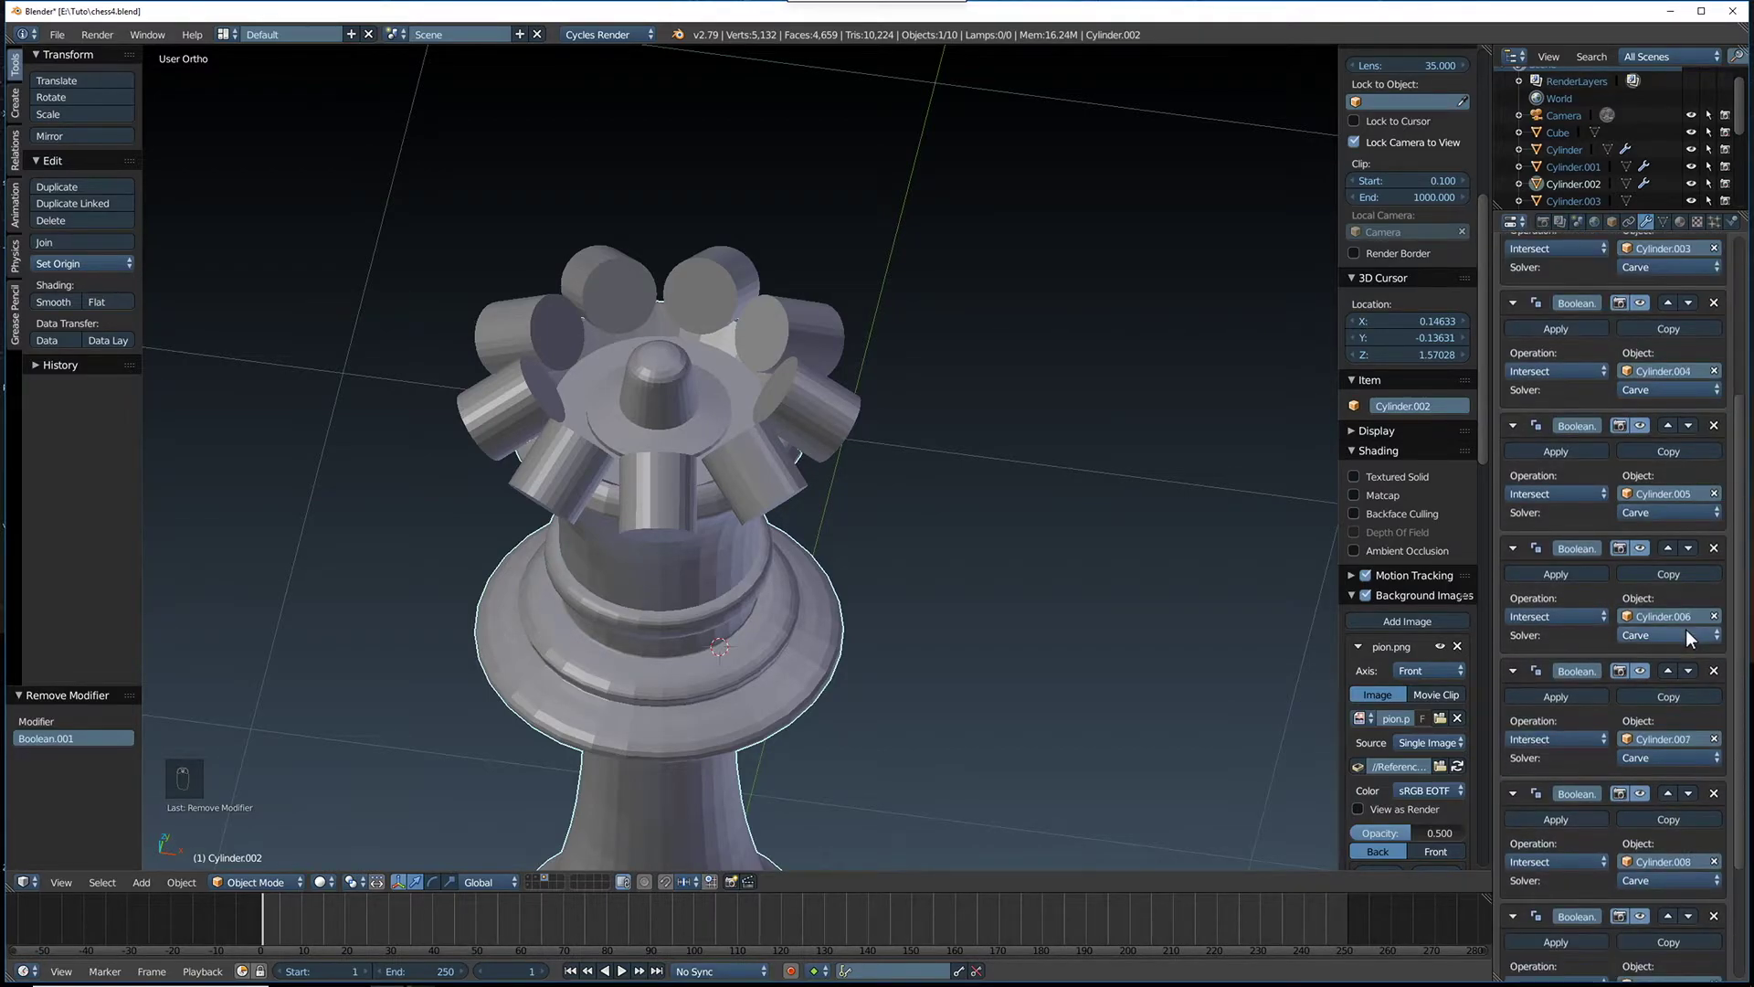
scroll(1684, 628, up, 8)
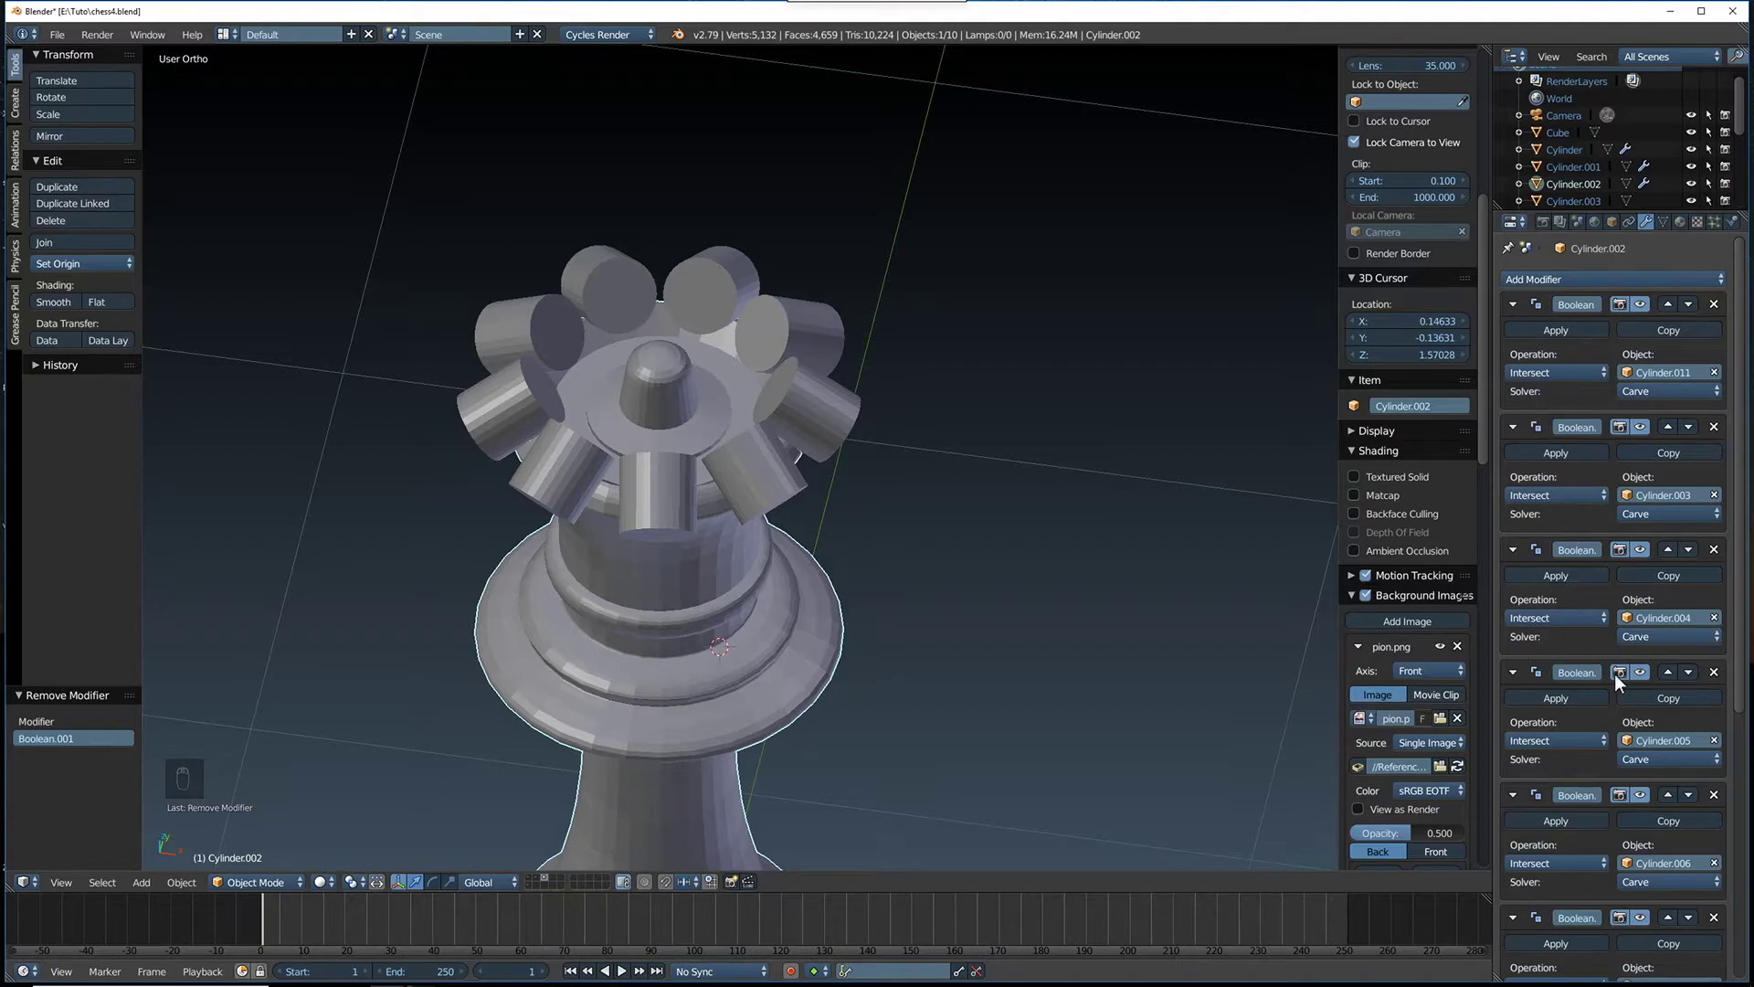
scroll(1613, 671, down, 10)
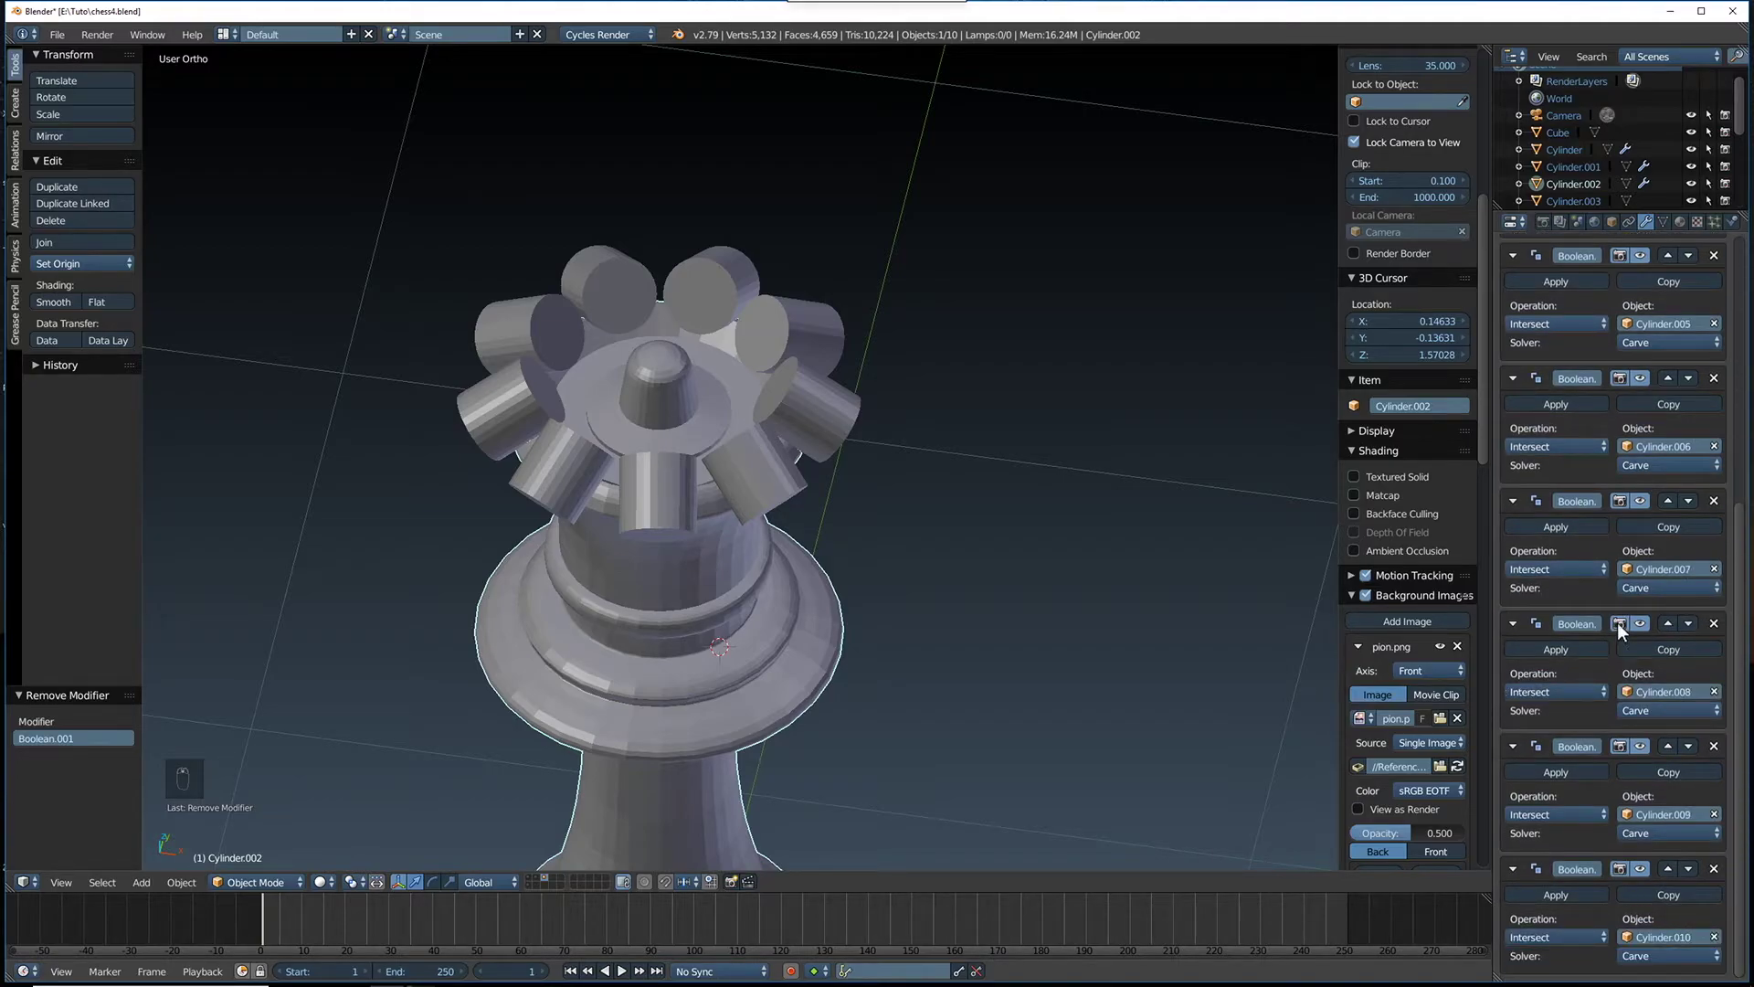
scroll(1617, 622, up, 10)
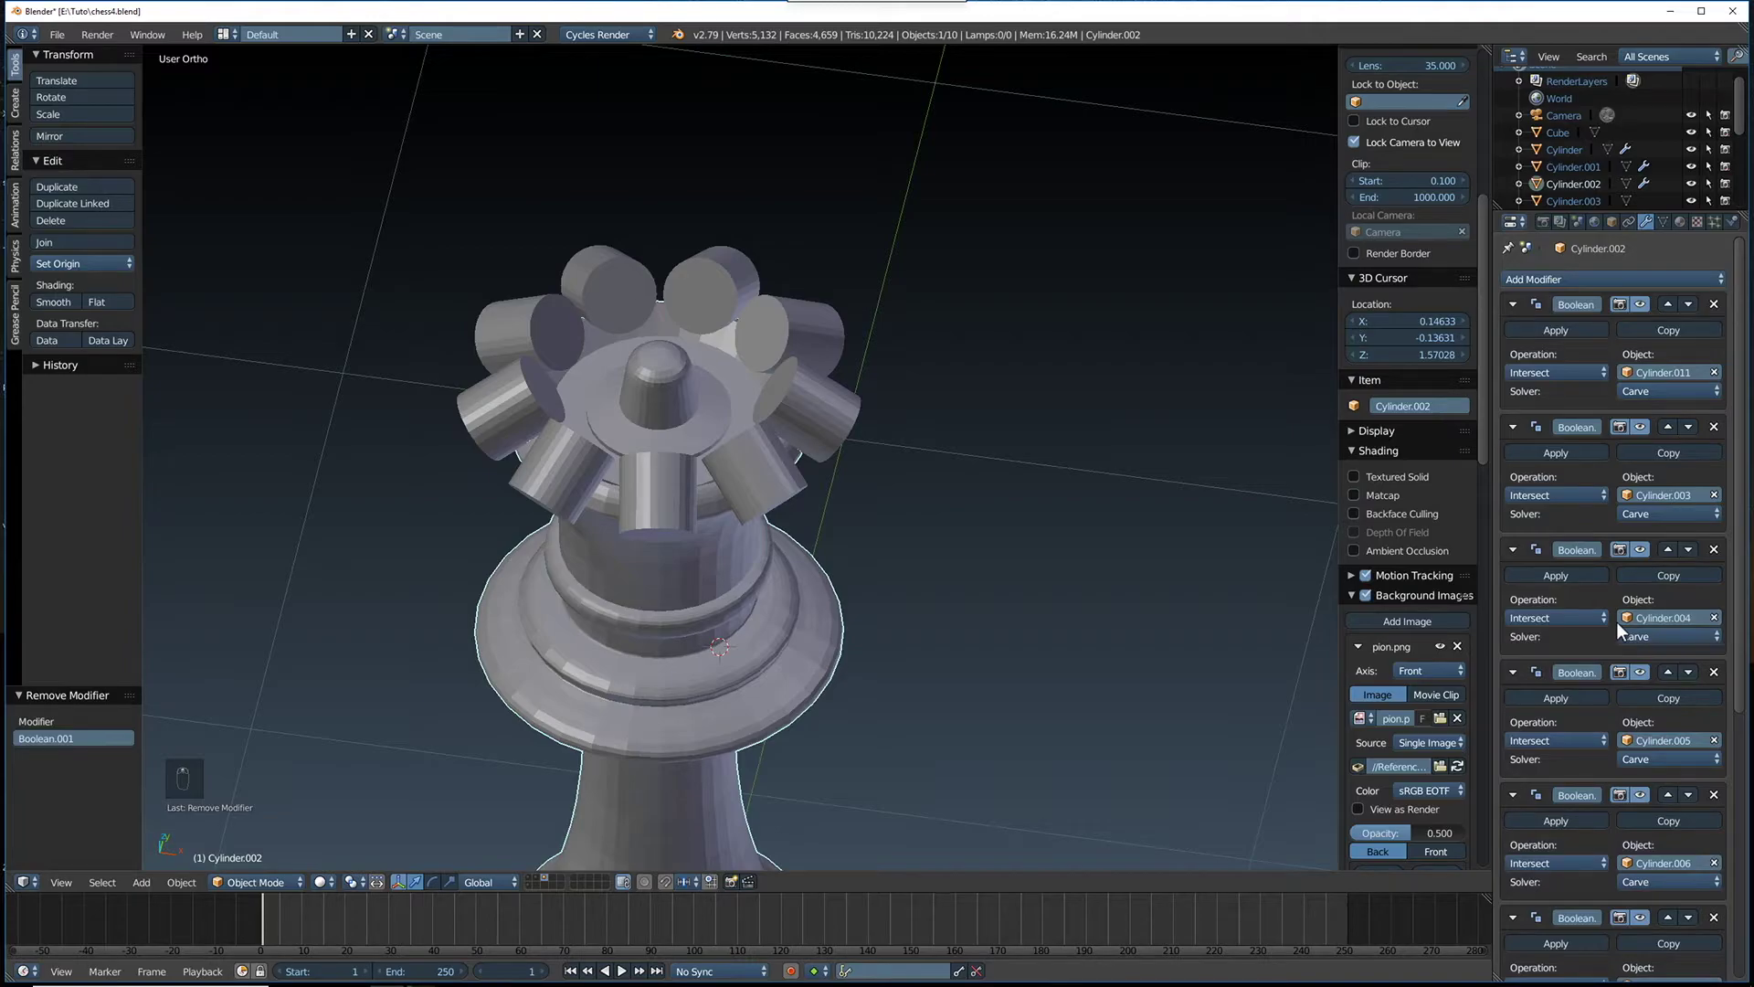
click(1630, 277)
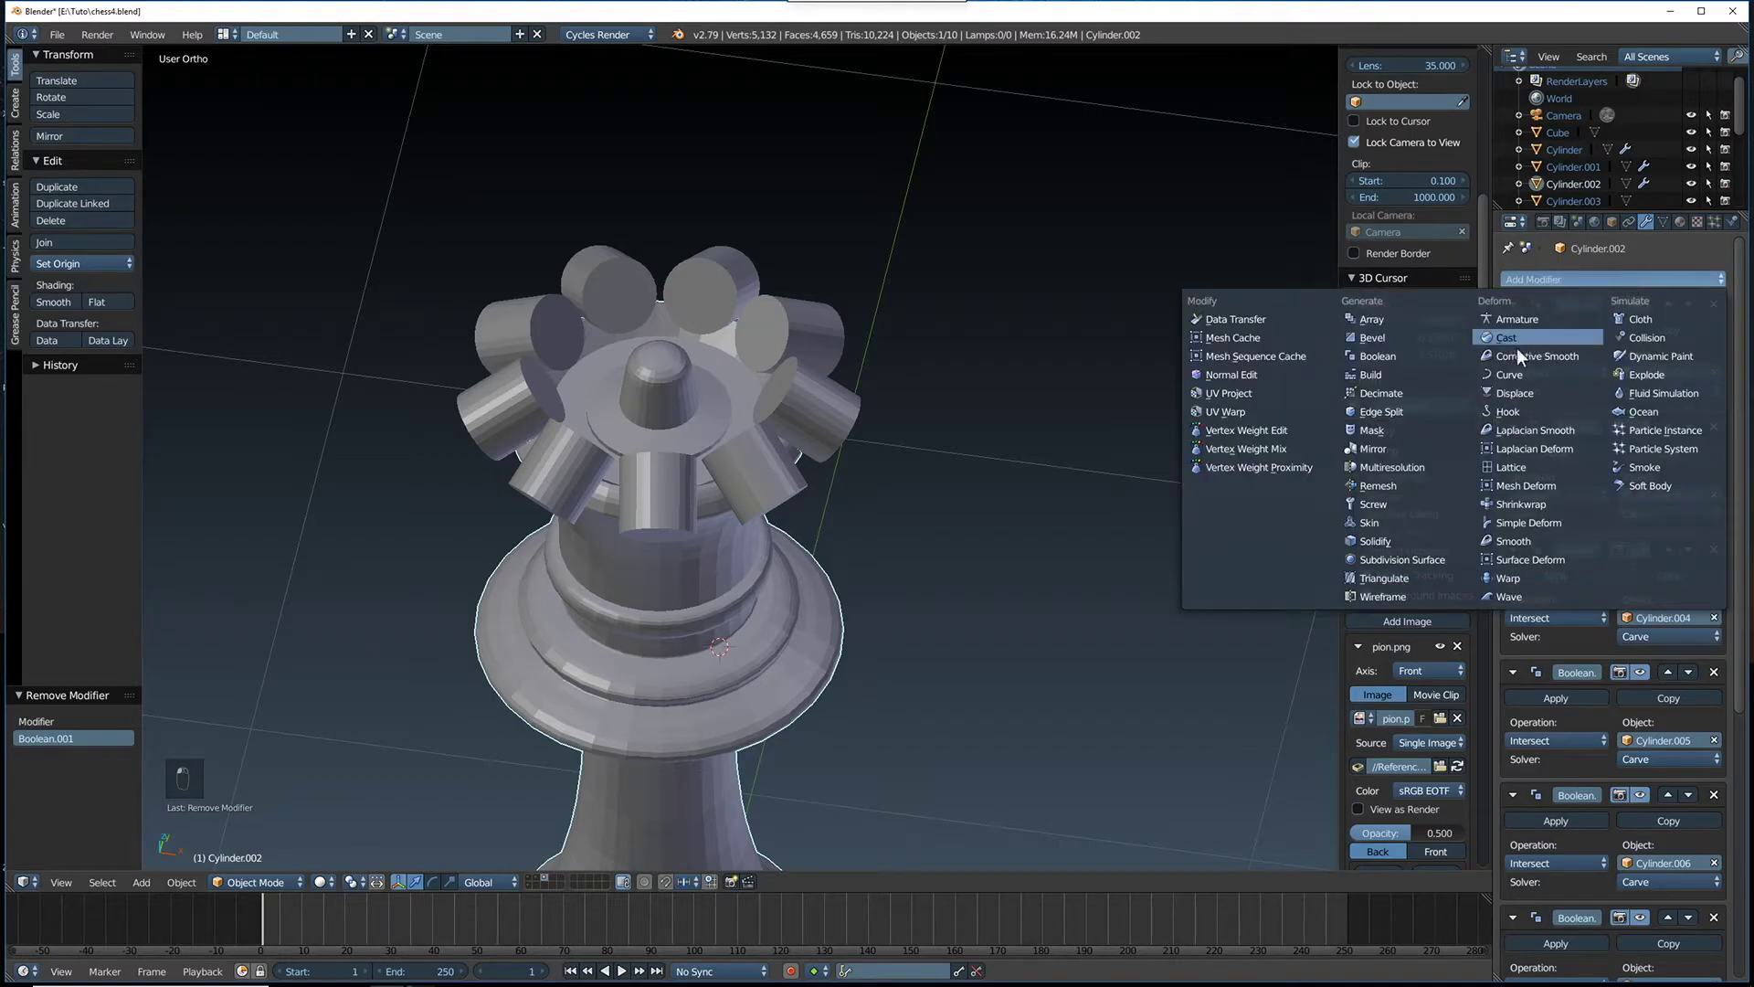
click(1436, 554)
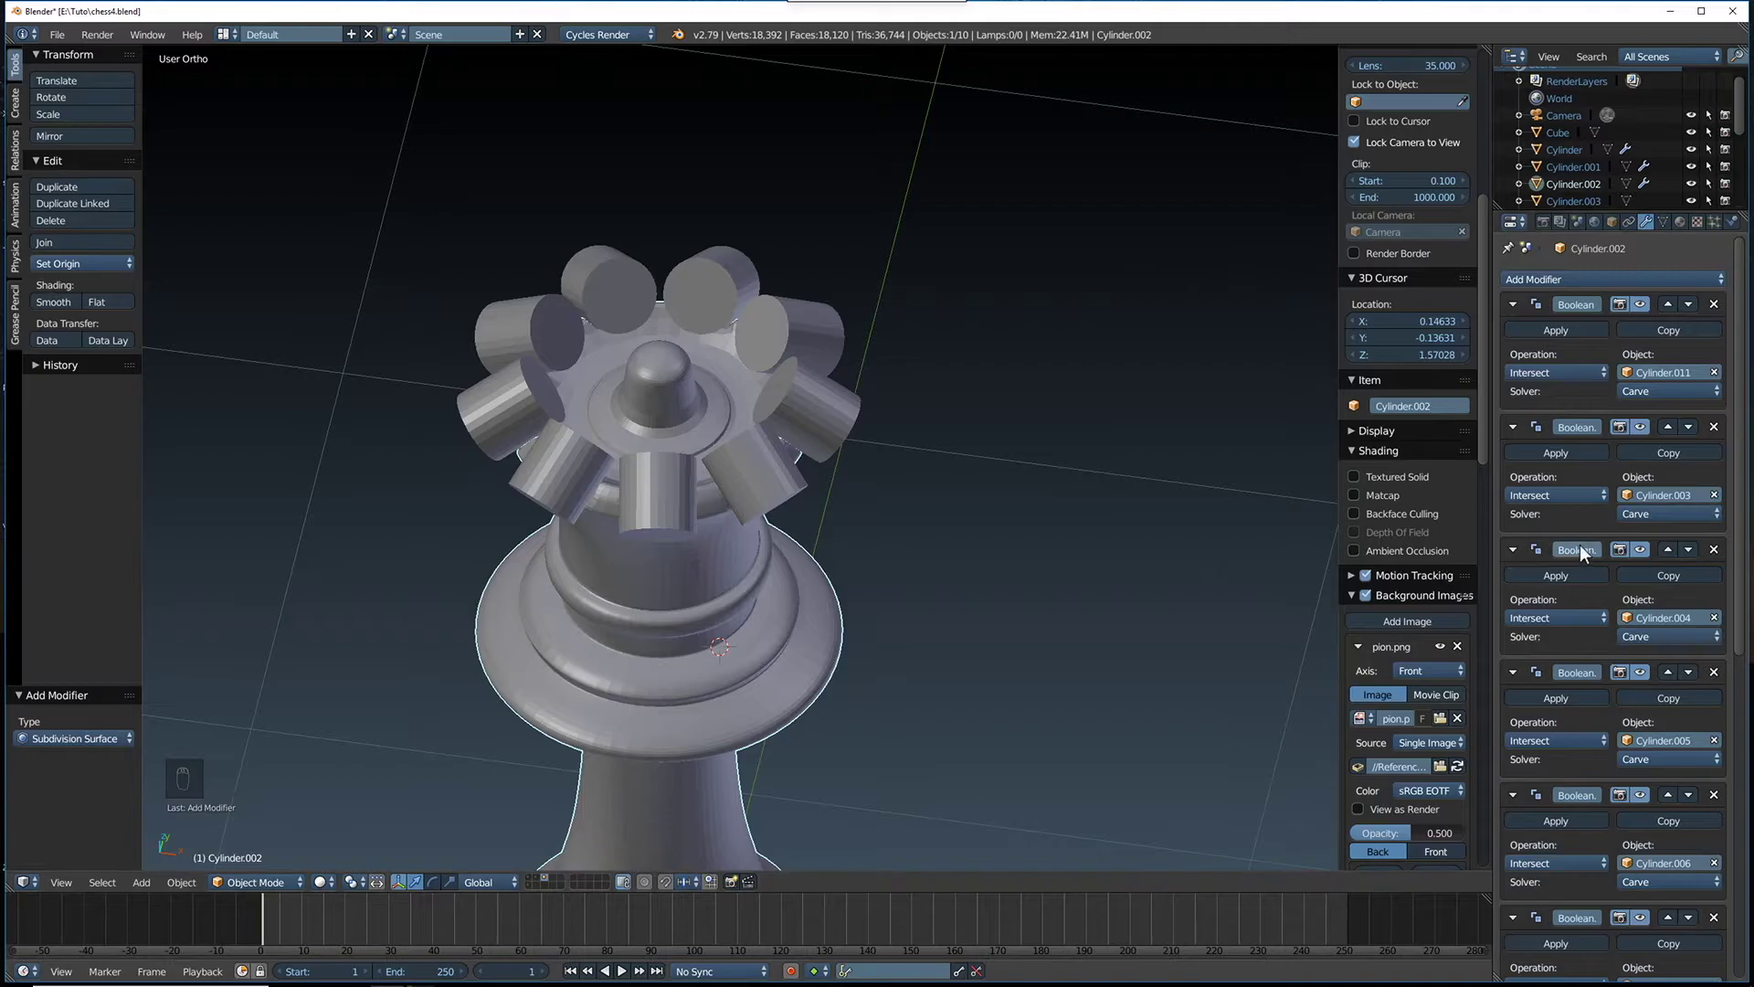
scroll(1580, 545, down, 10)
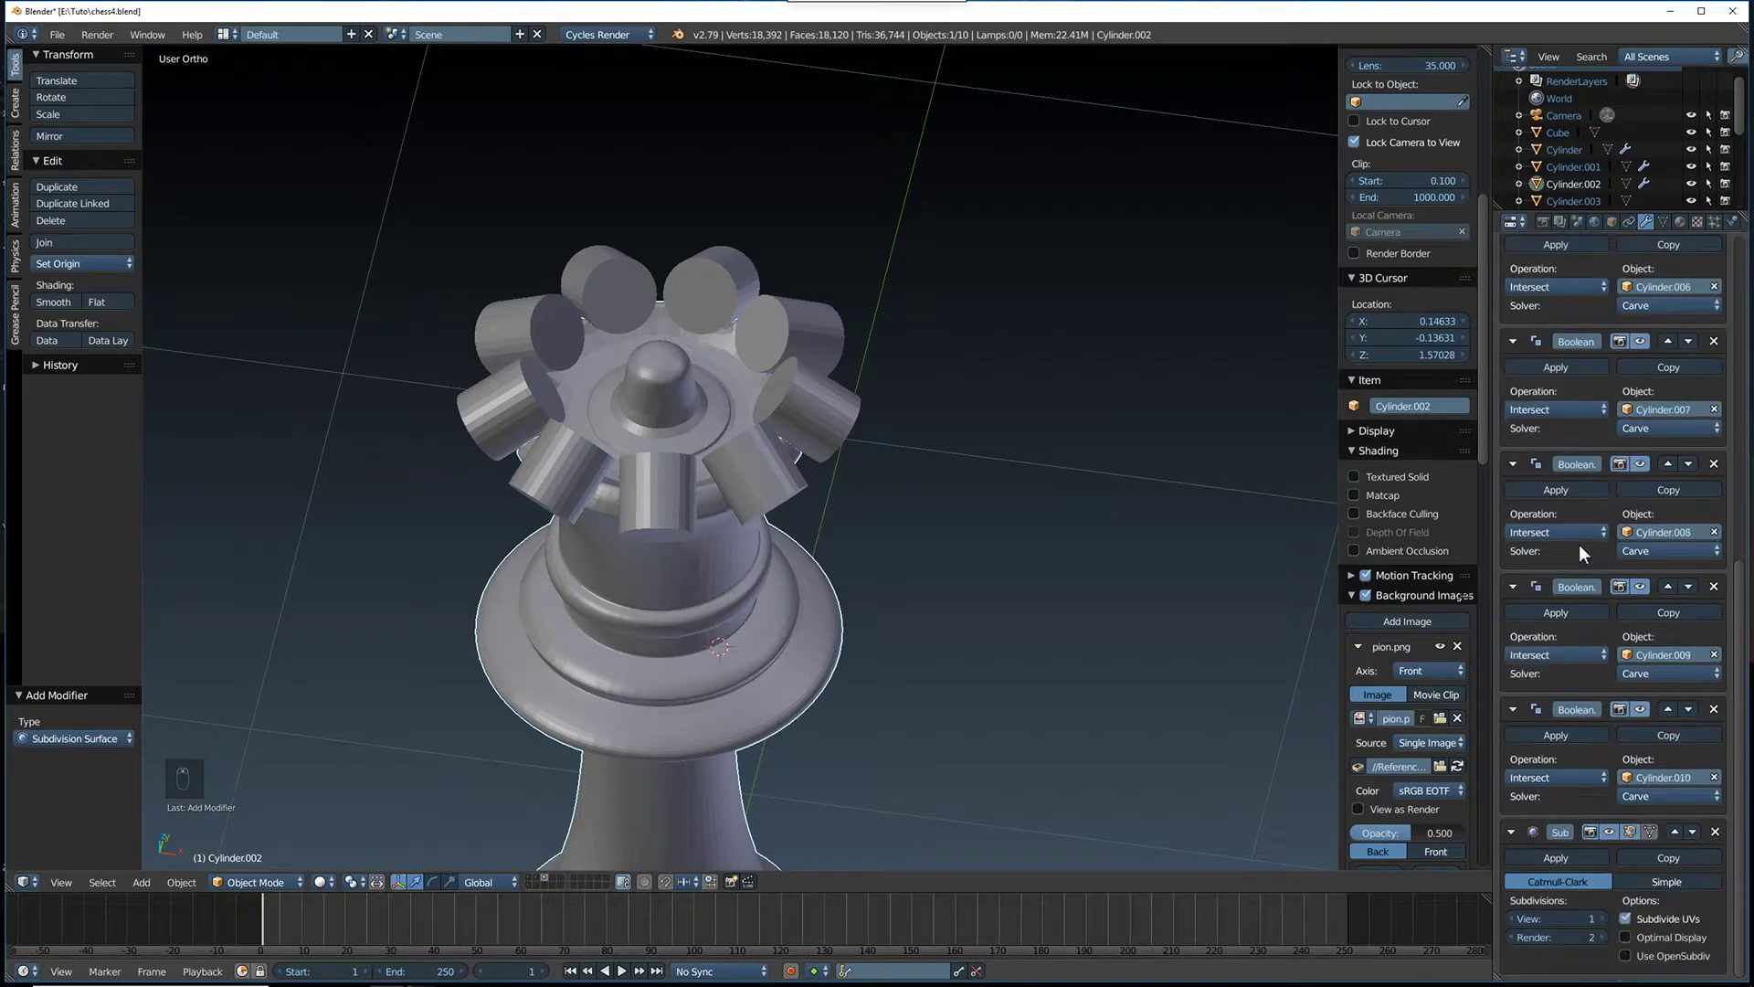
click(1511, 915)
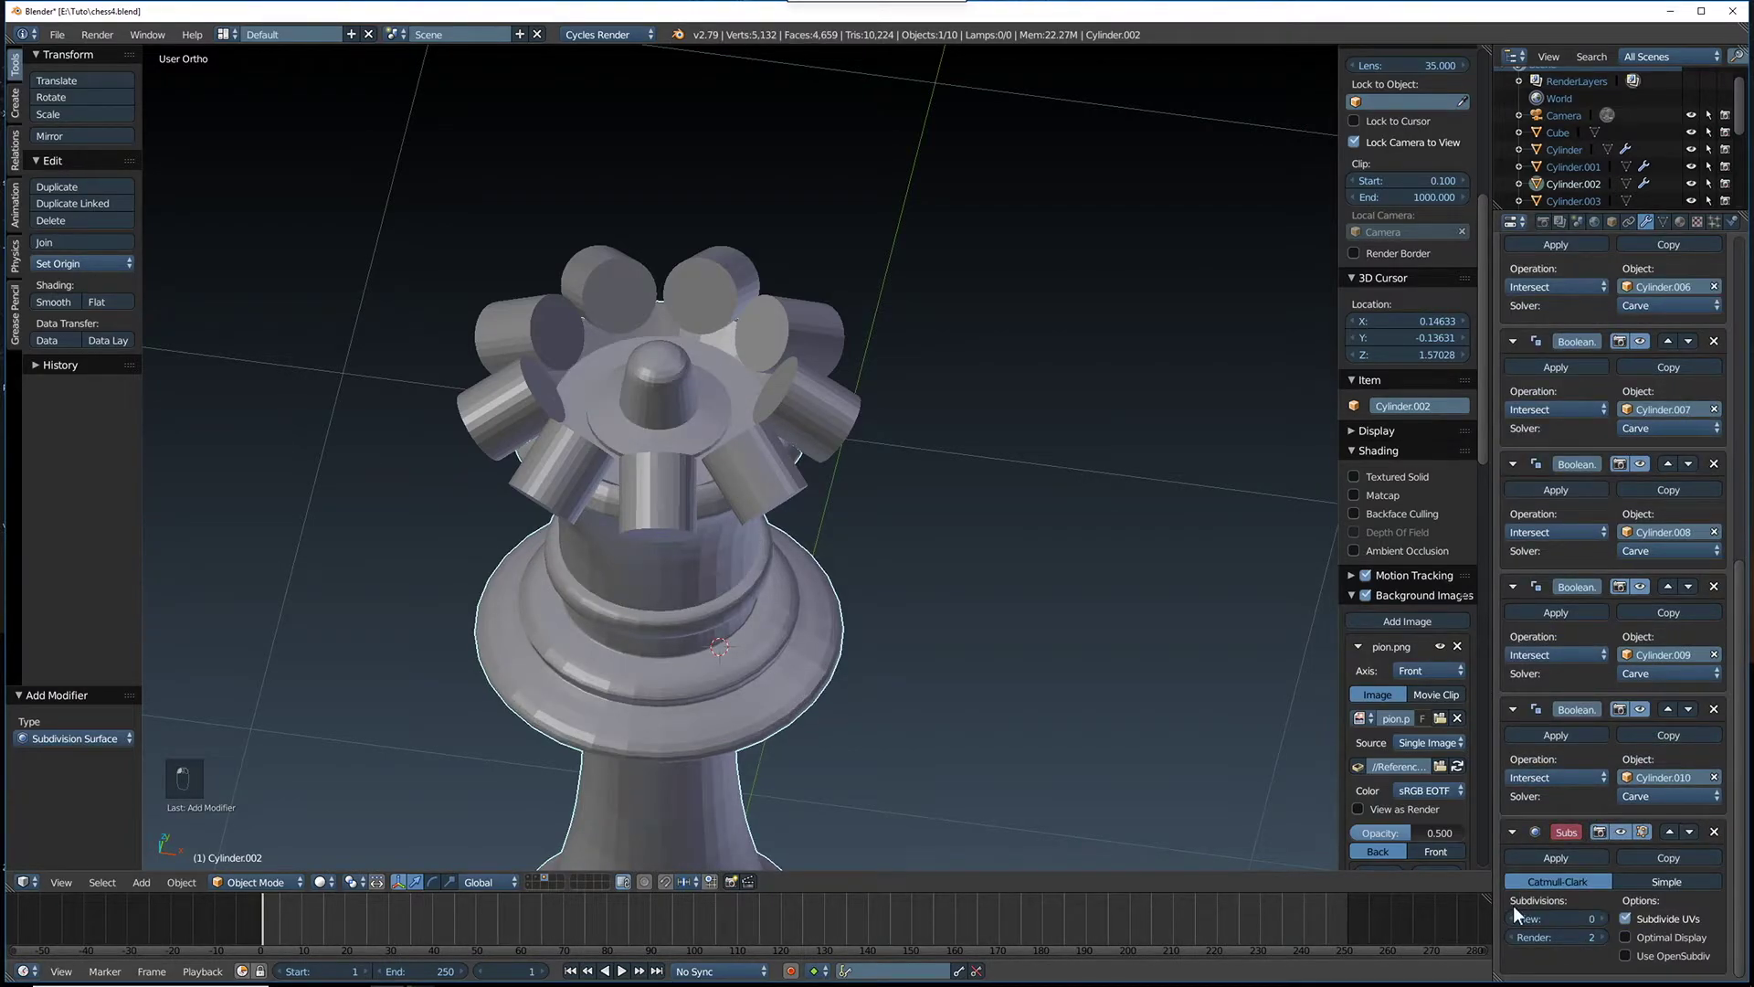
Move the Subdivision Surface modifier up past all the Boolean modifiers to the first place in the queen's stack
click(1668, 831)
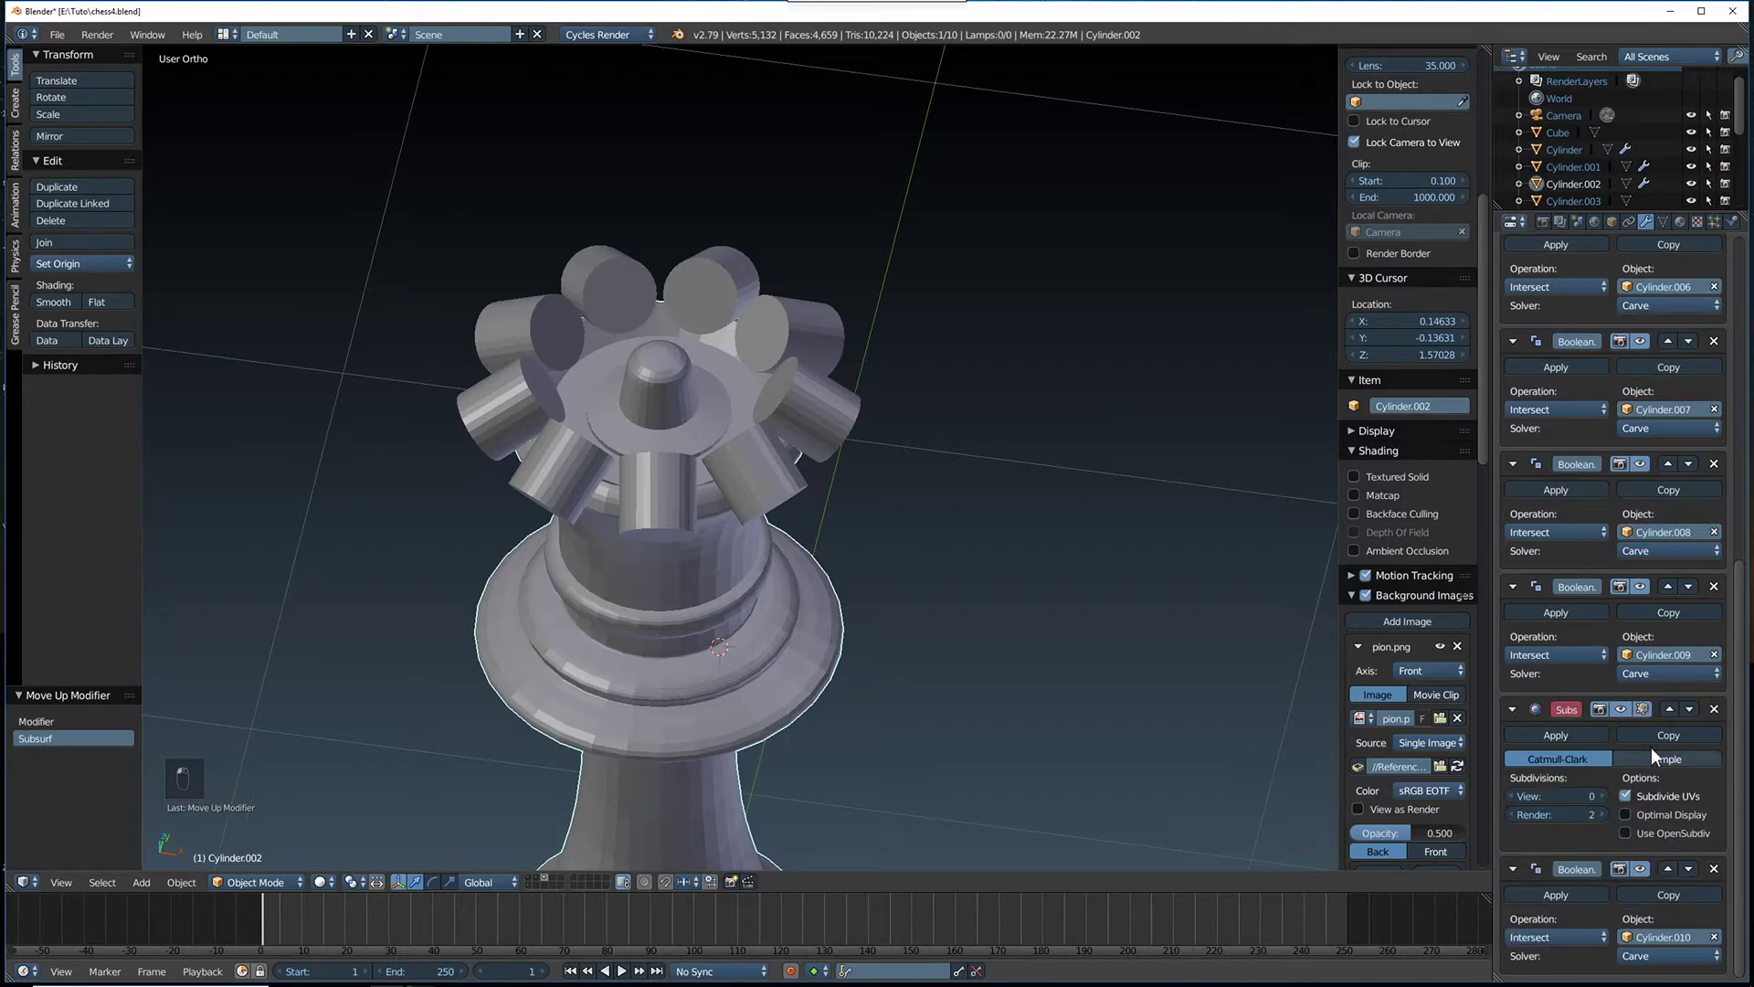
click(1667, 707)
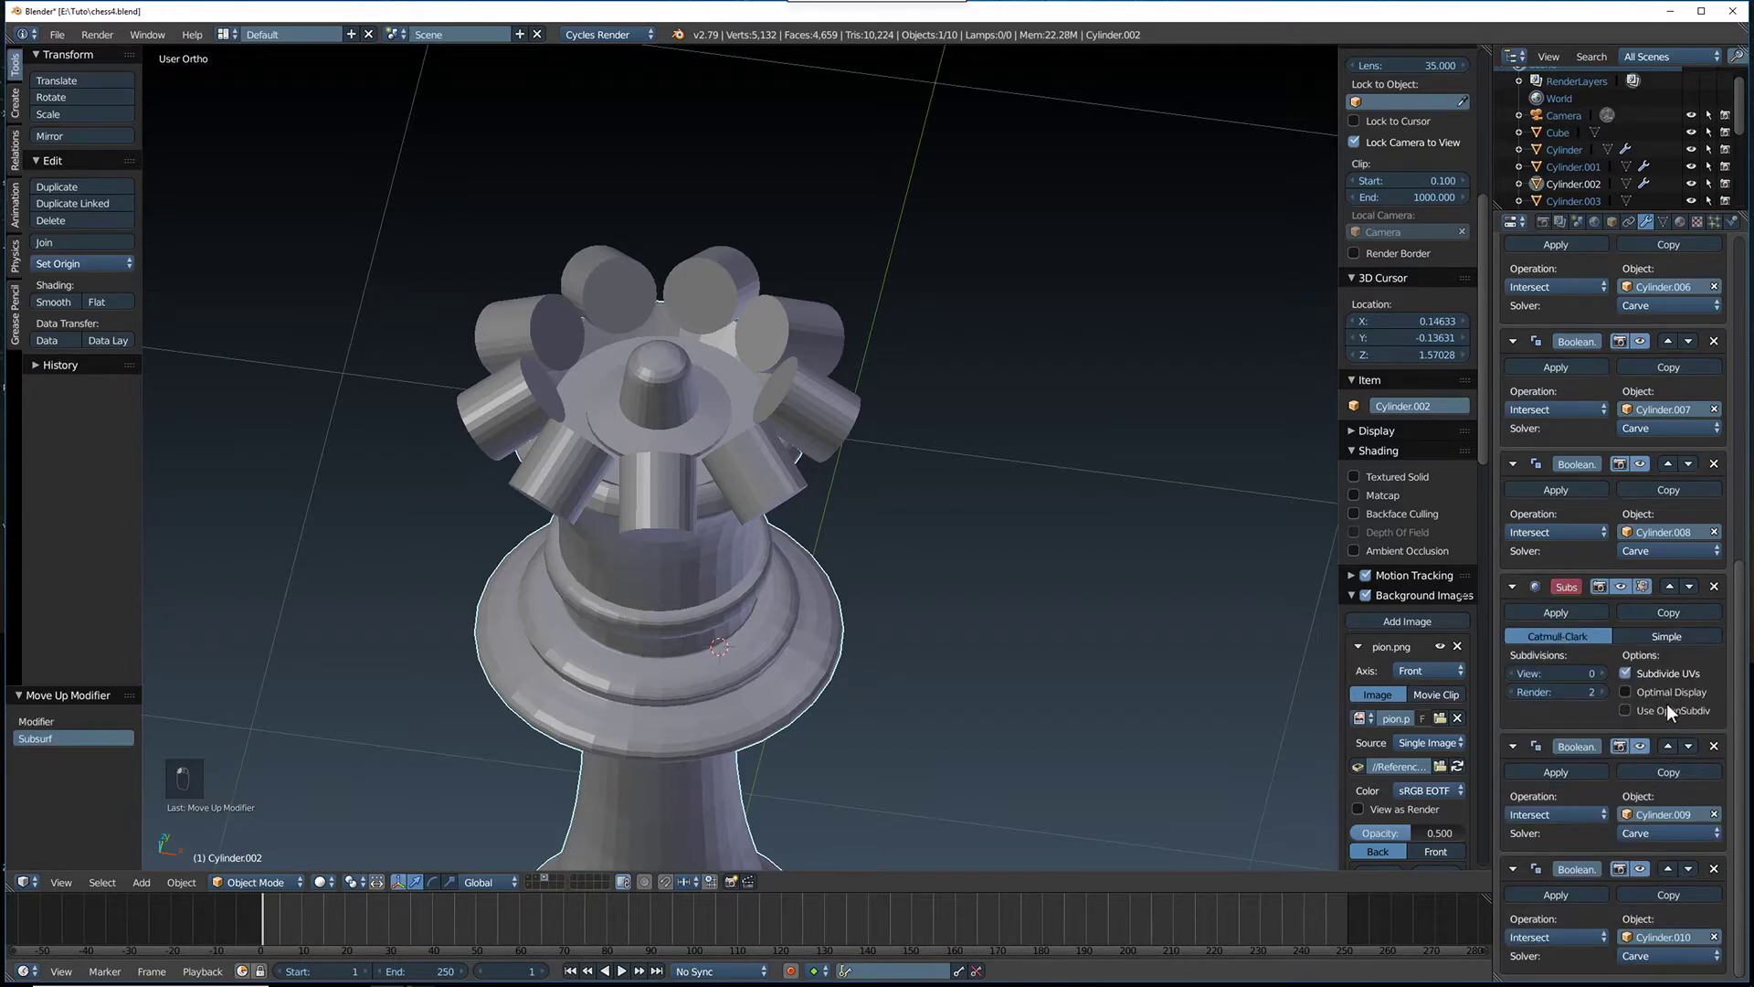
click(1666, 586)
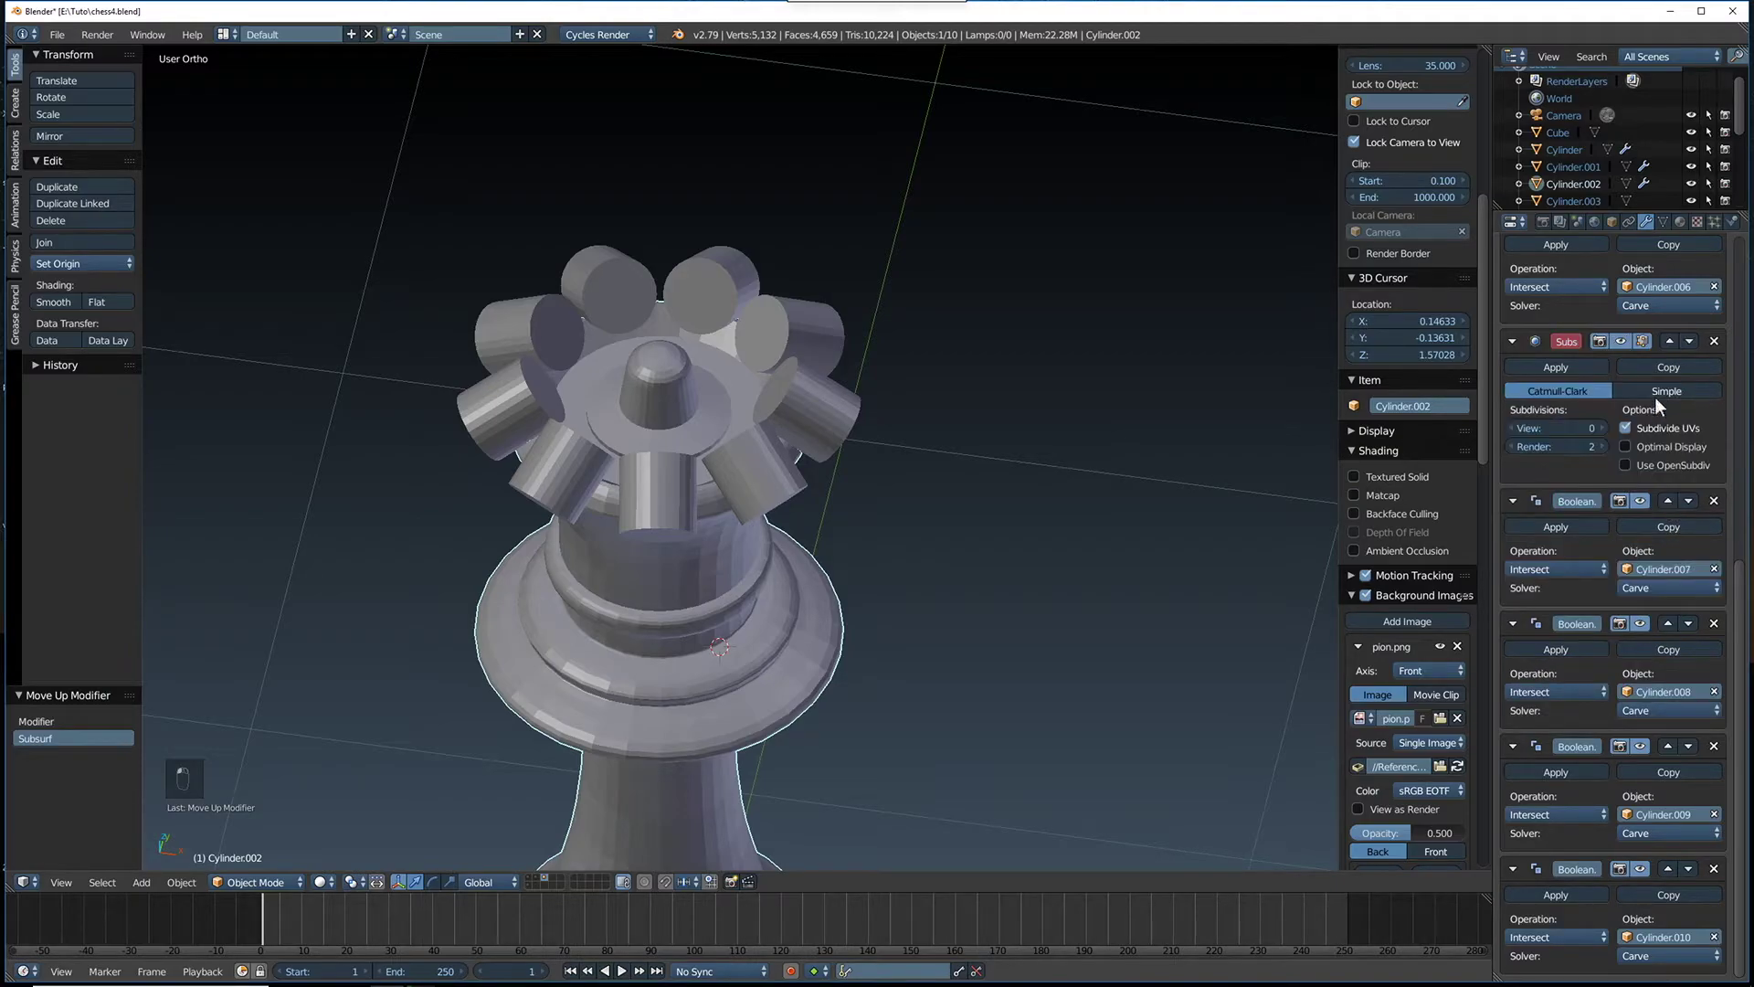
click(1666, 345)
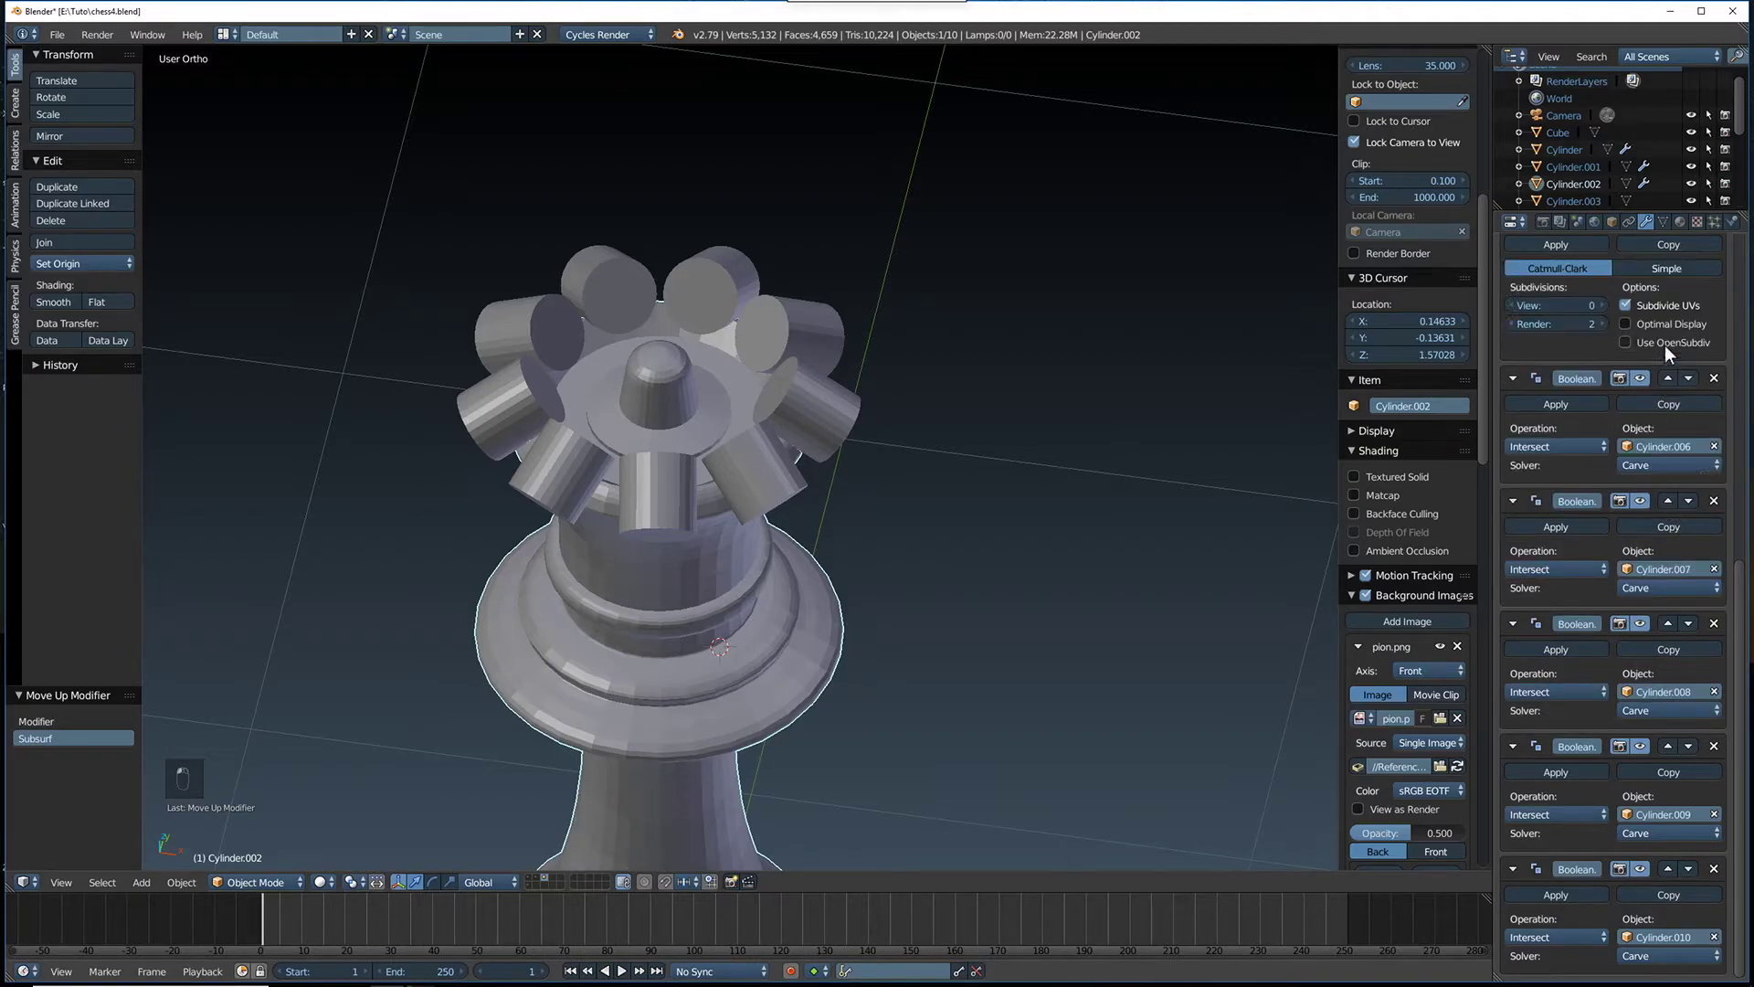
scroll(1657, 359, up, 2)
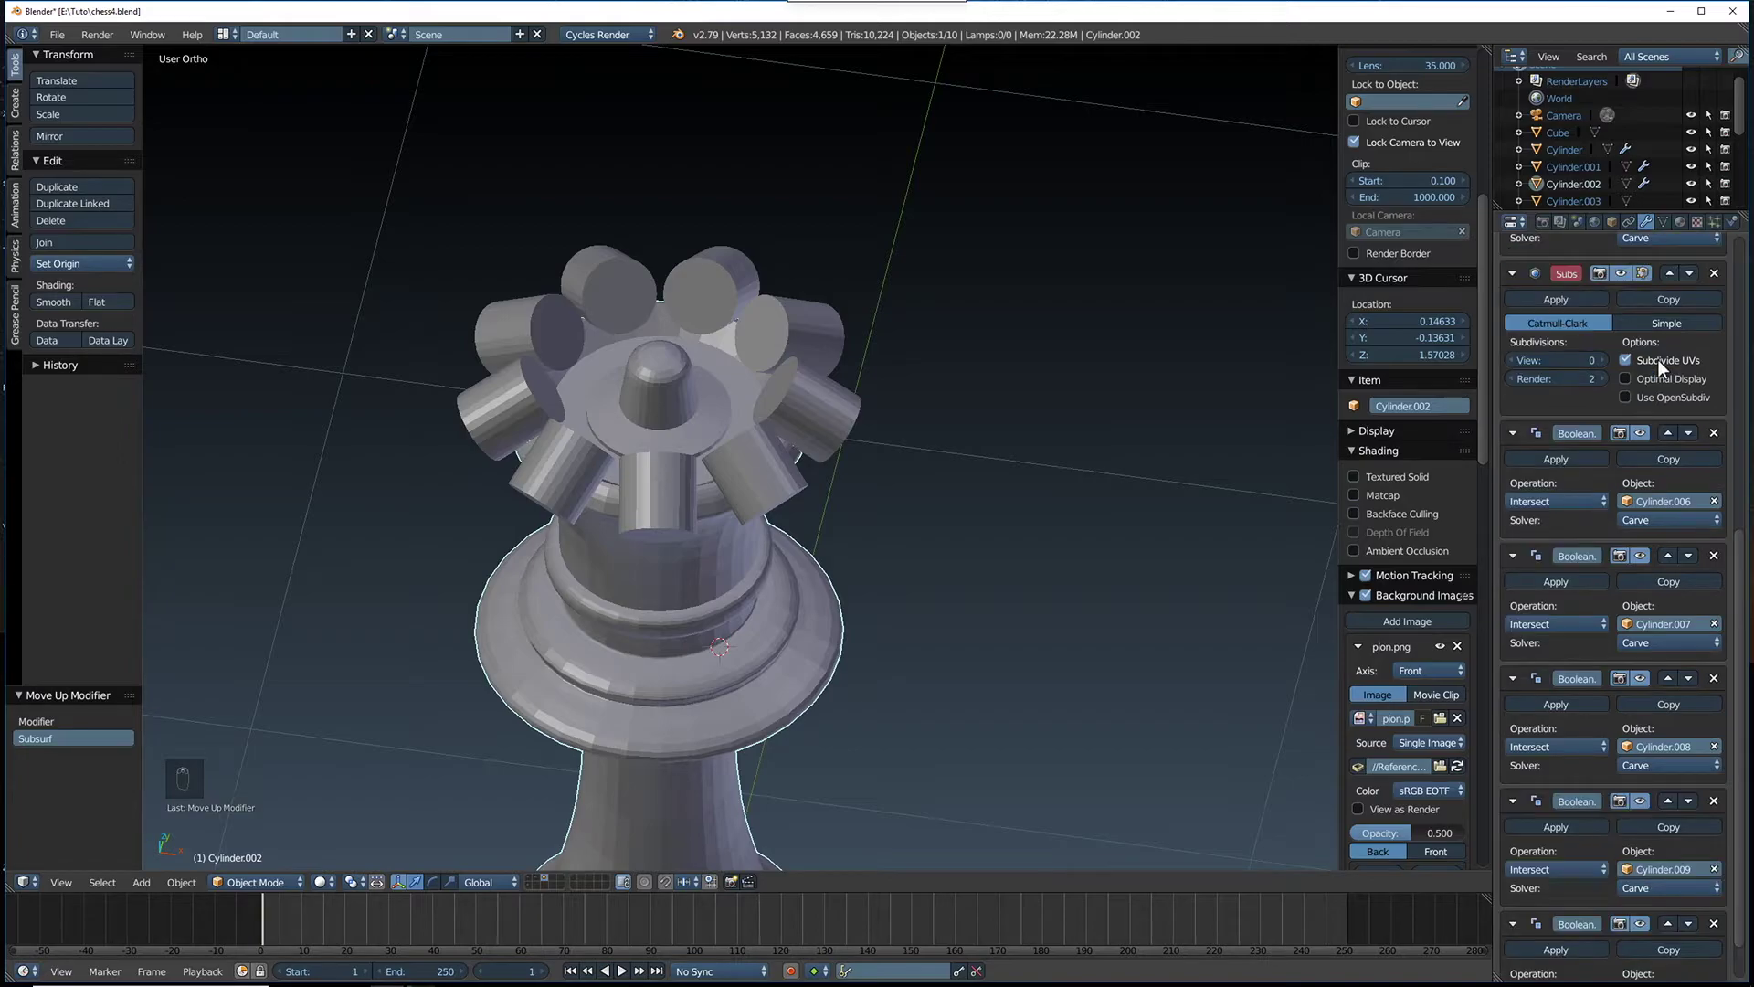
click(1669, 274)
scroll(1650, 333, up, 2)
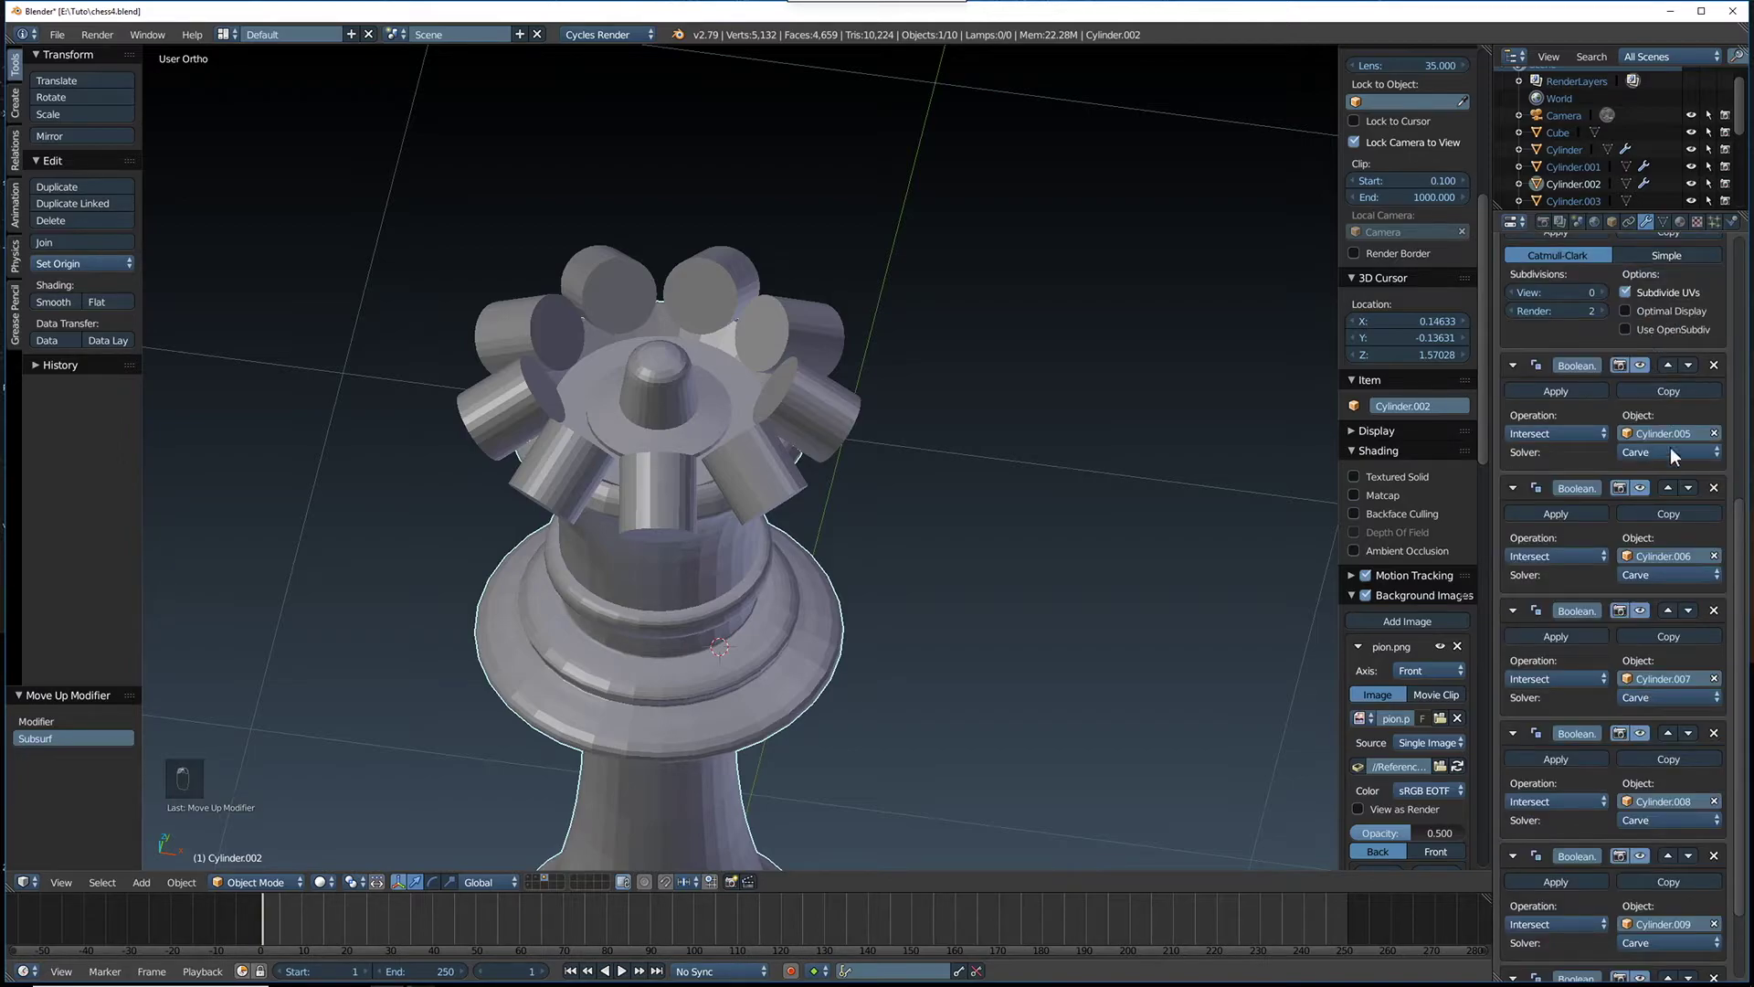
scroll(1649, 387, up, 5)
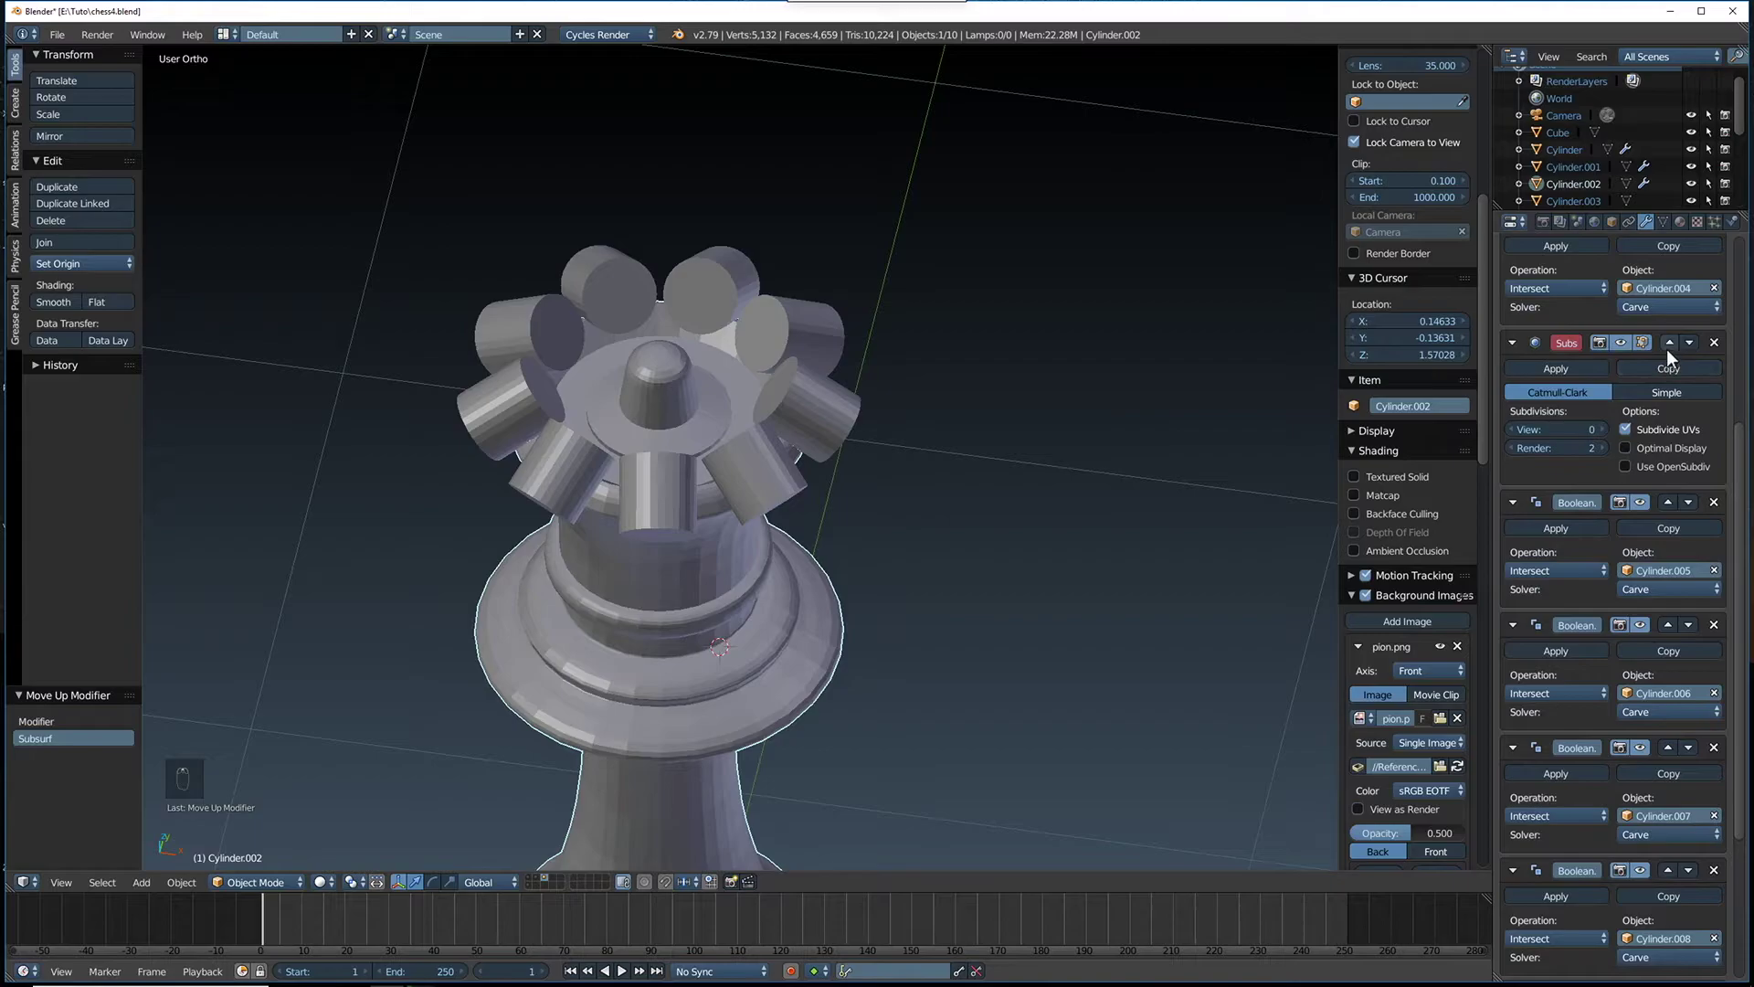
click(1668, 343)
scroll(1664, 349, up, 3)
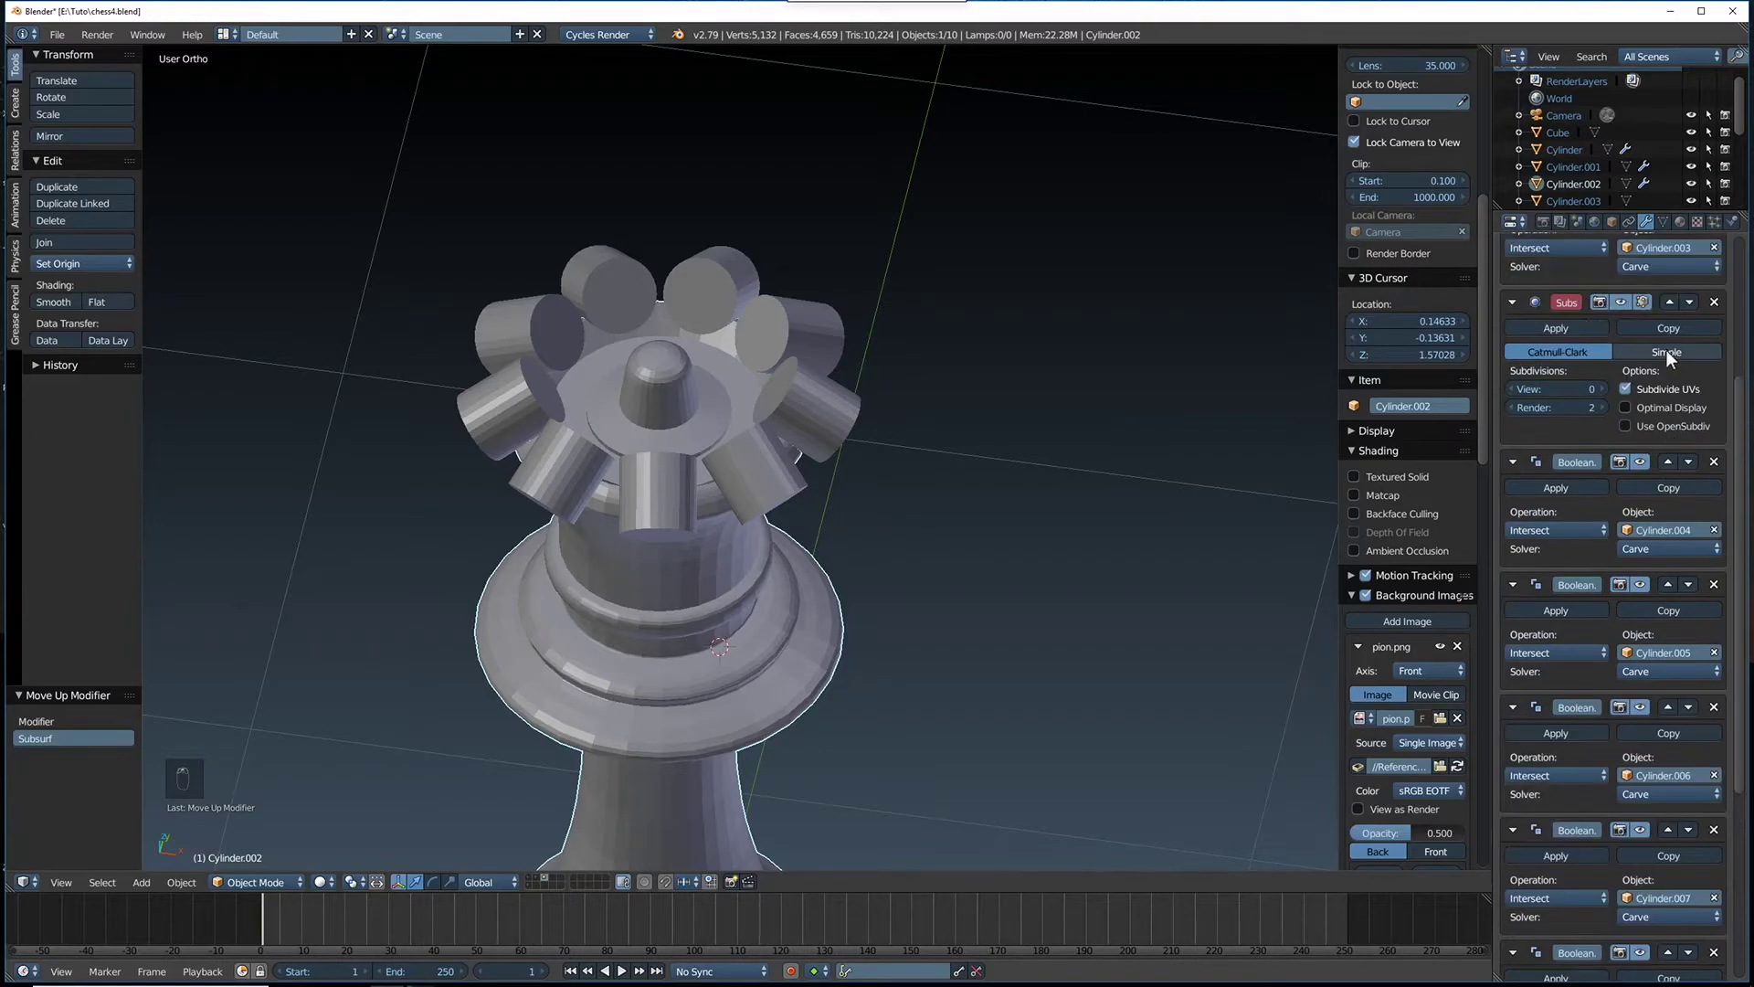
click(1669, 302)
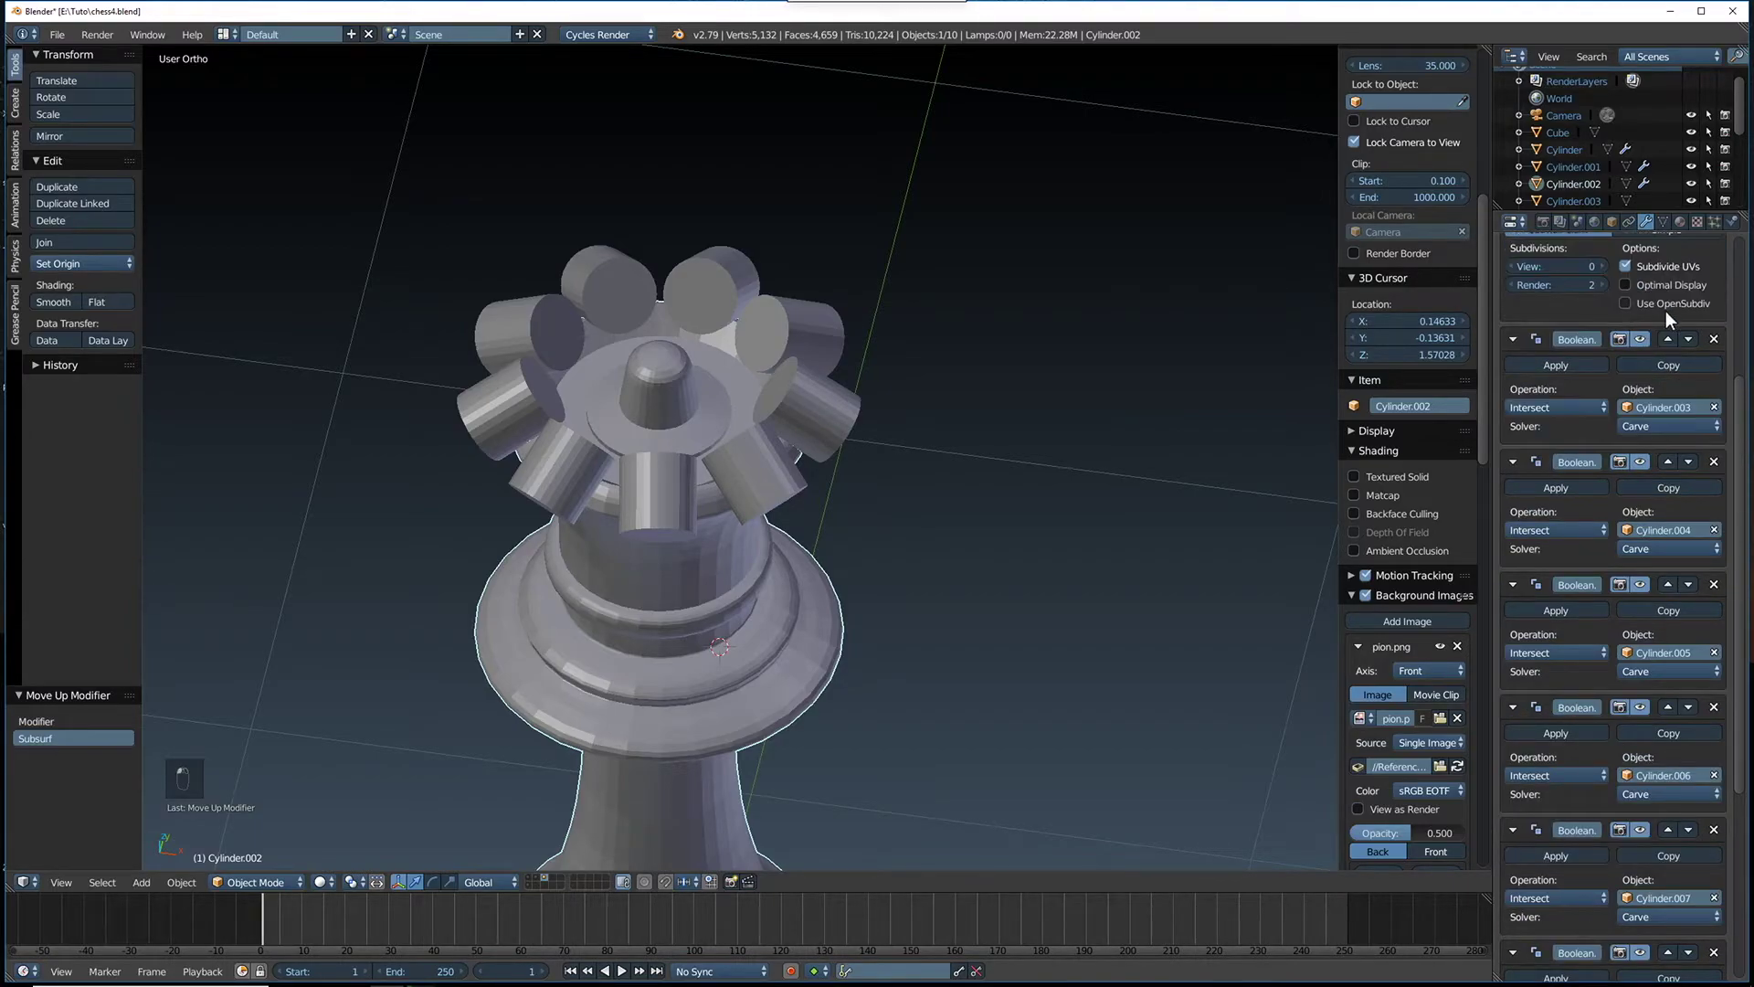
scroll(1665, 311, up, 4)
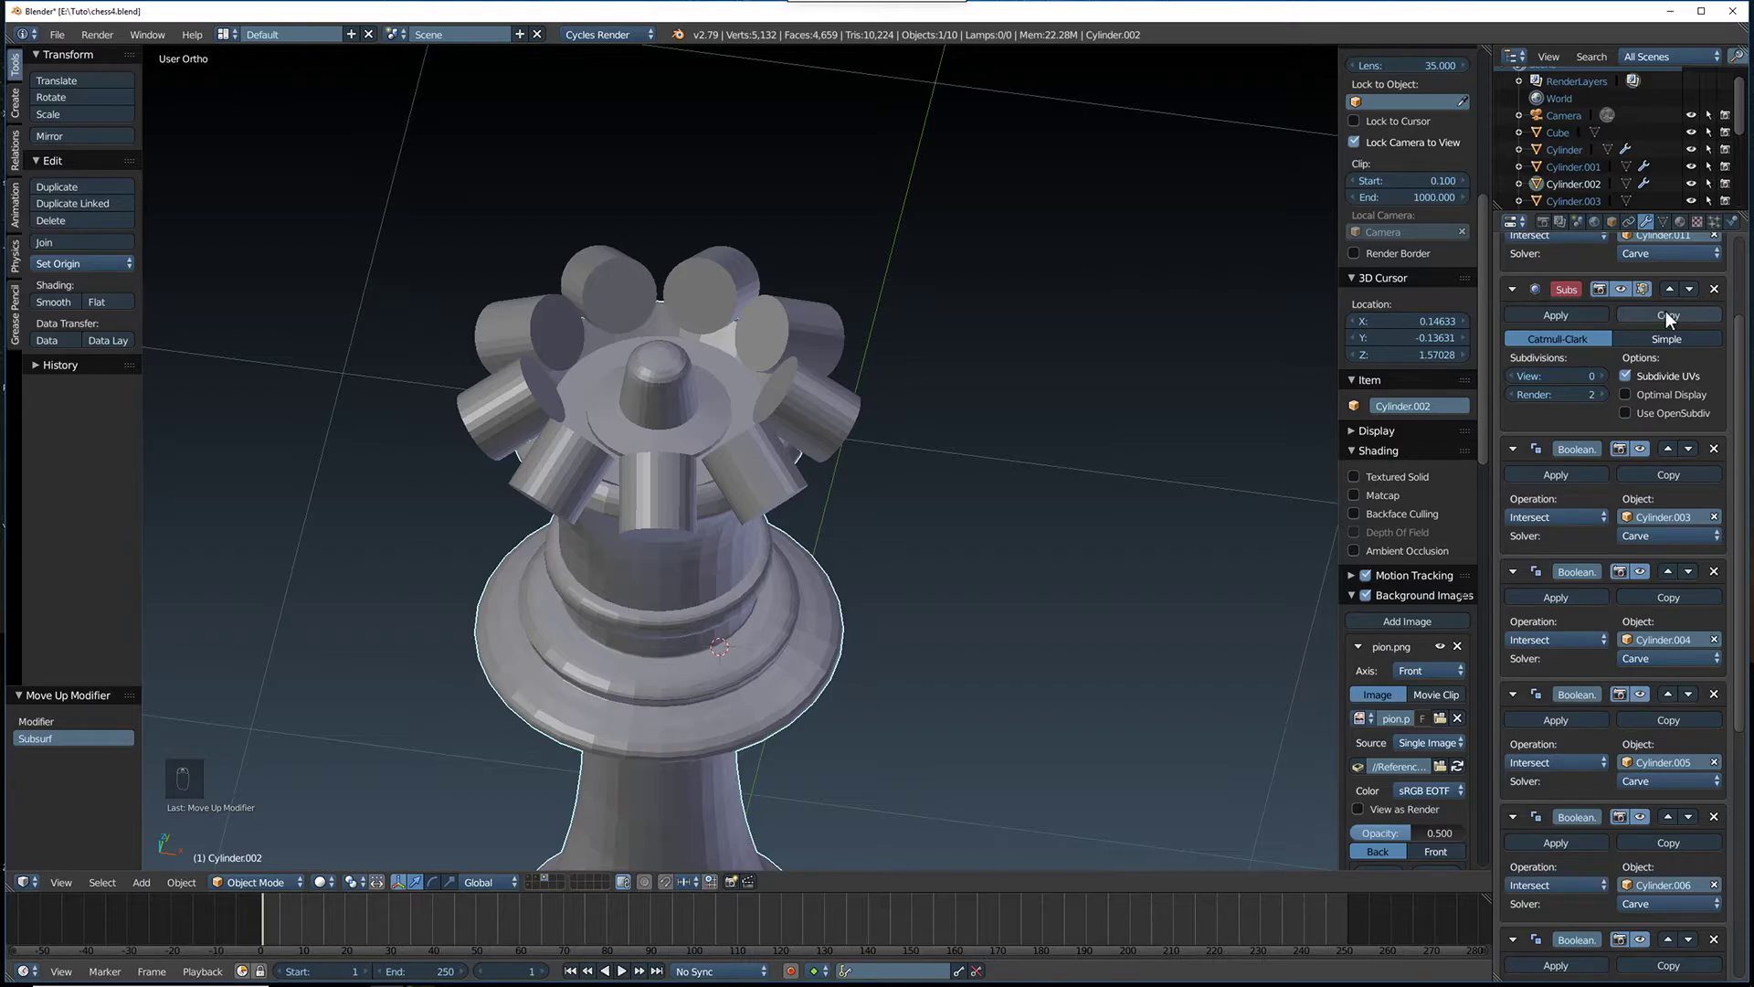
click(1668, 289)
scroll(1665, 300, up, 4)
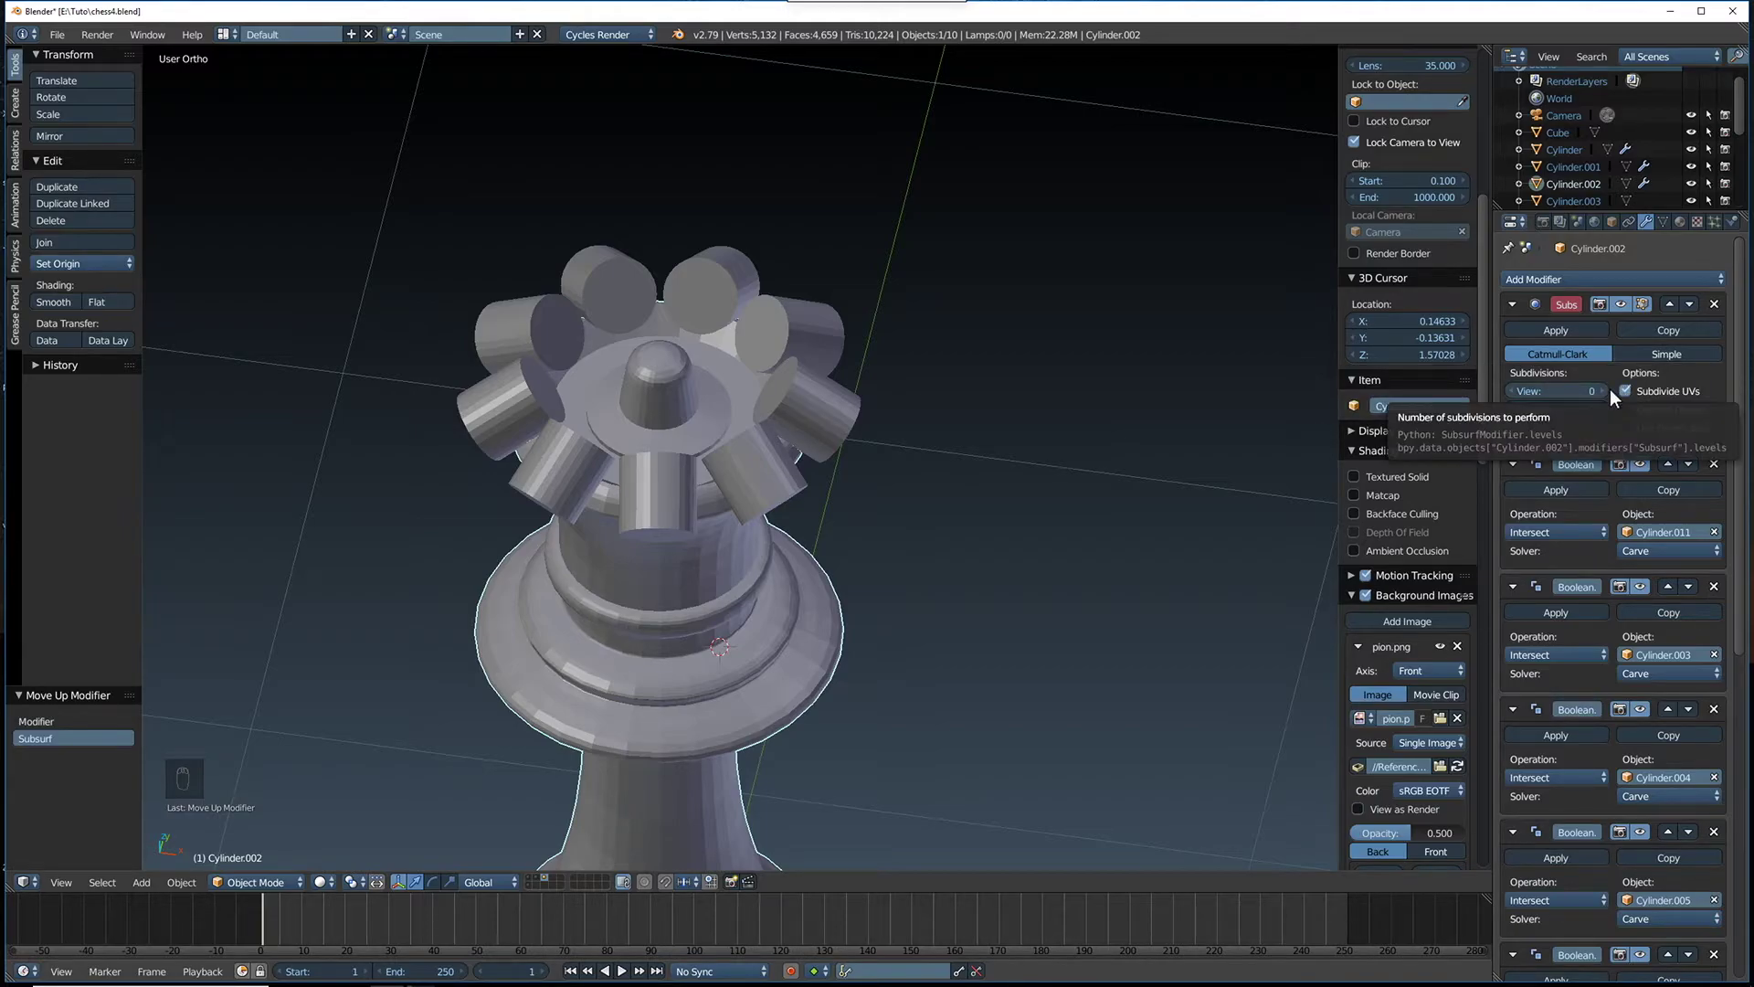
Set the Subdivision Surface modifier's view subdivisions to 2 and apply the modifier to the queen
click(1594, 390)
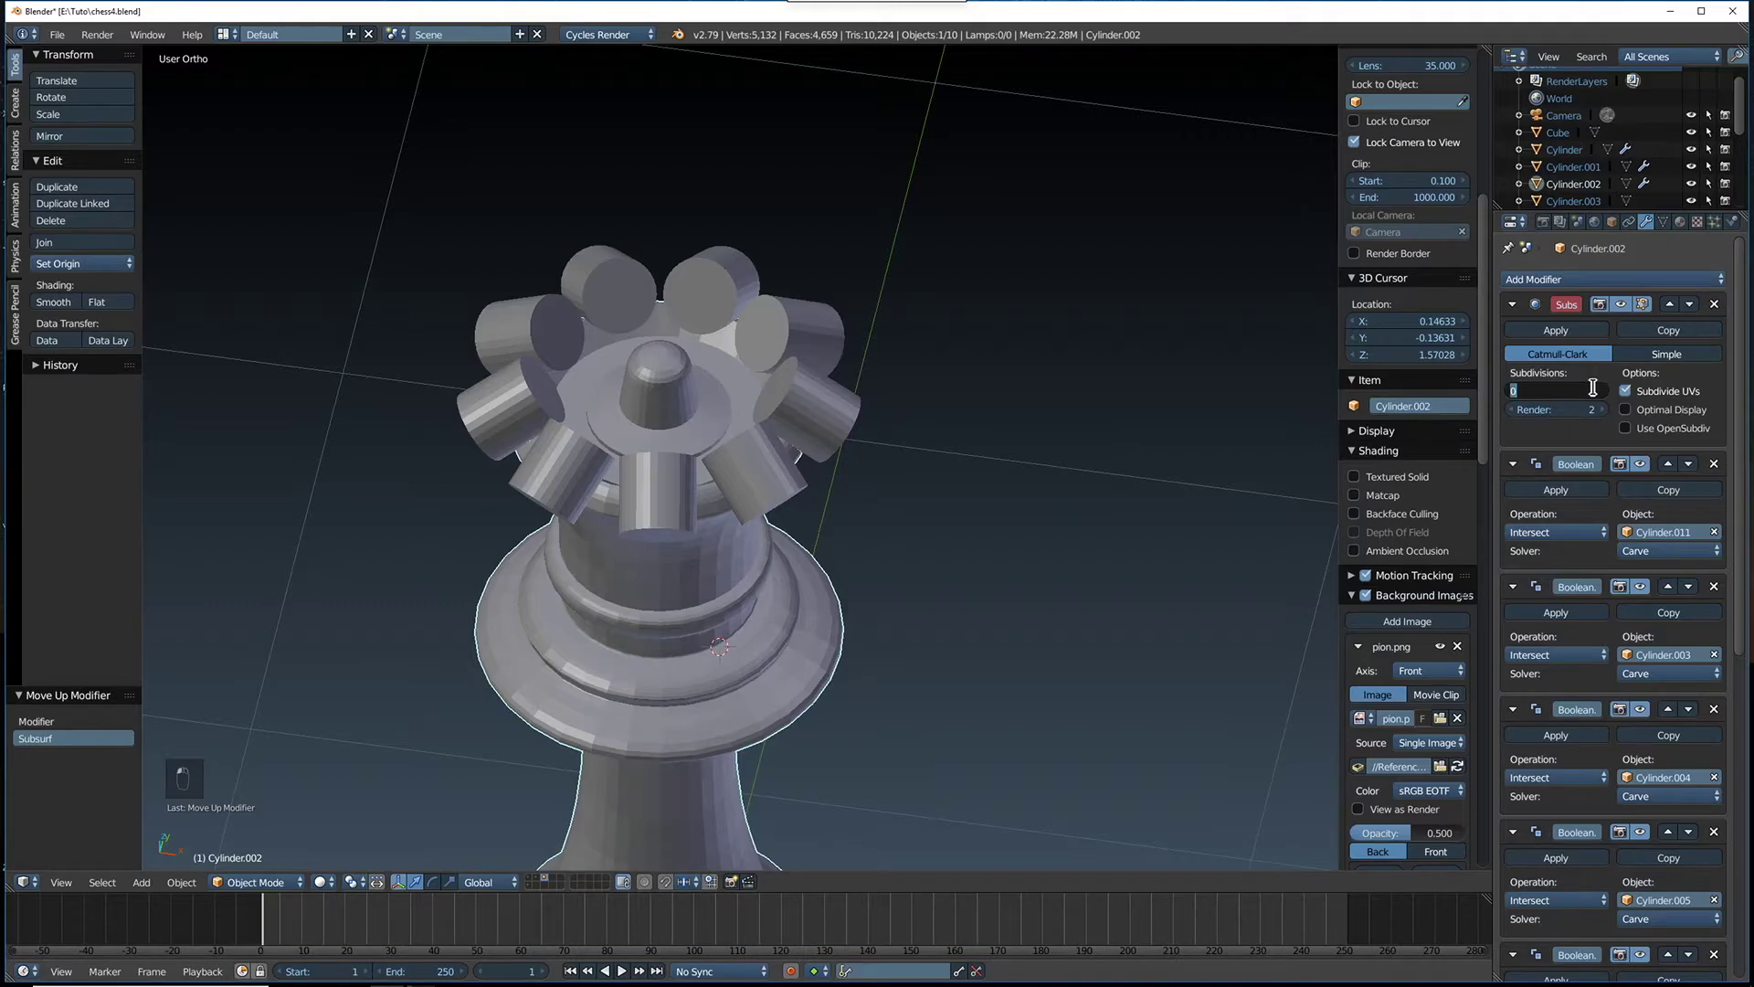
text(2)
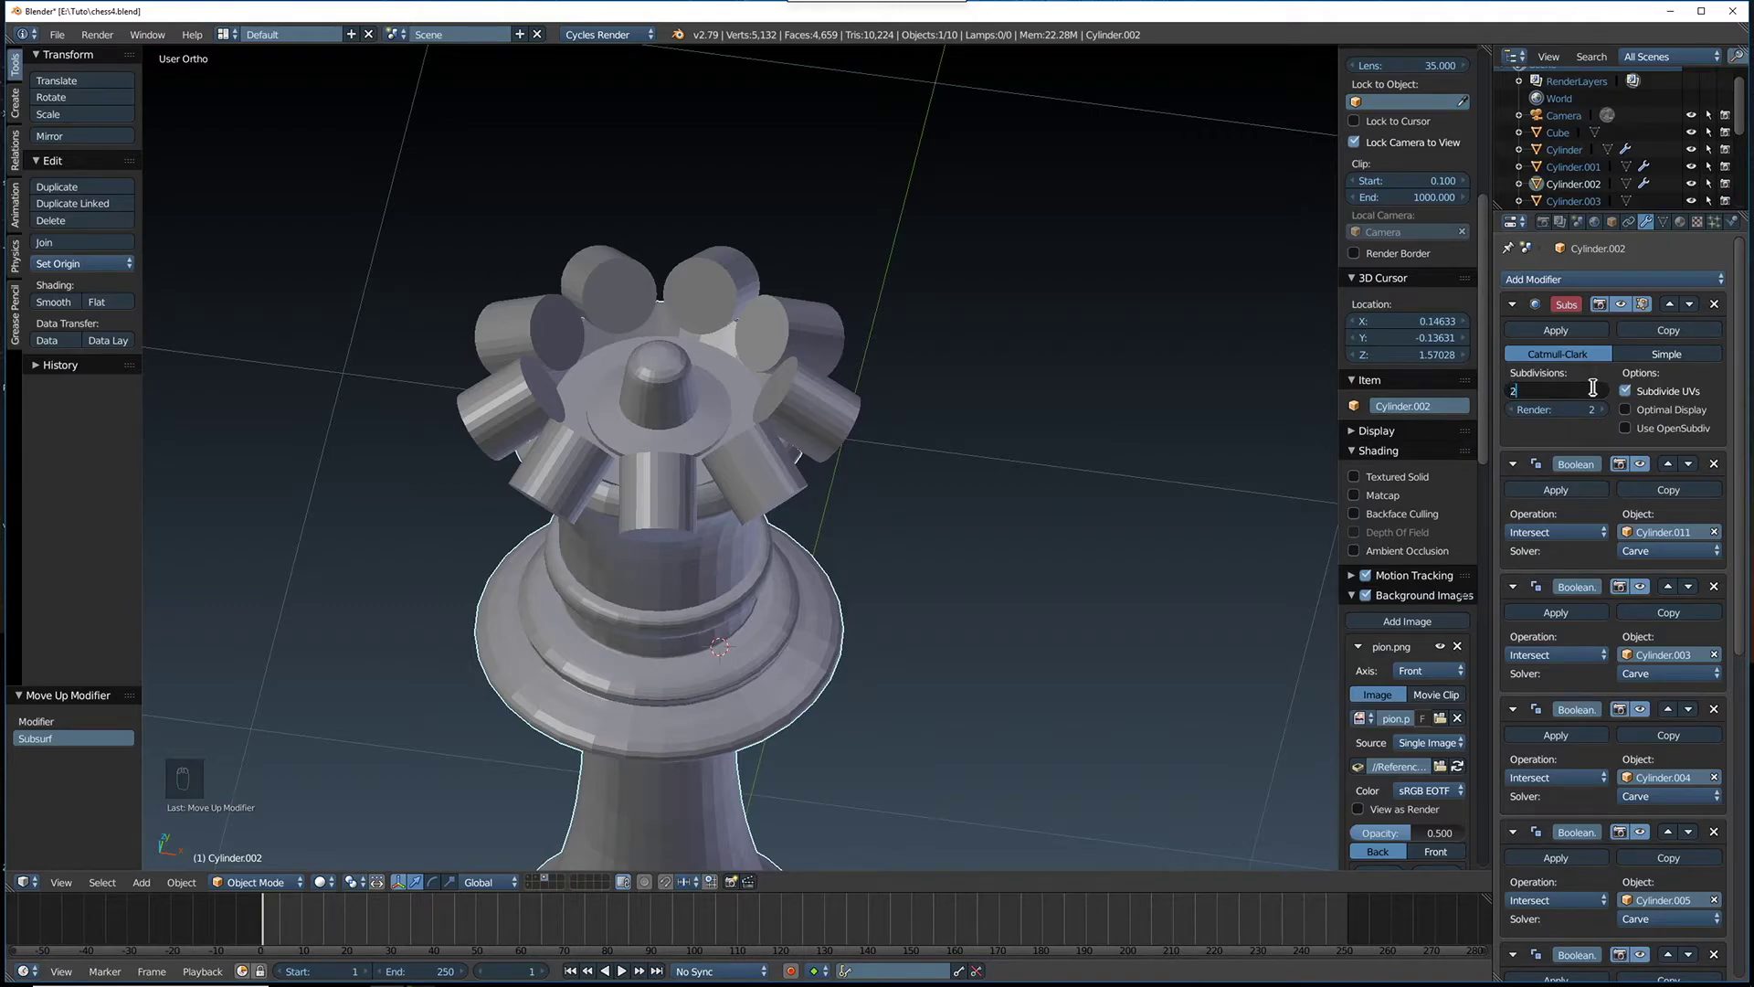
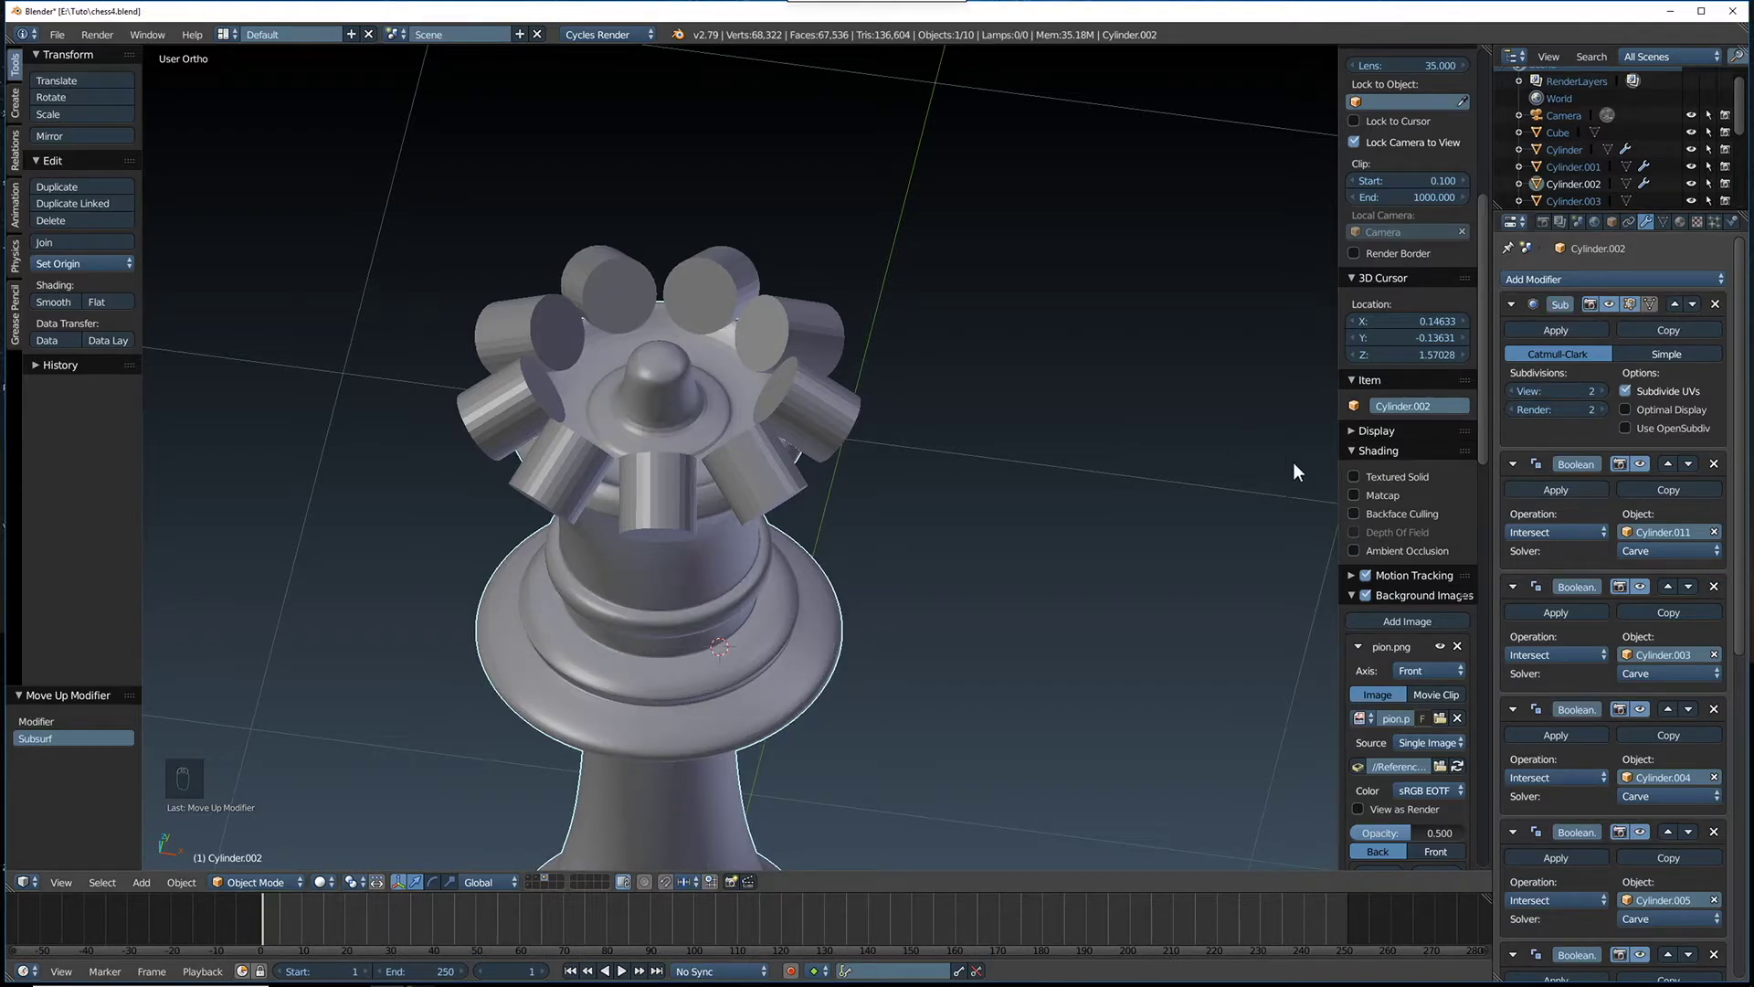
click(1546, 331)
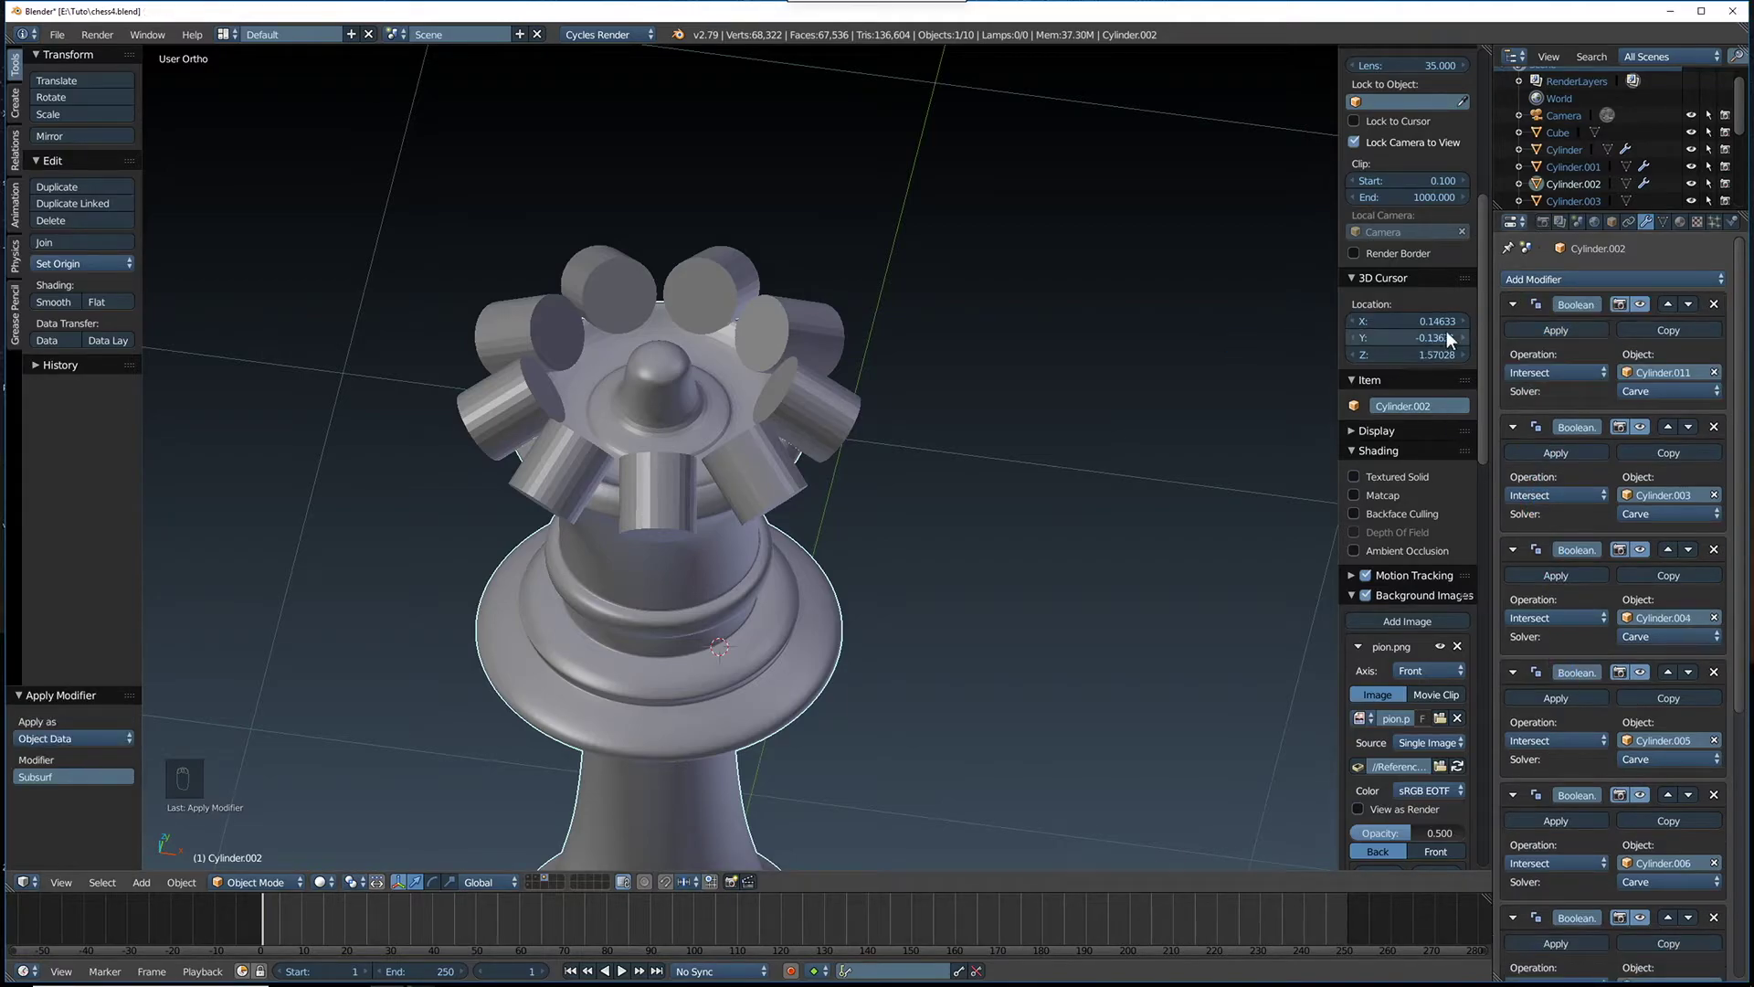
Apply all the Boolean modifiers on the queen one after another, starting with the Cylinder.011 cut
click(1535, 327)
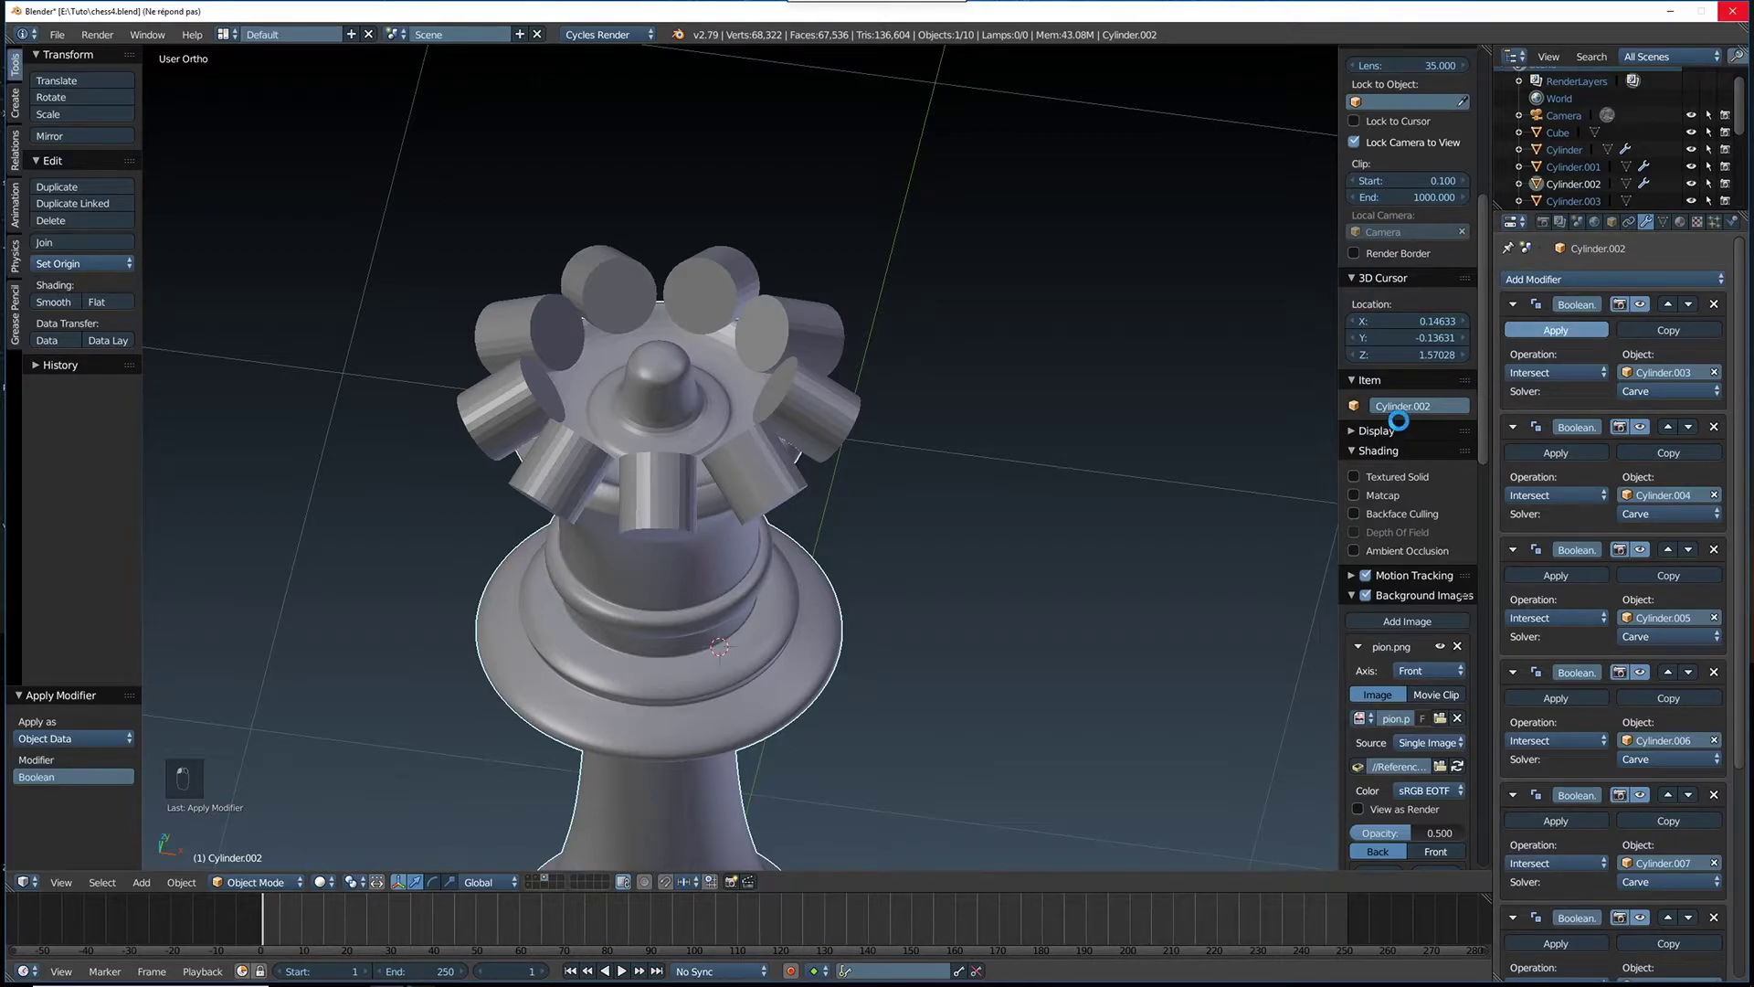
click(1527, 336)
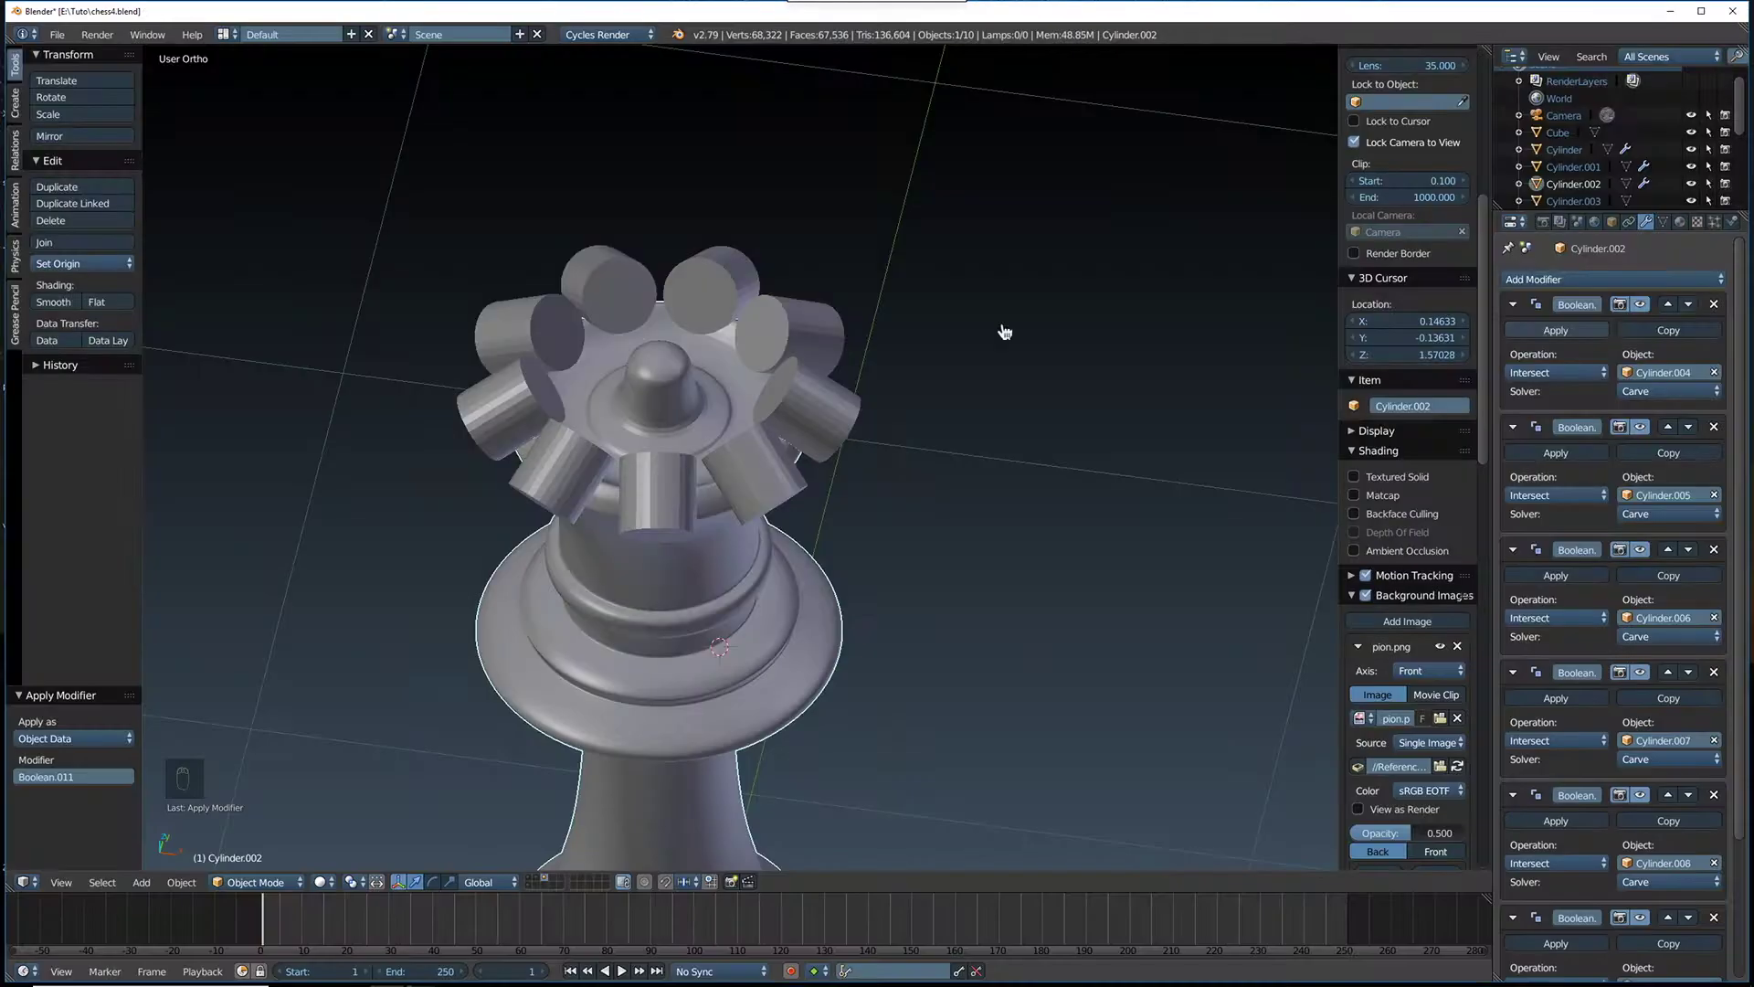
click(1543, 333)
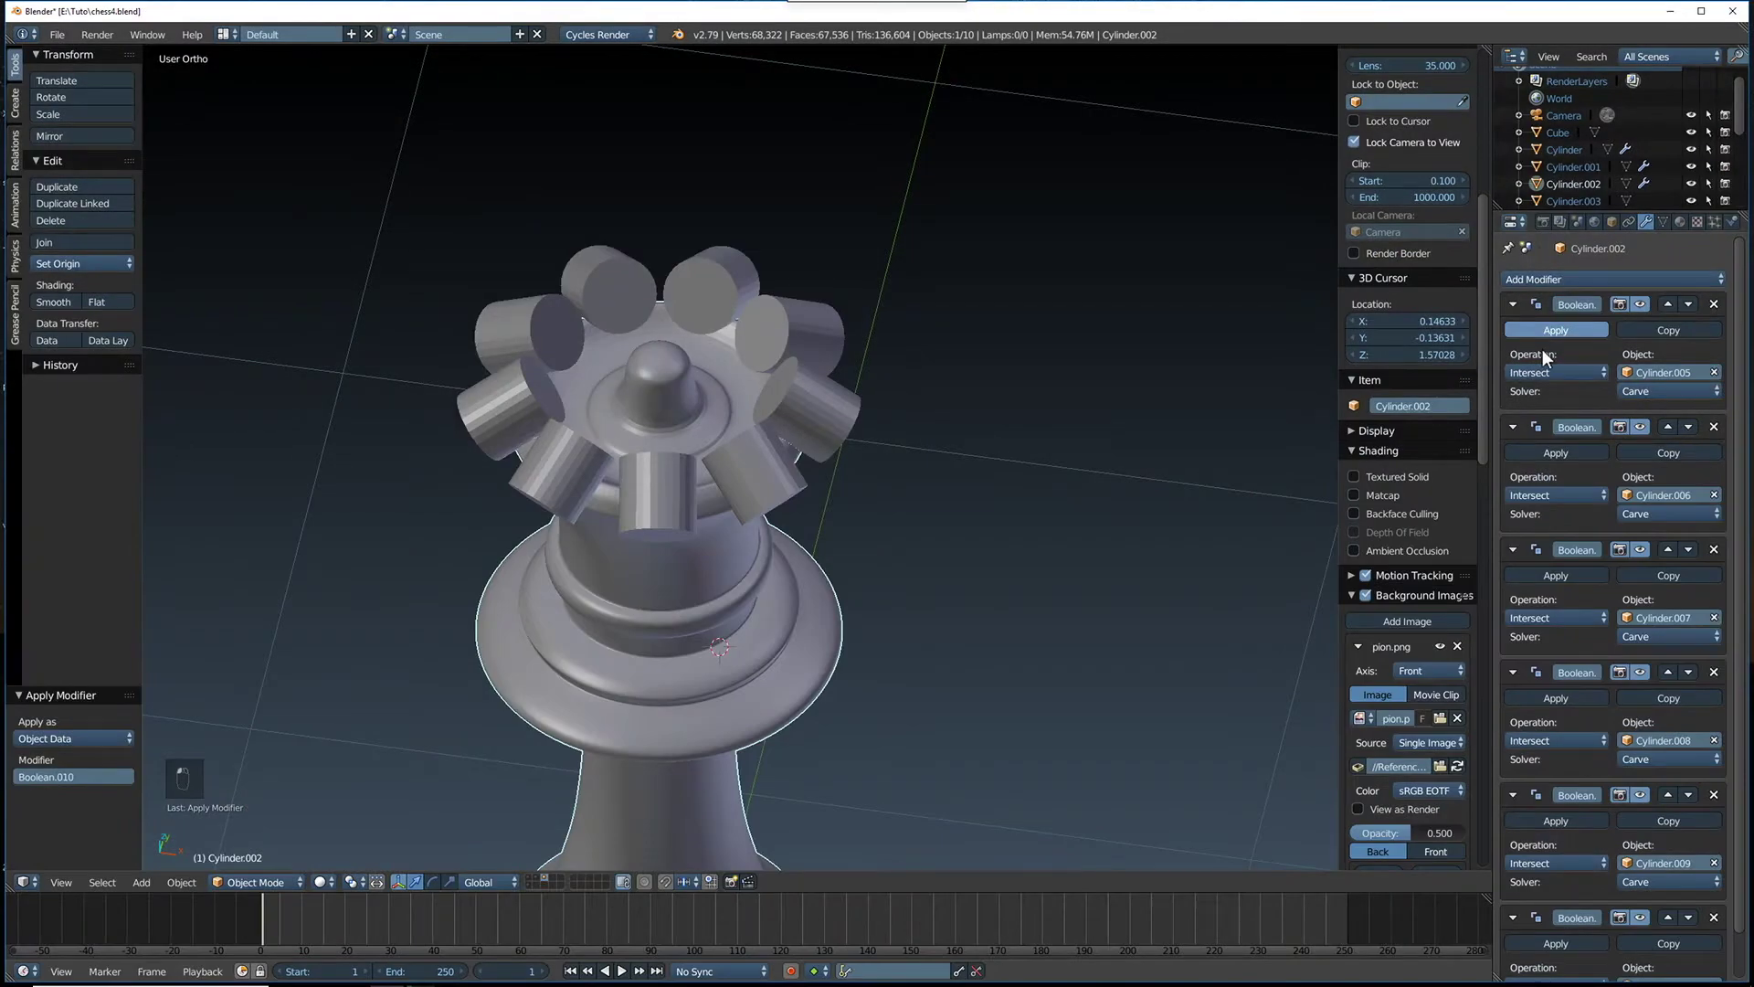
click(1542, 334)
click(1544, 334)
click(1543, 332)
click(1543, 333)
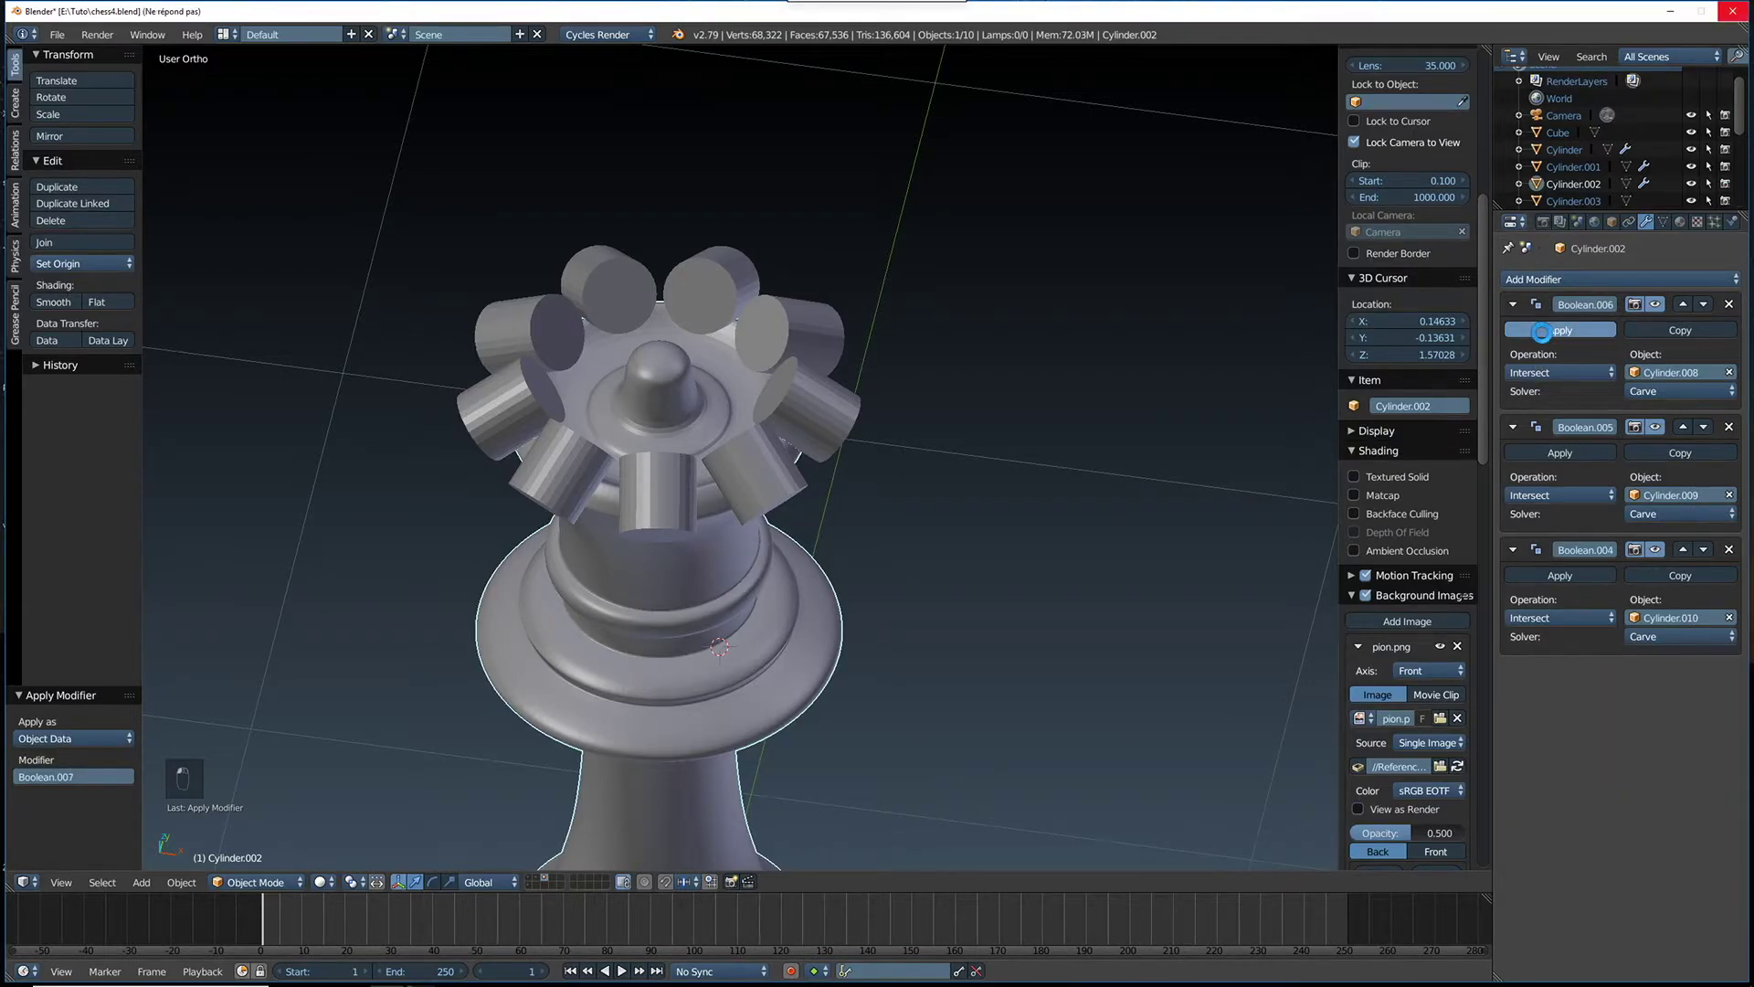
click(1544, 331)
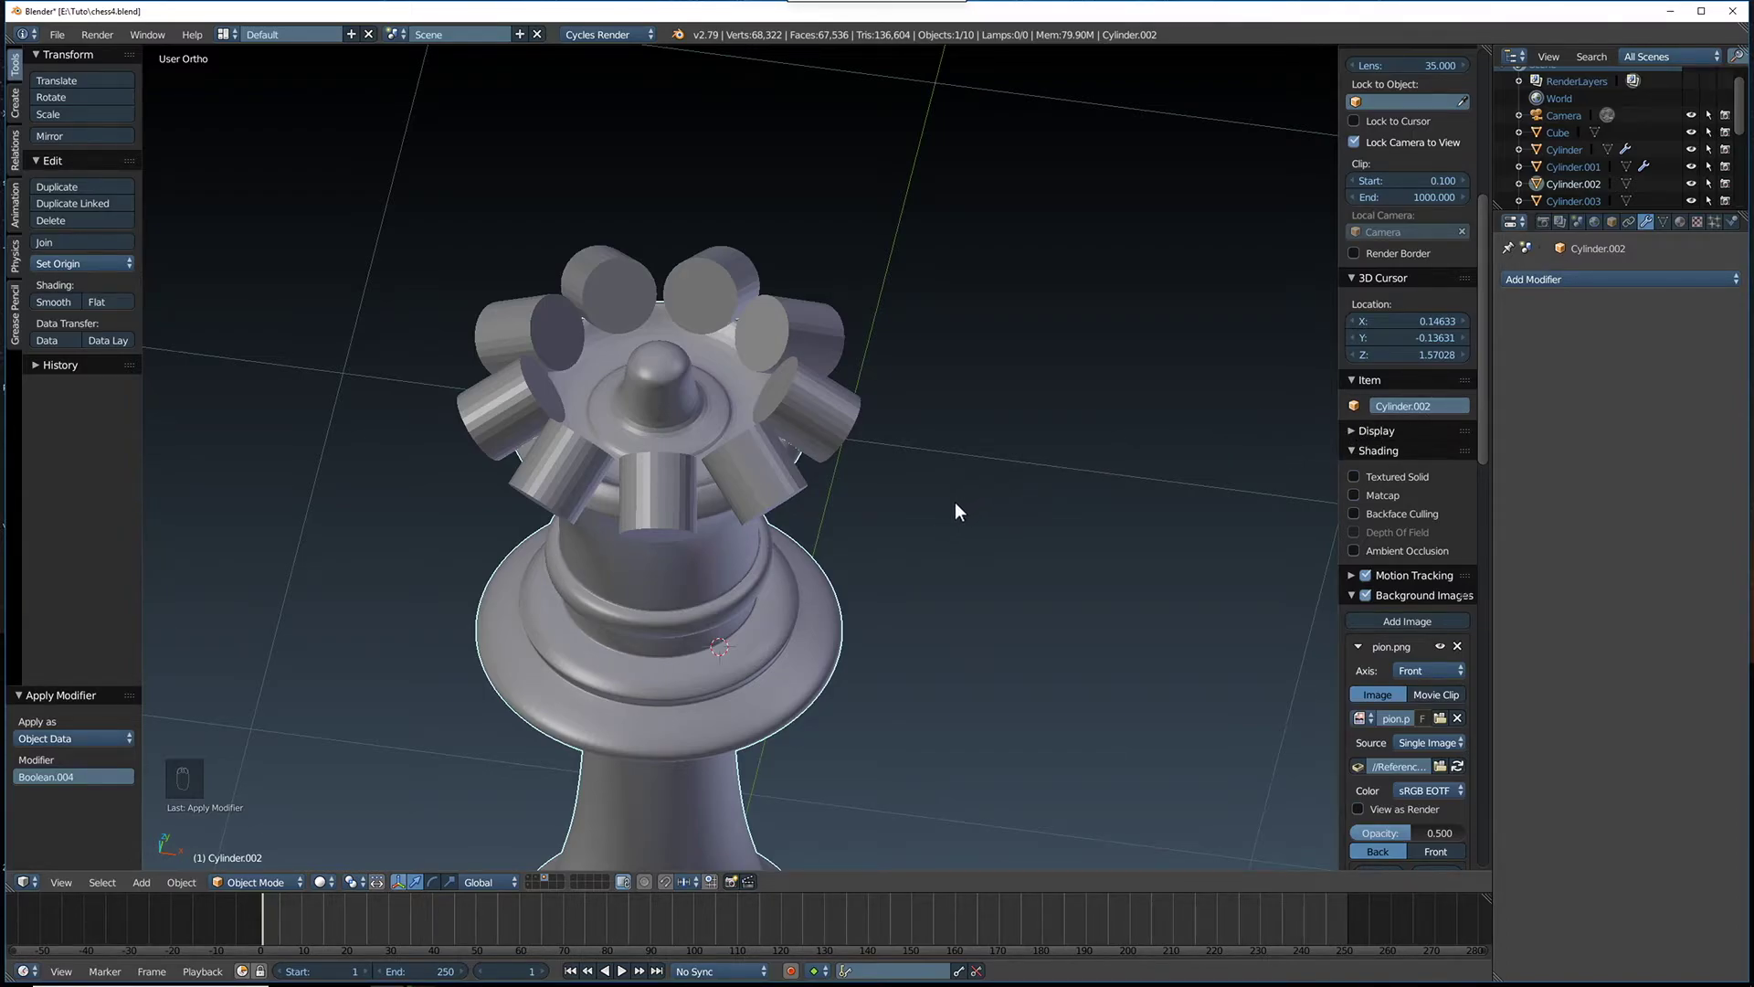
Select the nine cutting cylinders around the queen's crown and move them to layer 11
middle_drag(945, 522, 968, 497)
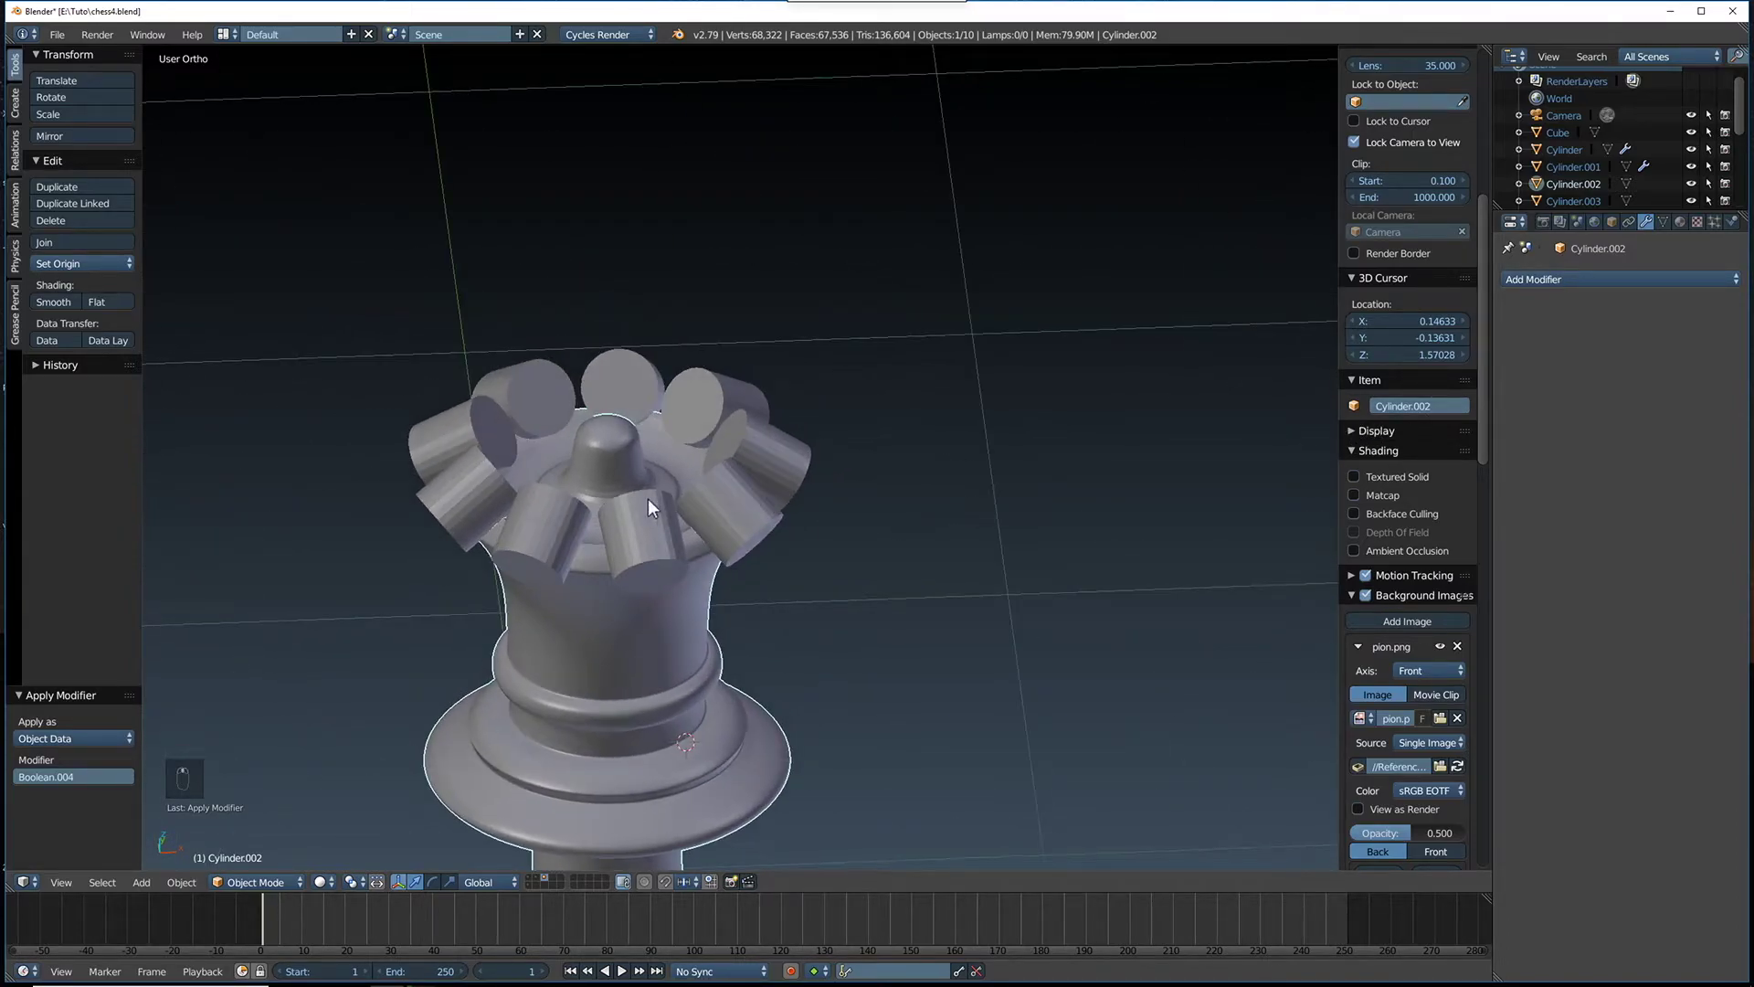
middle_drag(659, 505, 768, 536)
click(648, 524)
shift+click(710, 498)
shift+click(742, 439)
shift+click(727, 369)
shift+click(638, 340)
shift+click(539, 356)
shift+click(470, 420)
shift+click(473, 475)
shift+click(553, 544)
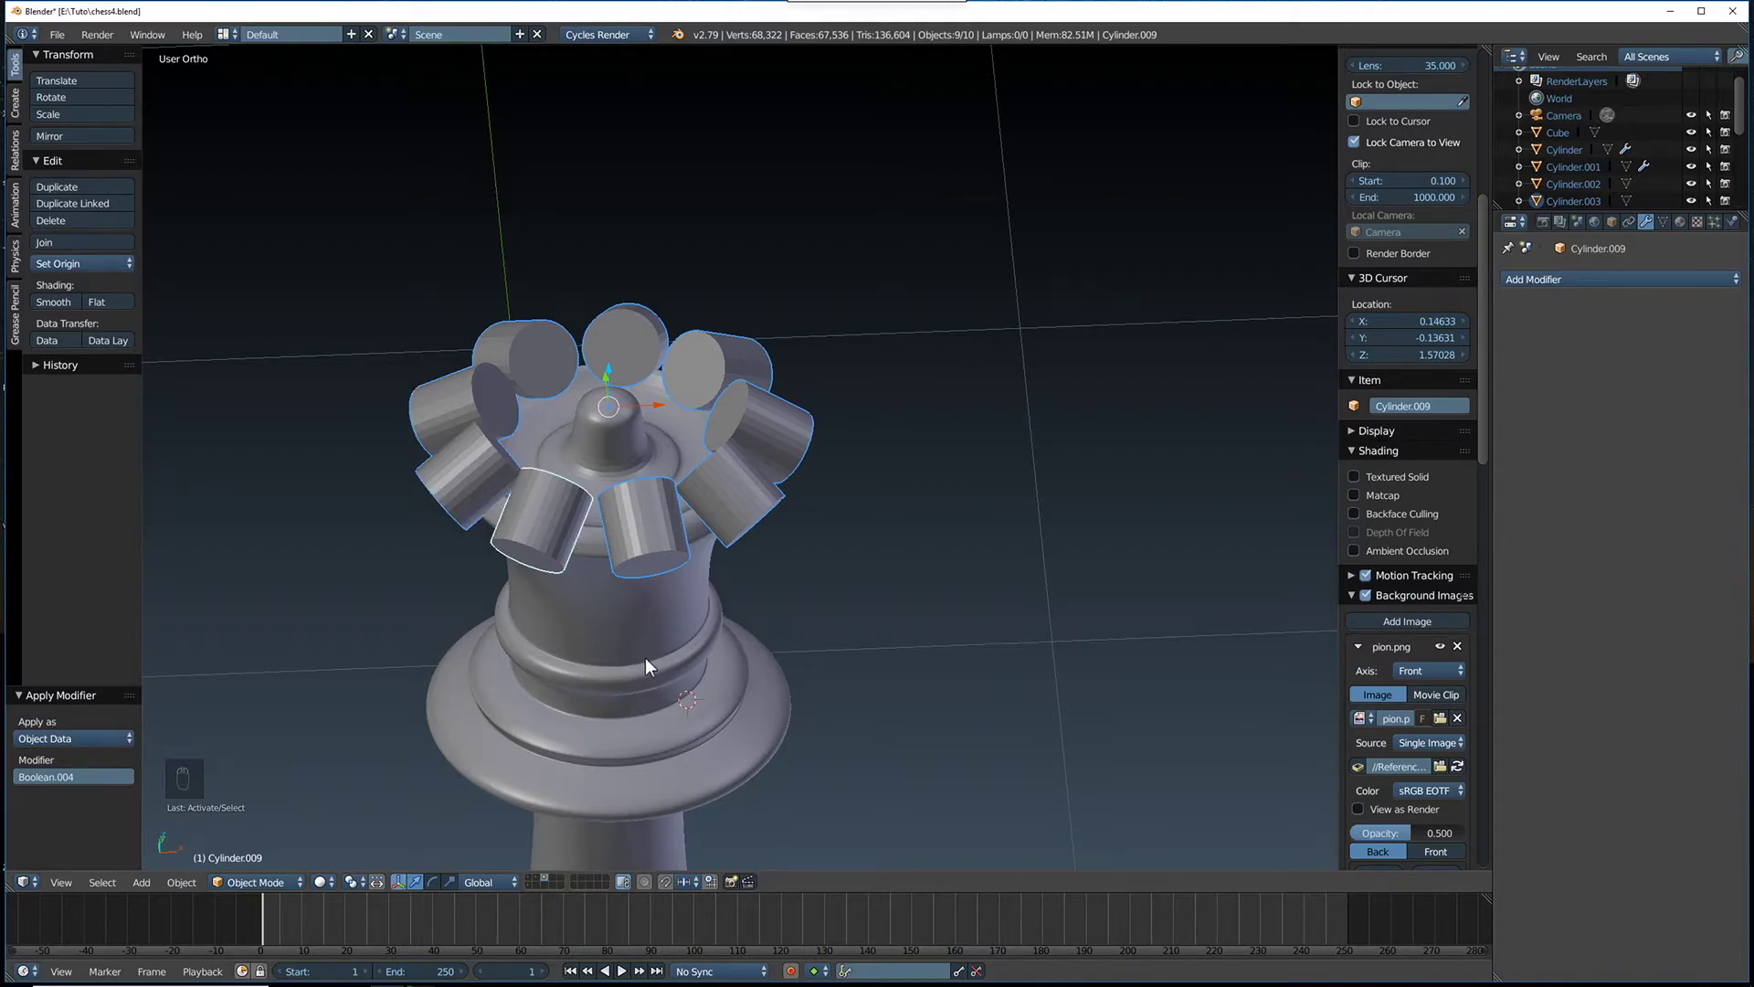
key(m)
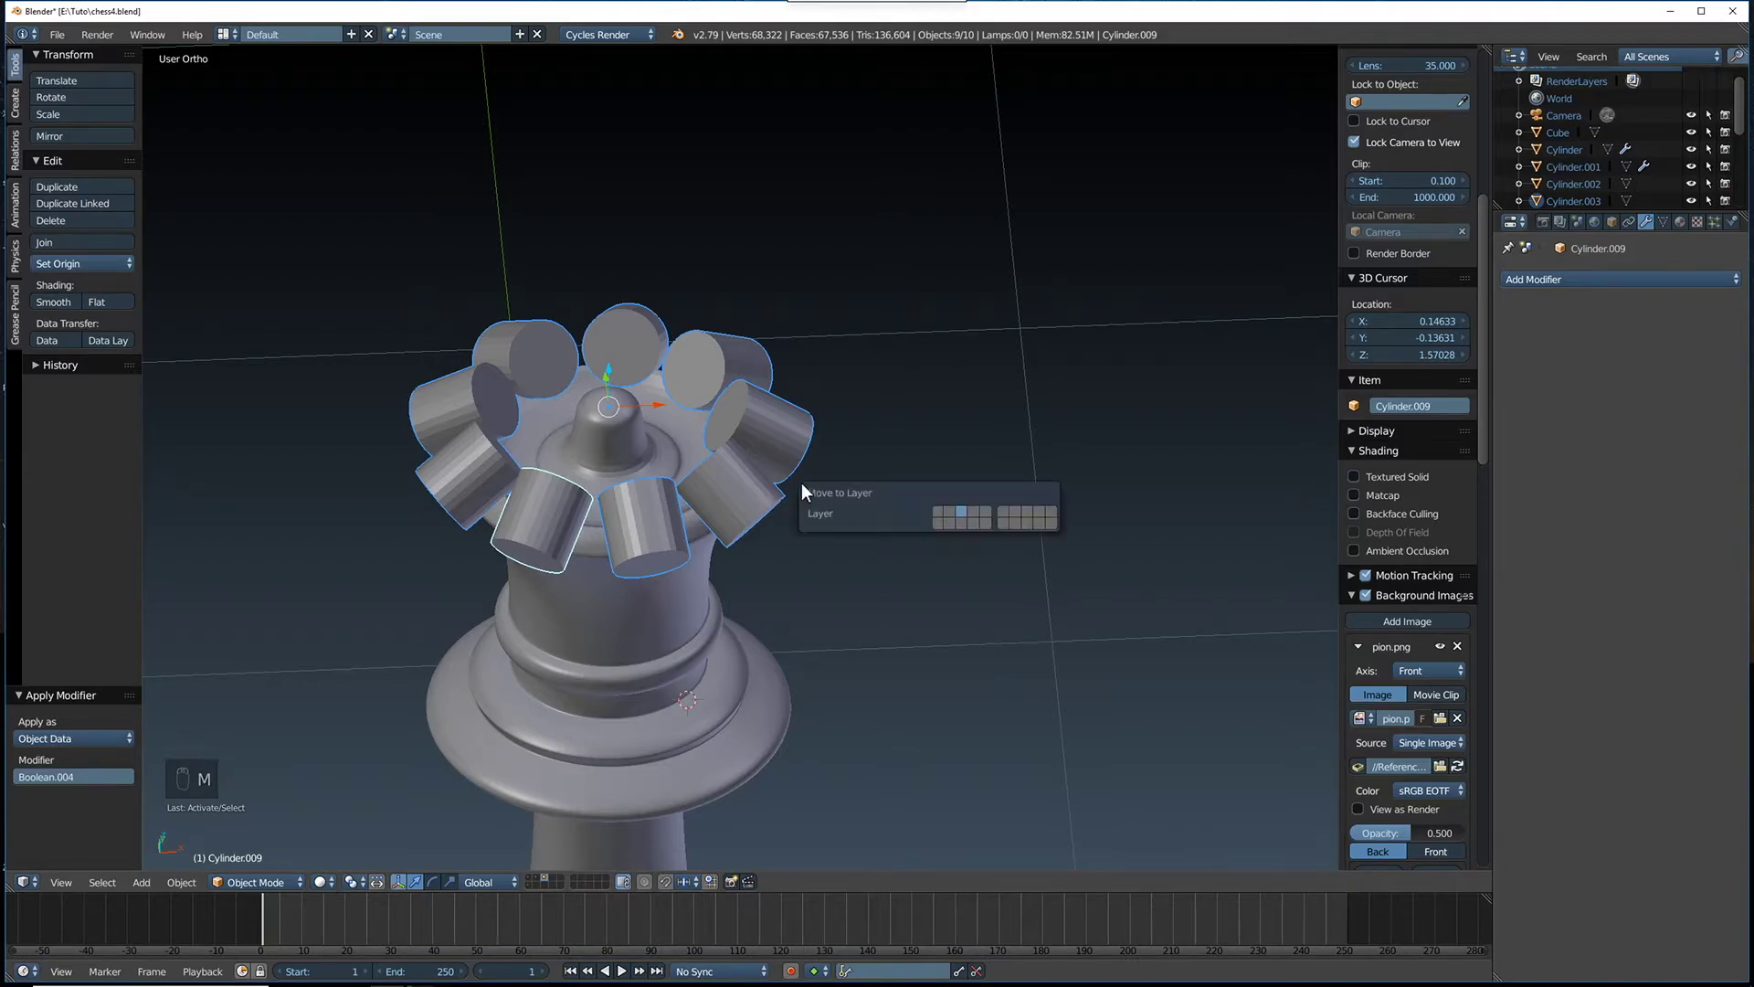
click(936, 519)
Display layers 2 and 1 alongside the queen and hide the queen's layer to compare the overlapping pieces
middle_drag(864, 525, 865, 586)
scroll(806, 564, down, 4)
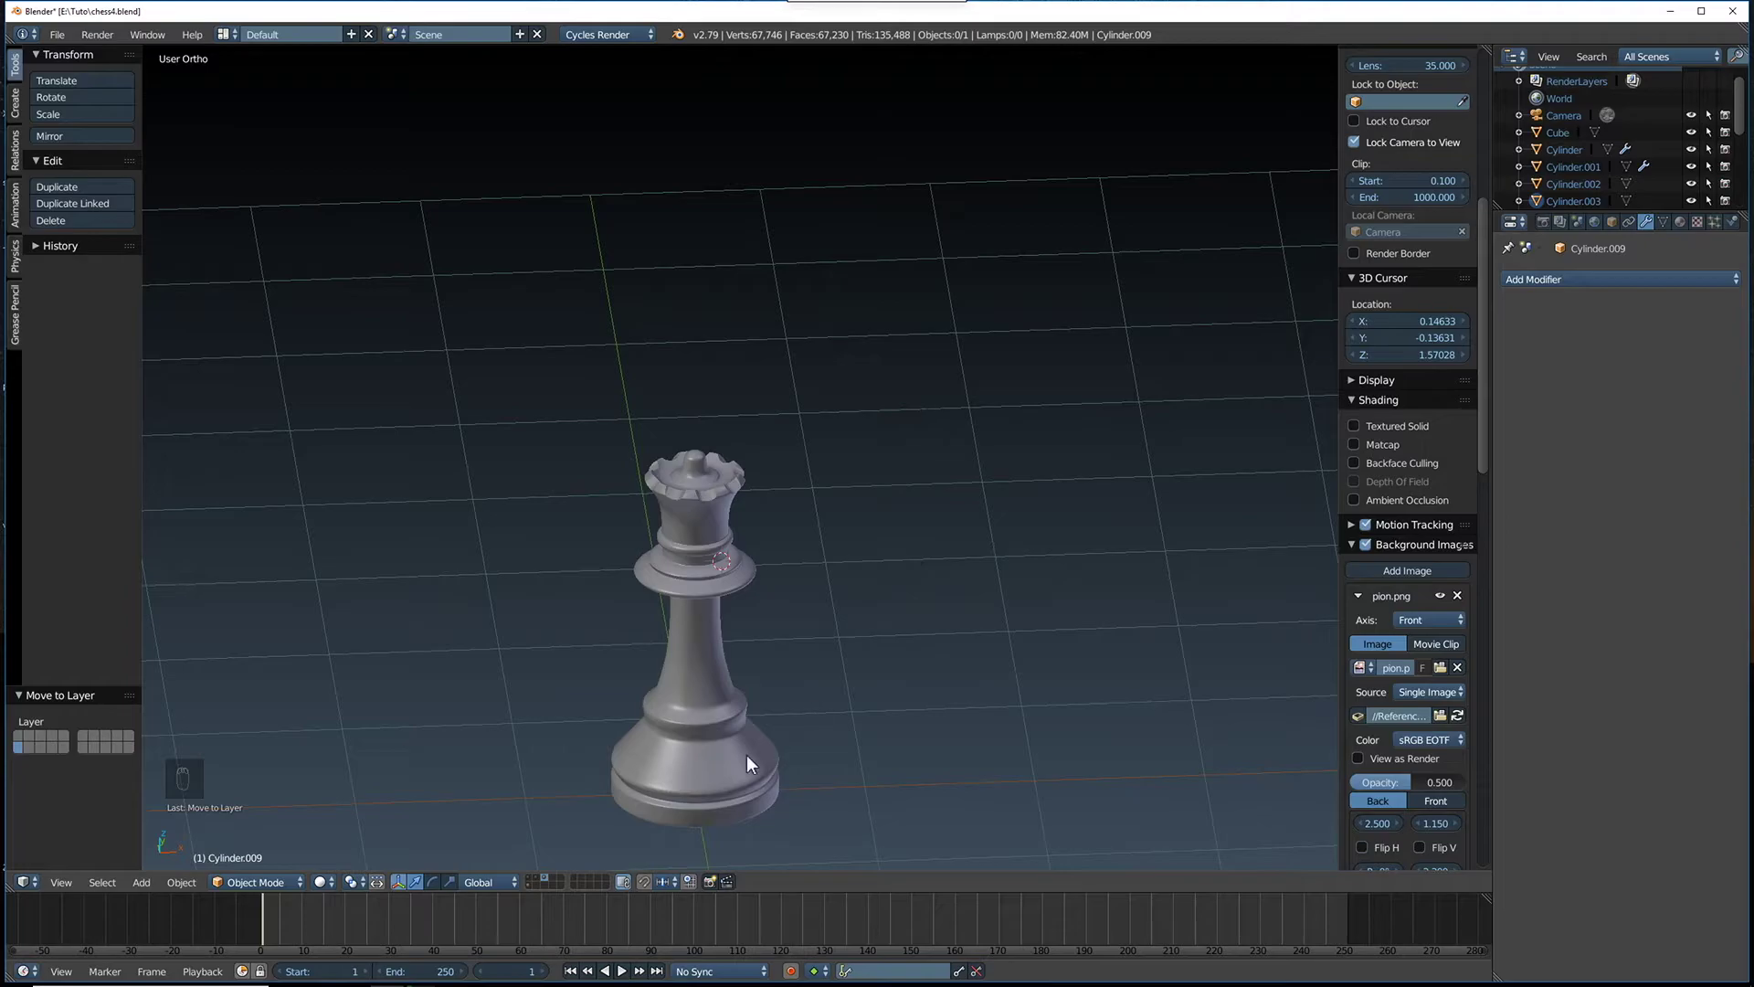
click(536, 875)
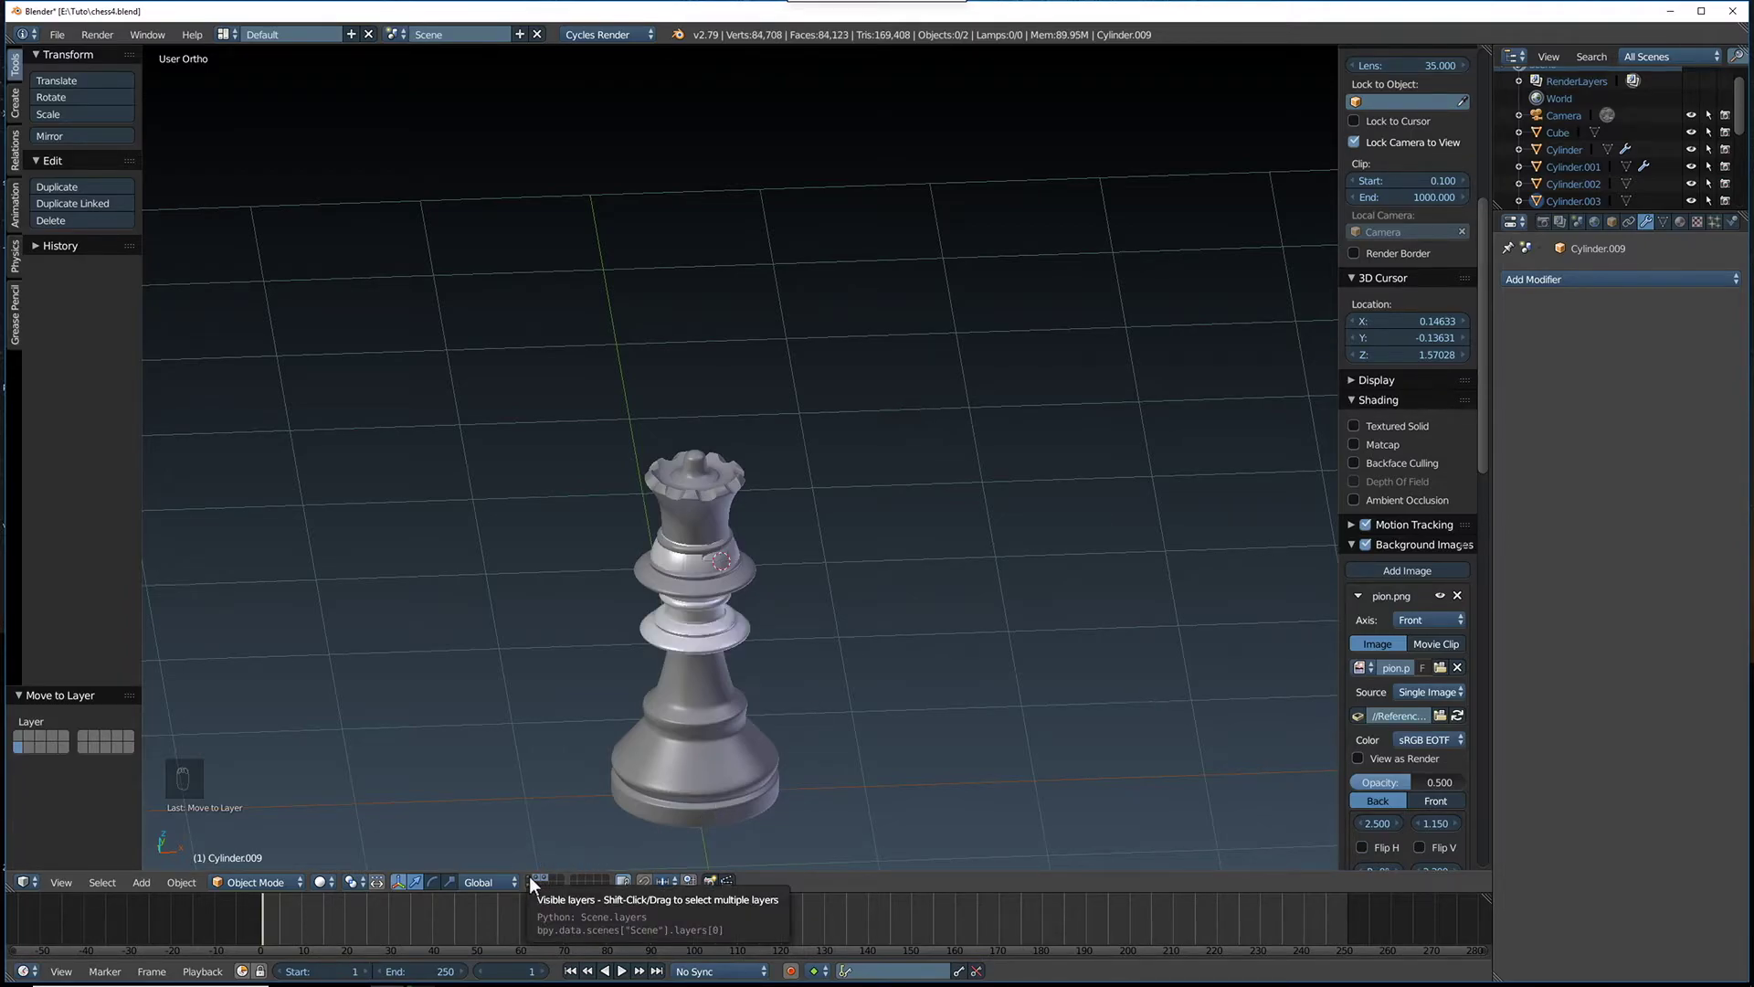
shift+click(529, 876)
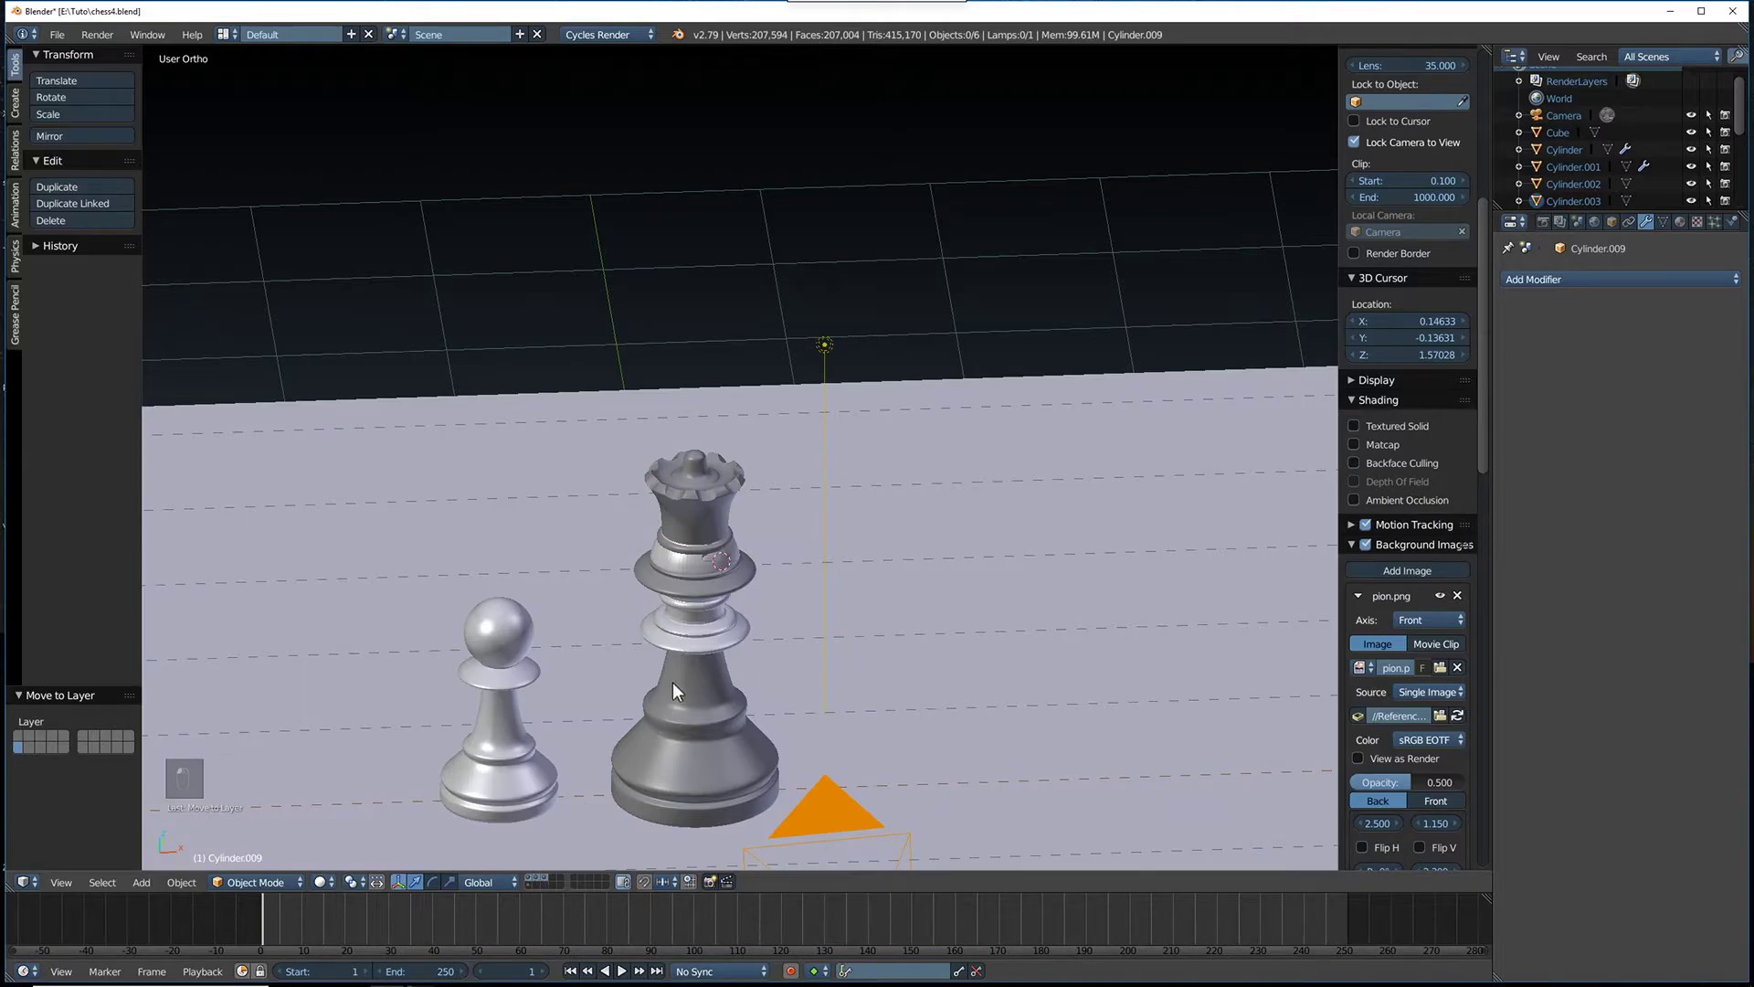
shift+click(541, 875)
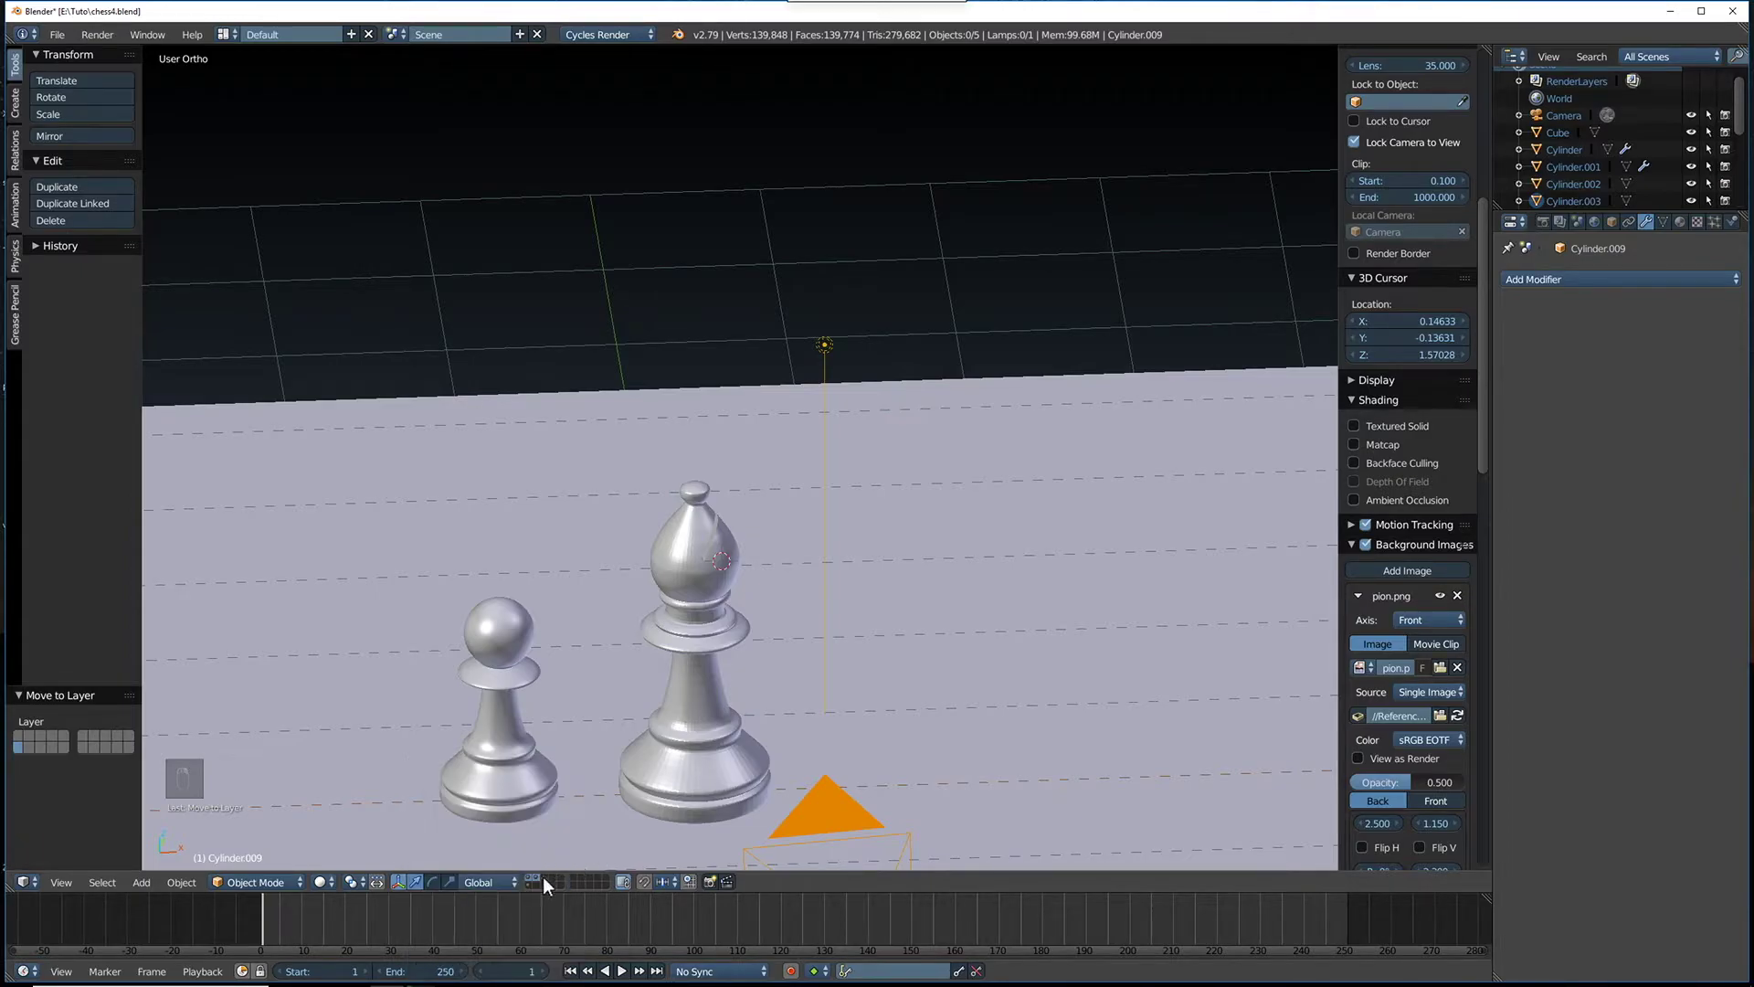
Isolate the queen's layer, move the queen 1.669 along X, and display layers 1 and 2 with it again
click(542, 875)
right_click(709, 711)
drag(735, 786, 1022, 790)
shift+click(535, 877)
shift+click(531, 879)
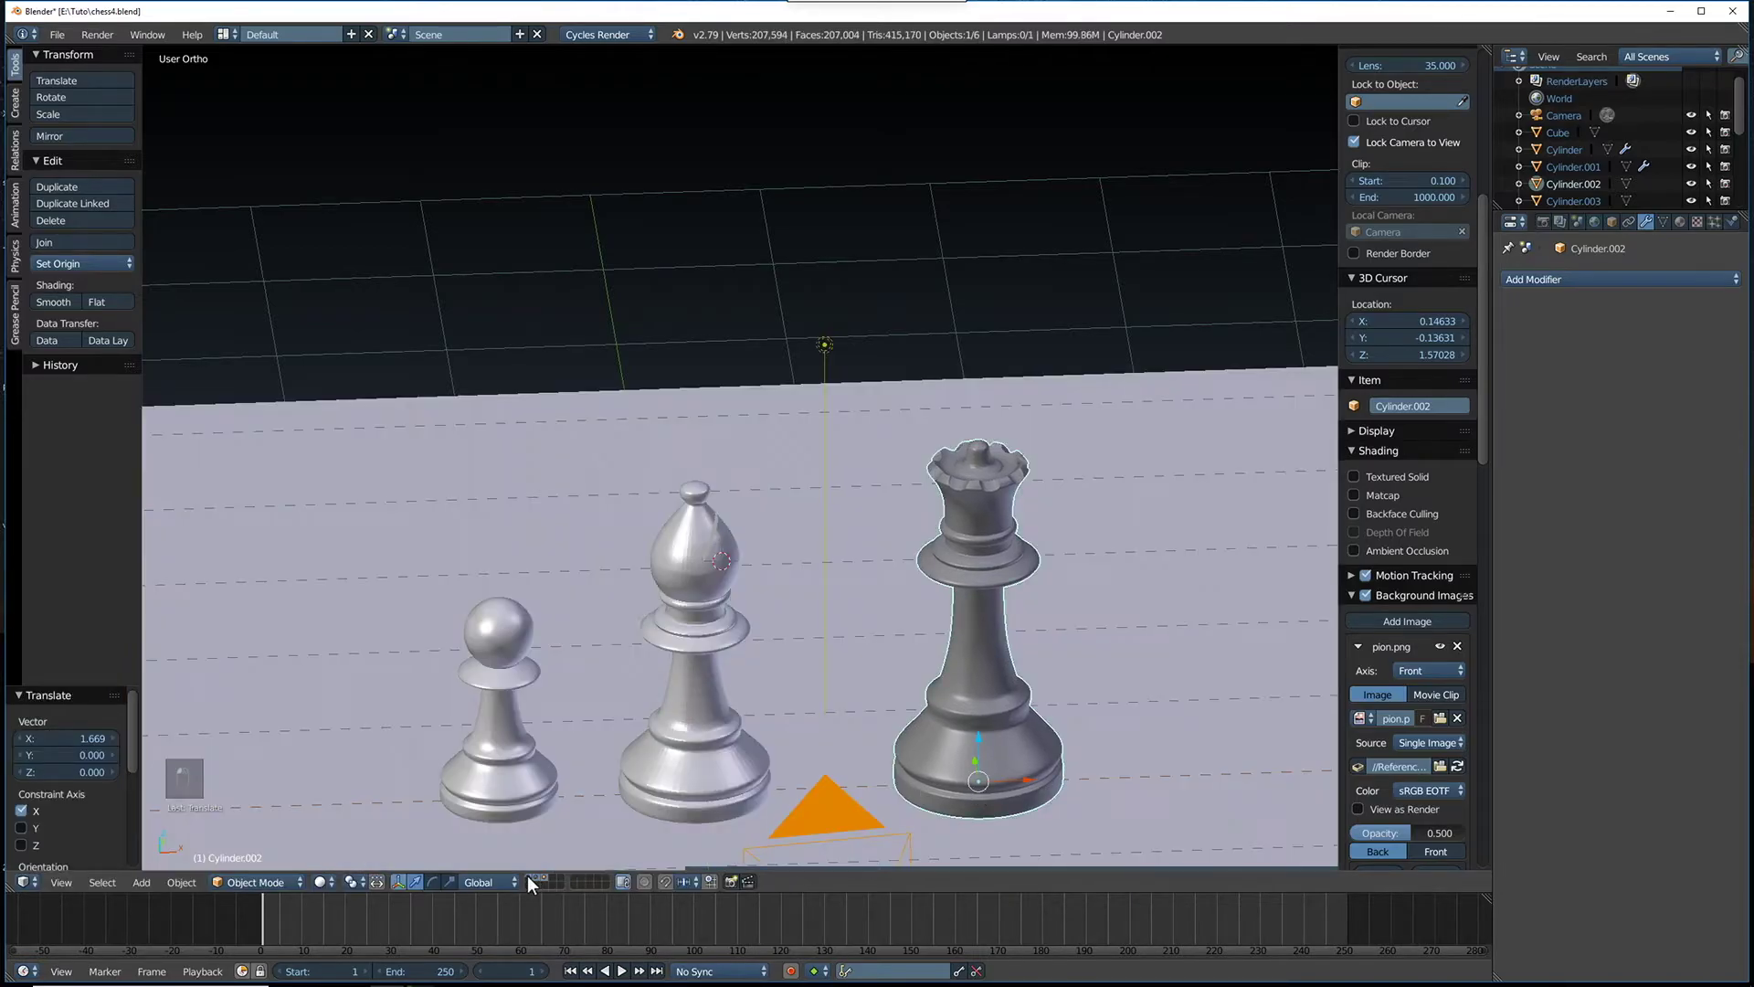
Add a new material to the queen, keeping the Diffuse BSDF surface
middle_drag(786, 740, 822, 697)
scroll(793, 688, down, 4)
scroll(822, 697, up, 3)
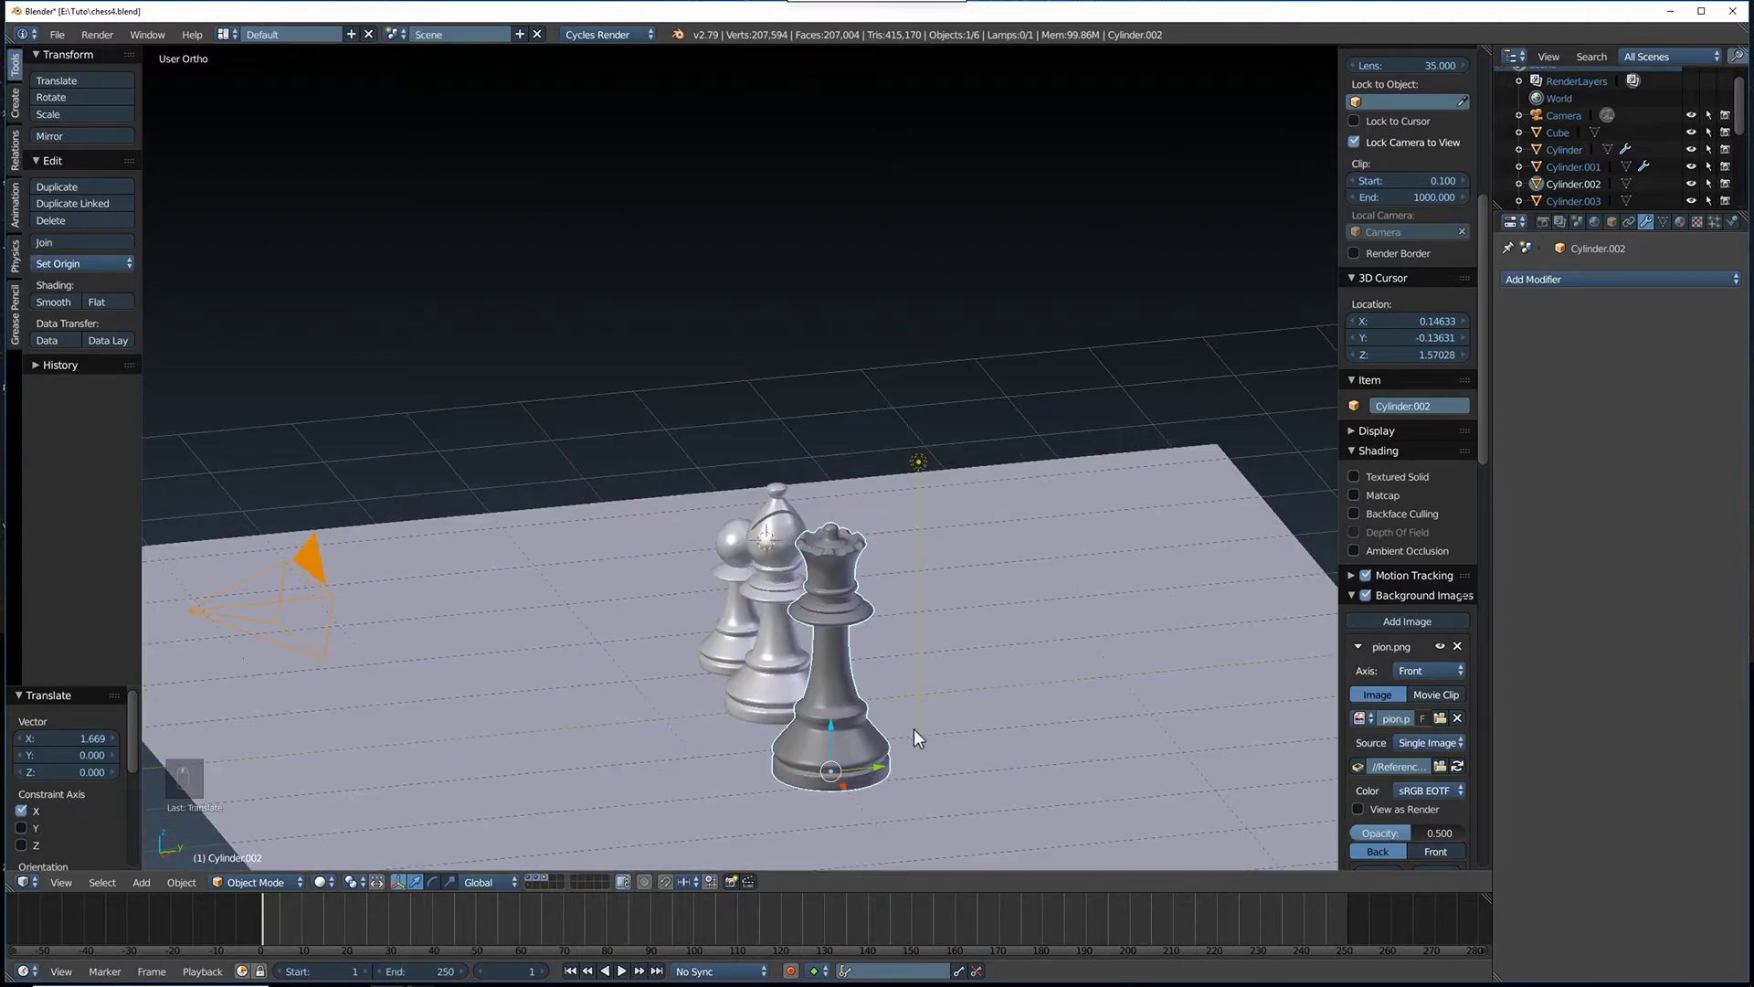
middle_drag(963, 725, 828, 601)
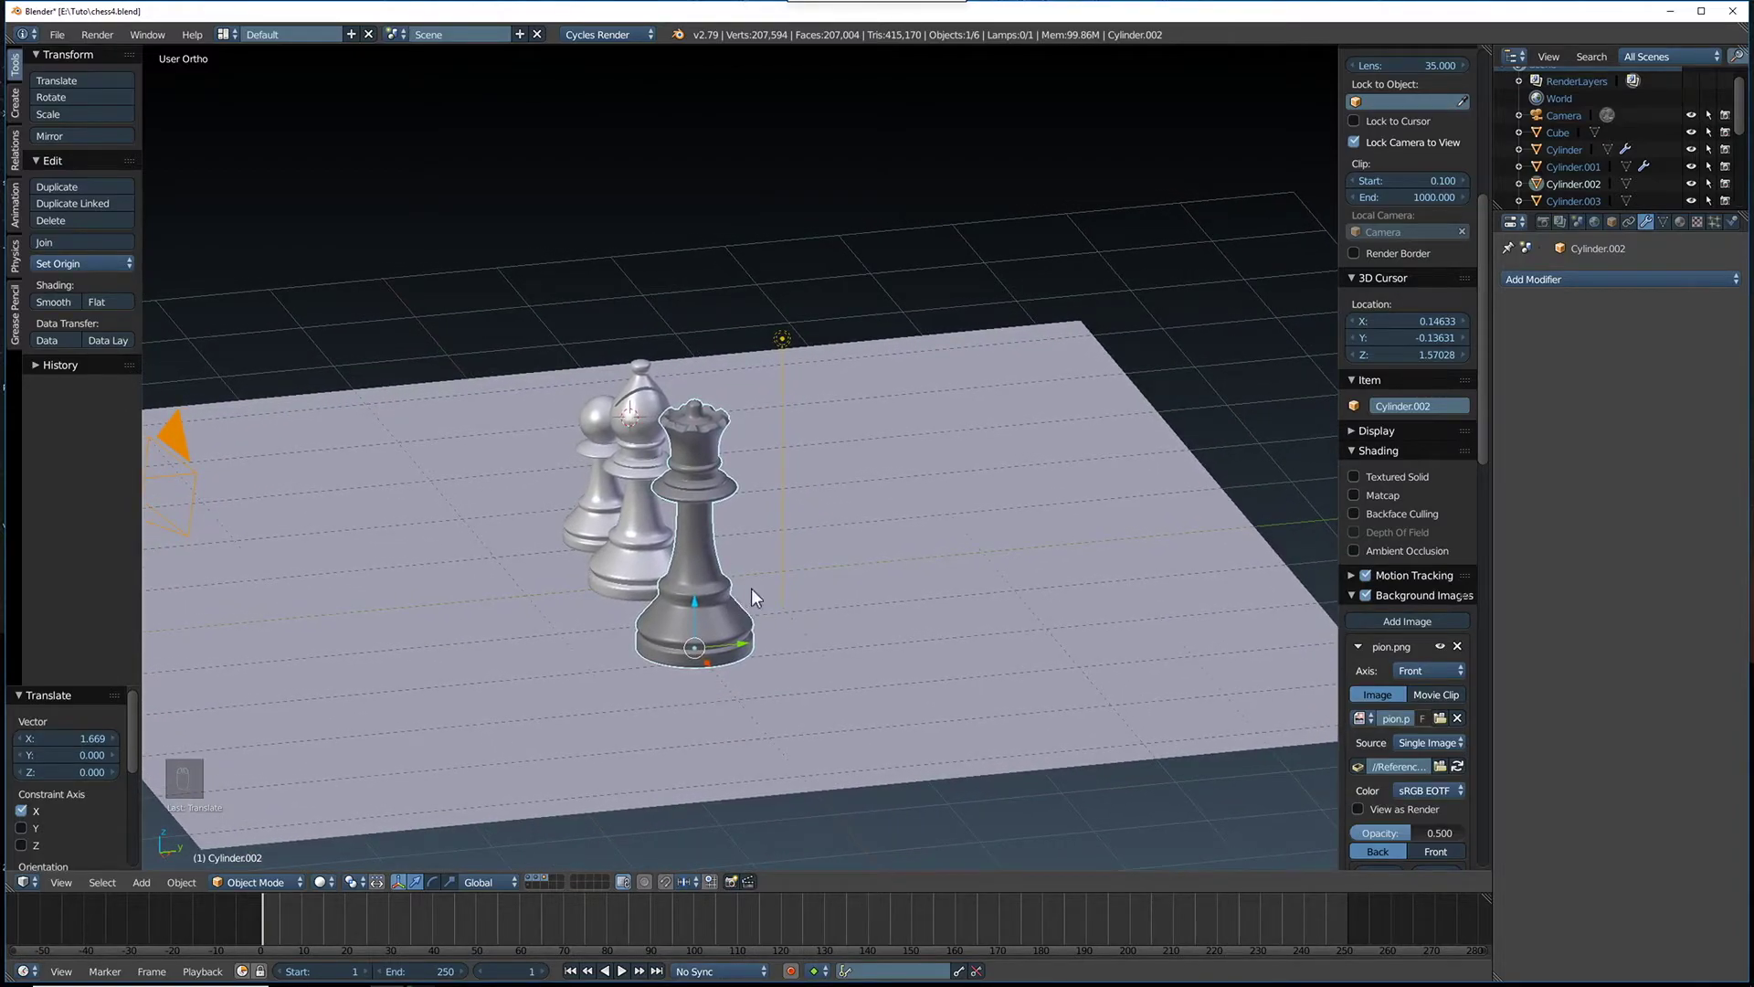
click(1679, 222)
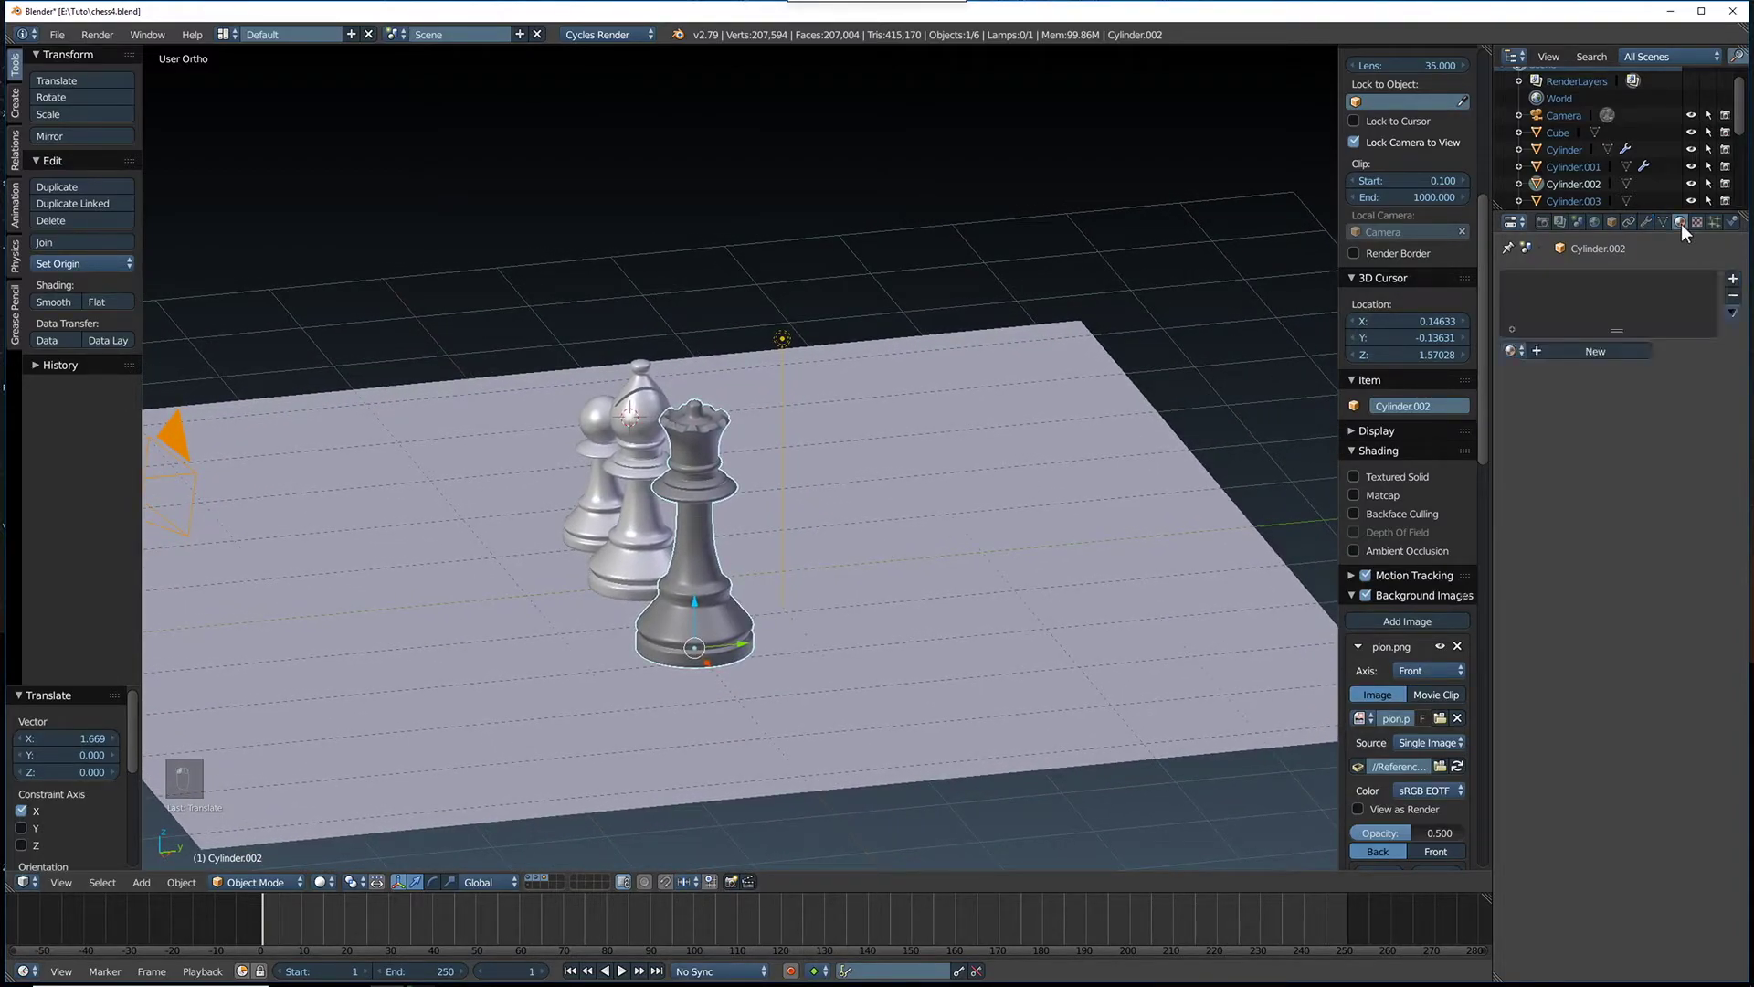
click(1576, 348)
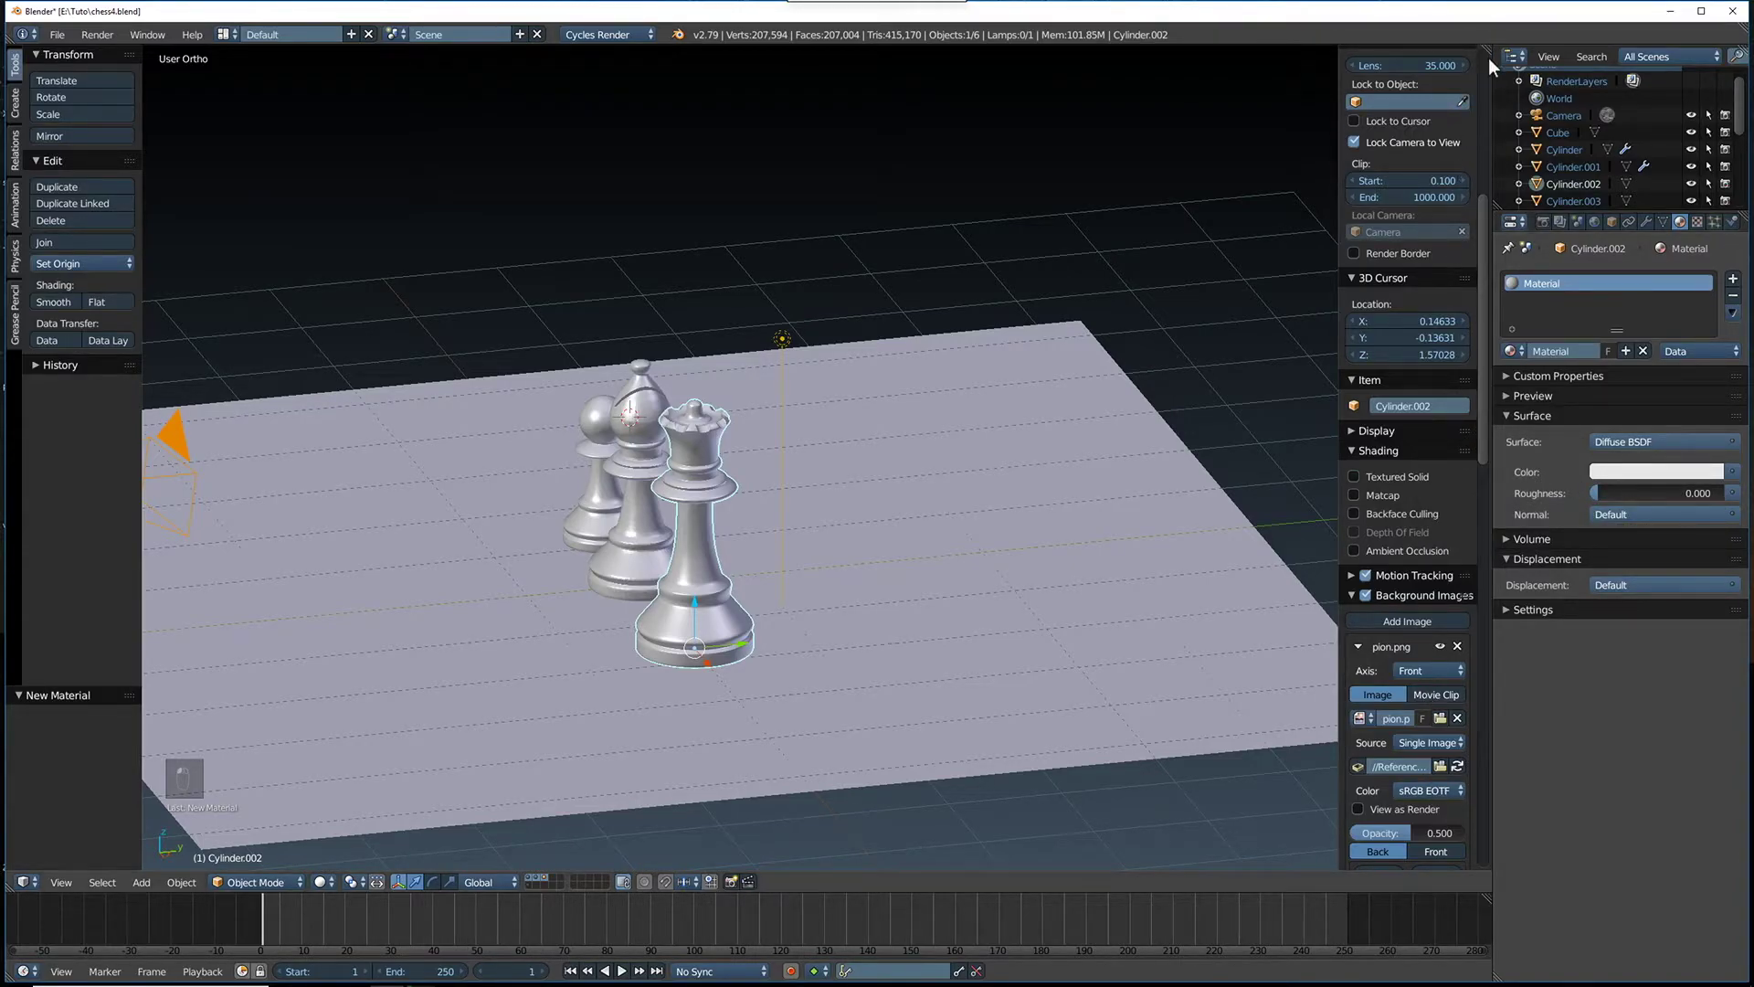
Split the 3D view into two side-by-side areas and turn the second one into a Node Editor
drag(1477, 48, 811, 108)
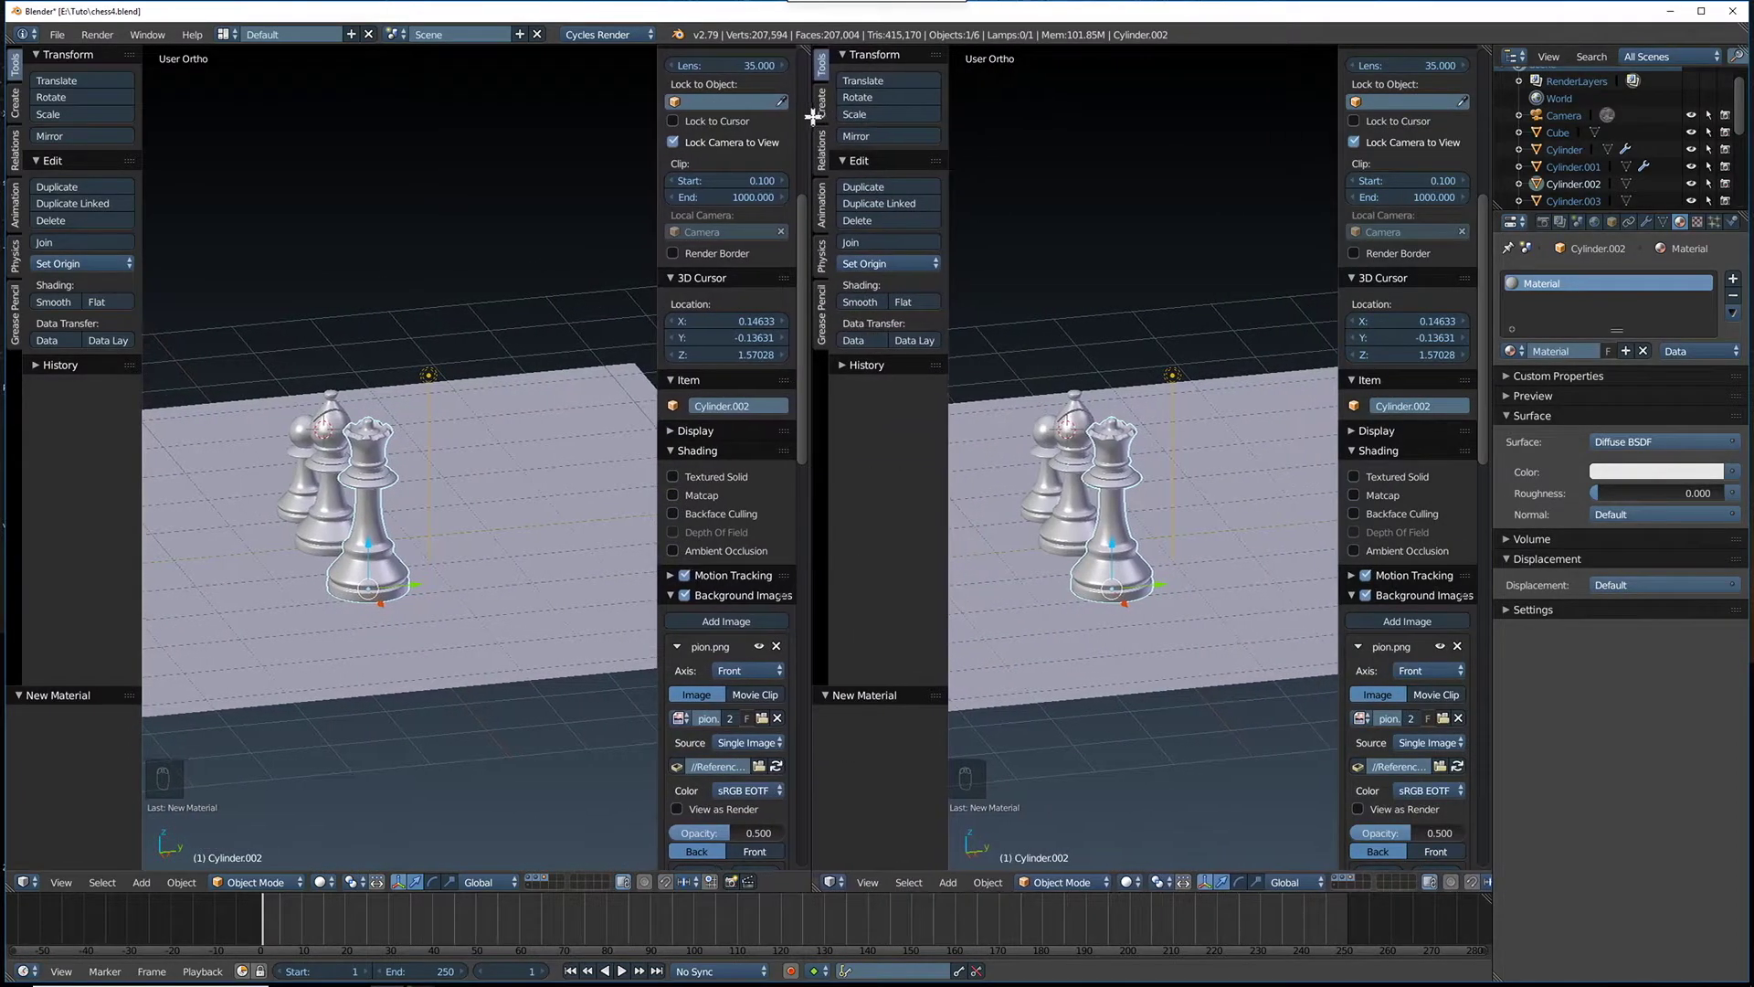
click(834, 881)
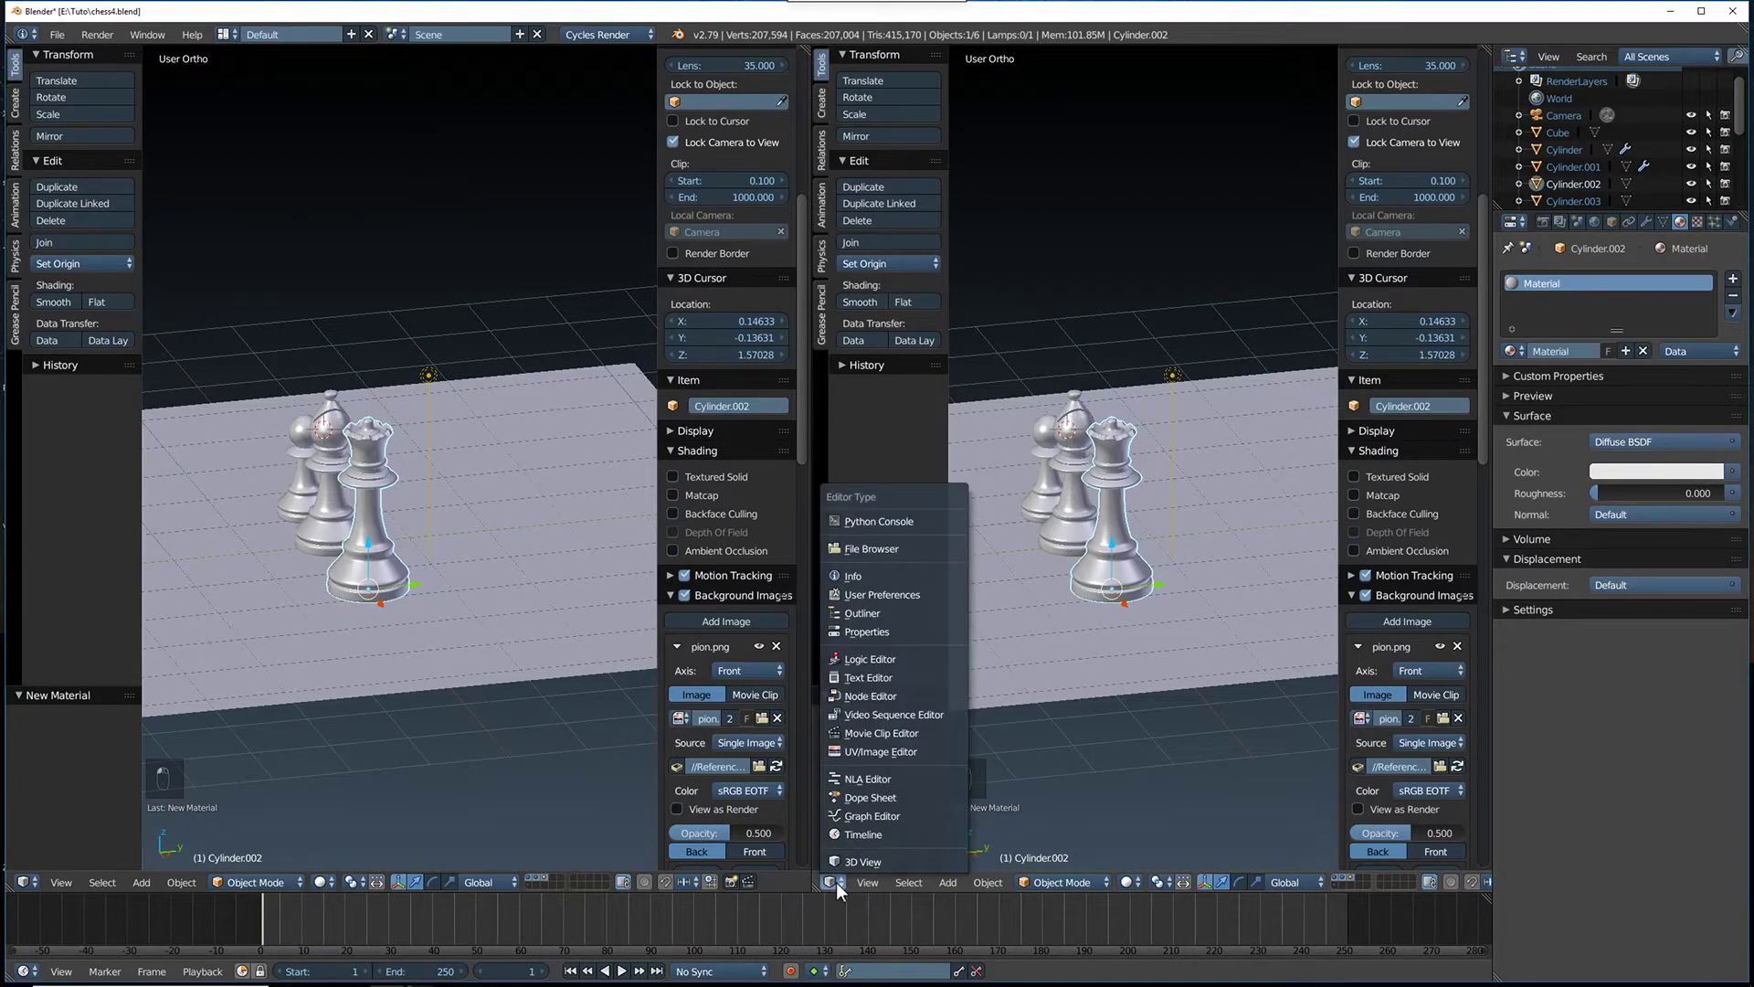
click(868, 696)
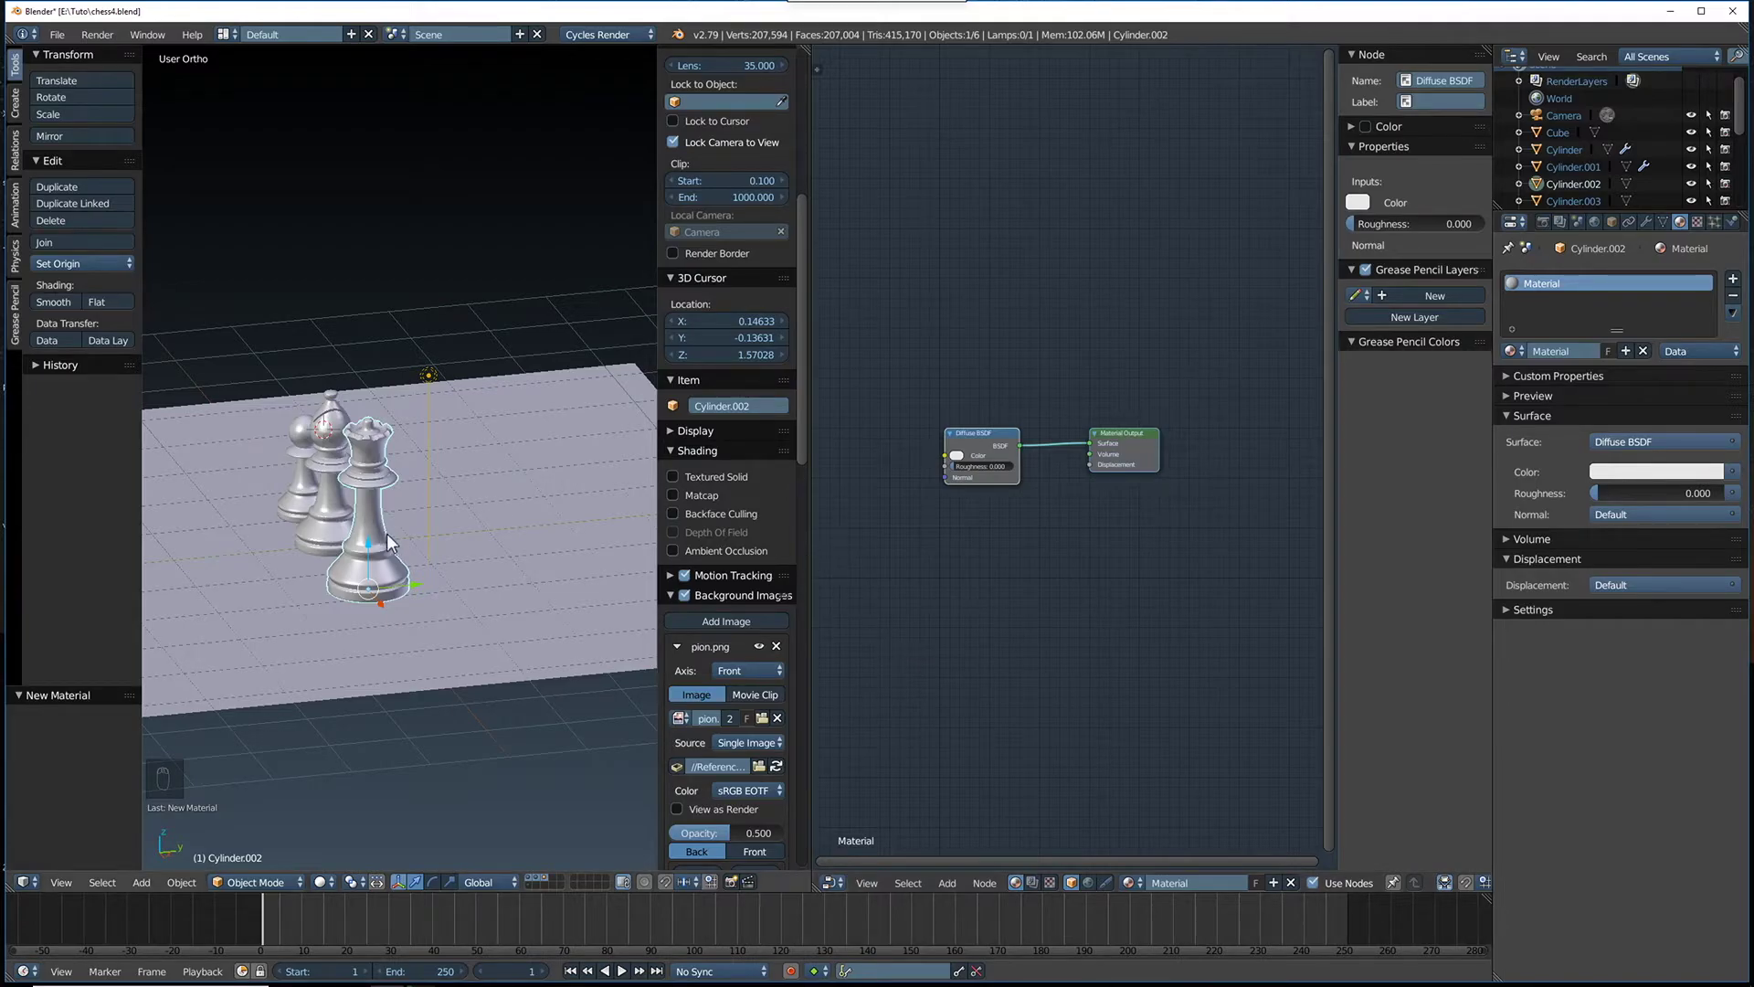
Hide the 3D view's side panels and preview the three chess pieces up close in rendered shading
scroll(338, 568, up, 3)
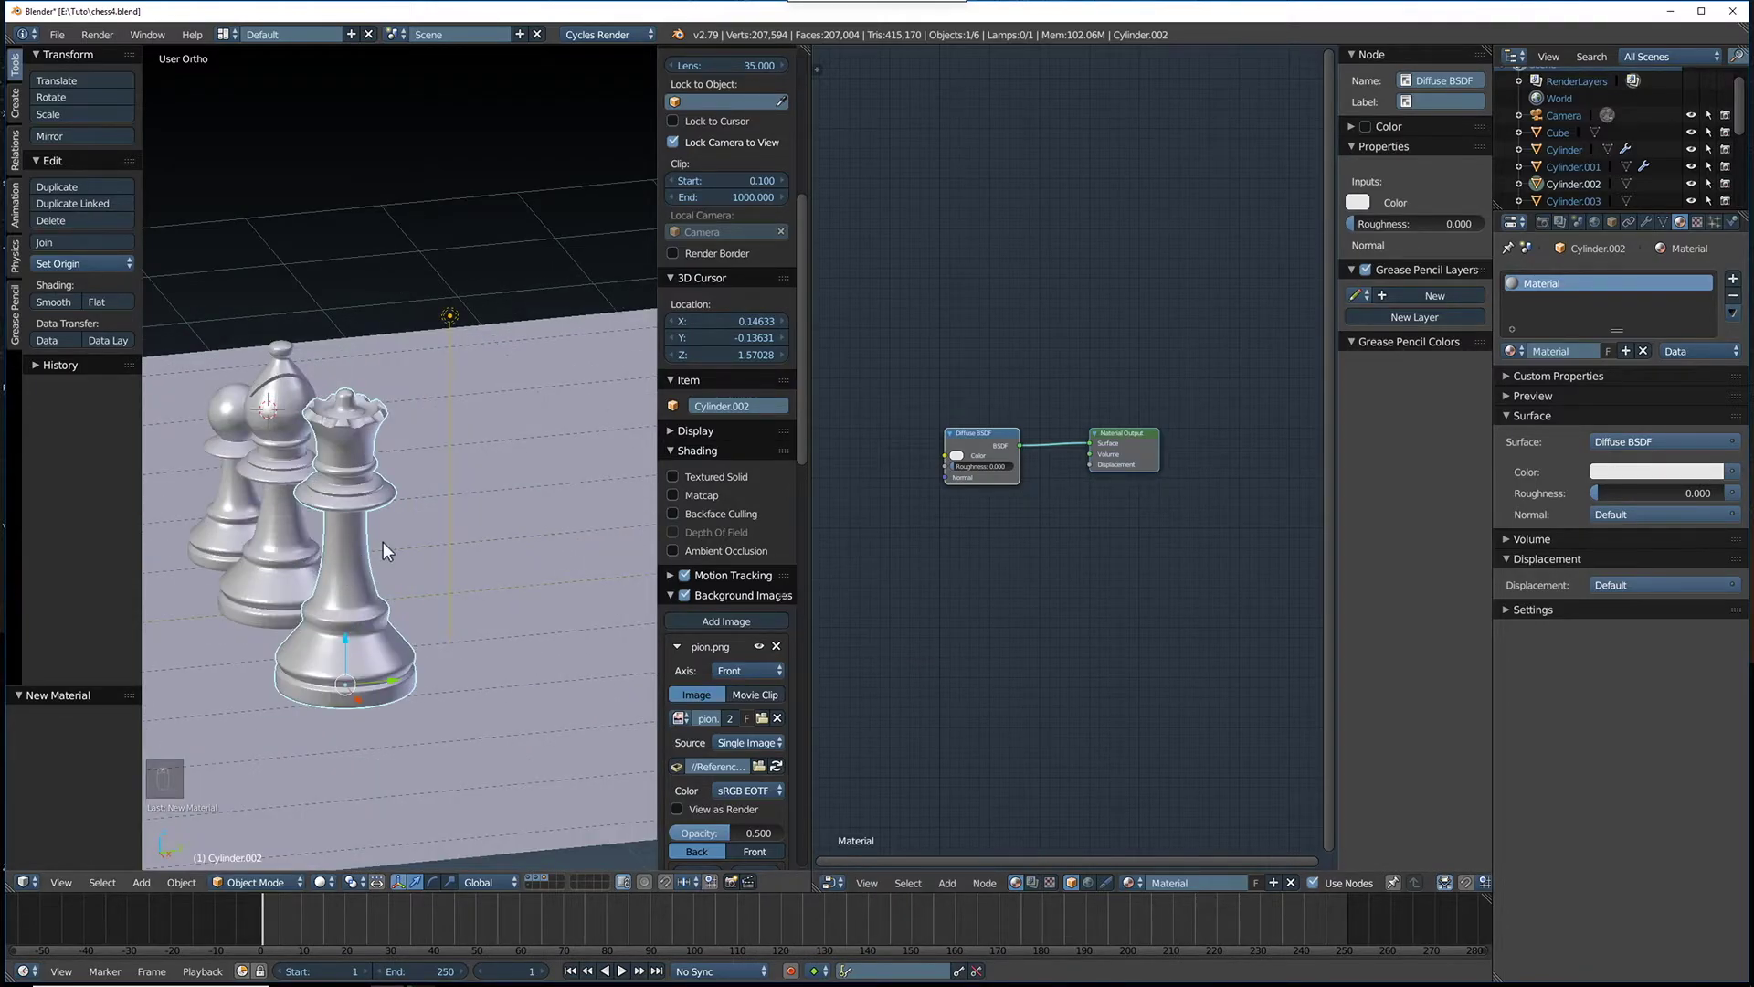
key(n)
key(t)
shift+middle_drag(462, 529, 600, 489)
scroll(594, 503, up, 4)
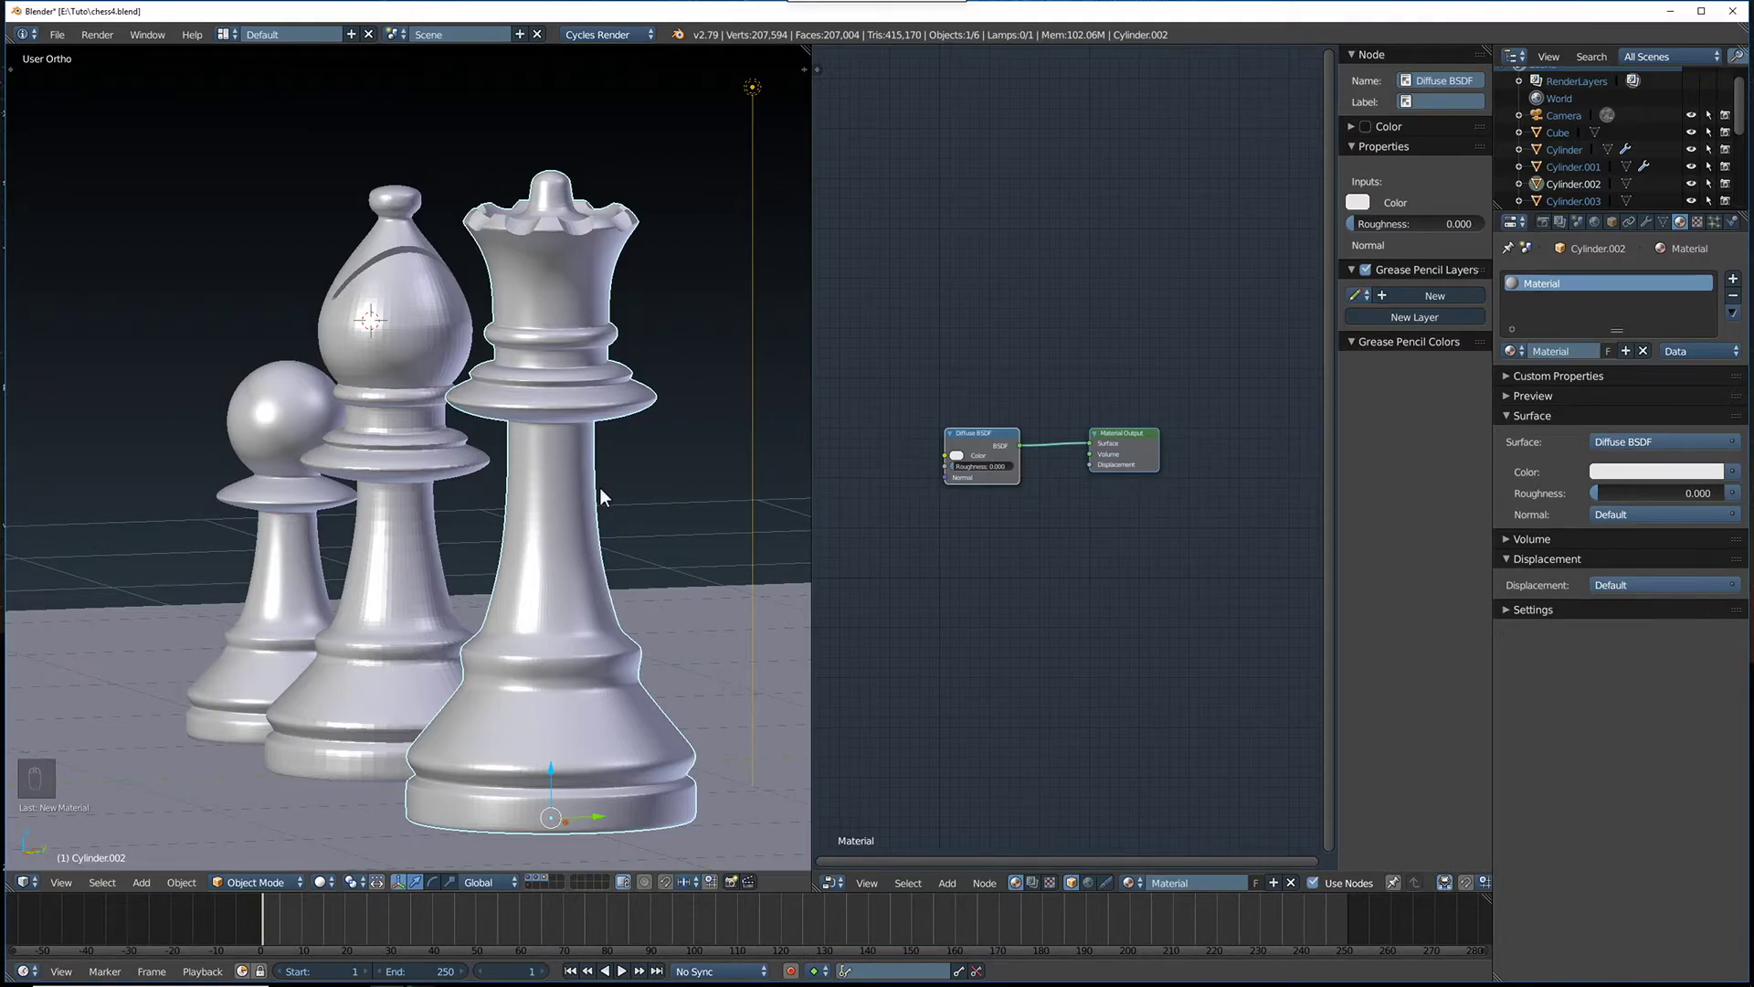
key(shift+z)
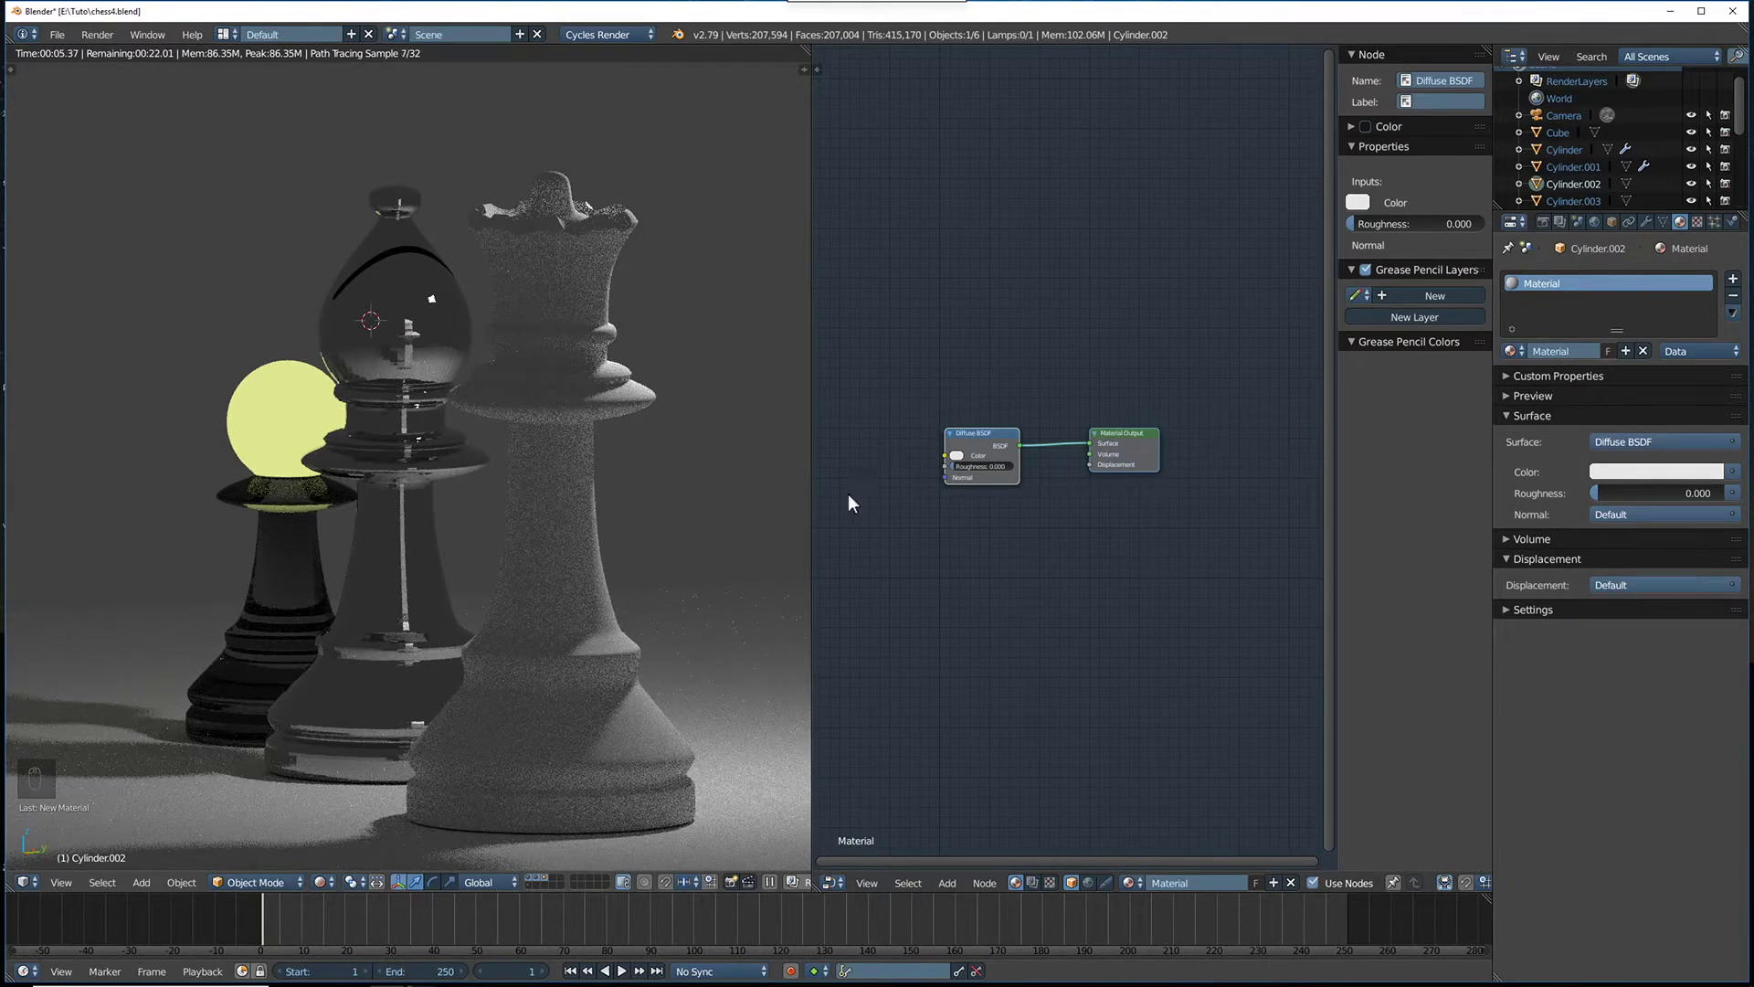
Spread the Diffuse BSDF and Material Output nodes farther apart in the Node Editor
scroll(1025, 556, up, 2)
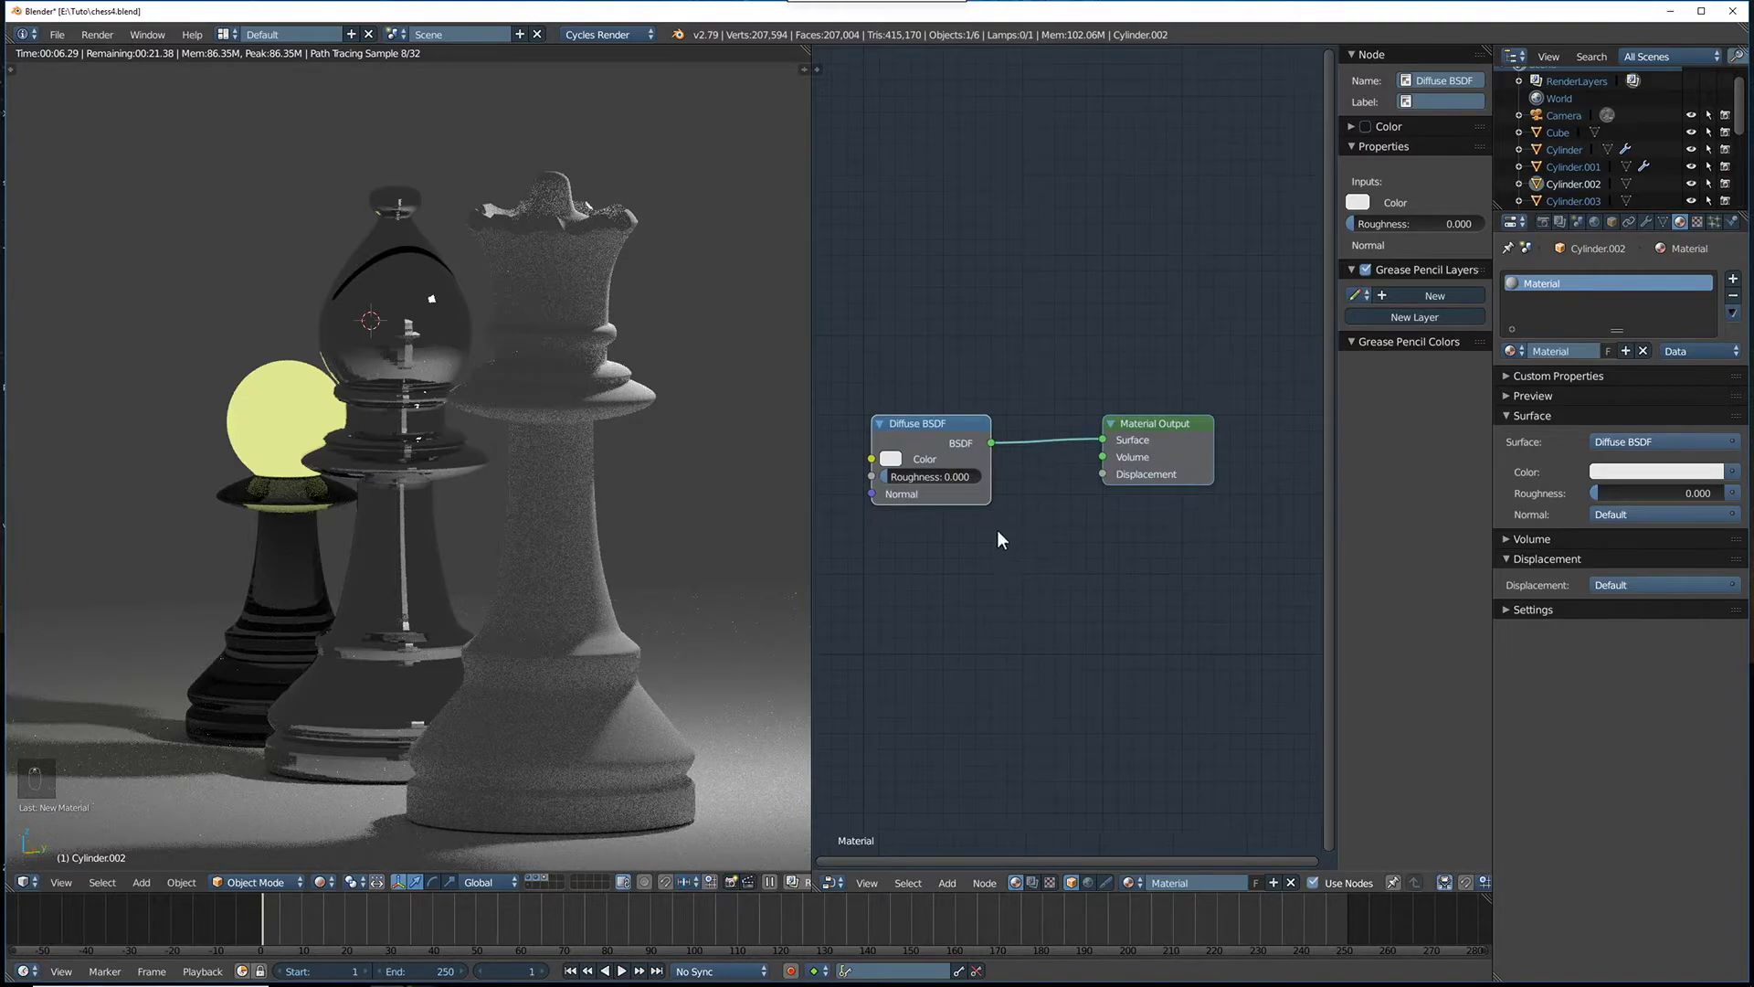
scroll(1064, 457, up, 1)
drag(1154, 419, 1197, 416)
drag(947, 425, 958, 400)
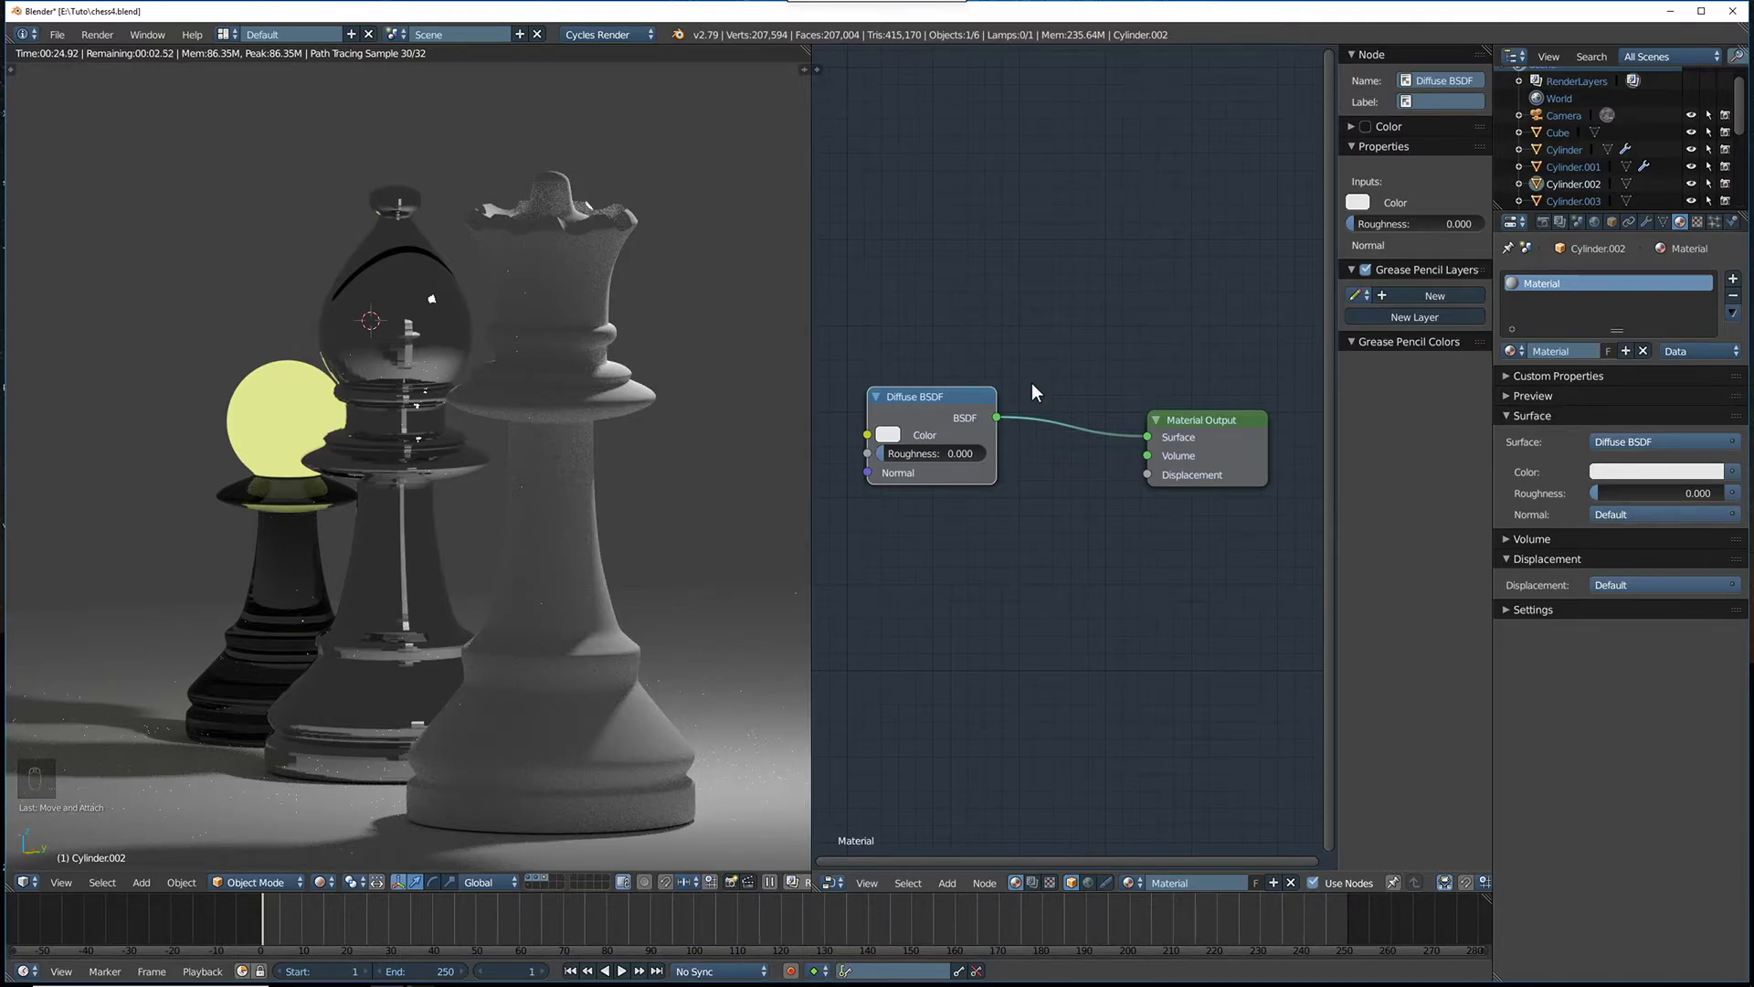
Cut the link between the Diffuse BSDF and the Material Output, and reconnect it to the Surface input
ctrl+drag(1063, 405, 1066, 400)
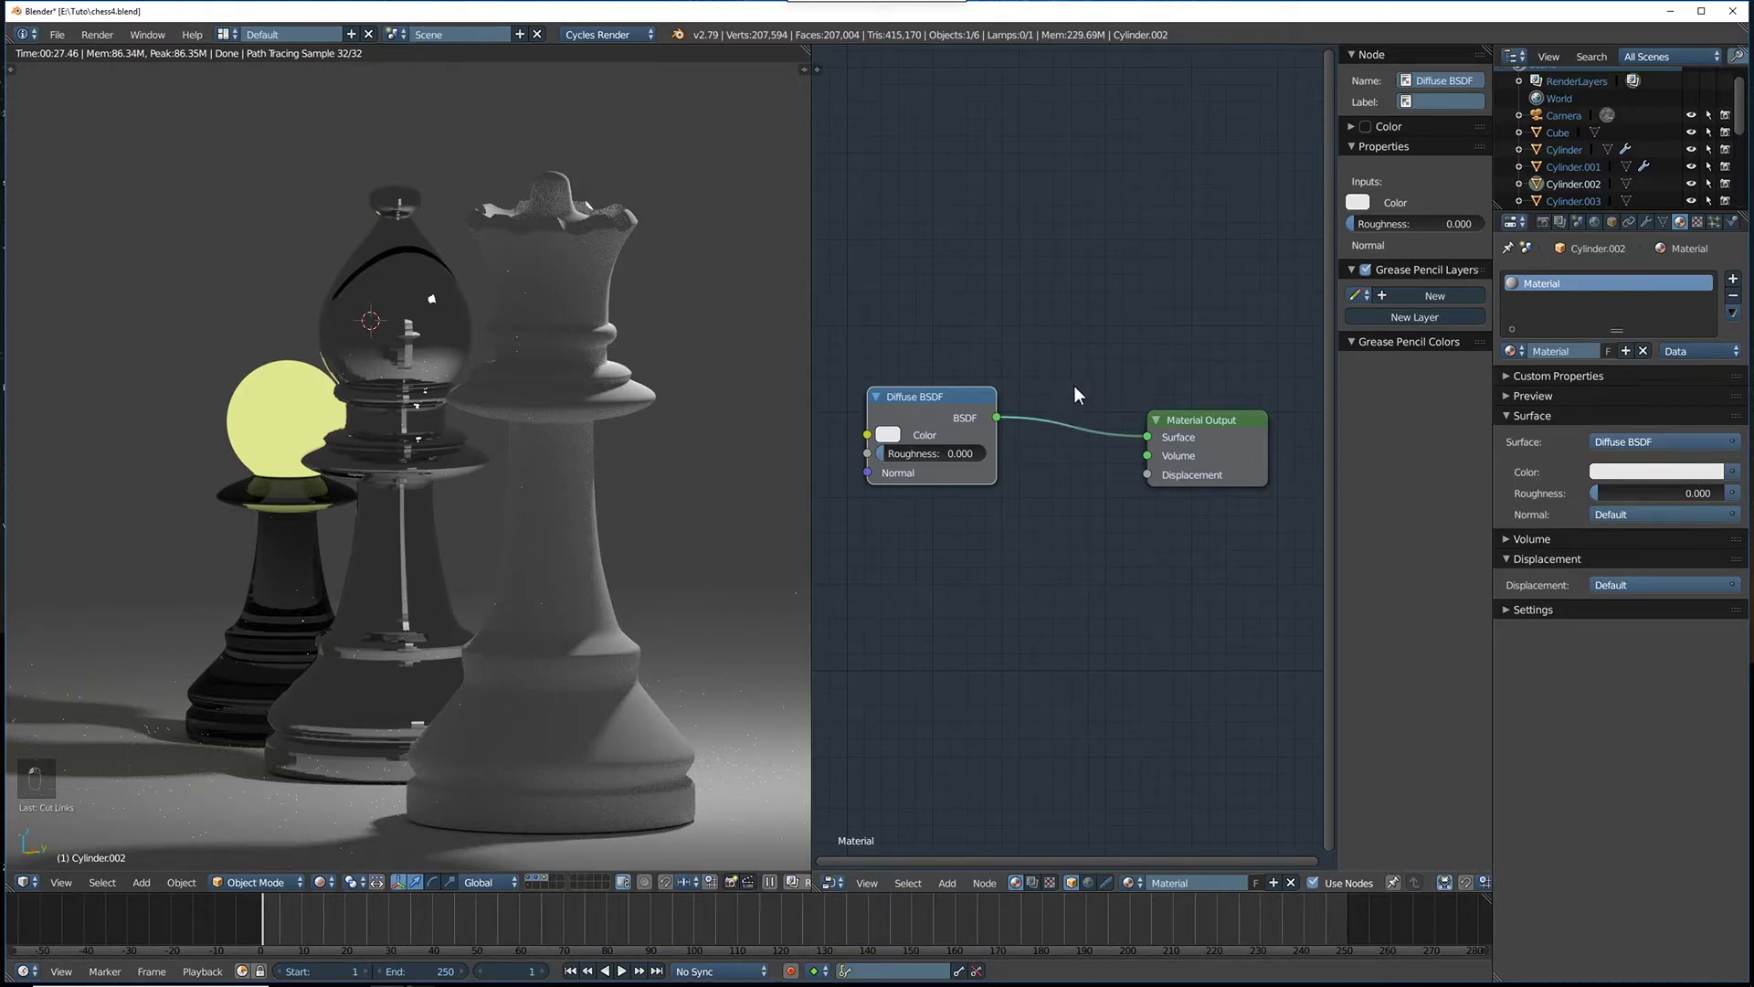
ctrl+right_drag(1066, 420, 1095, 372)
mouse_move(1147, 436)
mouse_down()
mouse_move(1091, 425)
mouse_move(1144, 440)
mouse_up()
drag(1028, 415, 1147, 437)
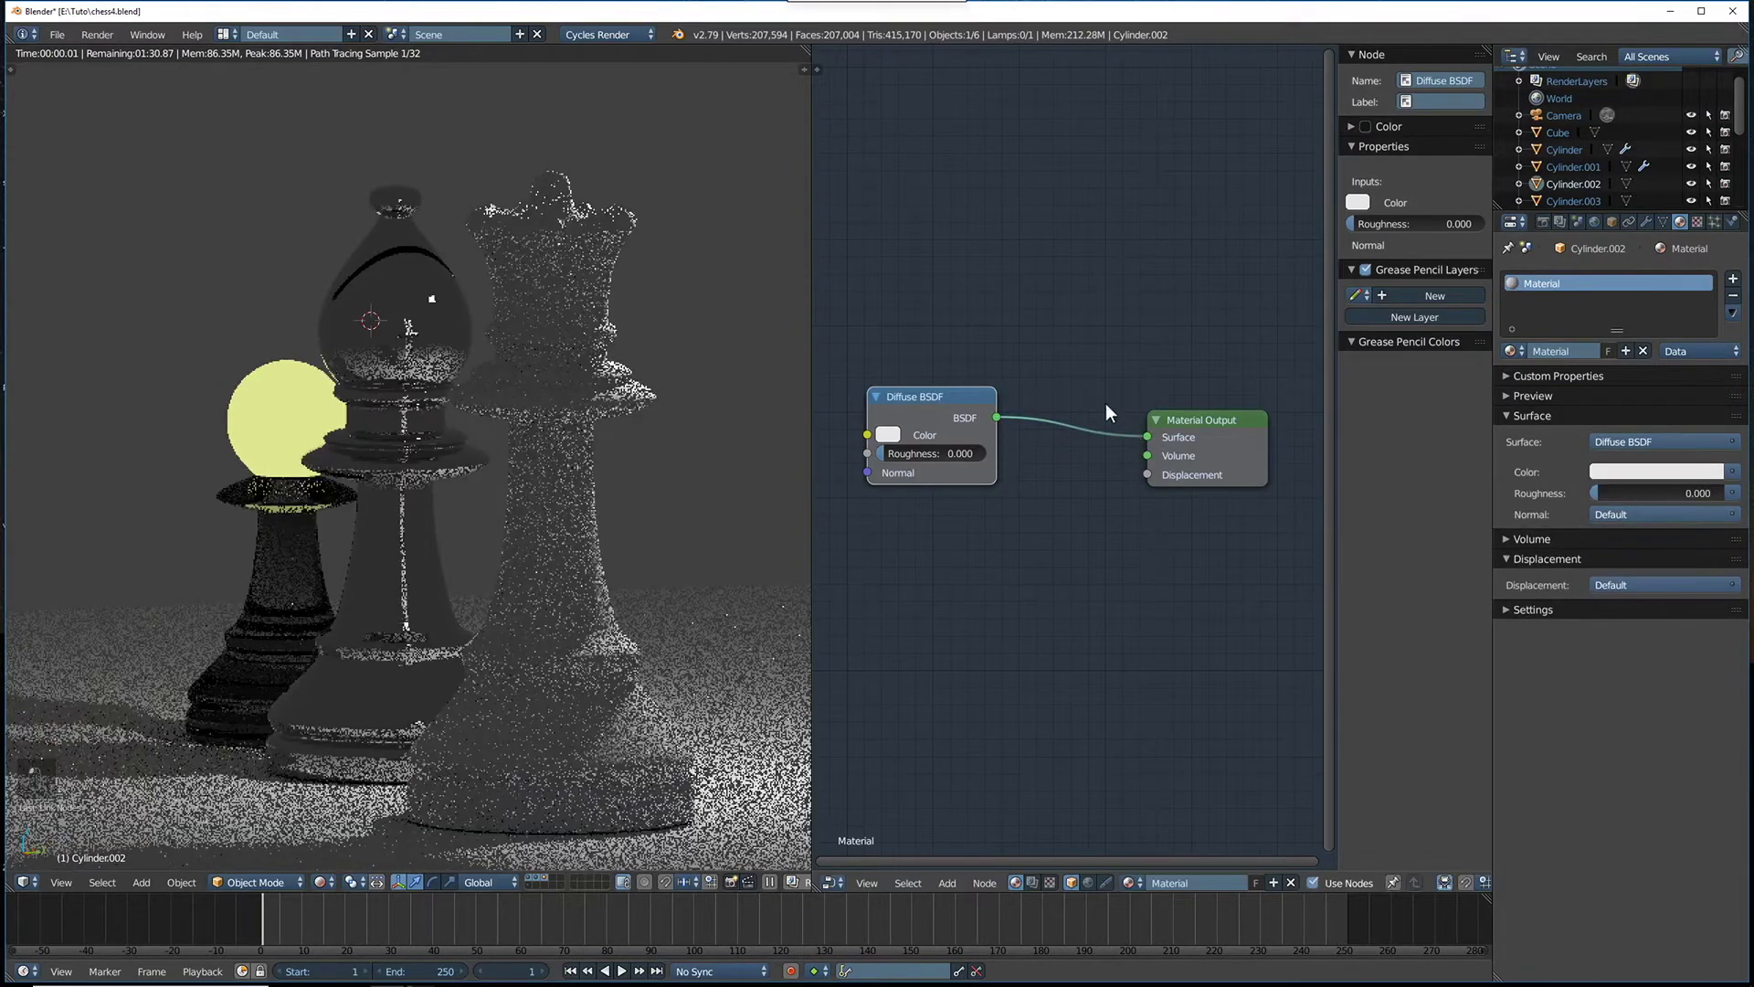
Disconnect and delete the Diffuse BSDF node, and shift the Material Output node aside to make room
ctrl+right_drag(1098, 391, 1076, 494)
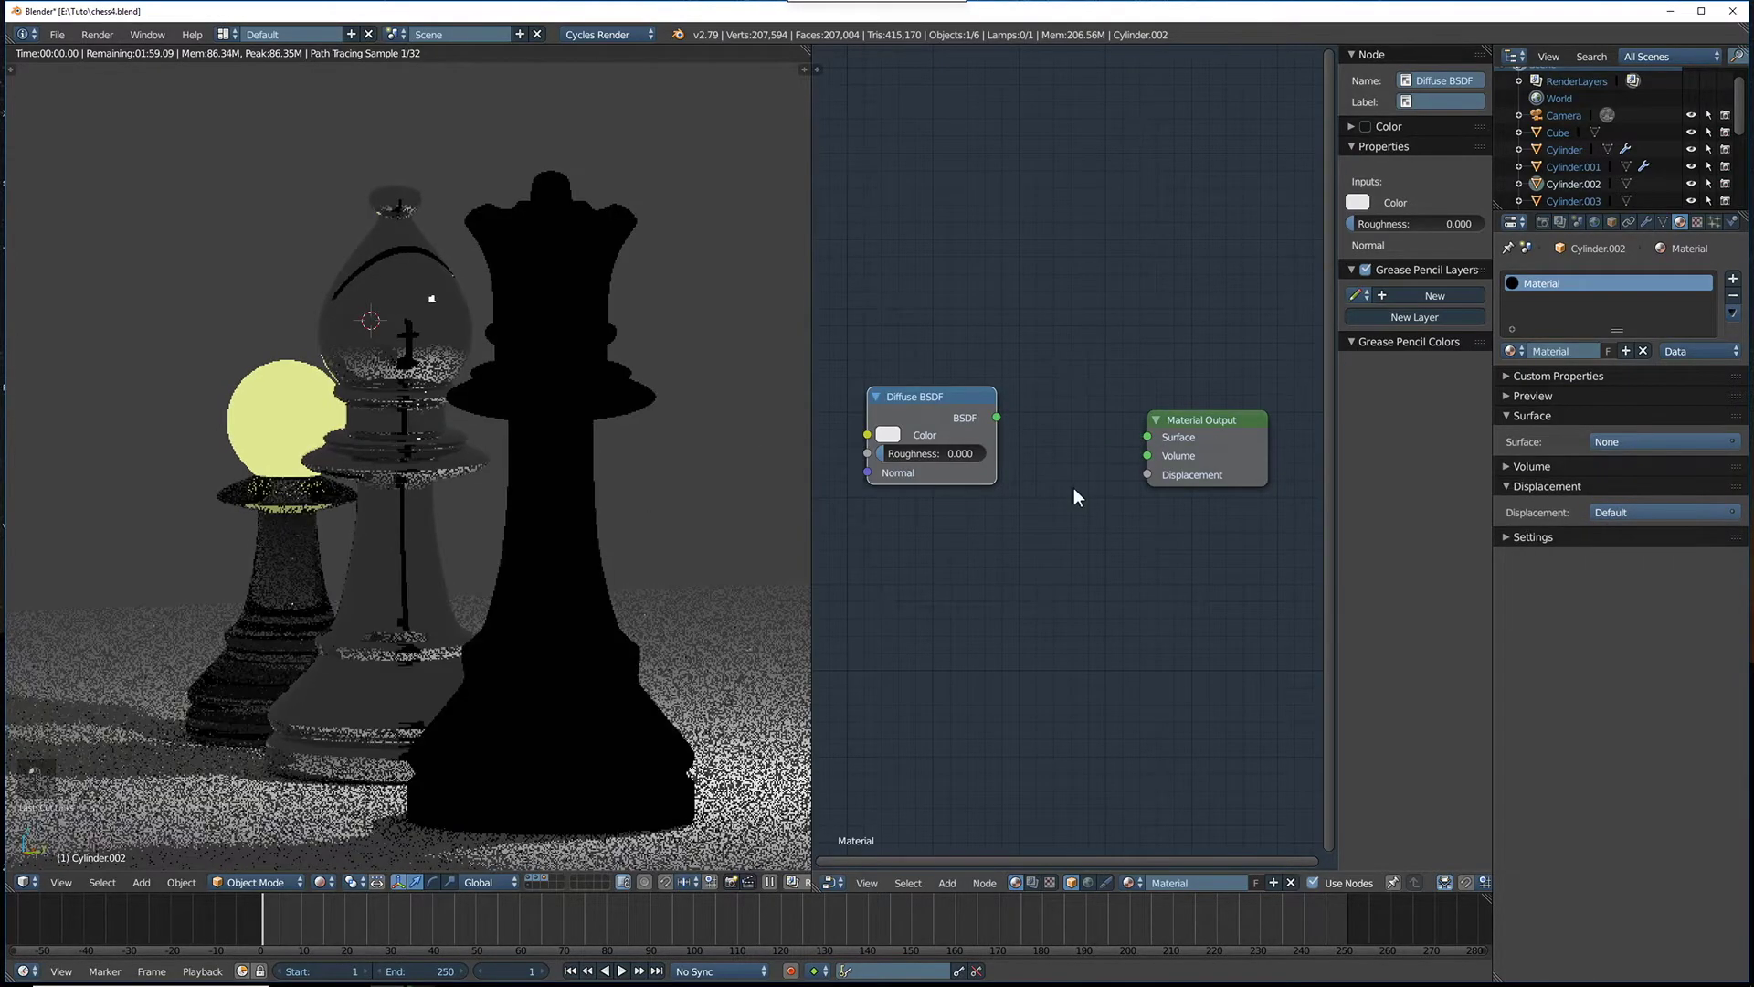
drag(932, 395, 940, 308)
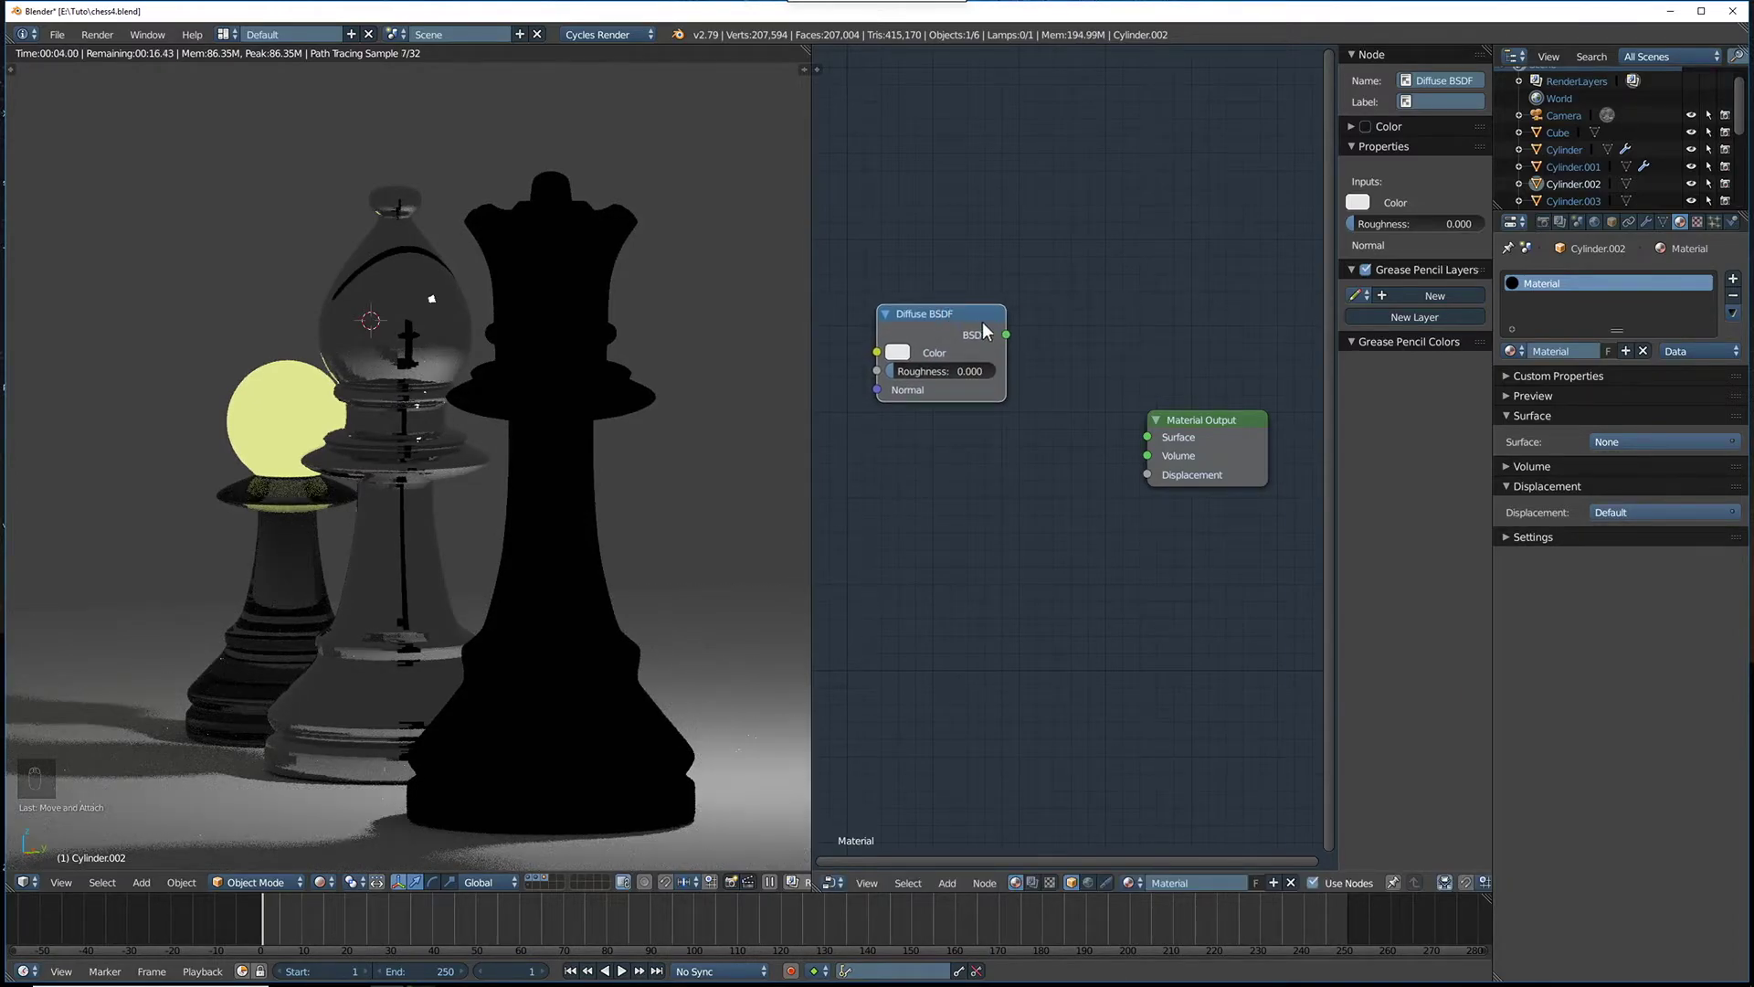
key(x)
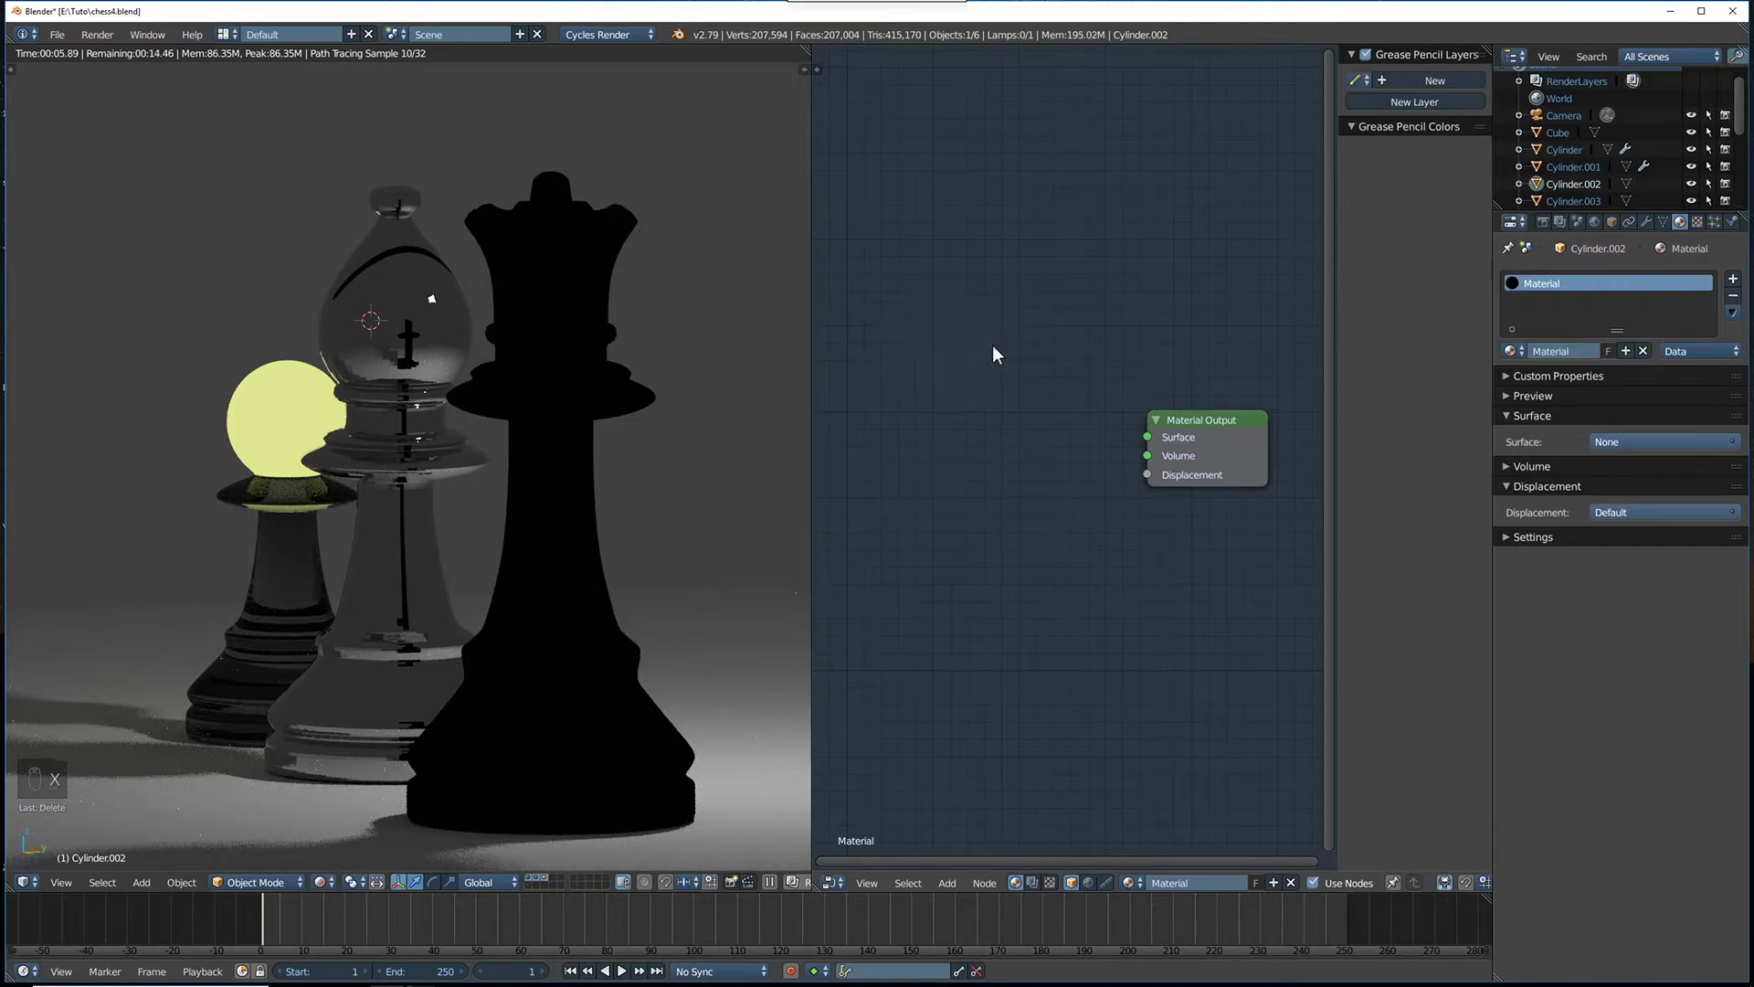
drag(1196, 413, 1240, 410)
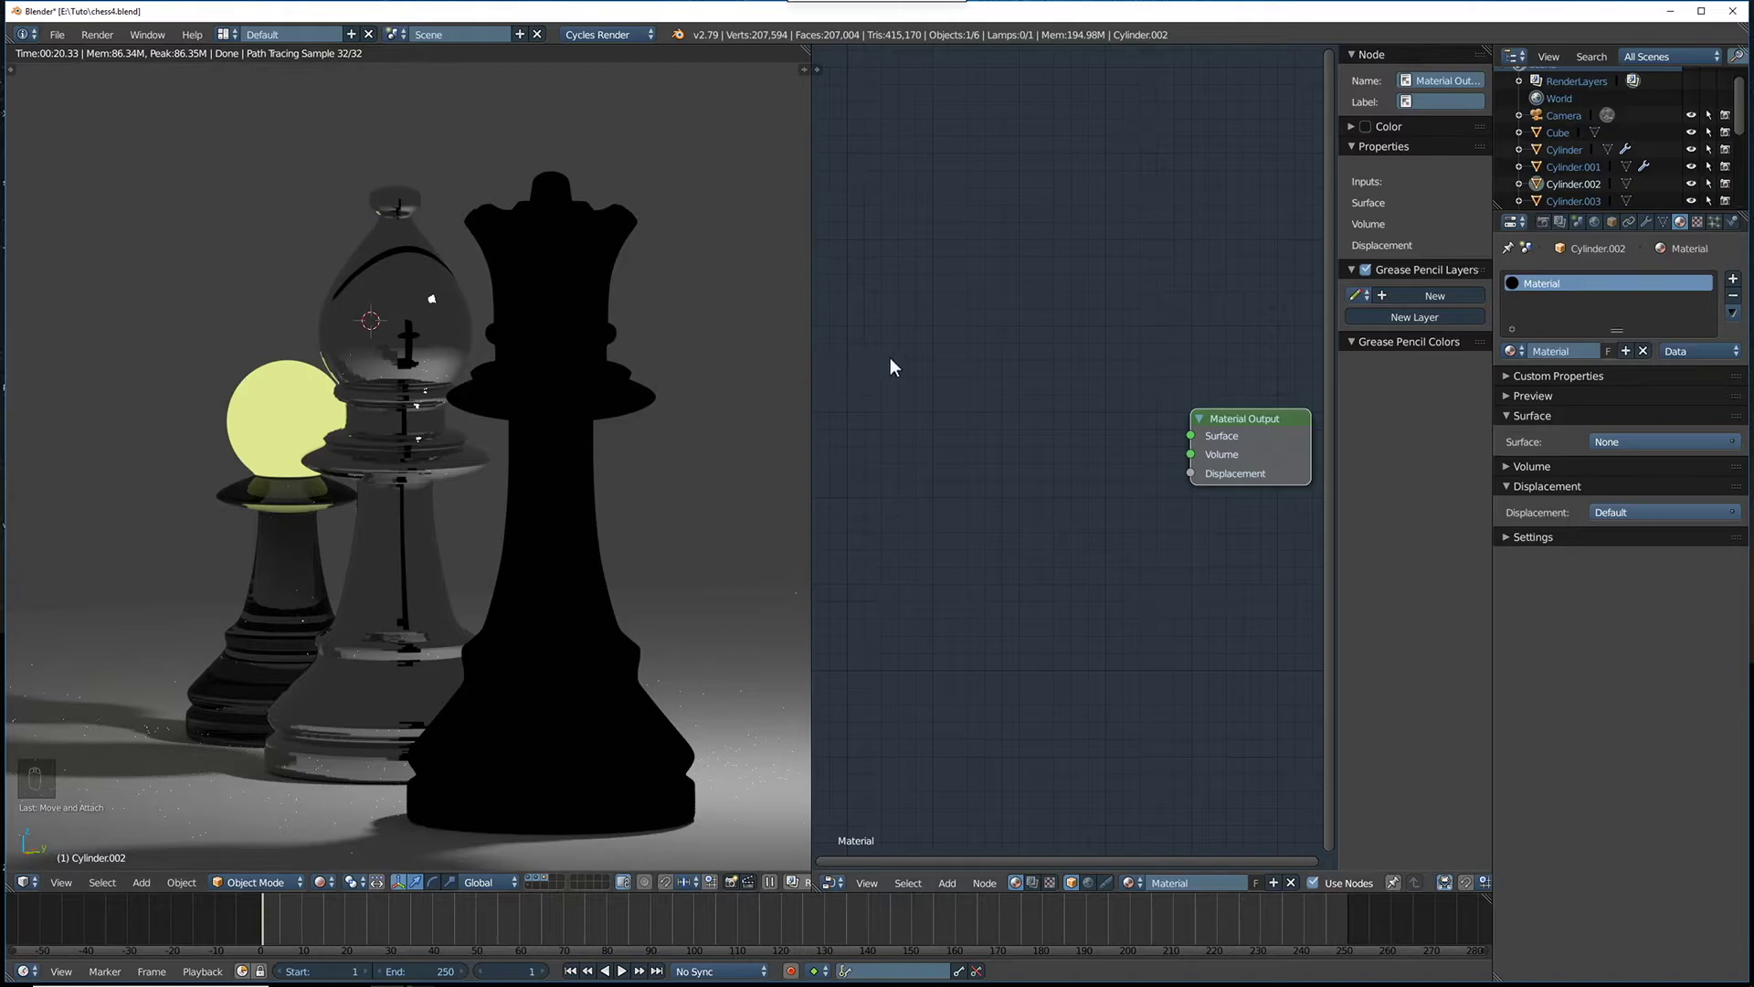
Add a Glossy BSDF node to the queen's material, placed above and to the left of the Material Output
key(shift+a)
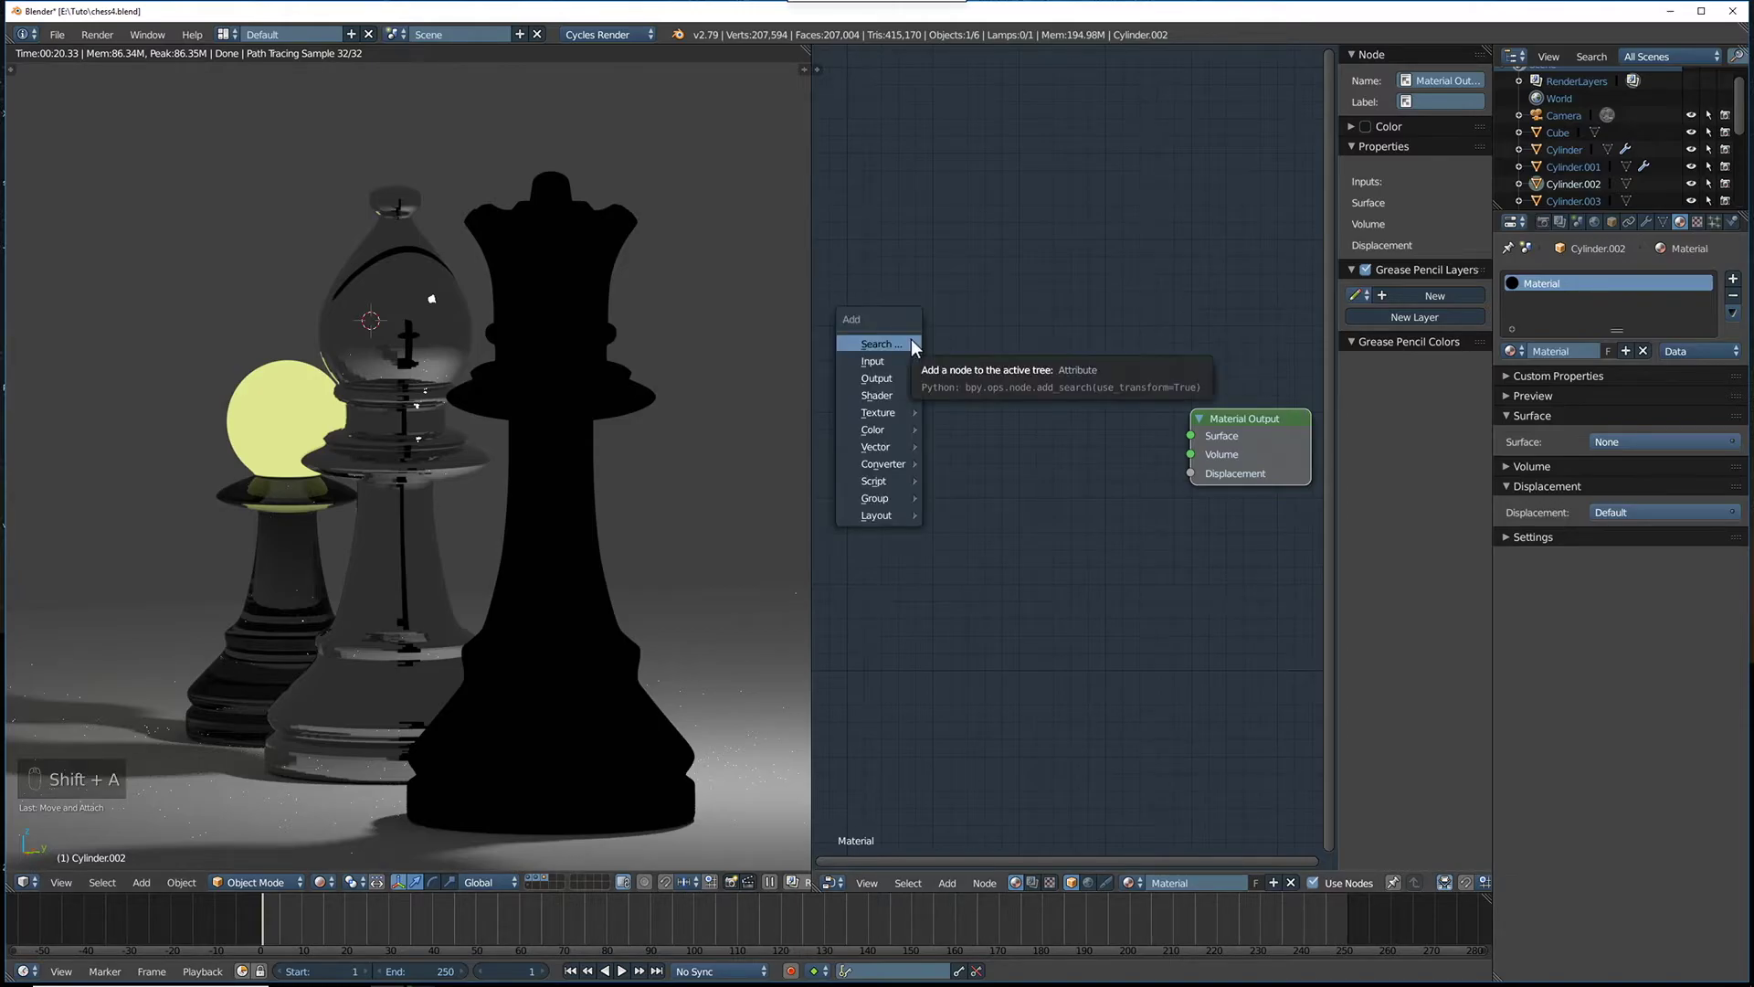
click(896, 344)
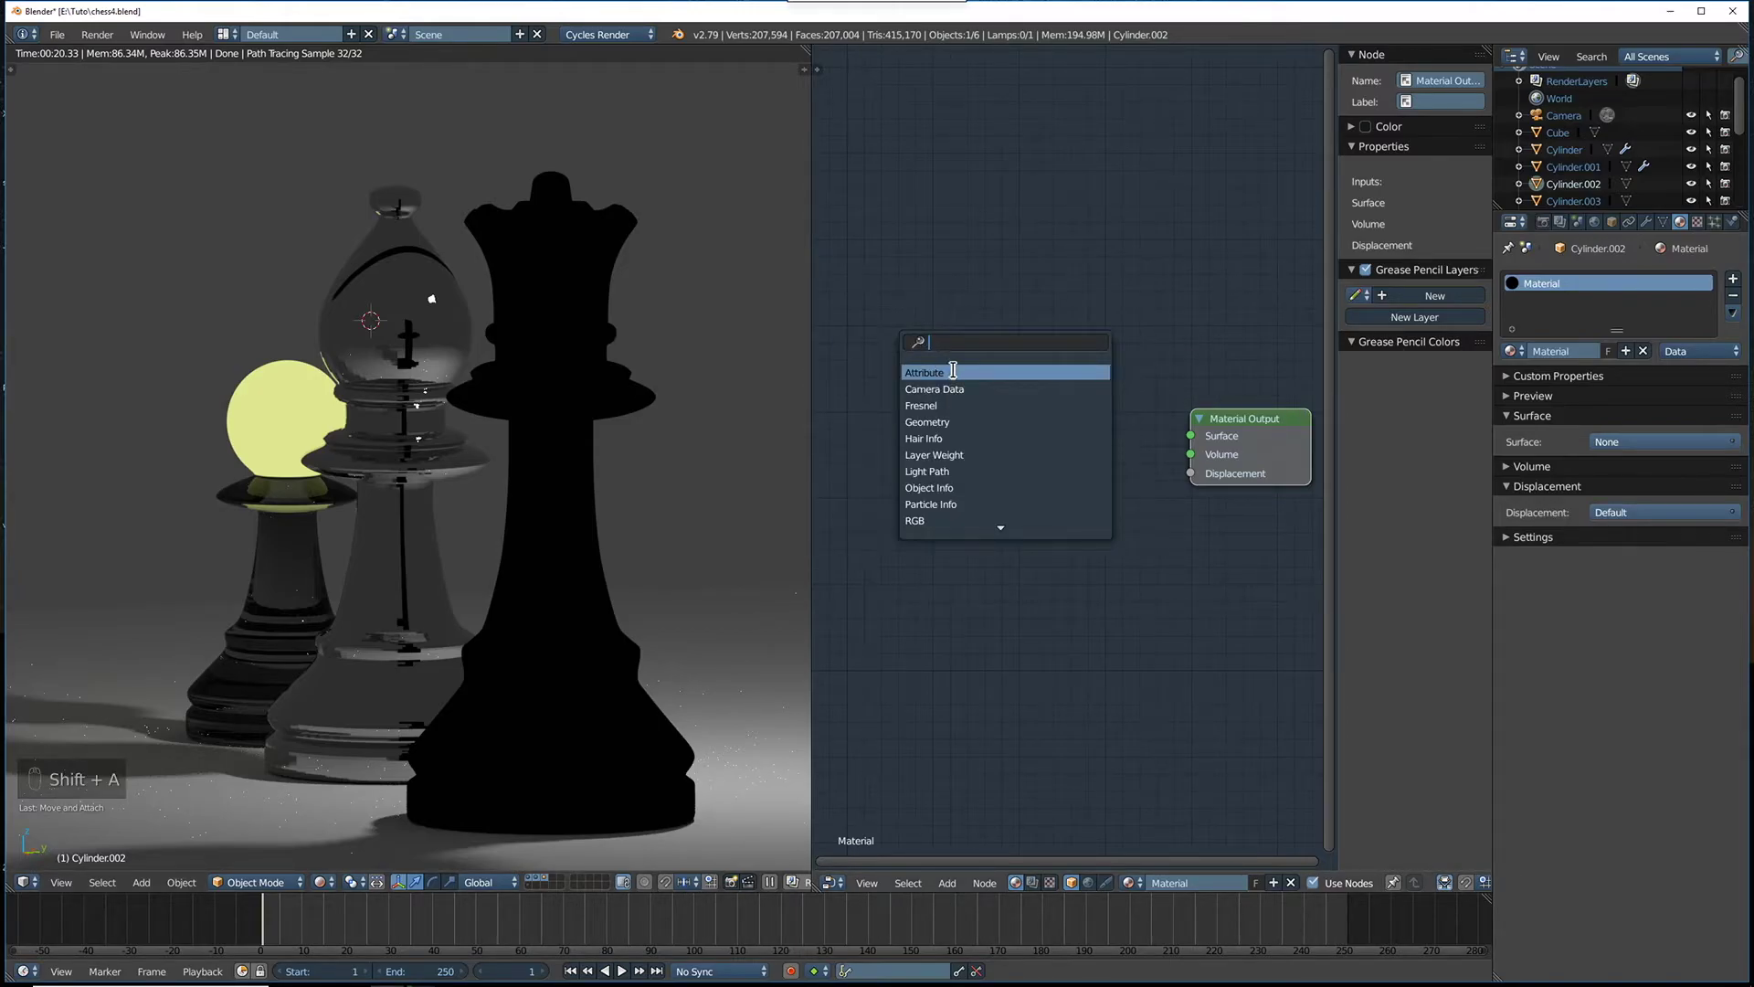
text(bsdf)
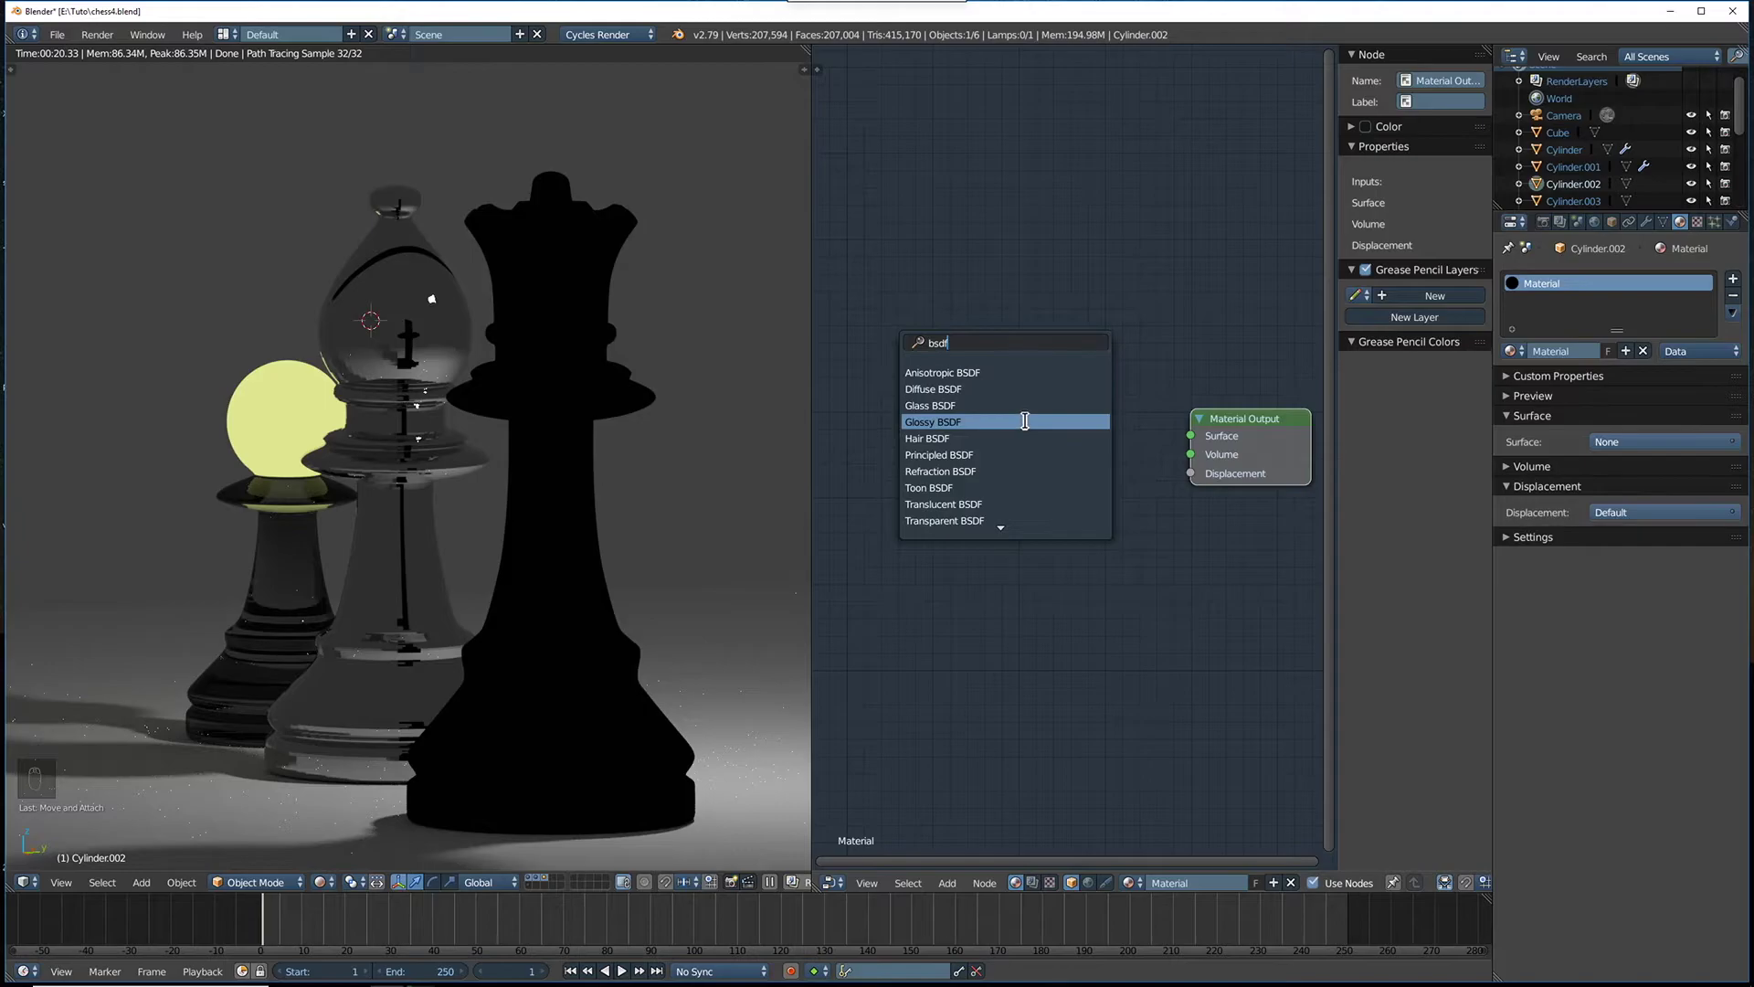
click(1000, 423)
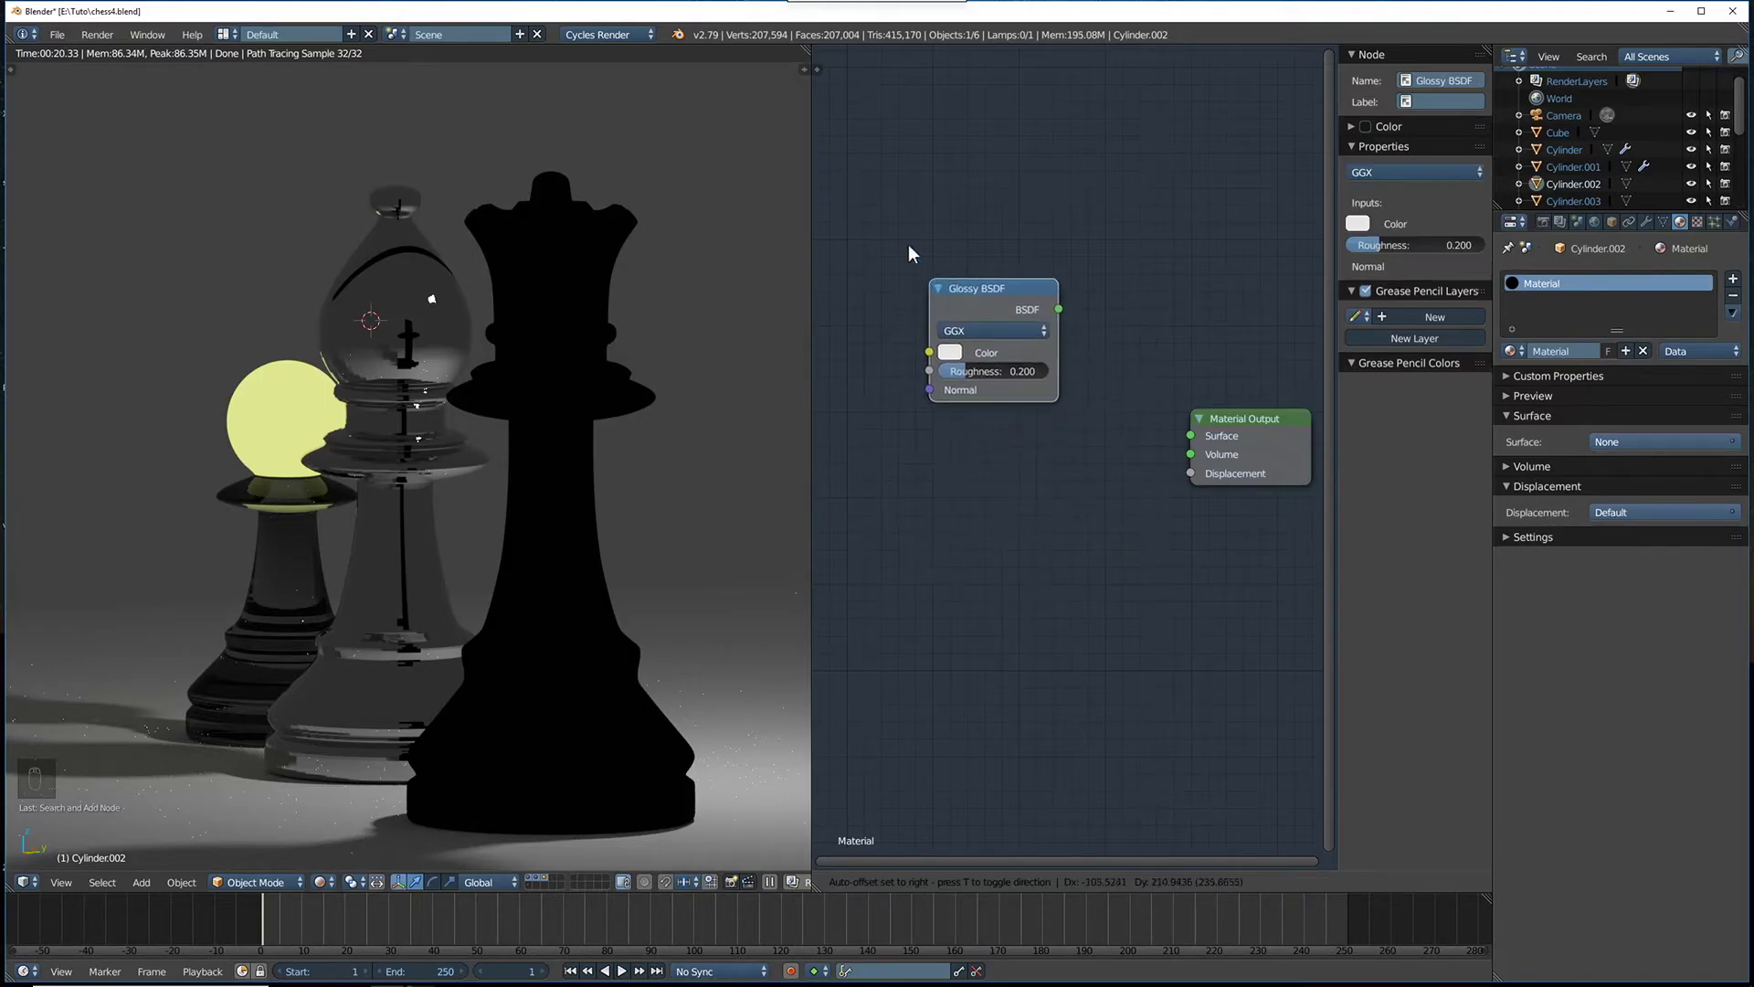
click(873, 251)
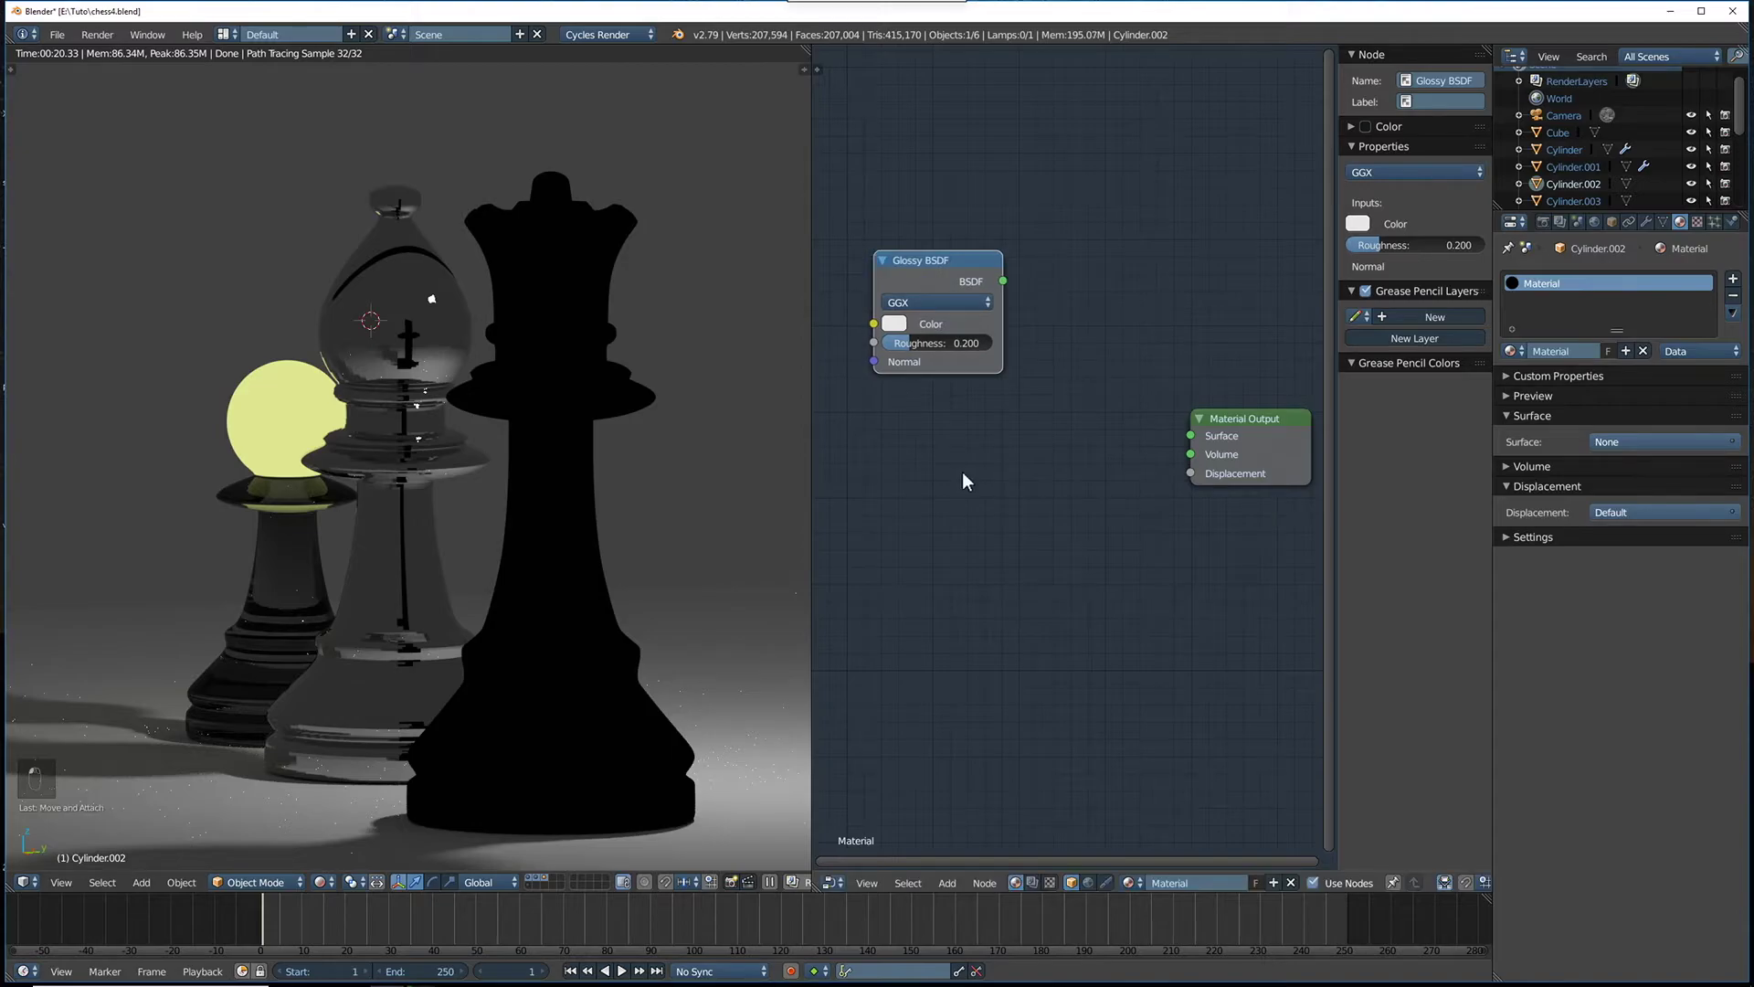
key(shift+a)
click(985, 478)
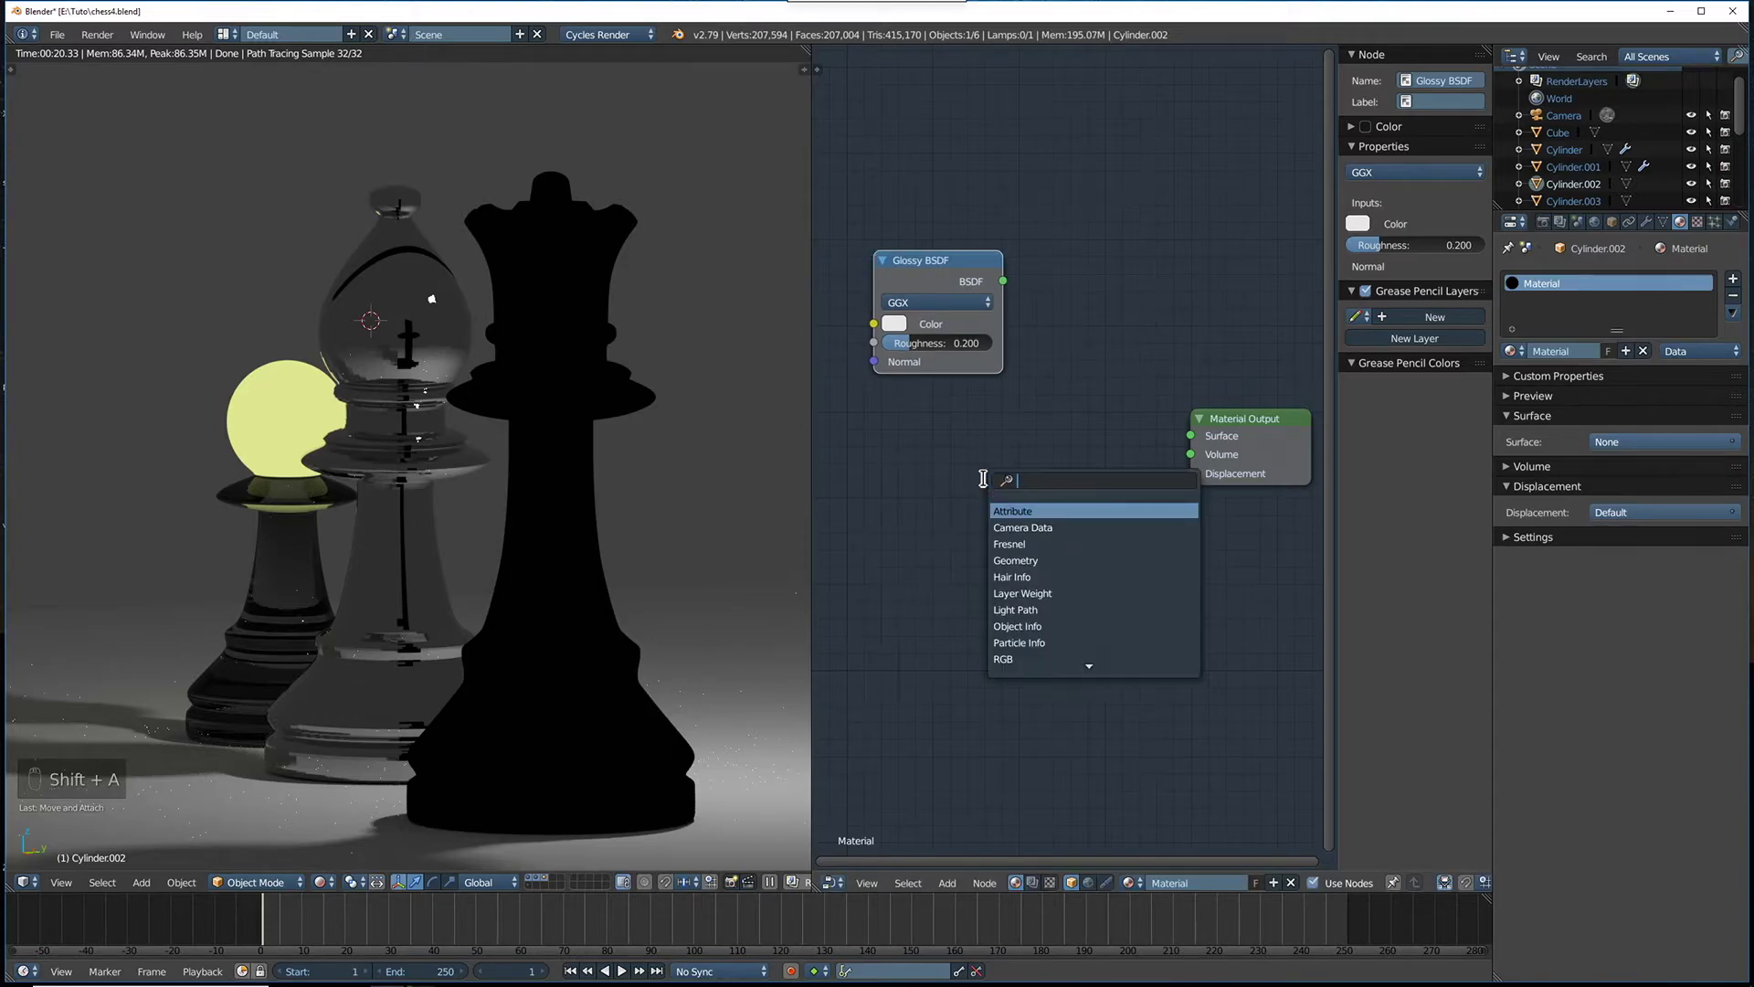
text(tr)
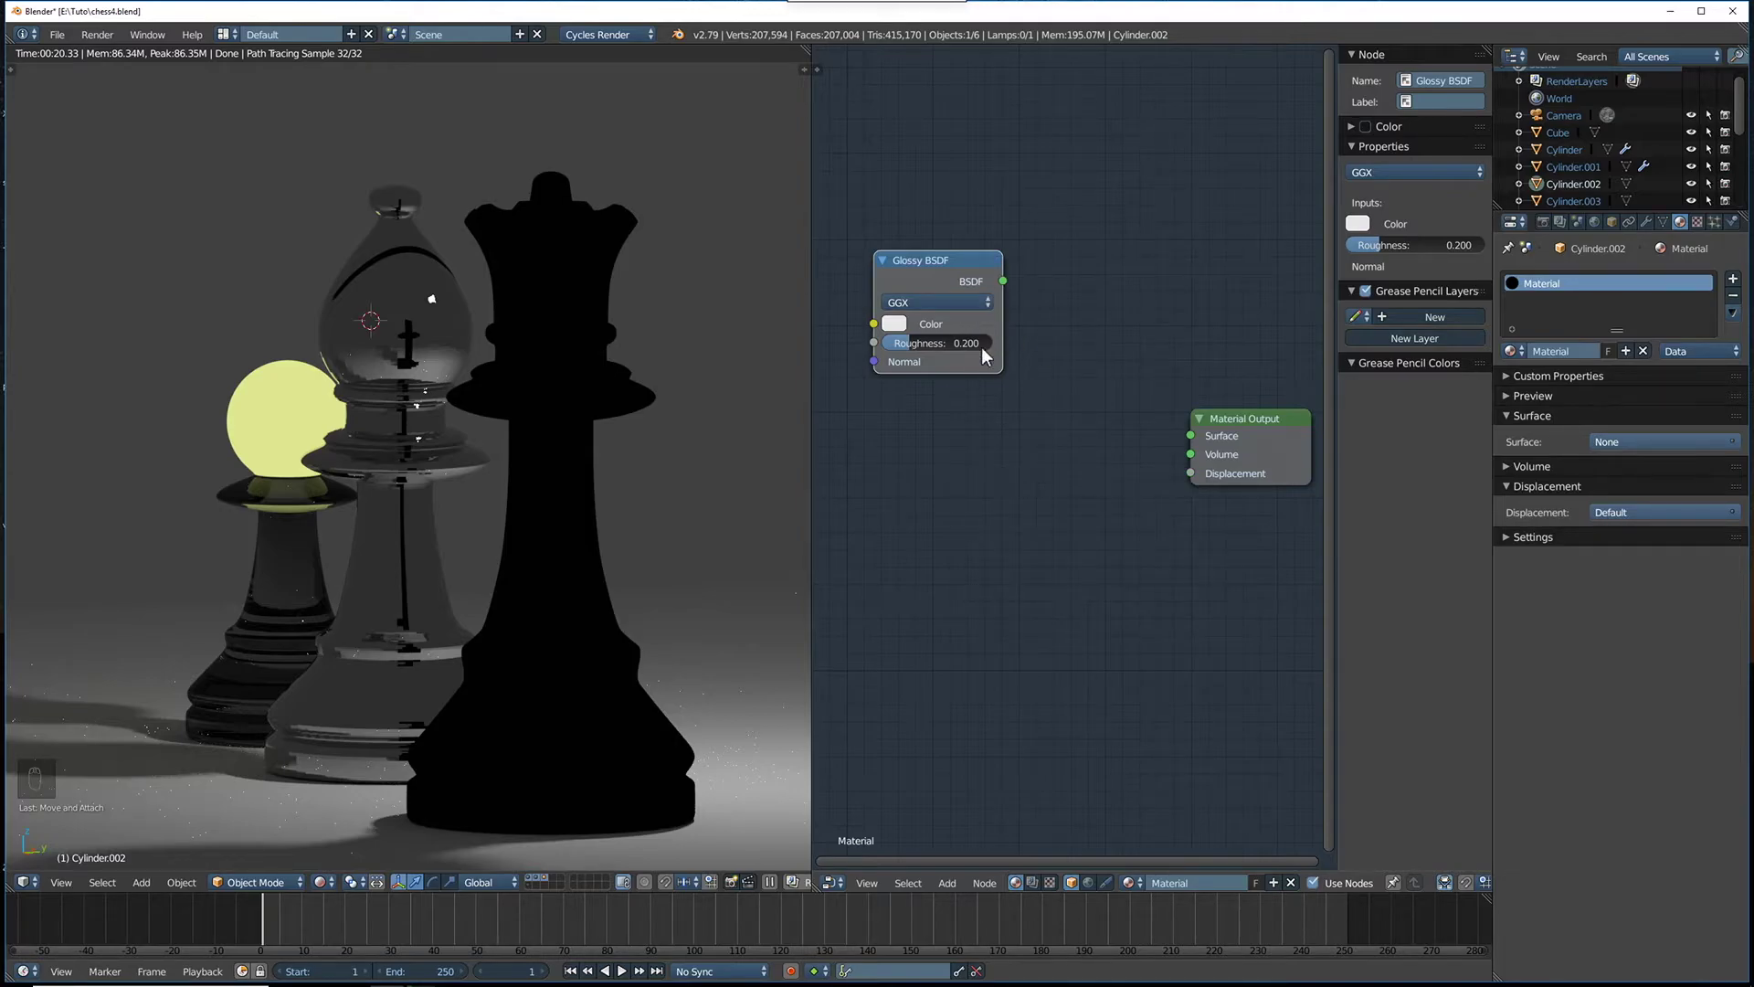
Add a Transparent BSDF node directly below the Glossy BSDF node
key(shift+a)
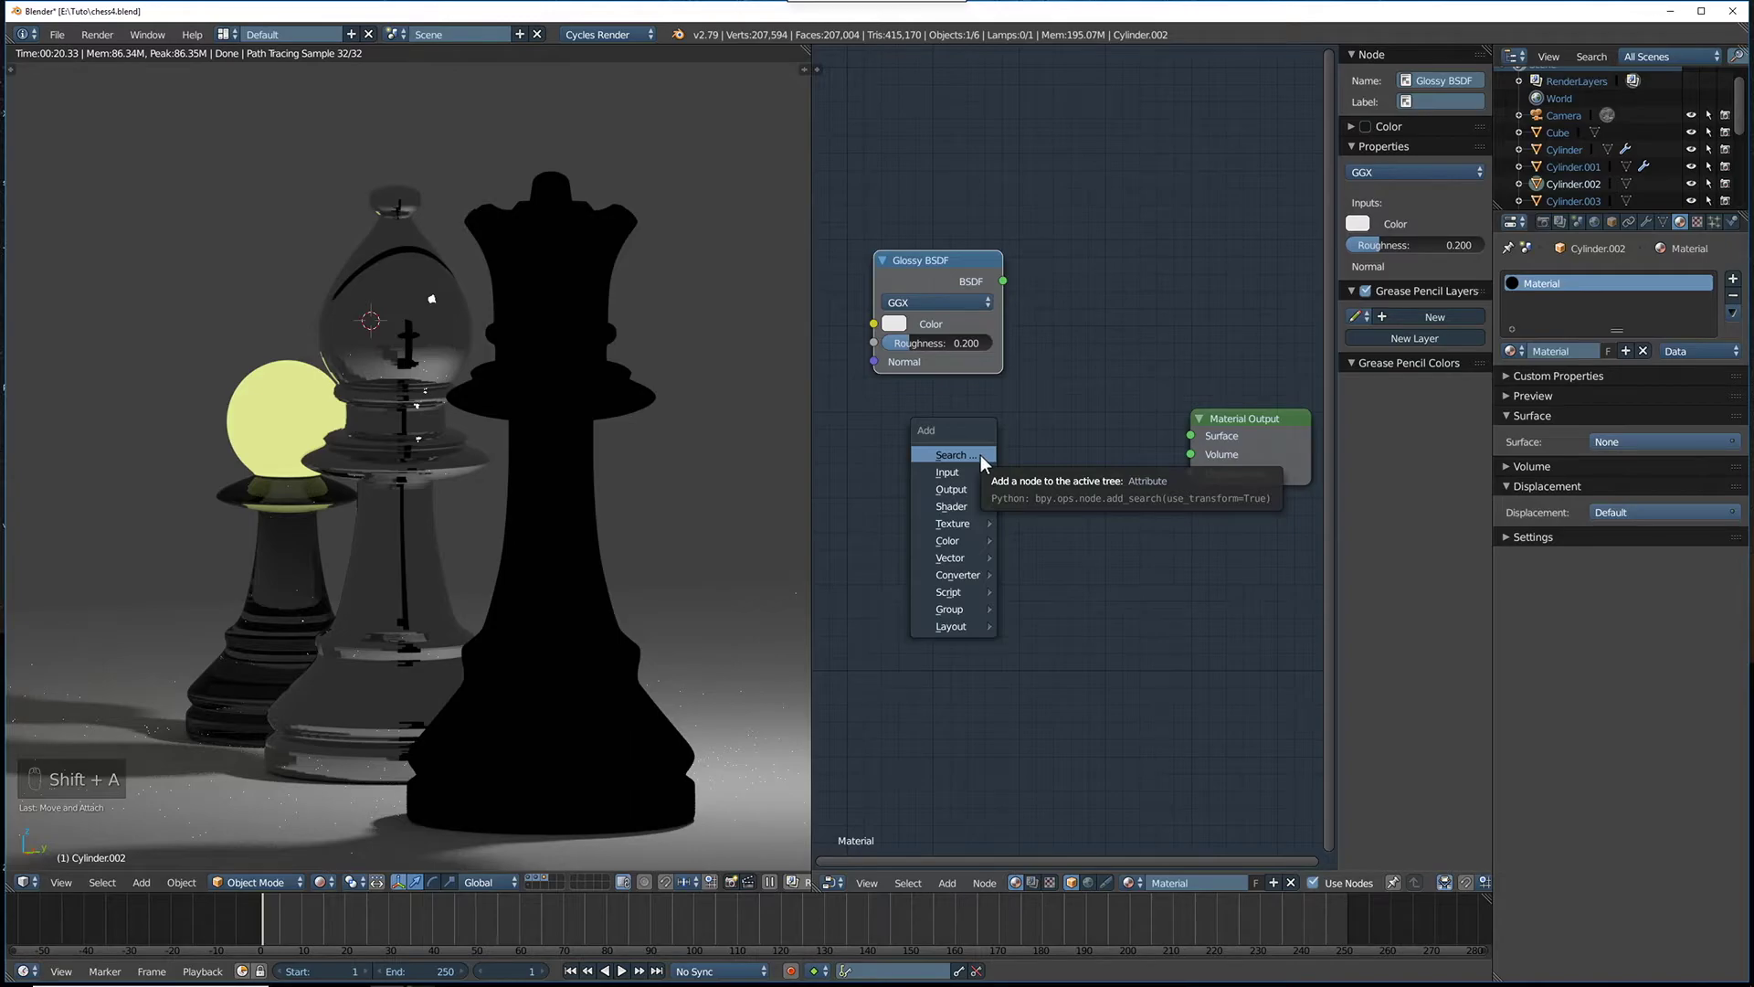
click(979, 455)
text(tra)
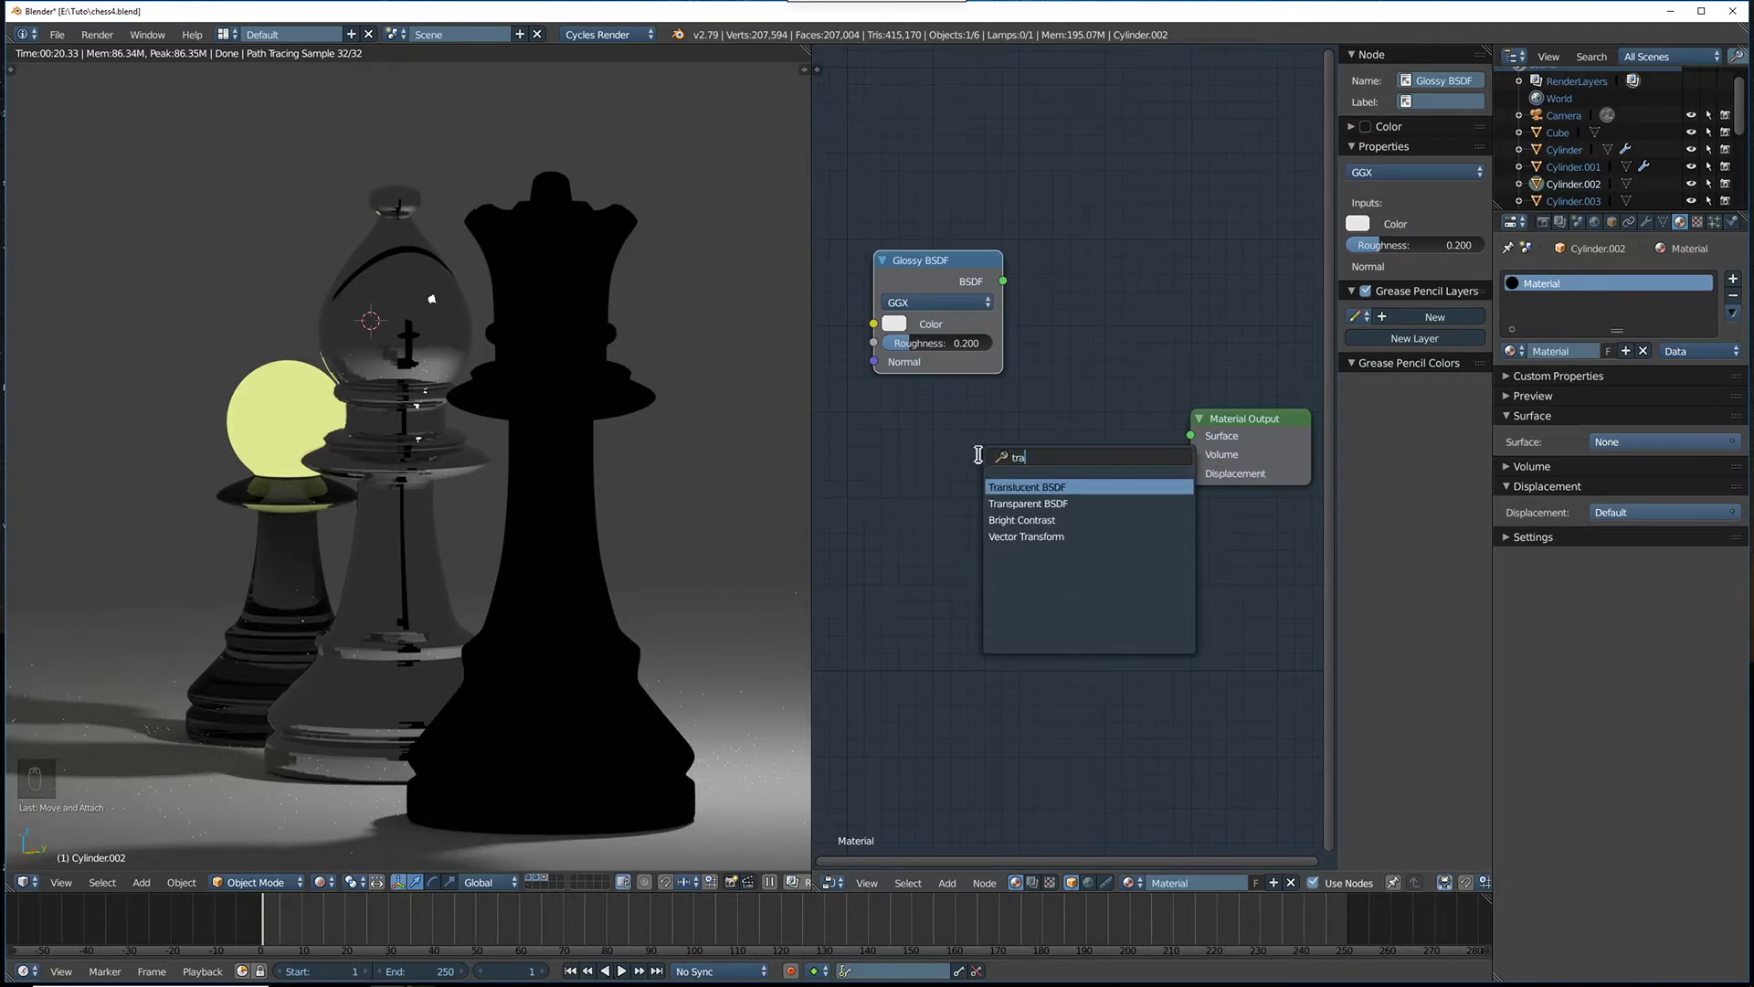
click(1056, 502)
click(875, 413)
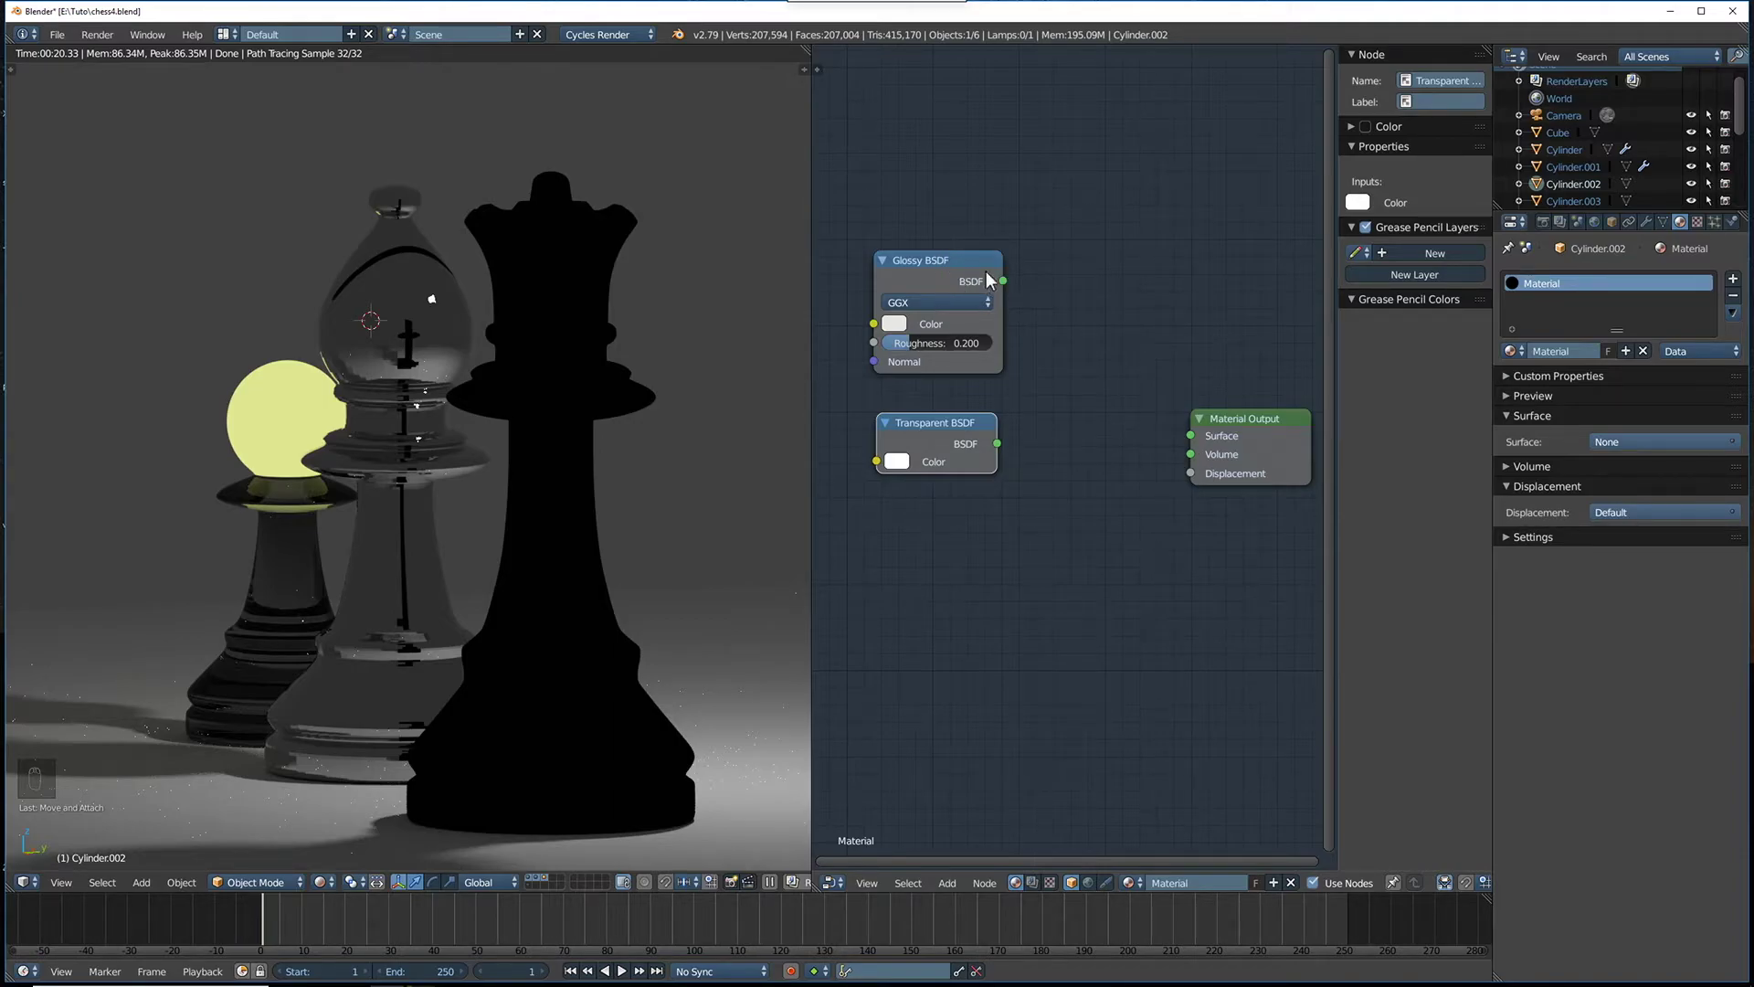
Add a Mix Shader node between the two BSDF nodes and the Material Output
key(shift+a)
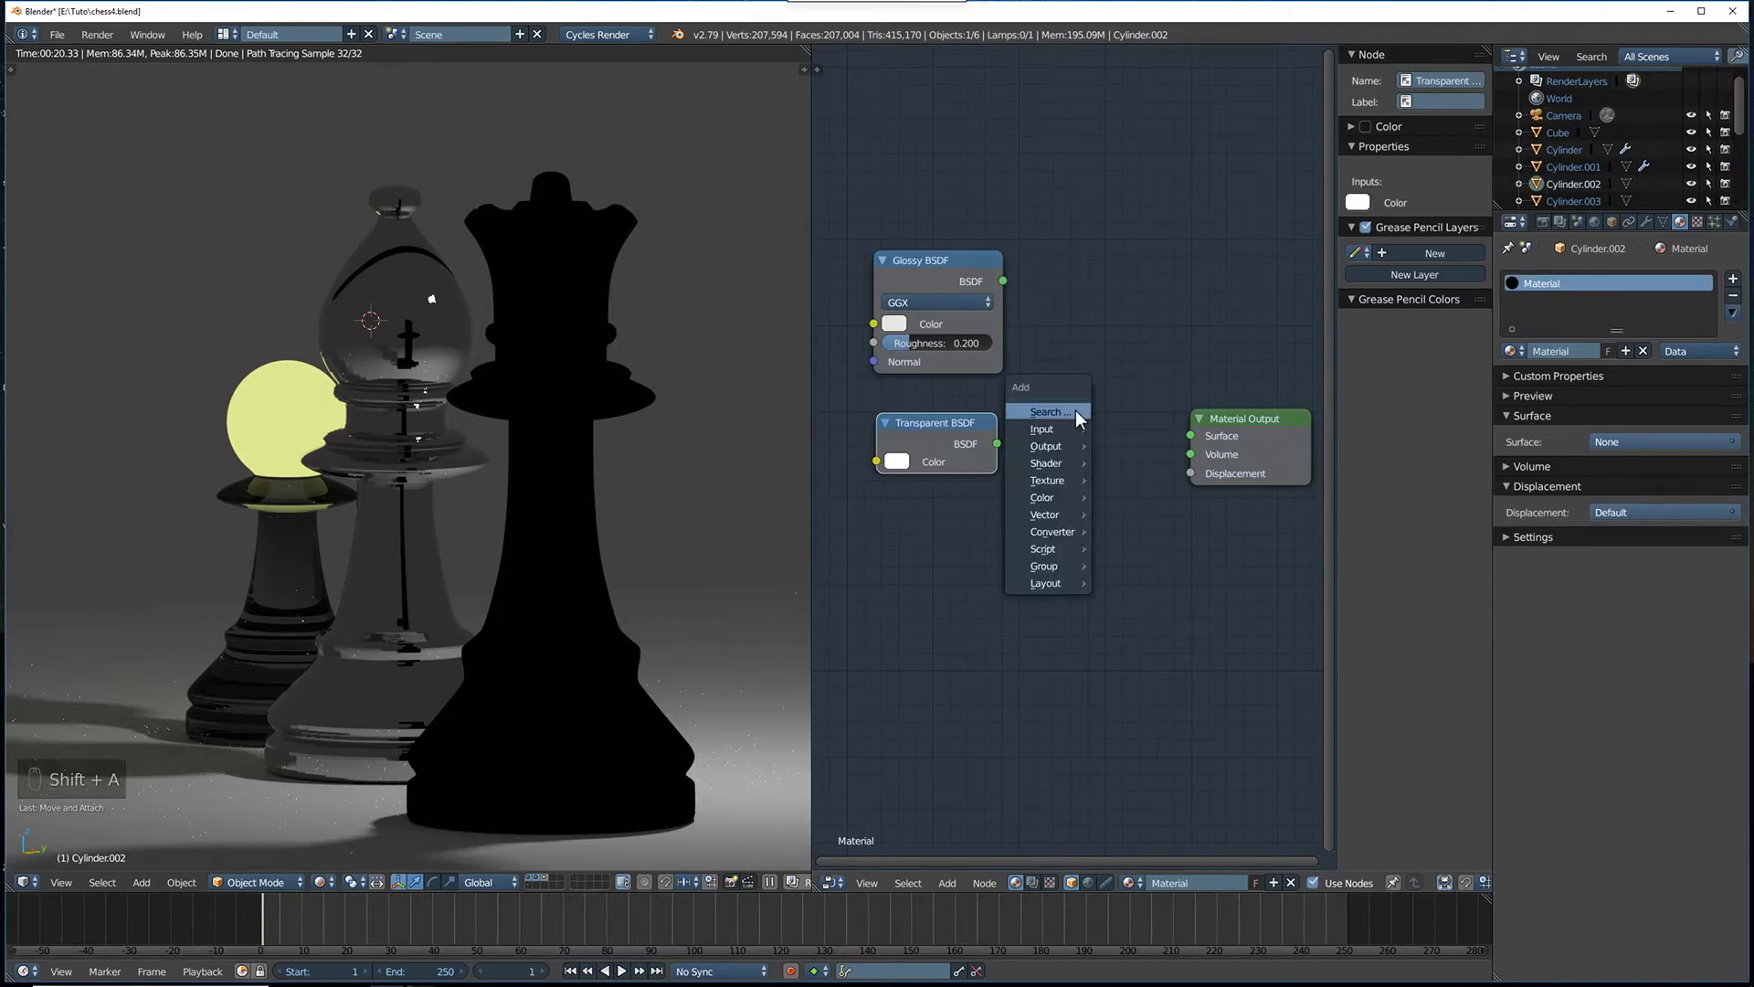
click(1076, 409)
text(mix)
key(Return)
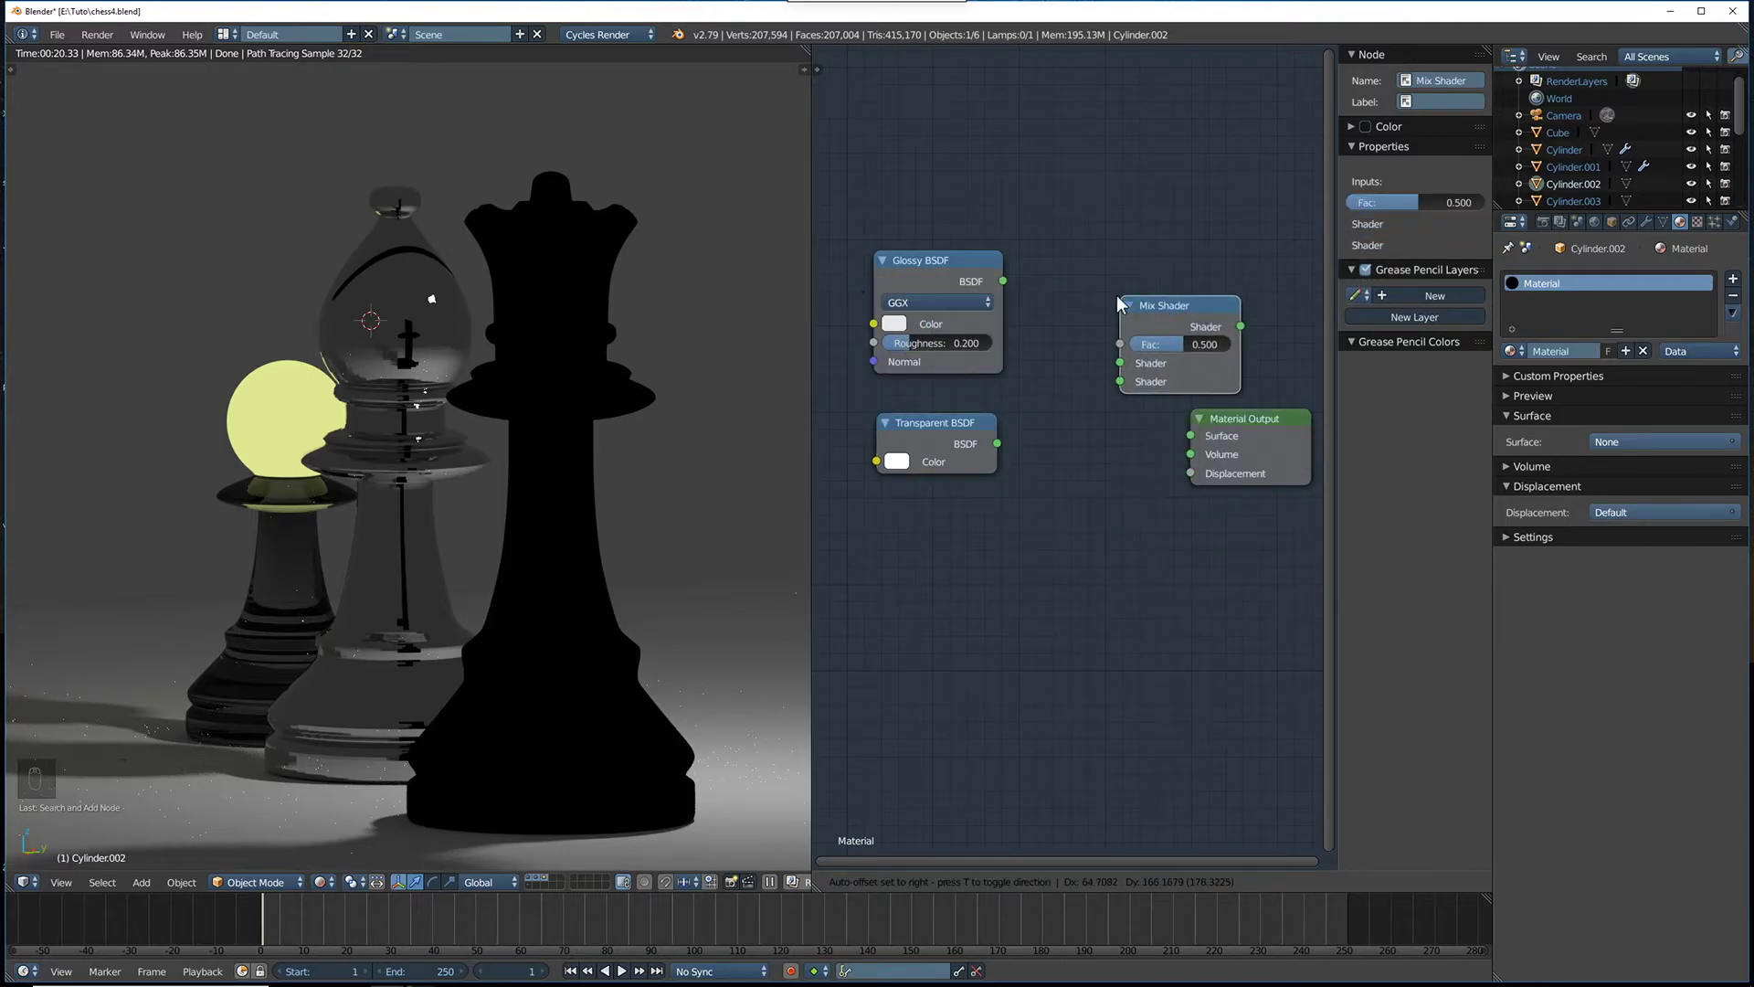
click(1074, 288)
Connect the Glossy and Transparent BSDFs to the Mix Shader's first and second shader inputs, and its output to the Material Output's Surface
drag(1003, 281, 1078, 358)
drag(995, 443, 1077, 377)
drag(1129, 292, 1182, 431)
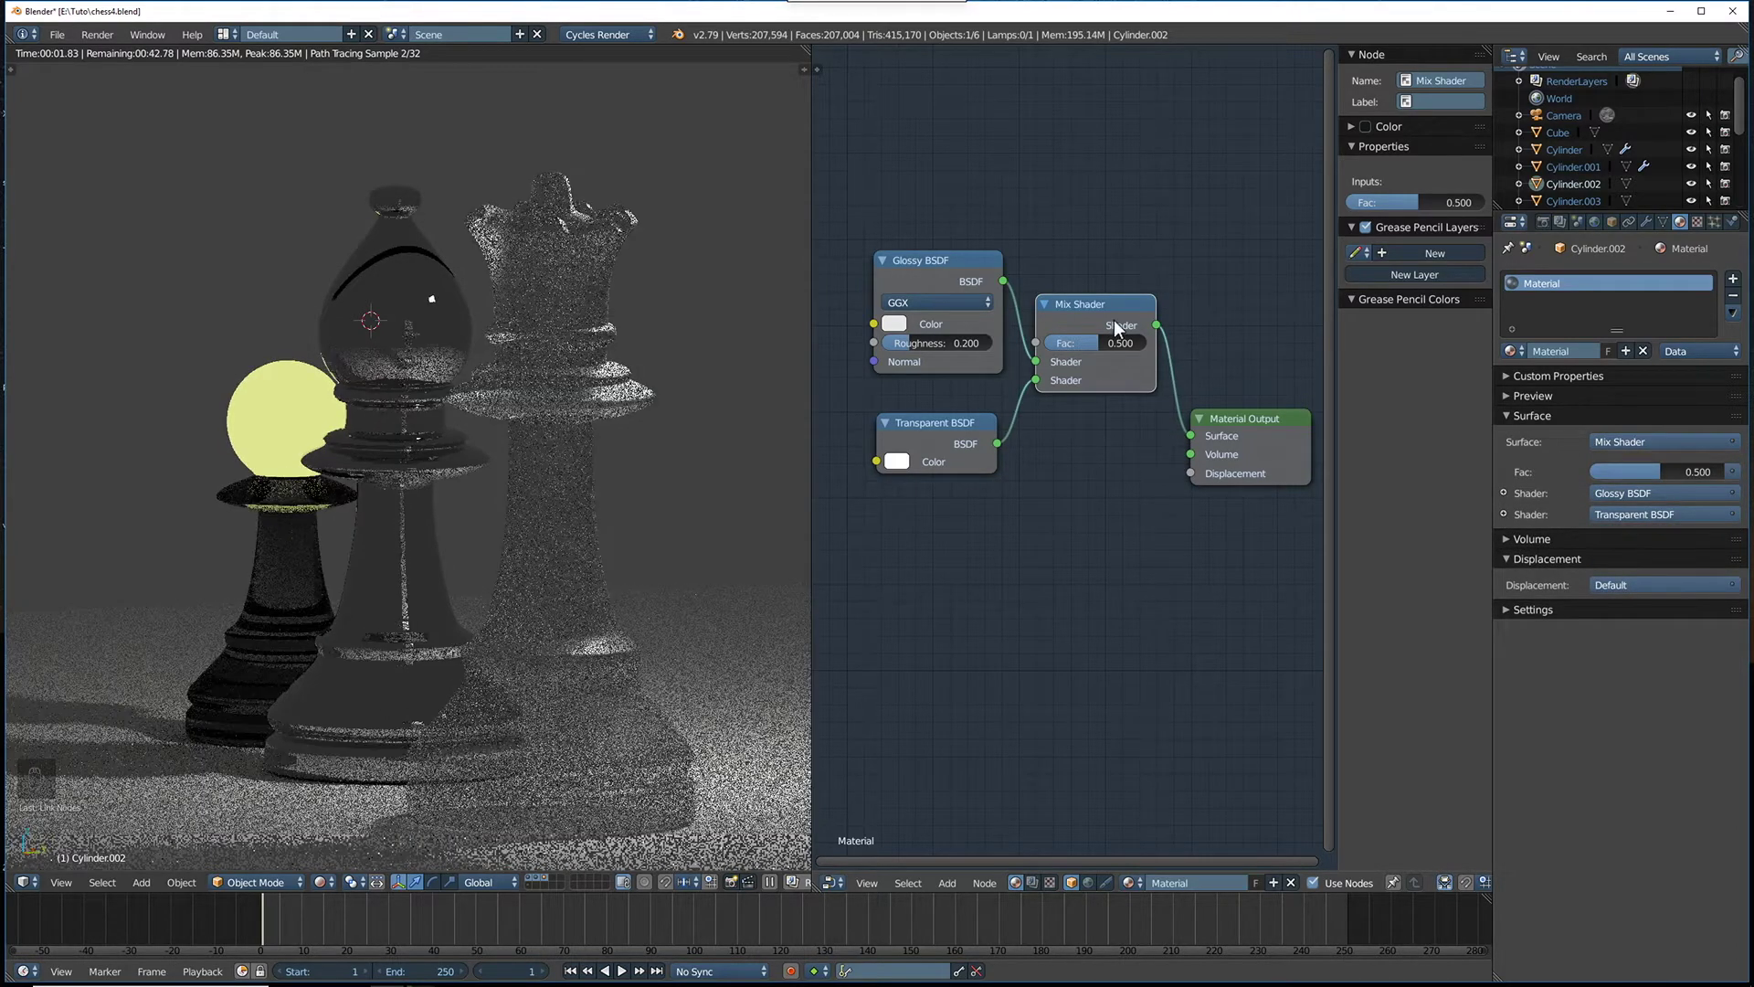
drag(1125, 305, 1144, 311)
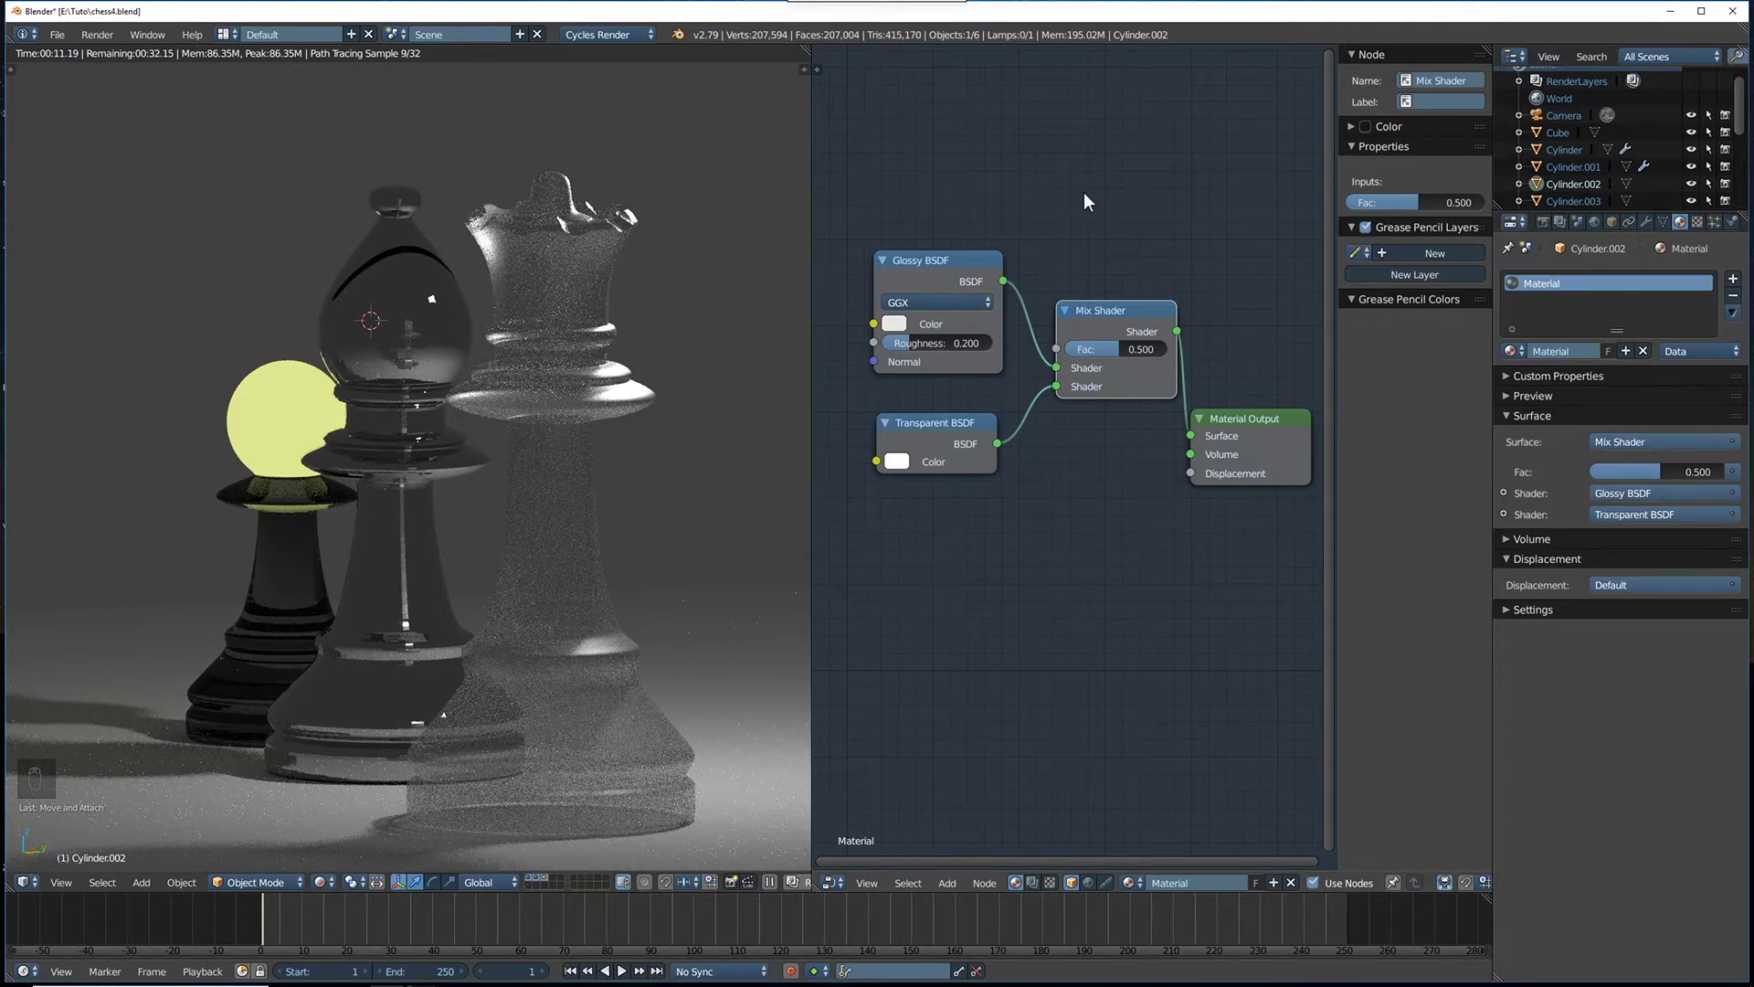
Add a Fresnel node above the Glossy BSDF and connect its Fac output to the Mix Shader's Fac input
key(shift+a)
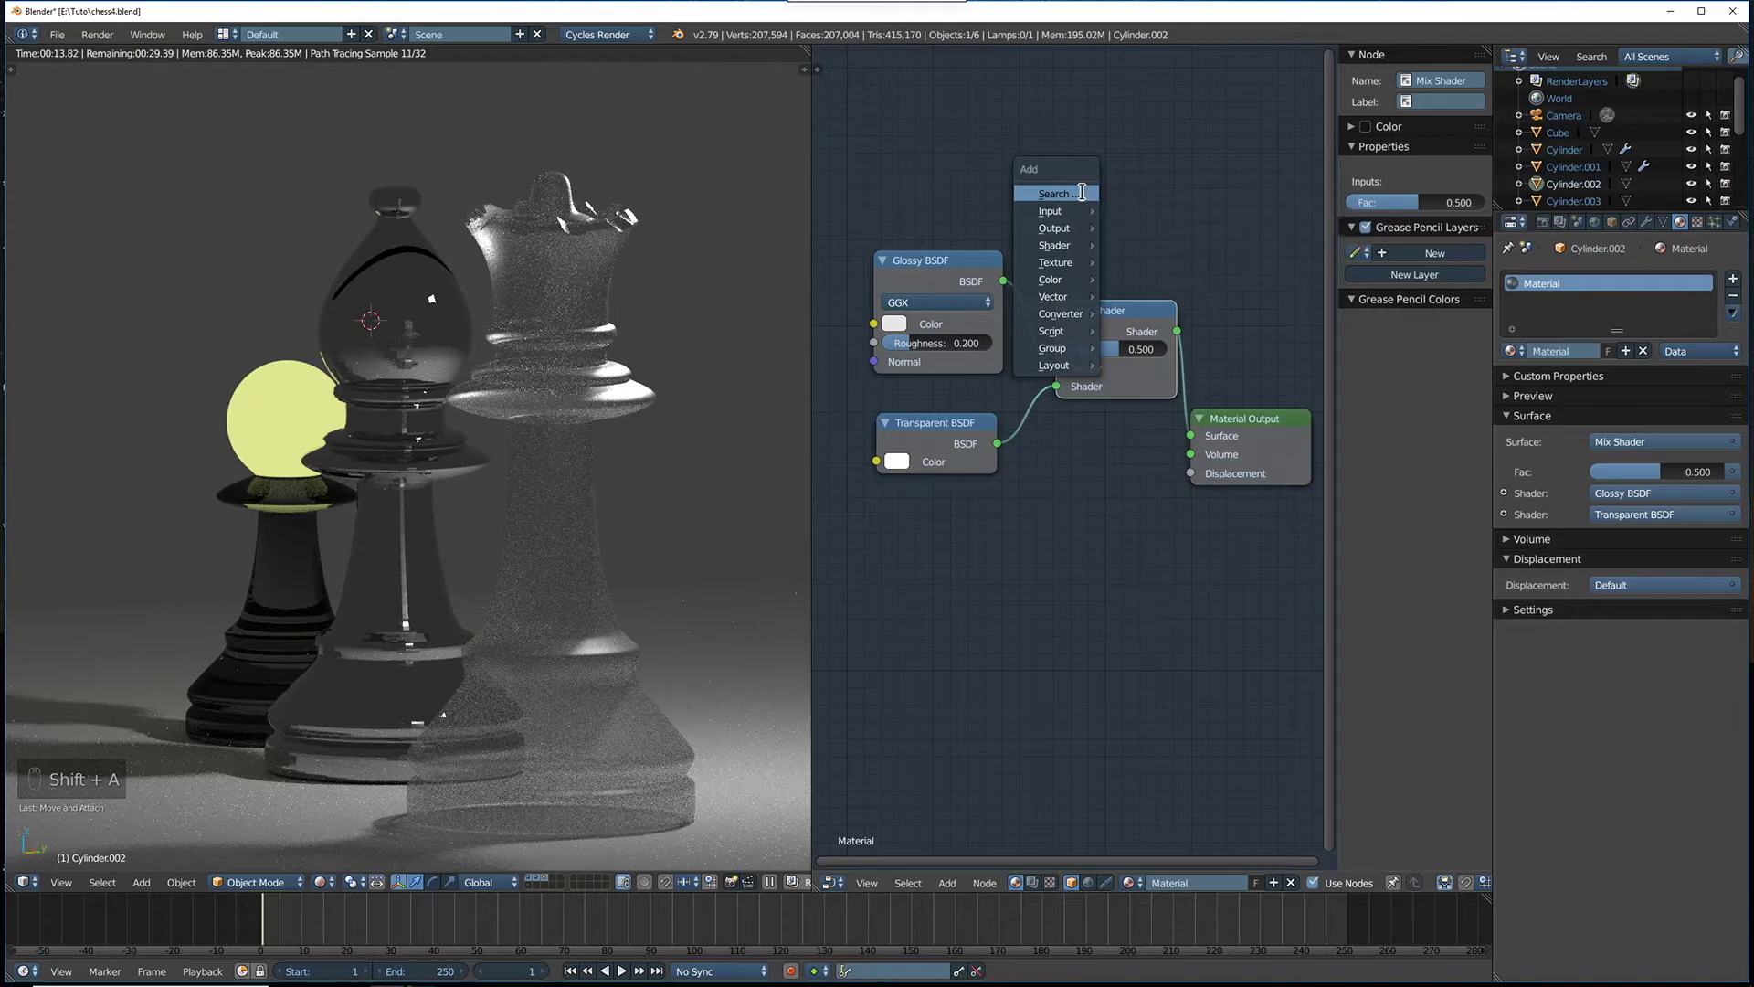
click(1081, 192)
text(fre)
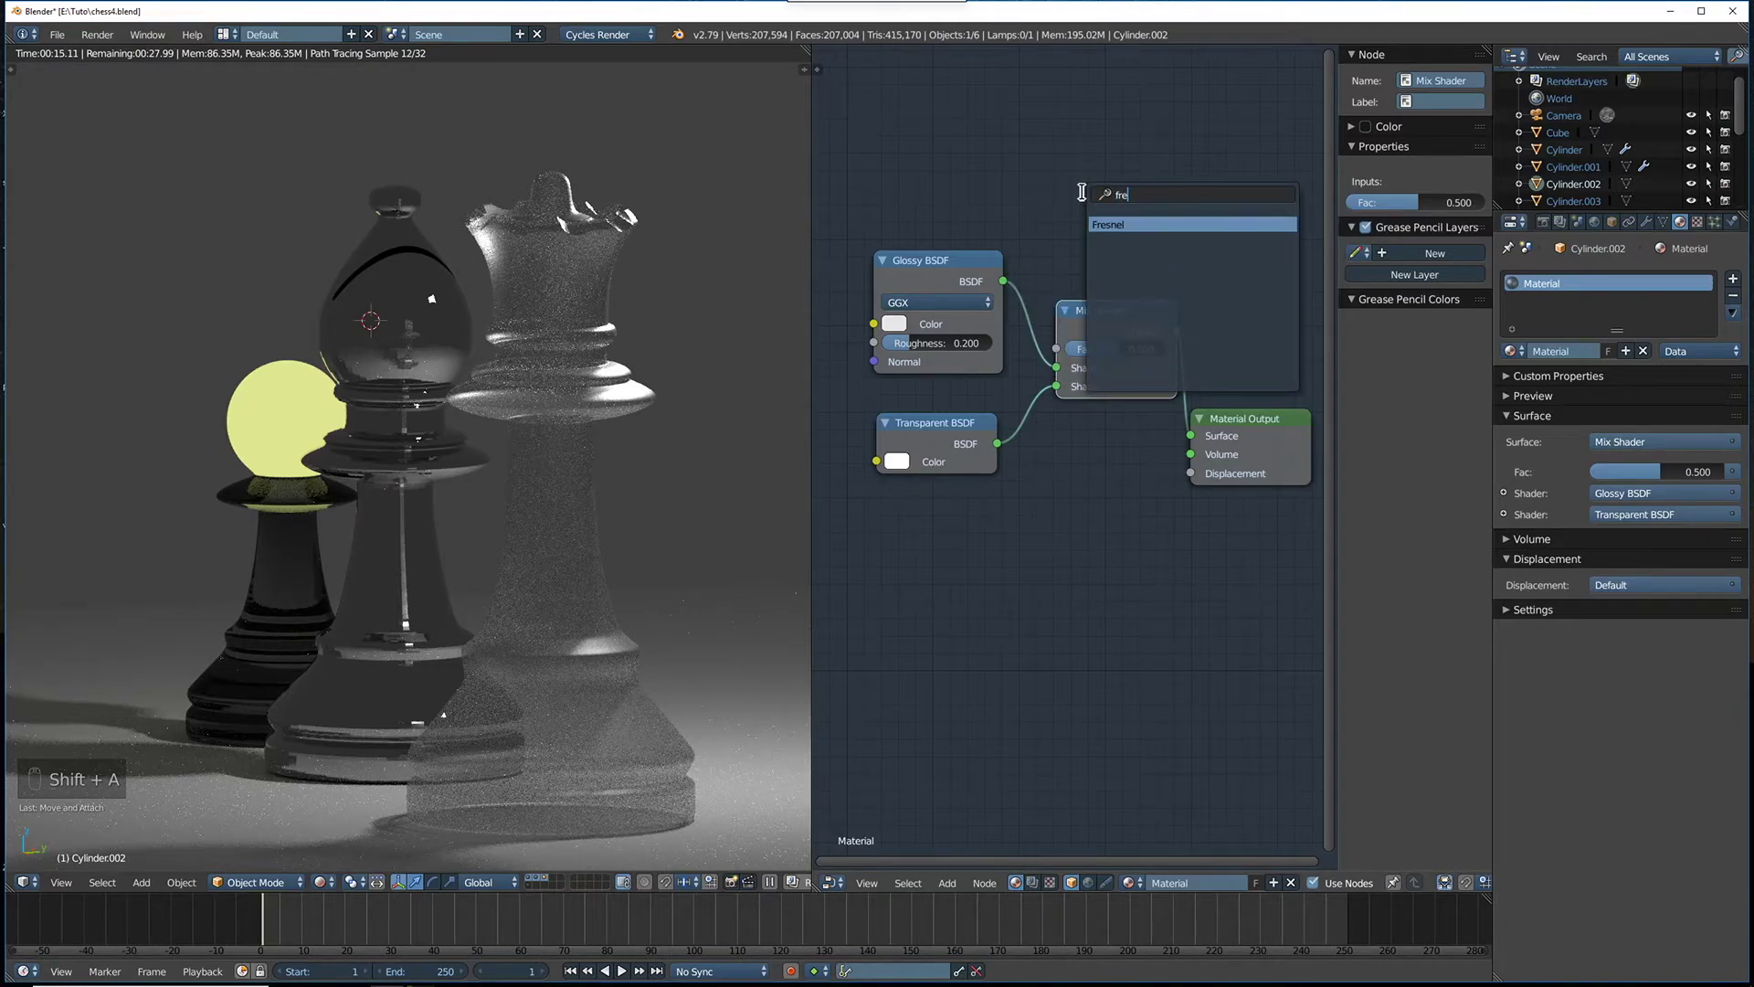
key(Return)
click(952, 116)
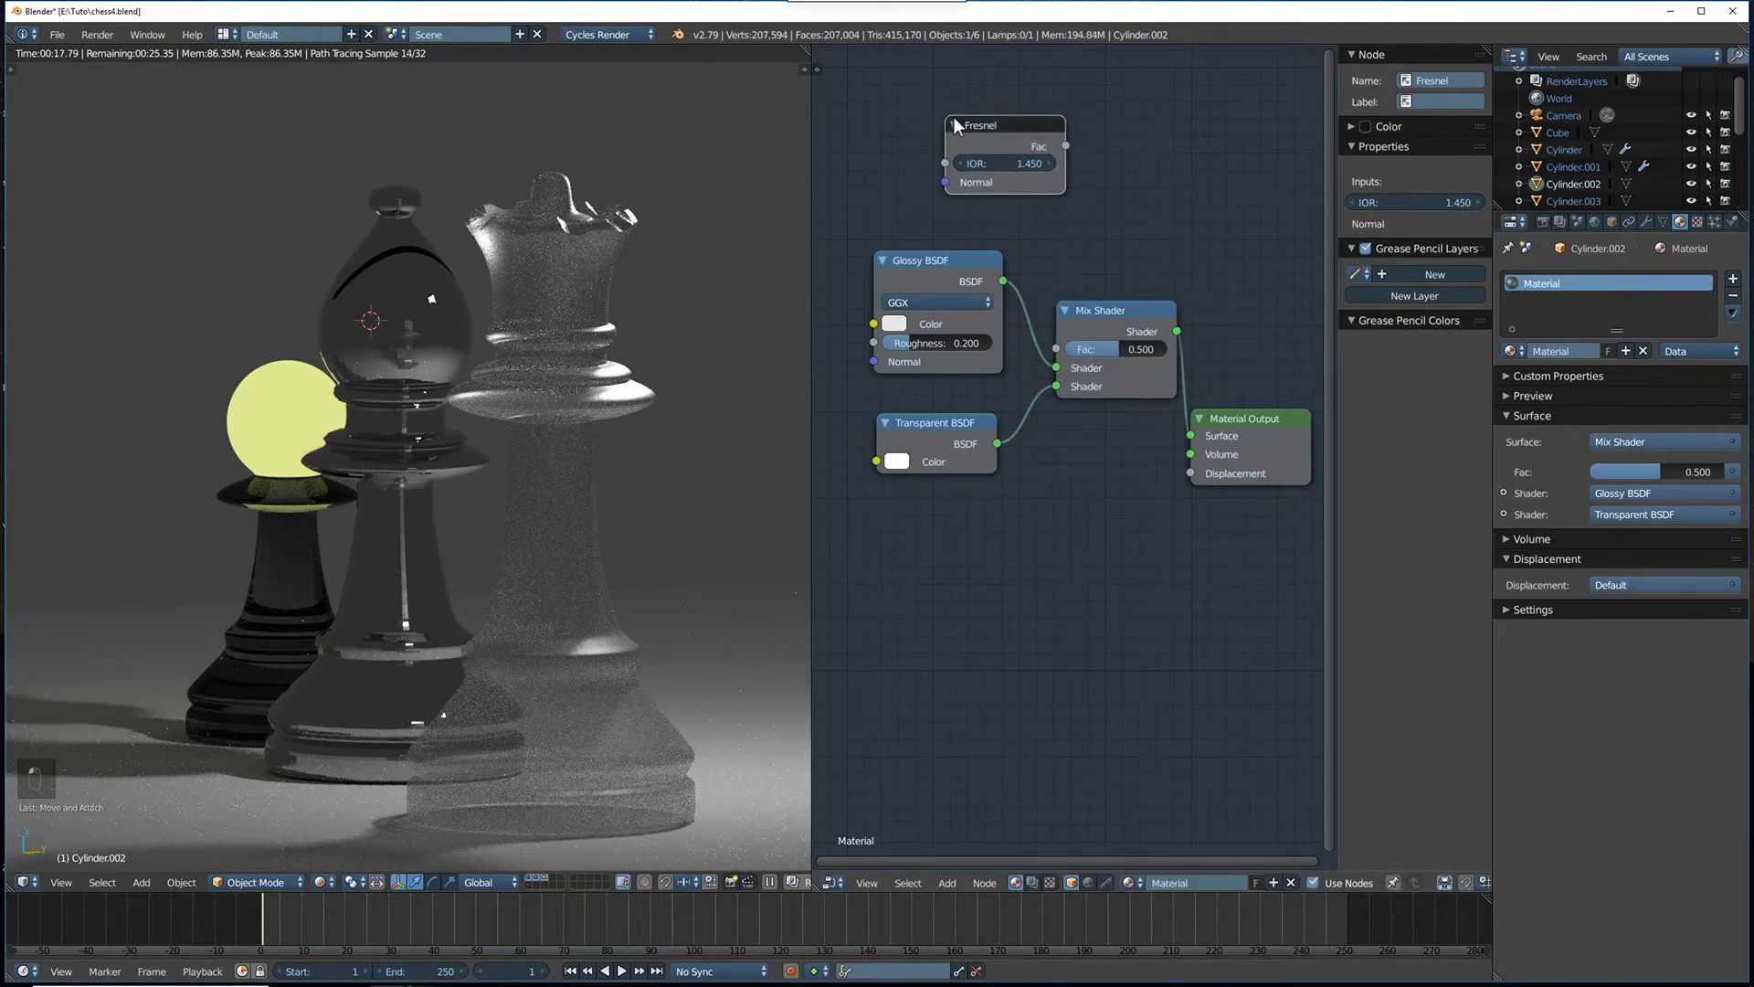
drag(1066, 146, 1054, 347)
drag(1014, 126, 975, 121)
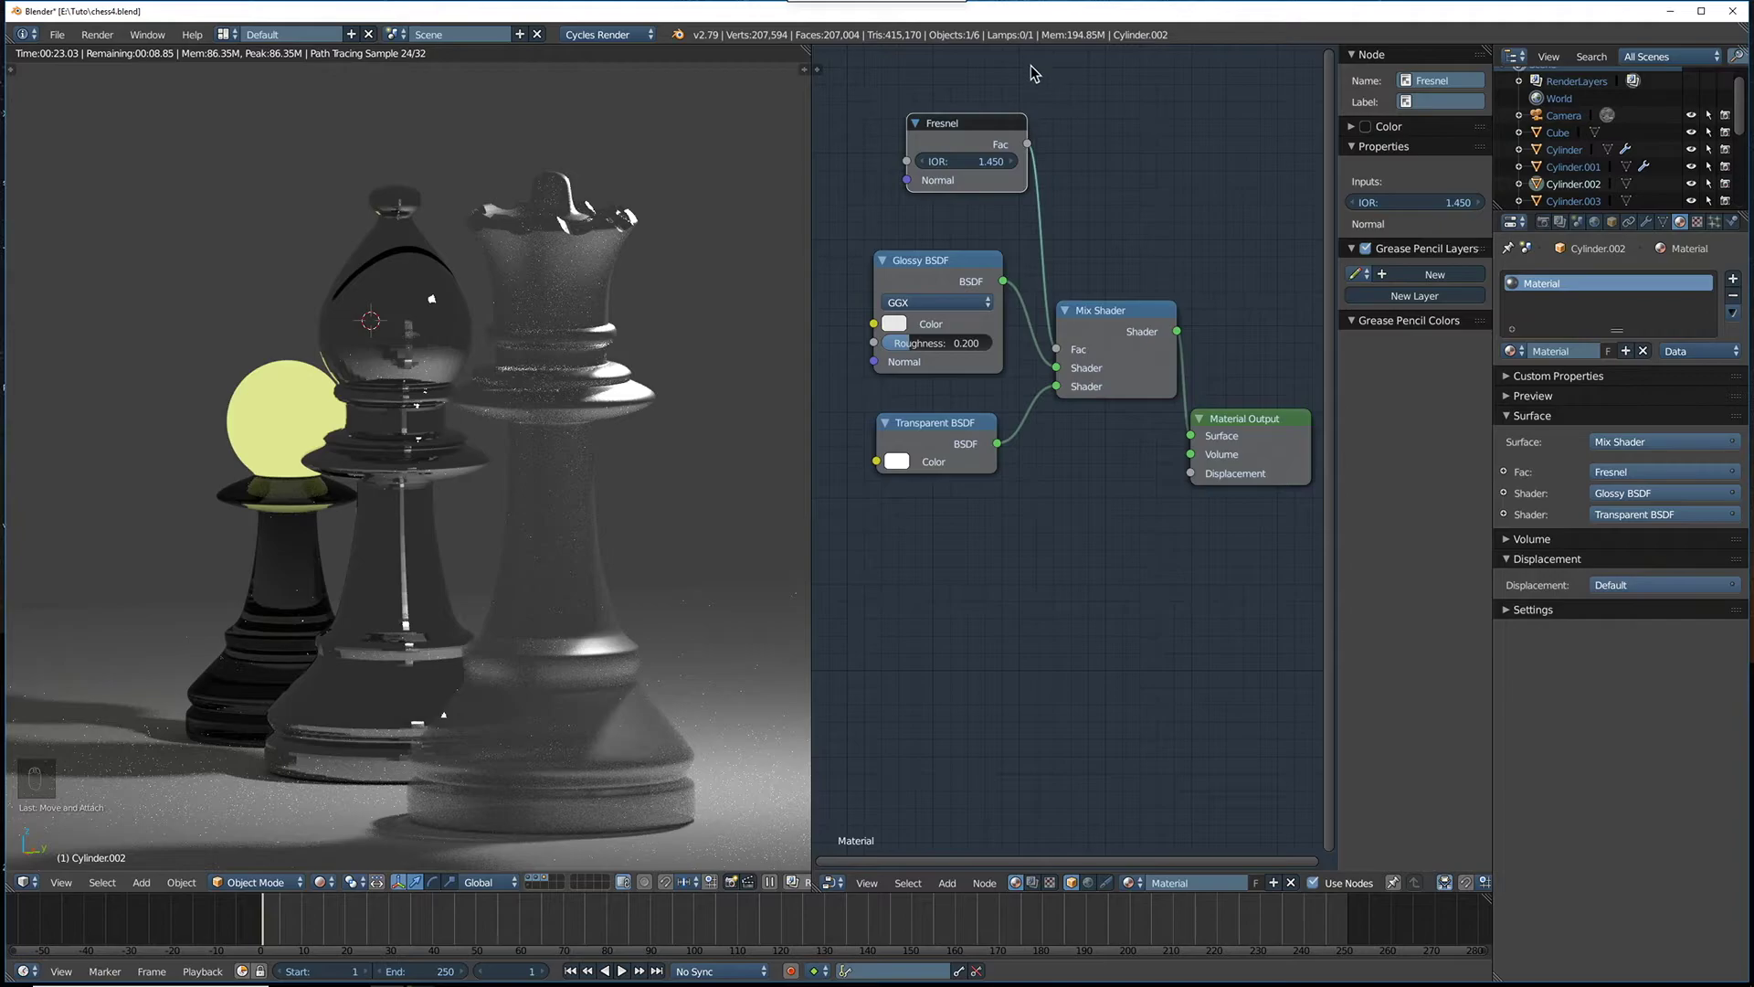
Switch to Chrome, examine the material index of refraction tables on pixelandpoly.com, and return to Blender
click(799, 10)
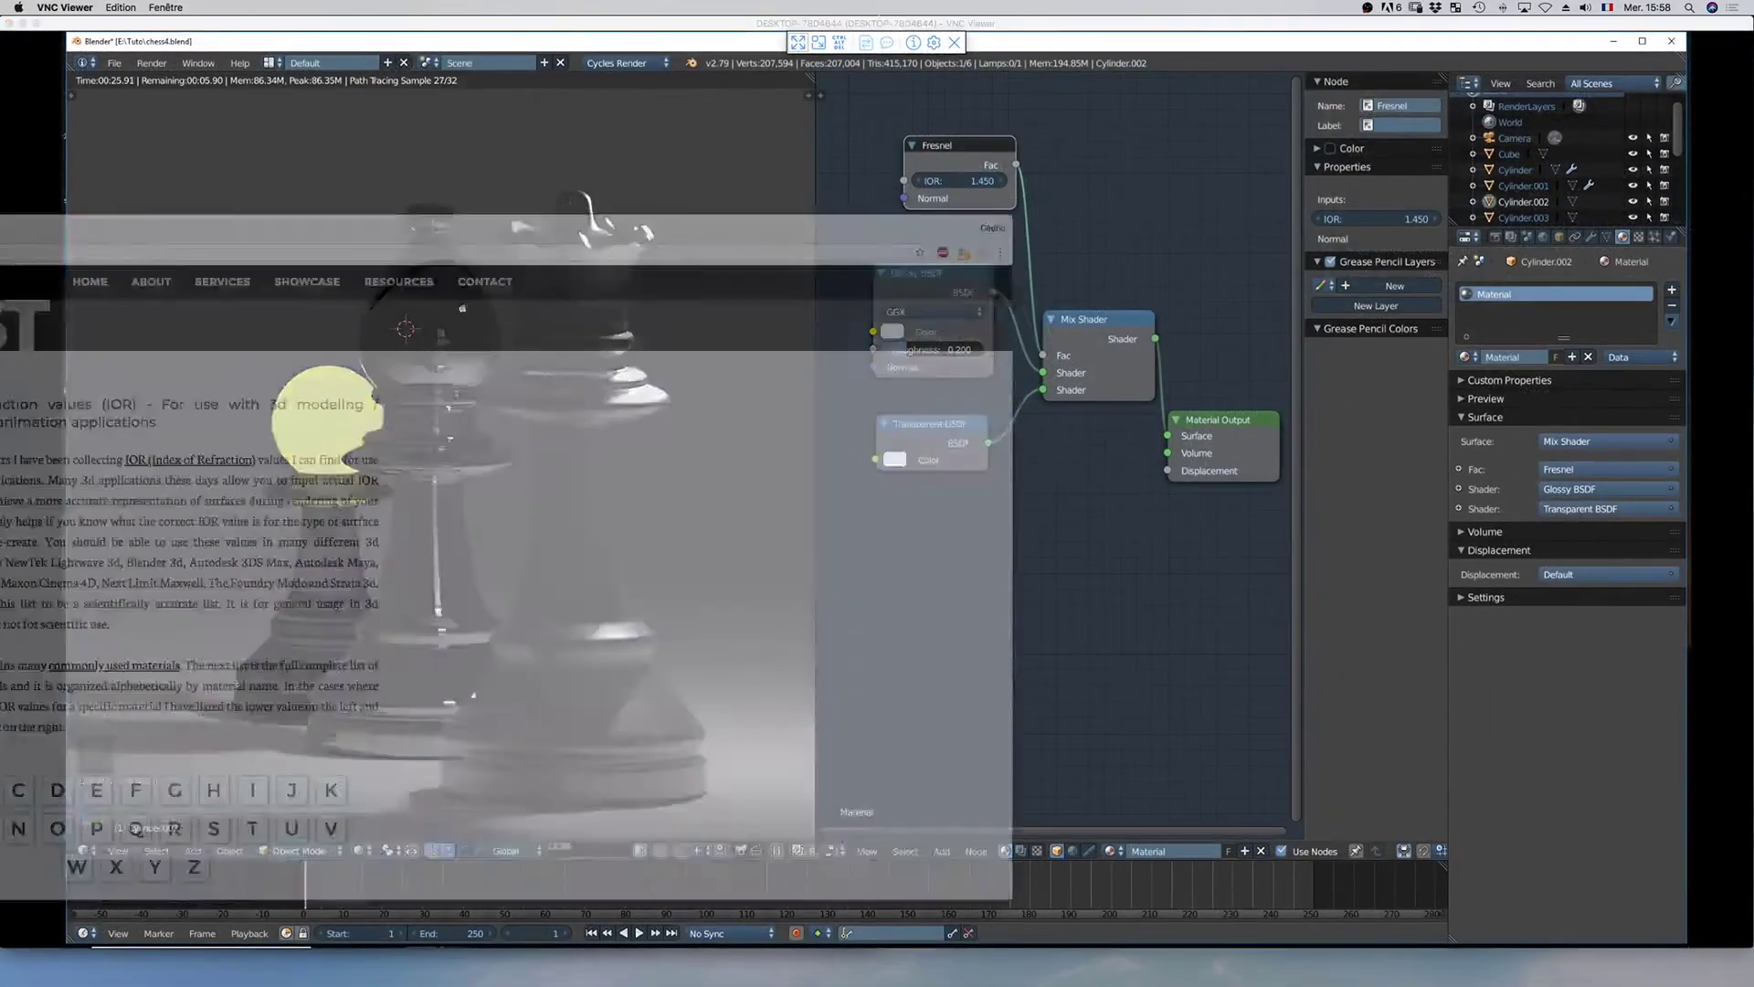
drag(0, 231, 669, 128)
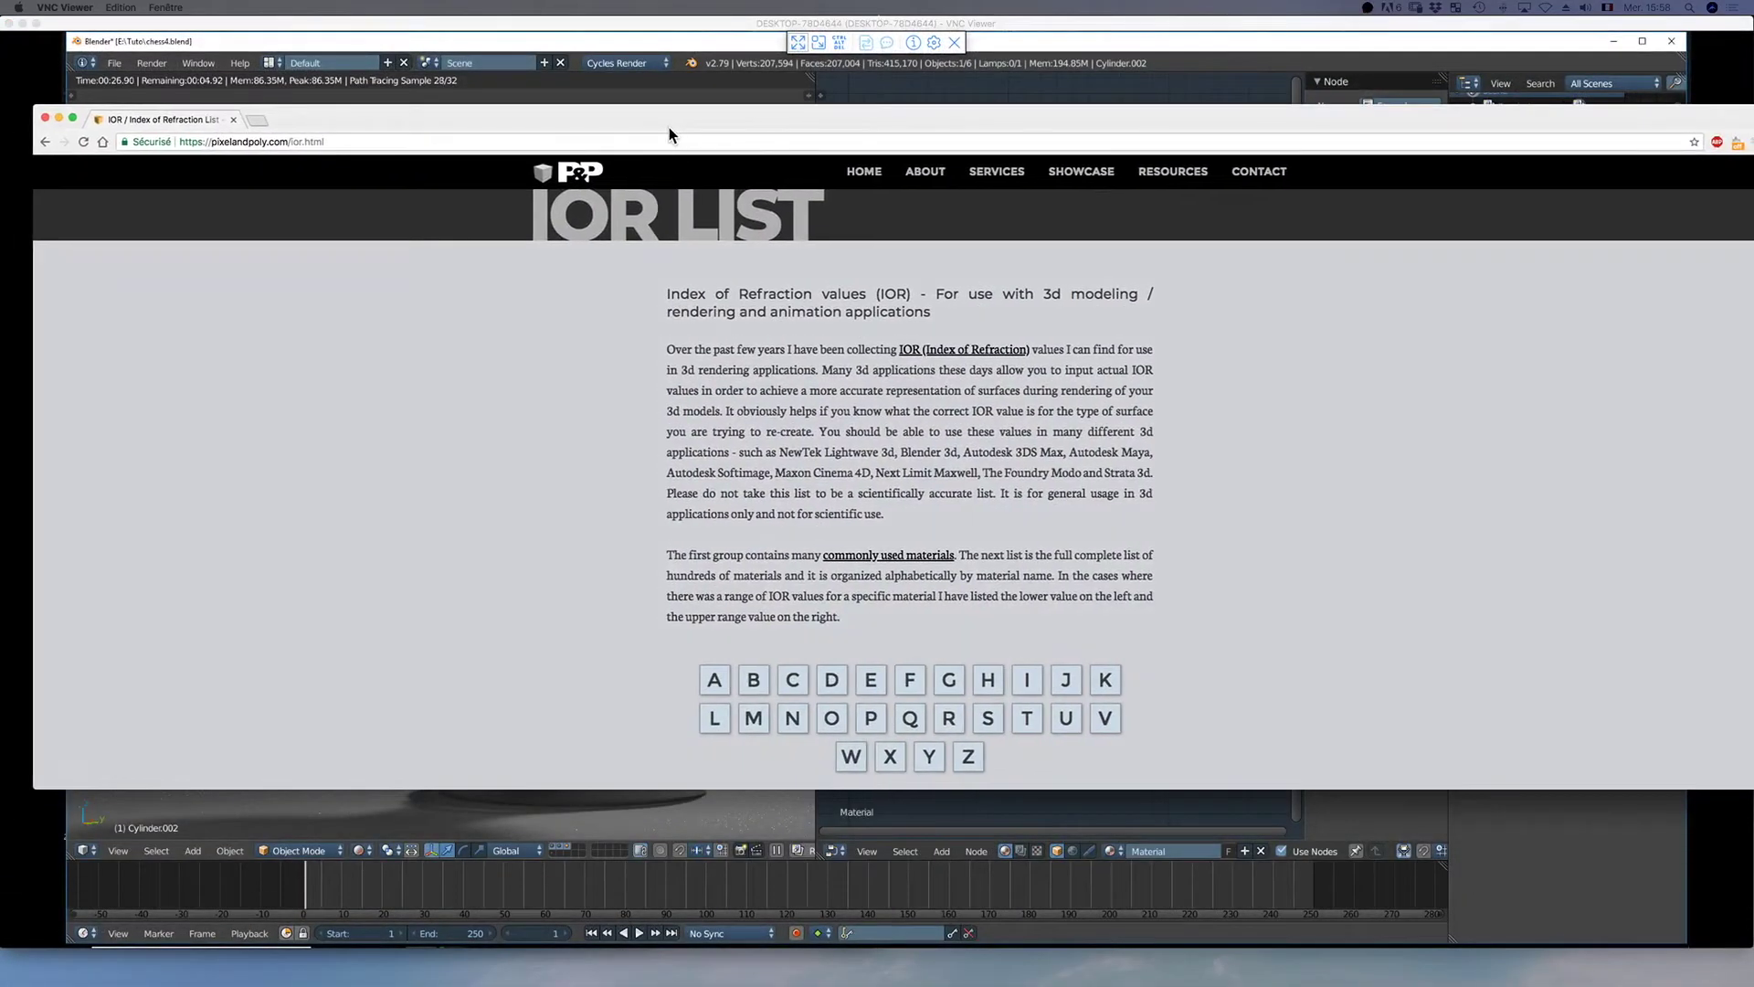
scroll(868, 575, down, 15)
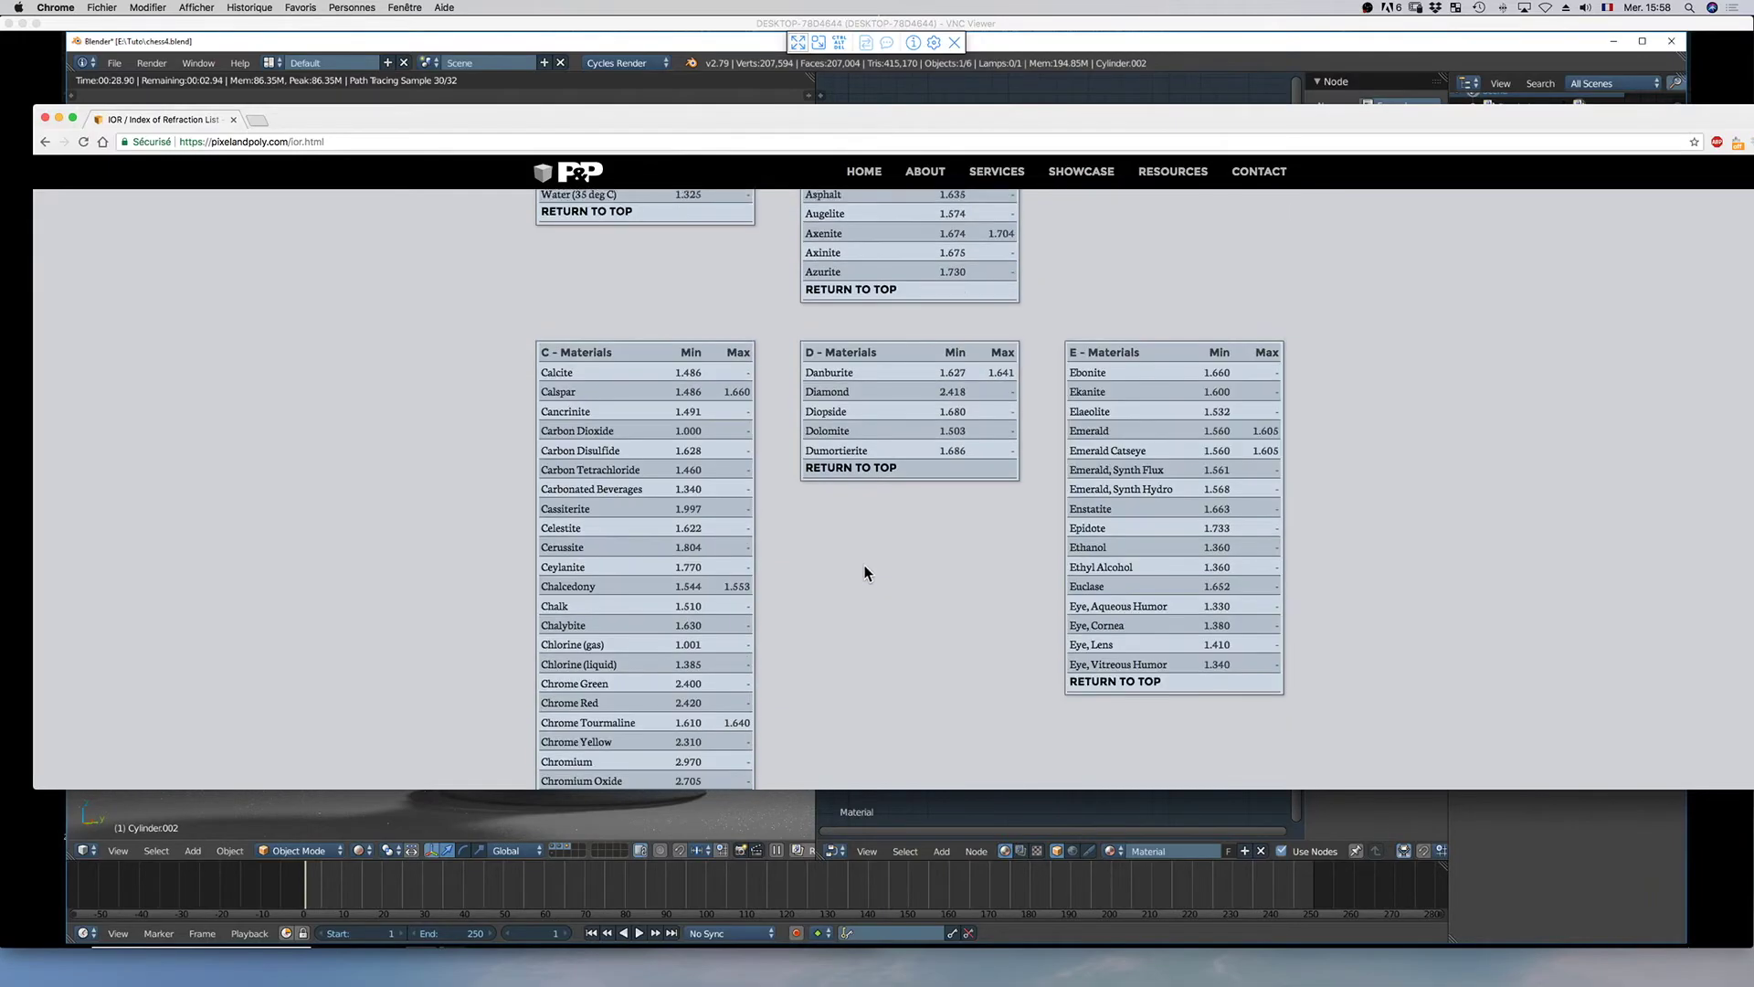
scroll(864, 564, up, 15)
scroll(864, 565, down, 3)
scroll(1021, 544, down, 2)
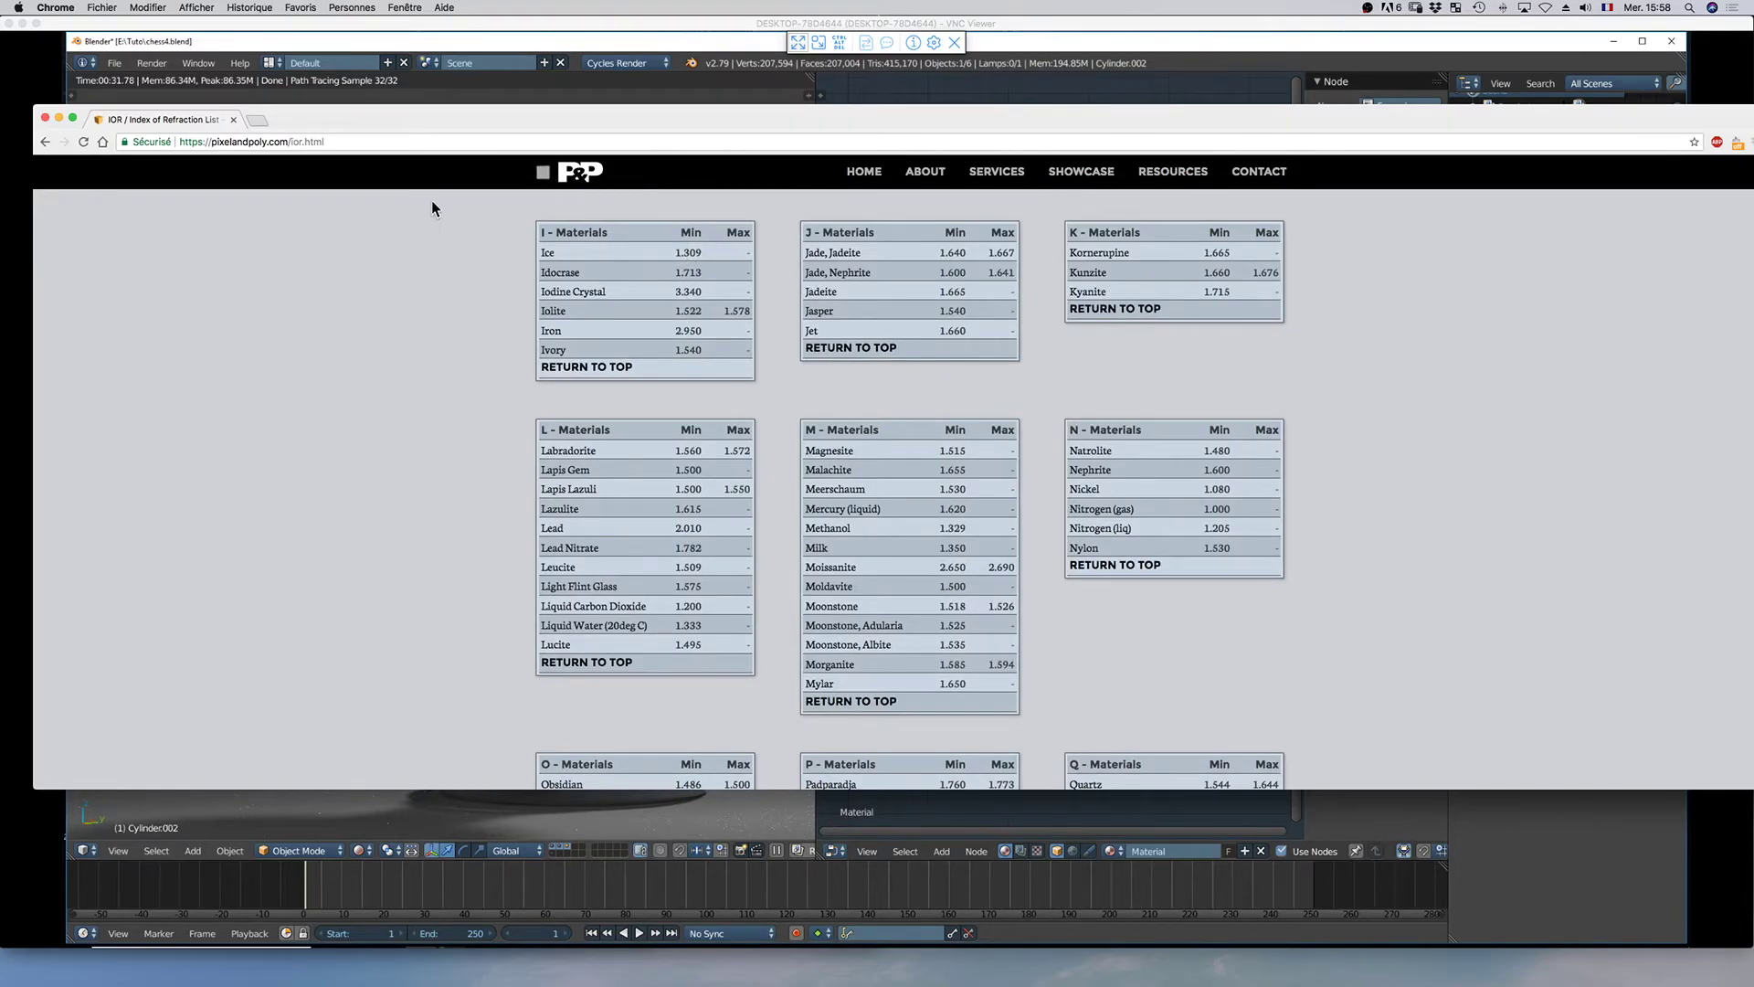
click(58, 117)
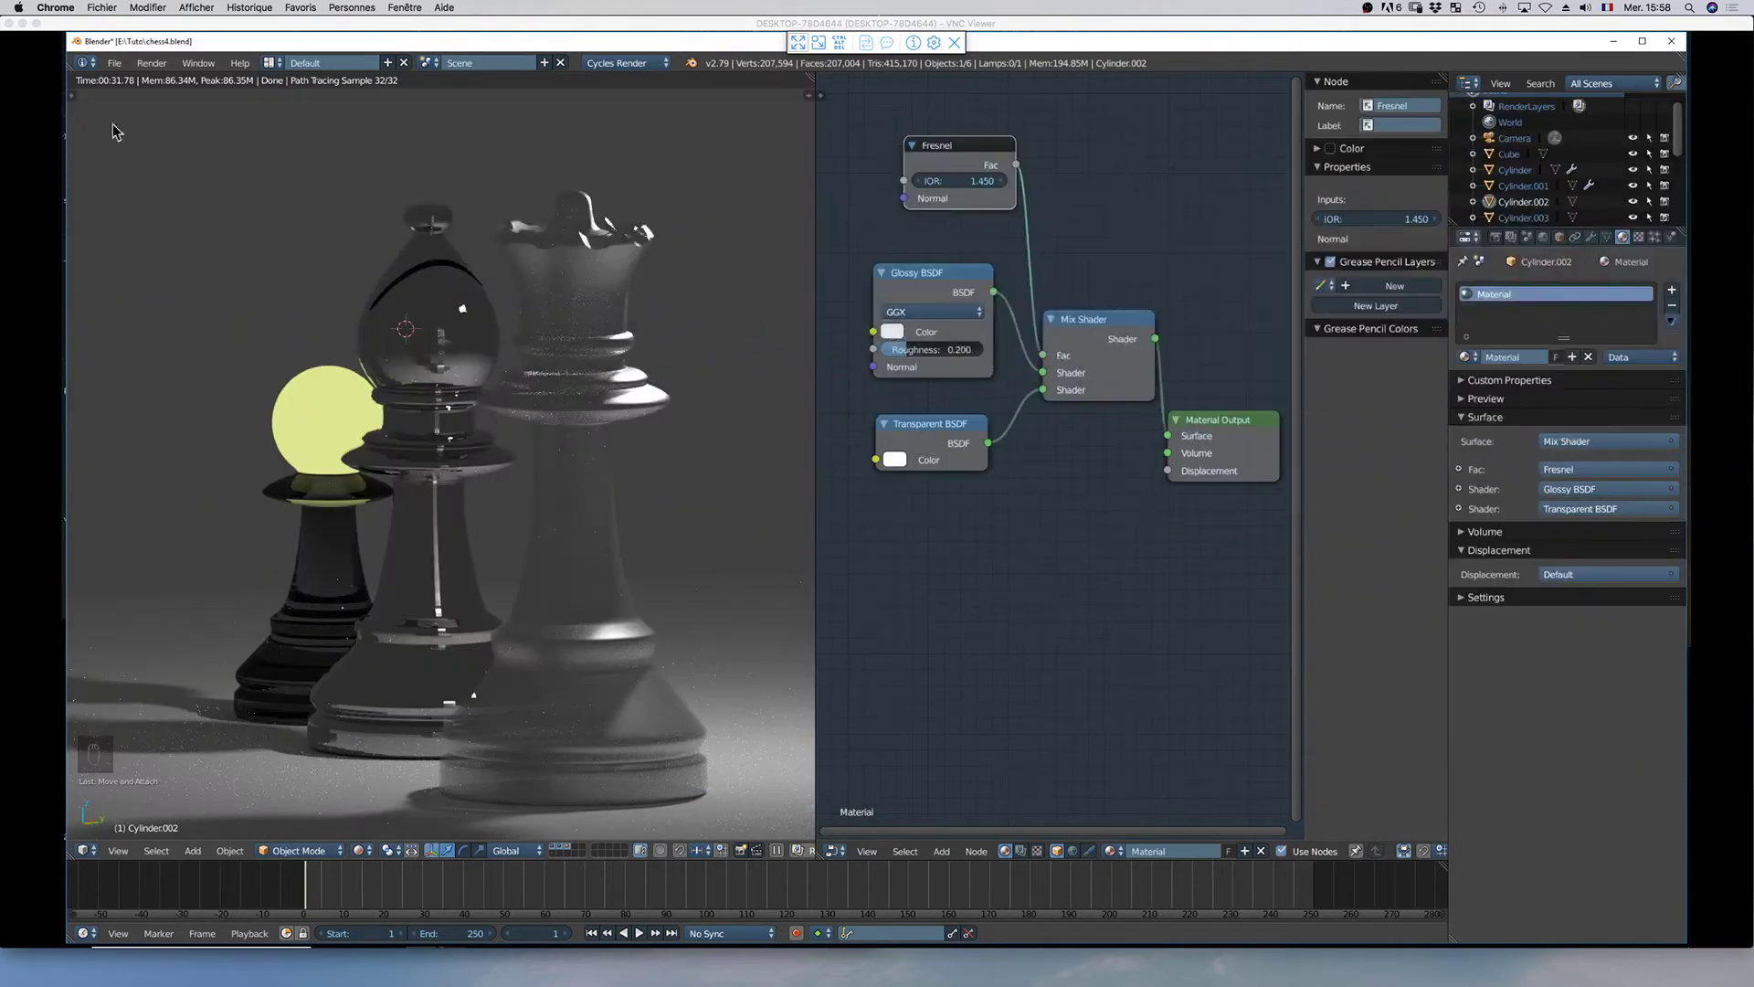
Set the Fresnel node's IOR to 1.309 and move the Transparent BSDF node slightly closer to the Glossy BSDF
click(962, 181)
click(963, 181)
text(1.30)
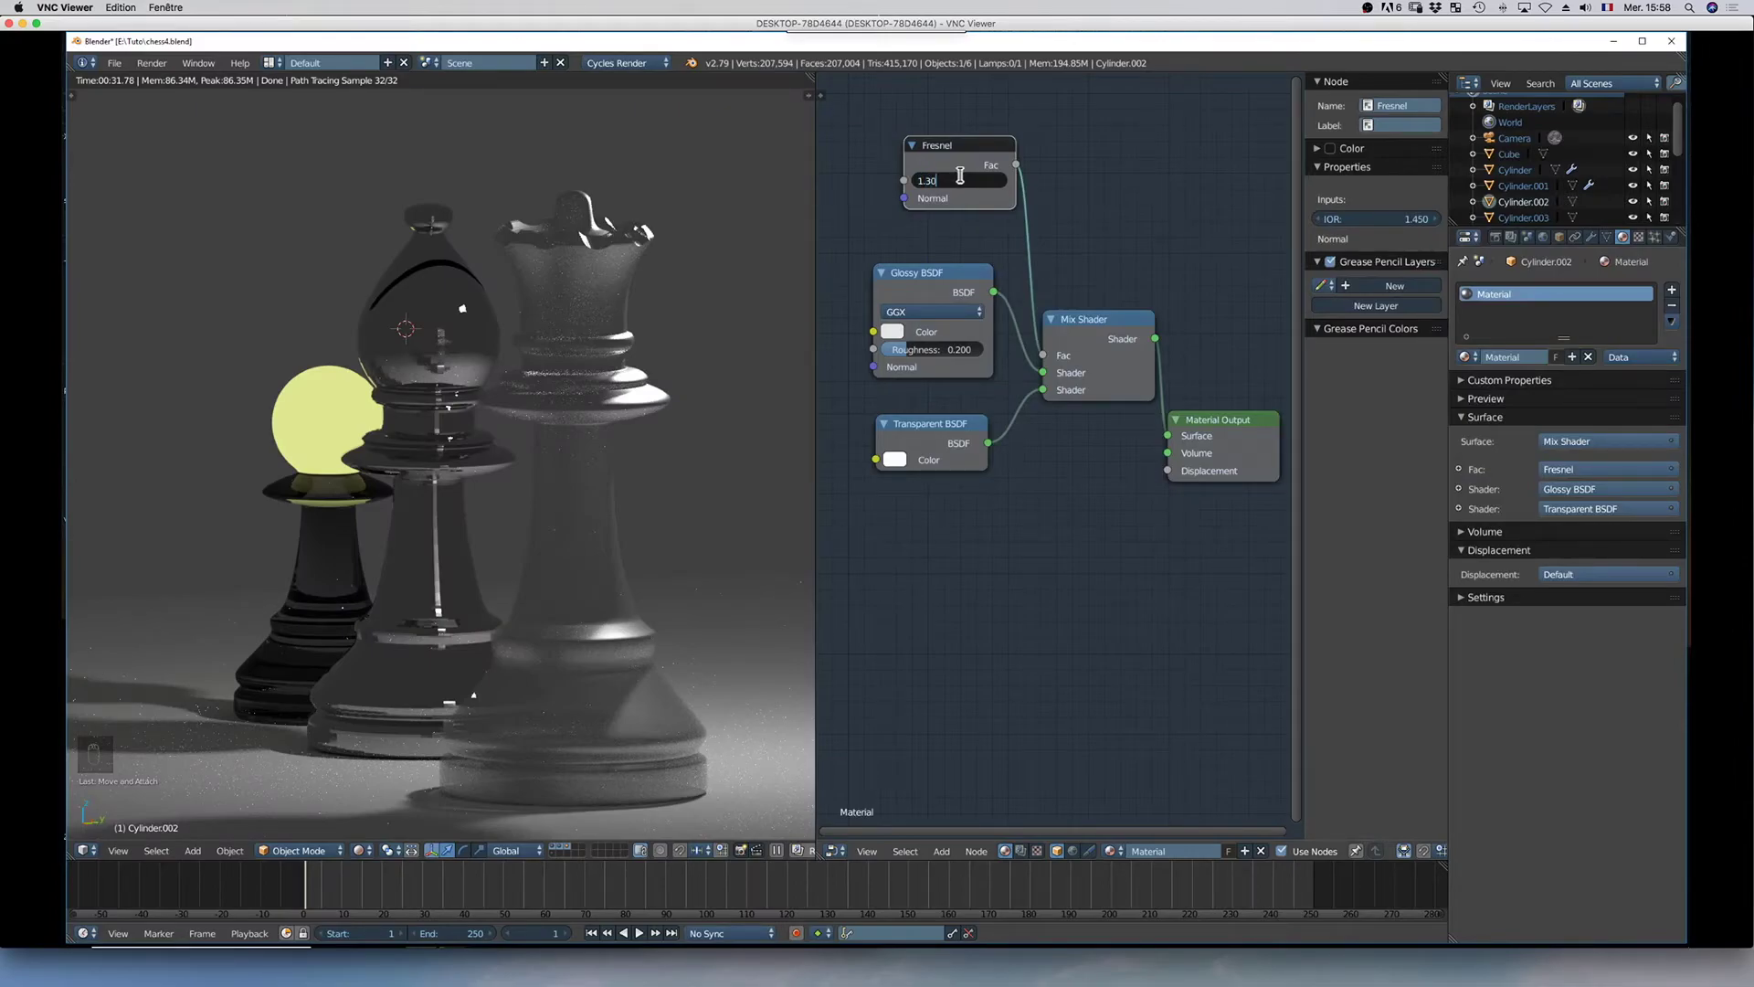
text(9)
key(Return)
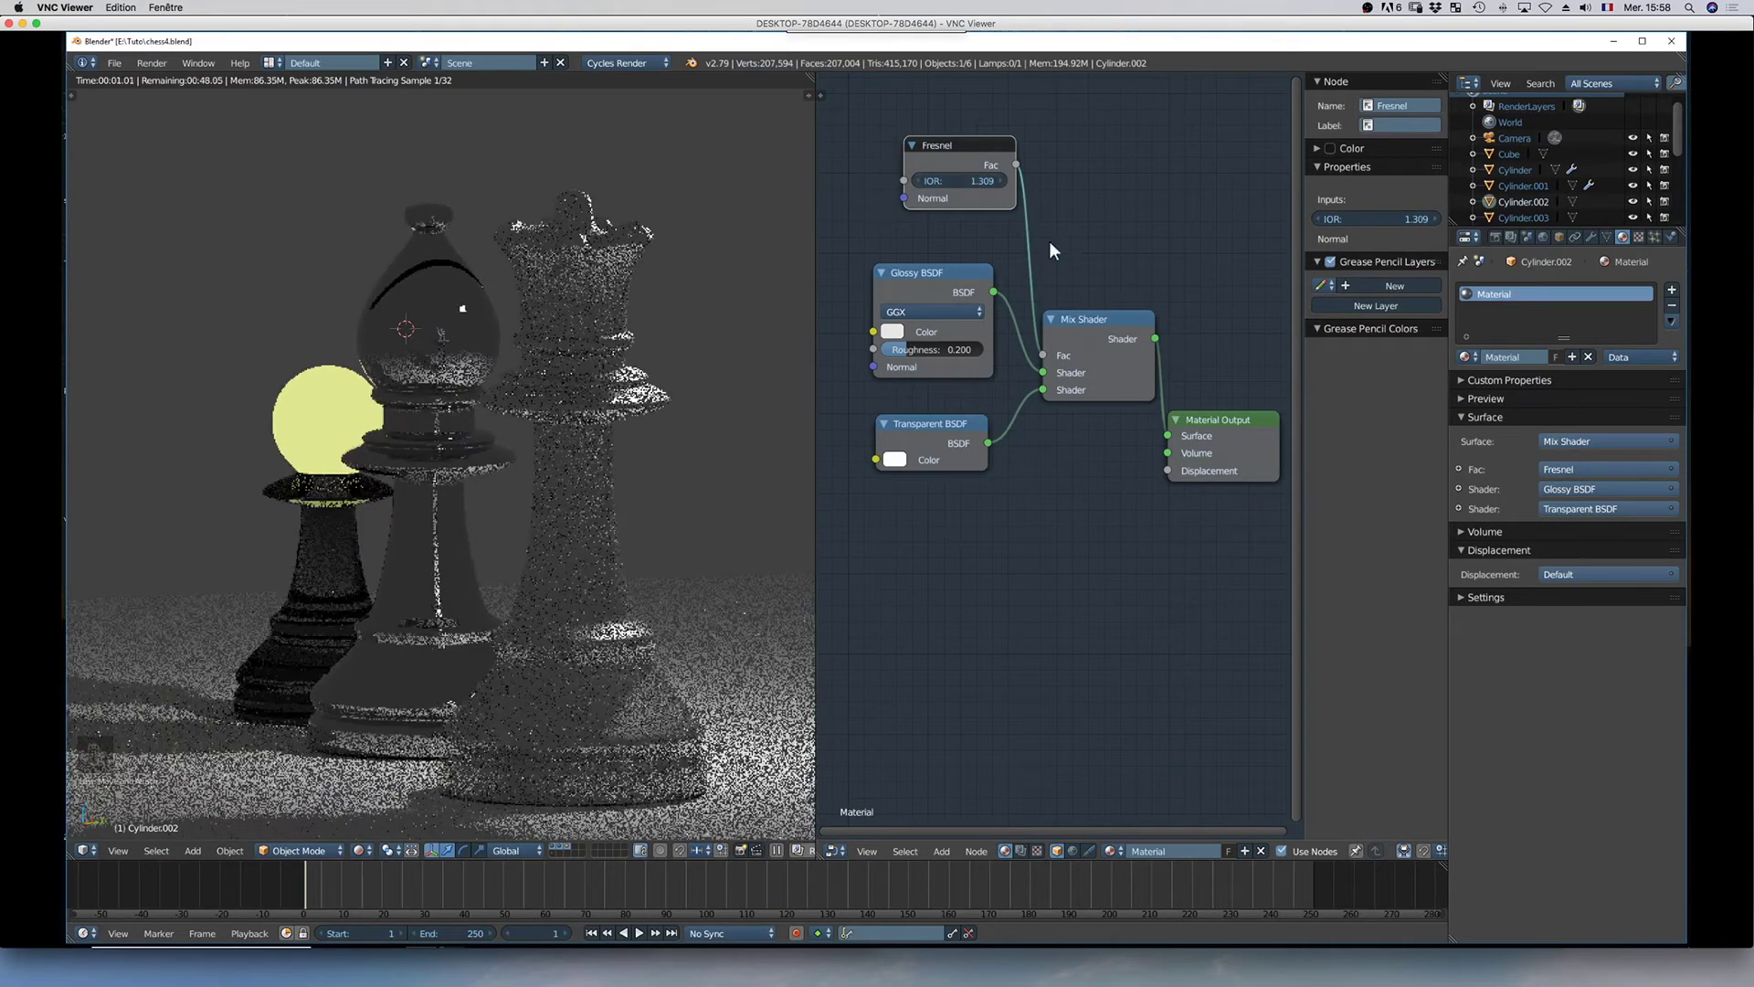
drag(934, 419, 935, 407)
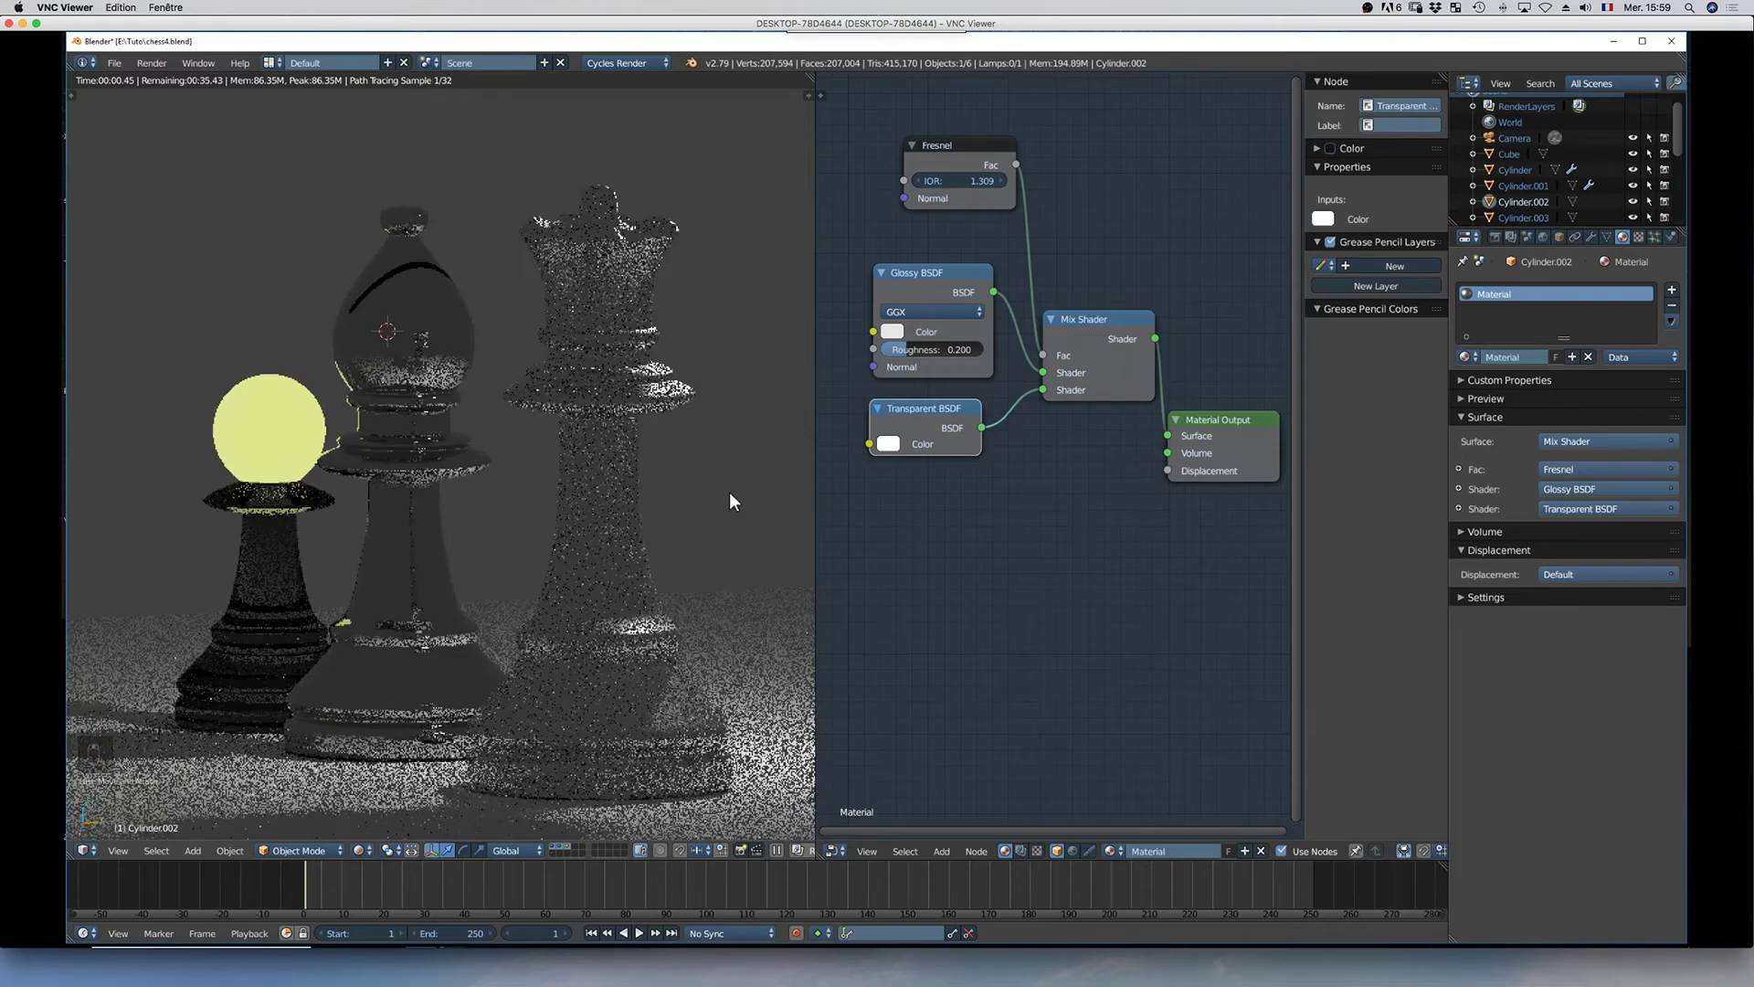
middle_drag(728, 487, 718, 487)
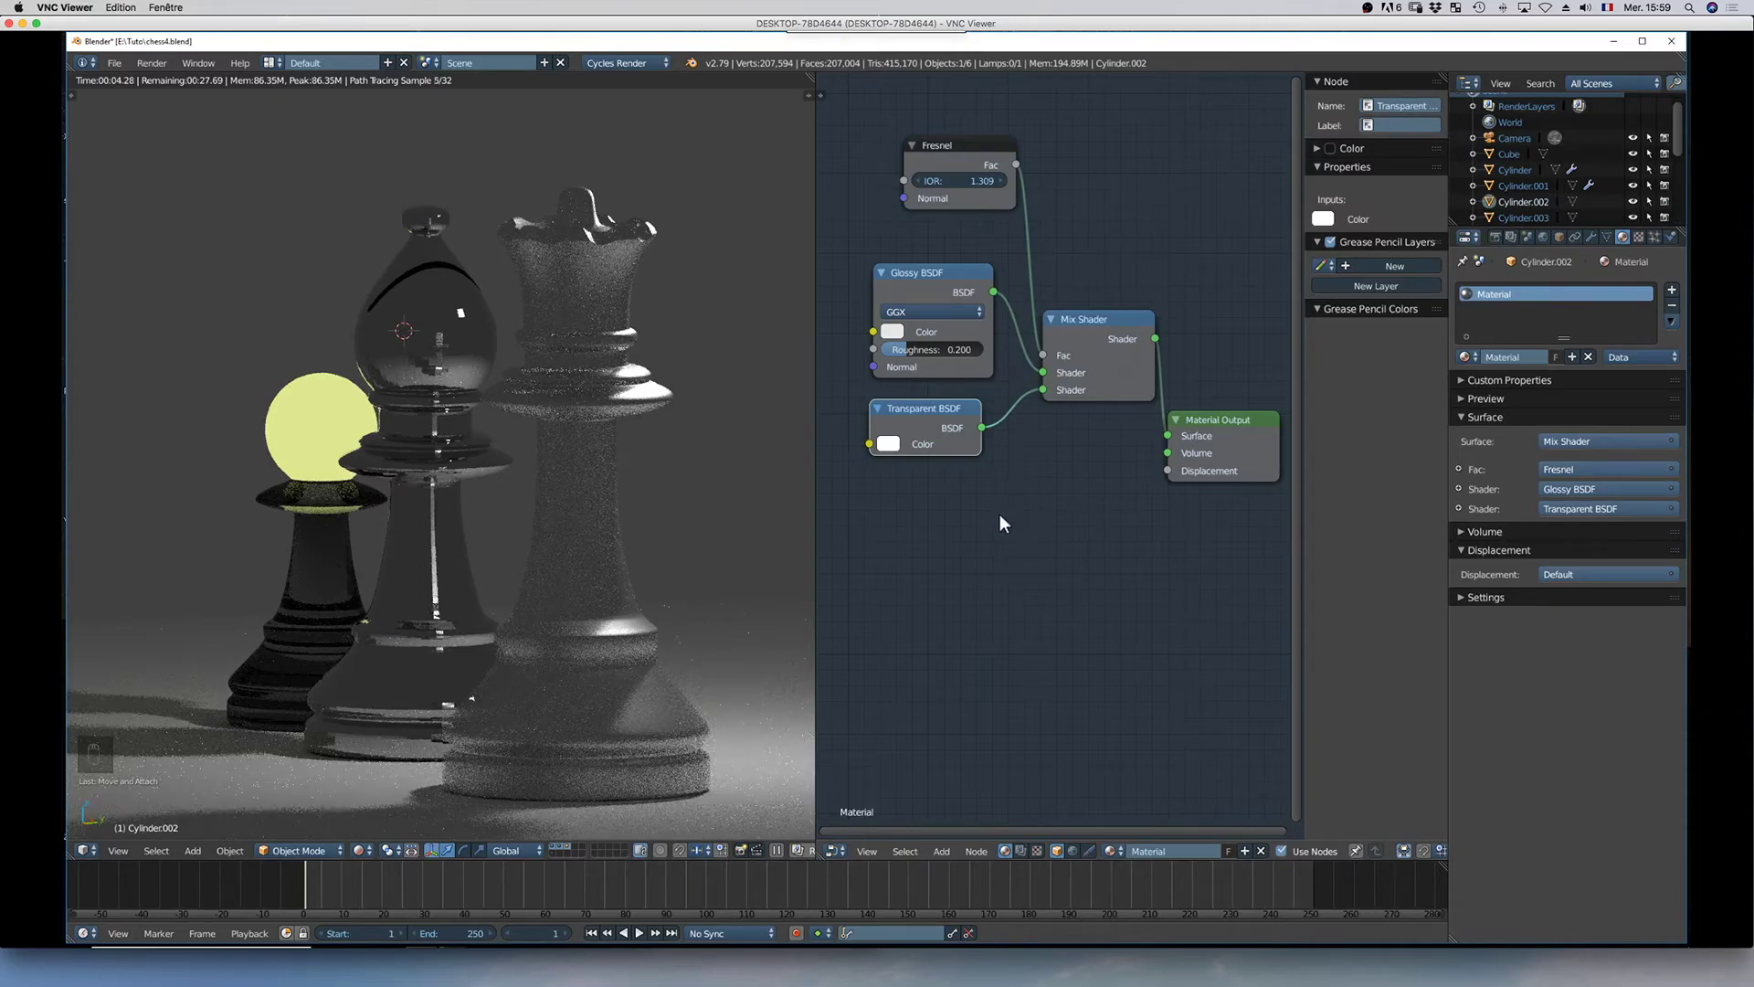
Add a Volume Absorption node and a Volume Scatter node, stacked below the Transparent BSDF
key(shift+a)
mouse_move(969, 552)
text(vol)
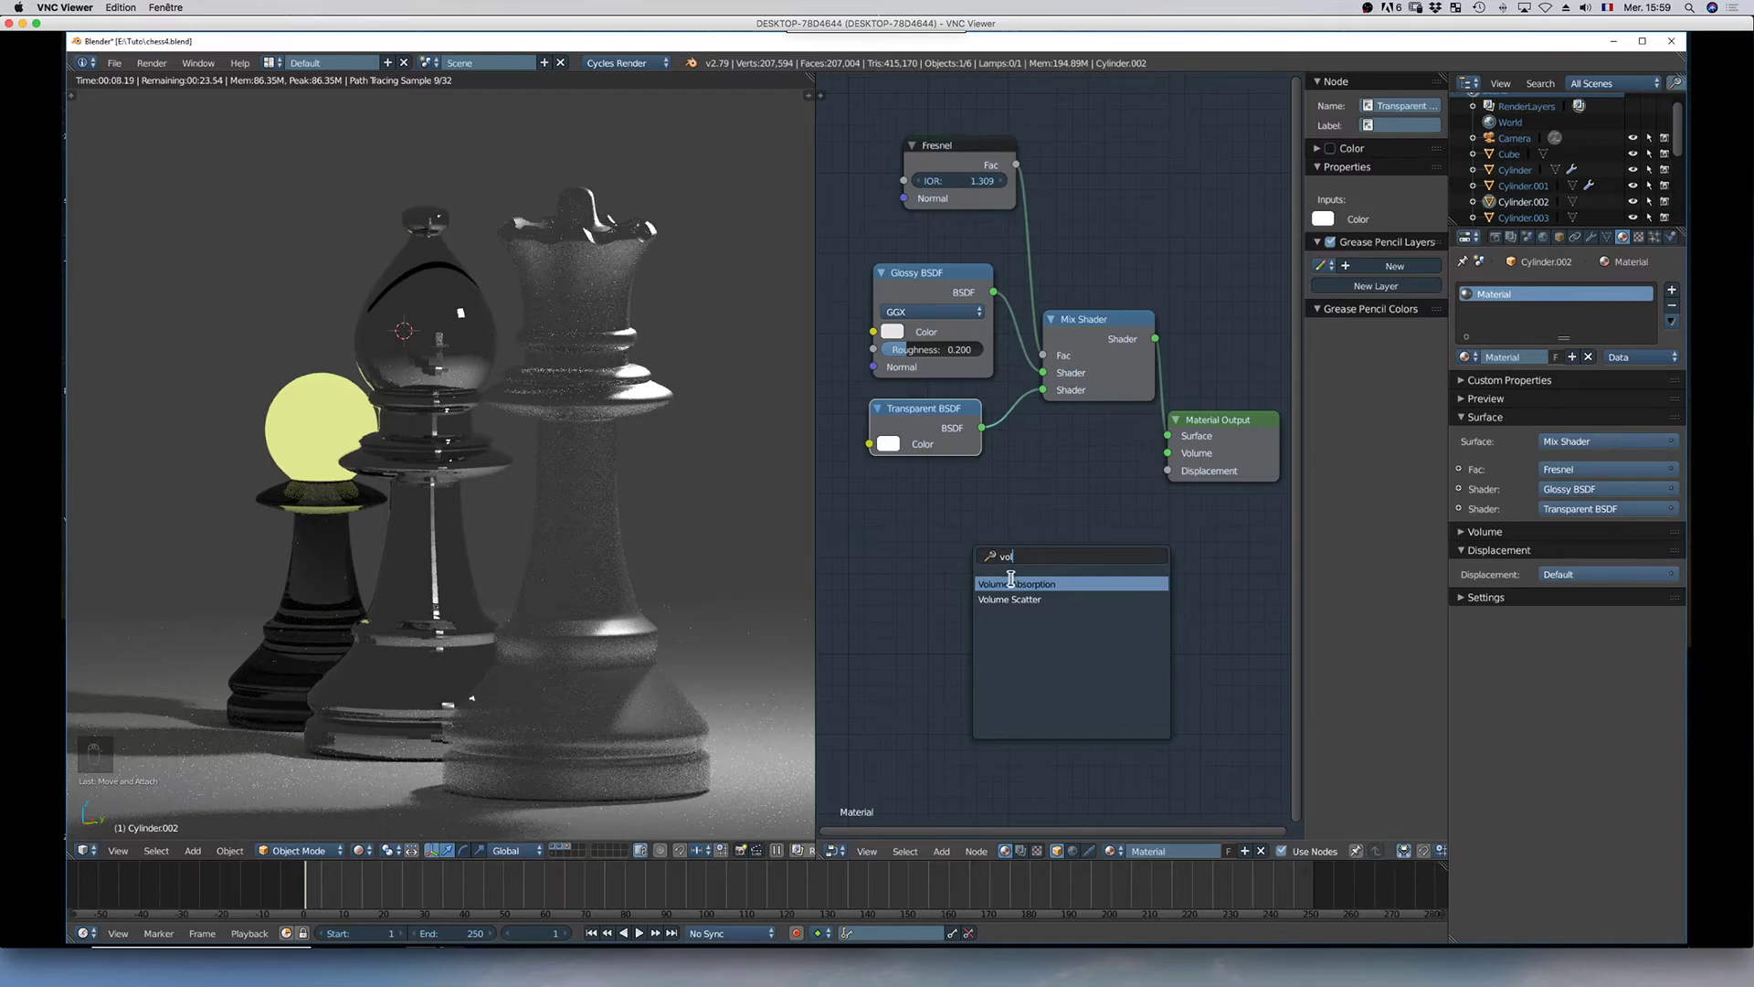
key(Return)
key(shift+a)
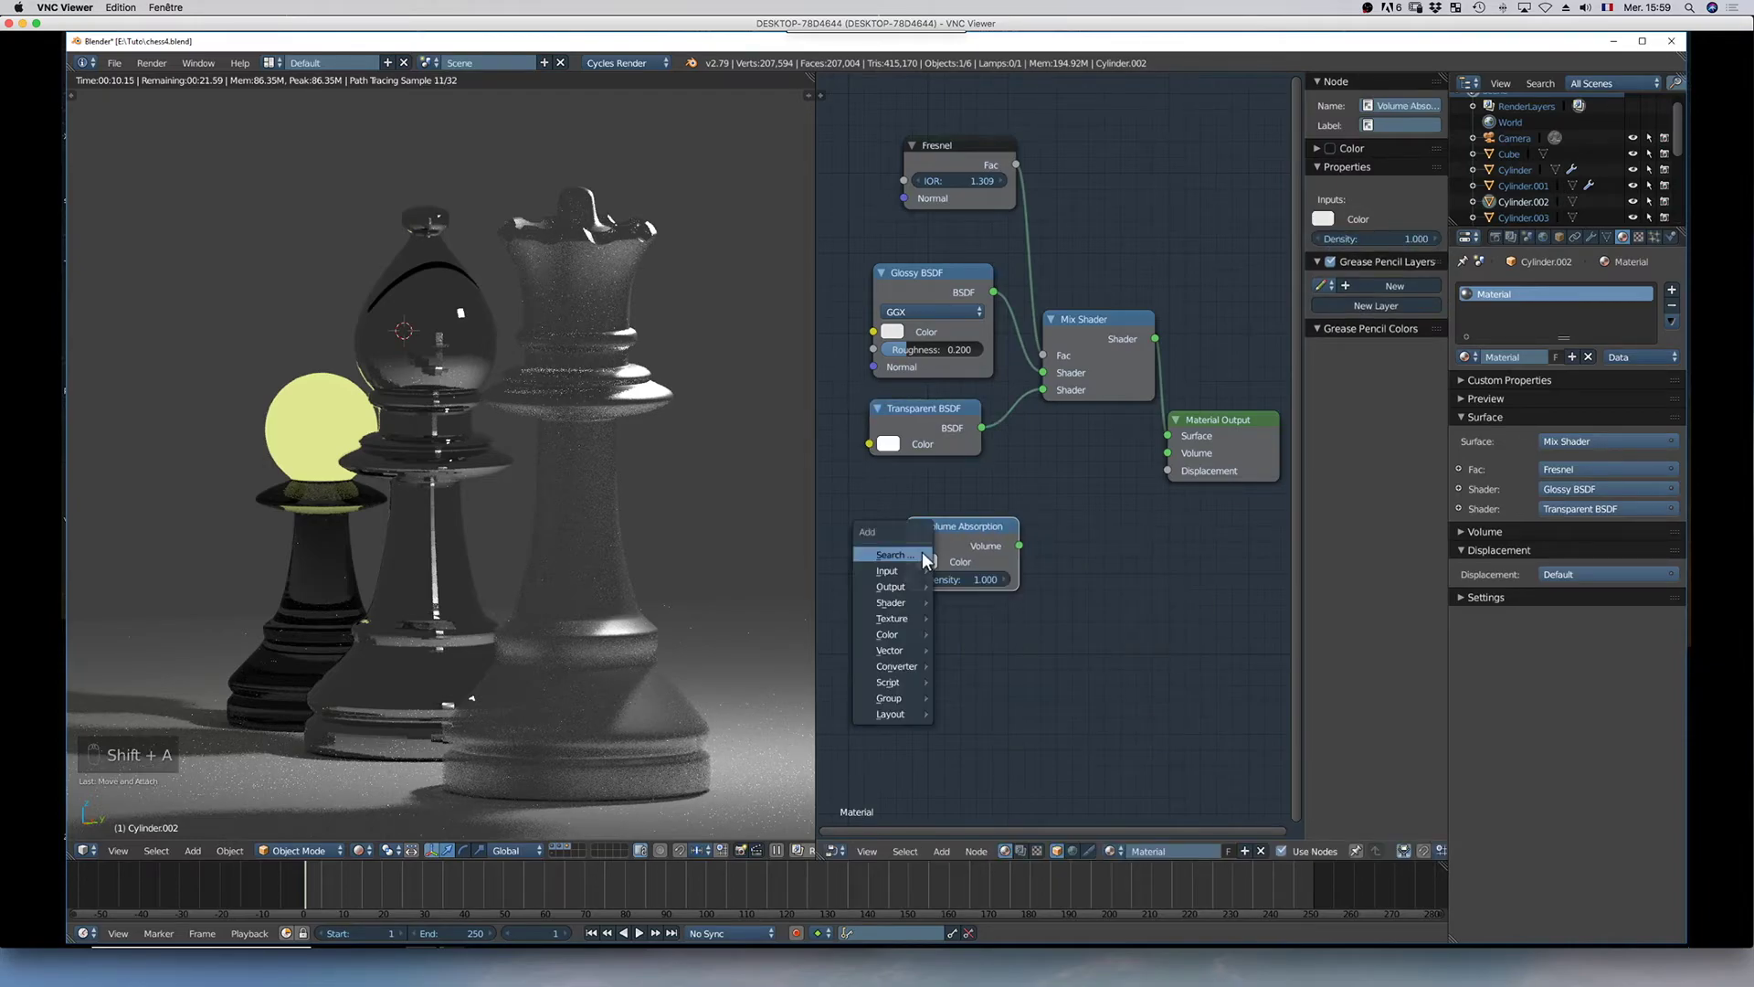
click(921, 554)
text(vol)
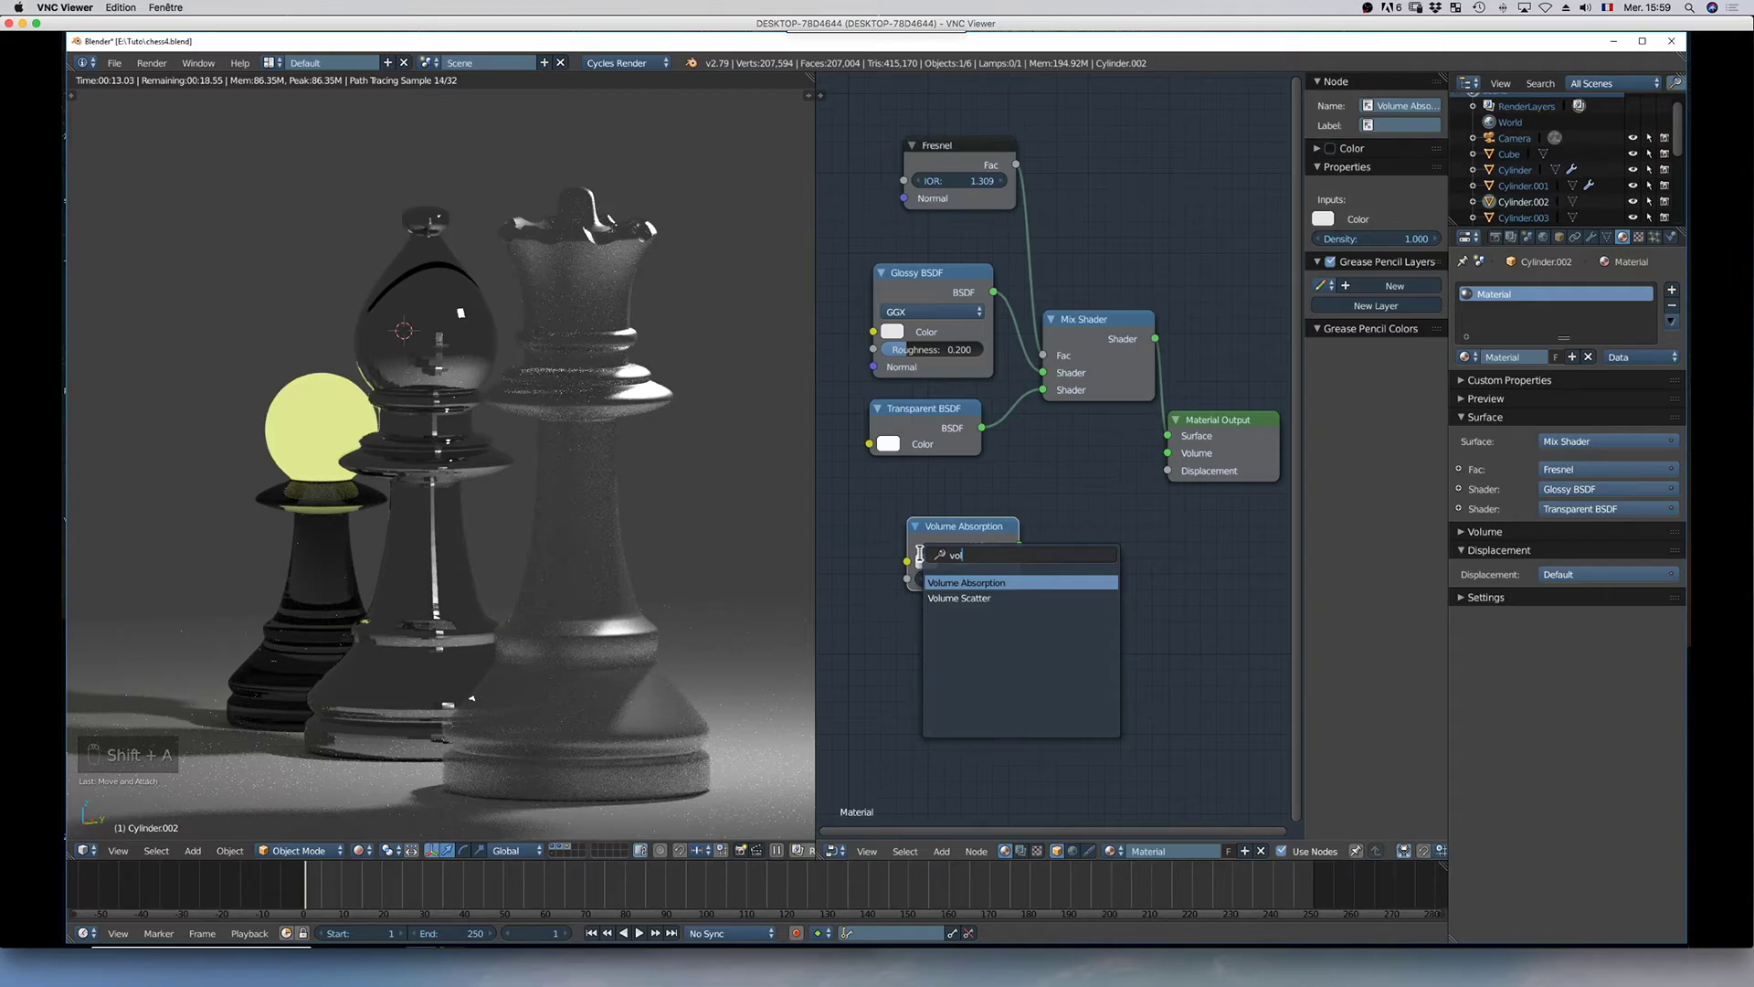
click(991, 598)
click(903, 618)
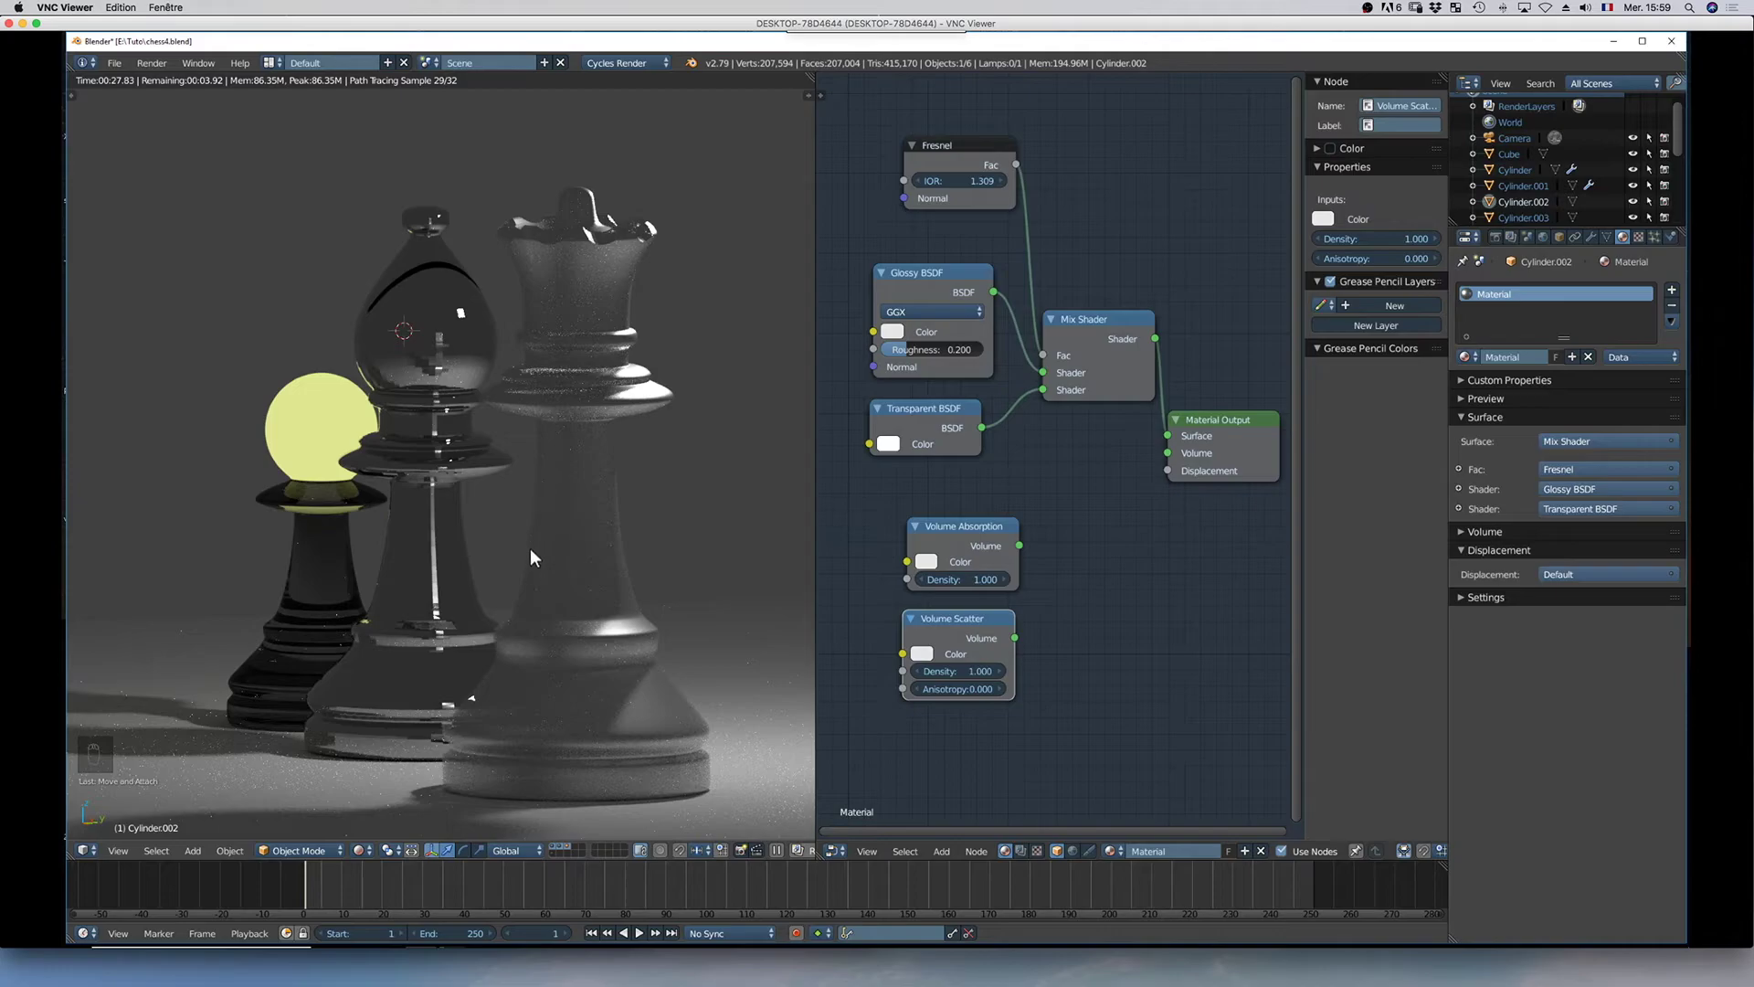
Duplicate the Mix Shader node and place the copy next to the two volume nodes
click(1077, 368)
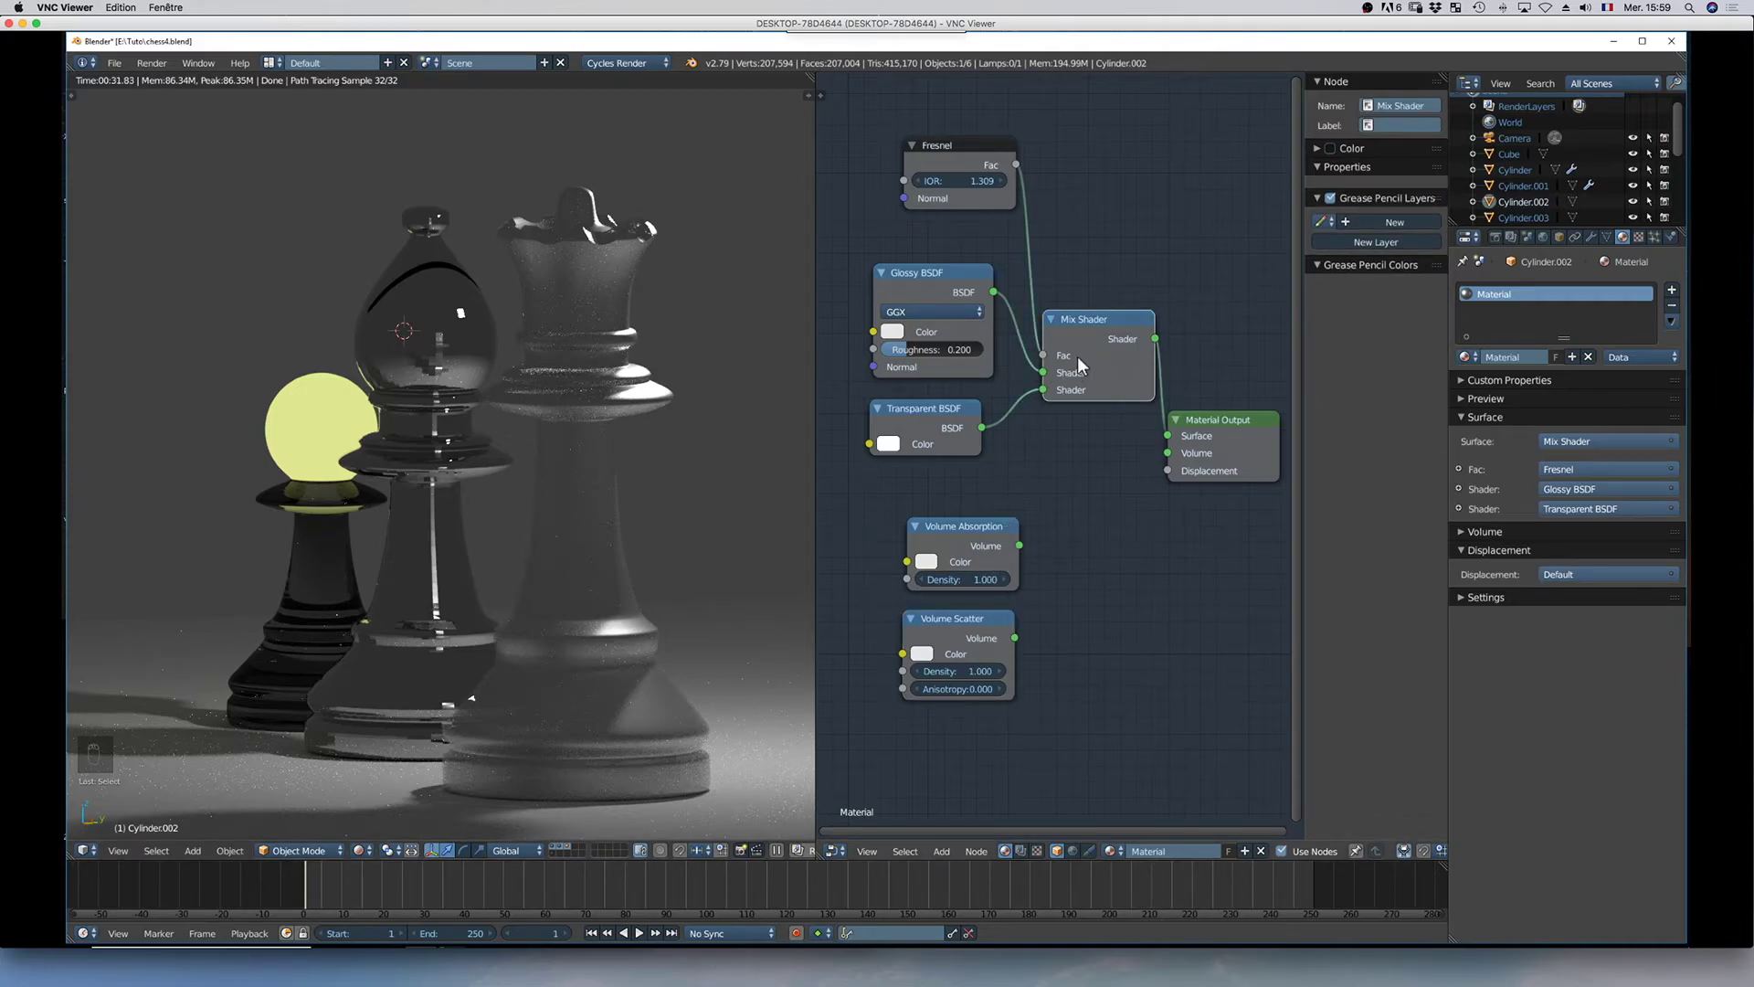
key(shift+d)
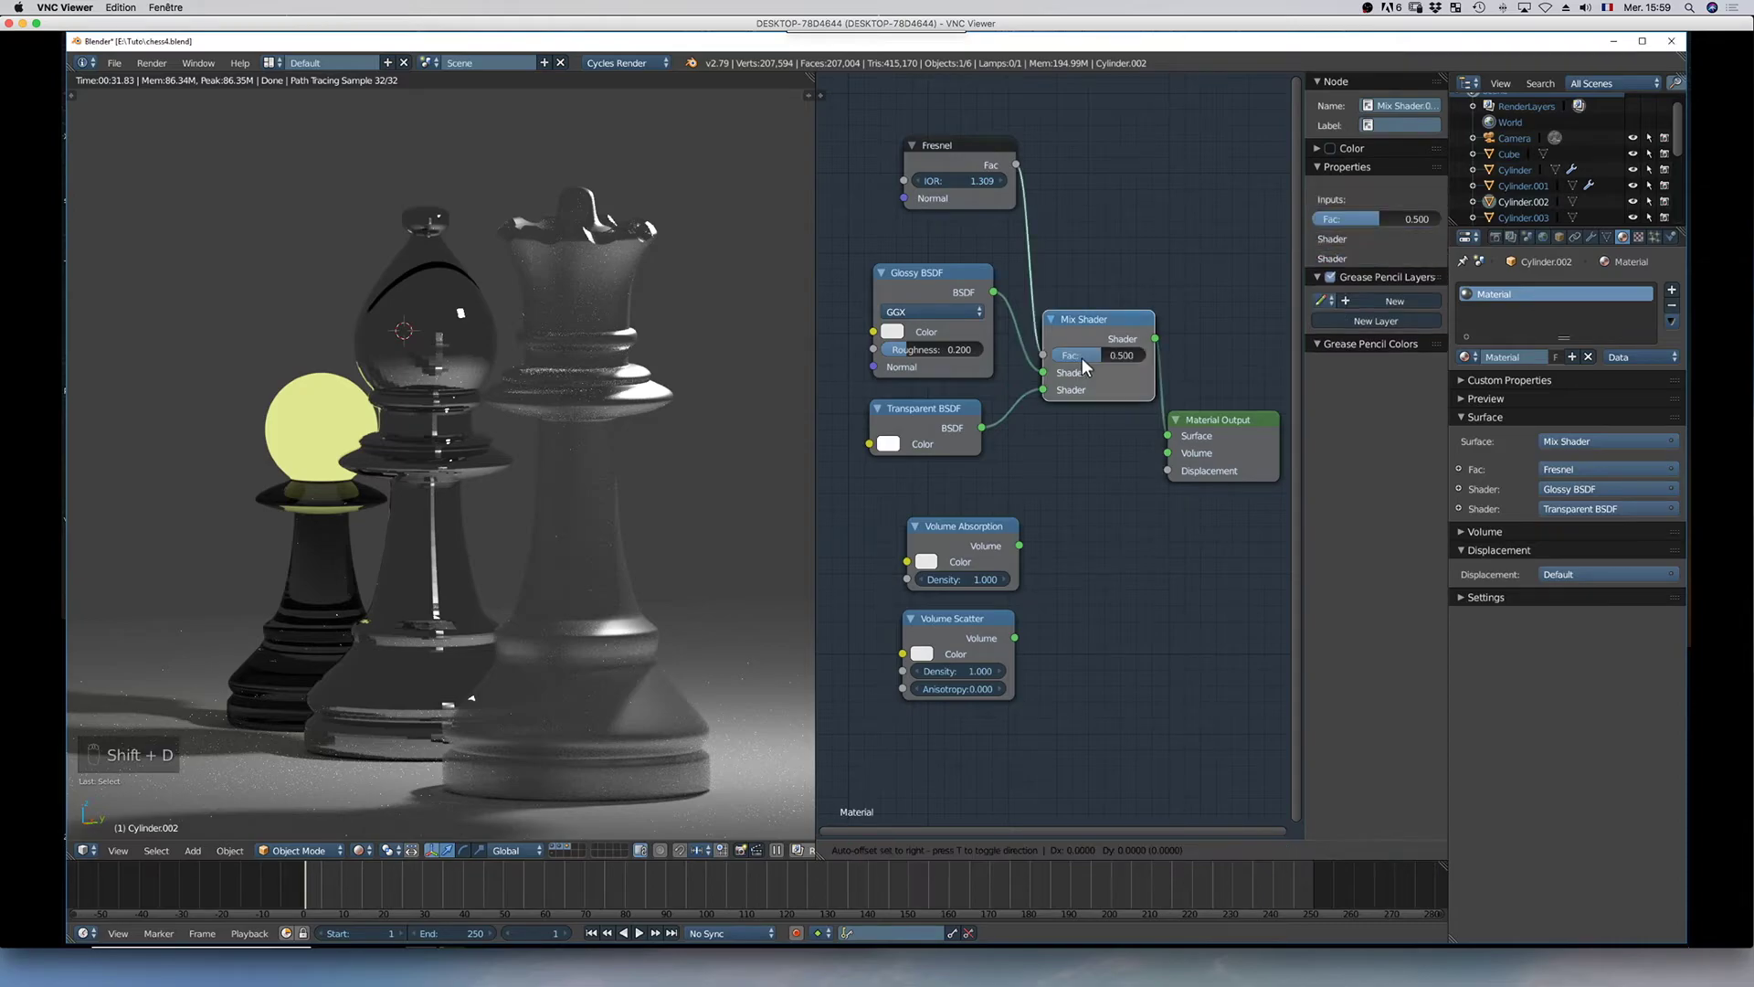
click(1060, 566)
Connect Volume Absorption and Volume Scatter to the duplicated Mix Shader's two shader inputs, and its output to the Material Output's Volume
drag(1018, 545, 933, 525)
drag(973, 622, 1038, 584)
drag(958, 543, 1166, 452)
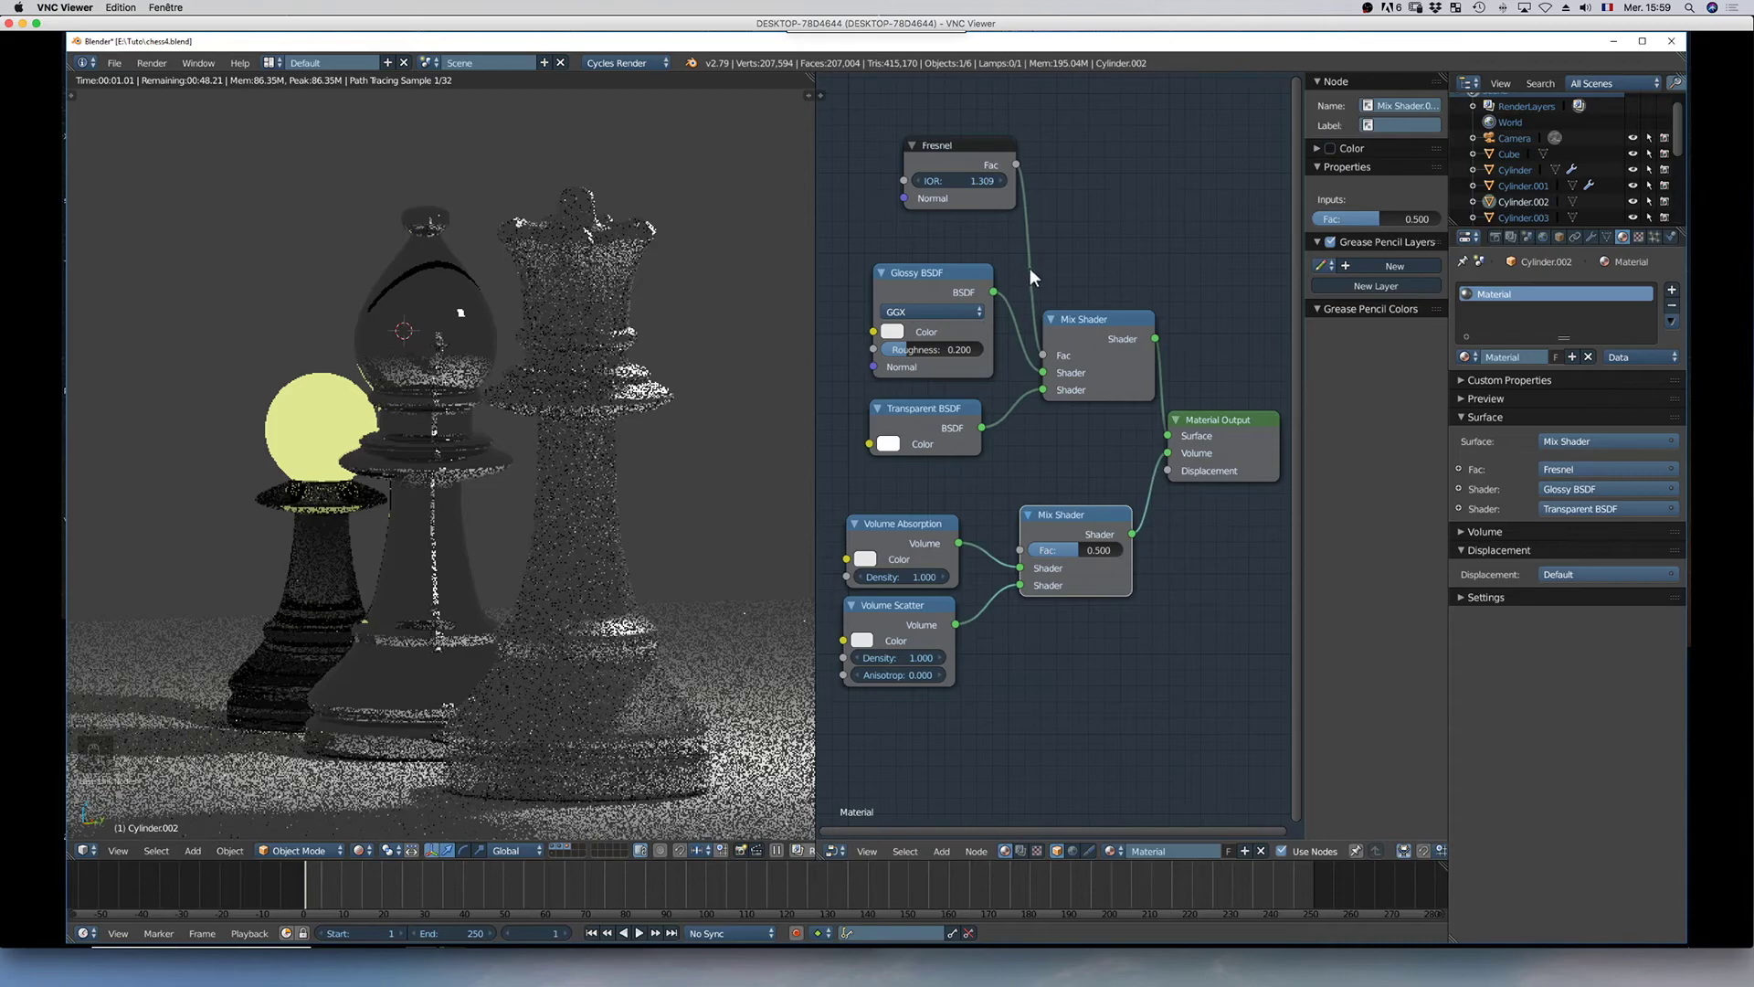
drag(1014, 161, 1059, 500)
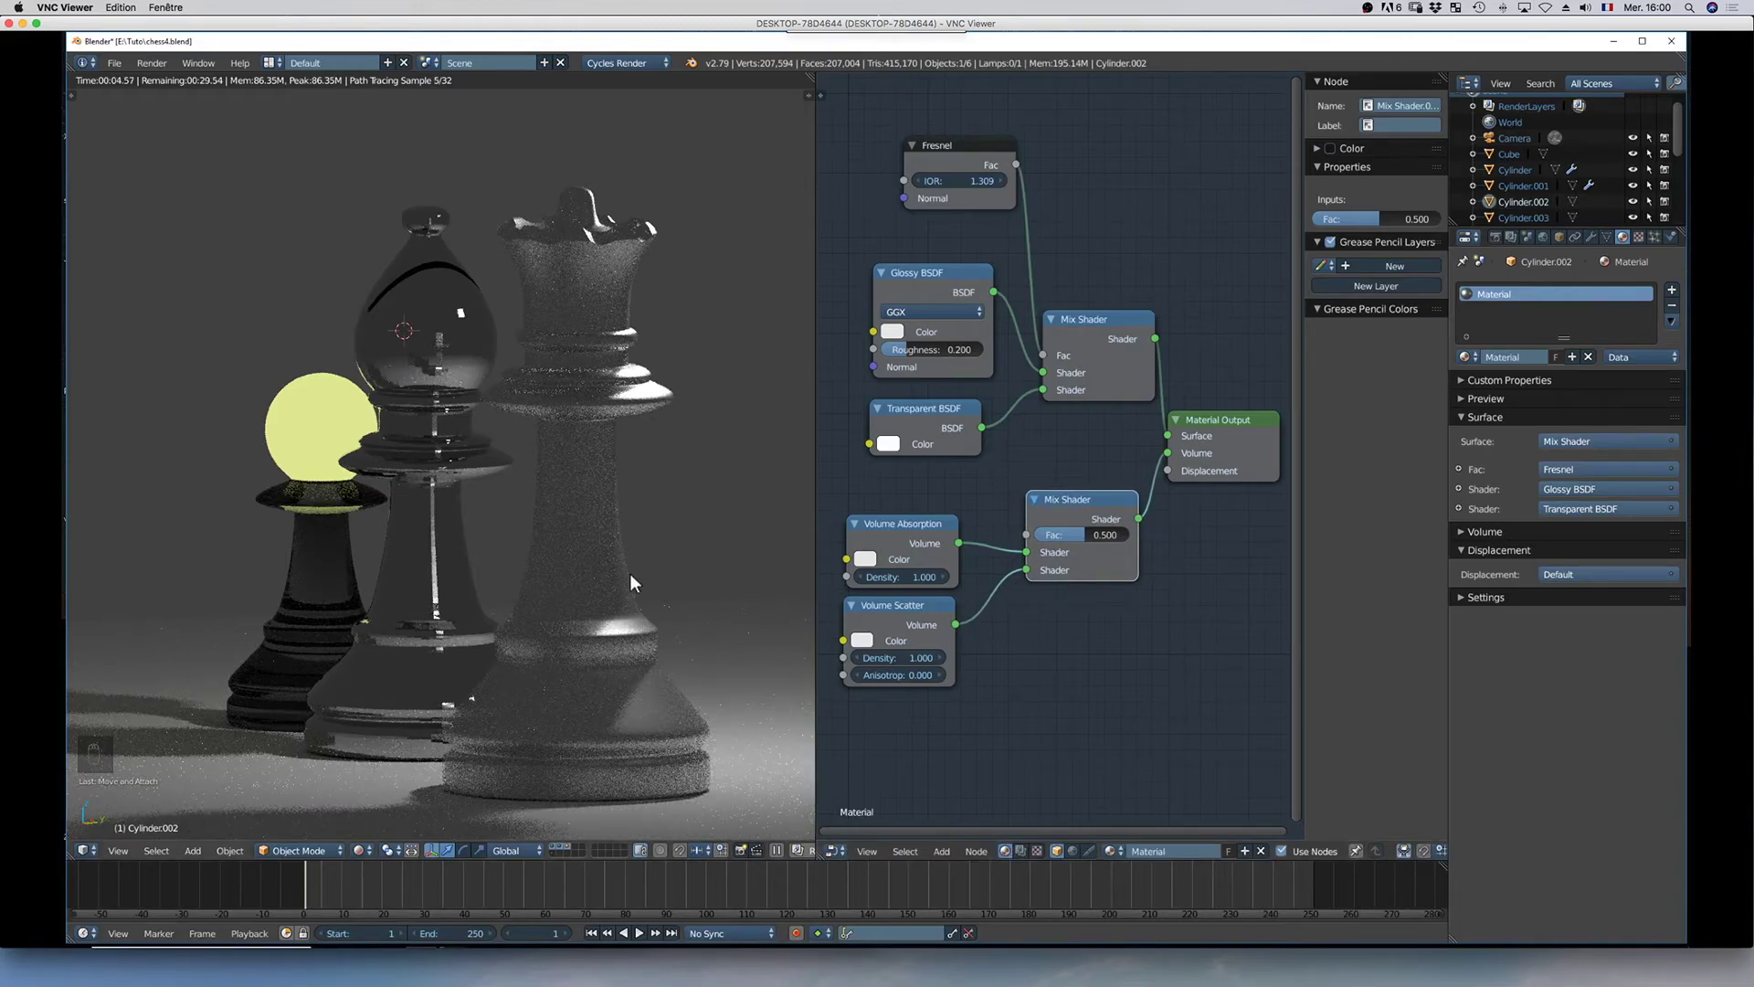
middle_drag(650, 590, 672, 590)
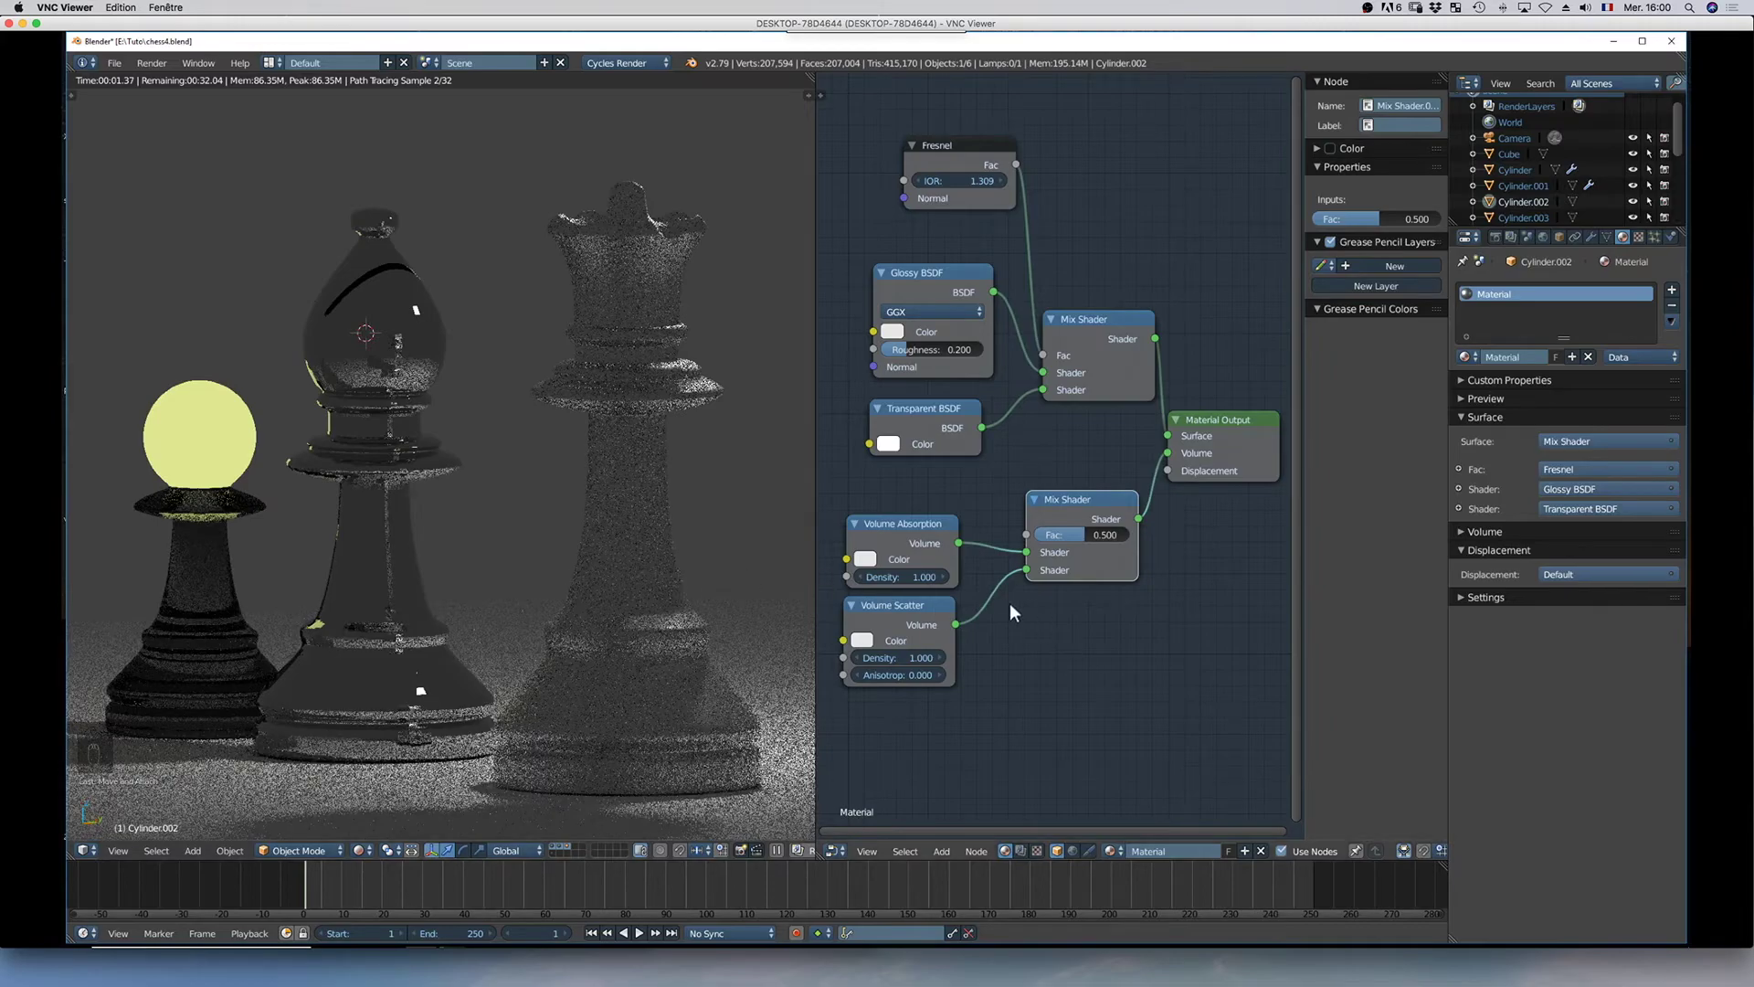
middle_drag(767, 573, 727, 556)
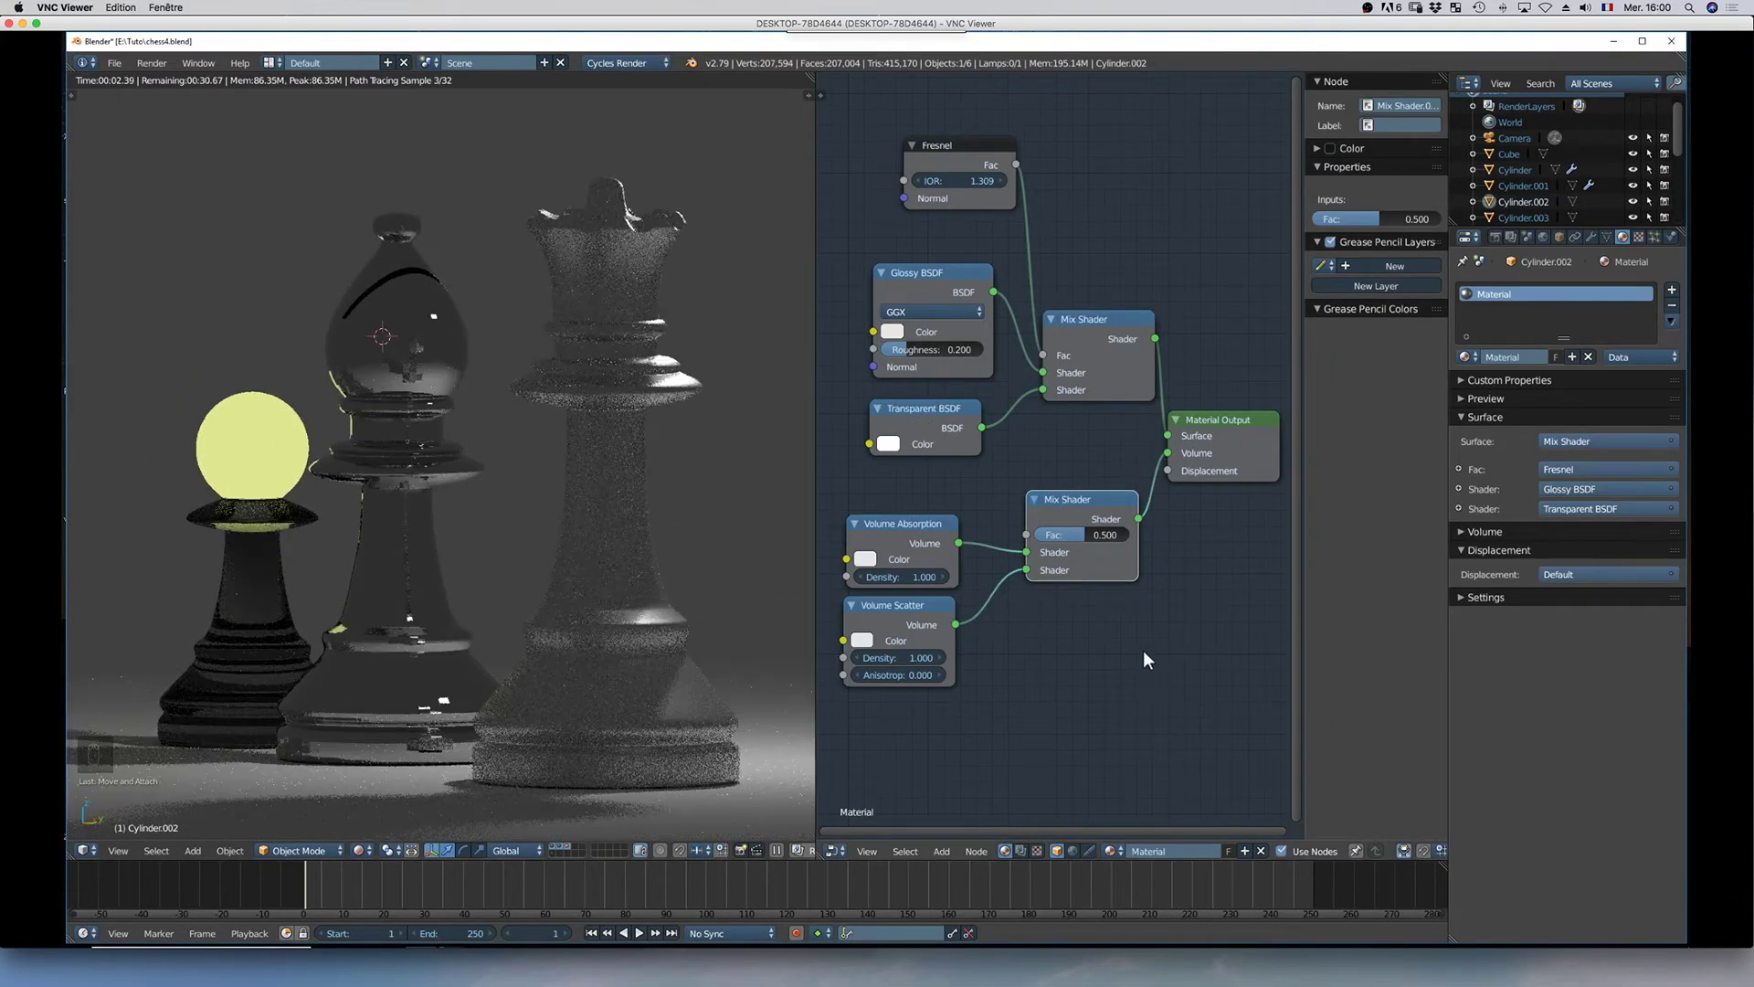
drag(1090, 503, 1078, 494)
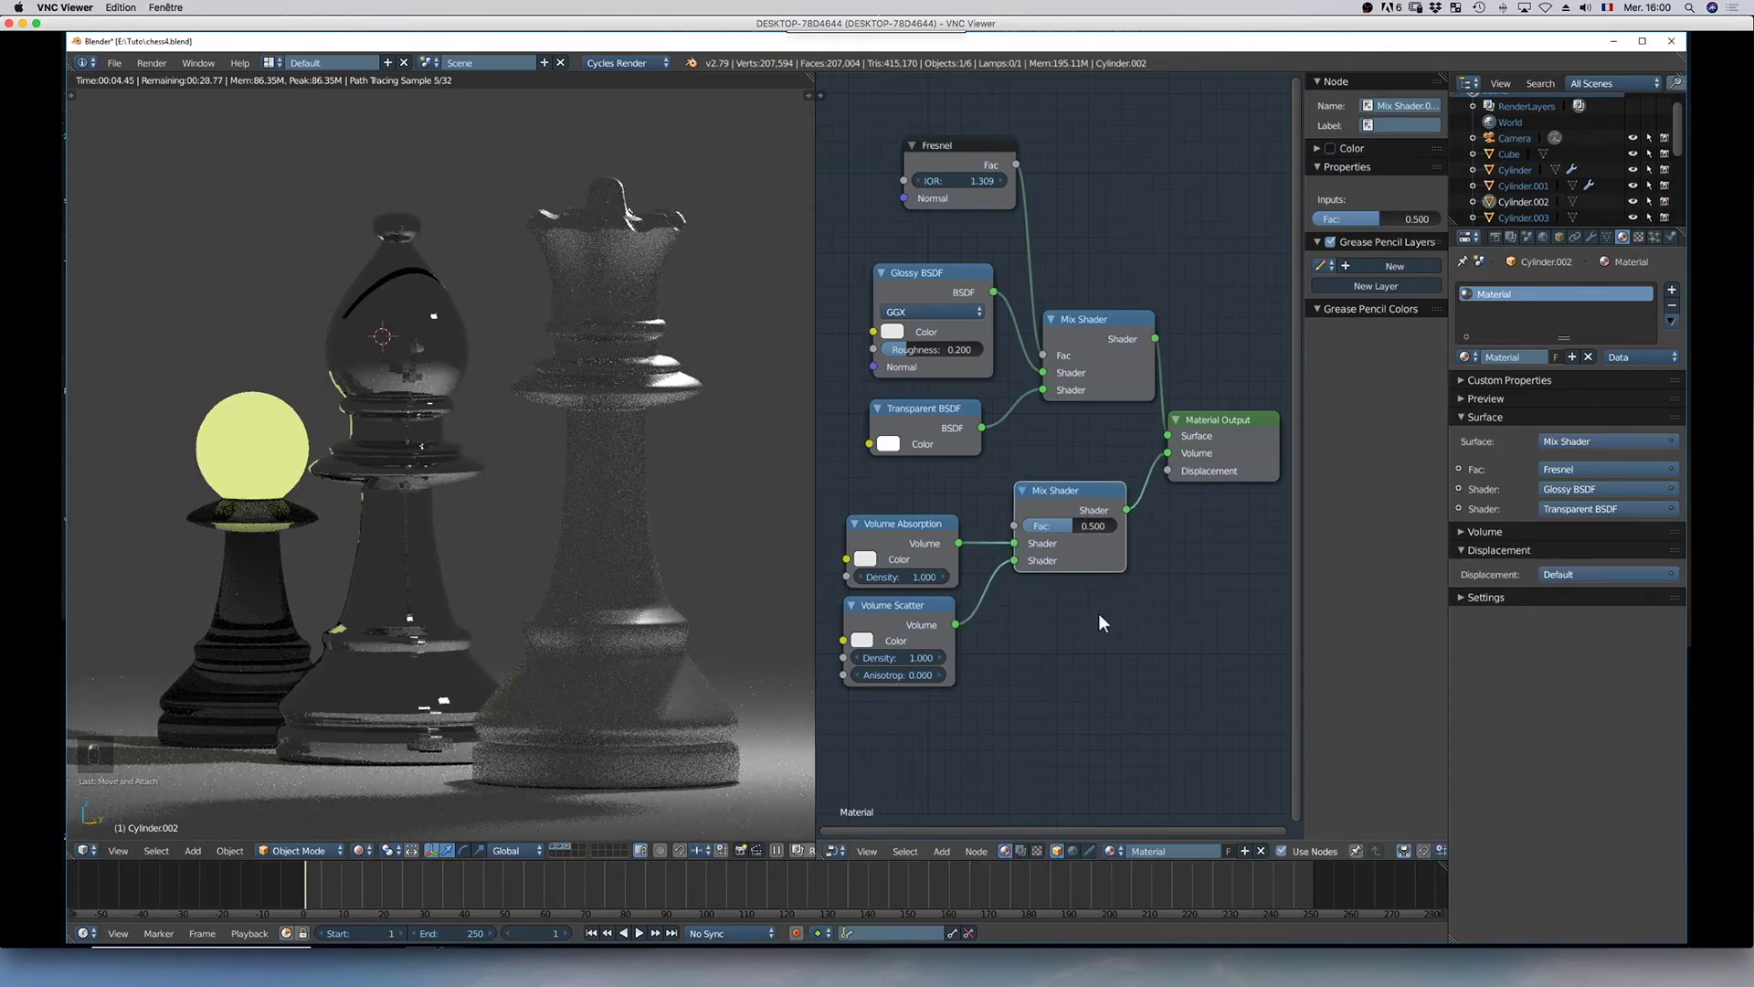
Add a Voronoi Texture node below the duplicated Mix Shader and connect its Color output to the Material Output's Displacement
key(shift+a)
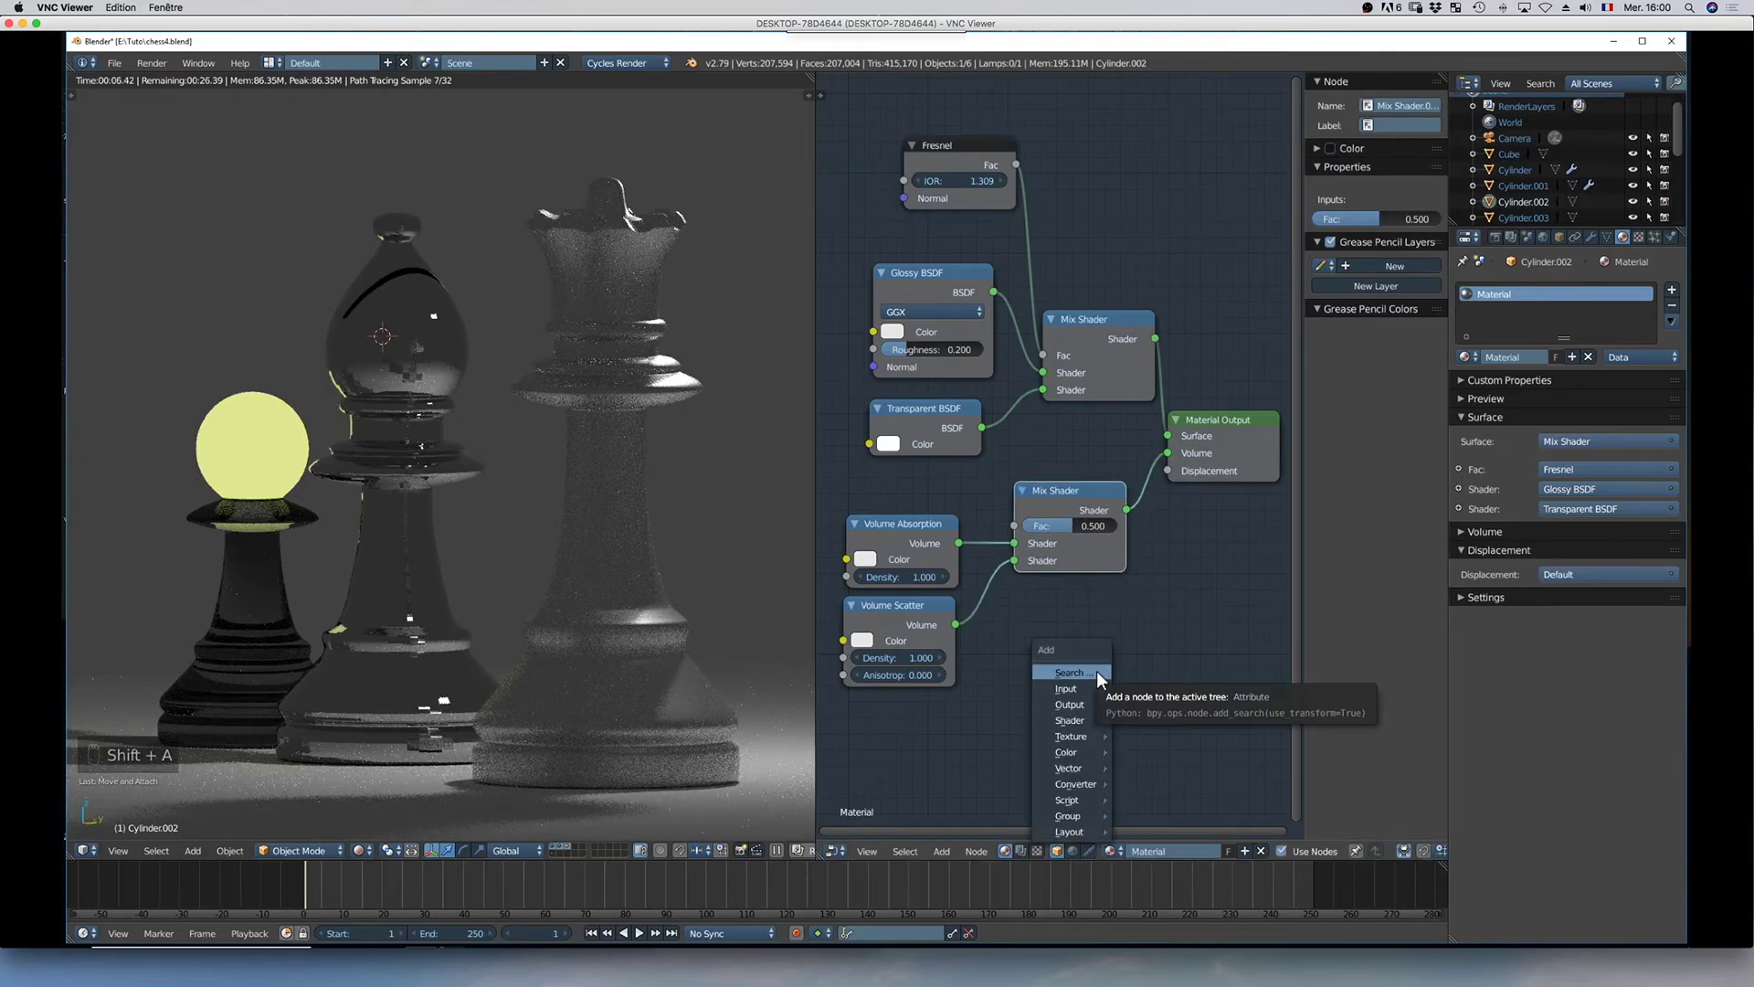
click(1095, 672)
text(voronoi)
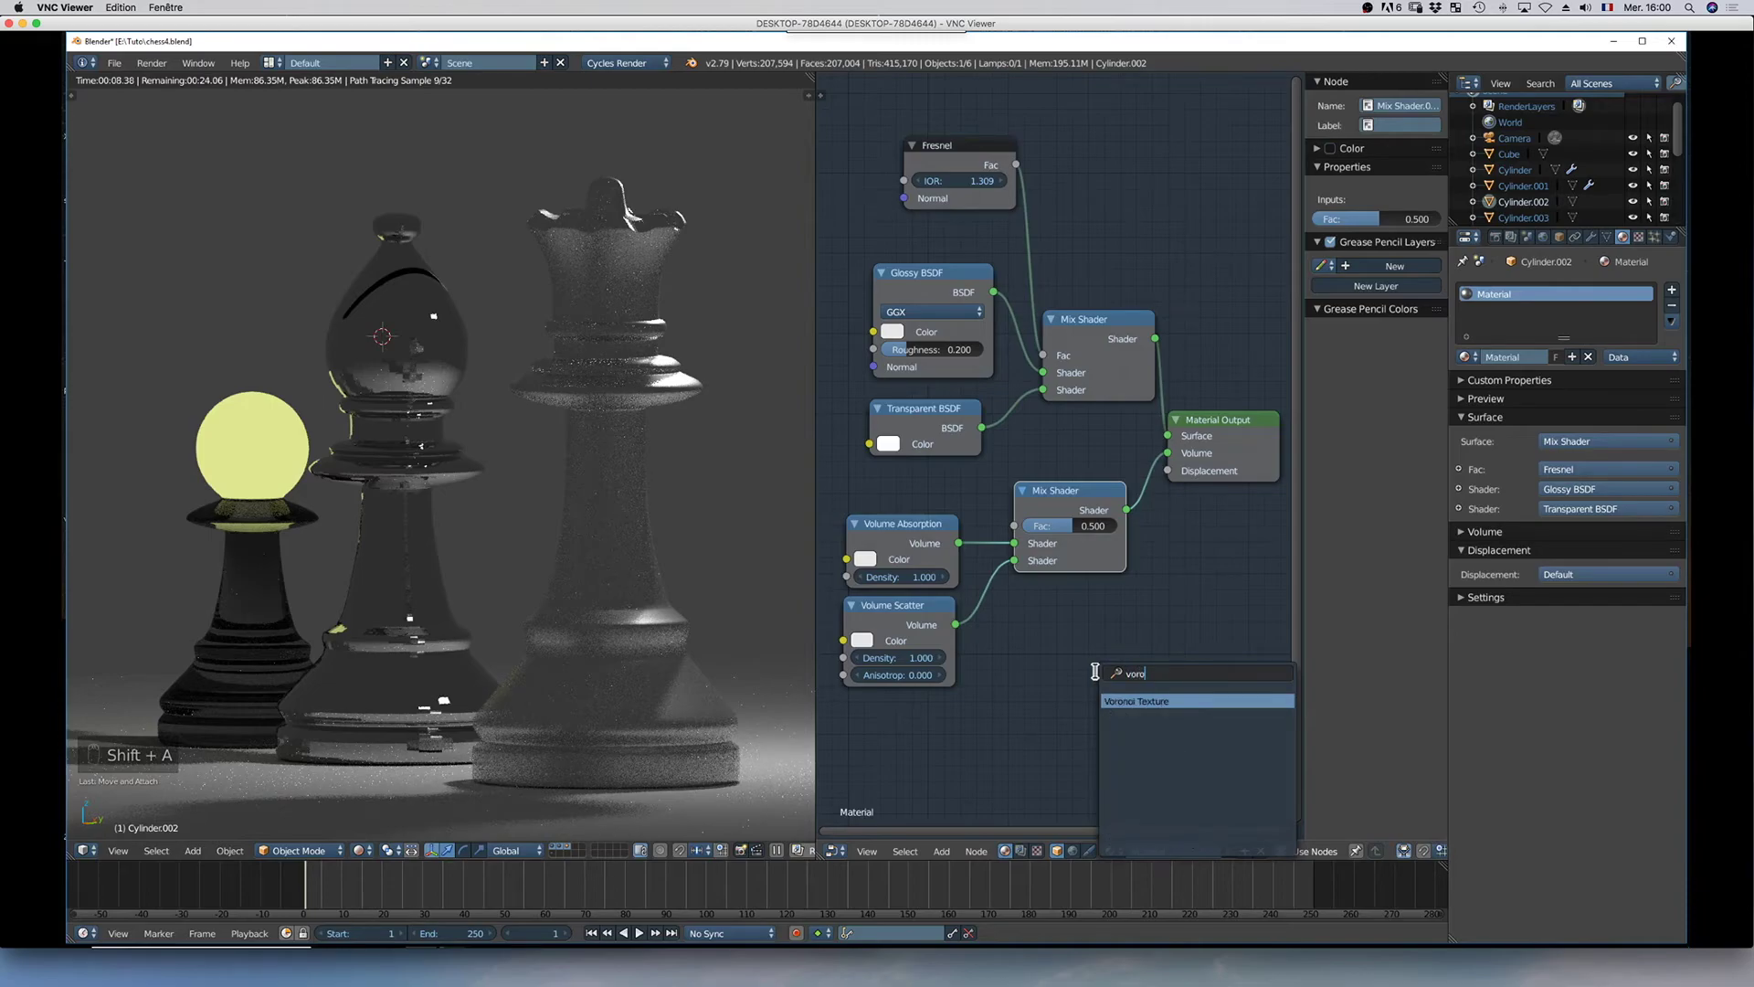
key(Return)
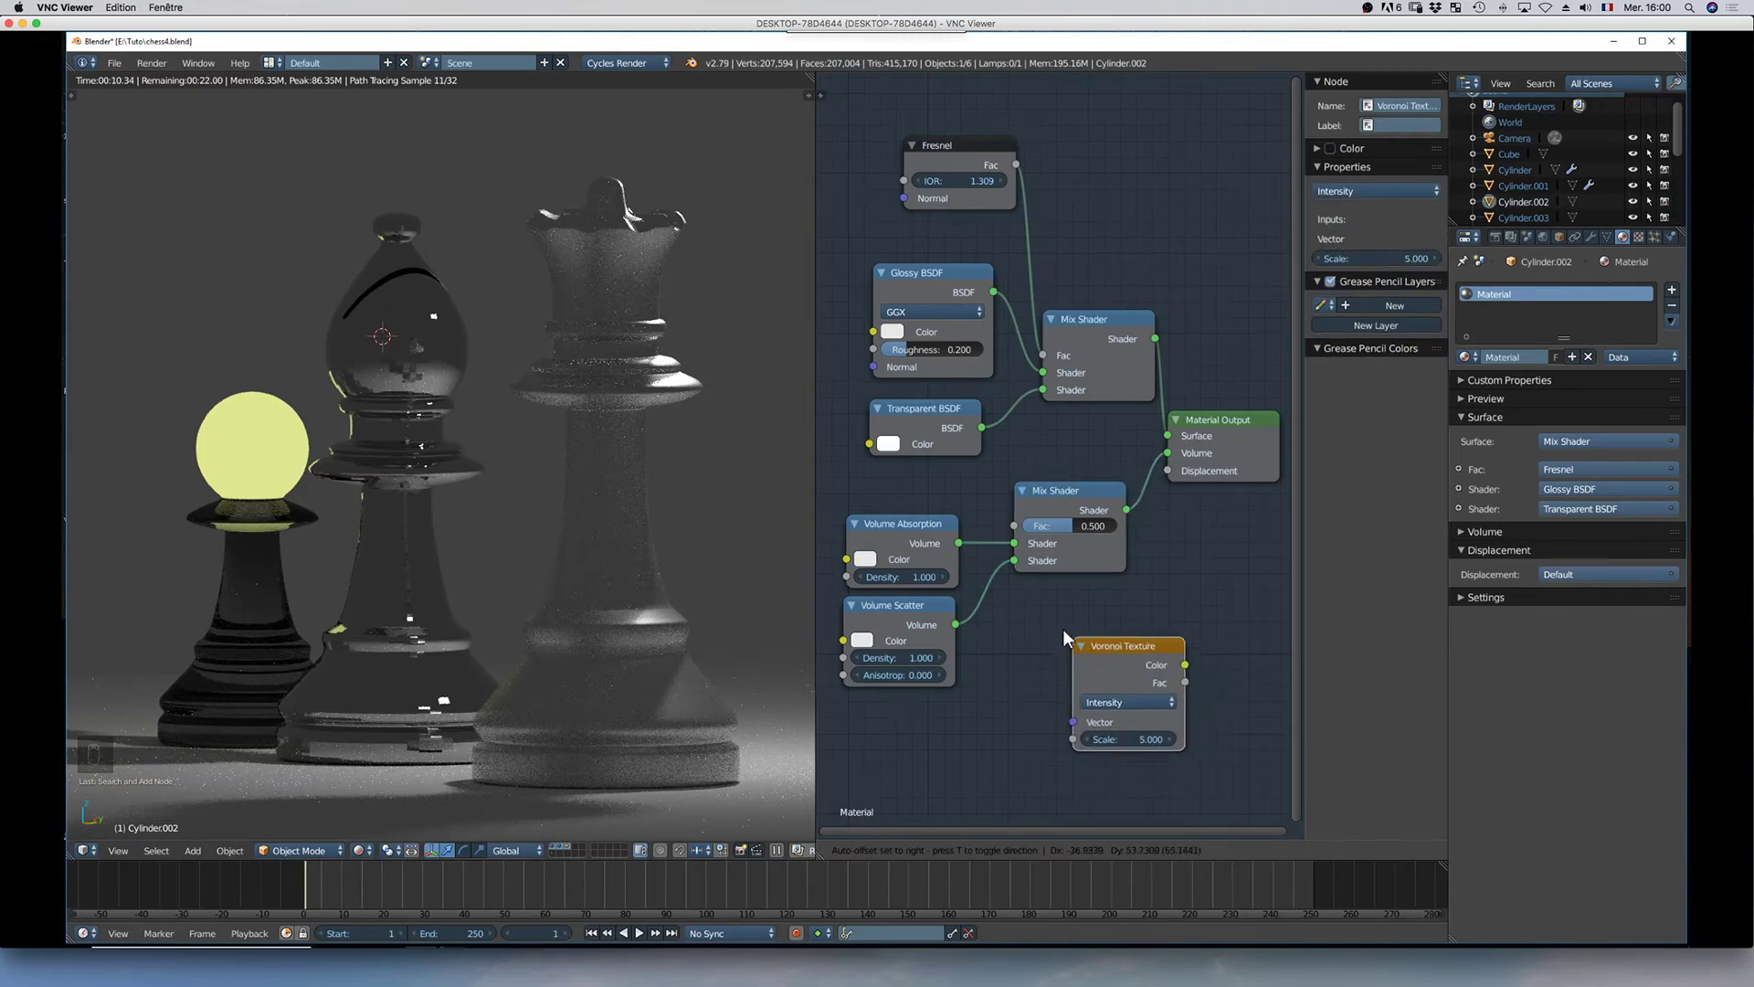
click(1058, 625)
drag(1166, 651, 1161, 468)
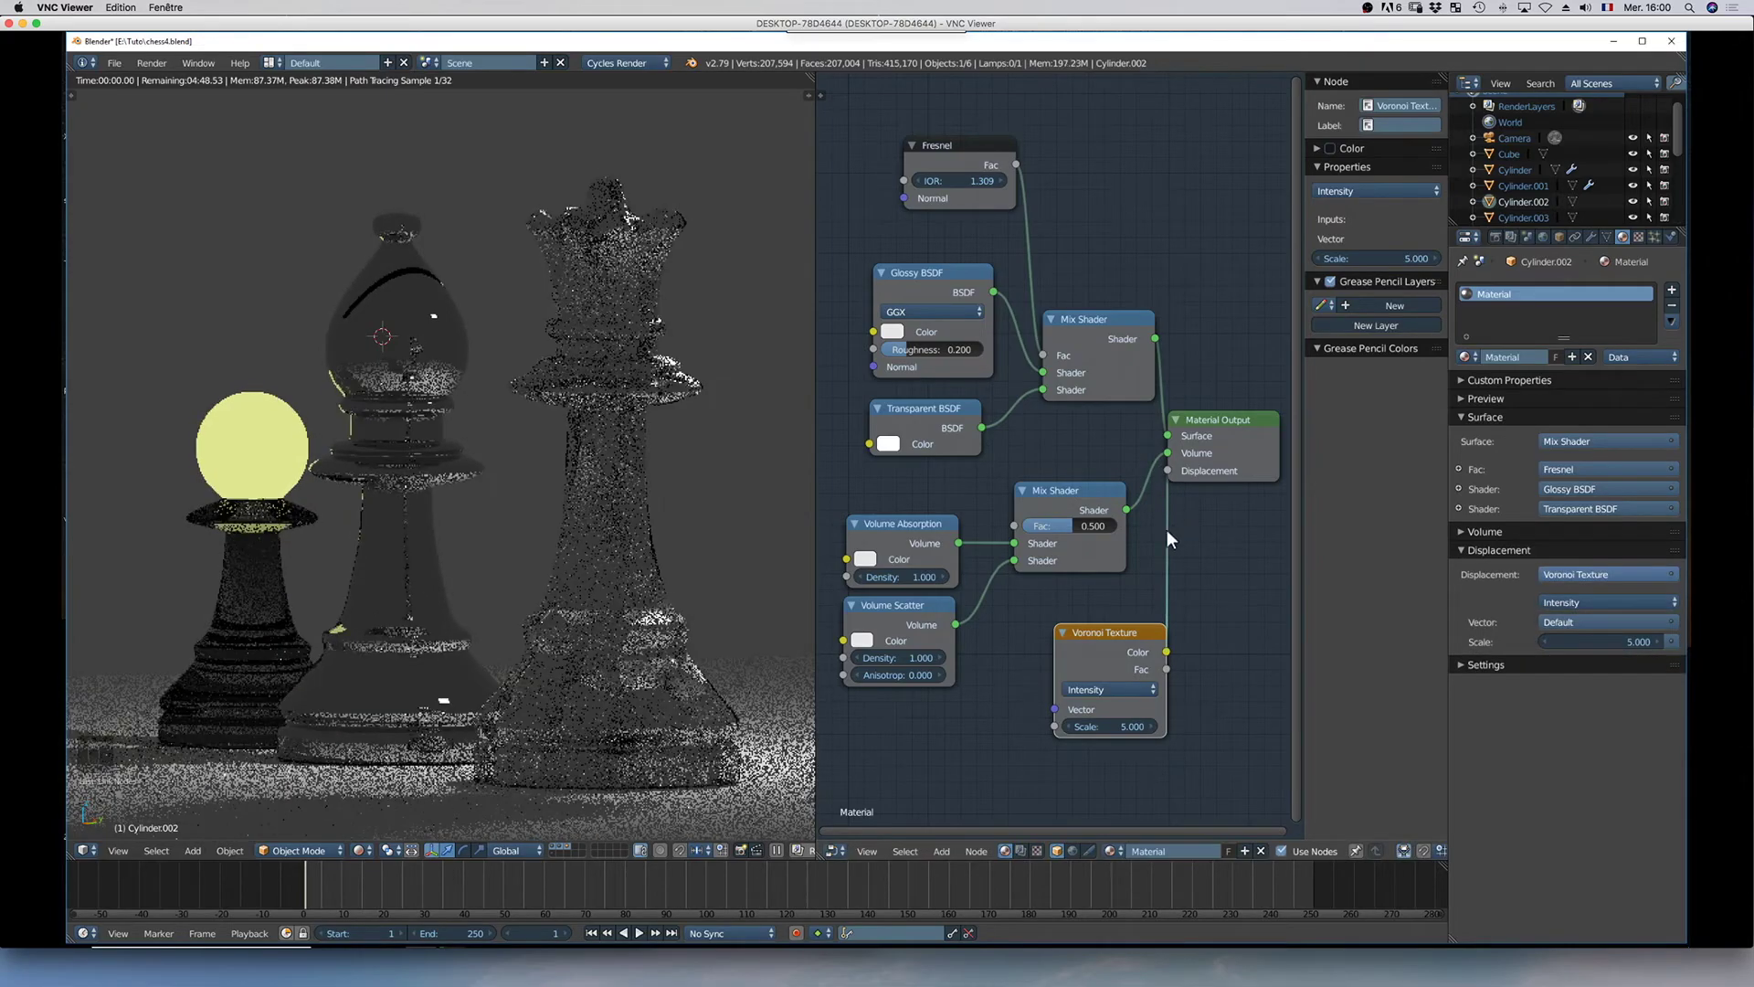
drag(1120, 634, 1089, 635)
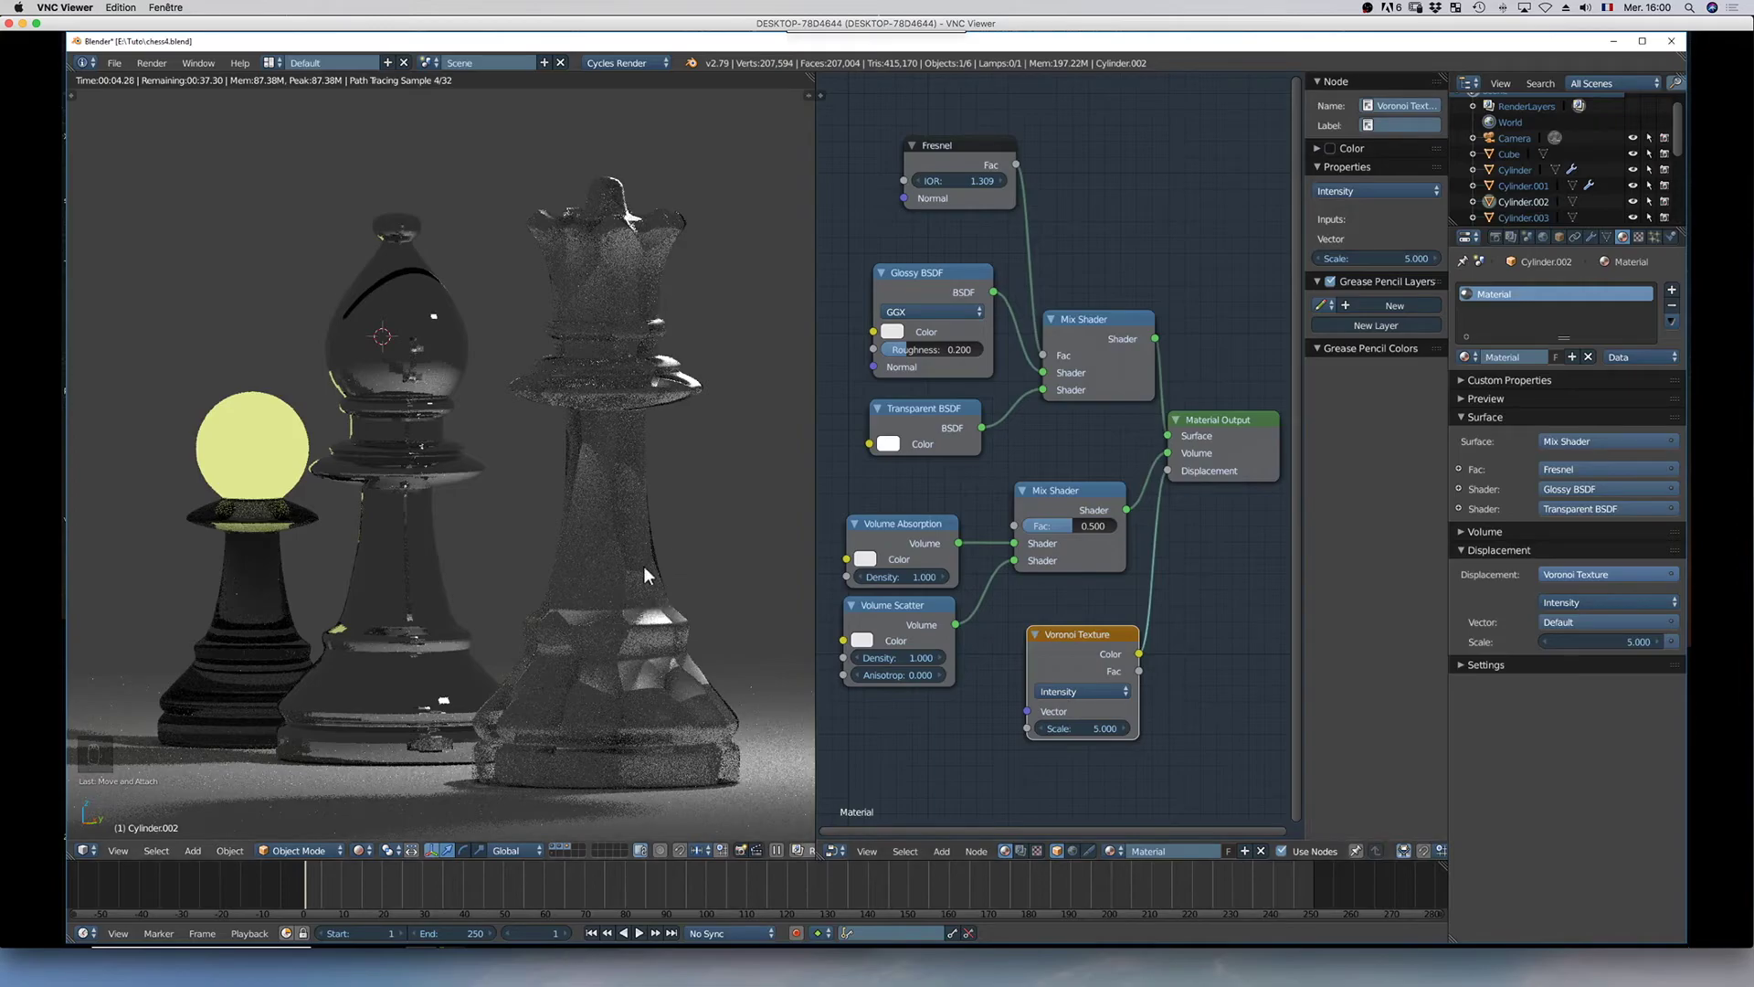
Try the Cells coloring on the Voronoi Texture and restore it to Intensity
click(1088, 693)
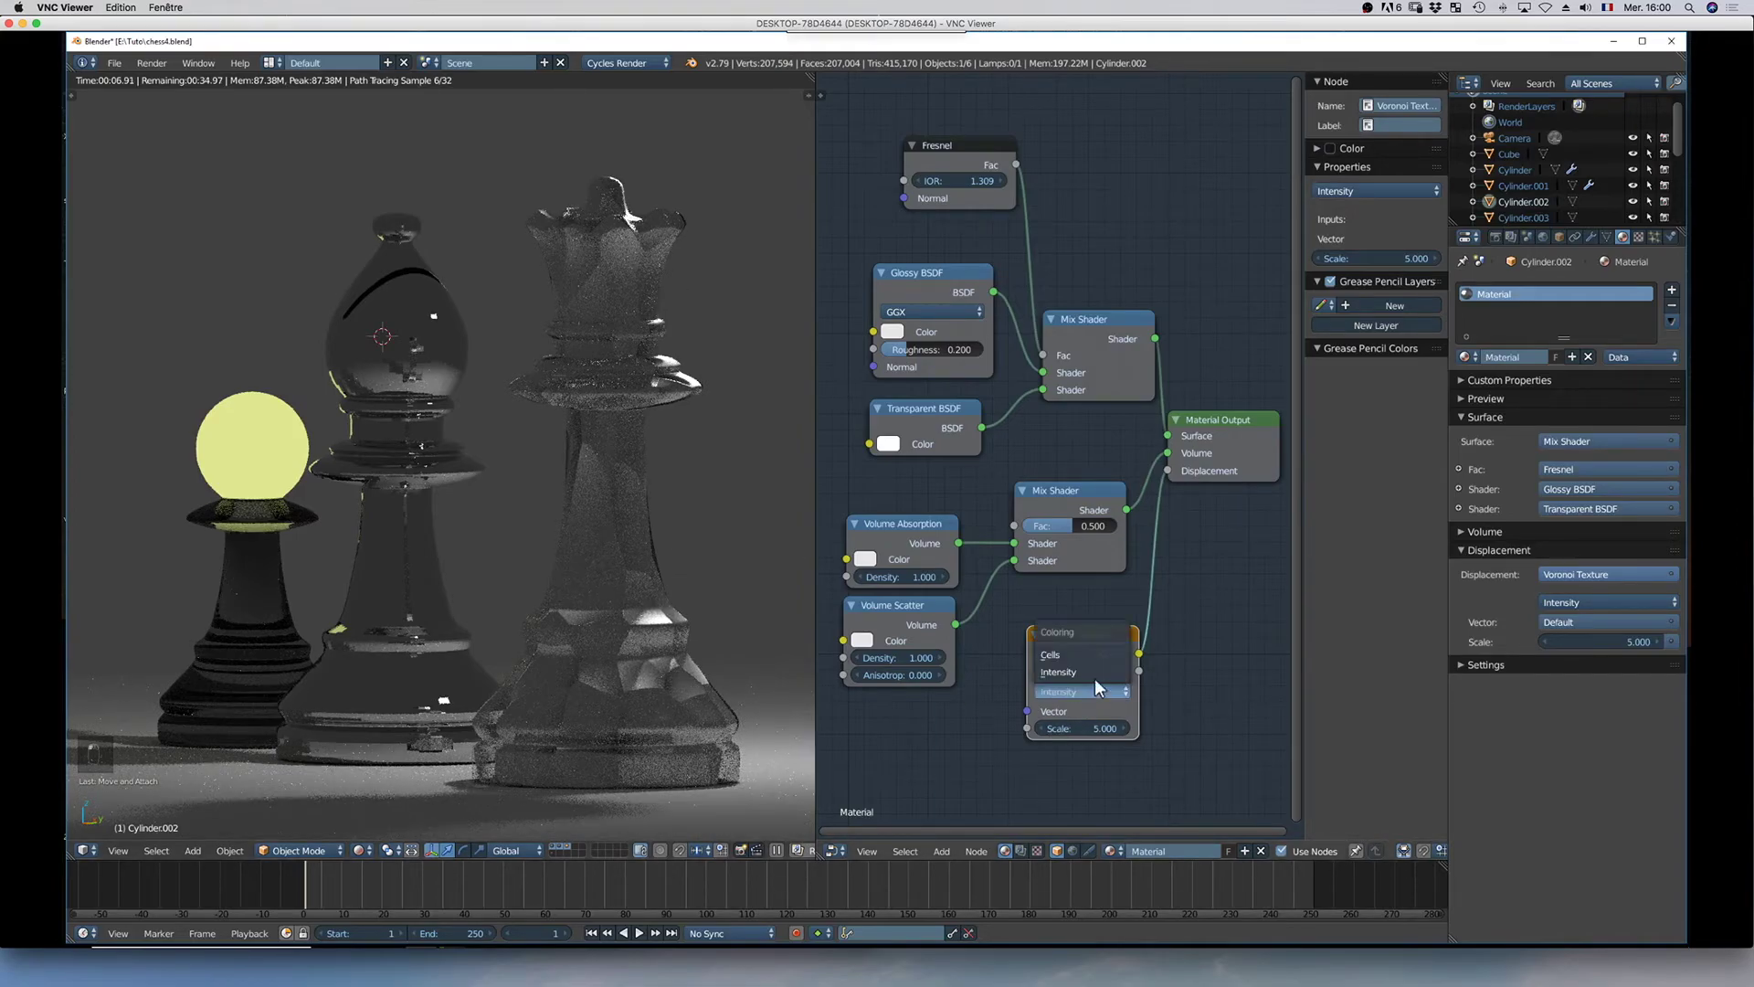
click(1095, 653)
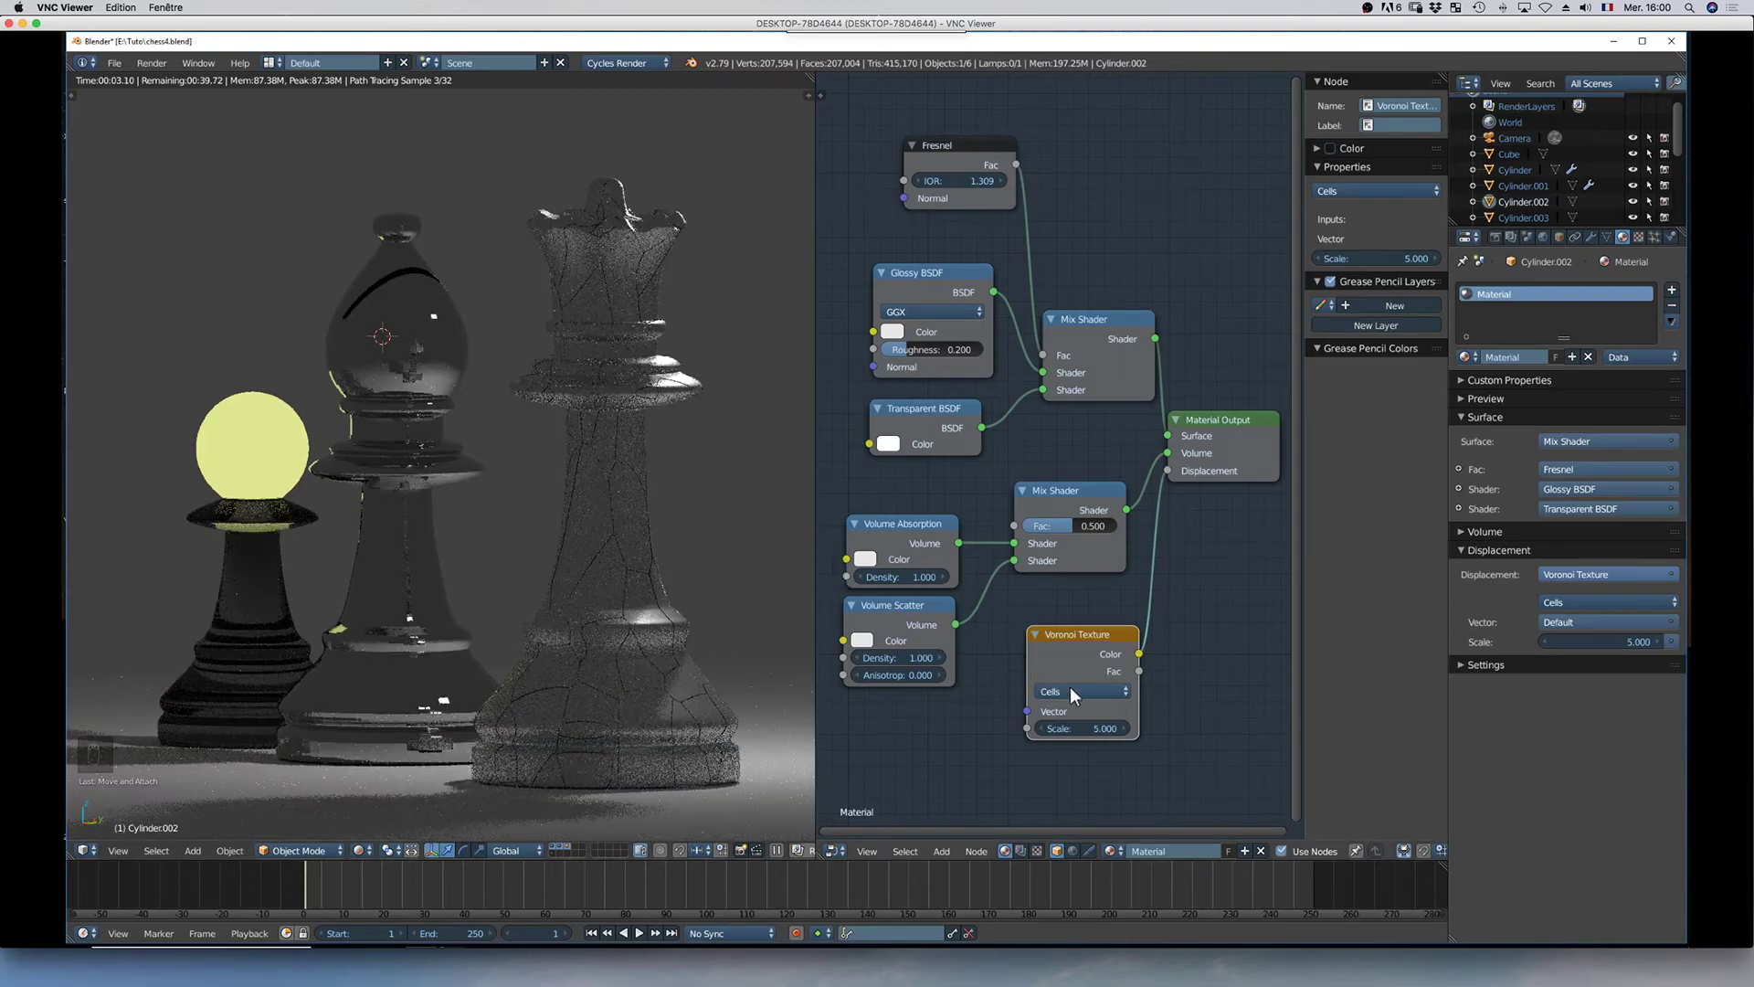
click(1106, 691)
click(1105, 672)
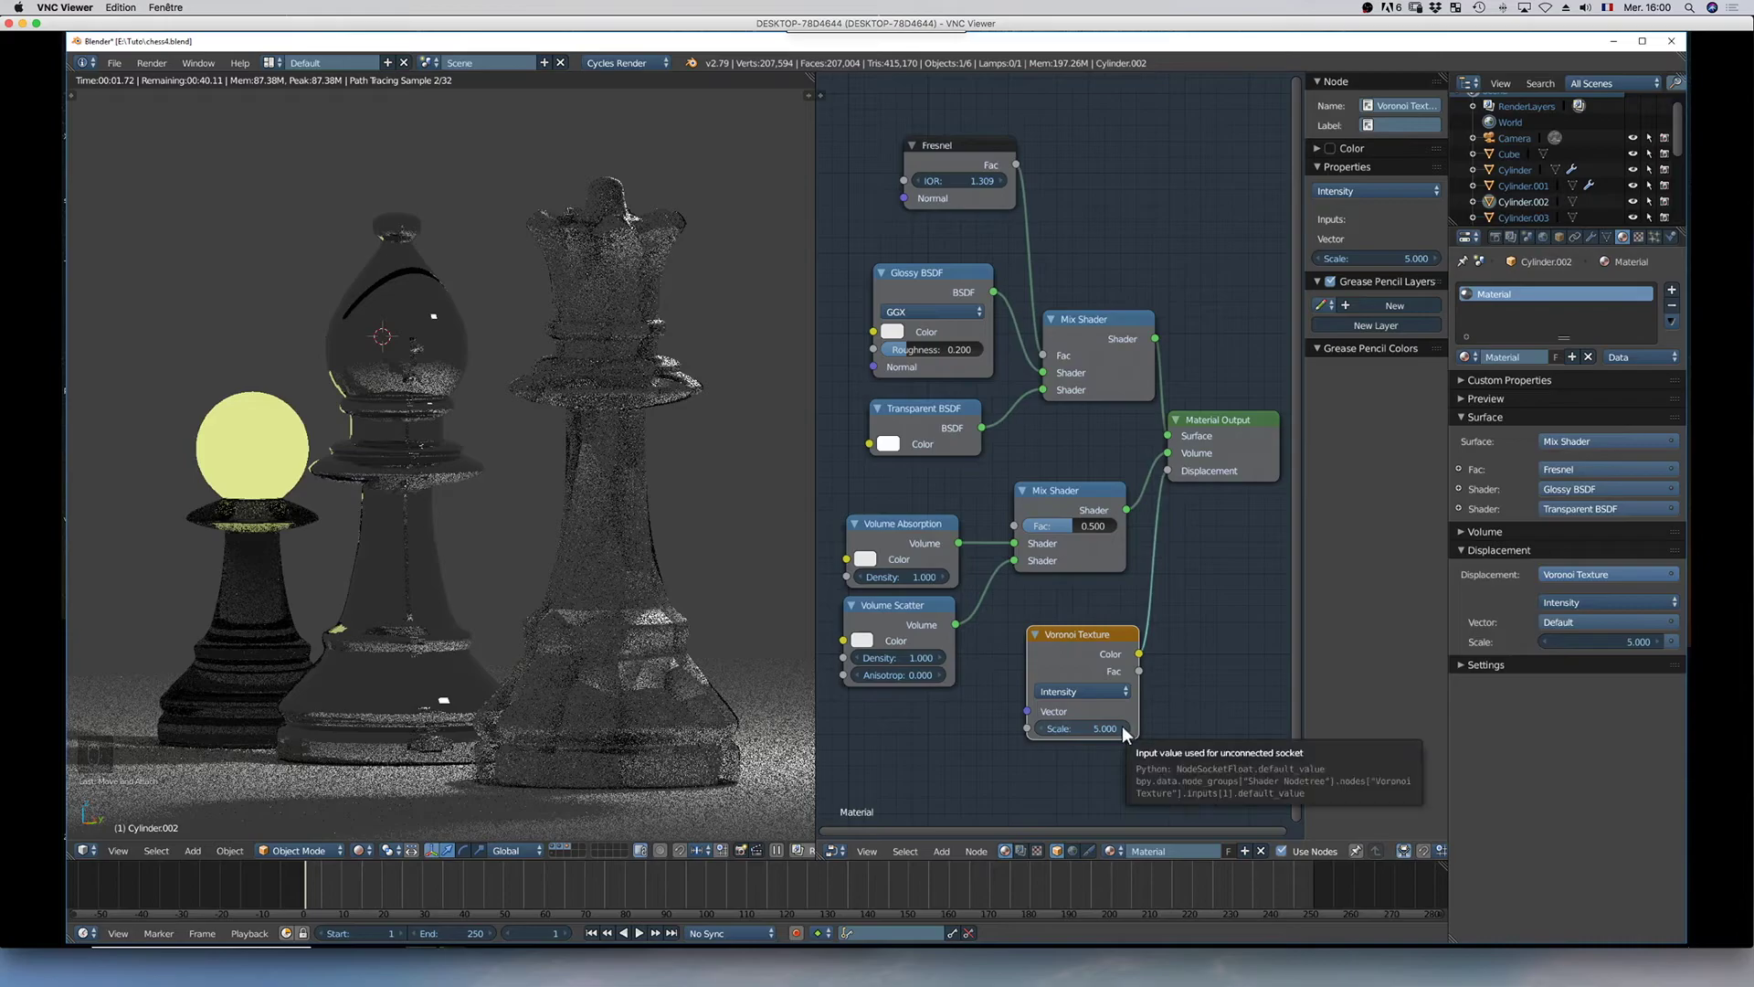
Set the Voronoi Texture's scale to 3.4 after trying 17.9 and 1.9
drag(1126, 726, 1186, 729)
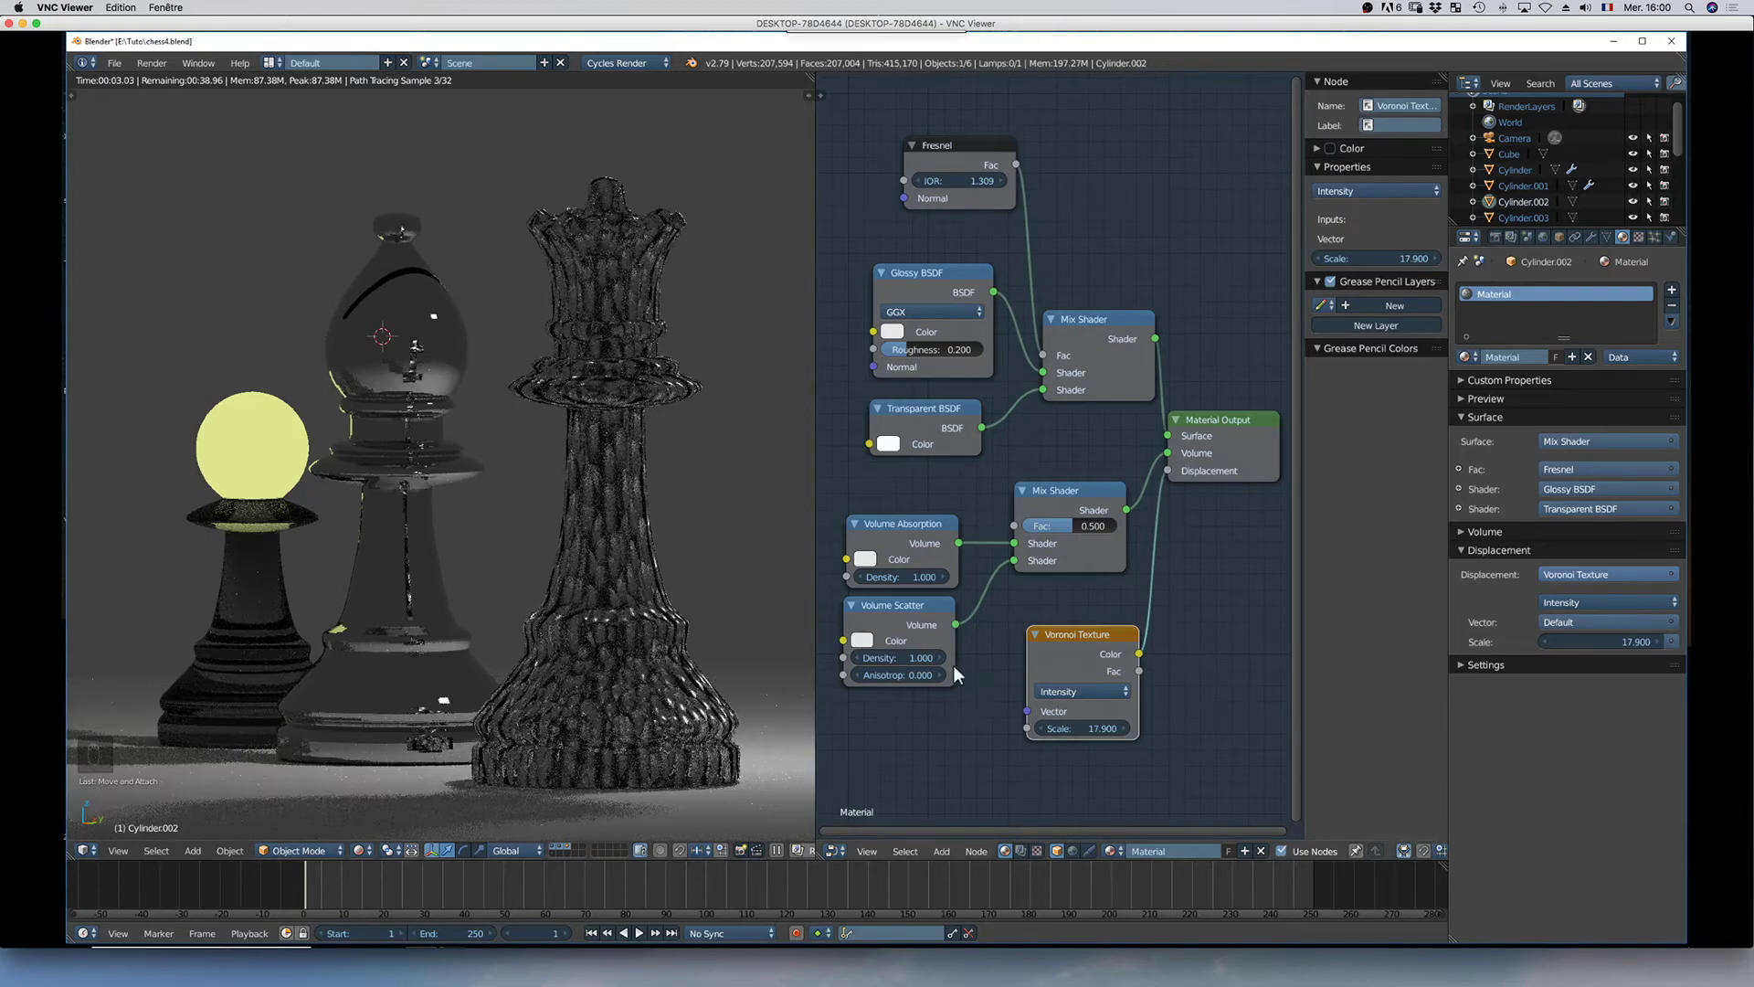
click(1037, 729)
text(3)
key(Return)
drag(932, 735, 924, 736)
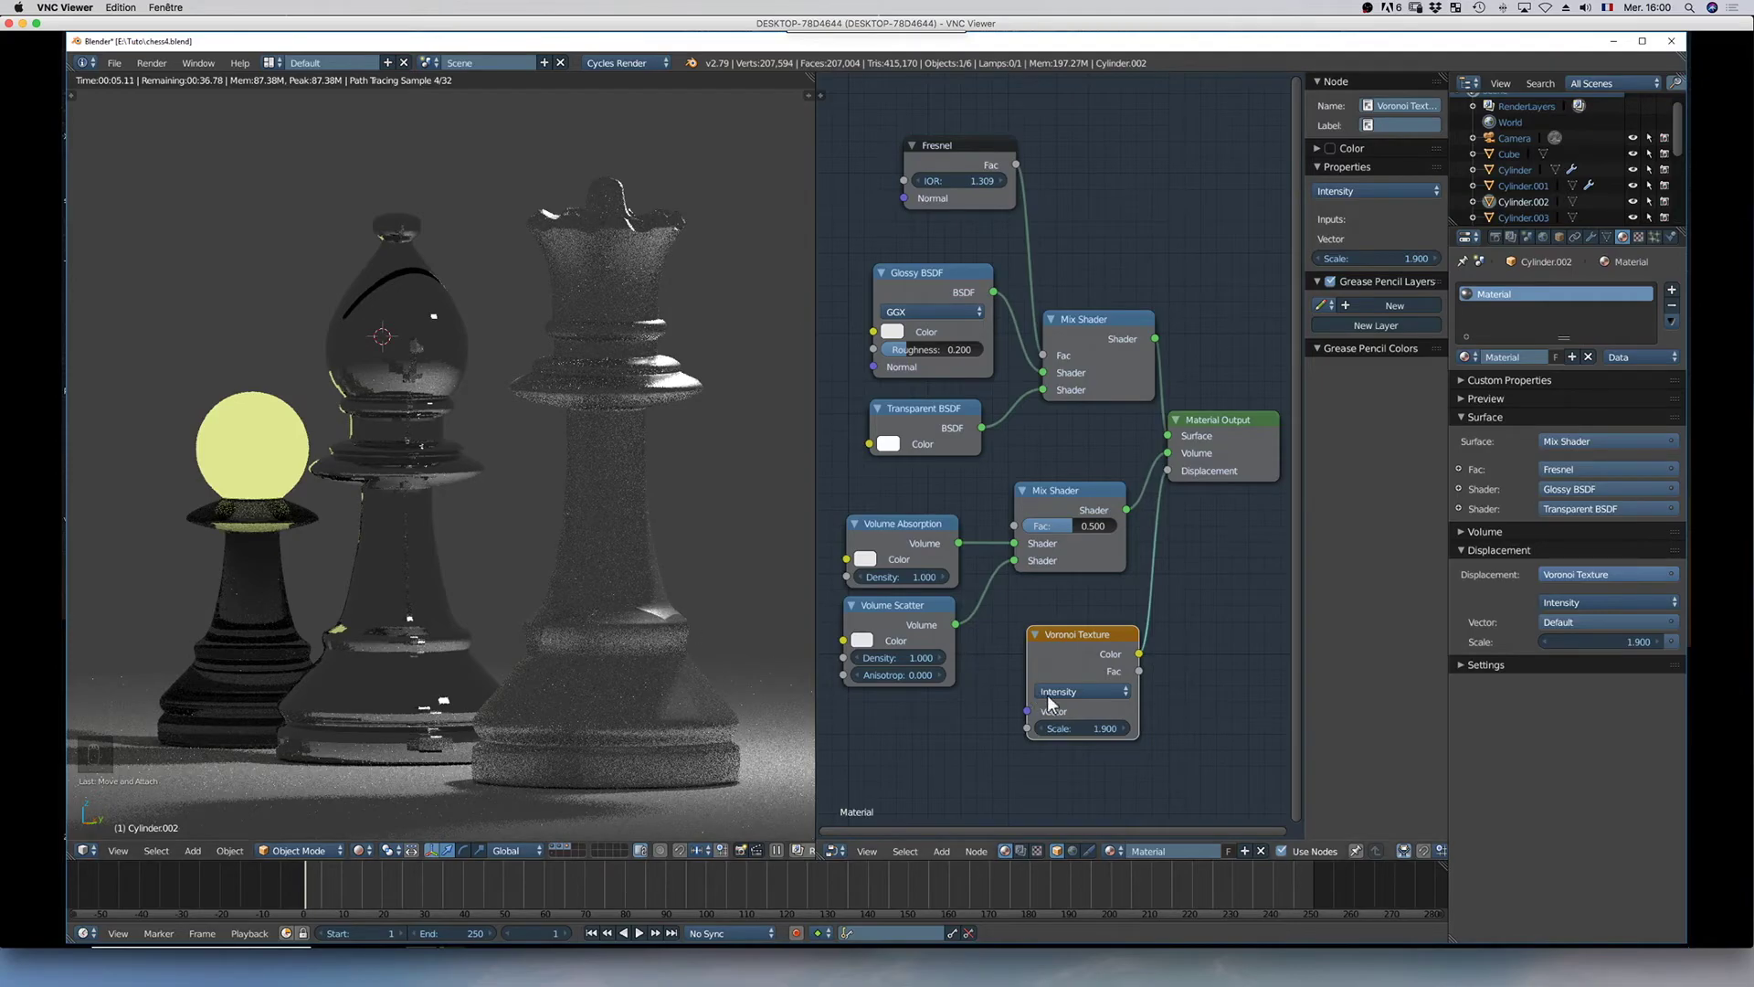
drag(1131, 726, 1192, 729)
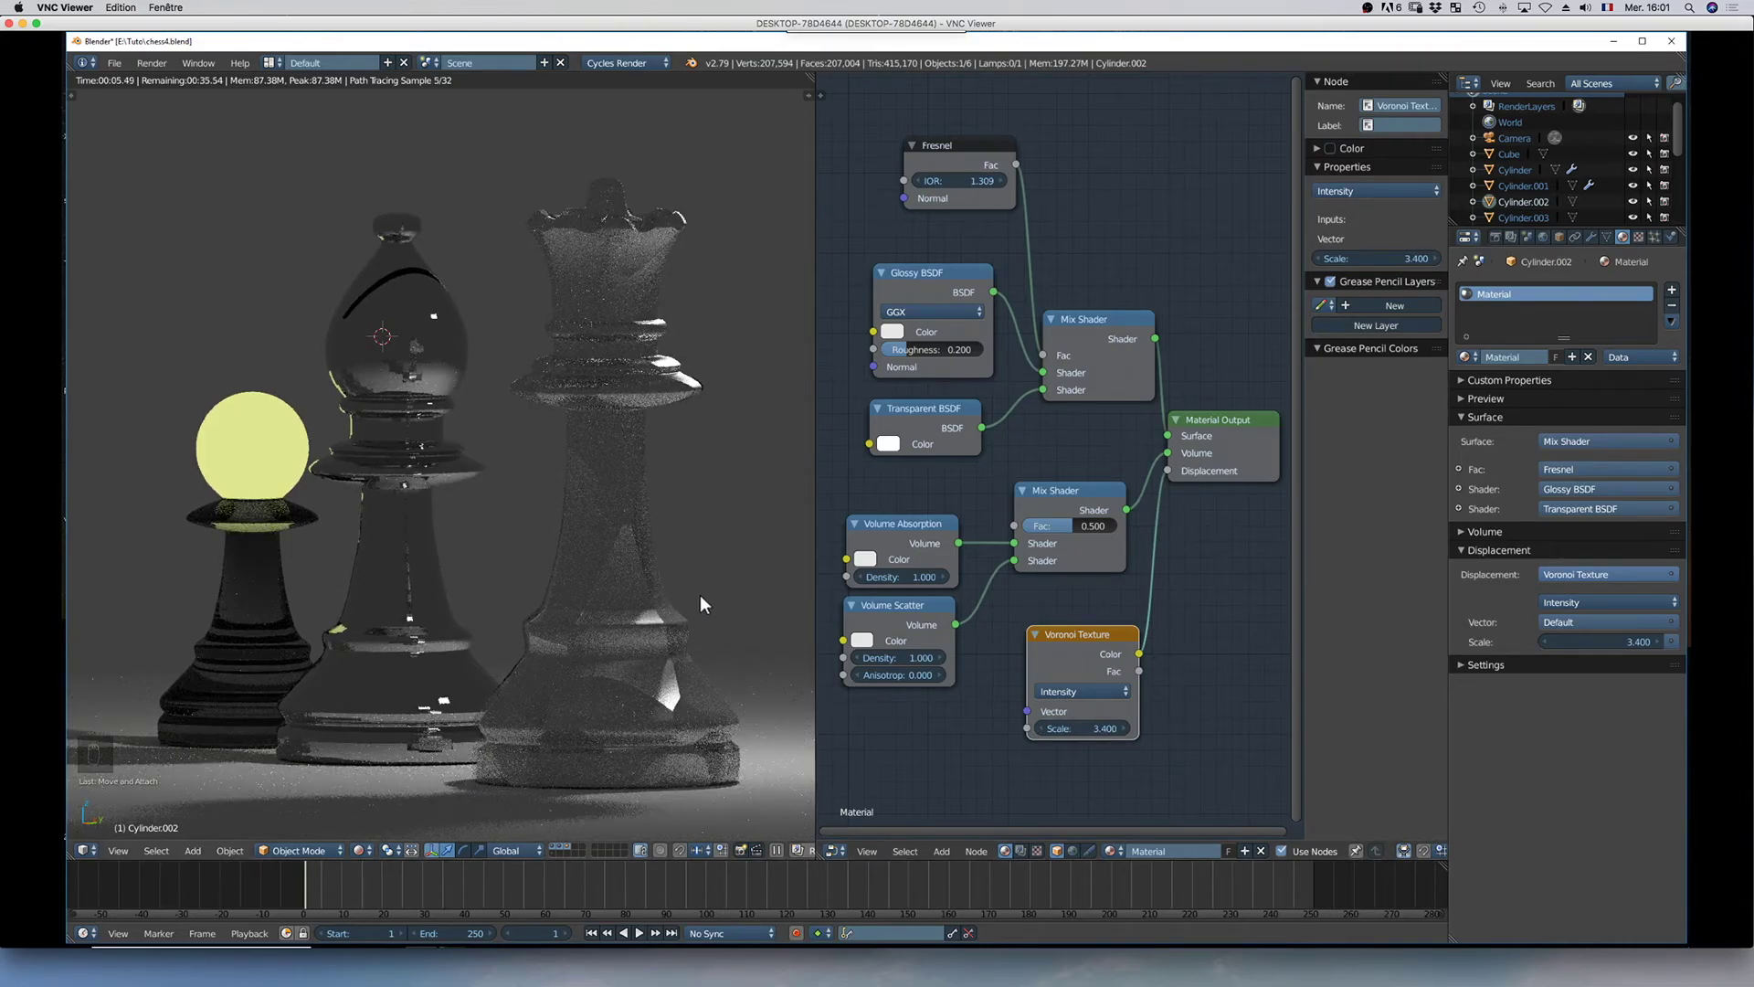
mouse_move(709, 596)
middle_down()
mouse_move(667, 594)
mouse_move(689, 596)
middle_up()
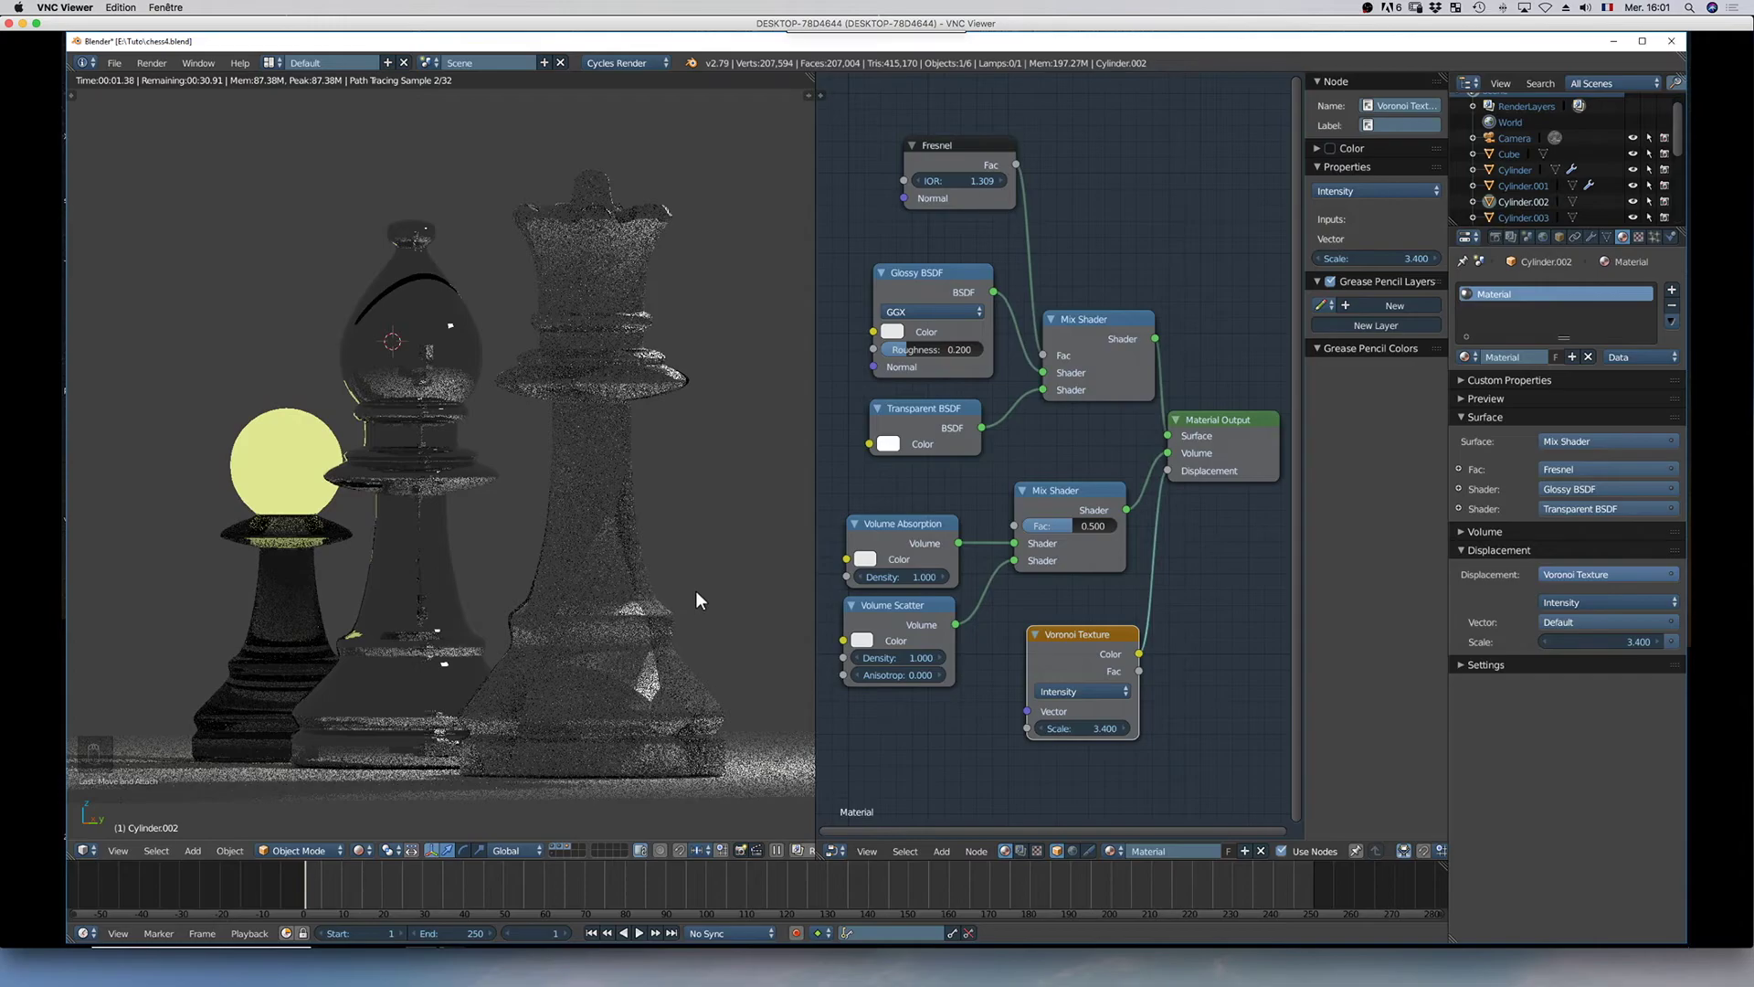
Replace the Transparent BSDF with a Glass BSDF and connect it to the second shader input of the surface Mix Shader
click(923, 399)
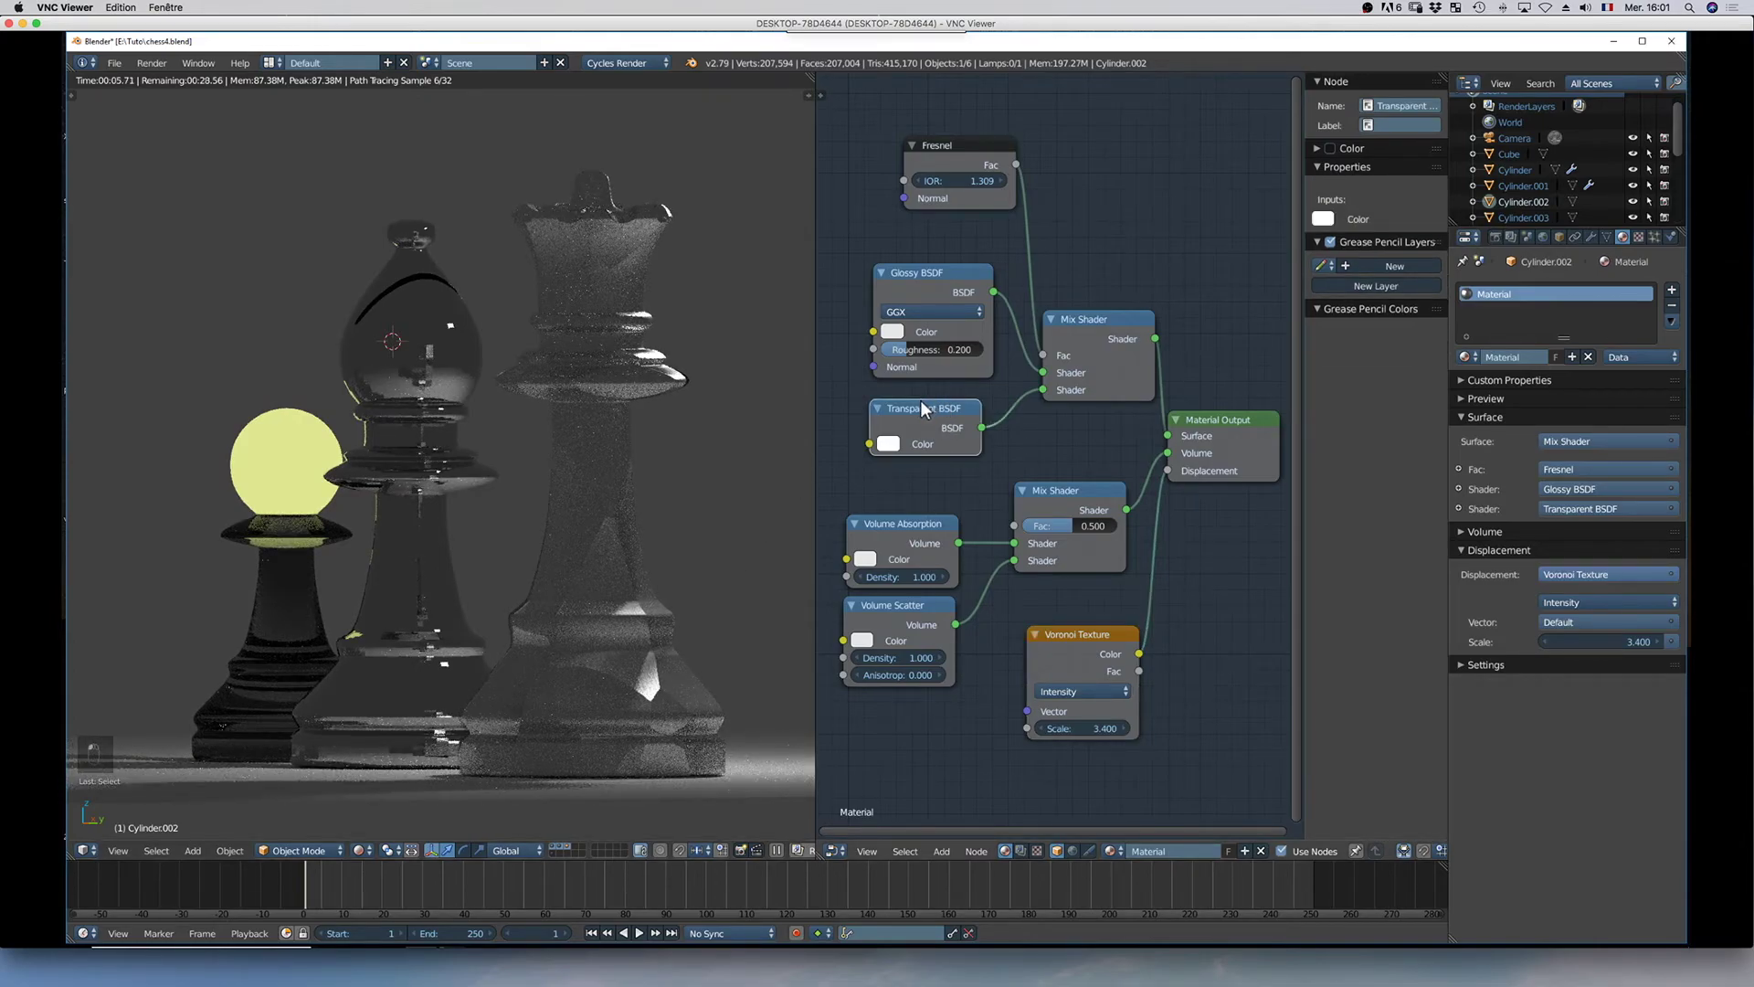
key(x)
key(shift+a)
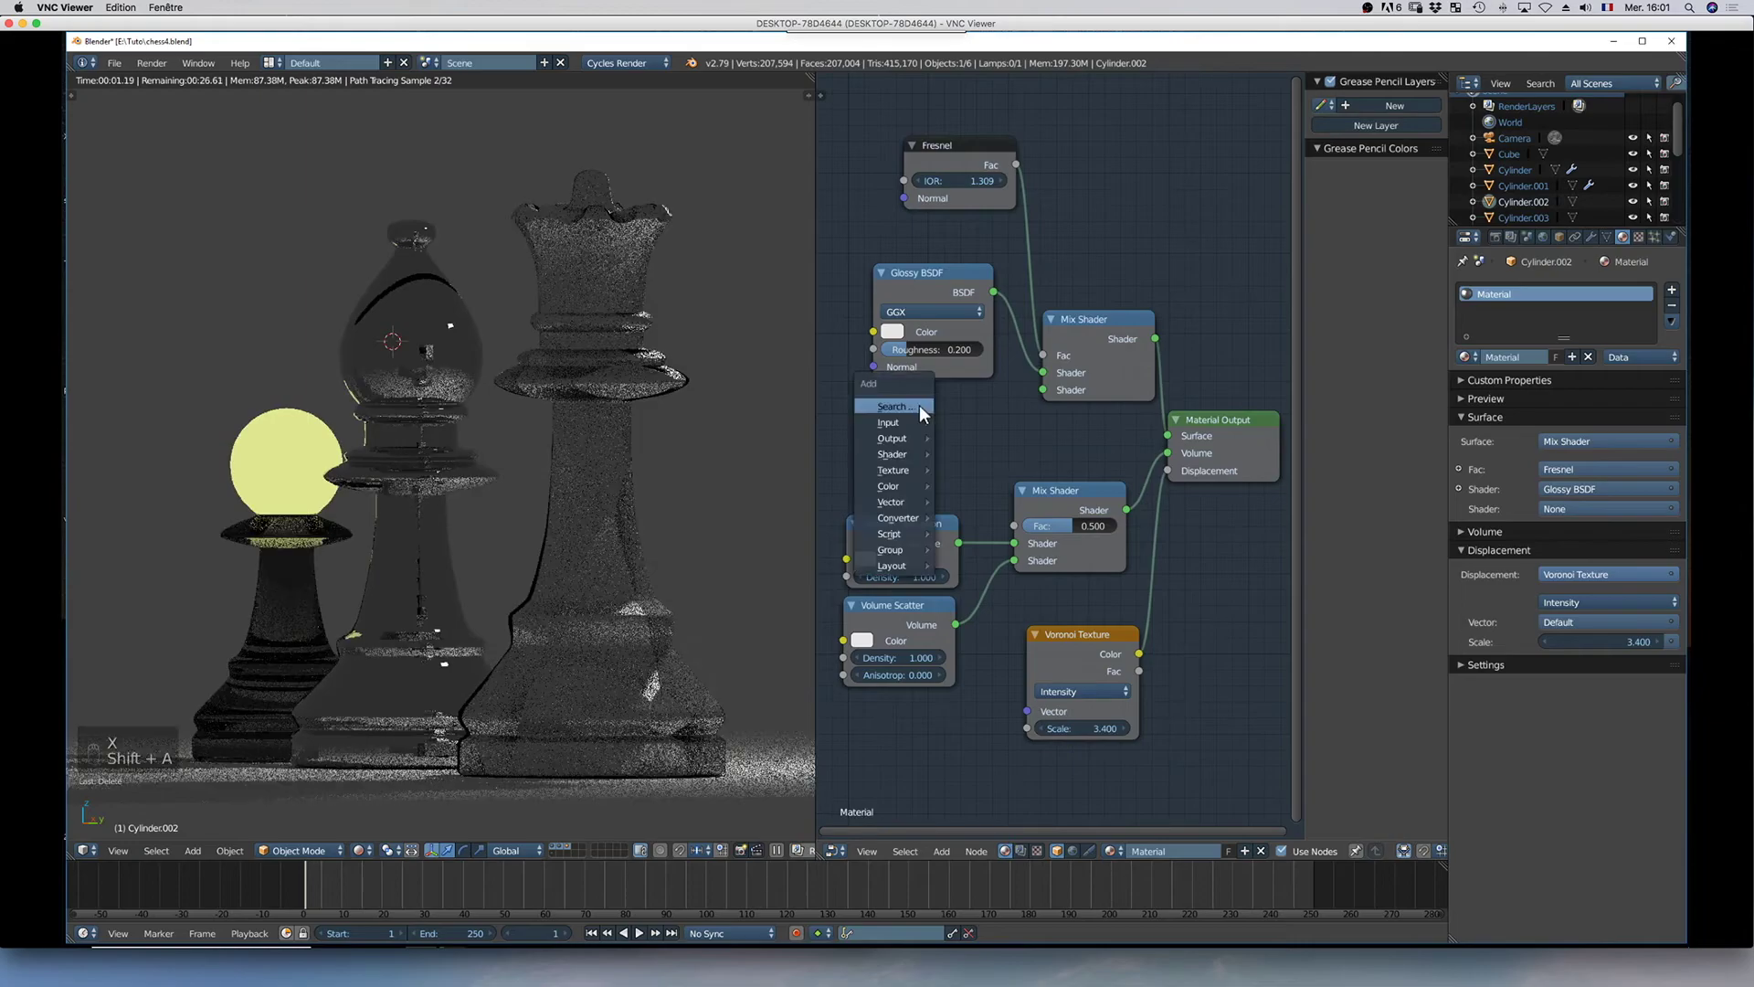
click(919, 404)
text(bsd)
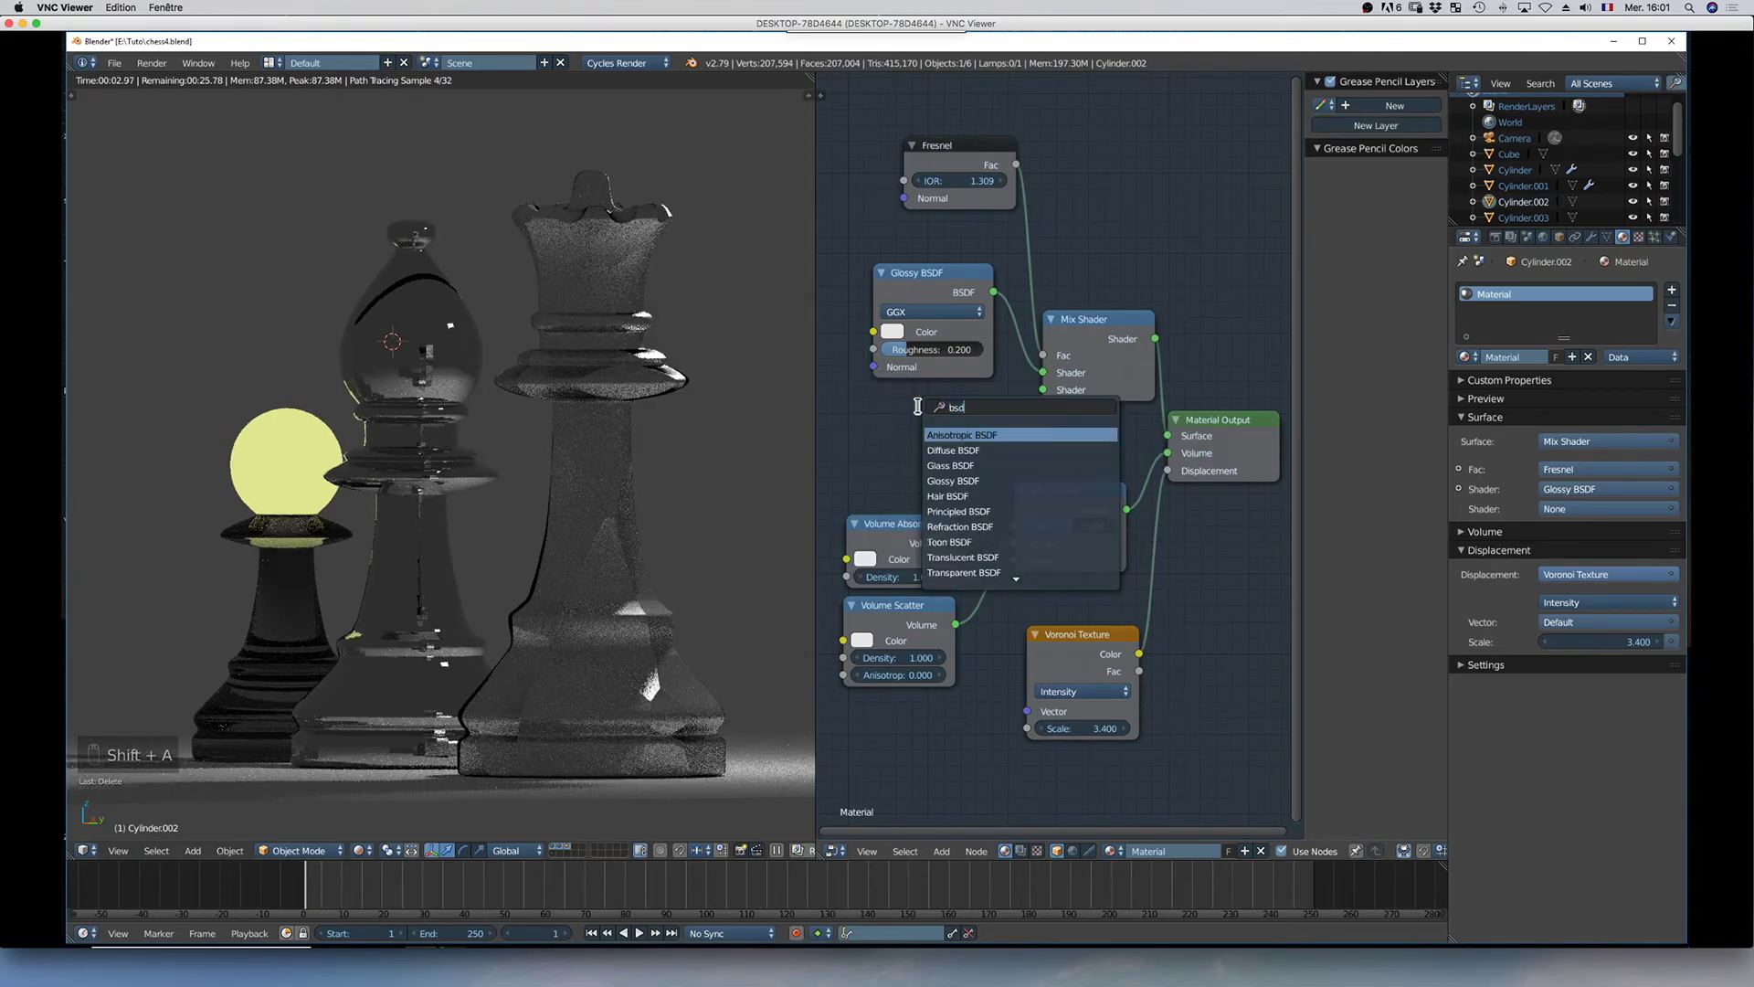
text(f)
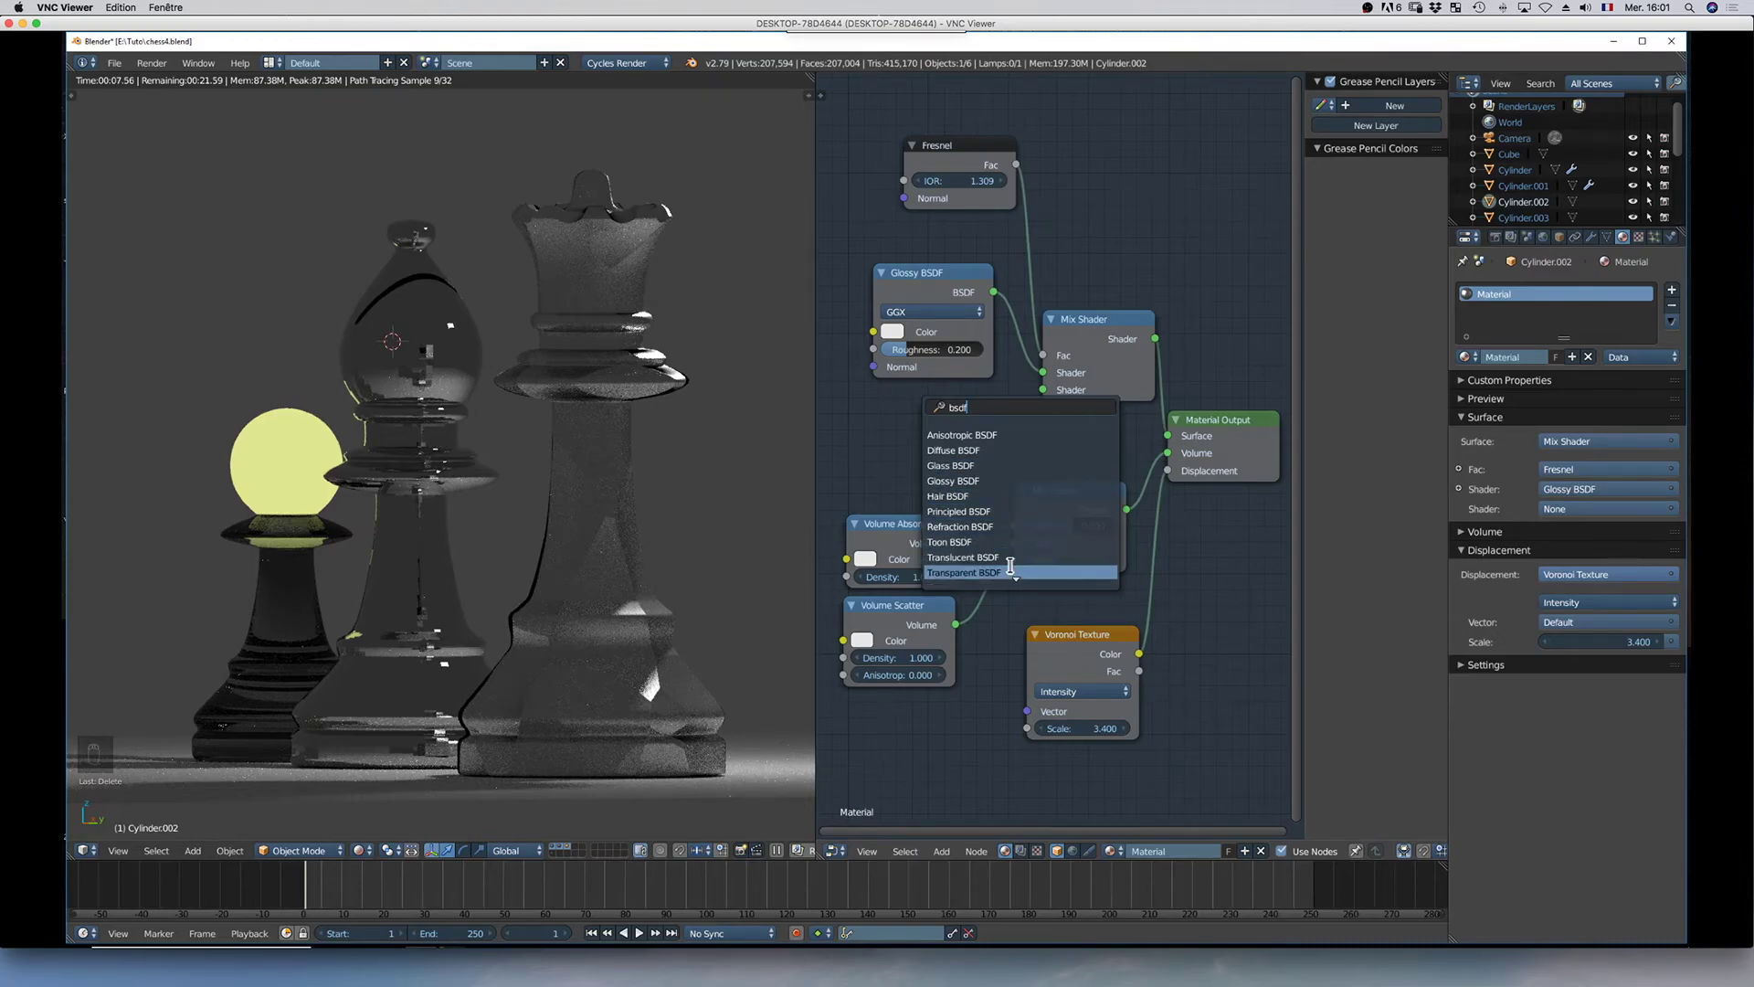
scroll(1016, 576, down, 1)
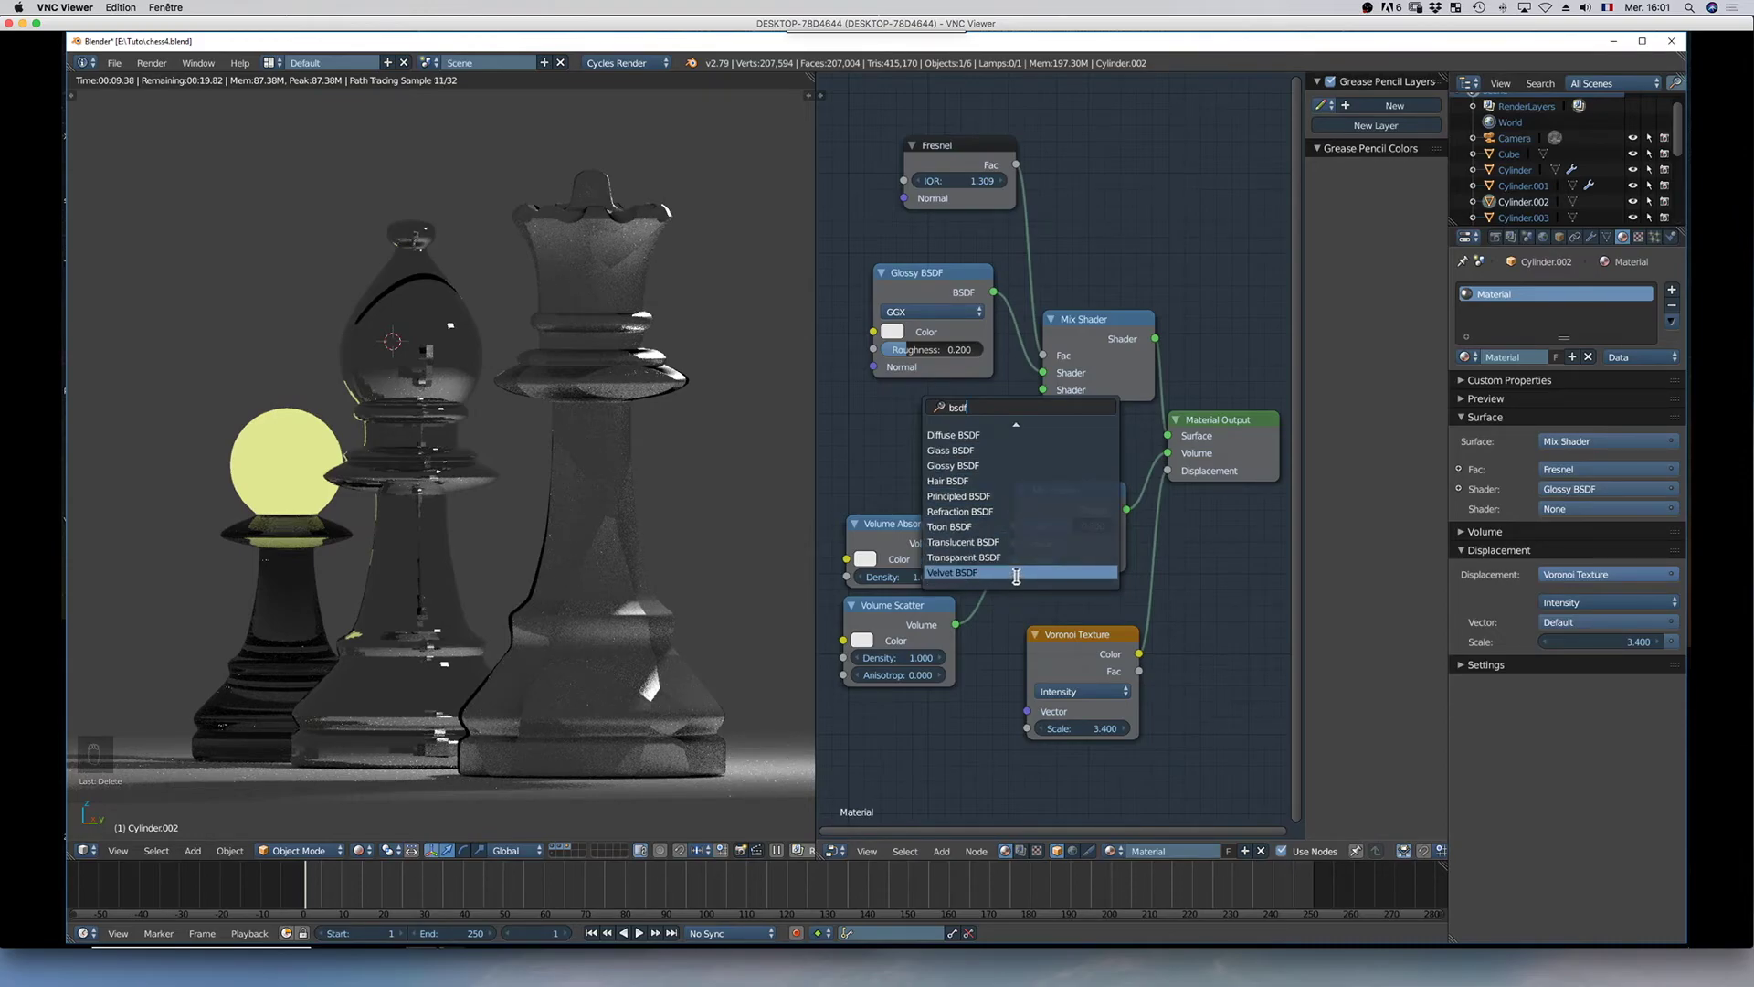
key(Up)
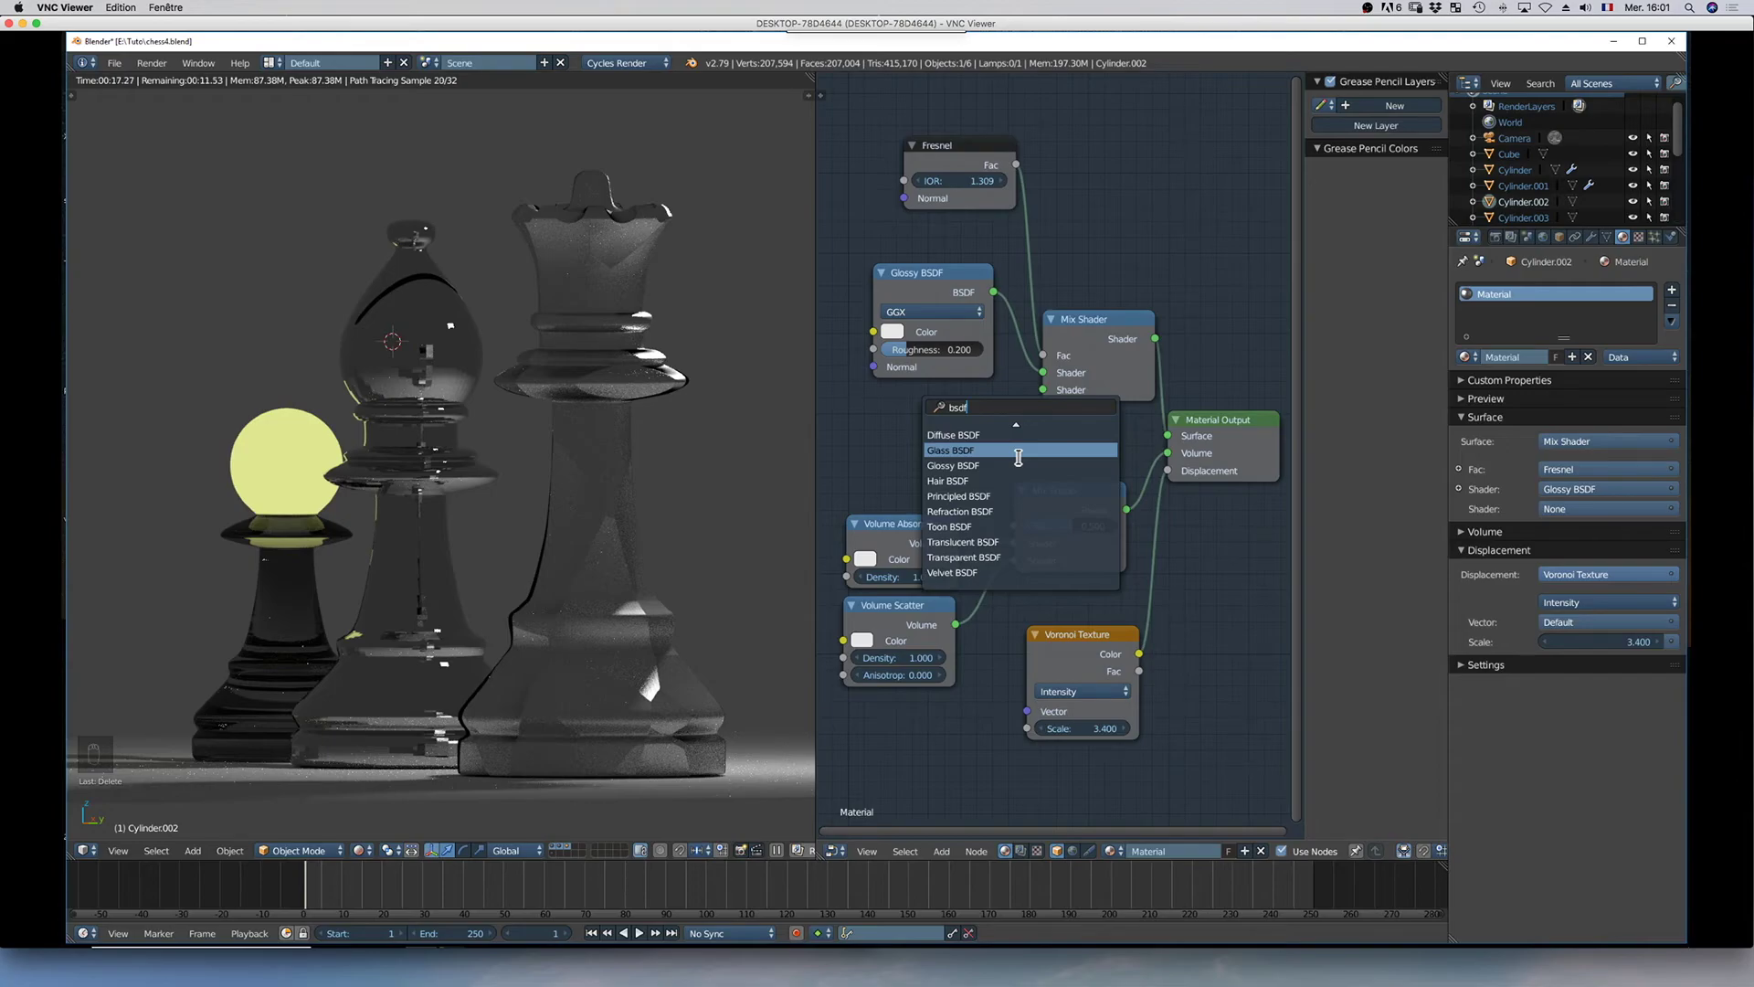
click(1017, 457)
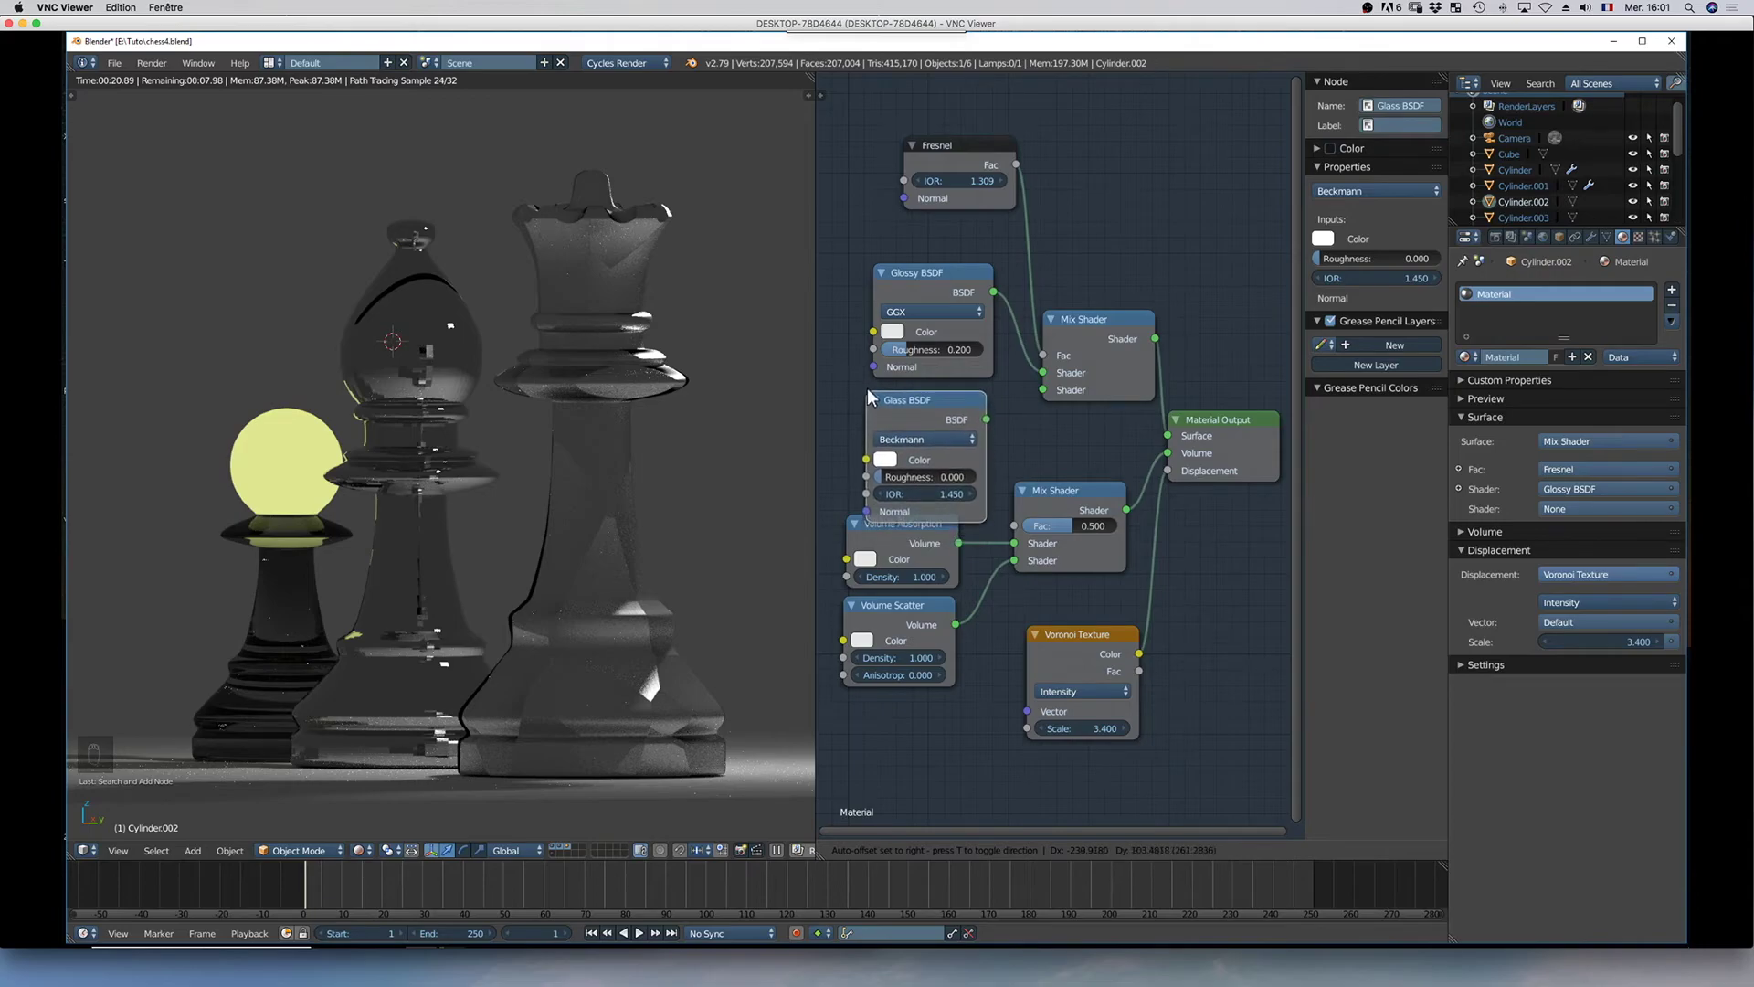
click(868, 388)
drag(986, 416, 1035, 387)
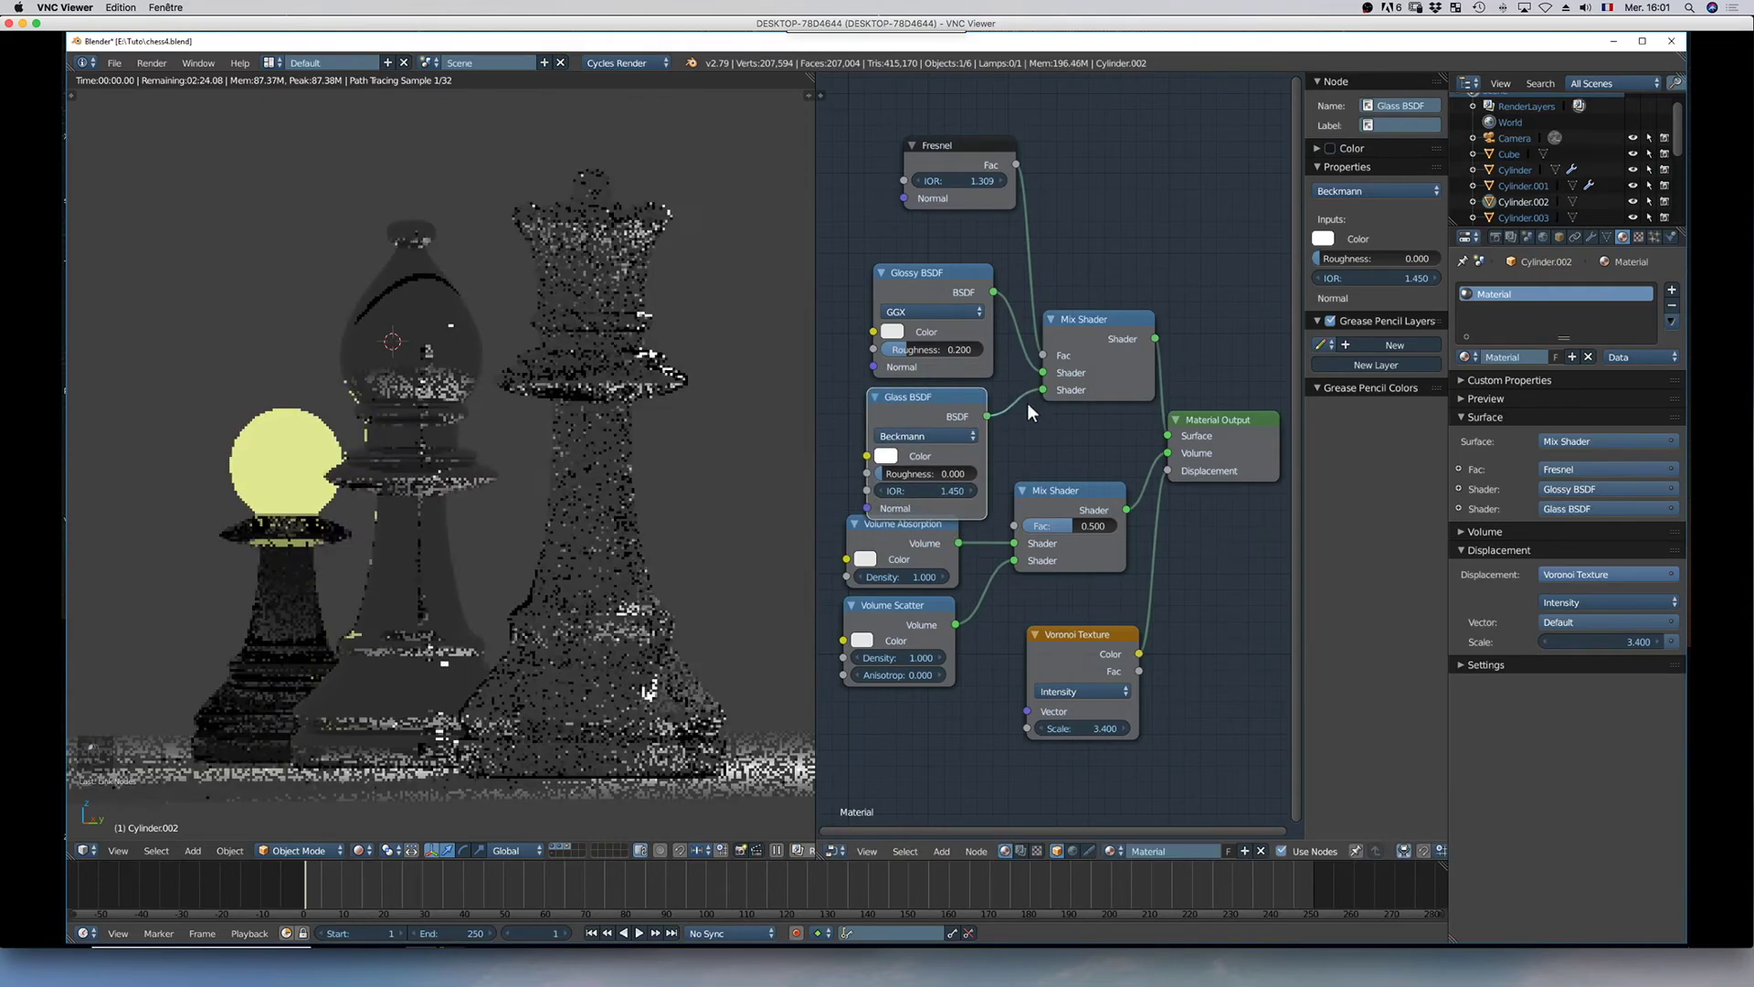
Set the Glass BSDF's IOR to 1.309 and move the Glossy and Glass nodes clear of the volume shader nodes
click(951, 490)
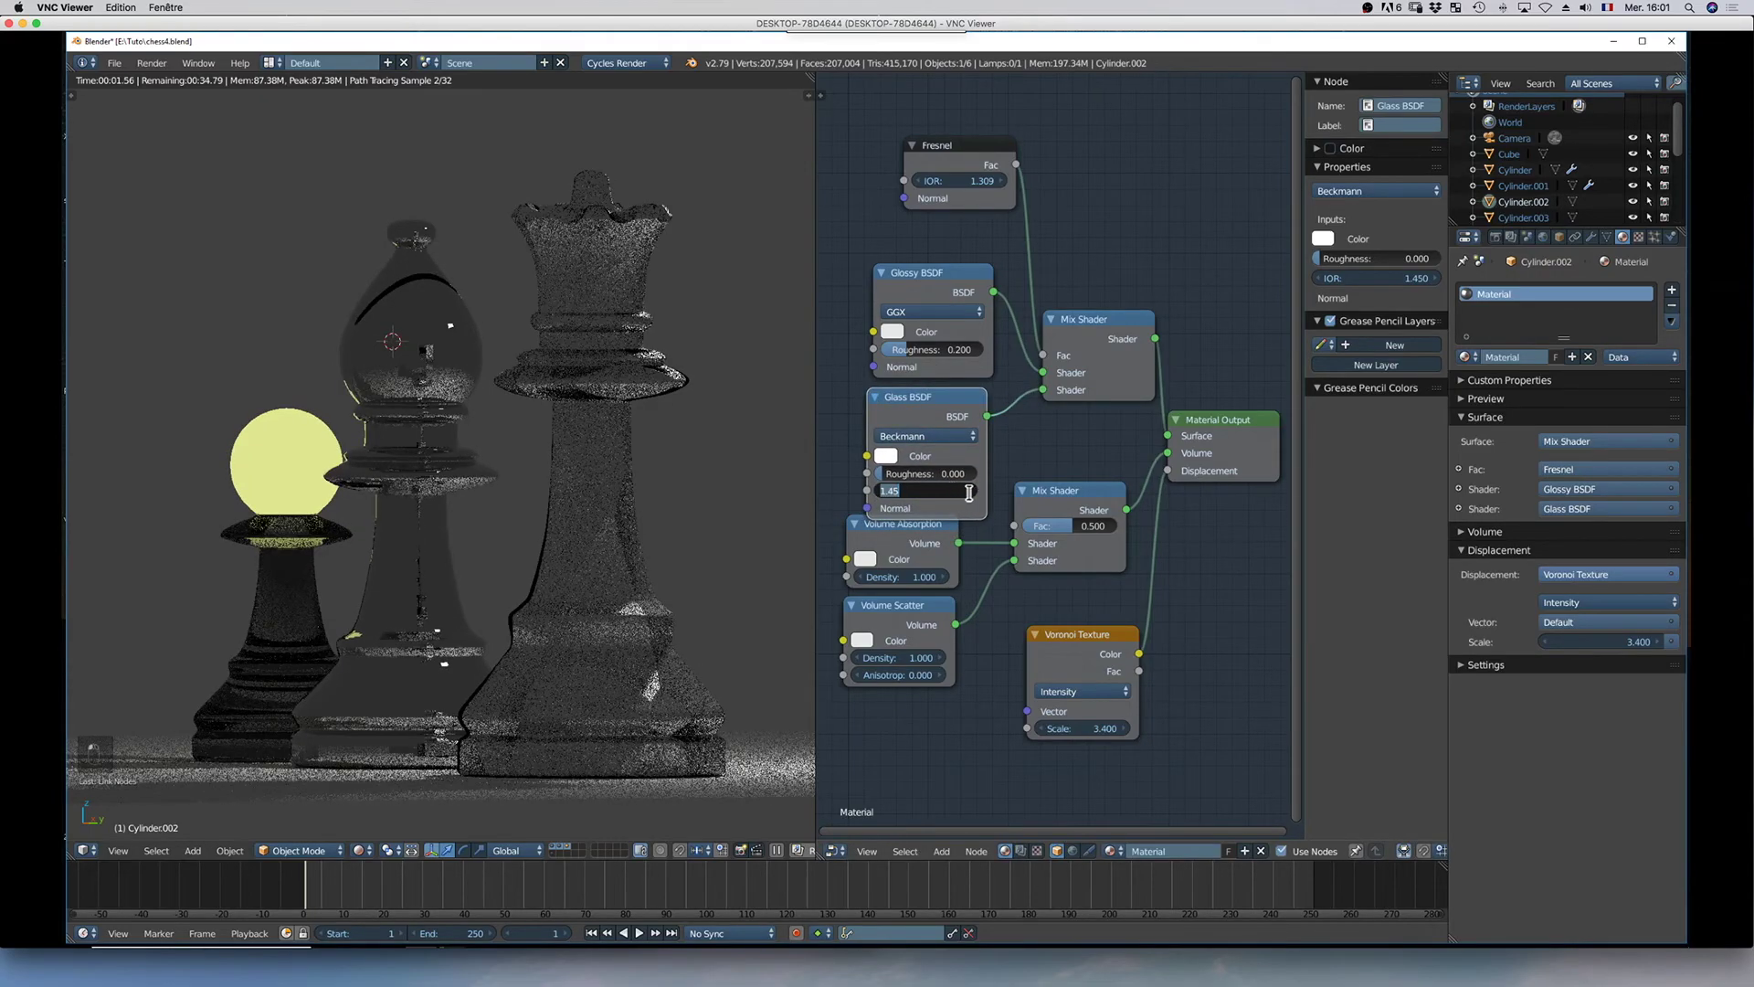
text(1.0)
key(BackSpace)
key(BackSpace)
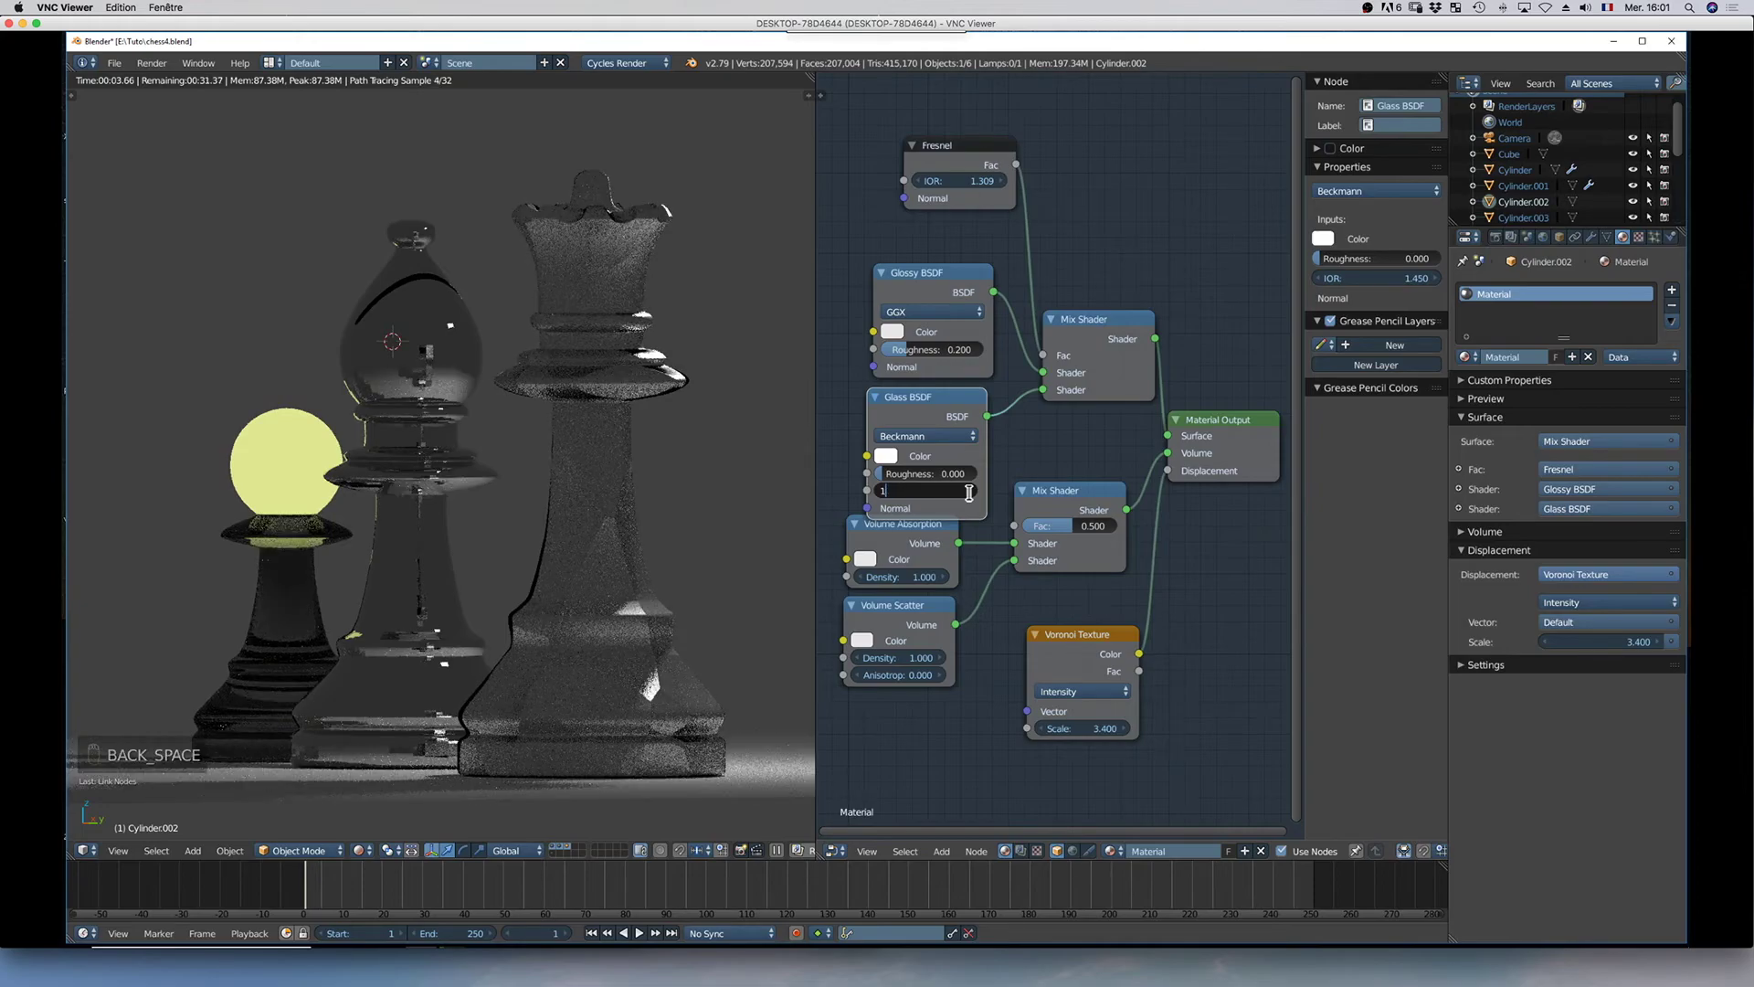
text(.309)
key(Return)
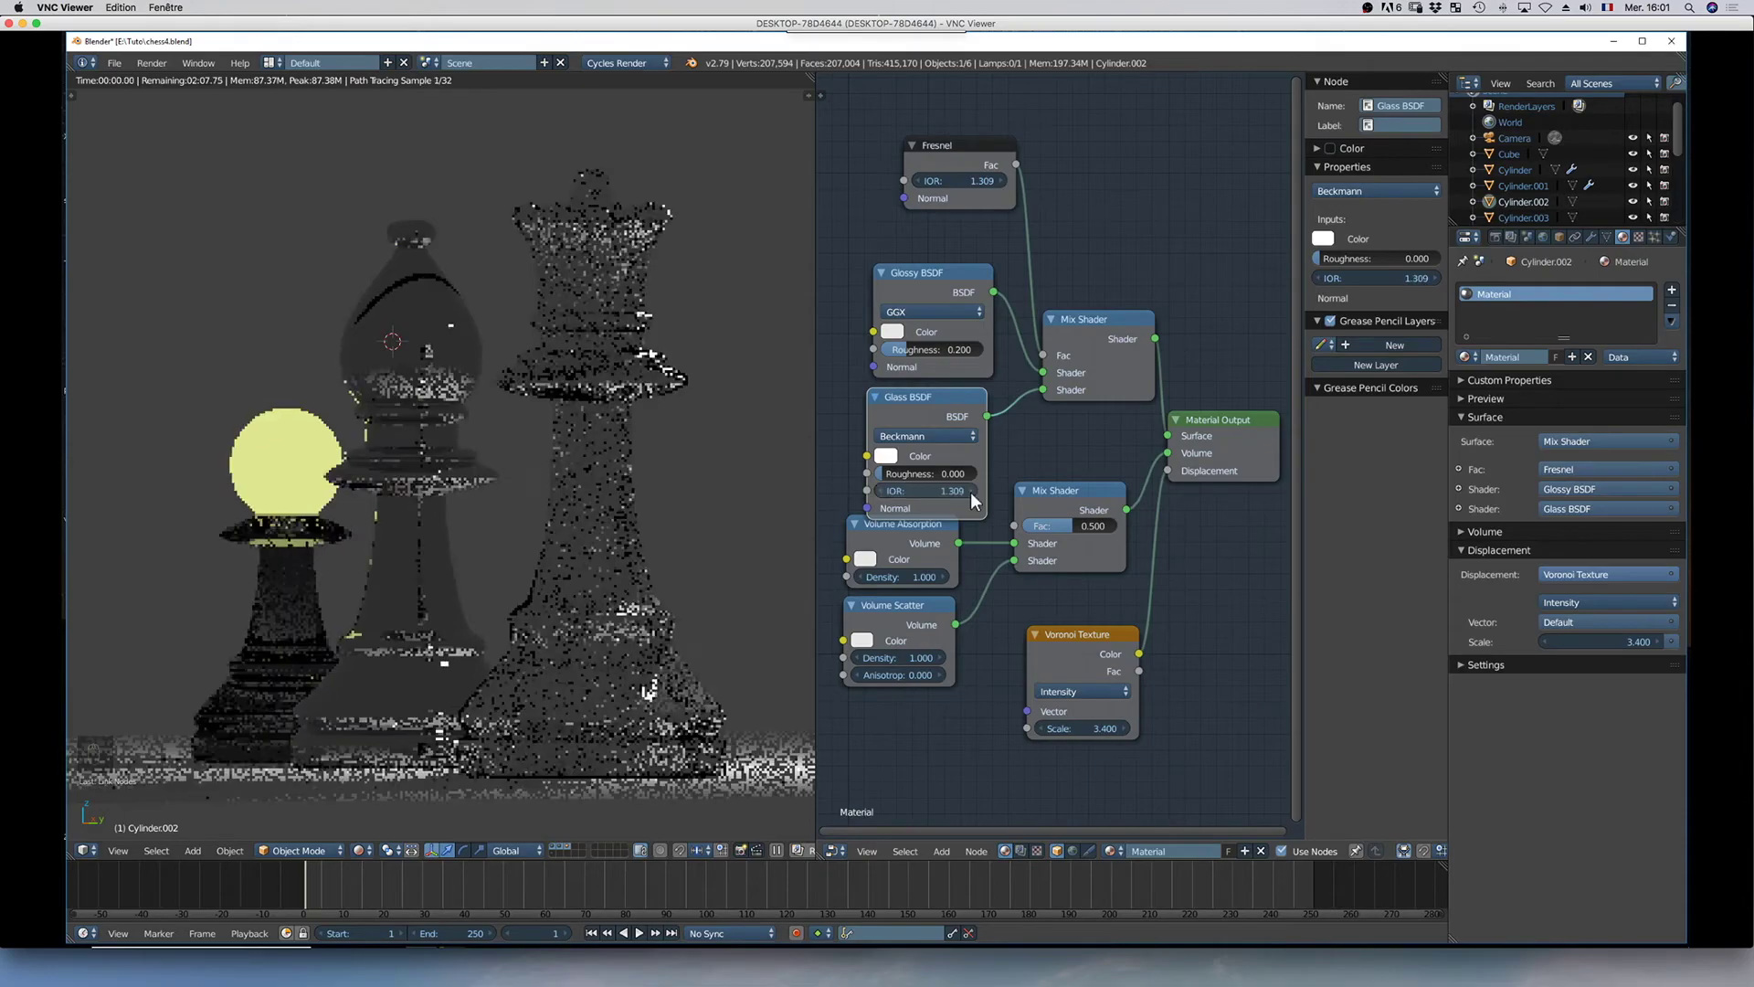
drag(932, 281, 895, 238)
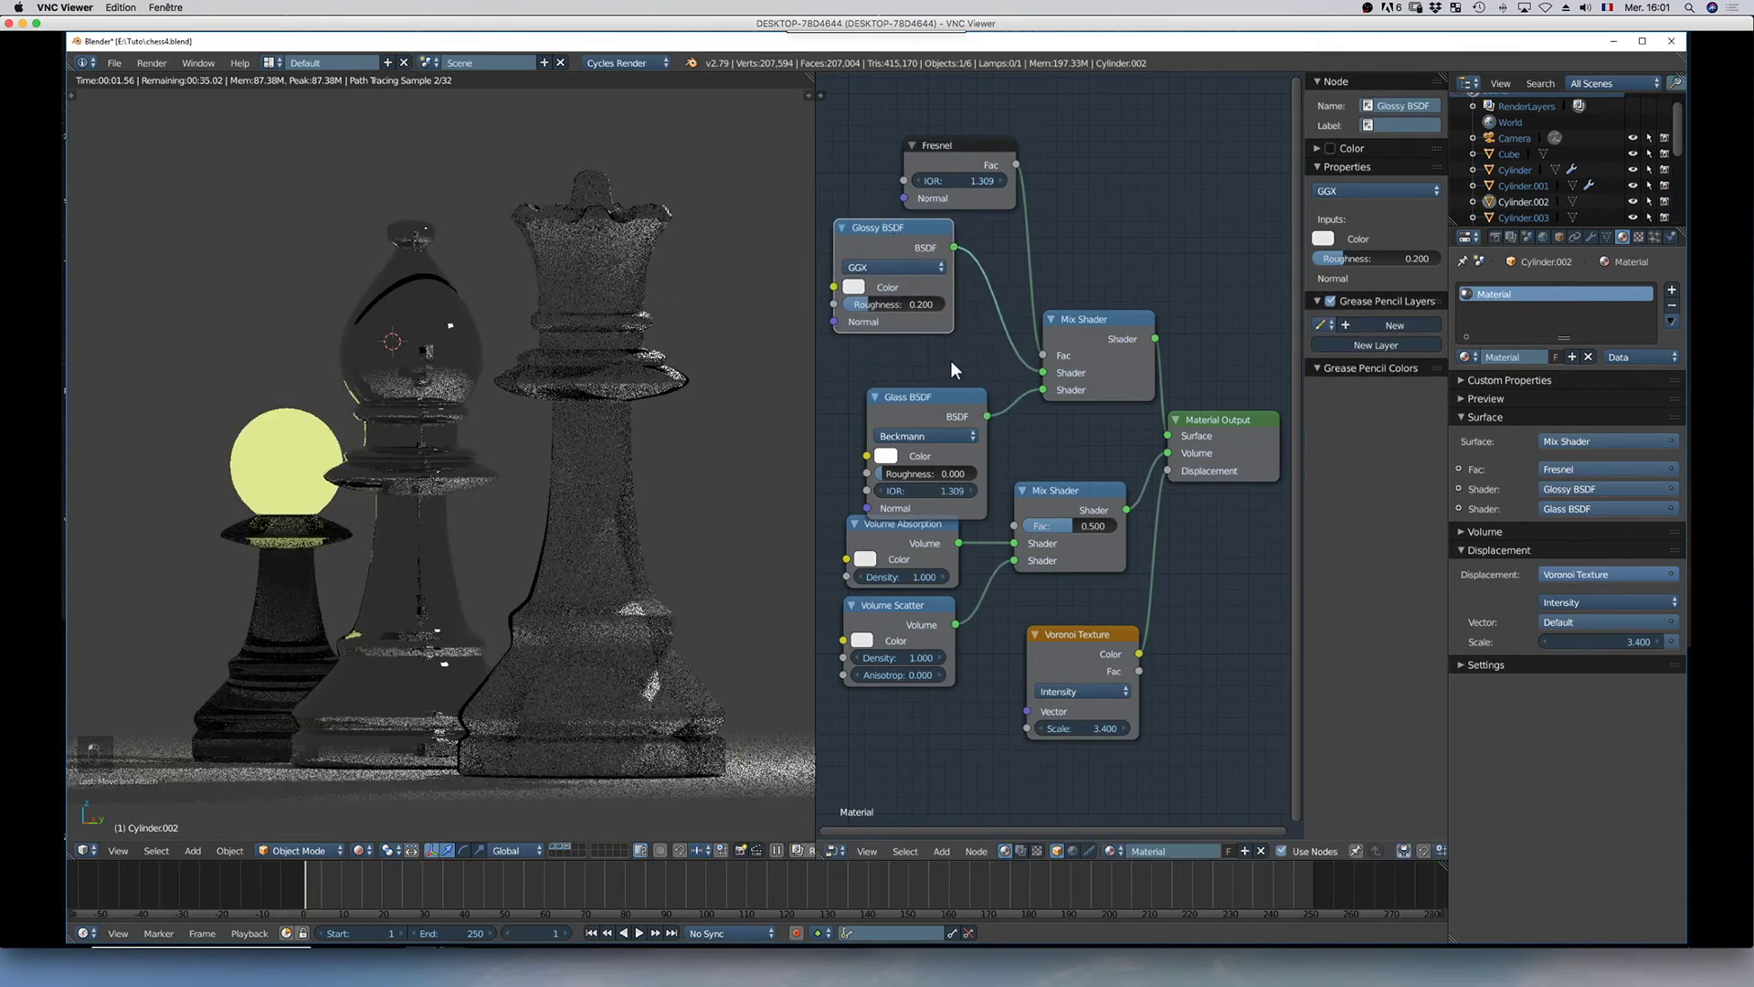
drag(928, 399, 902, 356)
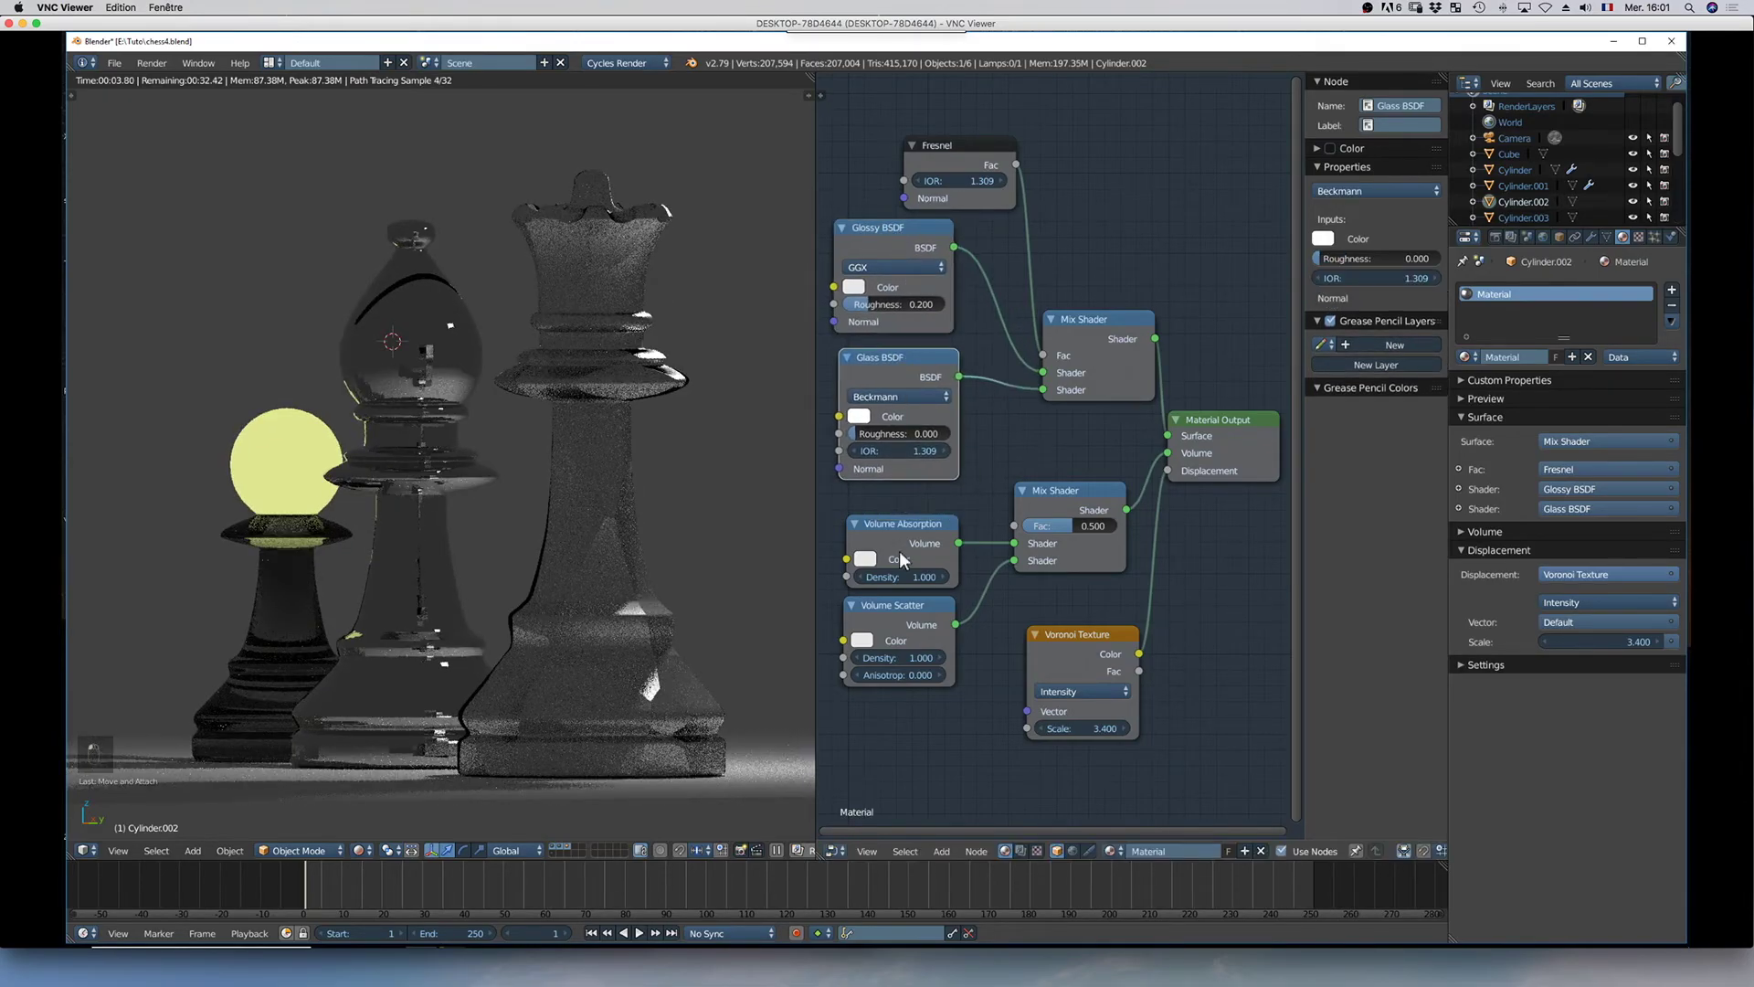
Color the Volume Absorption node light blue and the Volume Scatter node deep blue, about R 0.038, G 0.031, B 0.800
click(865, 558)
click(942, 373)
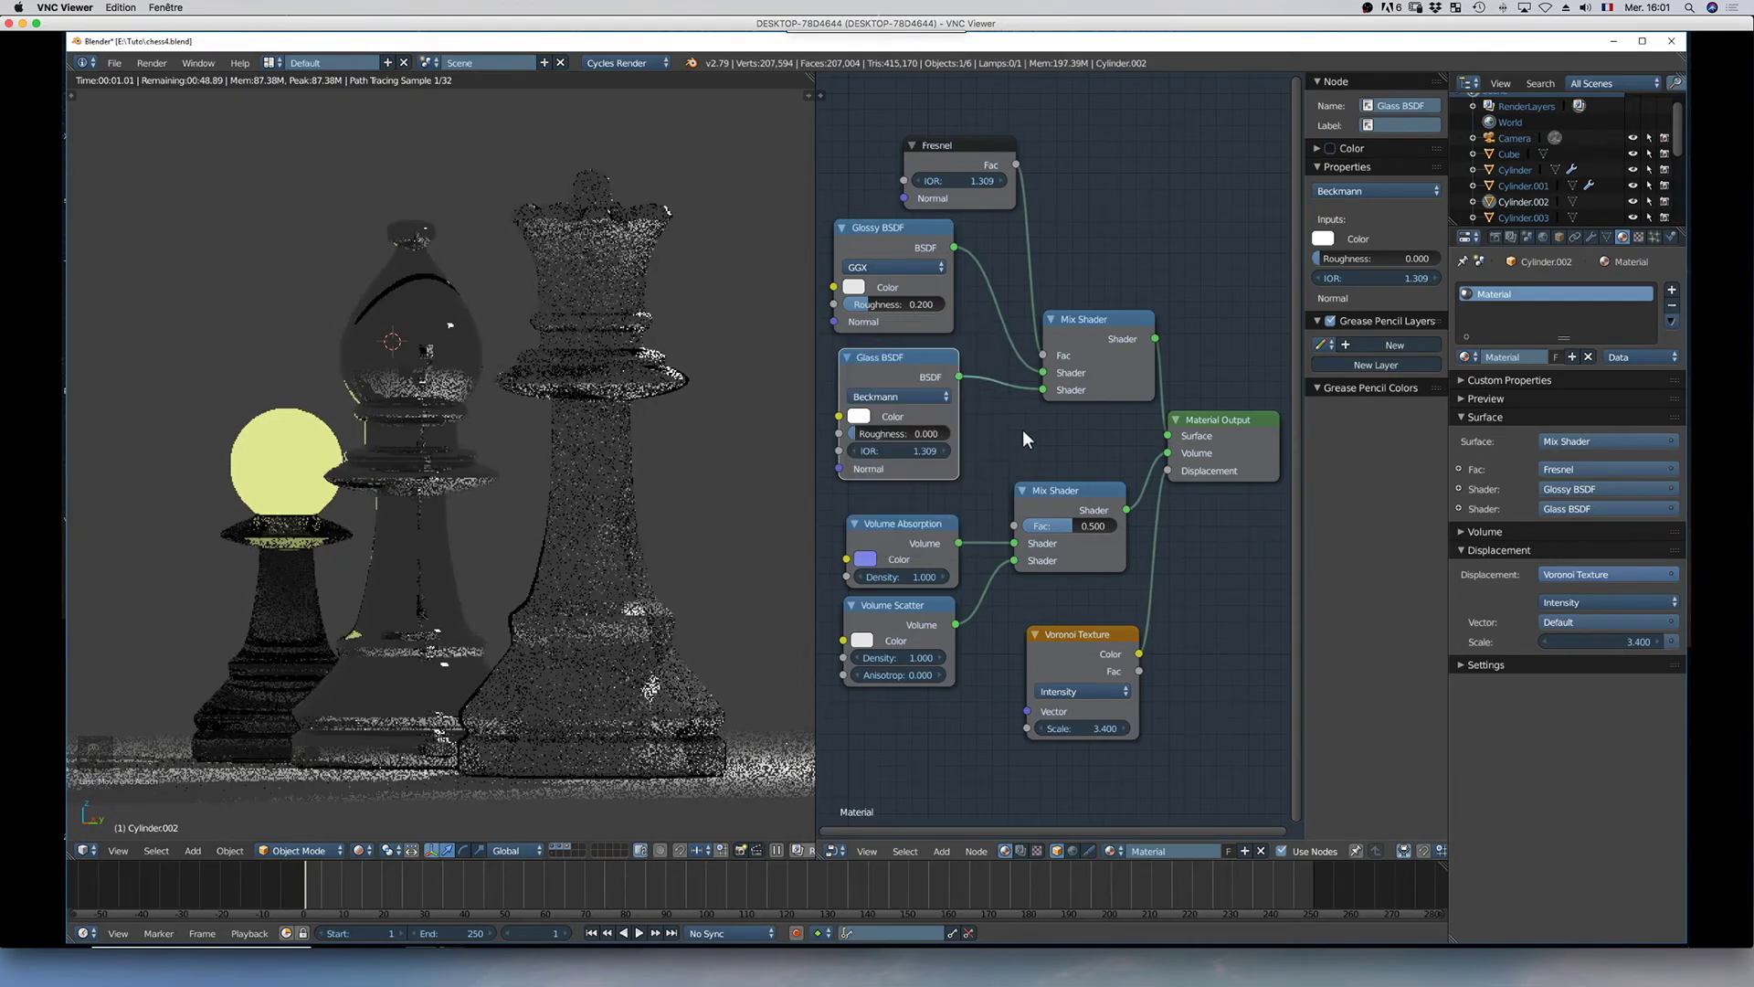
click(859, 643)
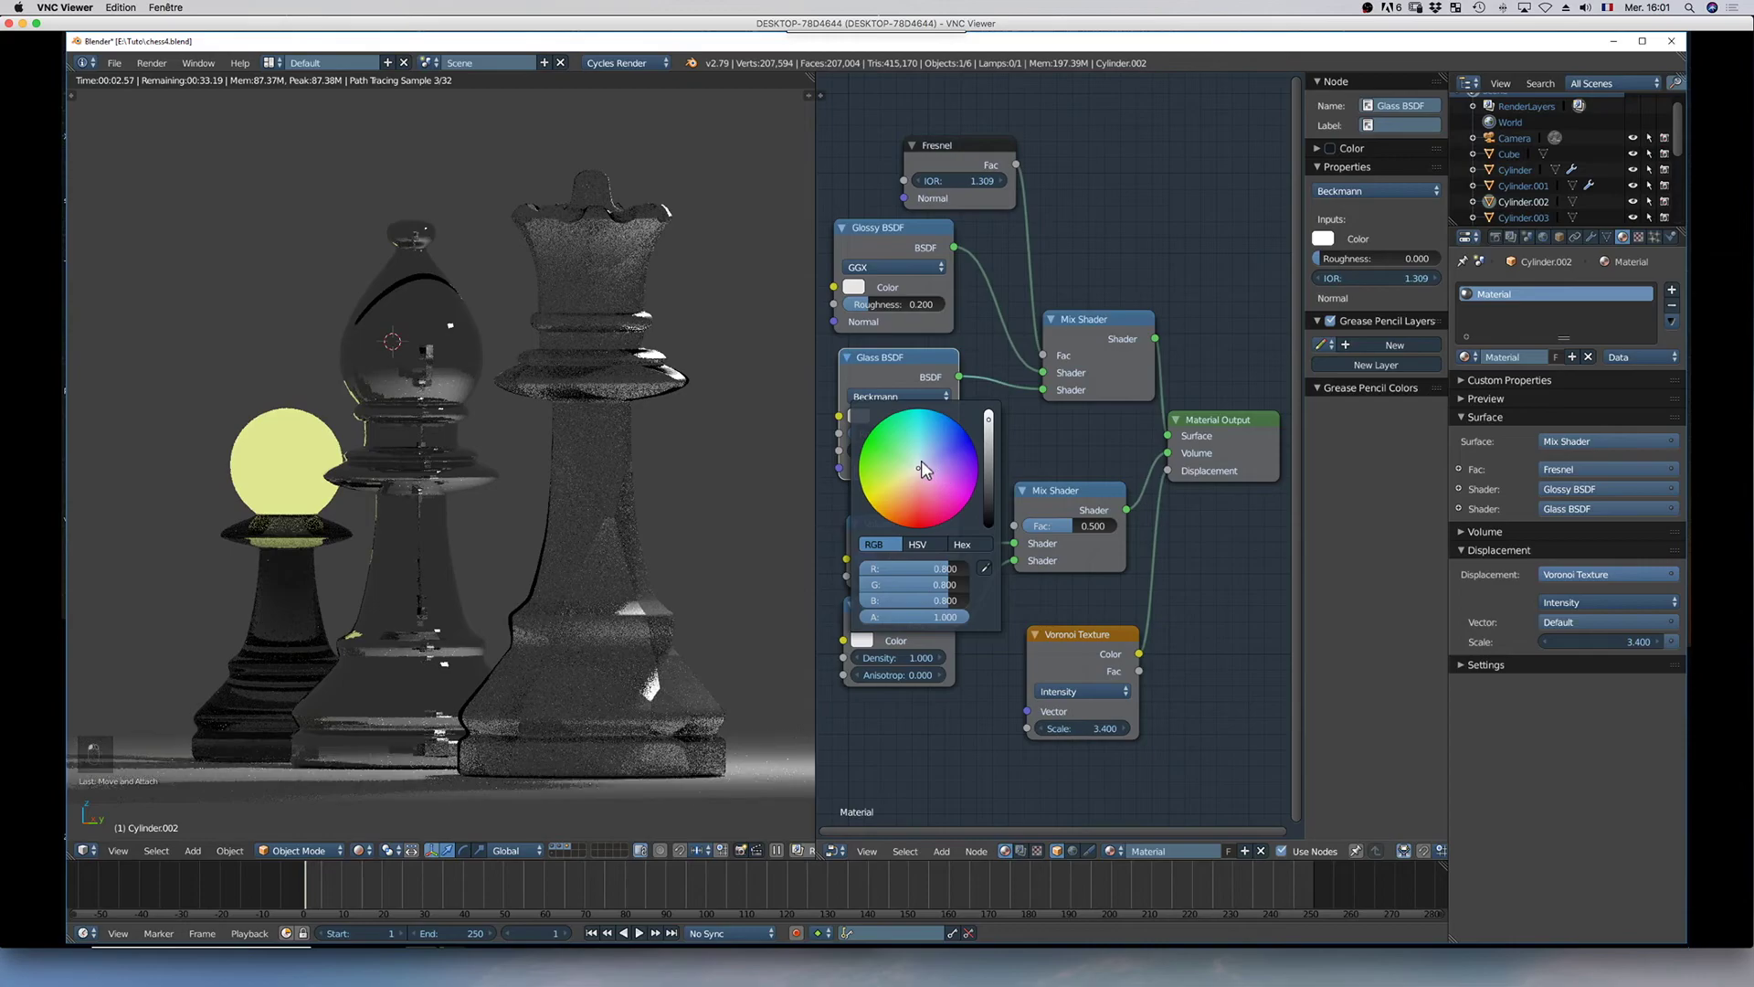
click(859, 639)
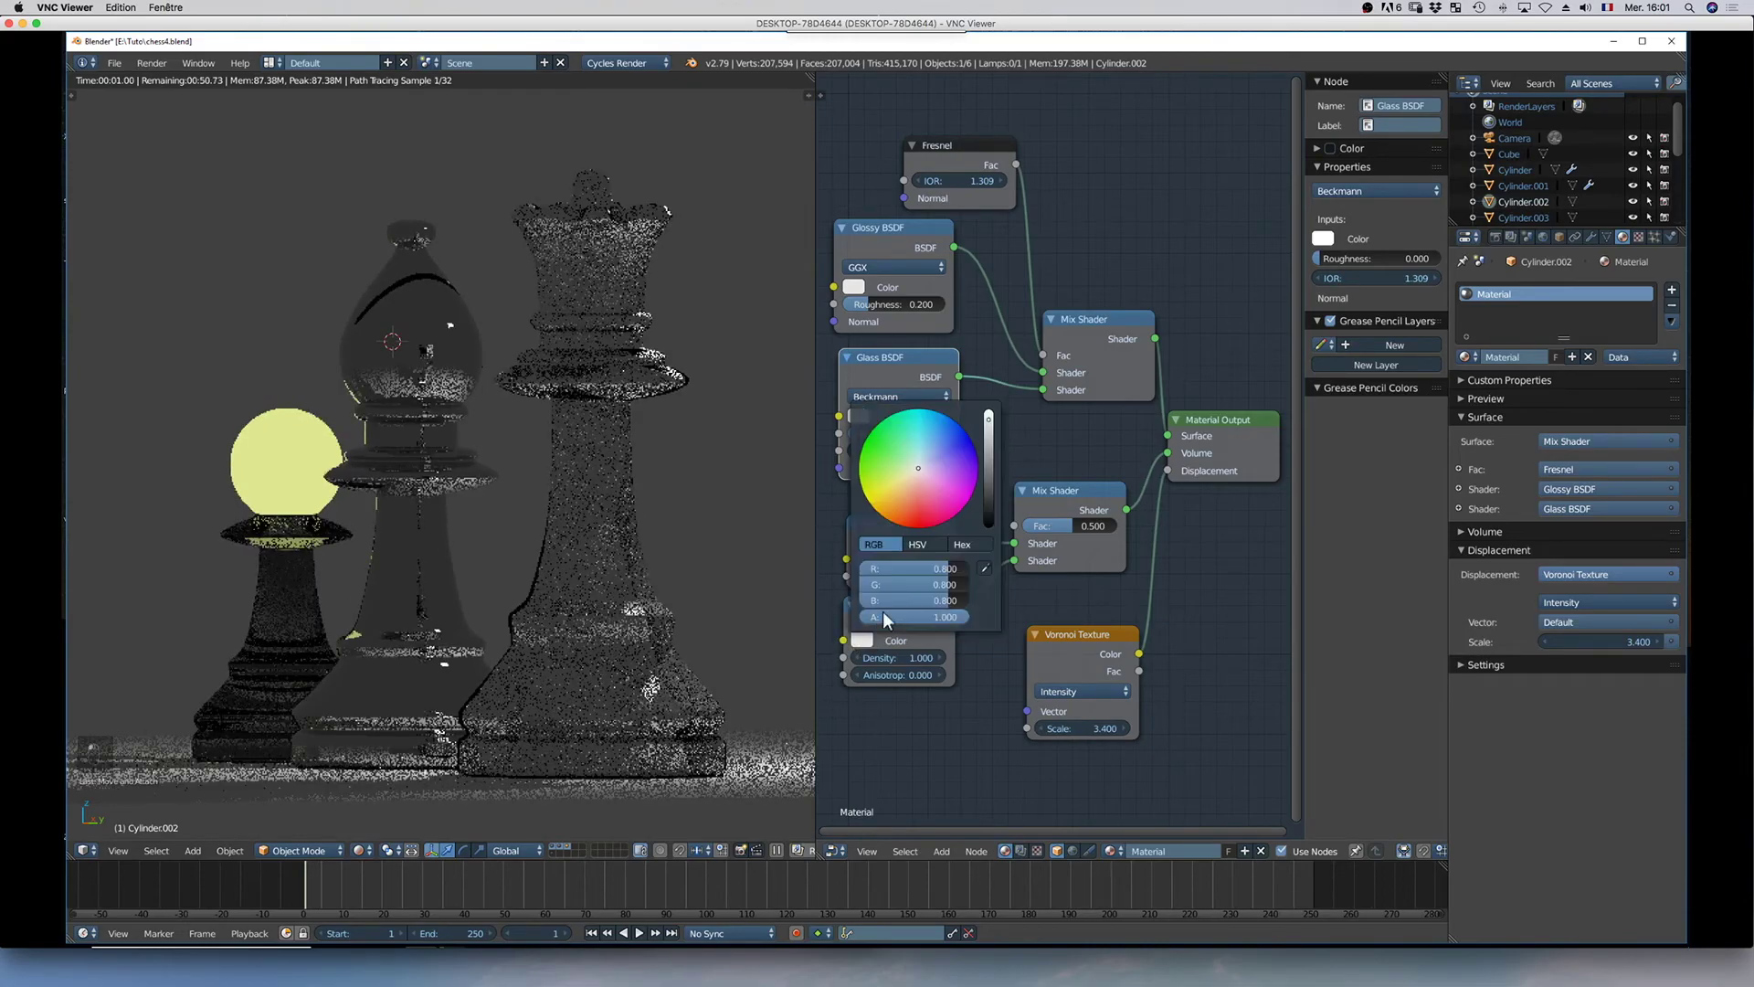
drag(925, 459, 960, 446)
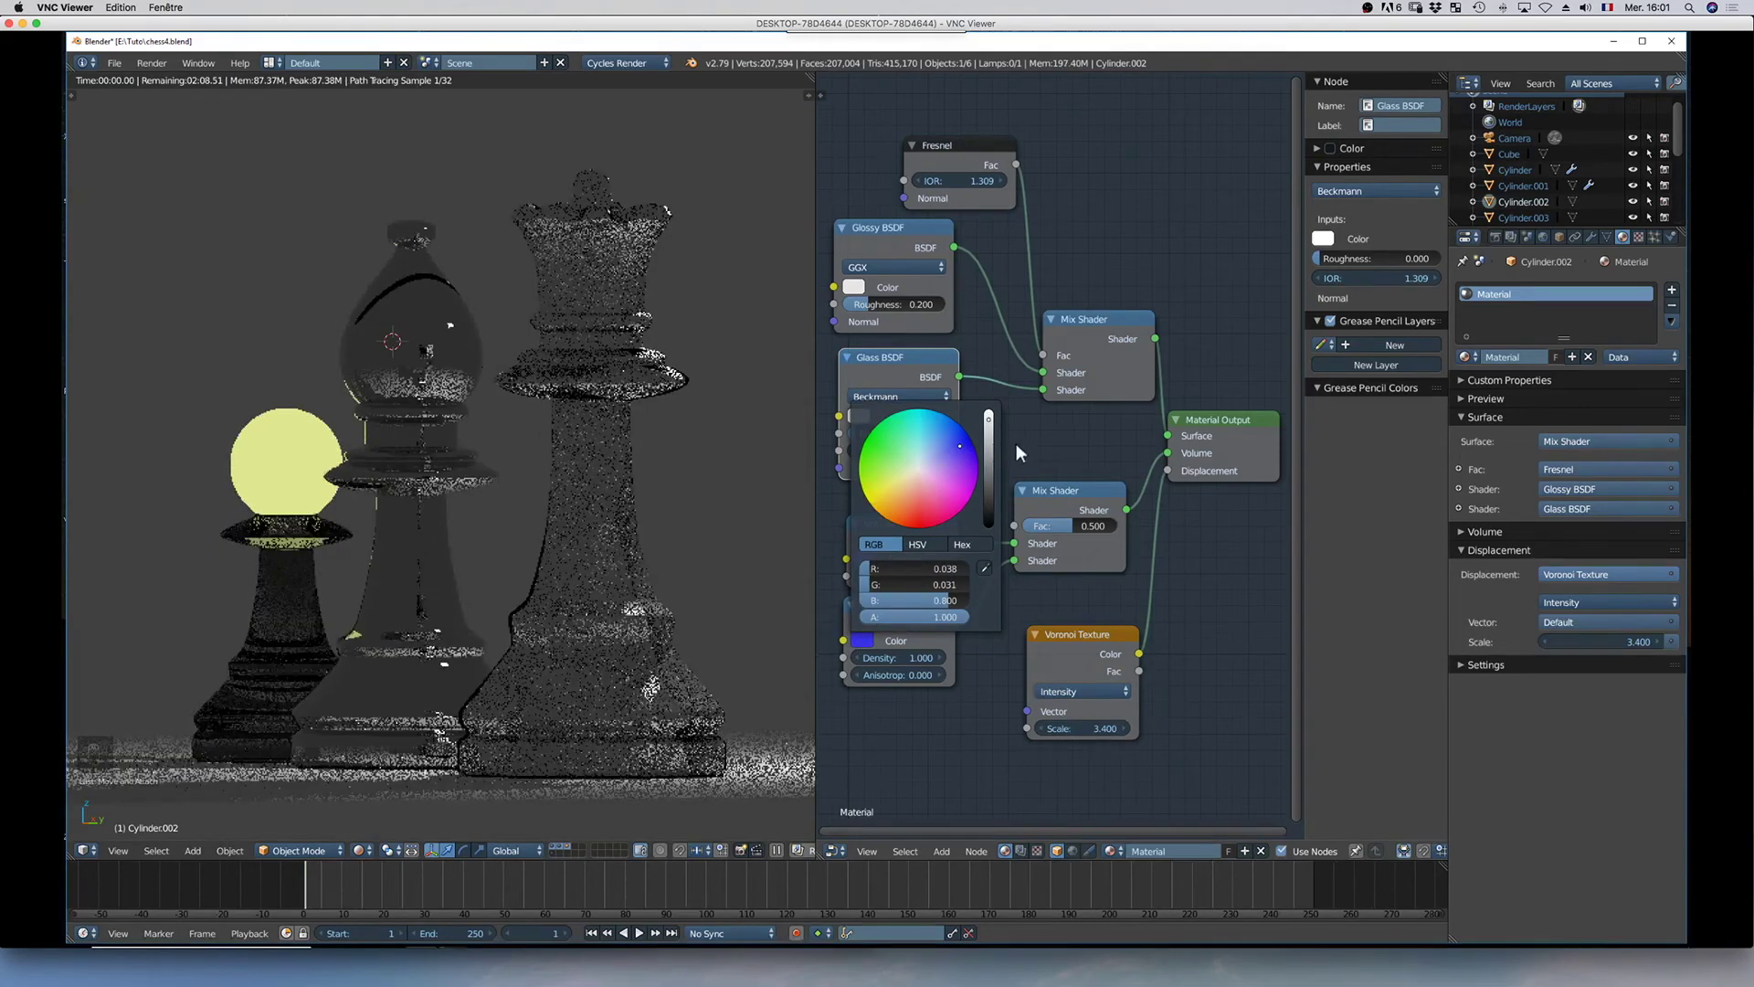
Change the scene lamp to a Sun, enable its nodes, and preview the pieces in rendered shading
middle_drag(736, 529, 748, 531)
scroll(743, 528, down, 10)
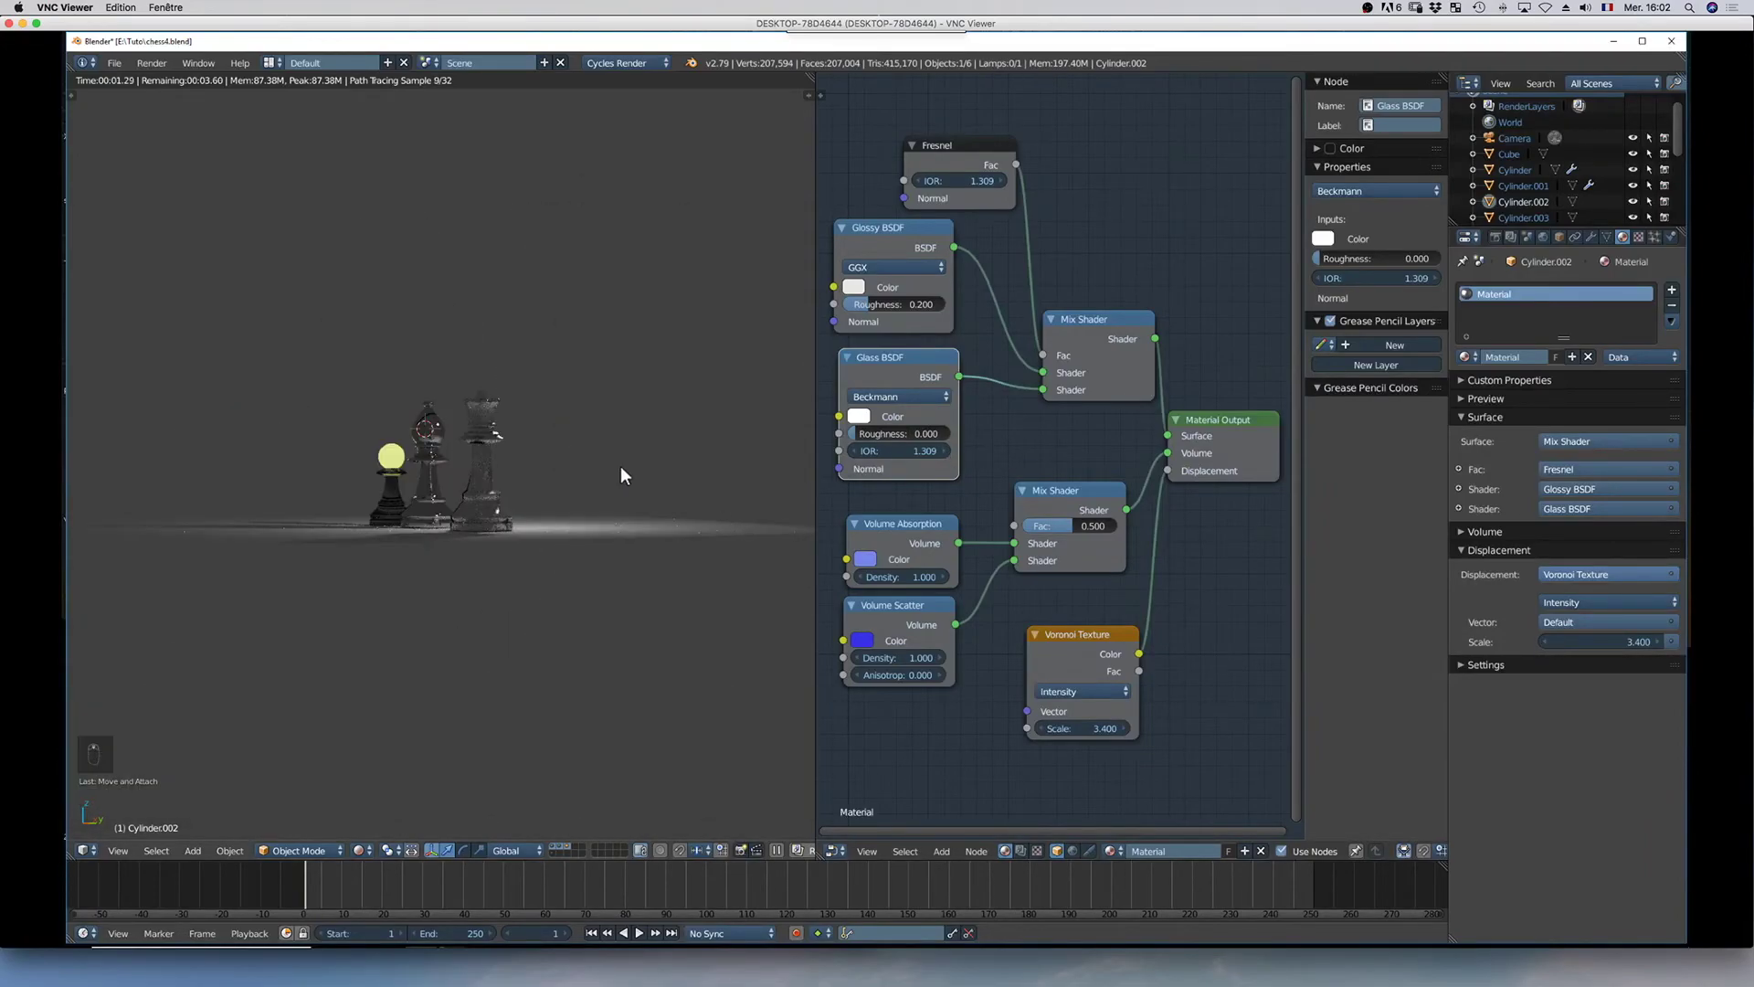
scroll(502, 475, up, 5)
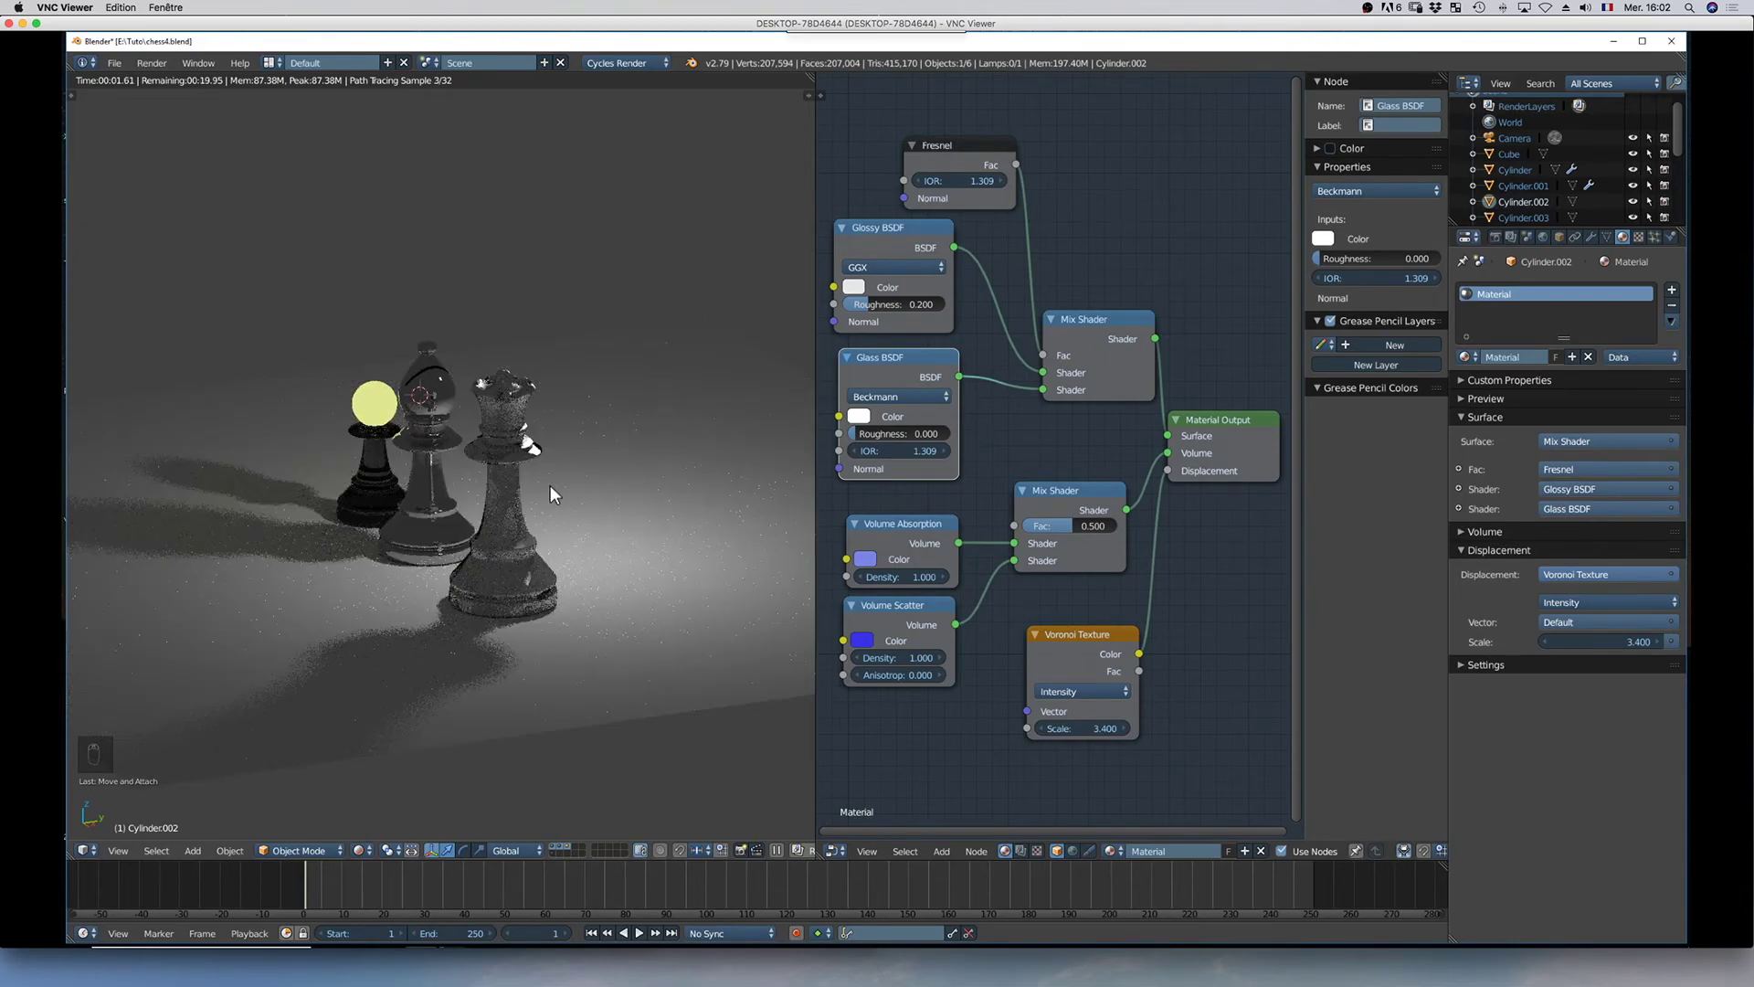
key(shift+z)
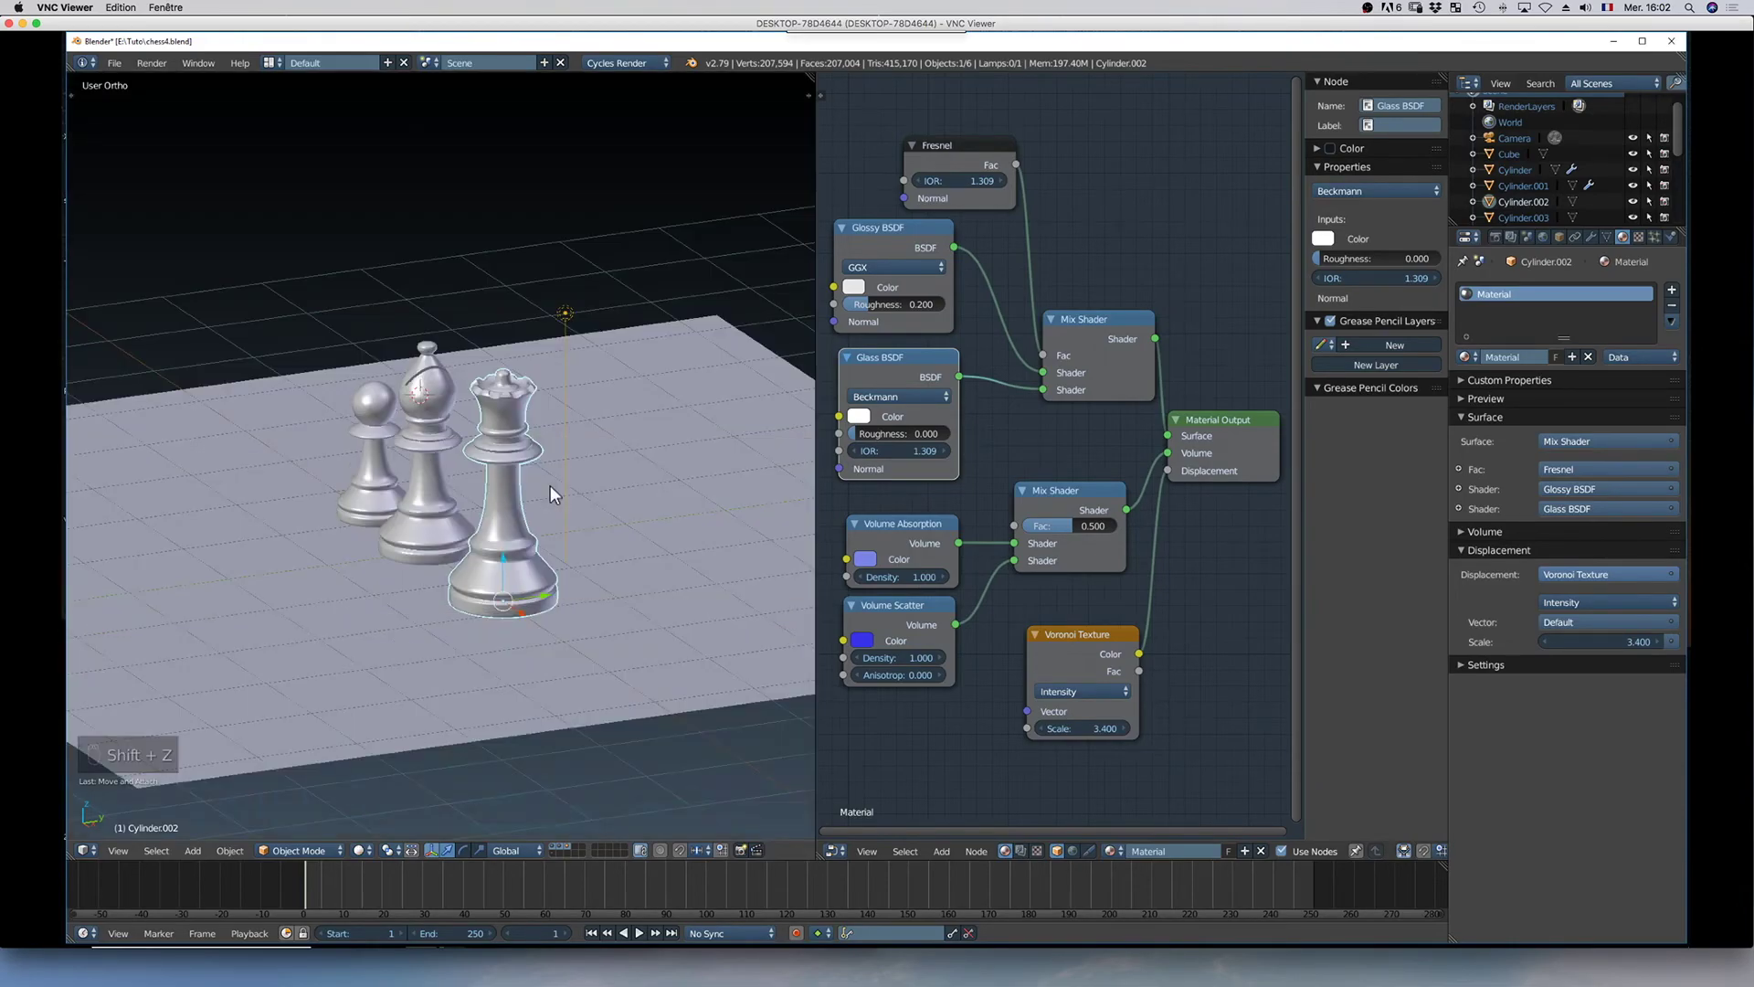
right_click(566, 313)
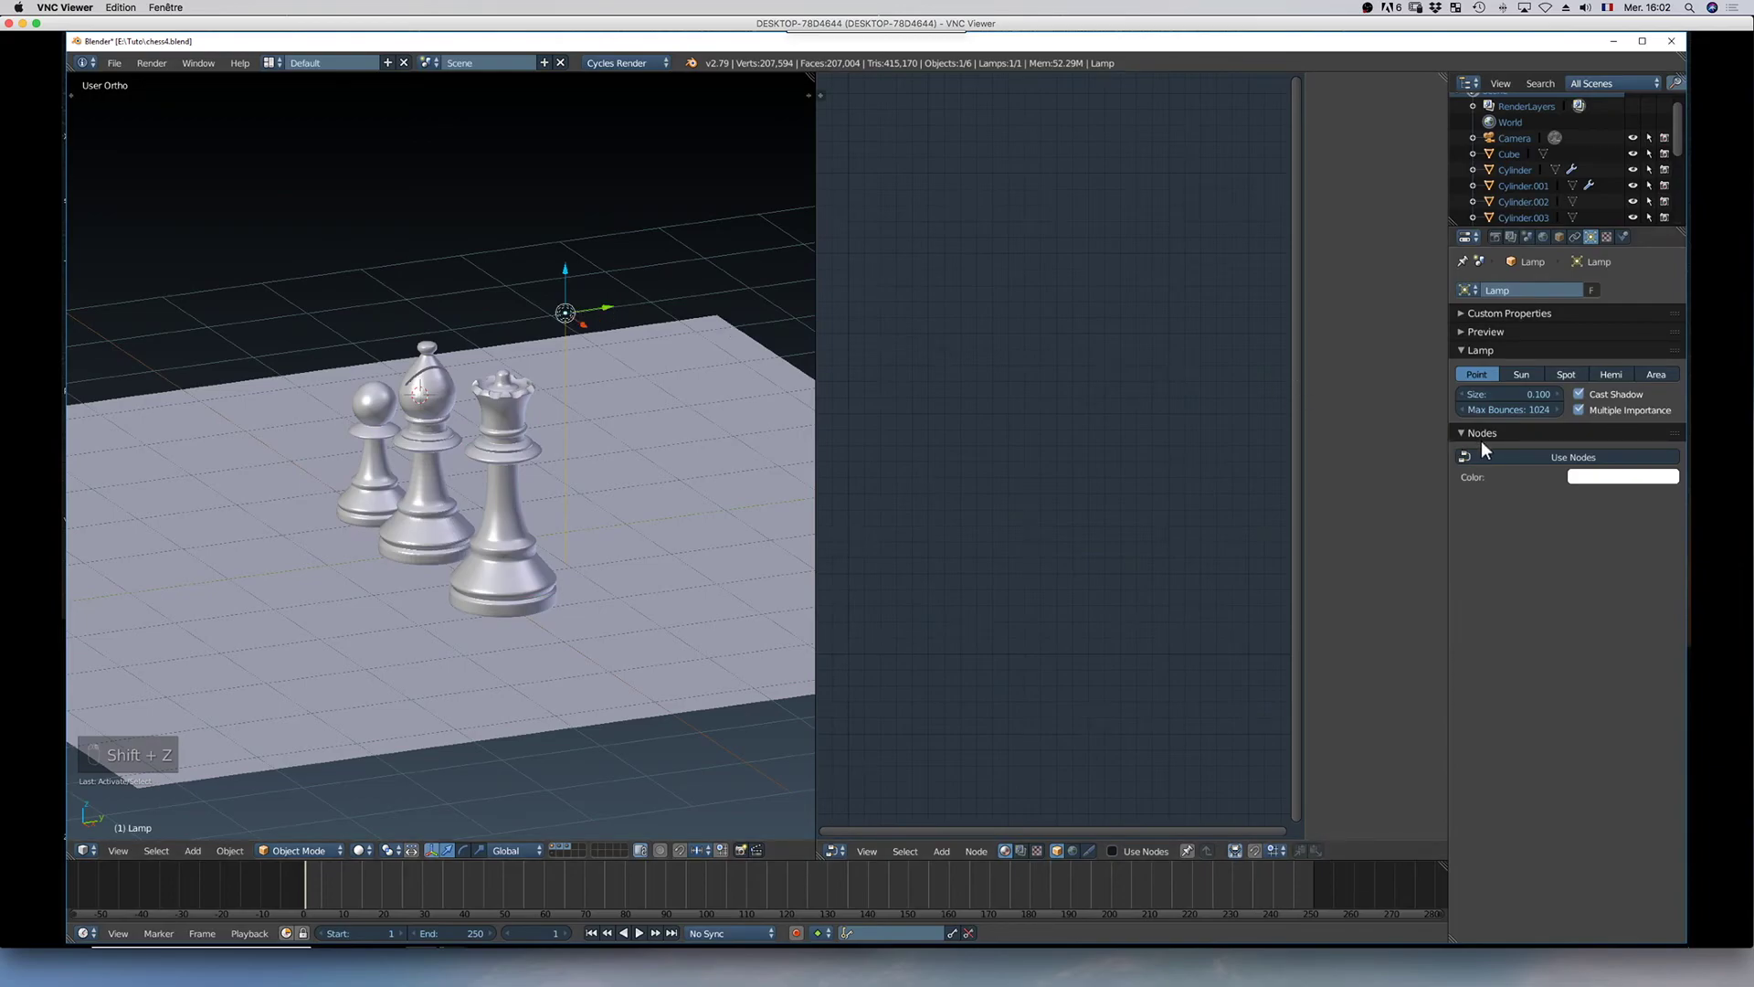
click(1516, 374)
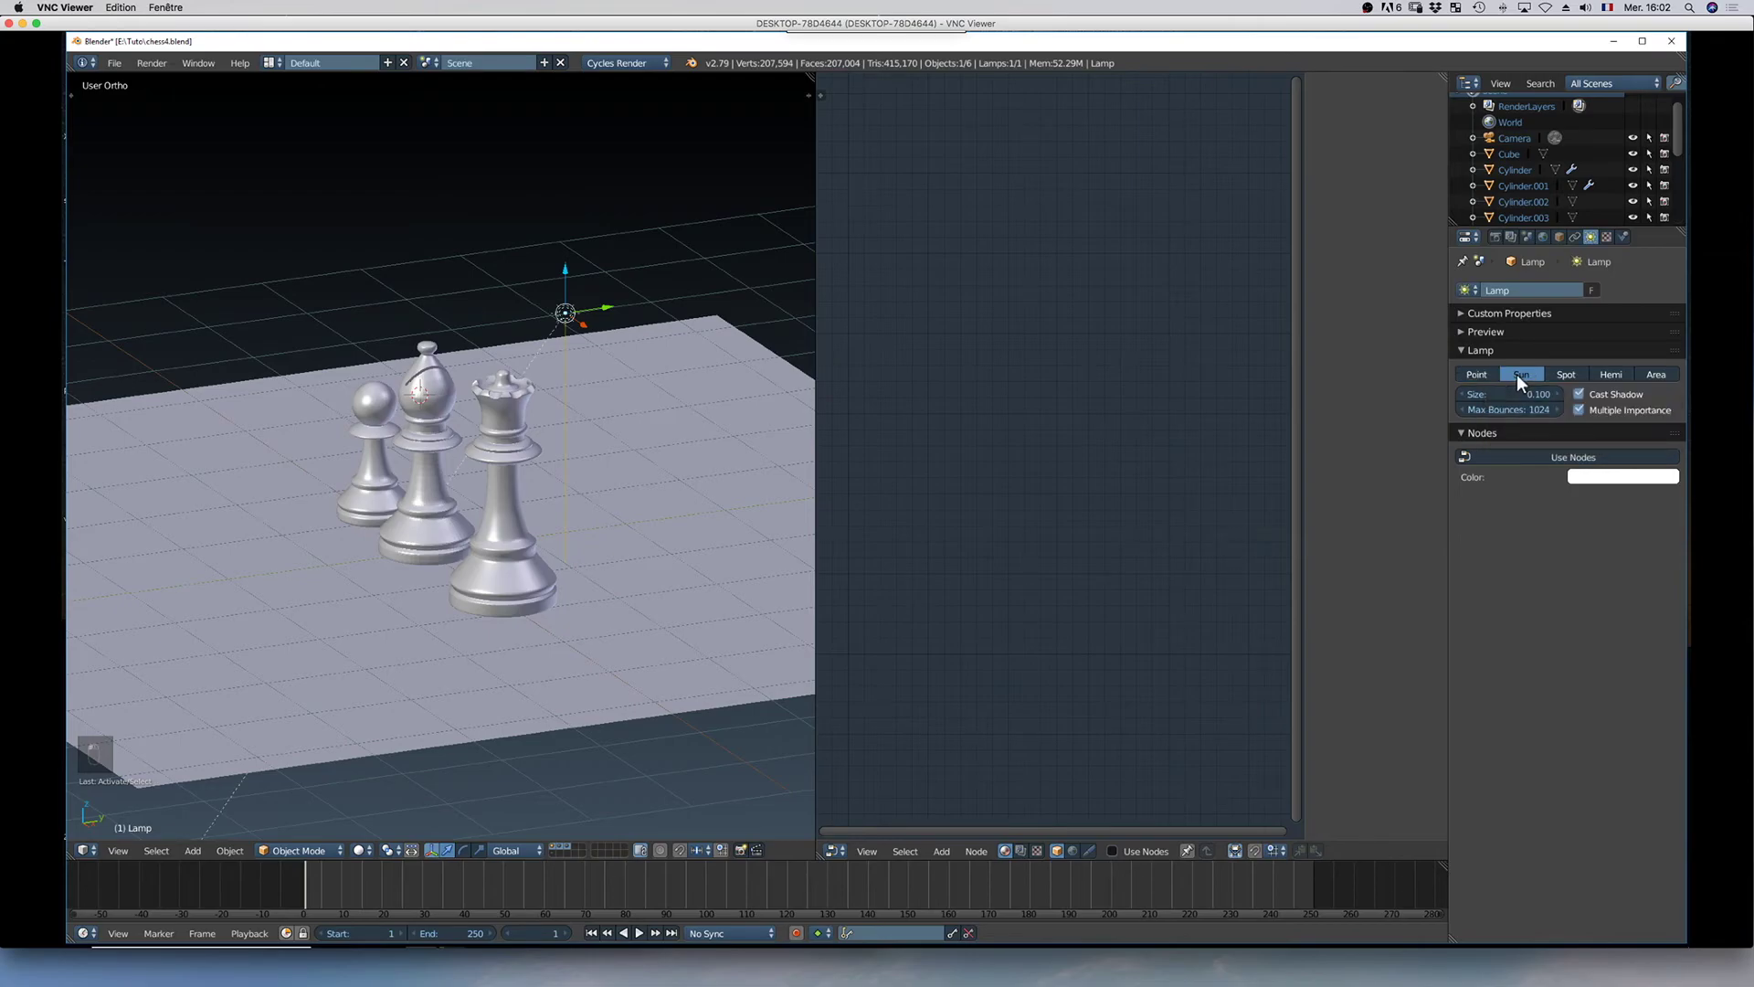
click(1553, 457)
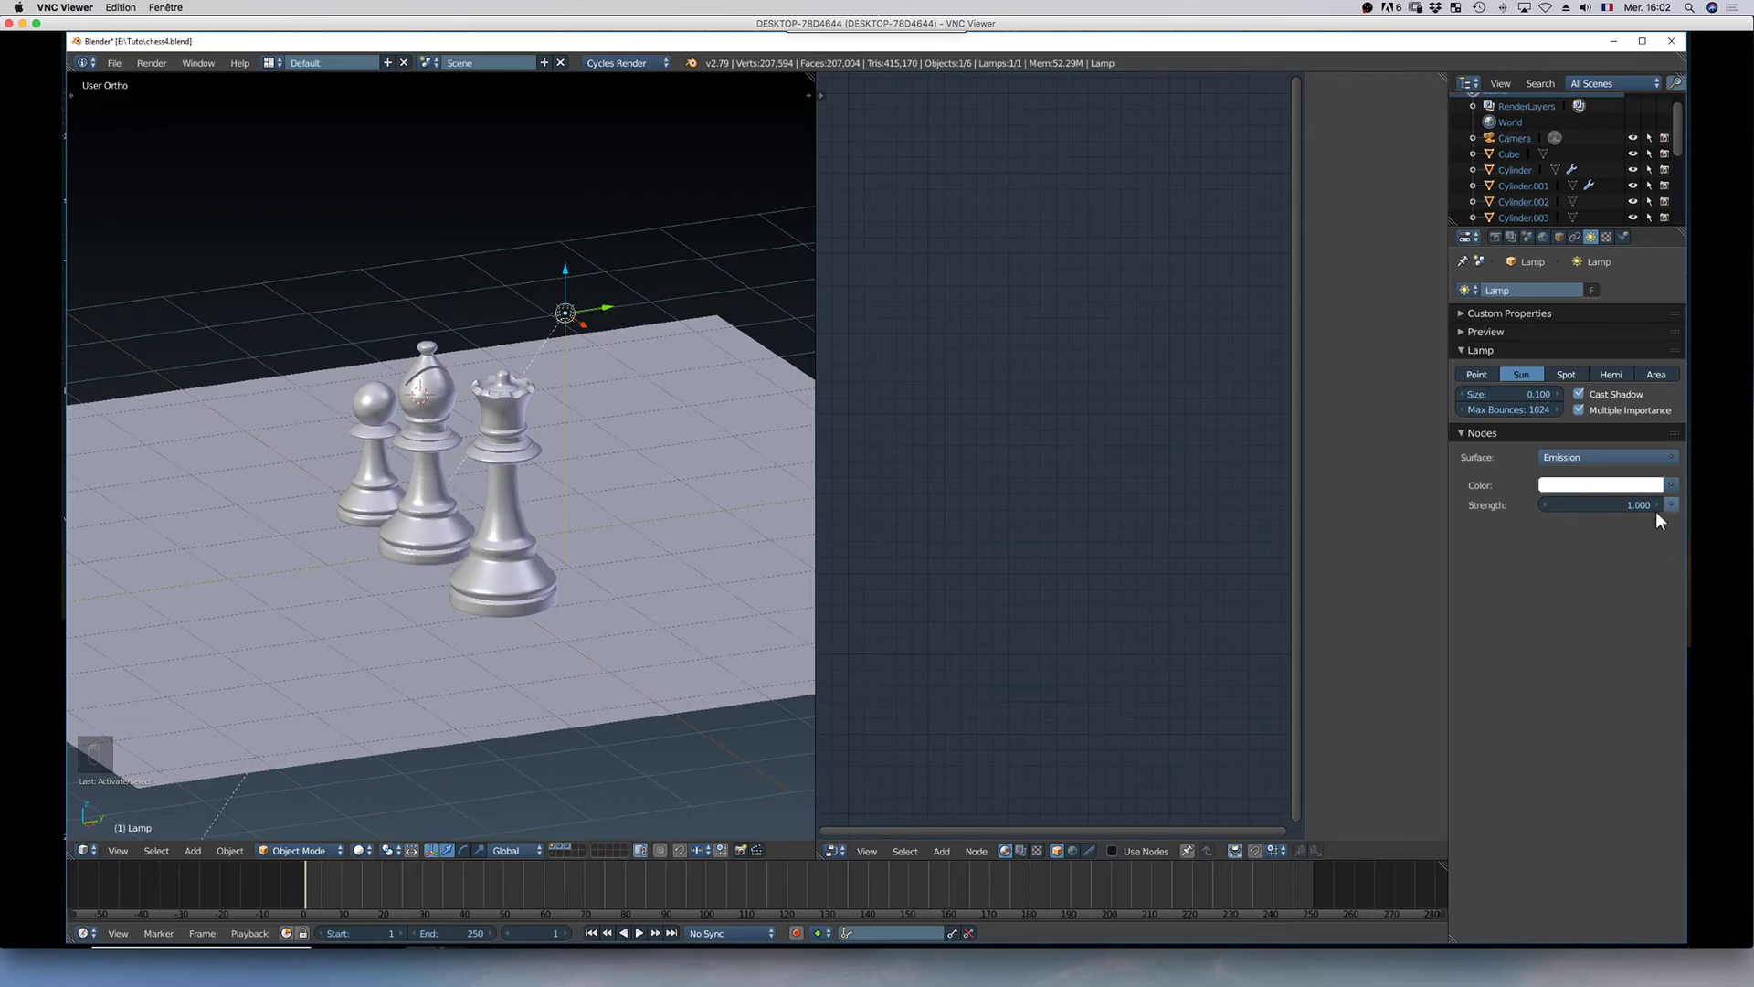
key(shift+z)
scroll(558, 496, up, 5)
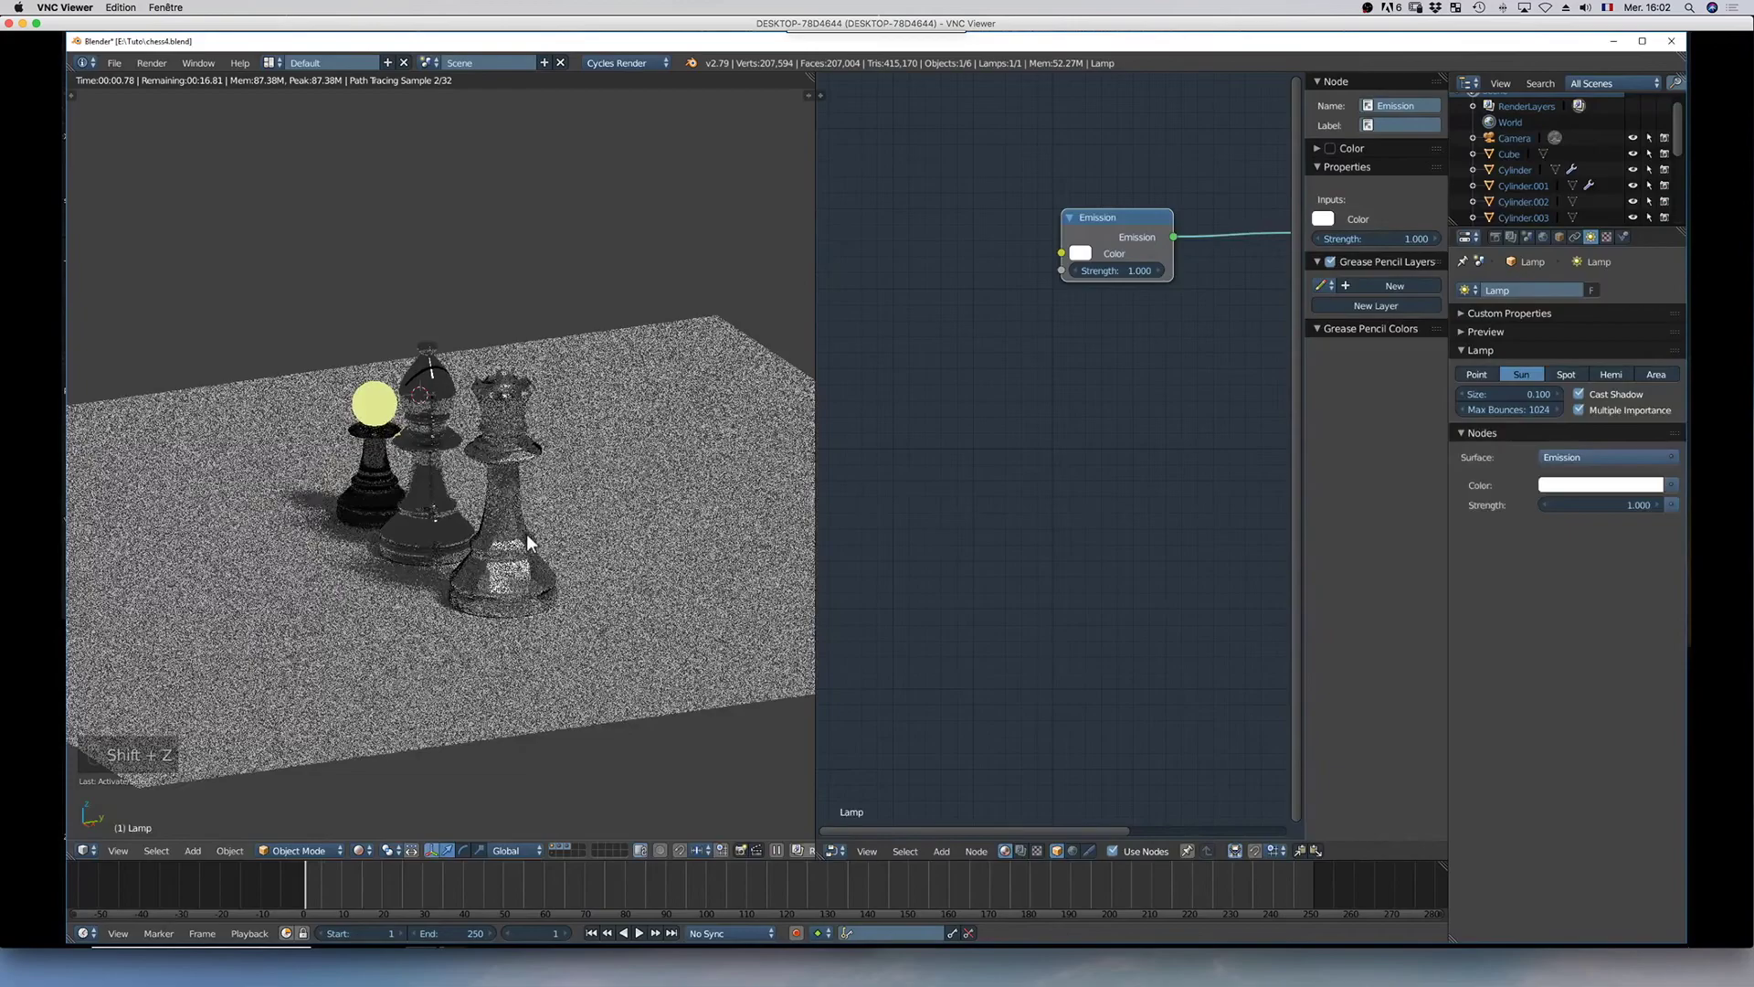
middle_drag(555, 539, 541, 526)
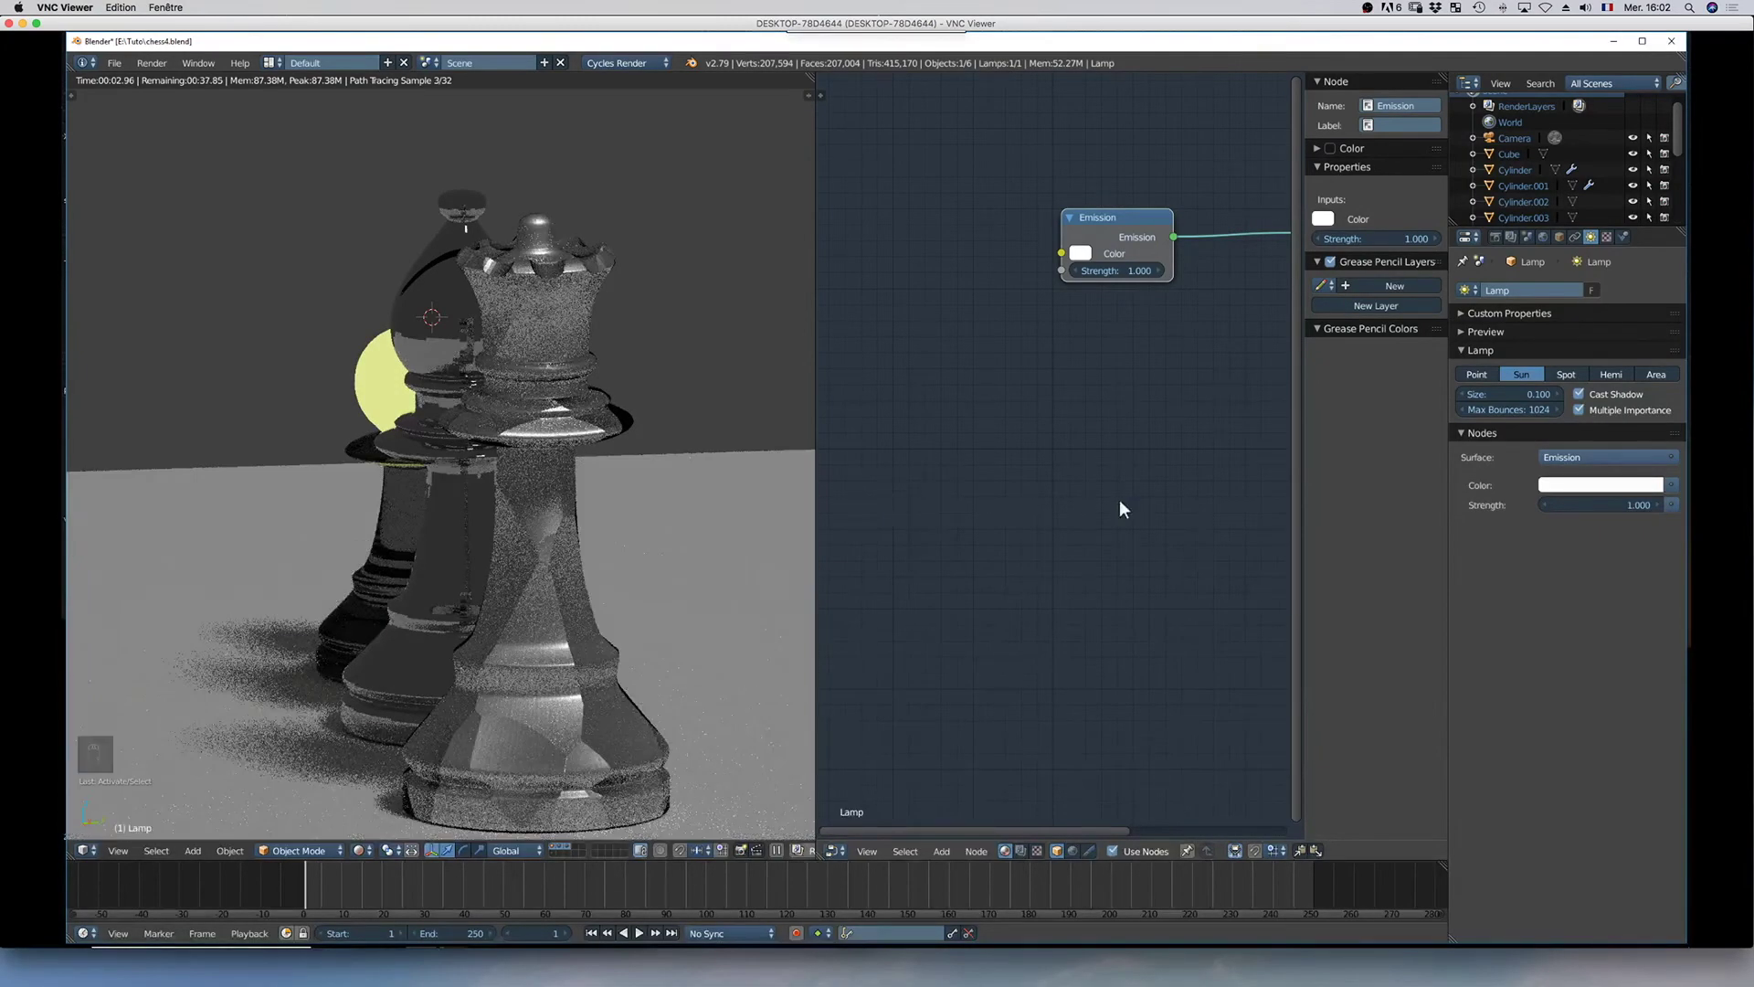
Try sun lamp strengths of 2 and 4, checking the light on the chess pieces
click(1644, 503)
text(2)
key(Return)
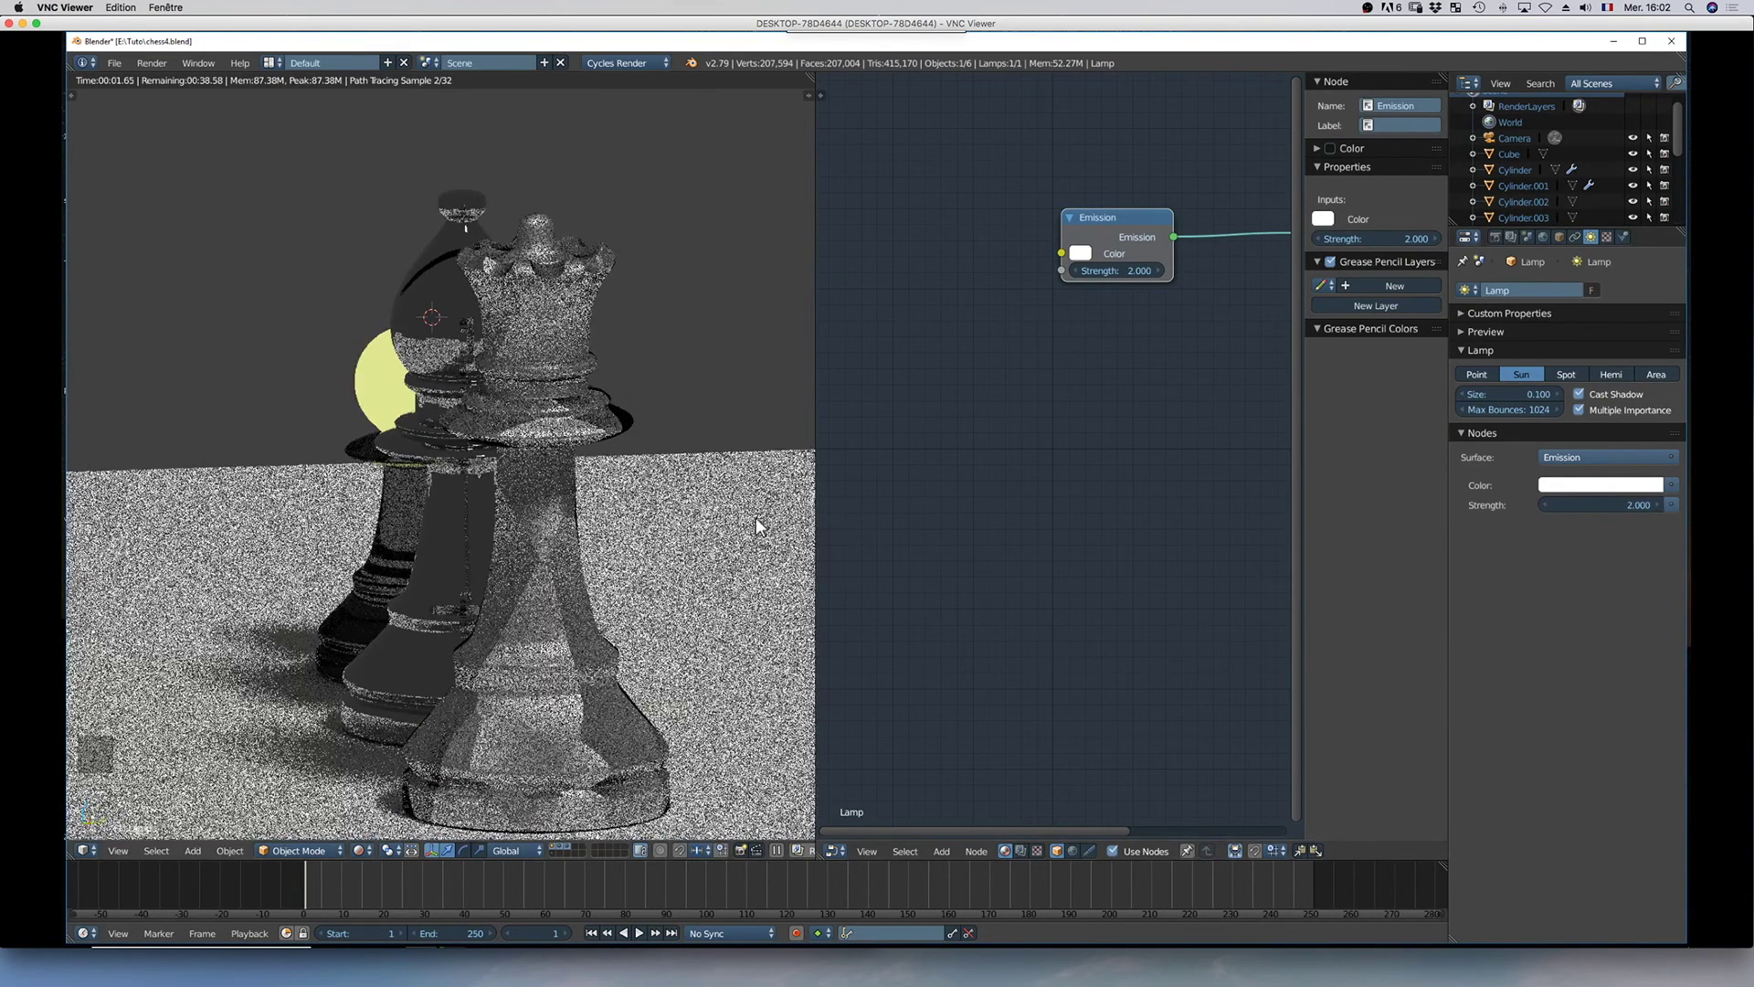
middle_drag(729, 503, 757, 507)
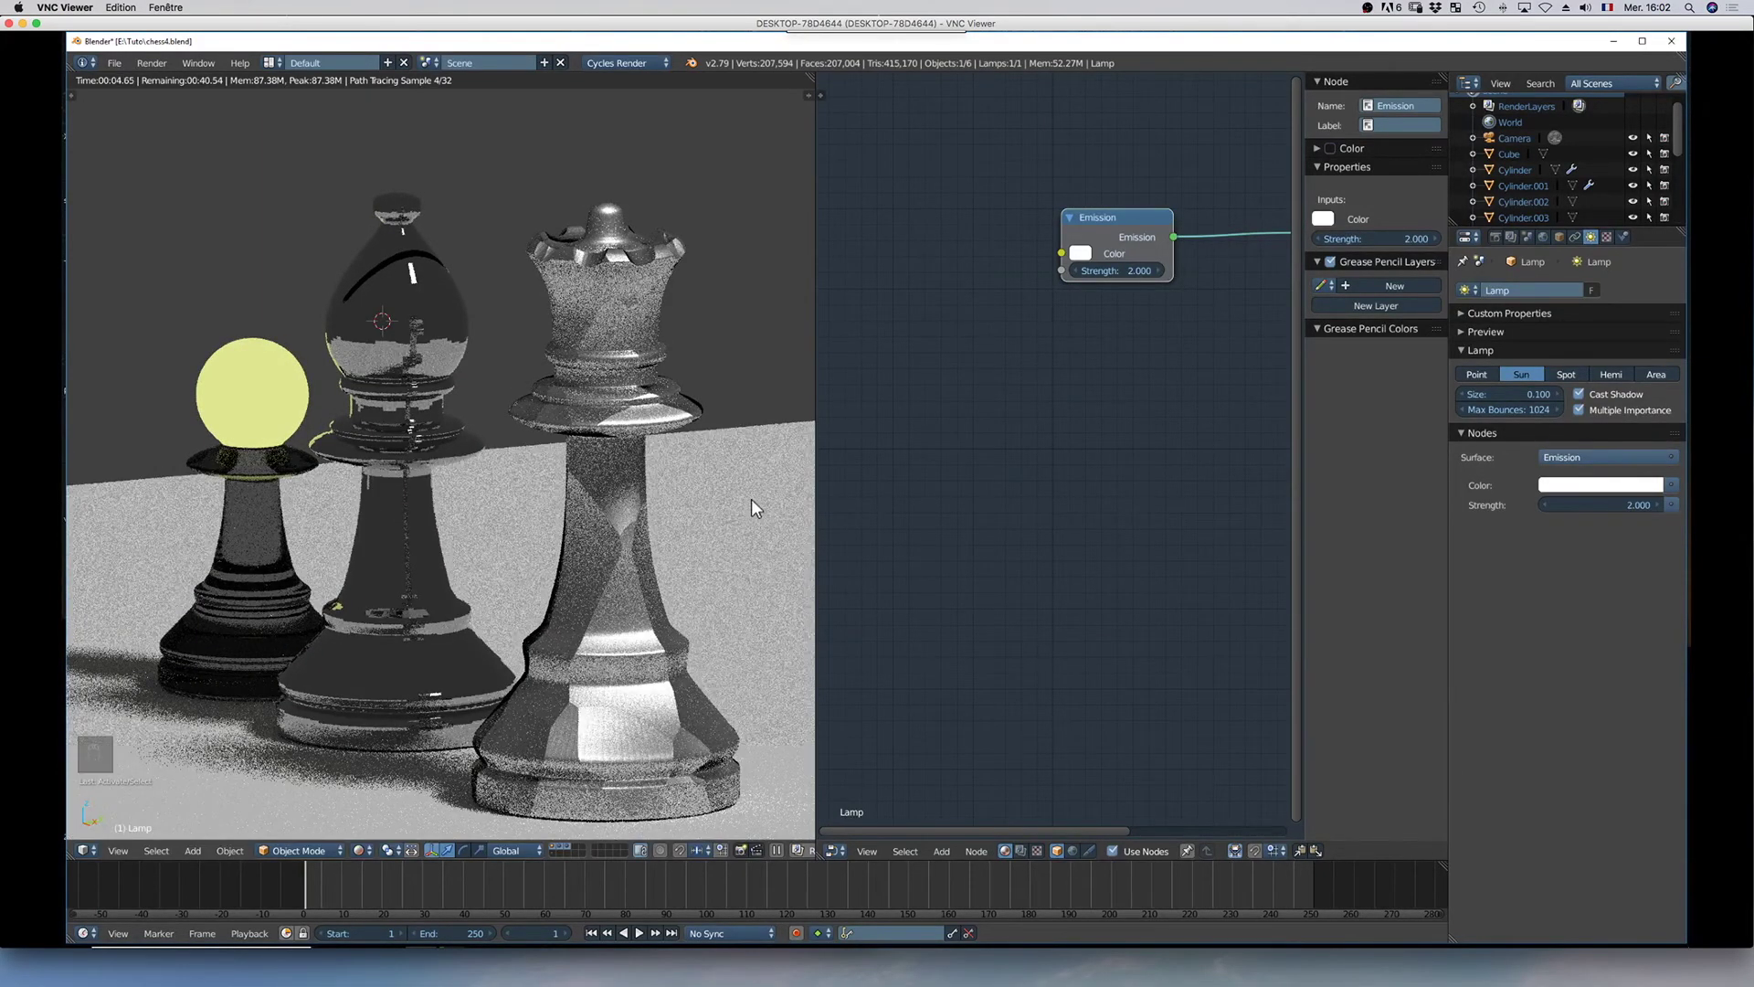
click(1642, 503)
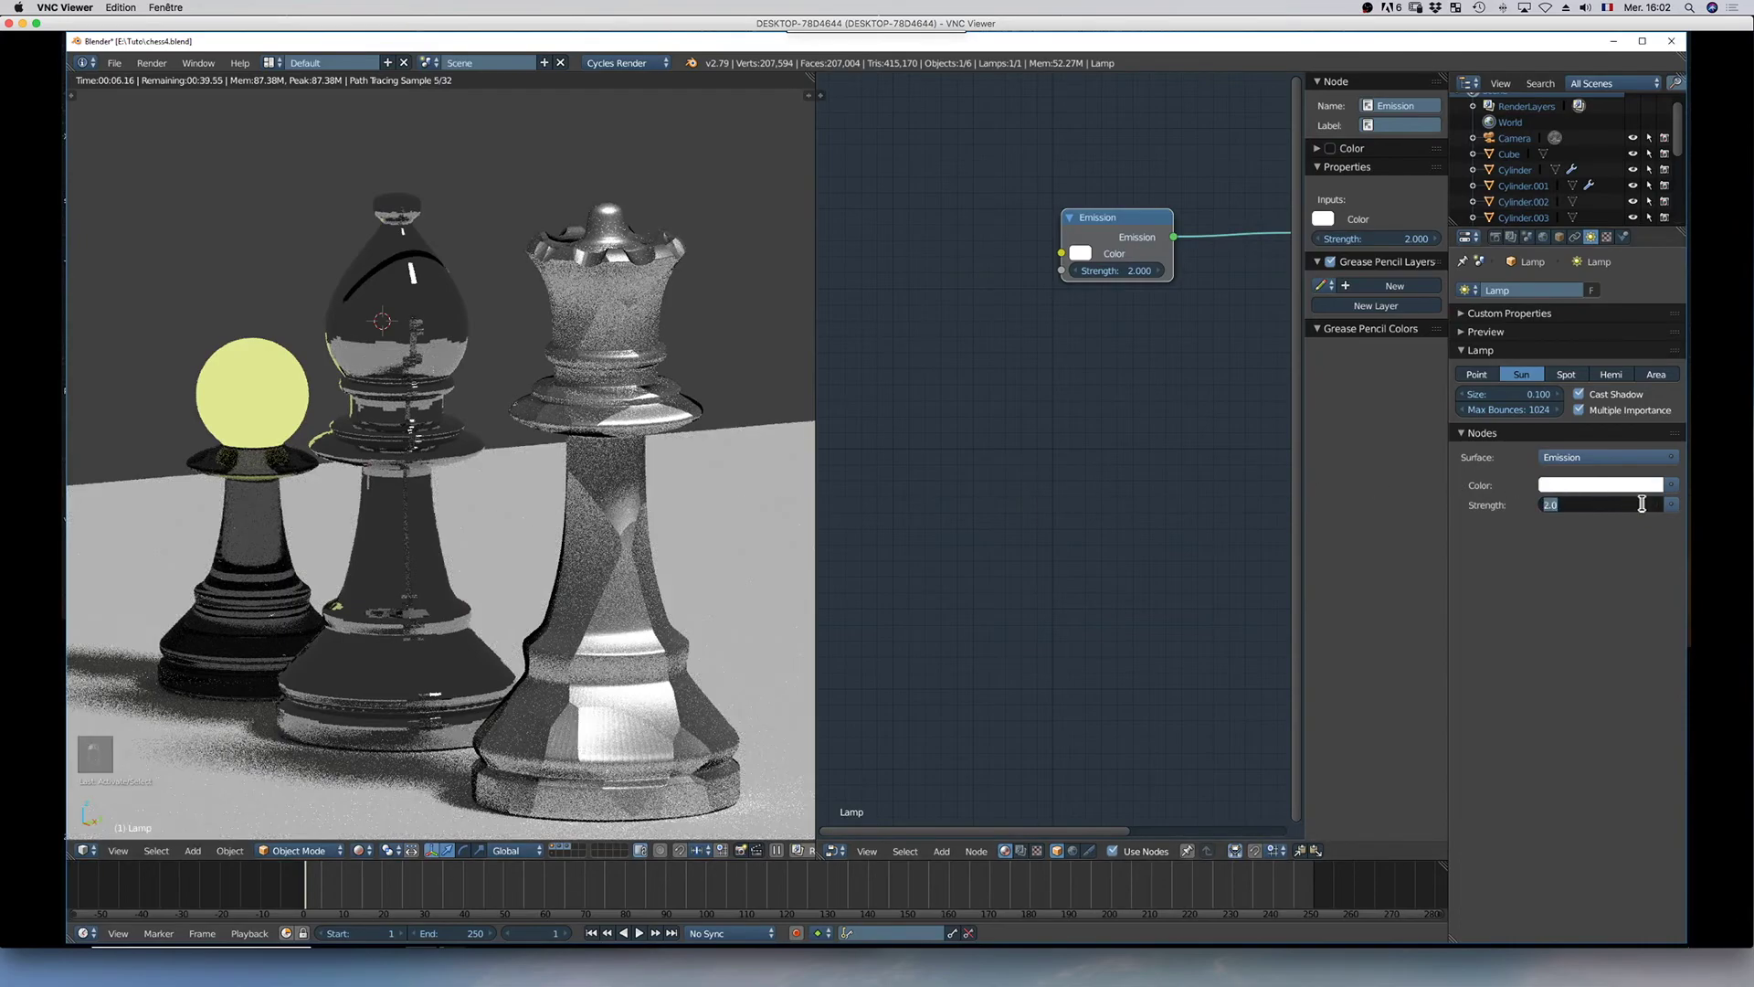
text(4)
key(Return)
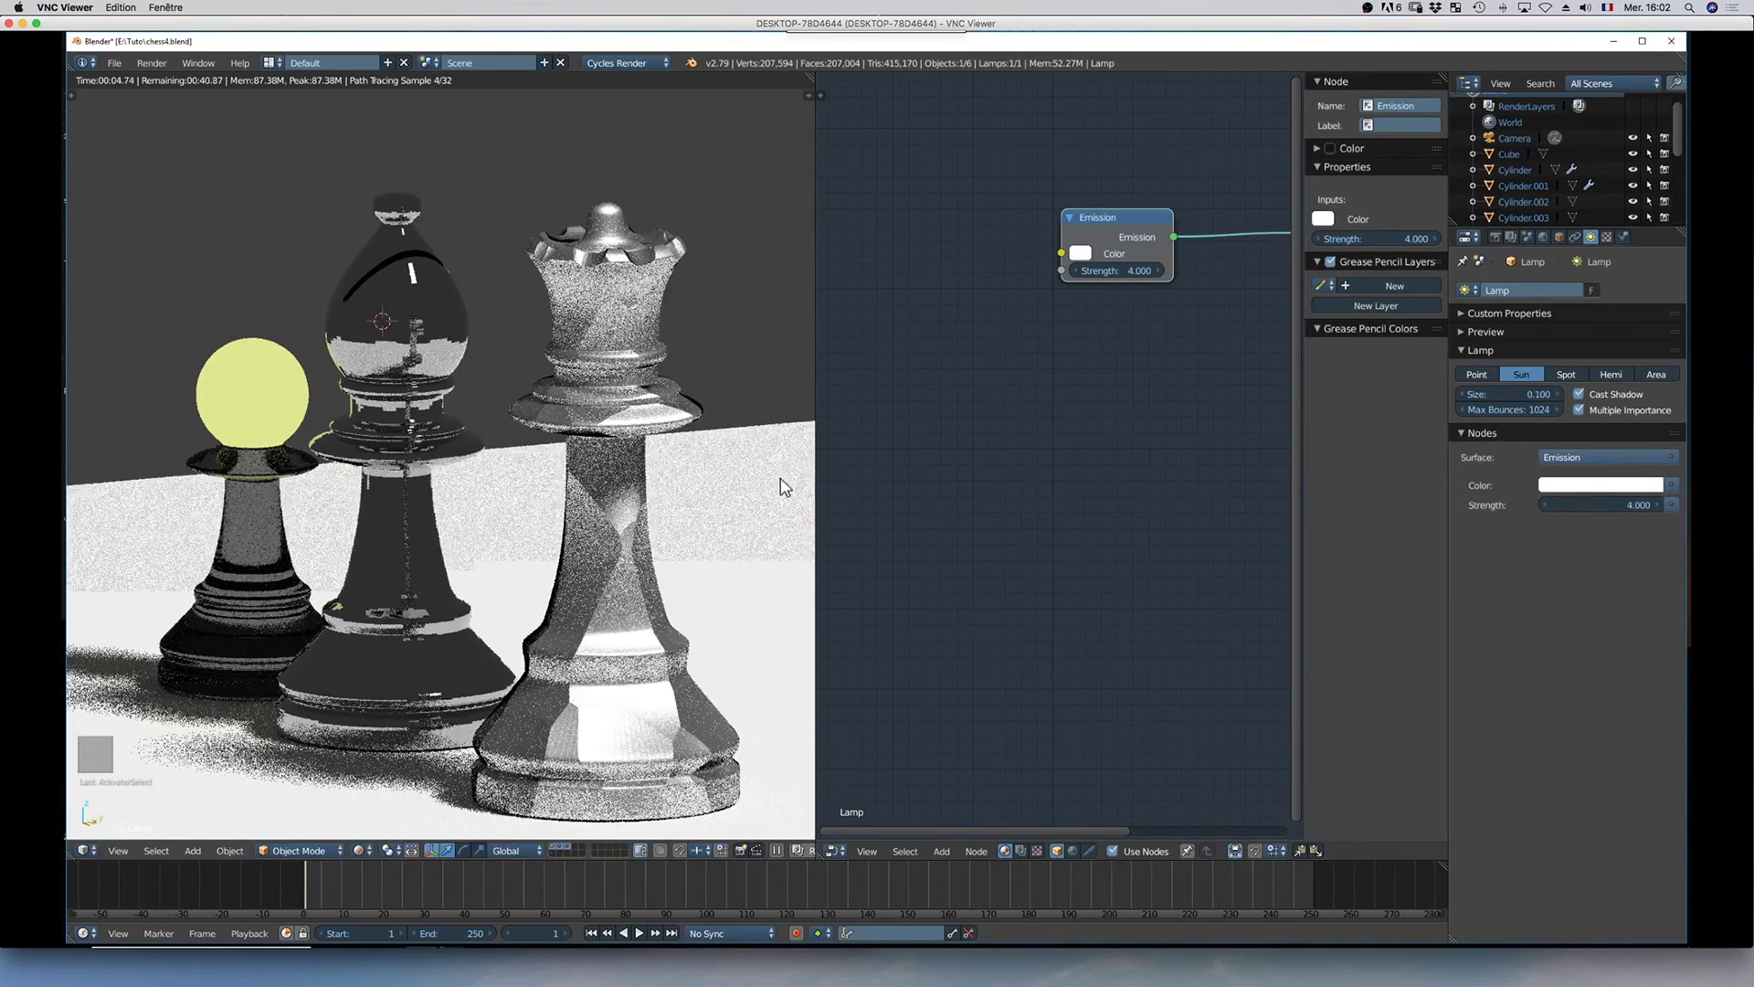
middle_drag(778, 488, 763, 498)
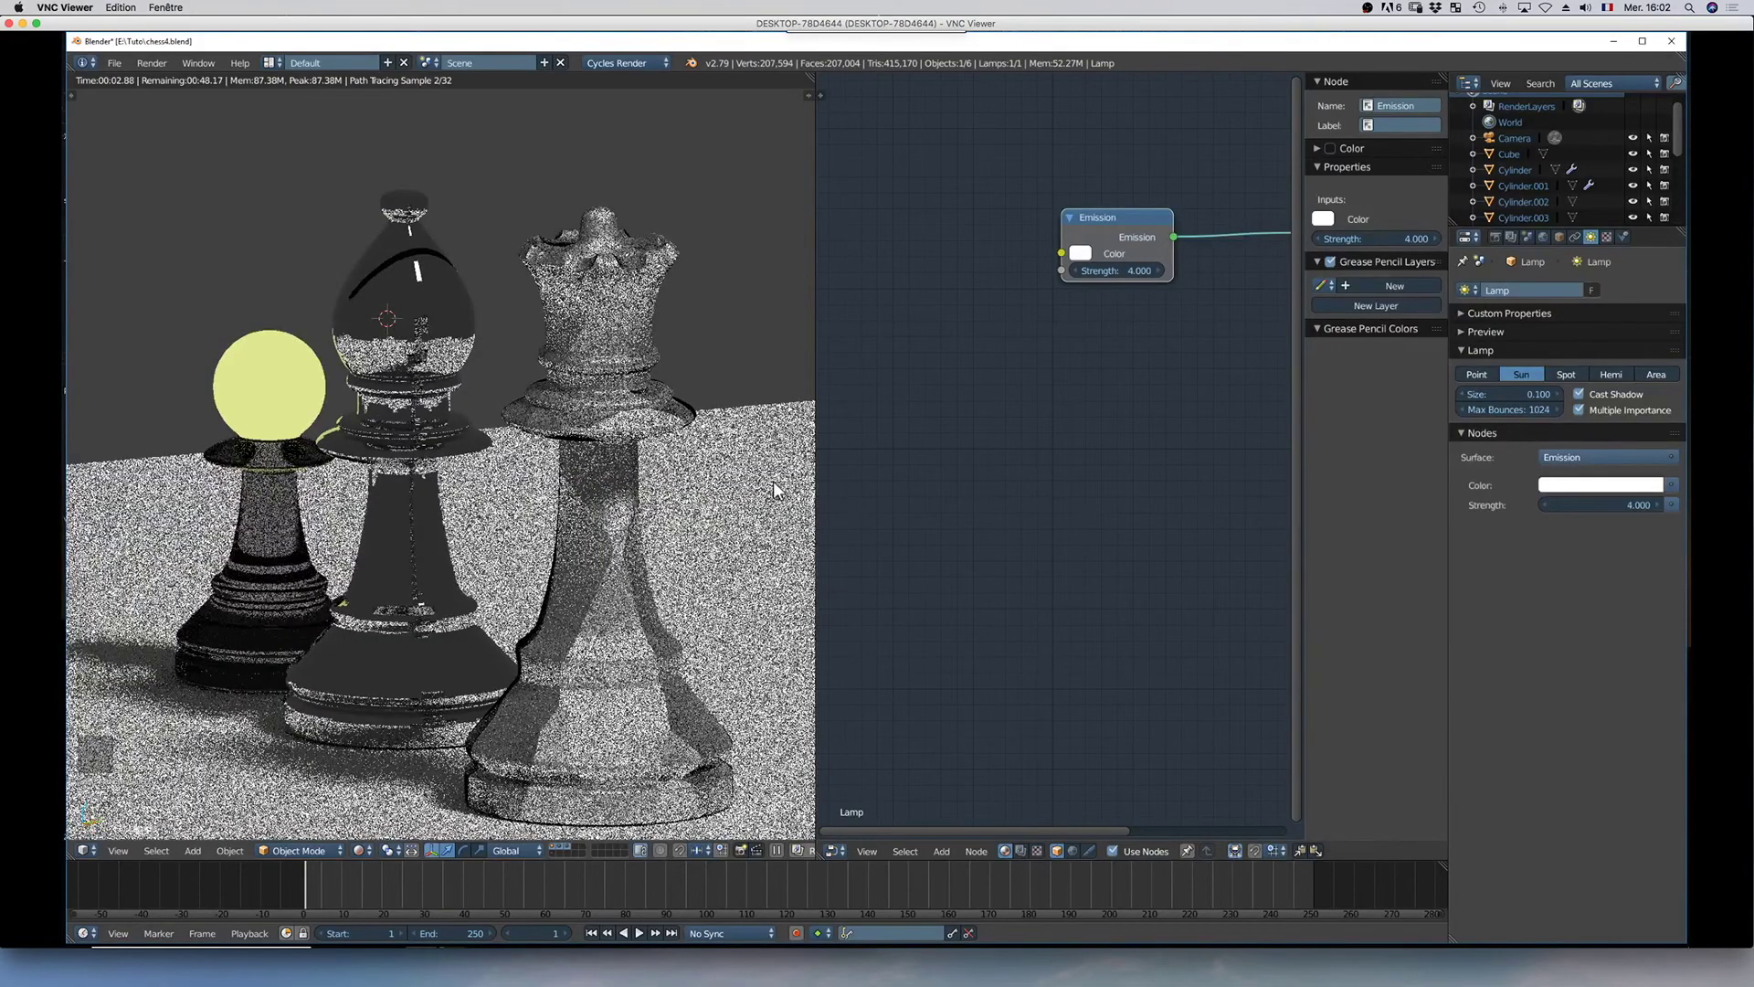
middle_drag(774, 481, 774, 477)
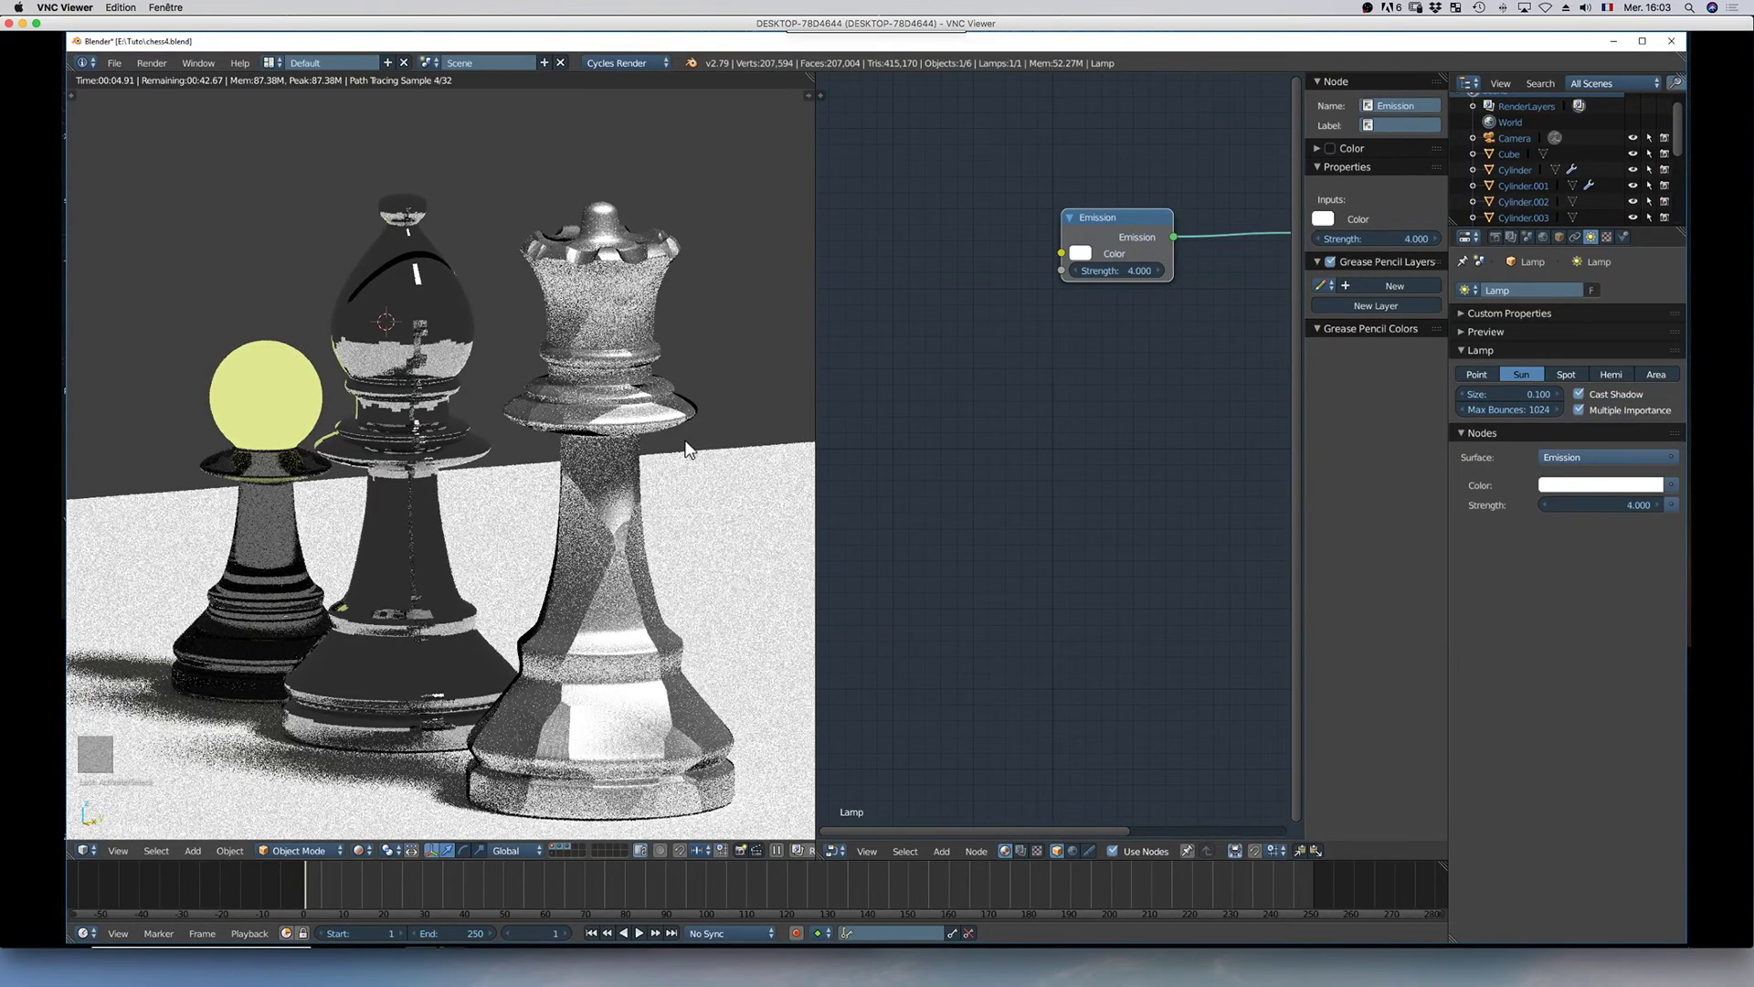
Select the queen, look through the camera, and orbit it to frame the three pieces diagonally with the queen in front
right_click(585, 419)
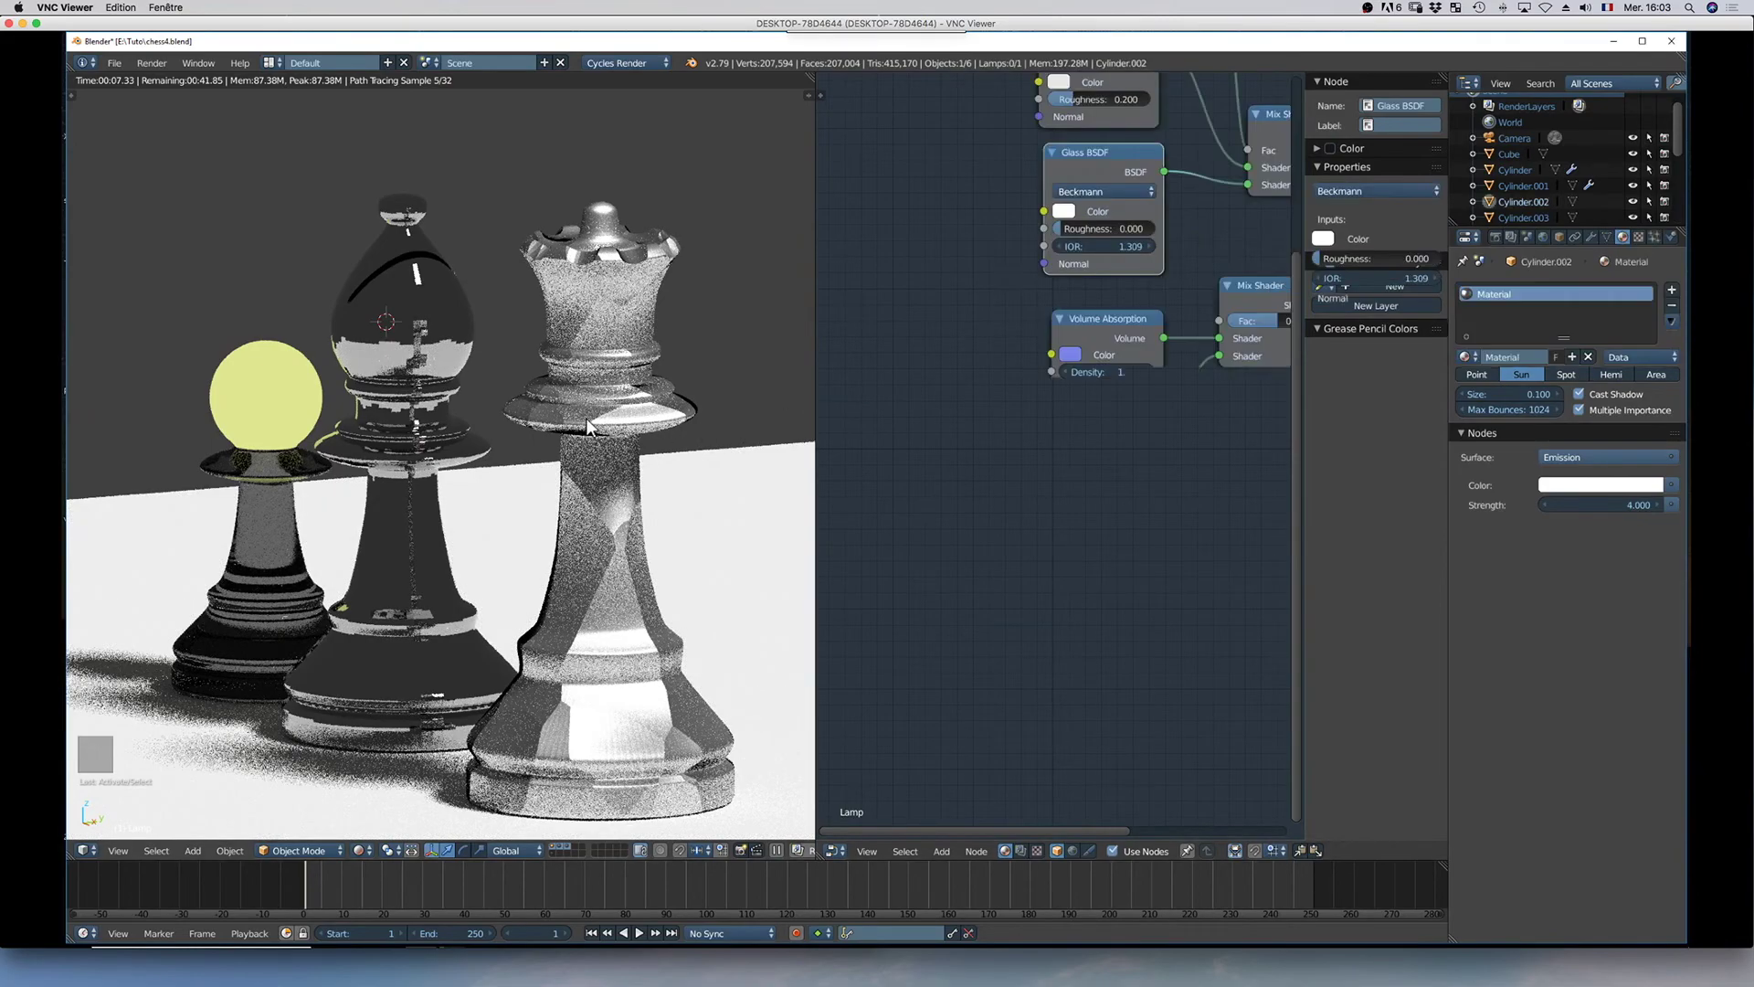
scroll(1058, 466, down, 3)
middle_drag(917, 343, 817, 454)
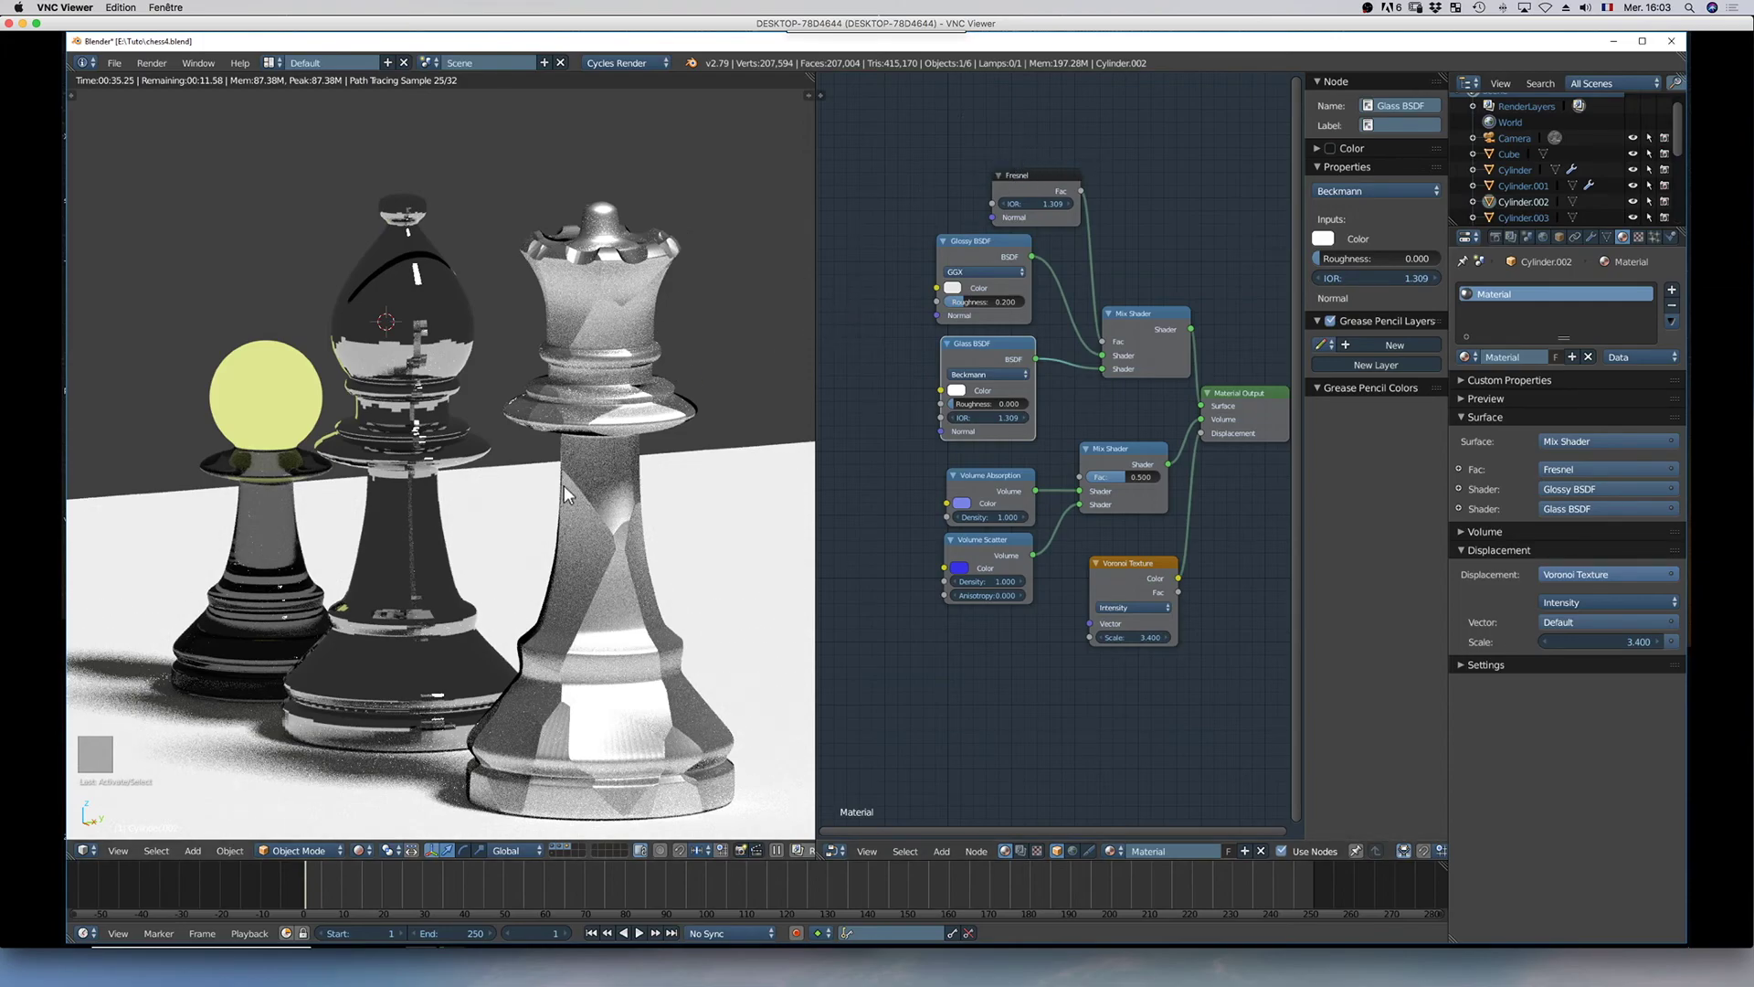
middle_drag(649, 532, 673, 539)
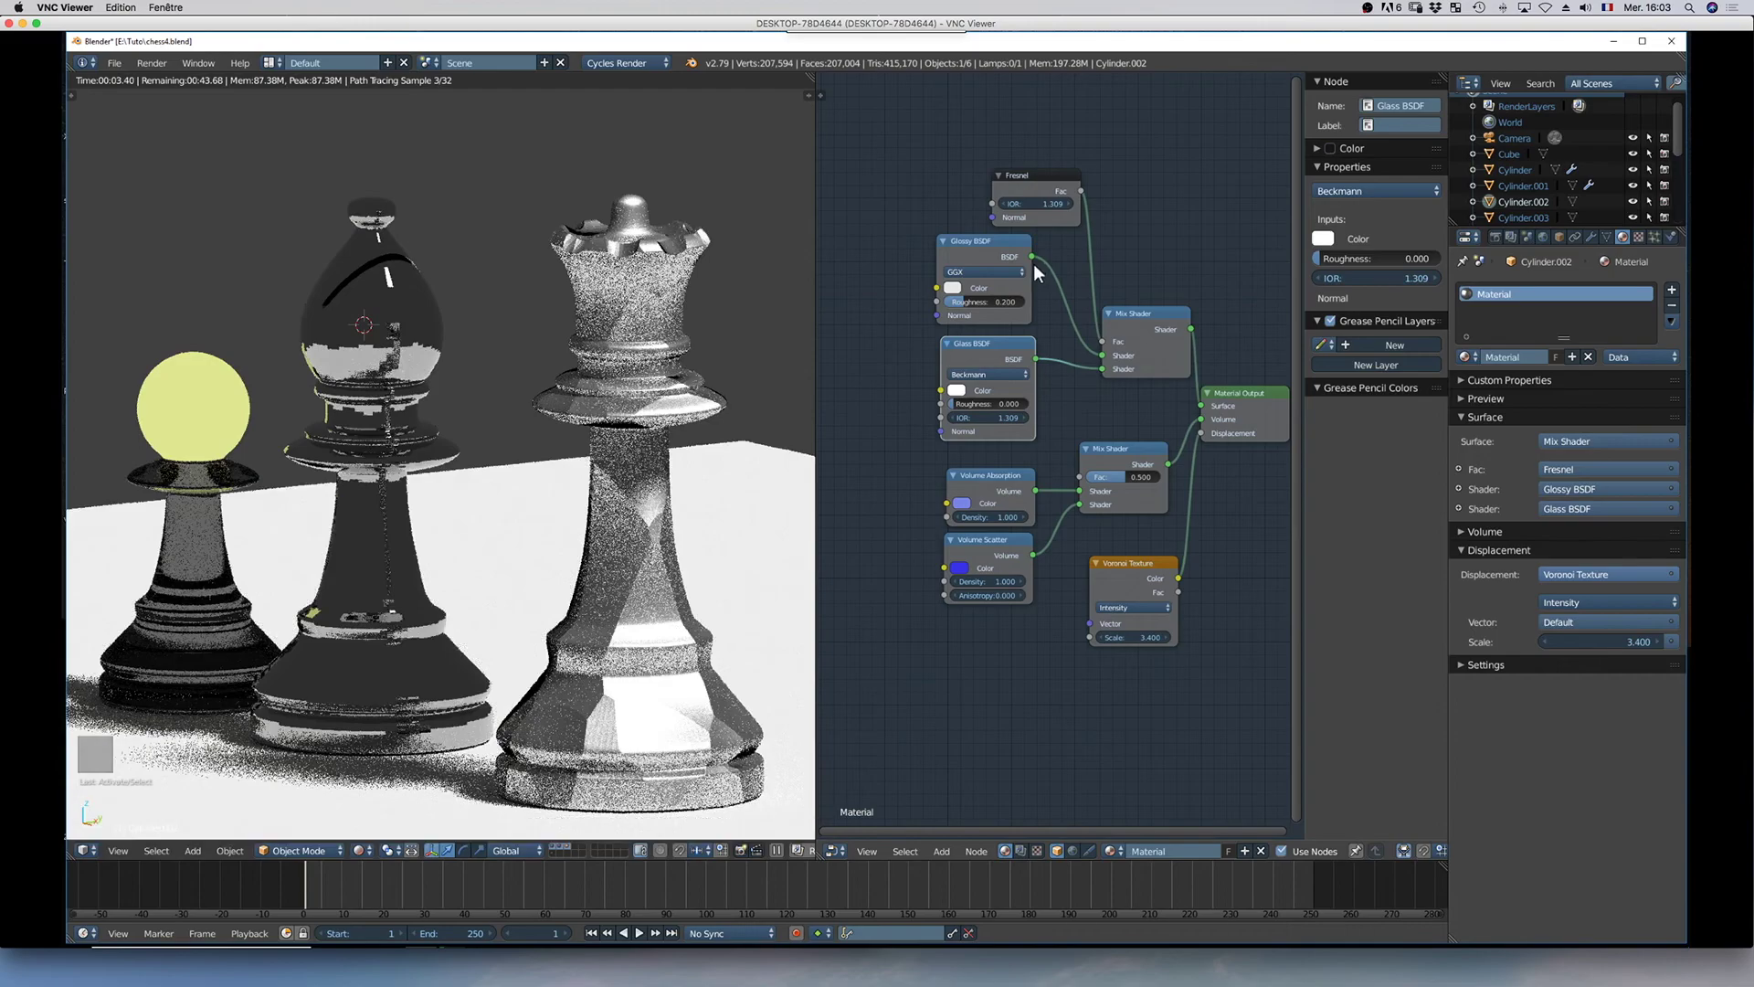
key(KP_0)
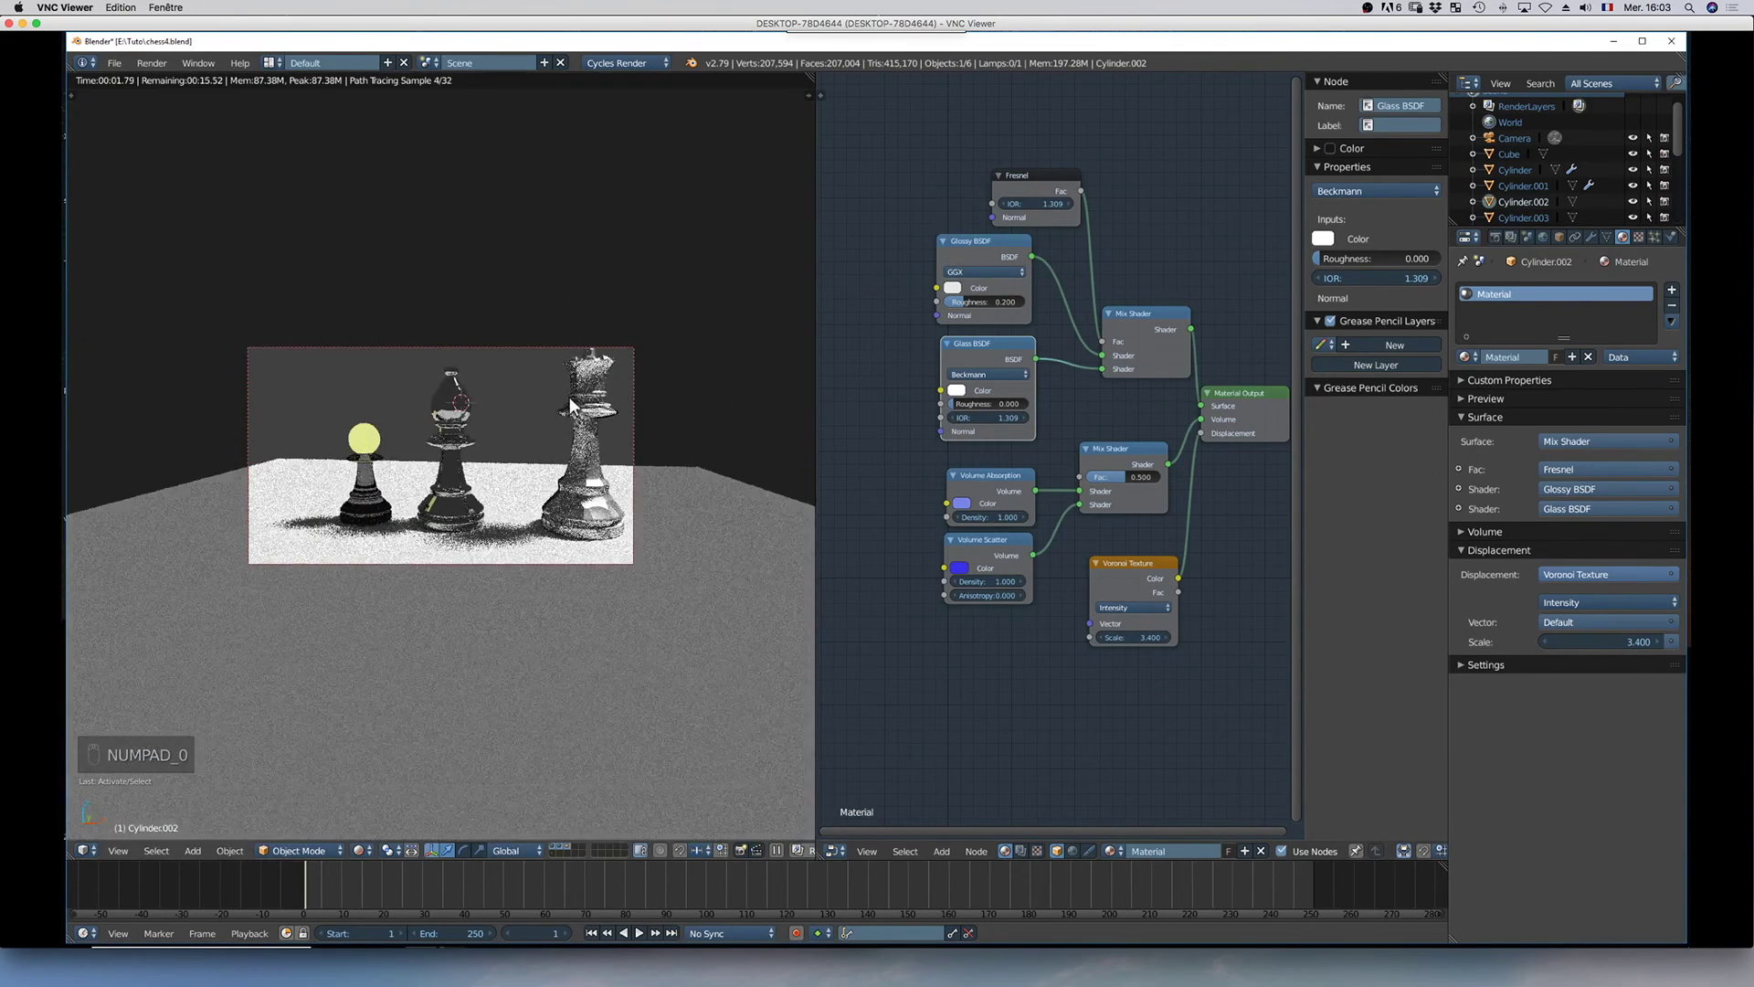
middle_drag(538, 406, 457, 395)
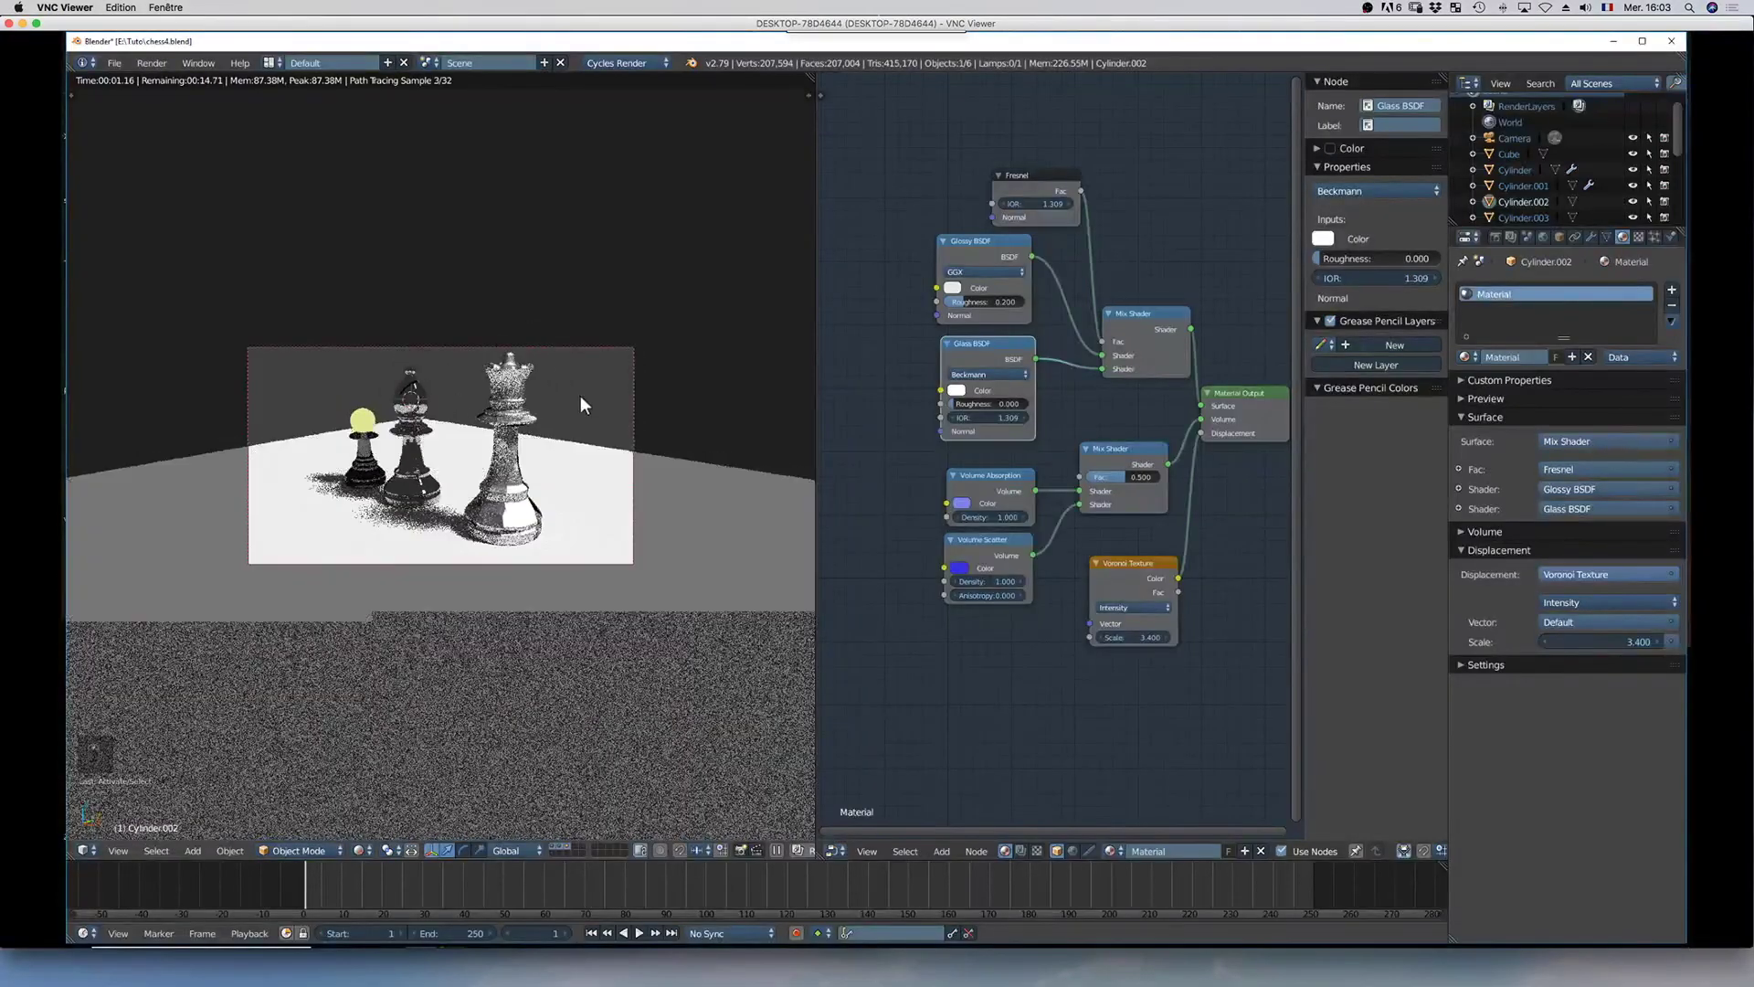
Enable nodes for the World background and lighten its color to a mid grey
click(1542, 239)
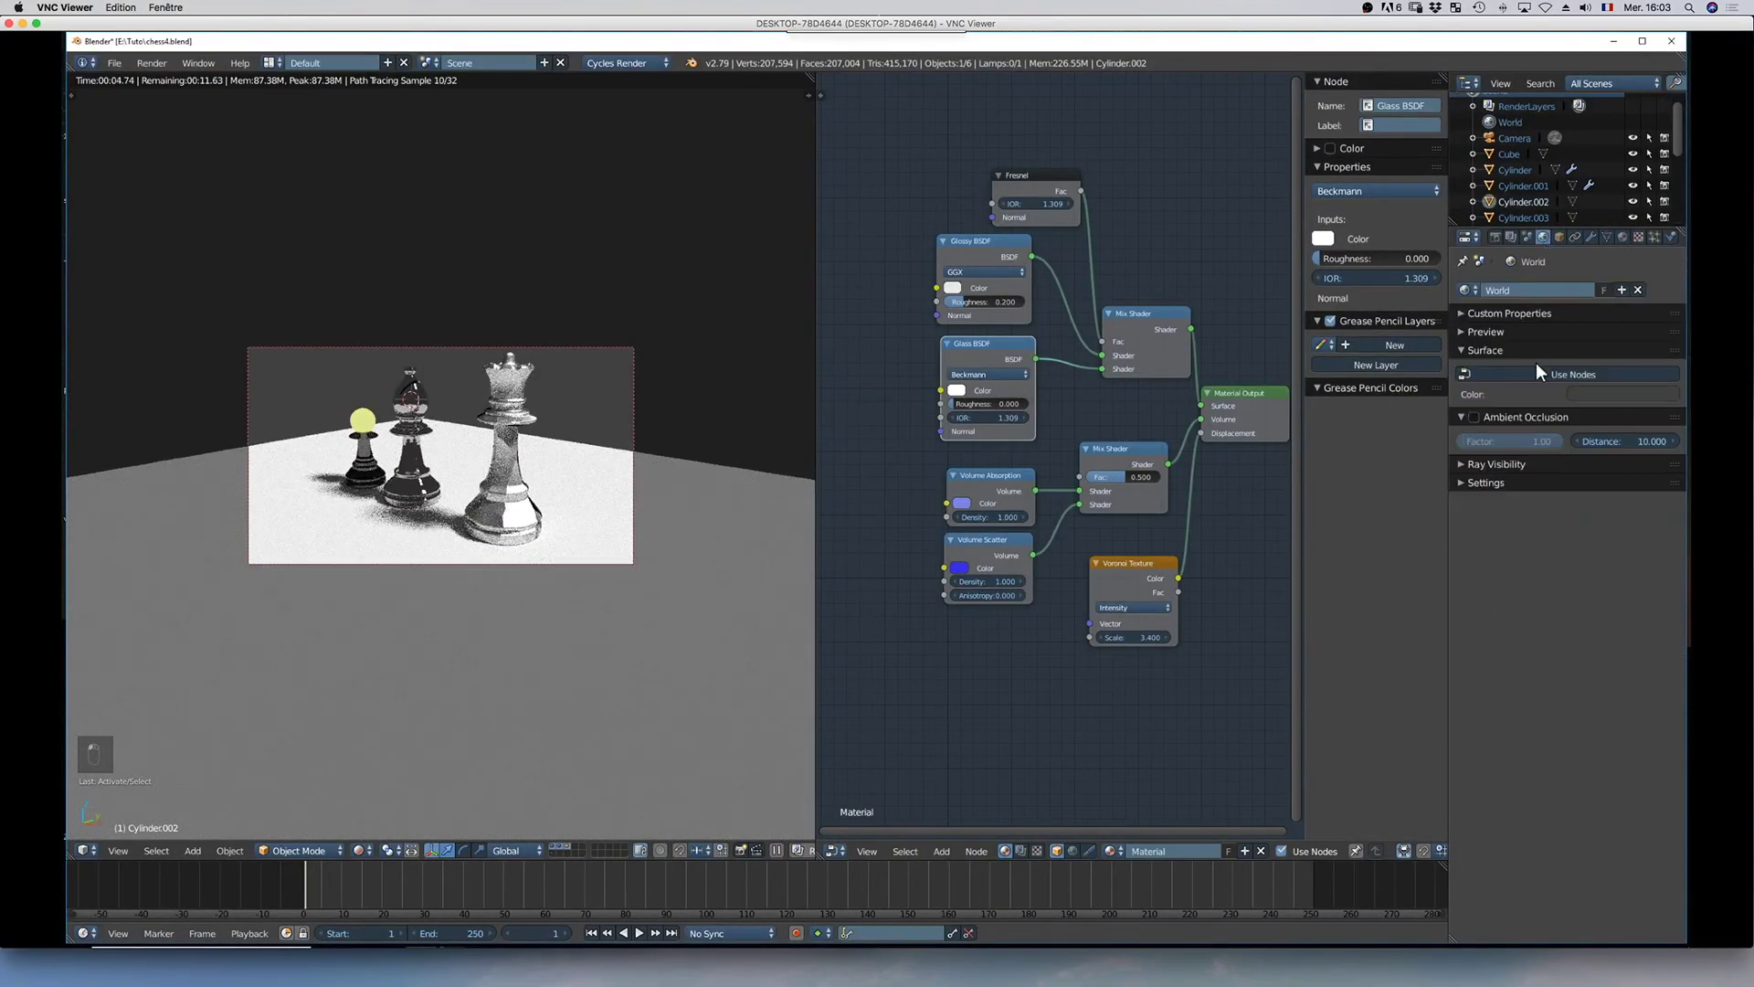
click(1588, 374)
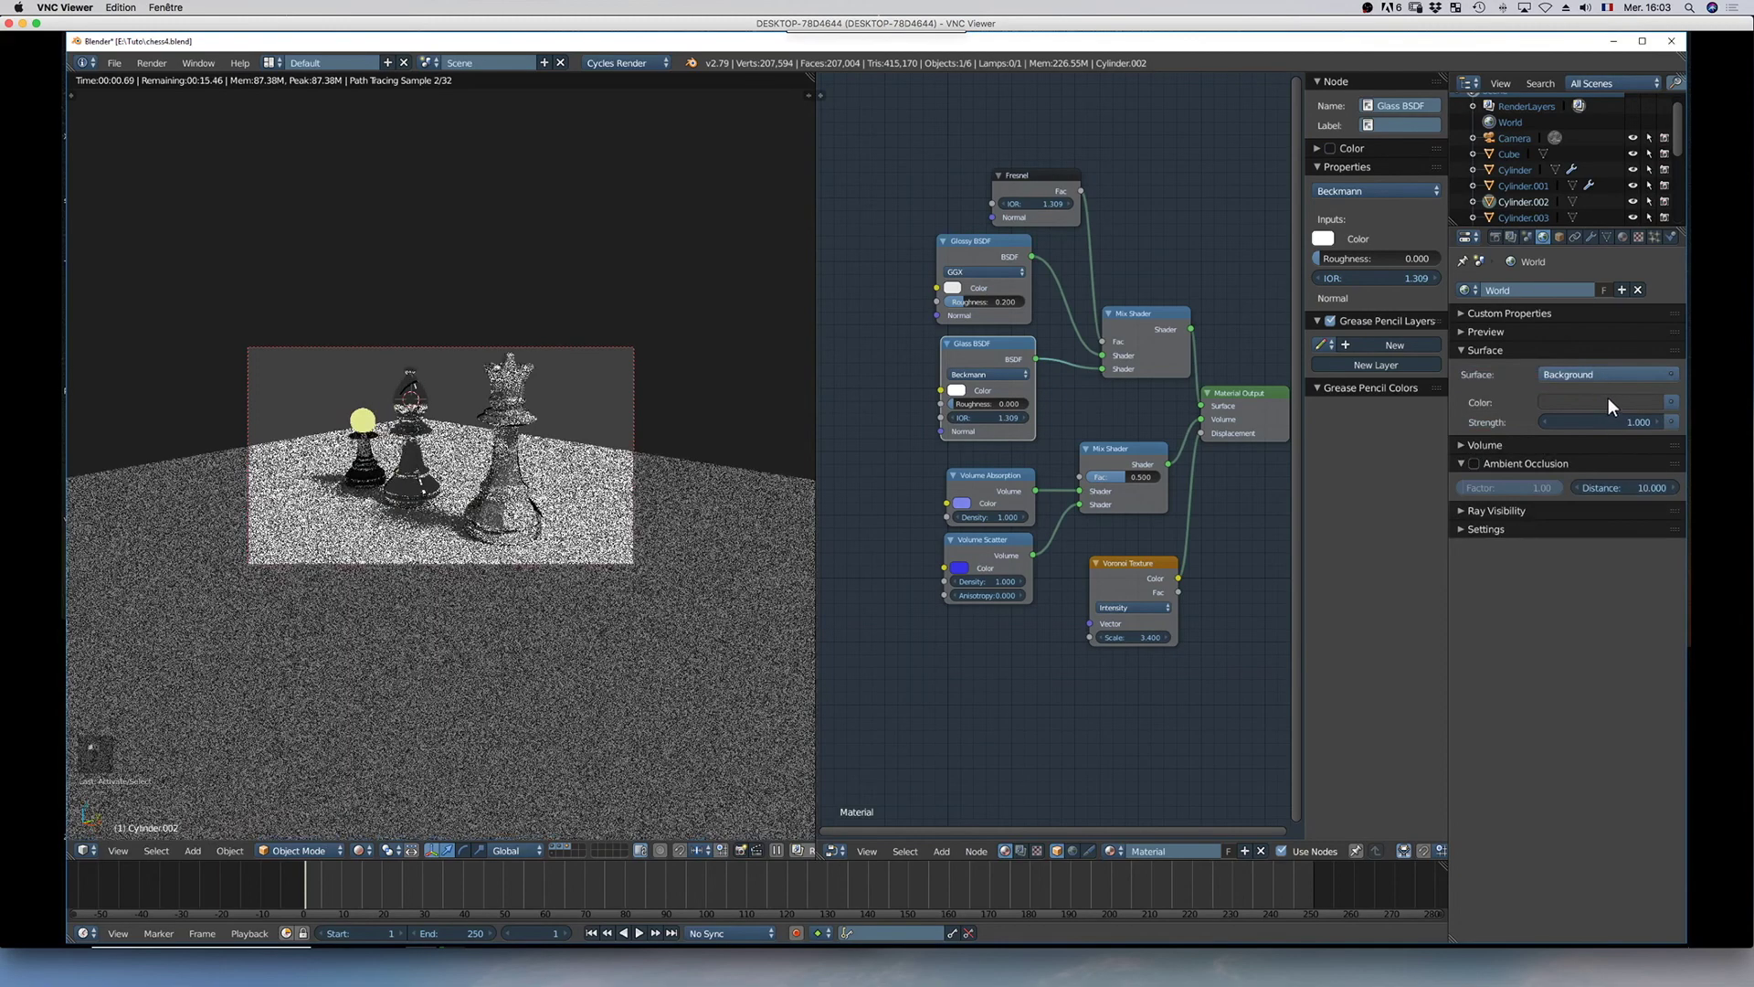
click(1608, 402)
drag(1648, 254, 1648, 232)
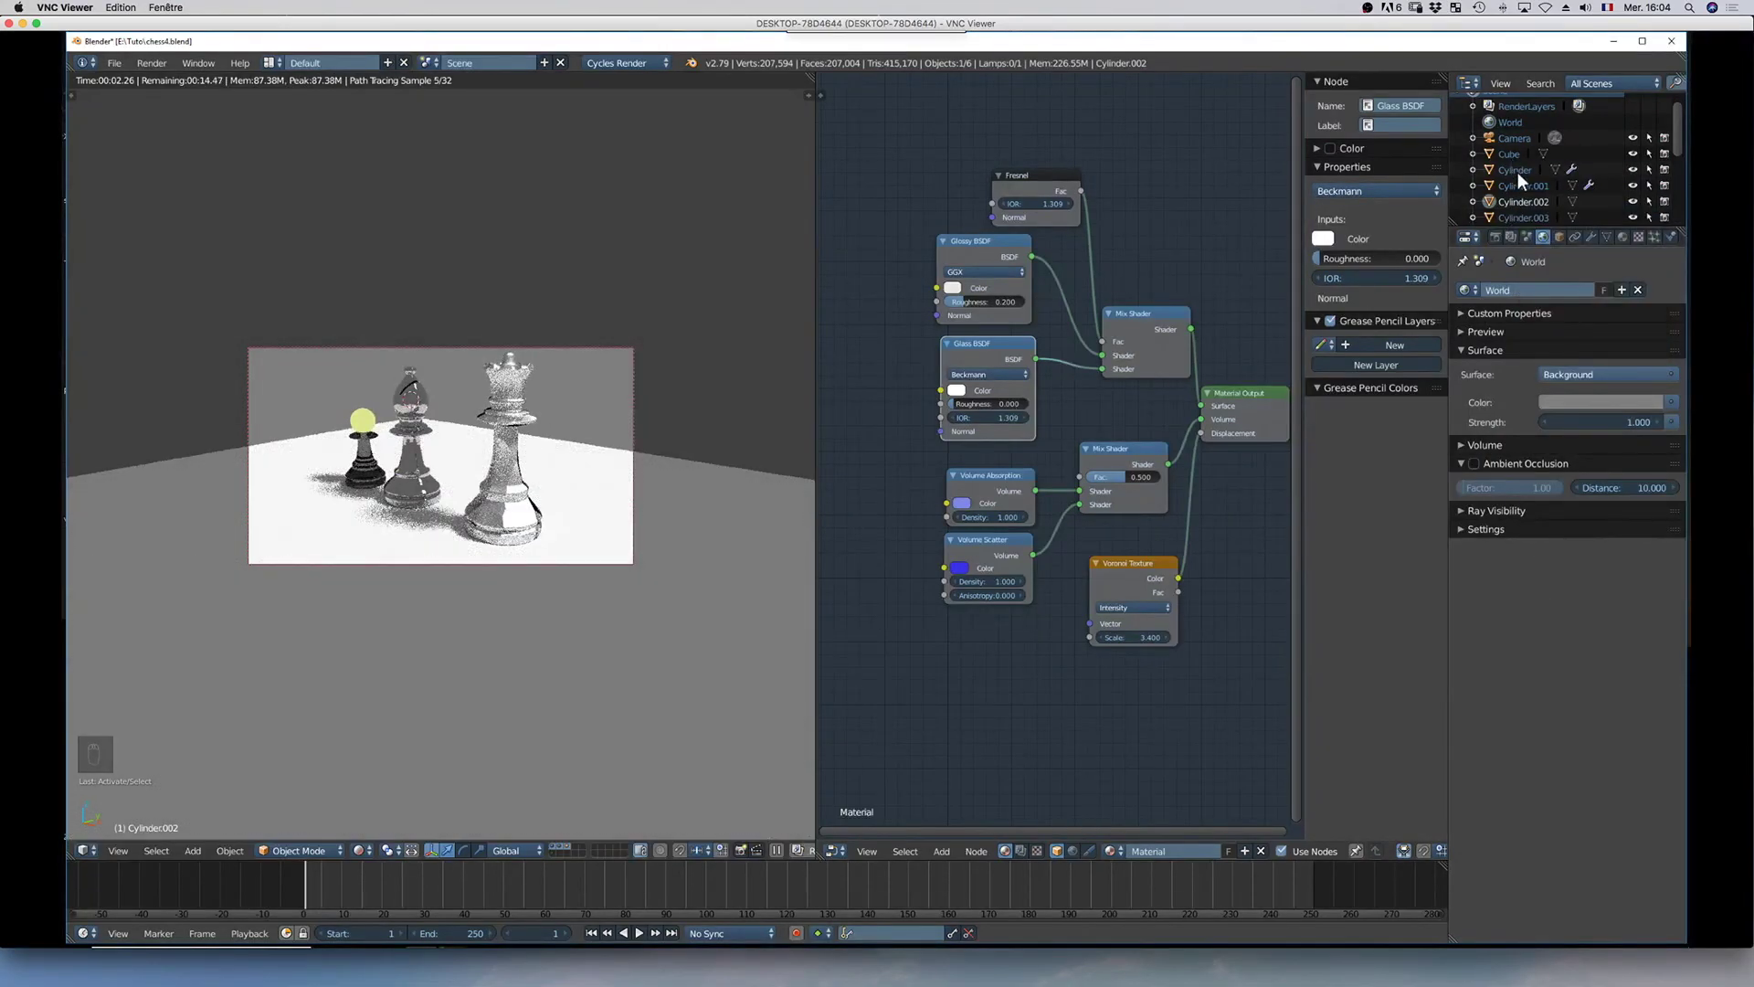
Select the lamp in the scene's object list and set its emission strength to 3
scroll(1515, 192, down, 5)
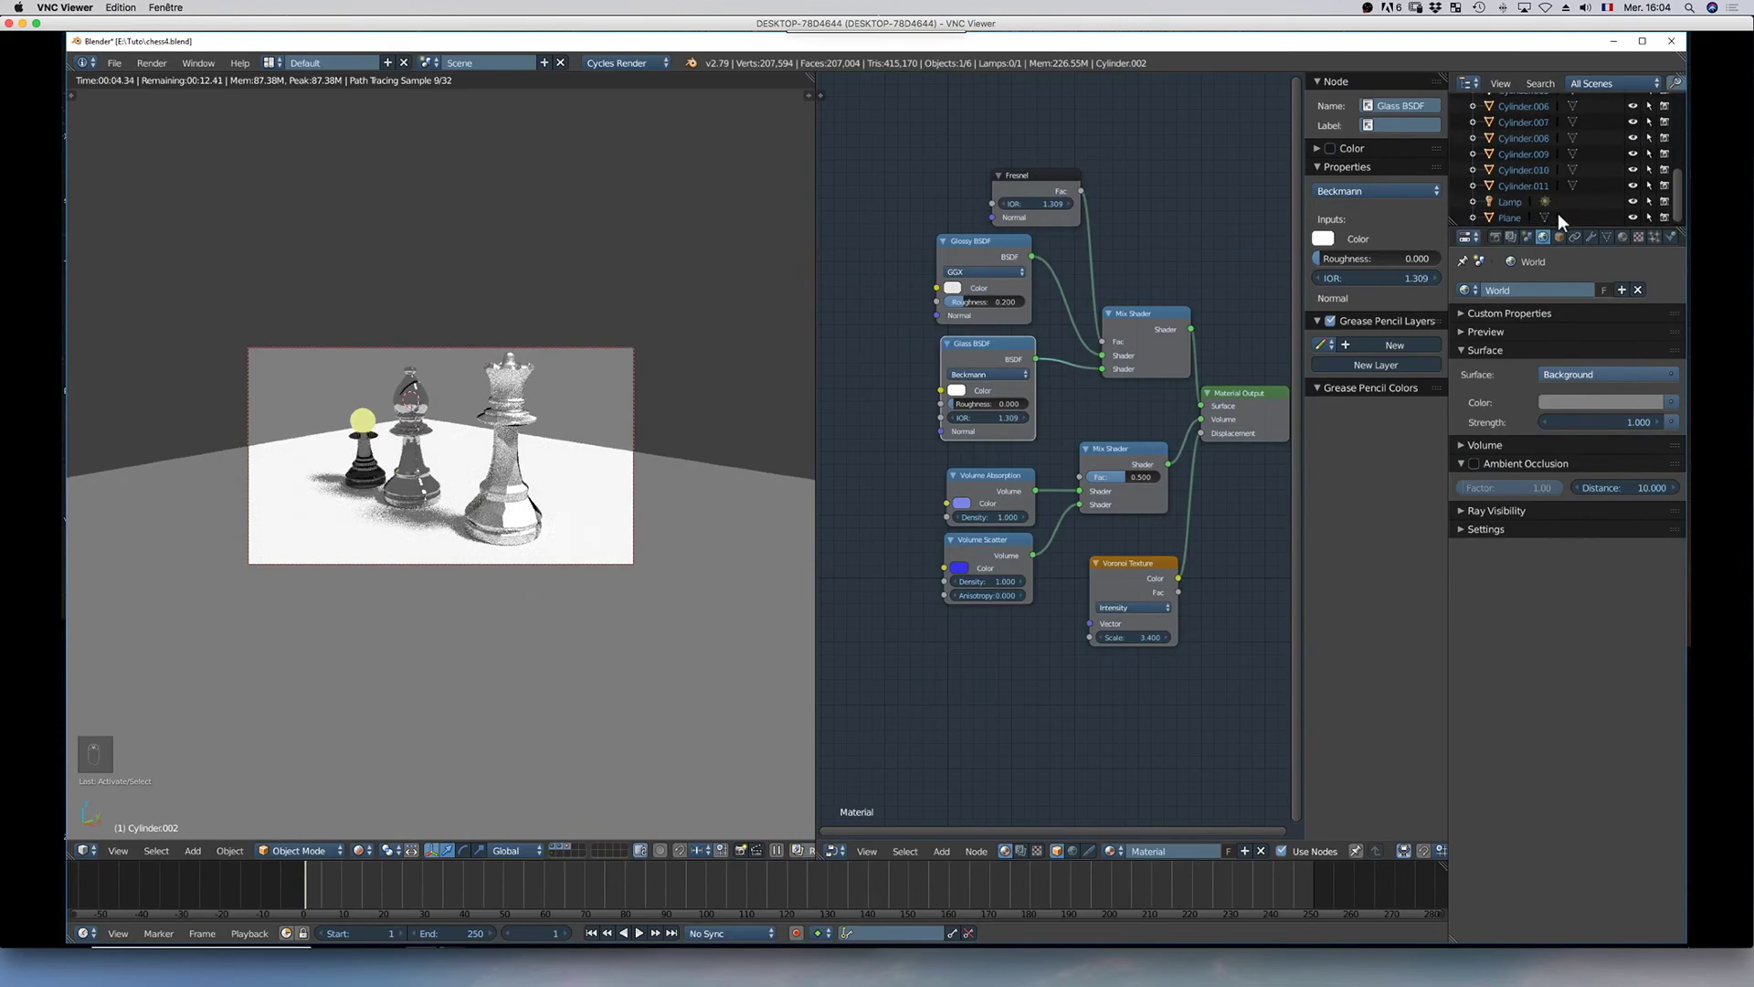
click(1515, 201)
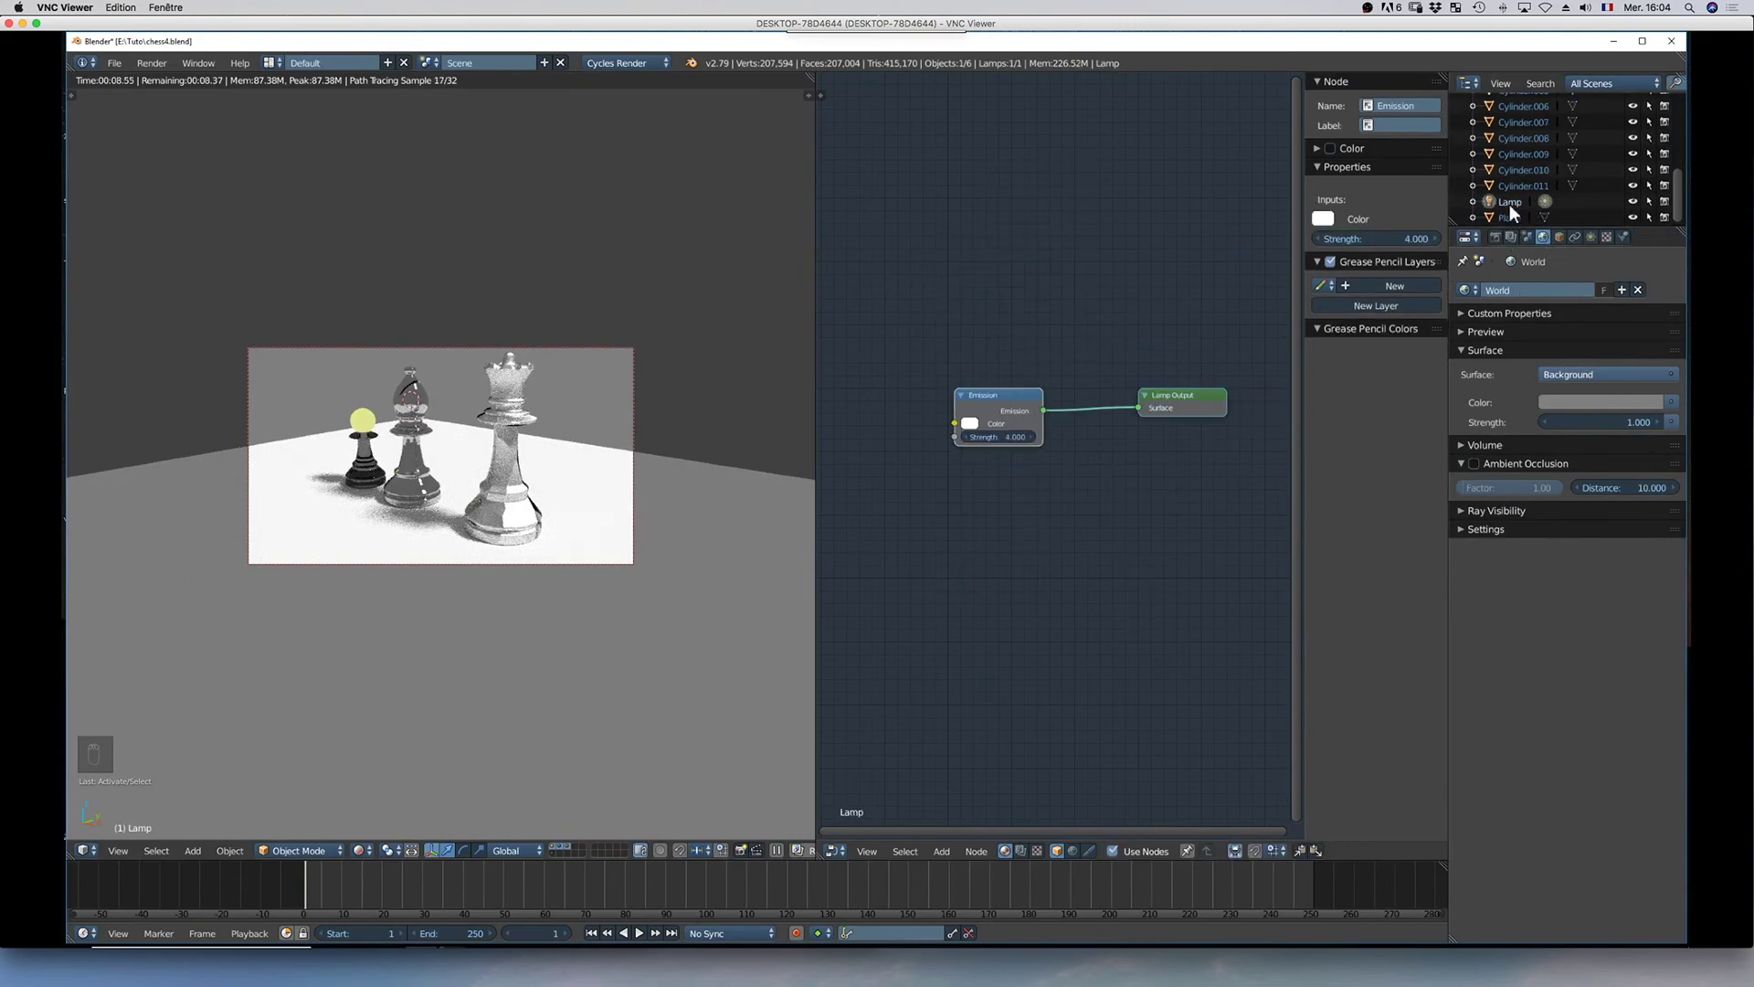
click(1623, 235)
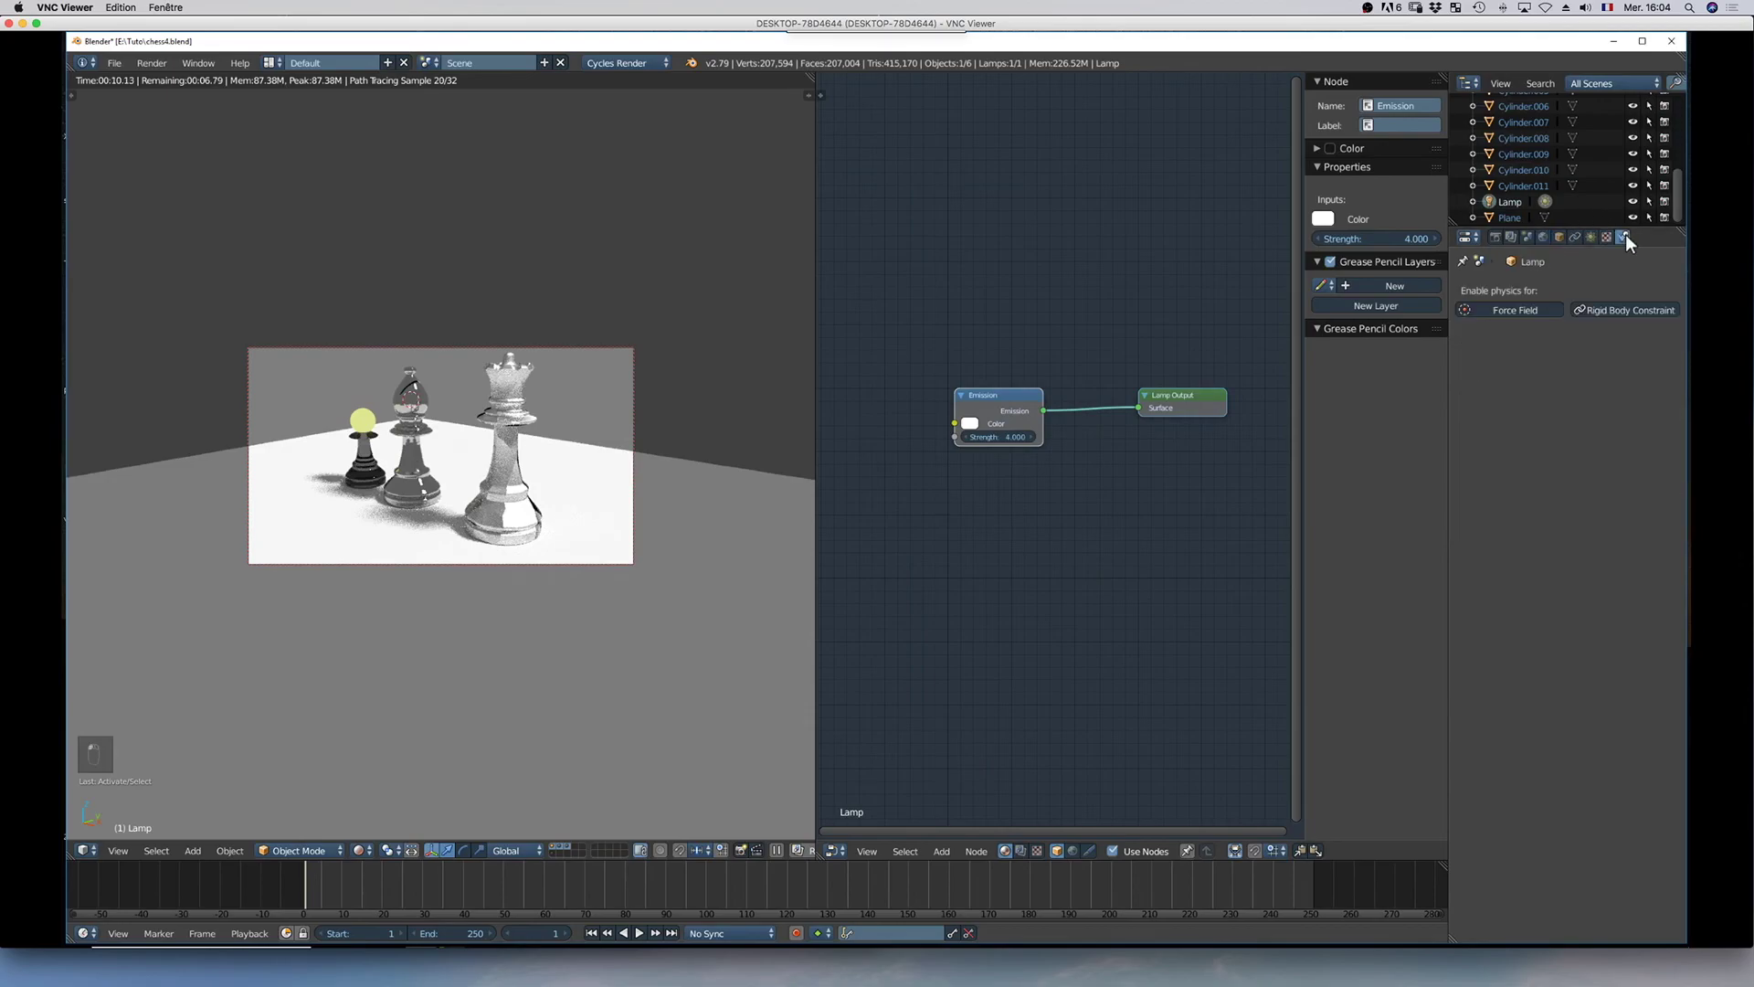
click(1592, 236)
click(1639, 505)
text(3)
key(Return)
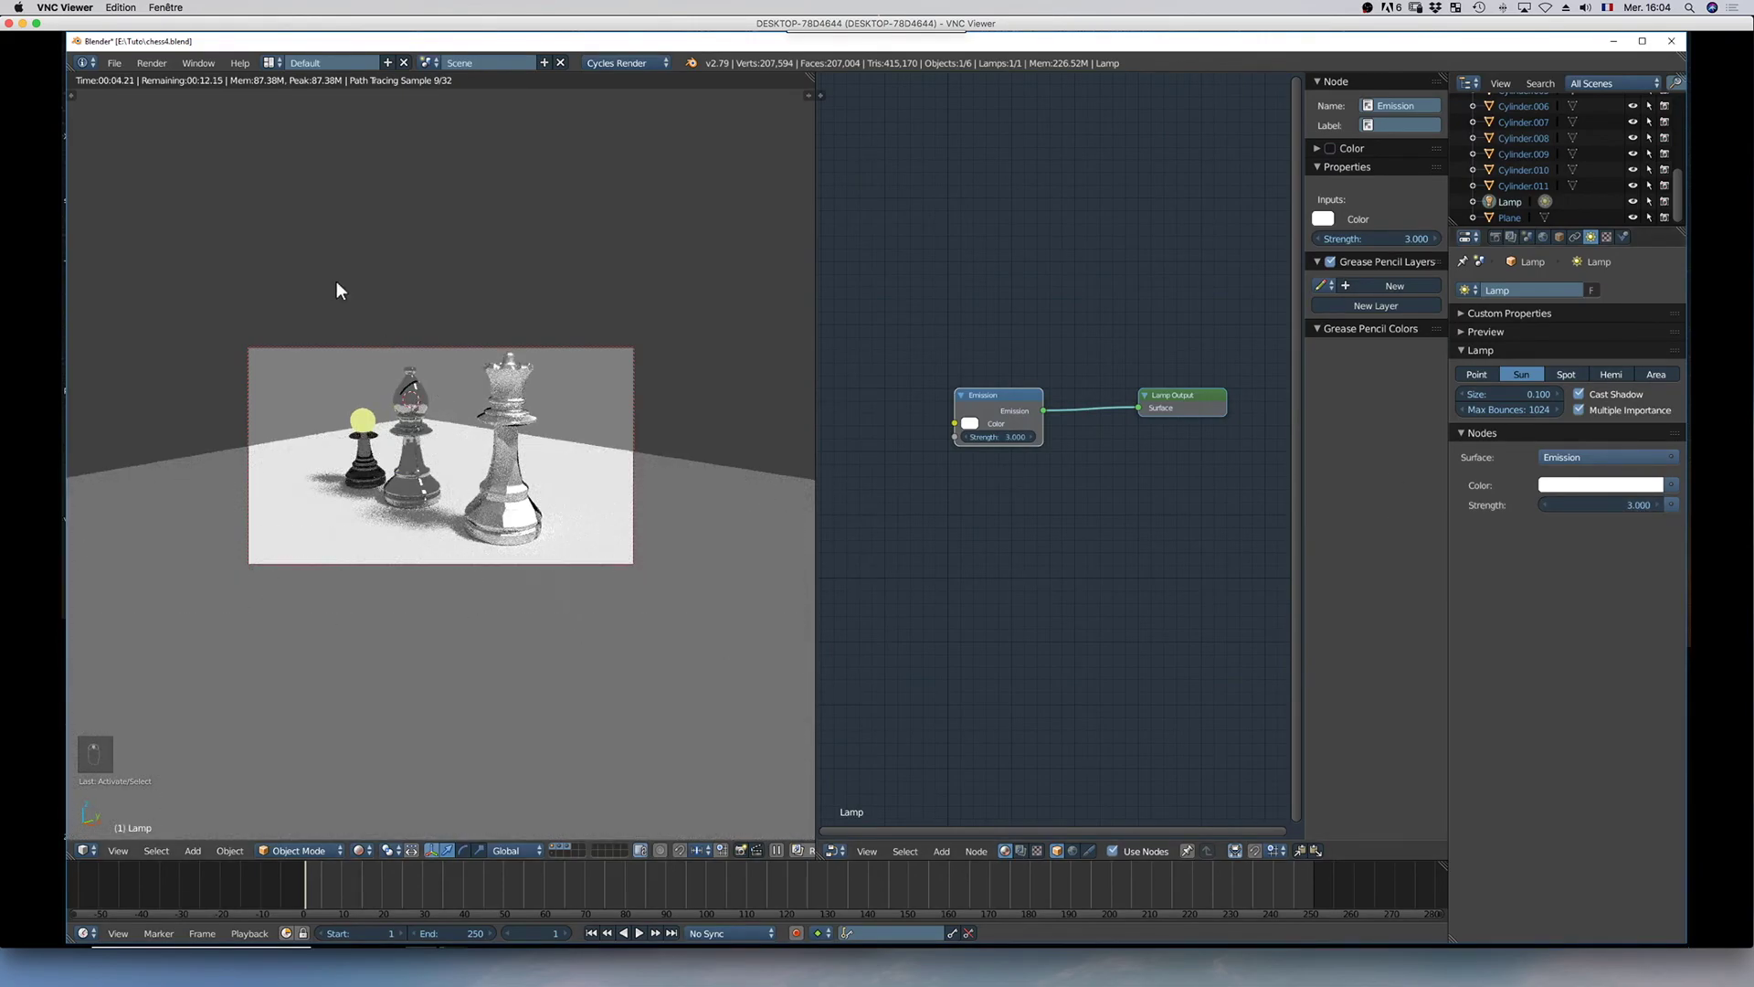
Render the camera view as a still image and open the scene's render settings
click(151, 62)
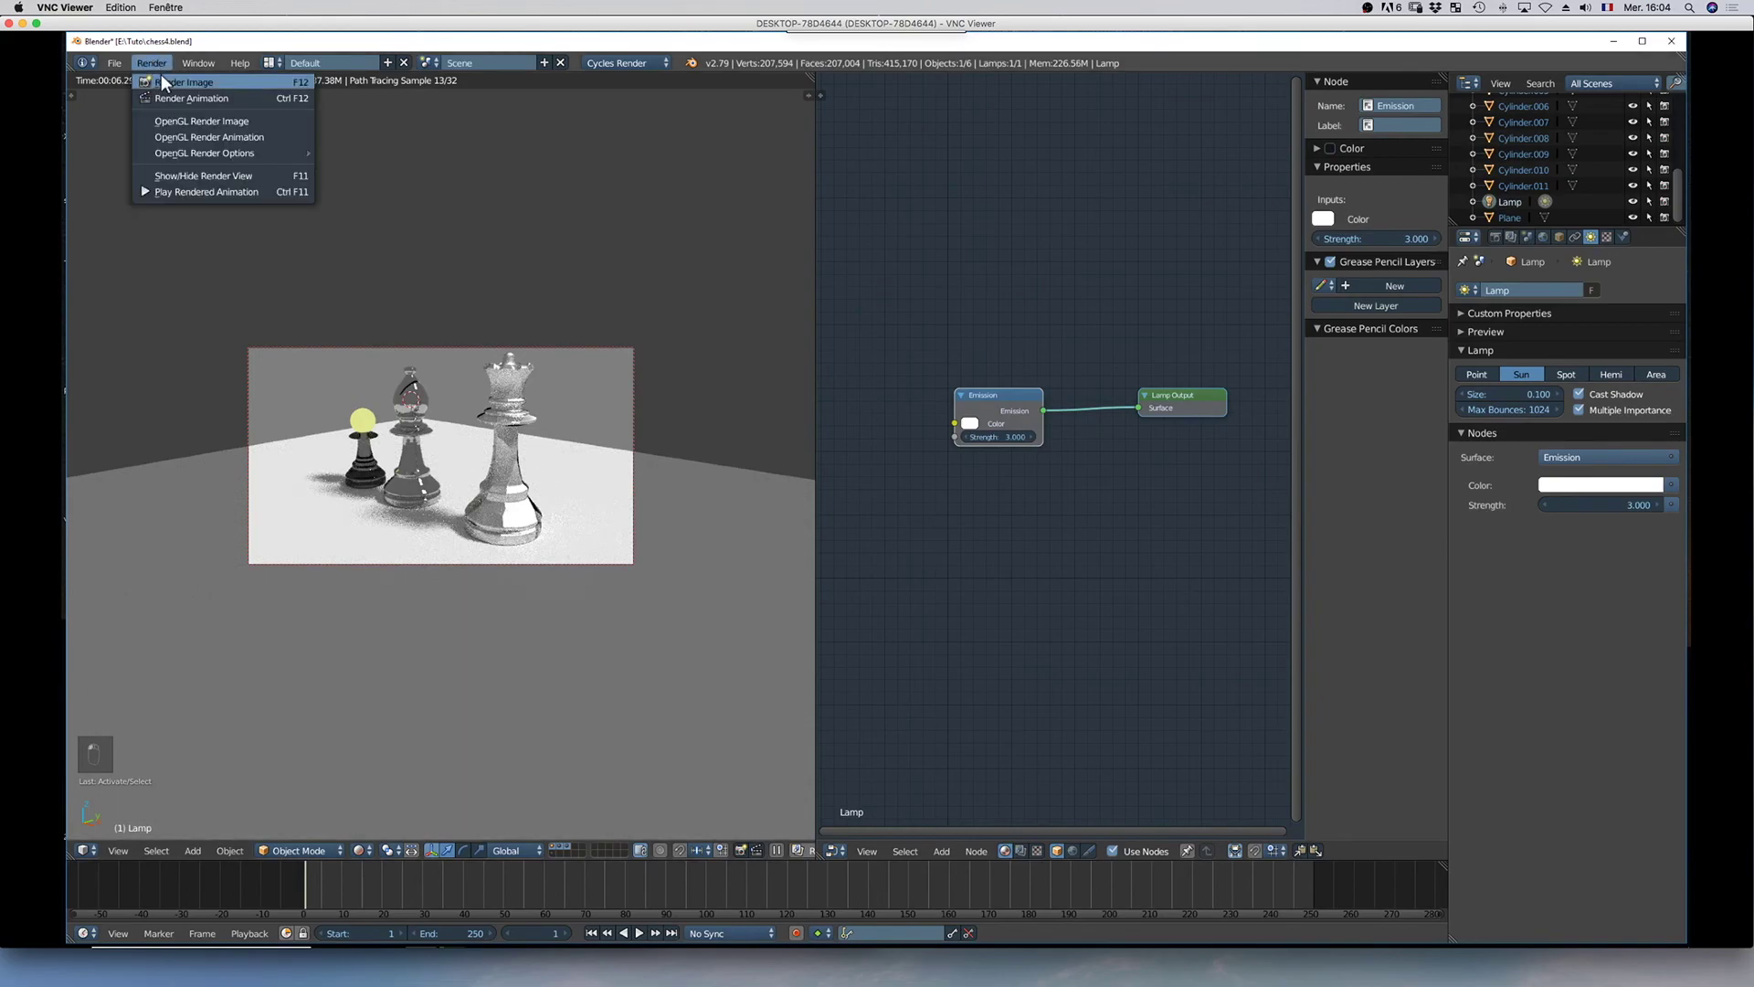
click(162, 81)
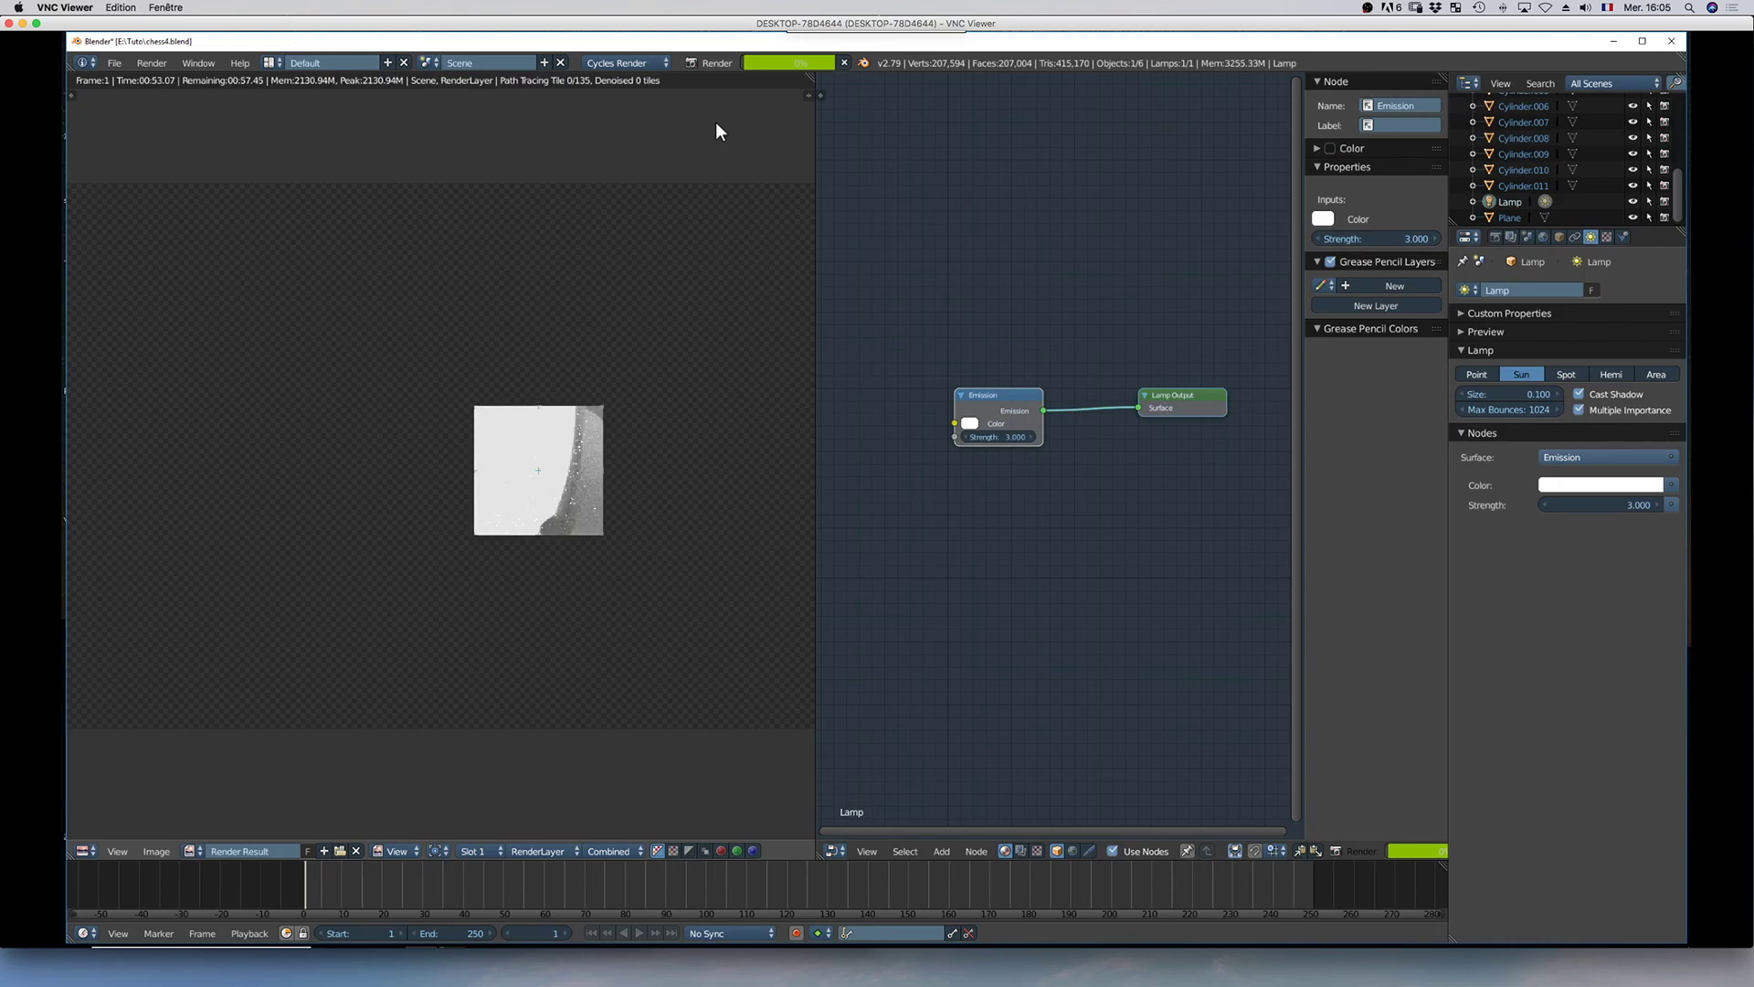
click(1496, 237)
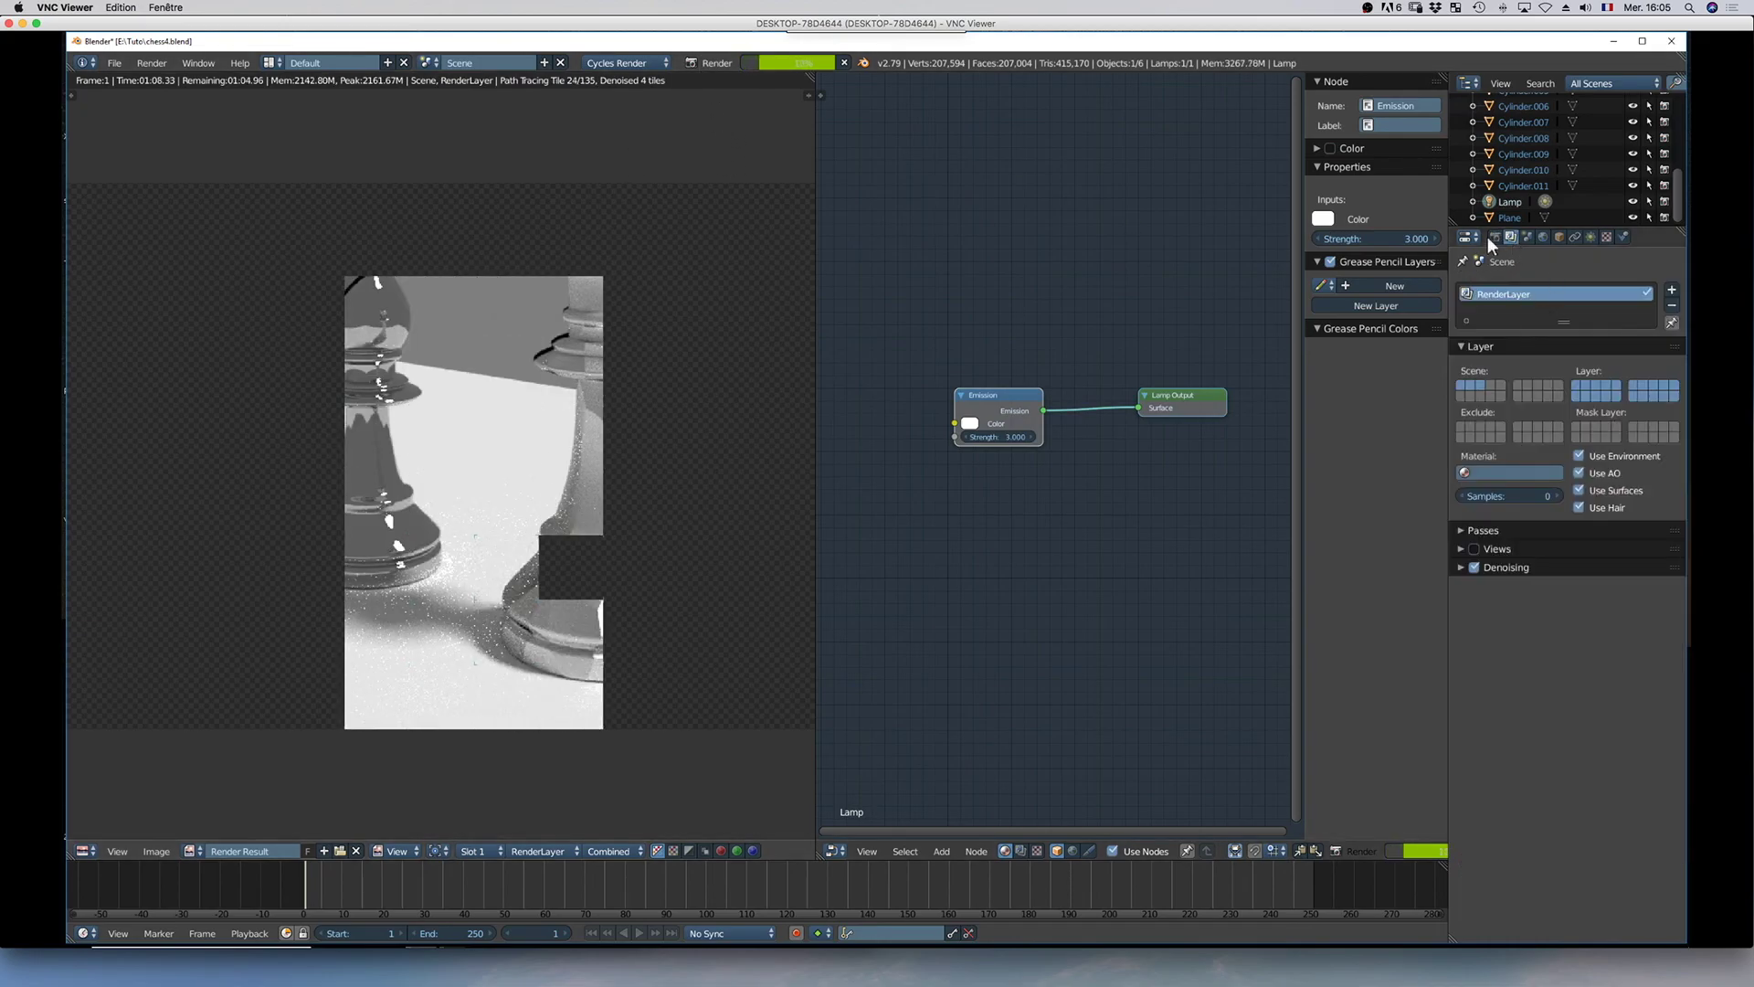